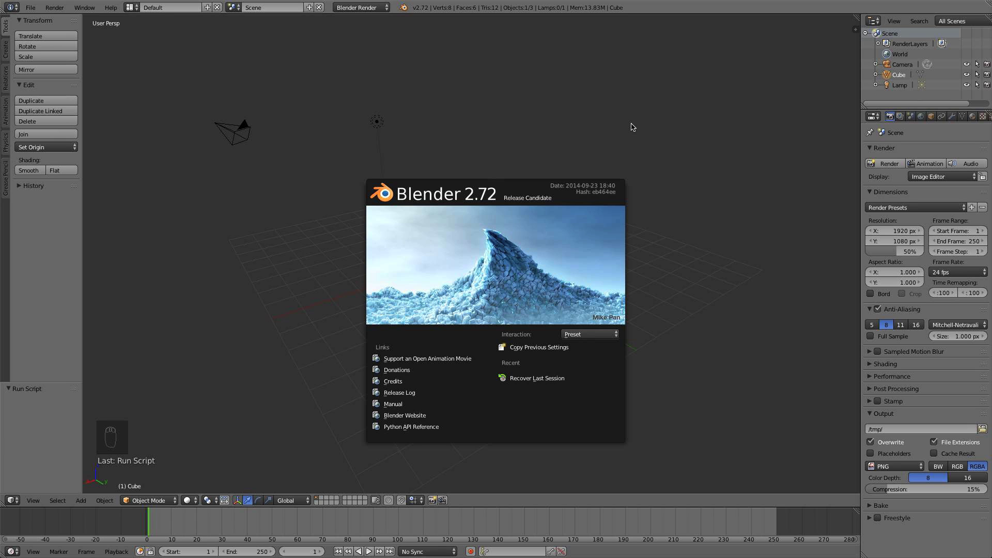
Dismiss the splash screen and delete the default cube
left_click(542, 239)
middle_click_drag(535, 245, 552, 253)
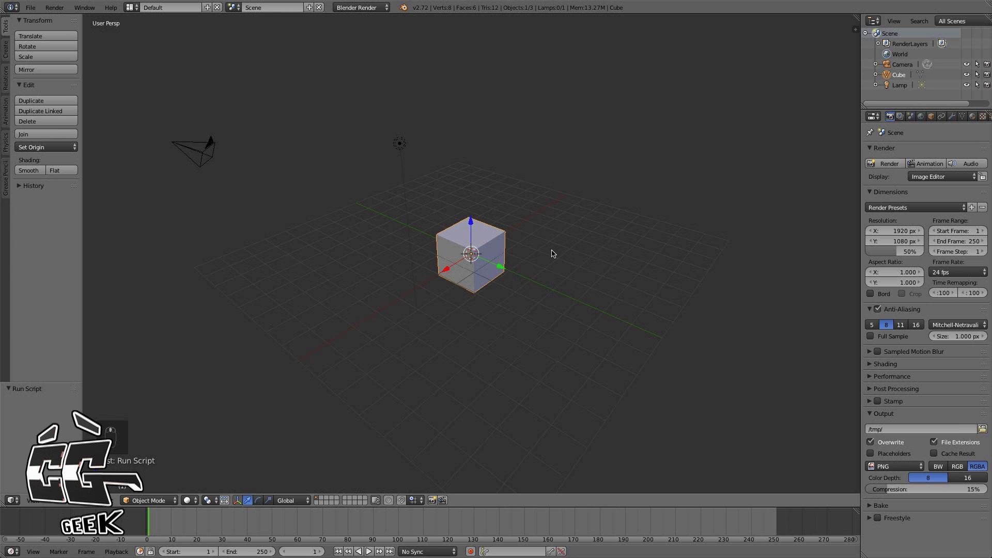
key("x")
left_click(551, 251)
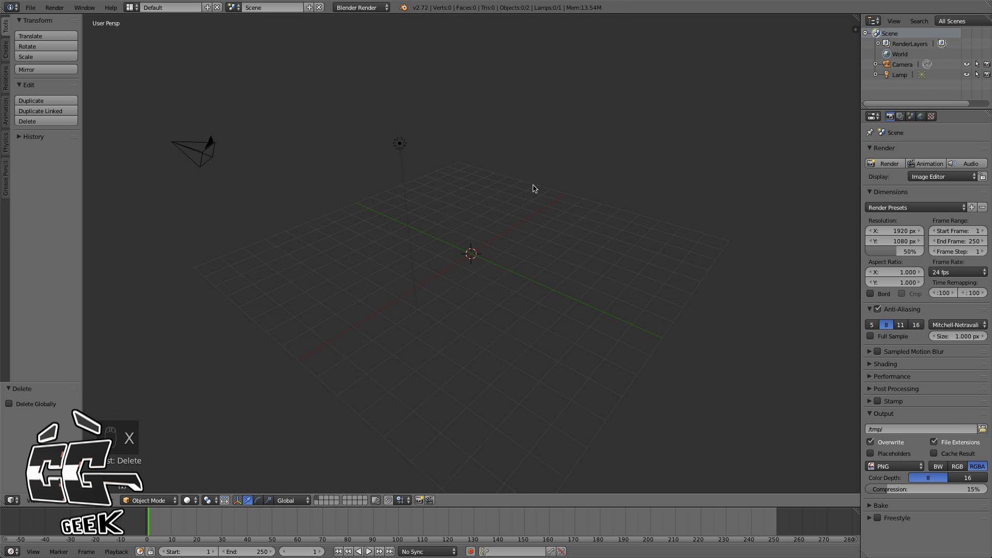
Switch the render engine to Cycles Render and delete the default lamp
left_click(375, 9)
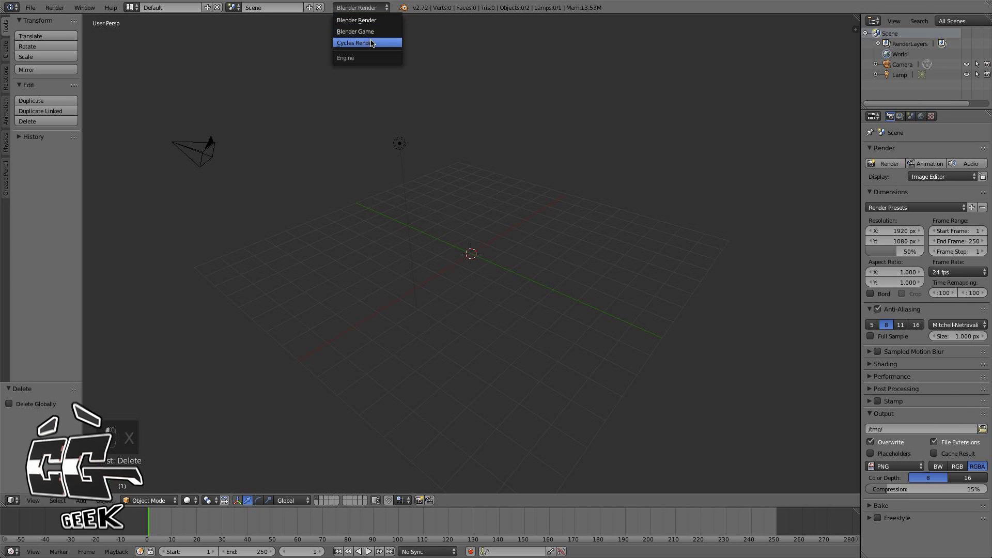
left_click(375, 43)
right_click(401, 144)
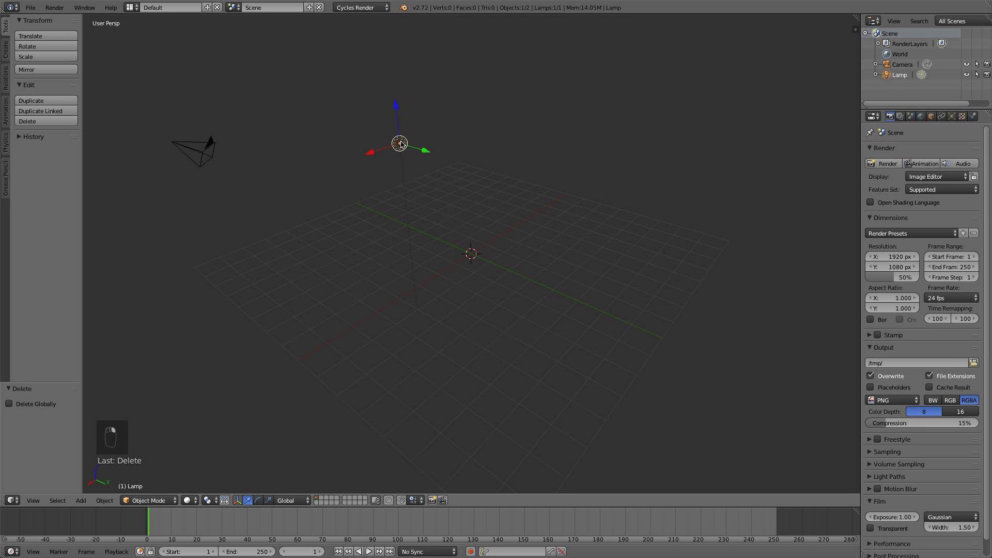
key("x")
left_click(402, 145)
Set the 3D viewport to an orthographic front view
middle_click_drag(513, 207, 492, 313)
key("KP_1")
key("KP_5")
scroll(536, 187, "down", 1)
scroll(493, 312, "up", 1)
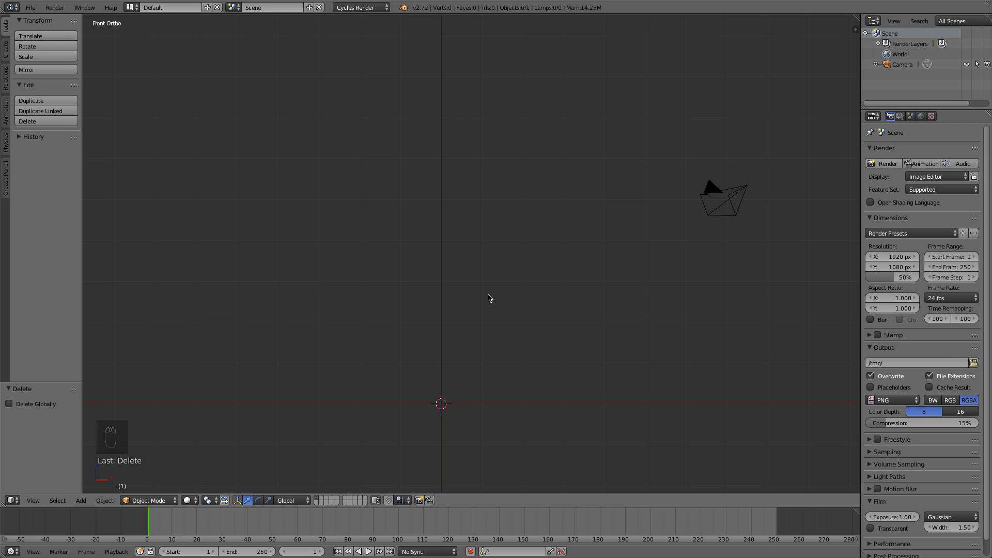
middle_click_drag(489, 298, 486, 333)
key("KP_7")
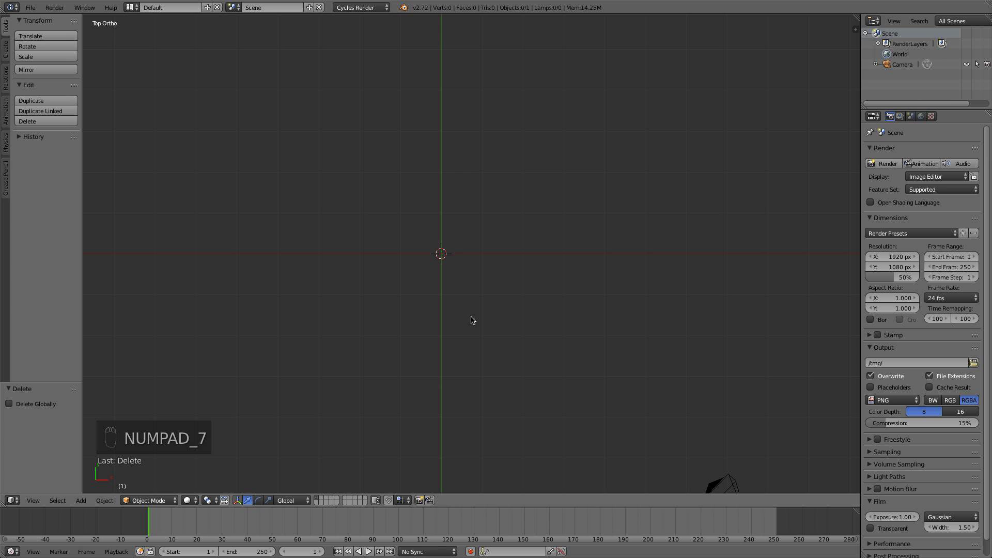
scroll(485, 306, "down", 1)
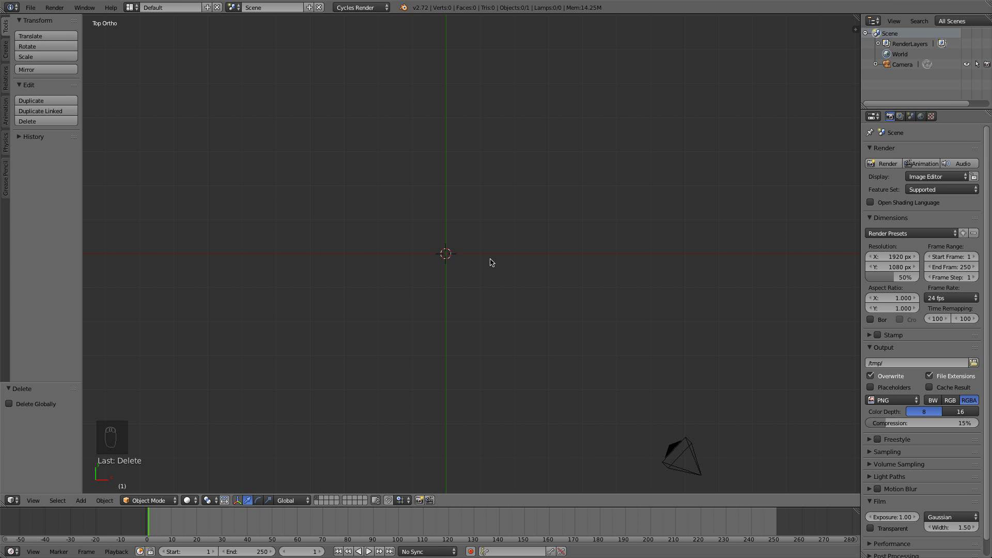
middle_click_drag(469, 292, 476, 226)
middle_click_drag(494, 289, 500, 322)
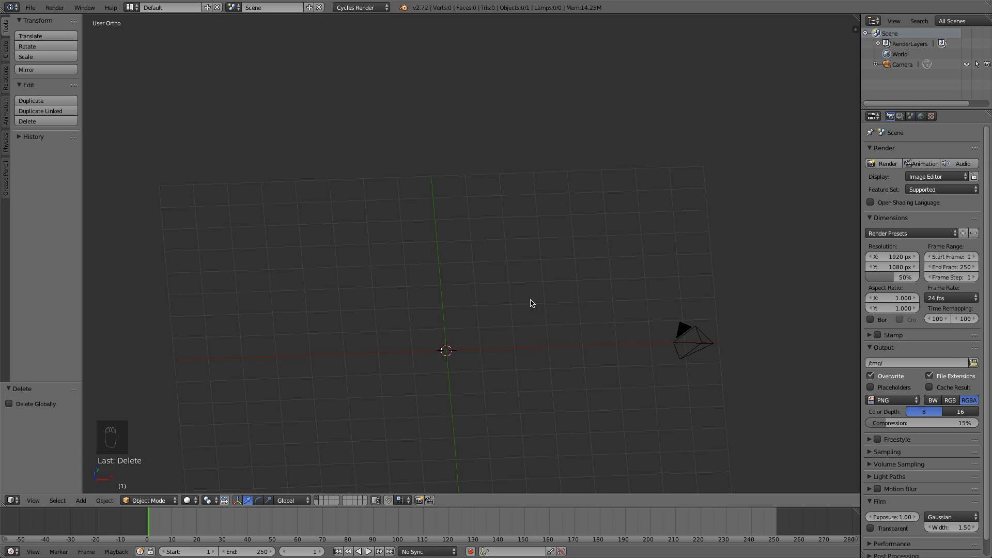
Add a mesh plane at the origin and move it about 6.8 units along negative Y
key("KP_1")
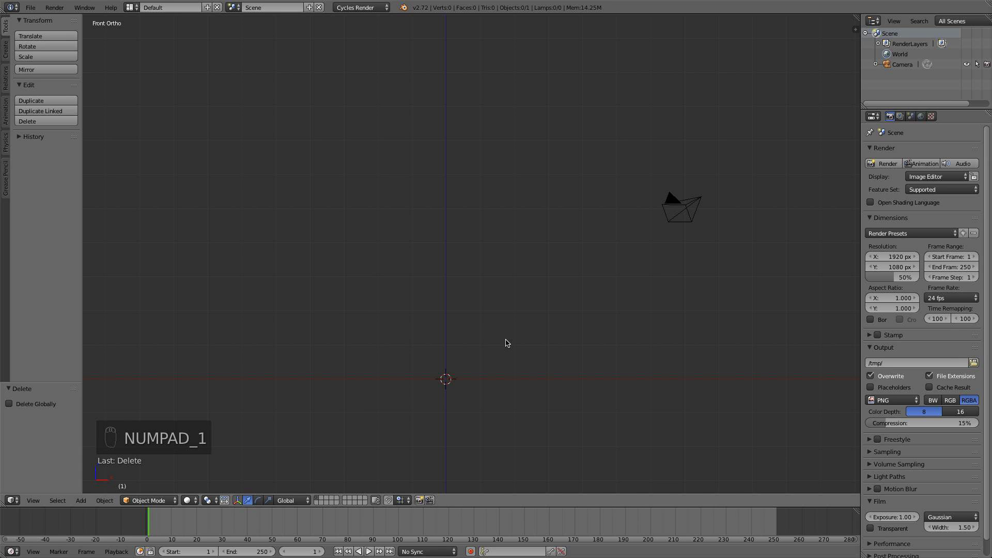
key("shift+a")
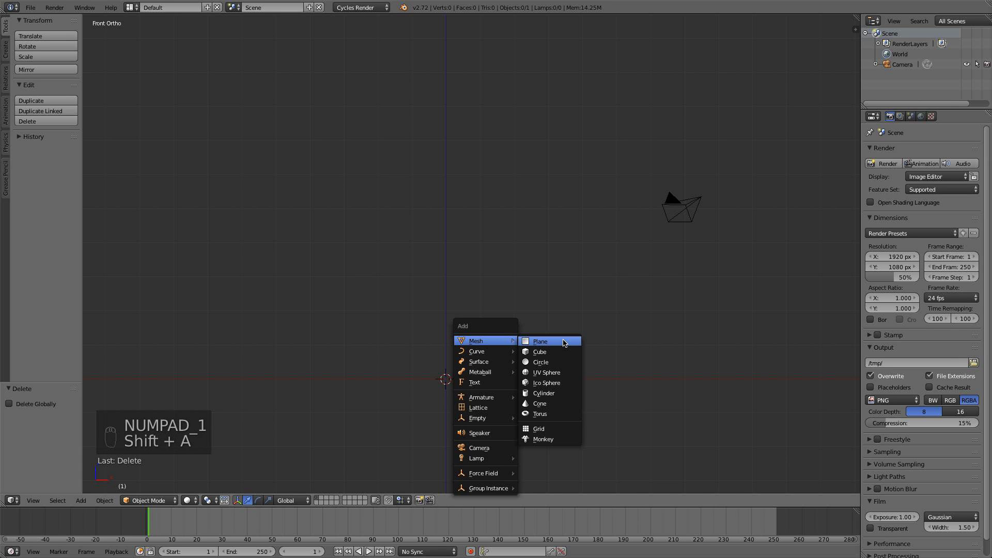
left_click(542, 343)
key("KP_7")
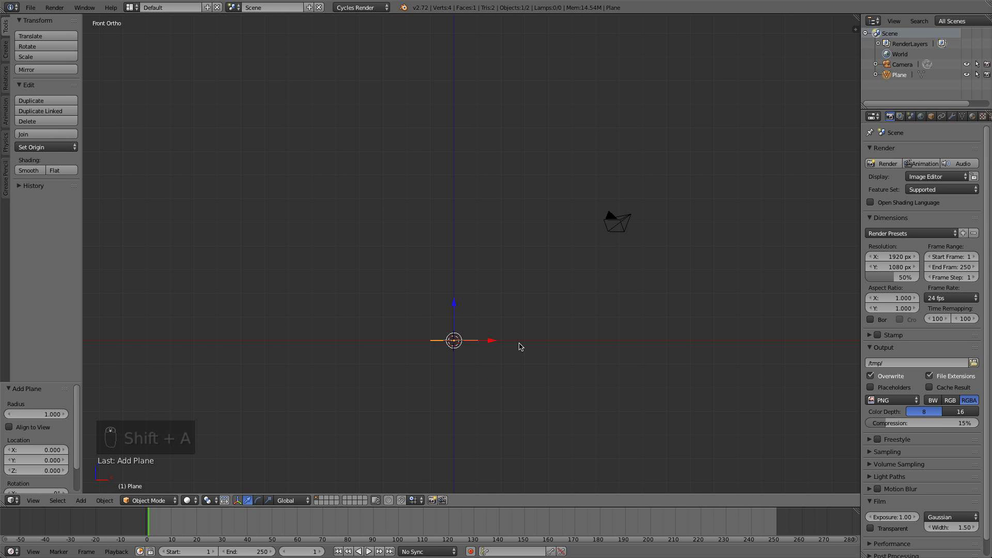
left_click_drag(453, 212, 454, 377)
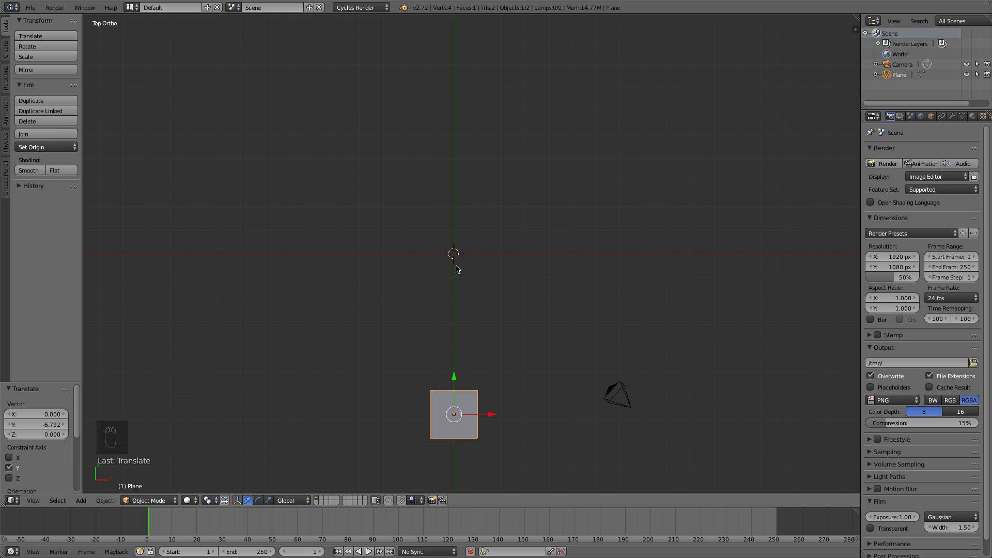
Rotate the plane 90° about the X axis so it stands upright
key("KP_1")
scroll(496, 329, "up", 2)
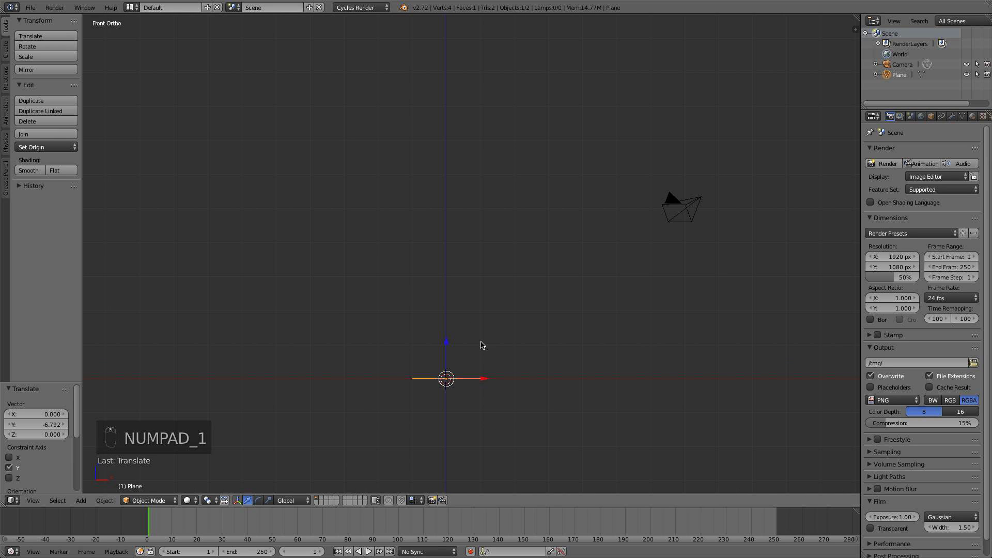
middle_click_drag(513, 362, 513, 287, "shift")
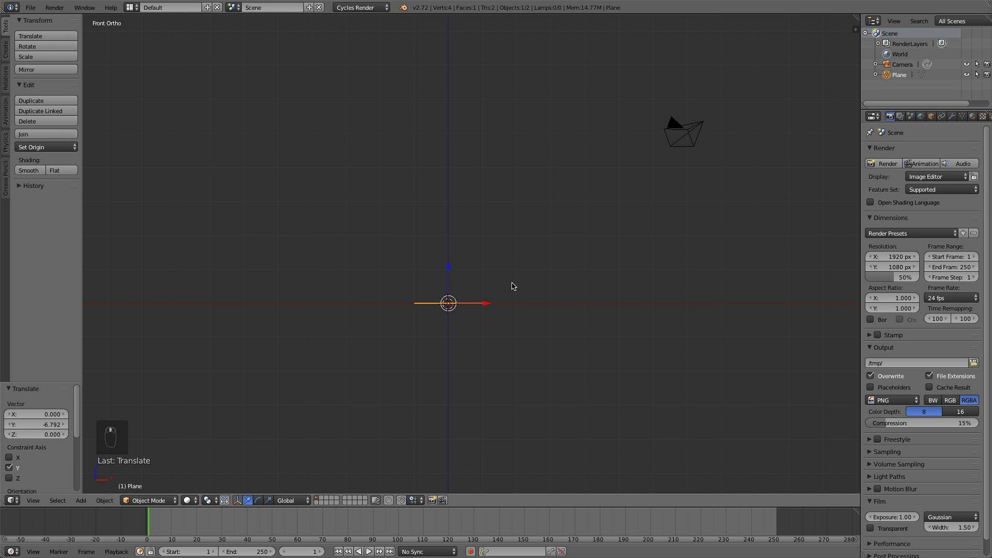
type("r90")
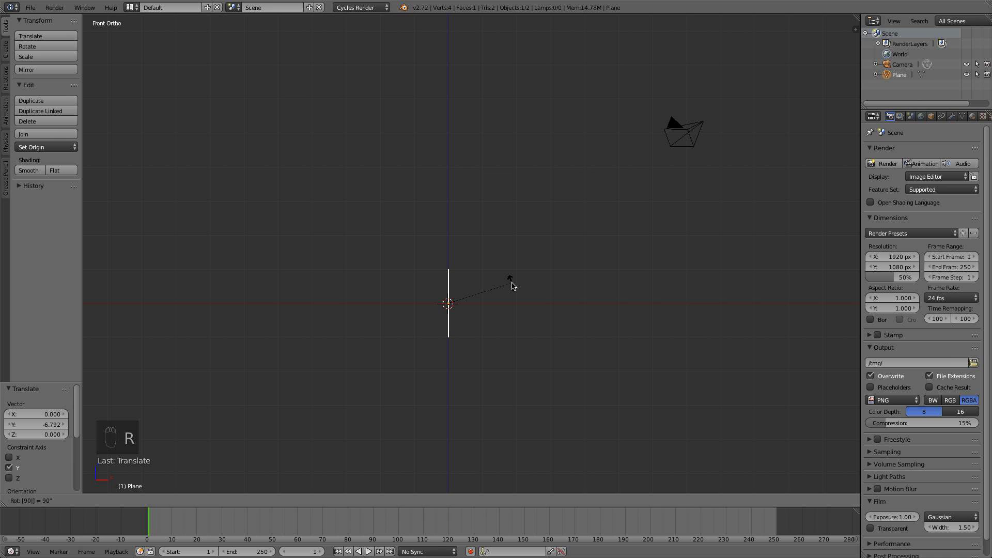
type("x")
left_click(513, 286)
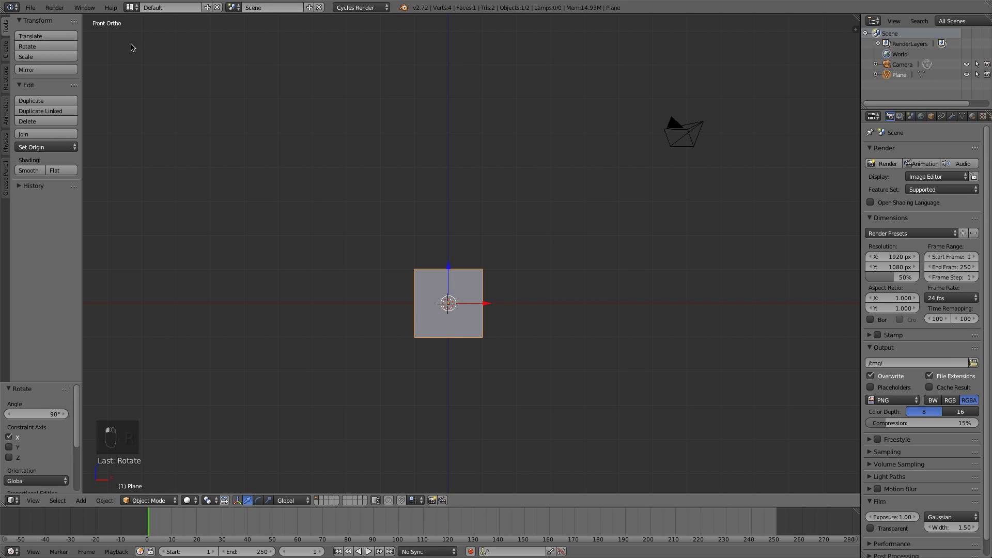
In Edit Mode, scale the plane's mesh along X to about 0.05 to form a narrow vertical strip
key("KP_1")
scroll(403, 376, "up", 5)
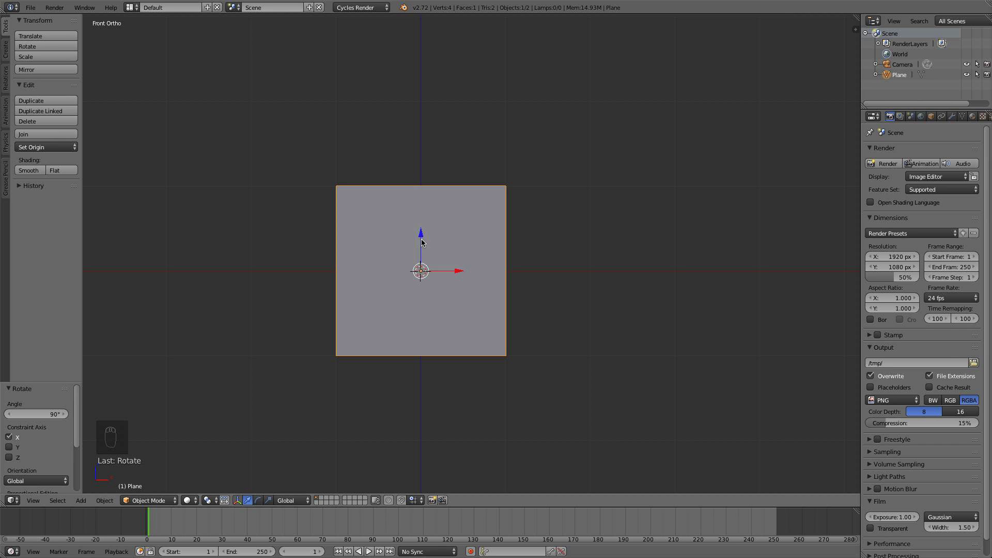
scroll(523, 235, "up", 2)
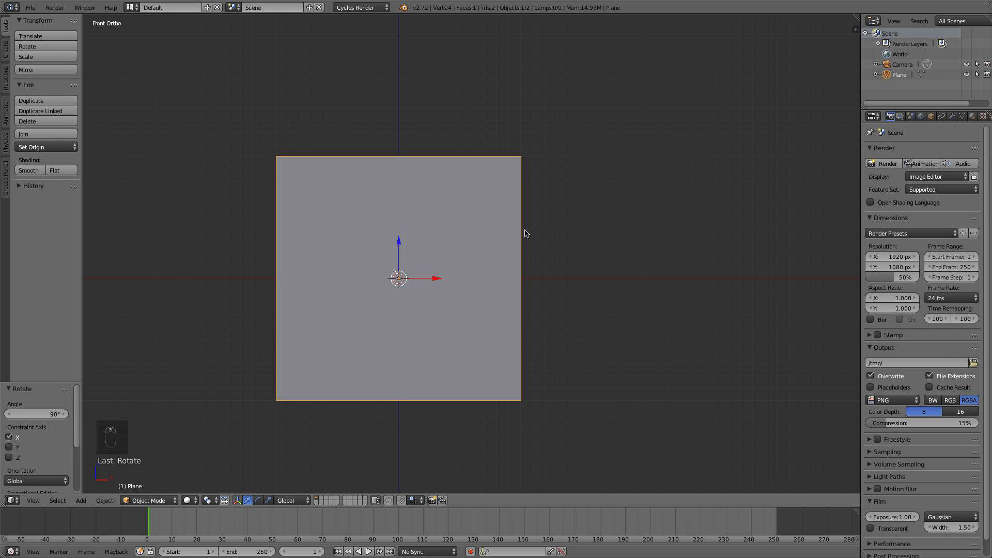
key("Tab")
middle_click_drag(521, 247, 540, 223, "shift")
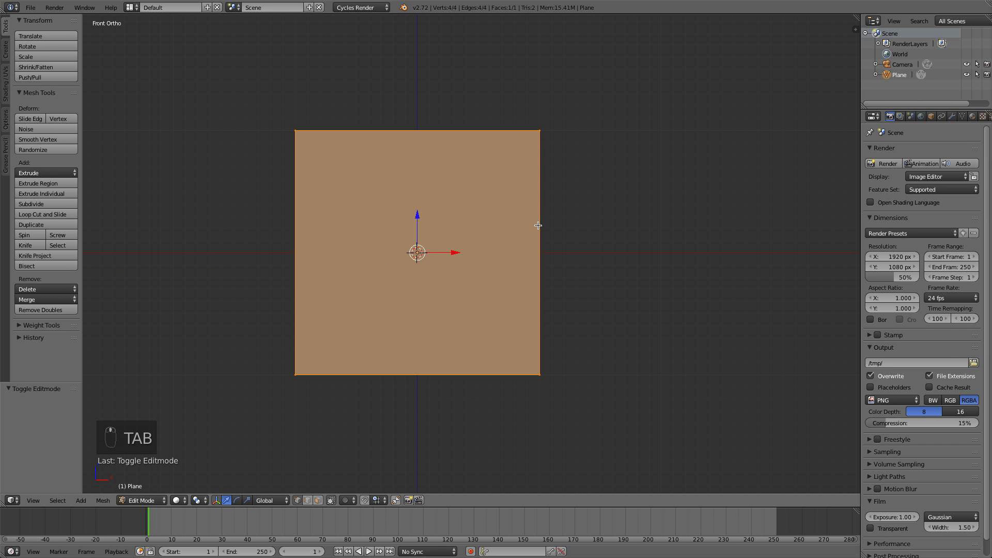
key("s")
key("x")
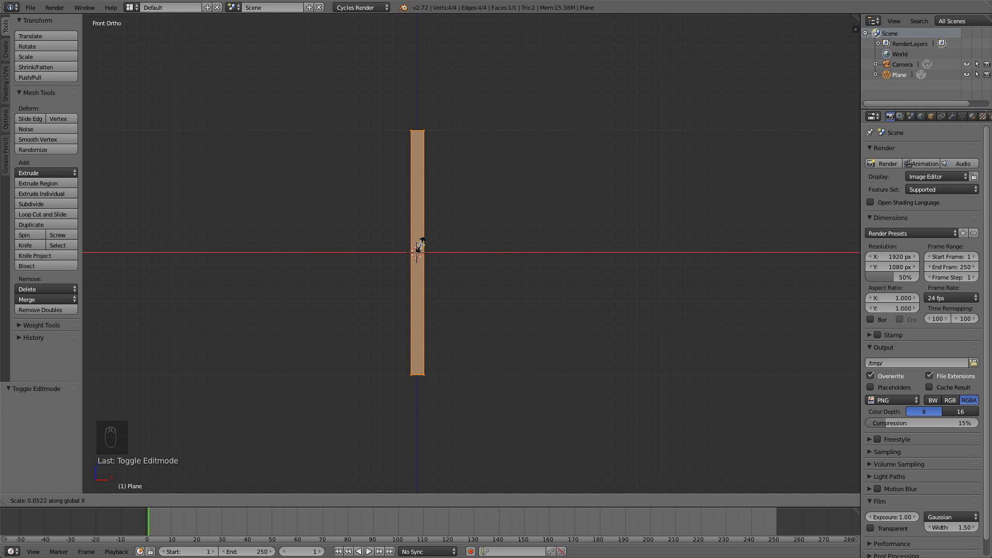
left_click(419, 245)
Move the strip's mesh about 1.35 units along negative X, away from the object's origin
key("g")
key("x")
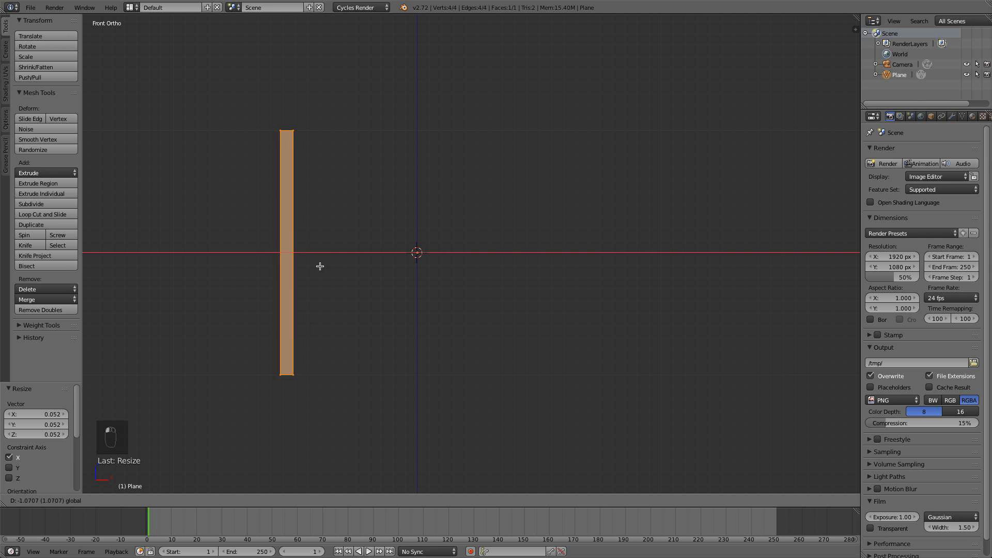
left_click(290, 267)
Extrude the strip's face about 0.10 units along negative Y
key("KP_7")
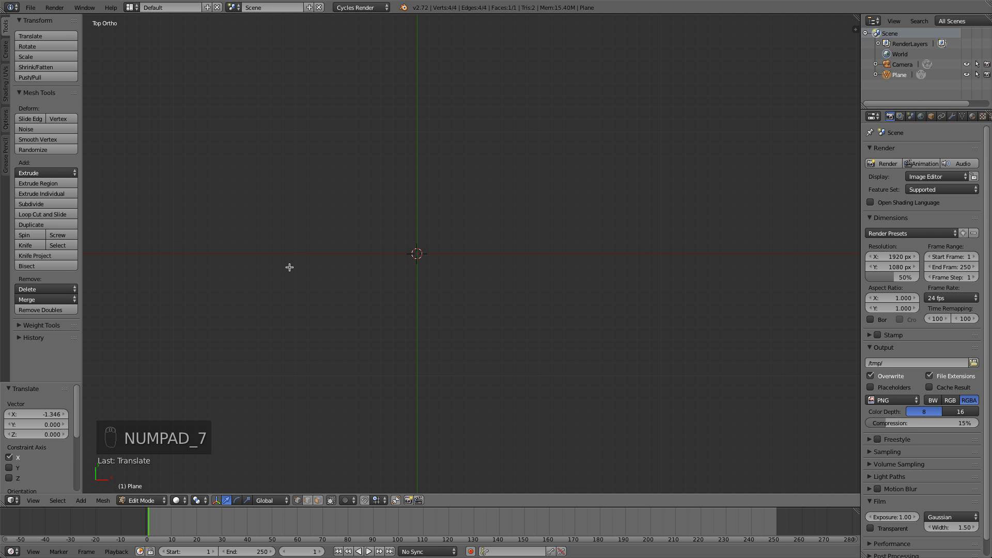
middle_click_drag(394, 320, 388, 176, "shift")
scroll(387, 179, "up", 5)
middle_click_drag(395, 258, 461, 302, "shift")
scroll(447, 135, "up", 3)
middle_click_drag(381, 331, 463, 246, "shift")
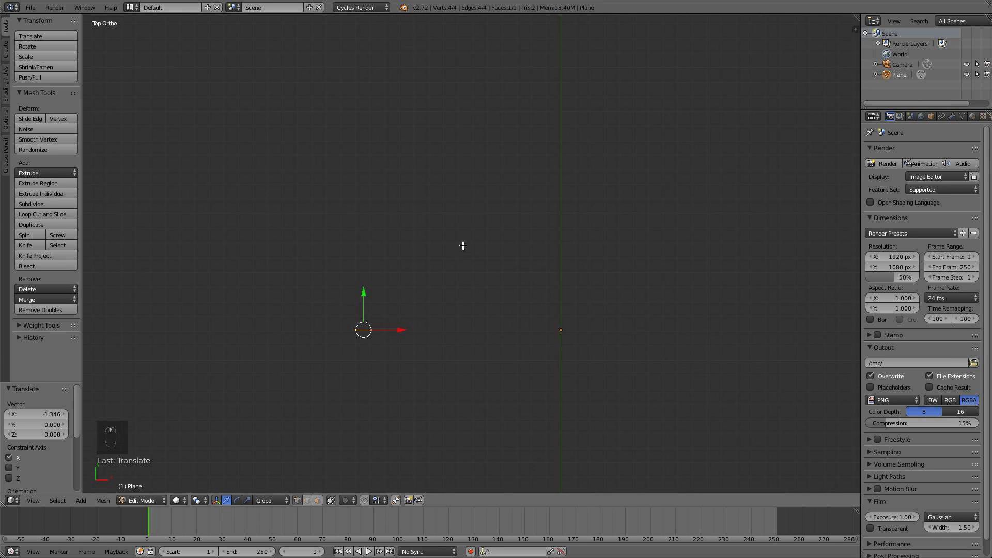
scroll(474, 246, "up", 2)
key("e")
right_click(409, 320)
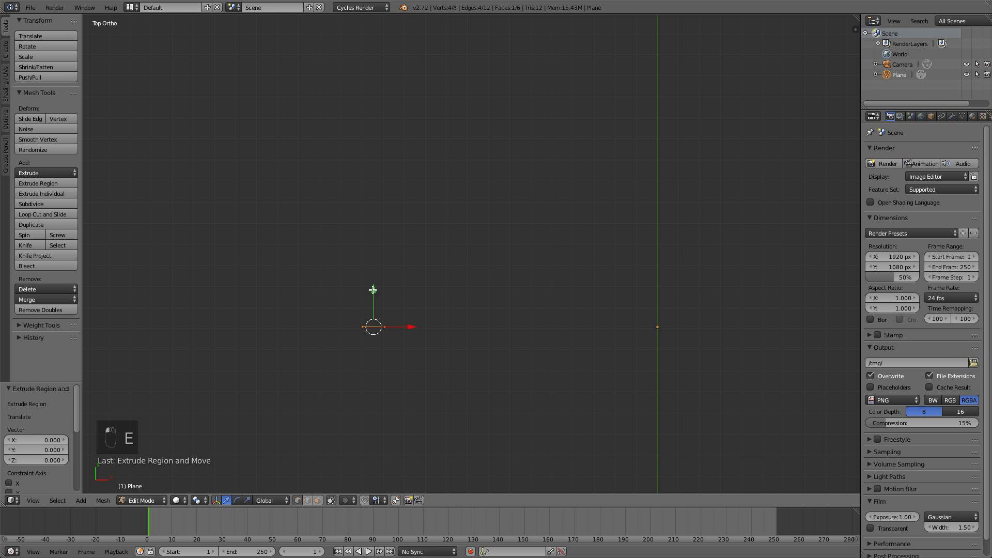
key("g")
key("y")
right_click(371, 311)
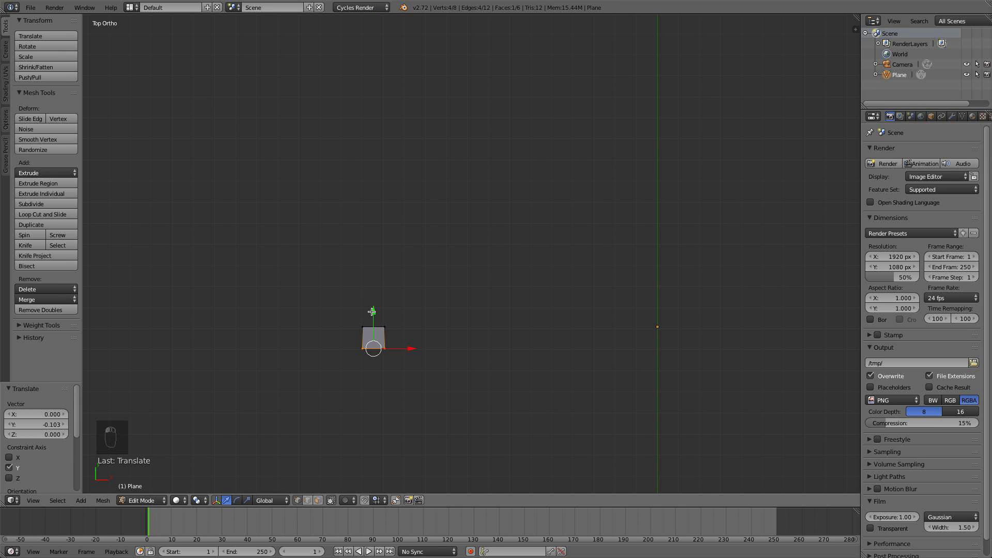
Extrude the strip's end face a short distance along negative Y and scale it up into a flare
left_click(368, 304)
left_click_drag(374, 312, 374, 335)
key("s")
left_click(420, 373)
Extrude the flared end again along negative Y and scale the new end face to about 0.70
key("e")
left_click(372, 320)
key("s")
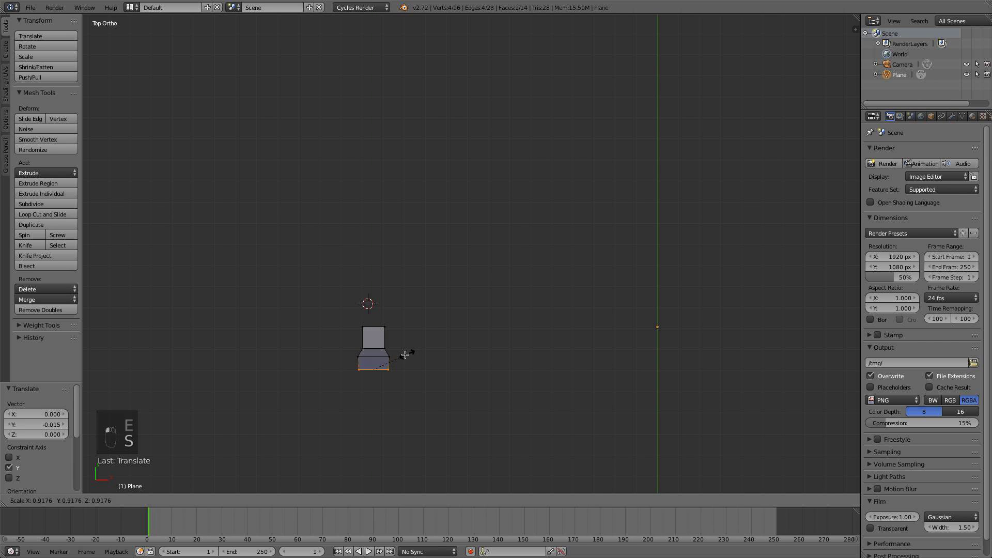
left_click(397, 354)
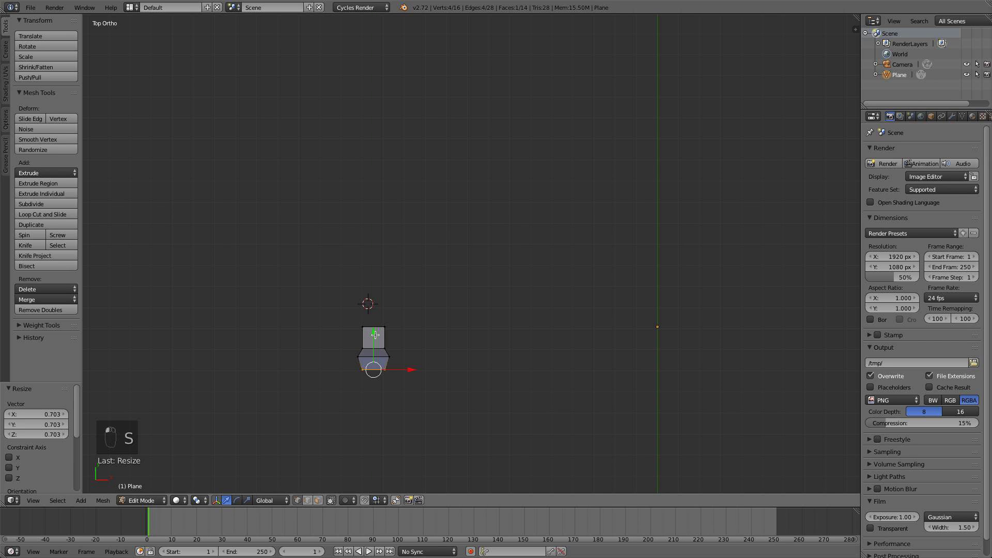
Move the end face back about 0.01 units along Y and scale it up by about 1.32
left_click_drag(375, 335, 374, 333)
key("s")
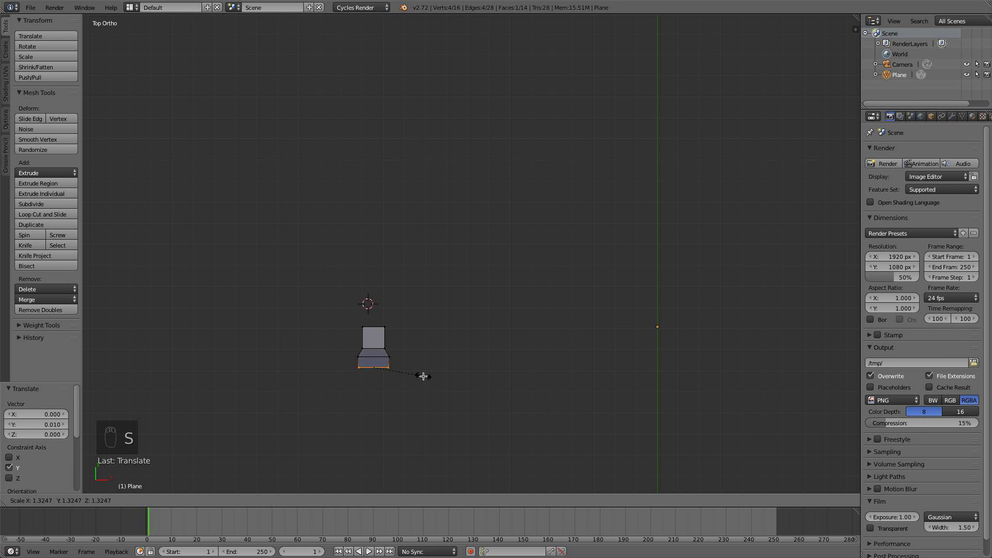
left_click(423, 376)
Box-select the flare's middle vertices from above and turn off limiting the selection to visible geometry
scroll(393, 377, "up", 1)
key("a")
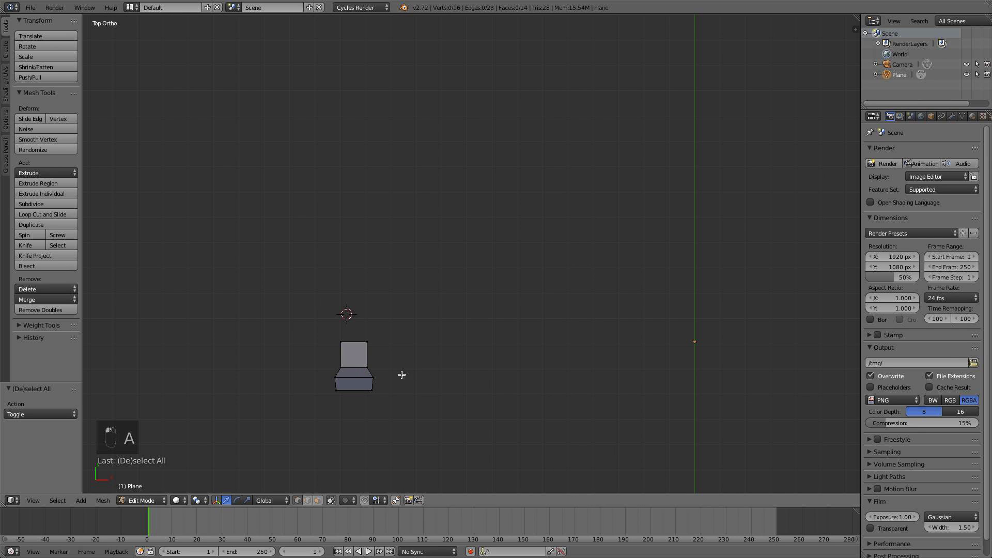
key("b")
left_click_drag(395, 384, 350, 344)
middle_click_drag(381, 396, 326, 365)
key("KP_7")
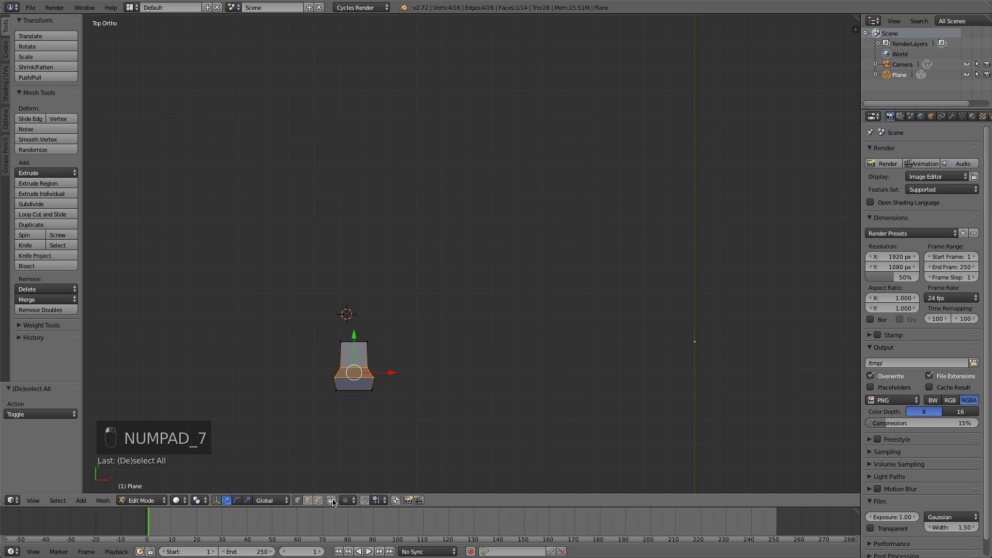
middle_click_drag(348, 417, 339, 386)
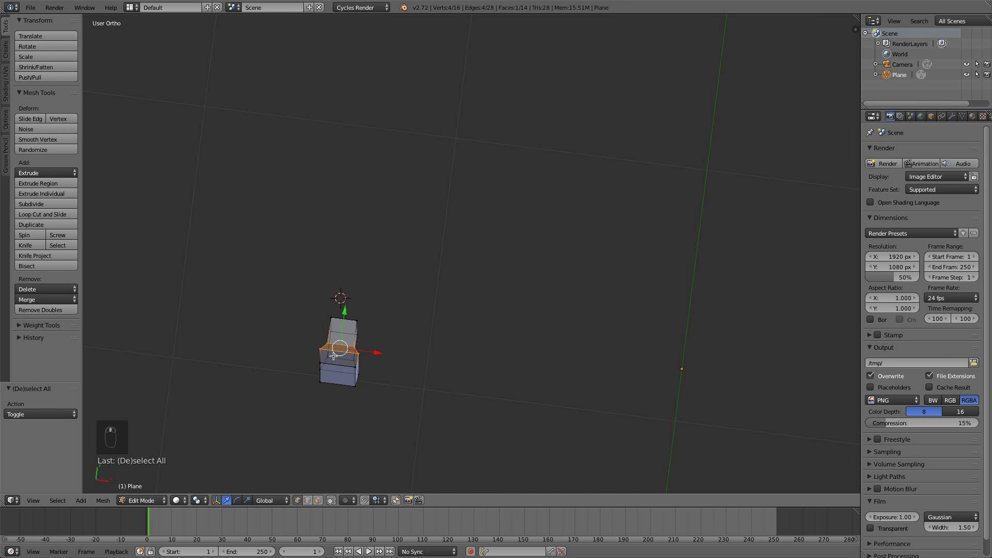
Reselect the flare's middle vertices through the mesh, shift them slightly along negative Y, and return to Object Mode
key("KP_7")
key("b")
left_click_drag(386, 381, 354, 350)
key("a")
key("Tab")
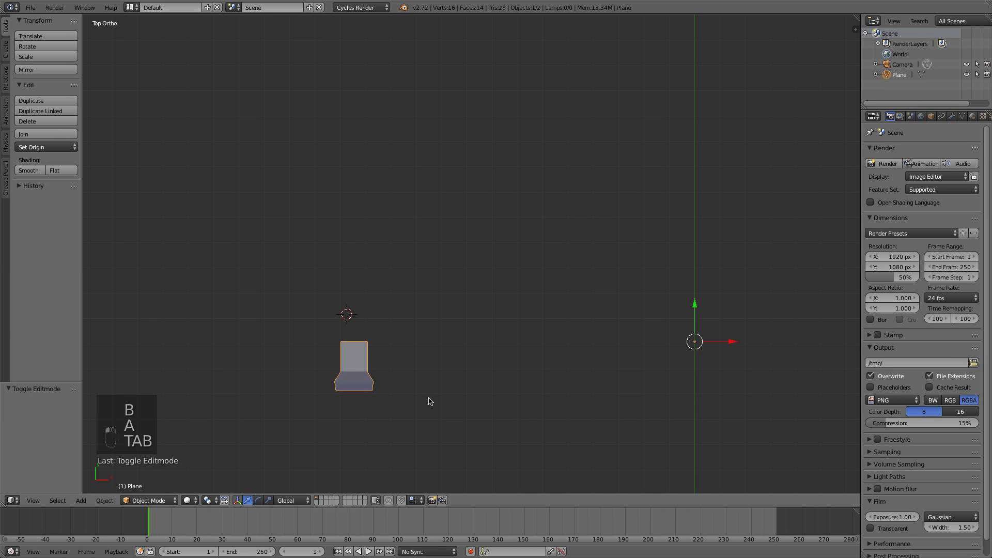
From the side, box-select the strip's lower-end vertices and flatten them by scaling to 0 along Z
middle_click_drag(427, 401, 321, 269)
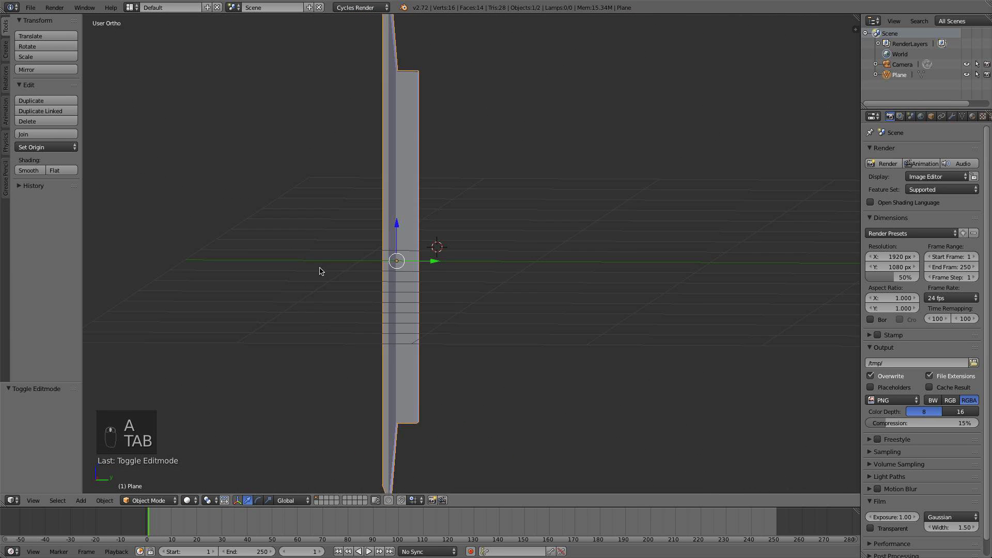
scroll(321, 270, "down", 4)
key("KP_1")
key("KP_3")
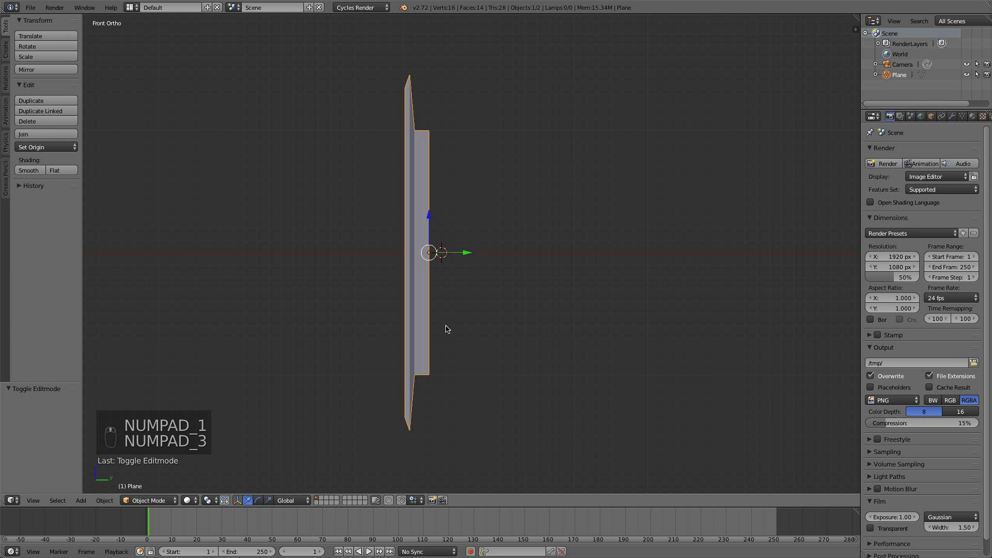
key("Tab")
key("b")
key("b")
left_click_drag(476, 438, 344, 350)
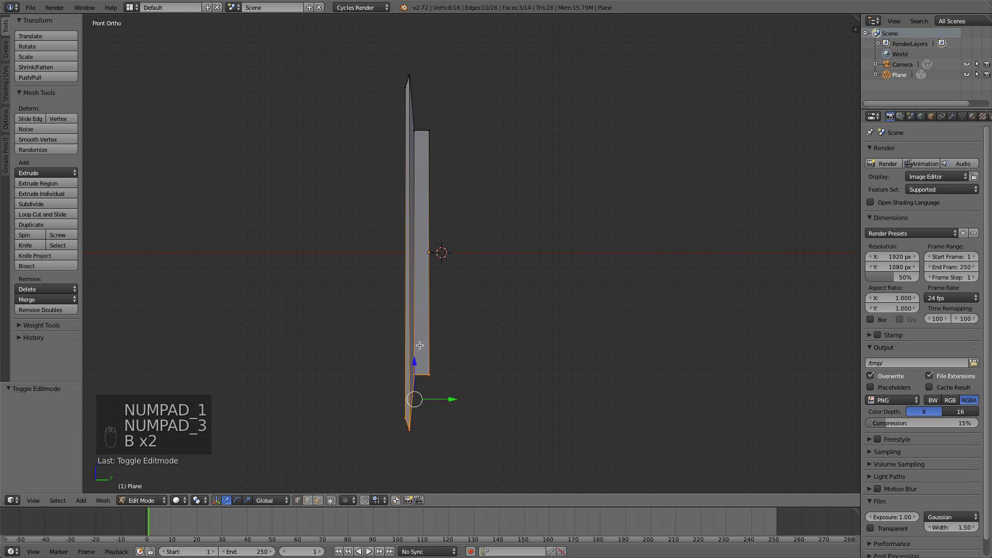
key("s")
key("z")
left_click(581, 326)
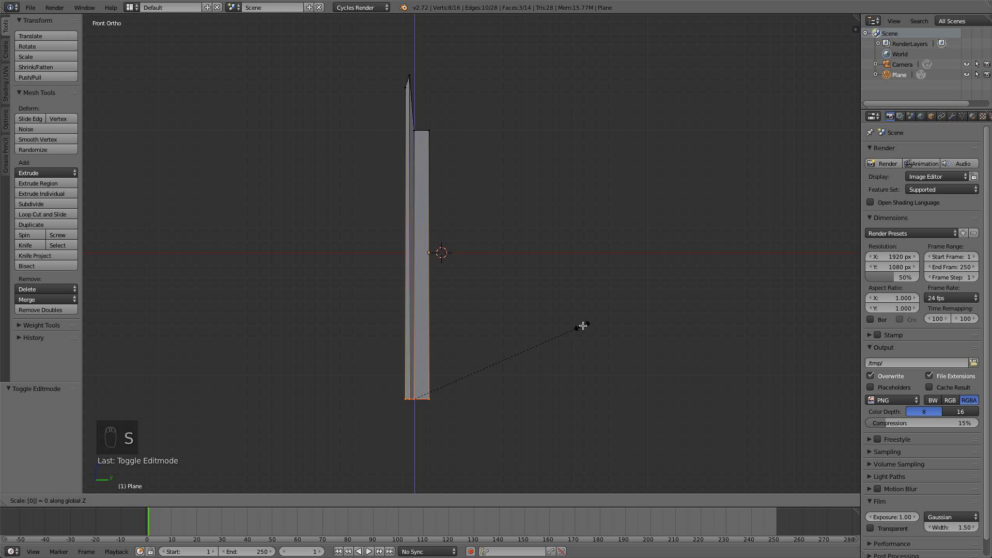
Box-select the strip's upper-end vertices, flatten them by scaling to 0 along Z, and return to Object Mode
key("a")
key("b")
left_click_drag(480, 134, 335, 34)
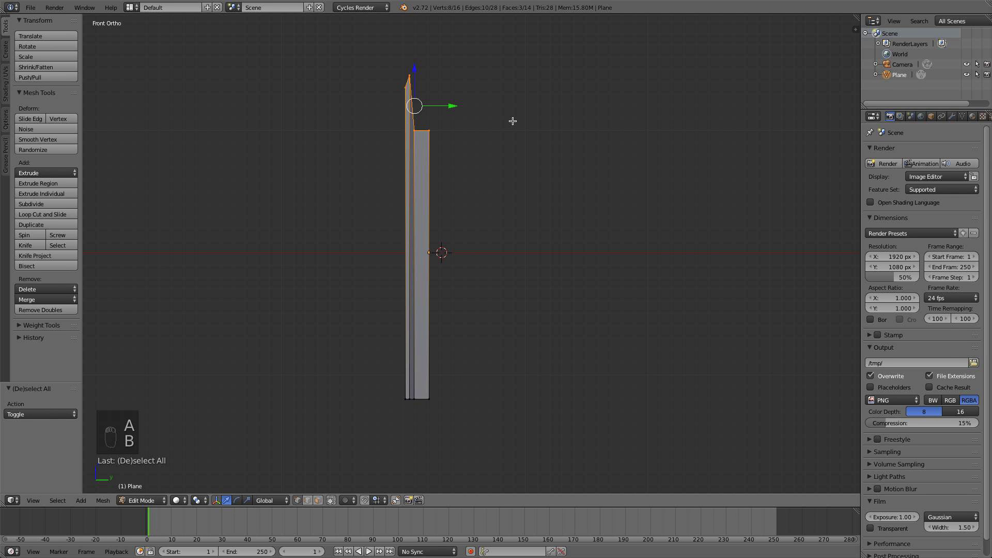
key("s")
key("z")
key("0")
left_click(510, 120)
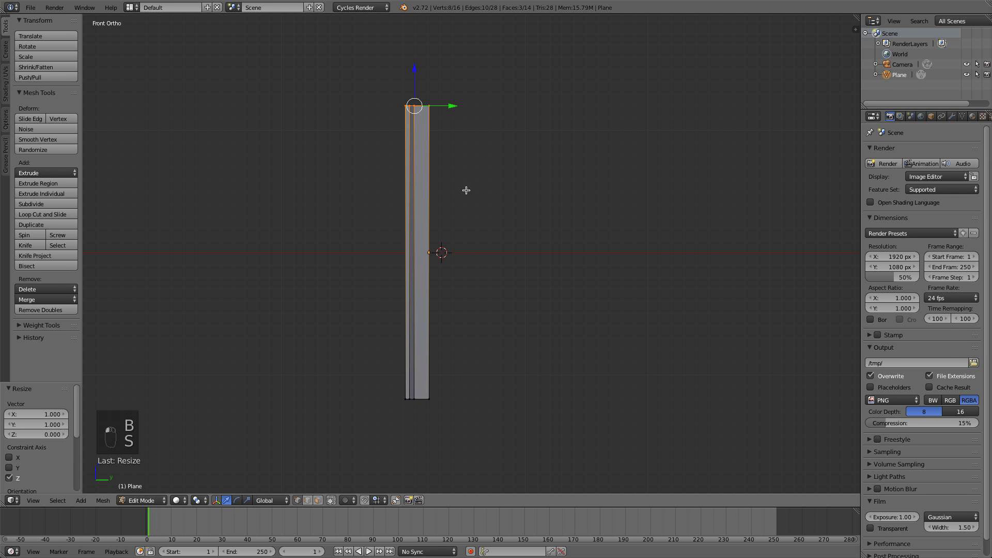
middle_click_drag(465, 190, 551, 237)
key("a")
key("Tab")
From above, box-select the eight outer flare vertices and widen them along X
scroll(539, 251, "down", 8)
key("KP_7")
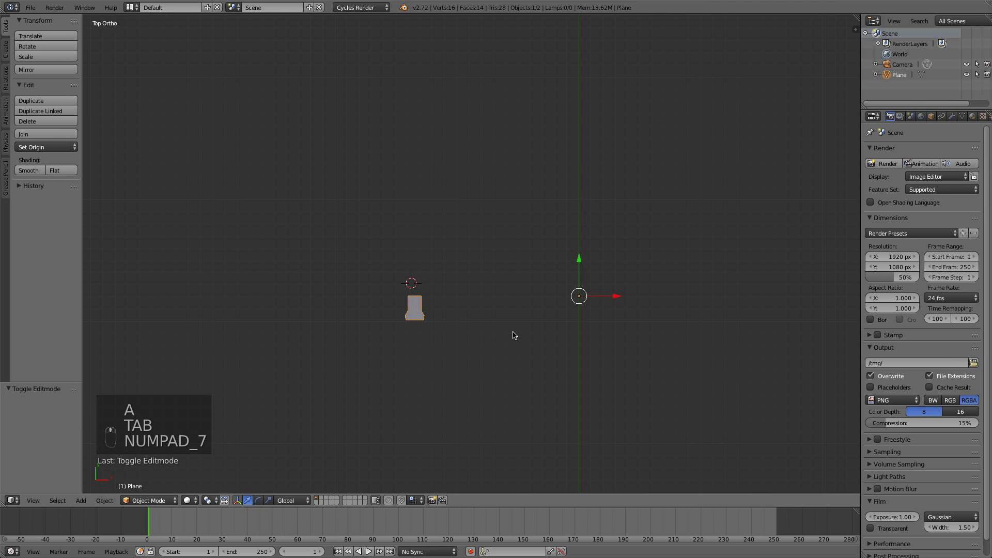
key("Tab")
key("b")
key("b")
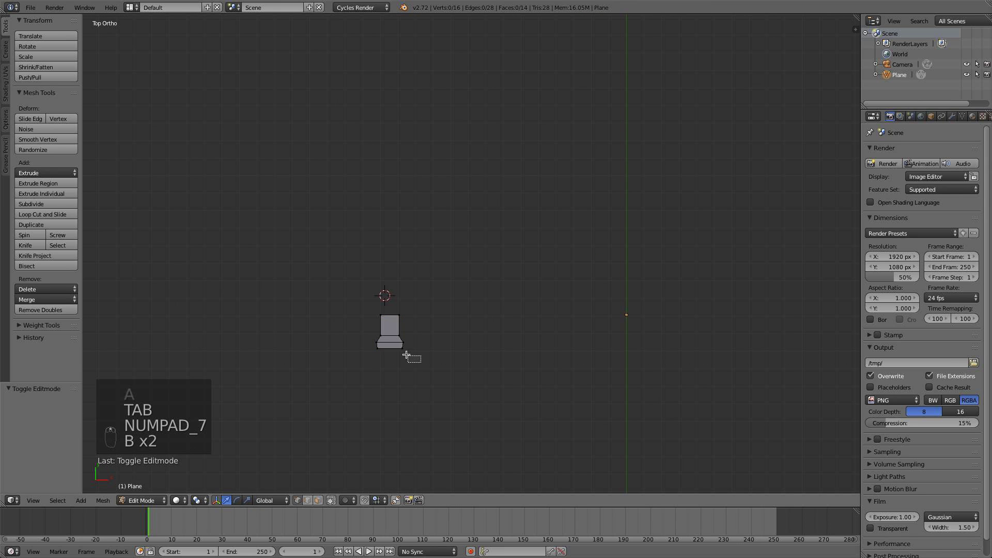
left_click_drag(405, 358, 339, 338)
key("s")
key("x")
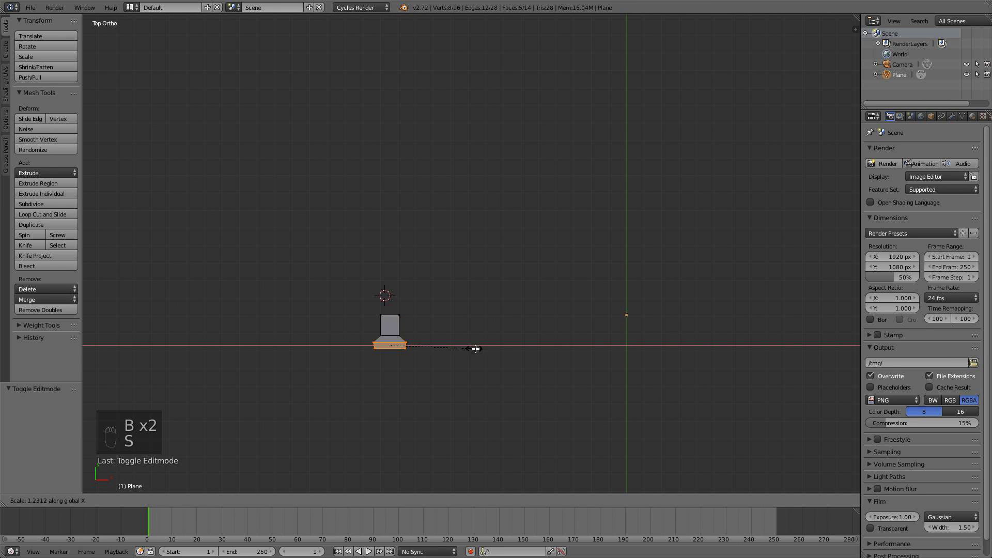
left_click(500, 345)
key("a")
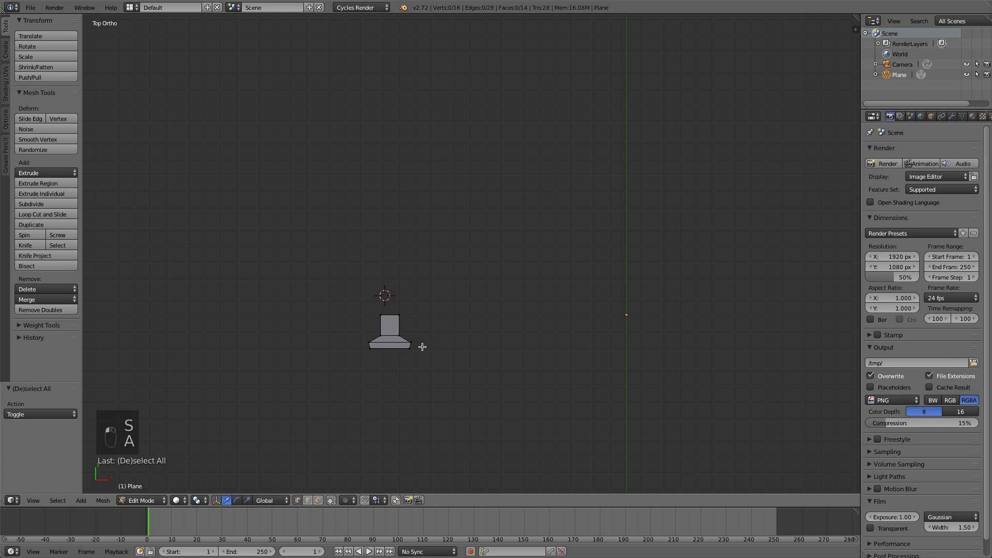
Move the flare's middle vertices slightly along positive Y so the flared base becomes thicker
key("a")
key("b")
key("a")
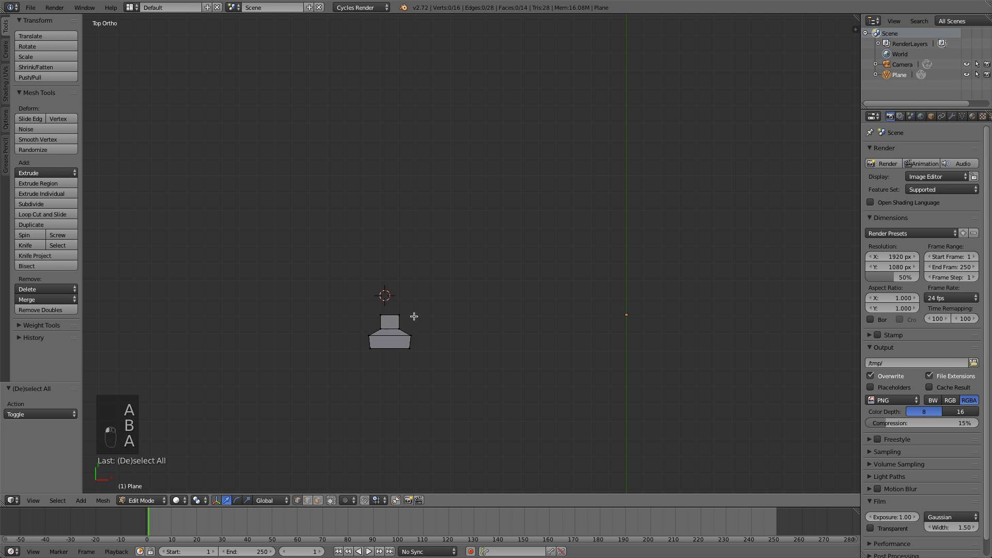
key("Tab")
middle_click_drag(414, 316, 363, 274)
key("Tab")
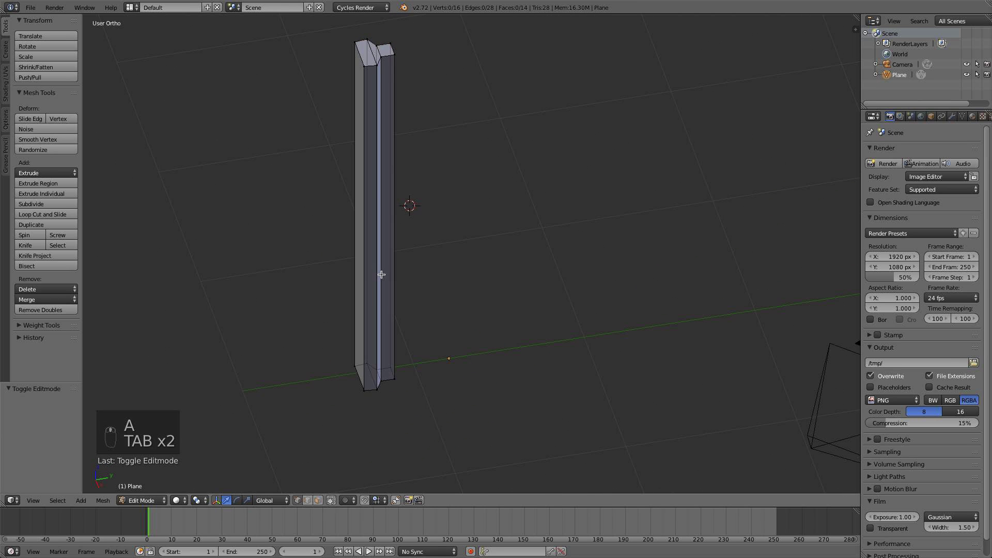
Box-select the vertices where the stem meets the flare, shift them slightly along negative Y, and return to Object Mode
key("KP_7")
key("b")
left_click_drag(406, 337, 367, 326)
left_click_drag(386, 291, 387, 298)
key("Tab")
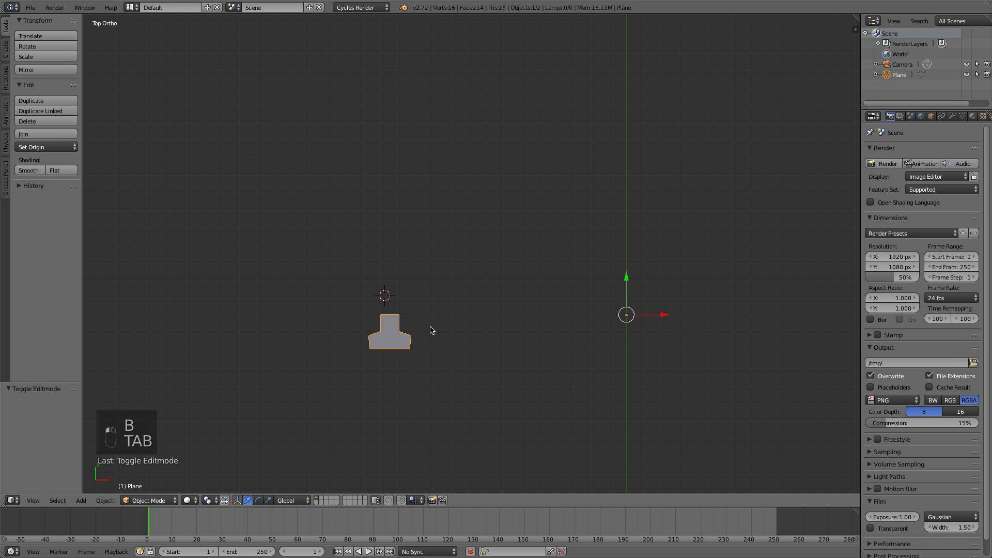
Add a Mirror modifier to the strip to create its counterpart across the X axis
middle_click_drag(432, 327, 364, 213)
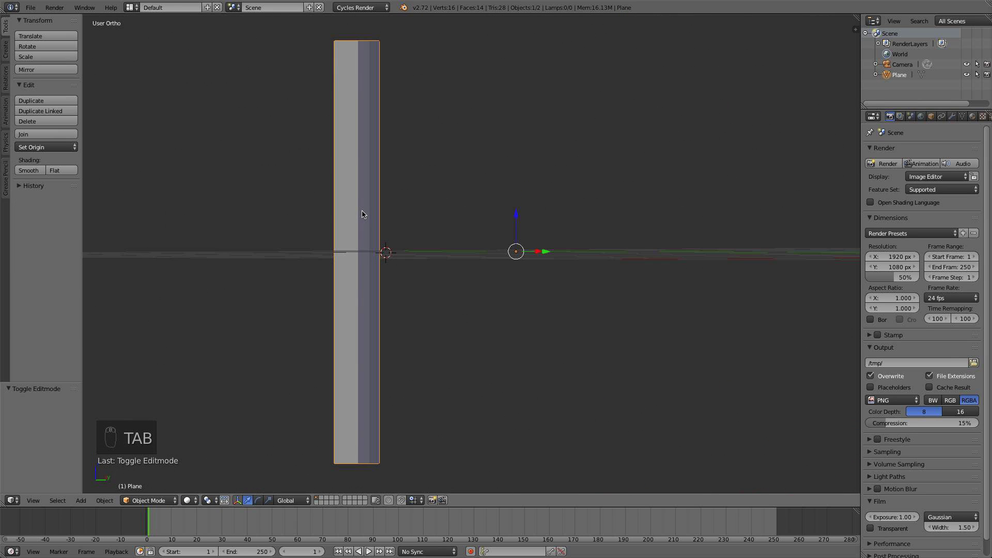
key("KP_1")
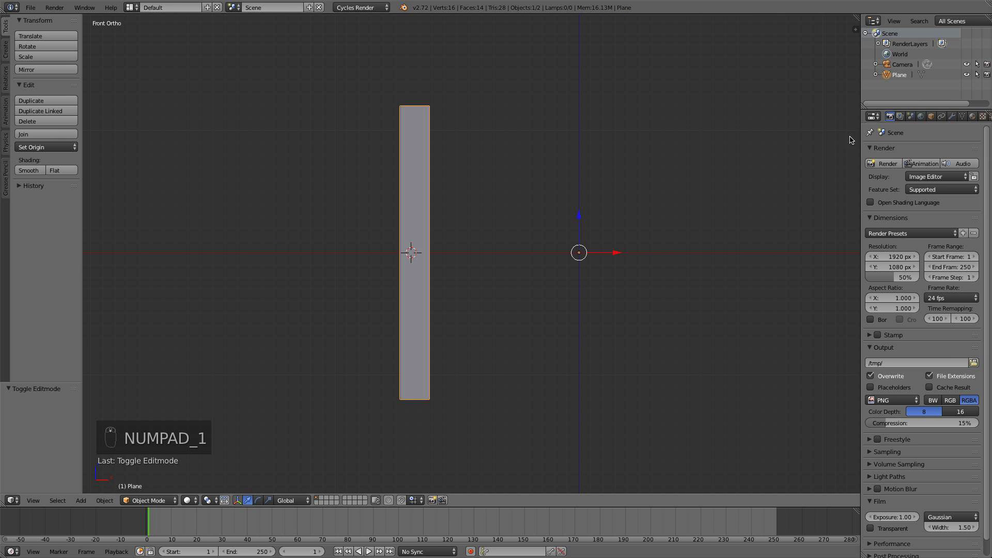
left_click(952, 116)
left_click(925, 151)
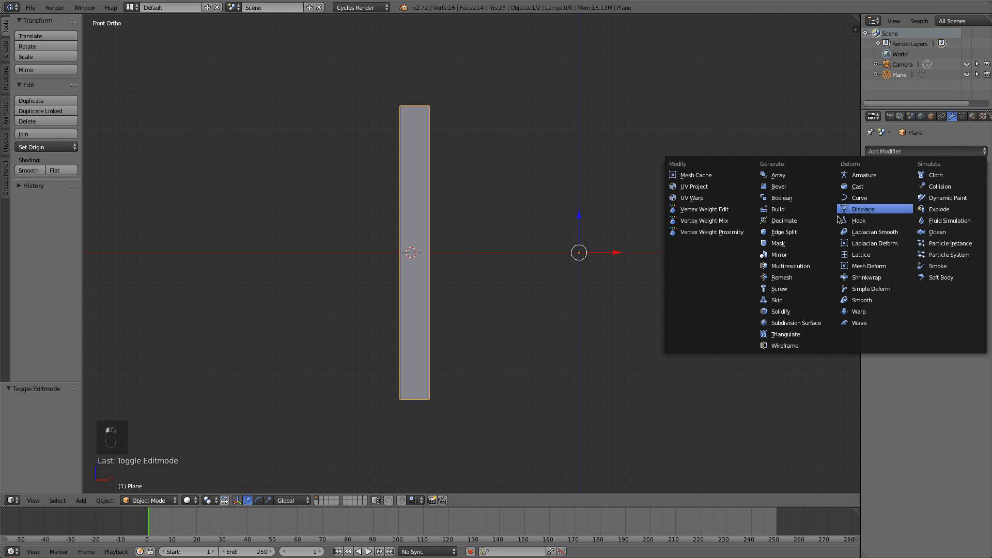
left_click(786, 255)
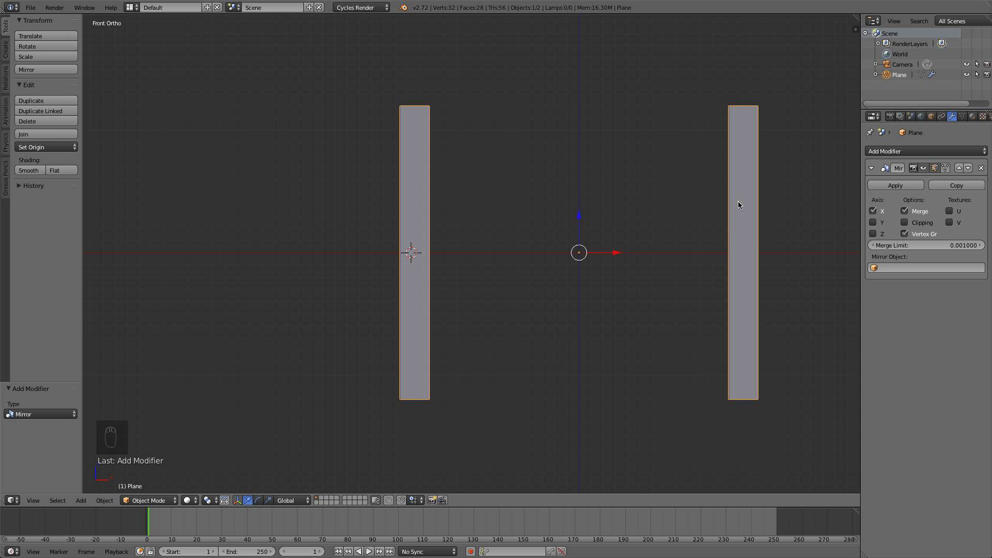
Lengthen the strip's stem by moving the flare and the stem's junction vertices about -0.054 along Y
middle_click_drag(640, 175, 635, 292)
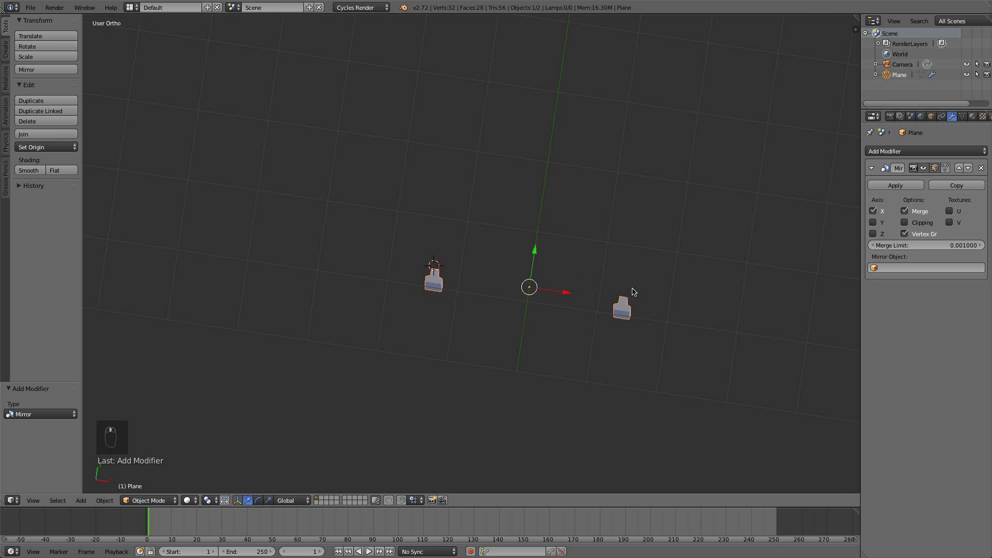
key("KP_7")
scroll(620, 289, "up", 6)
key("Tab")
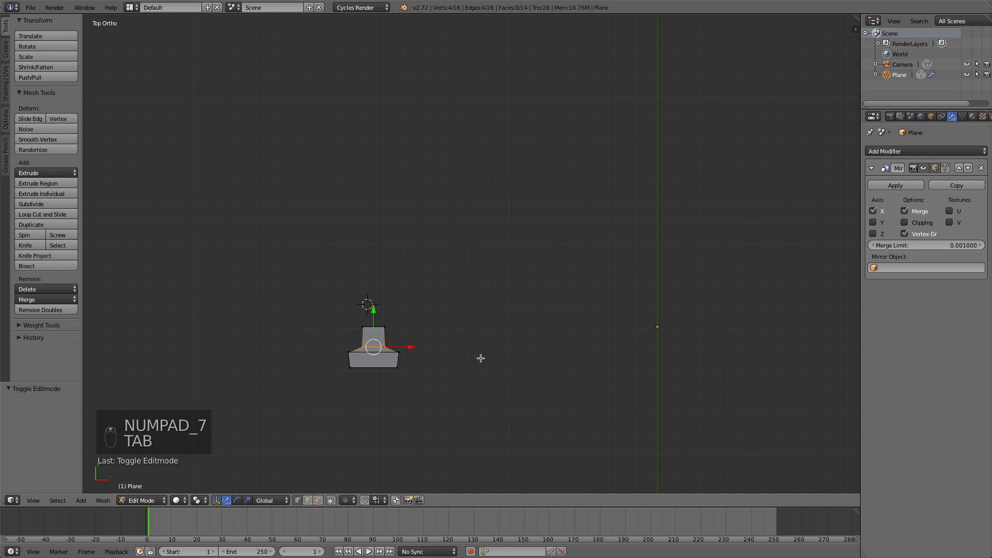
key("a")
key("b")
left_click_drag(426, 376, 296, 308)
key("b")
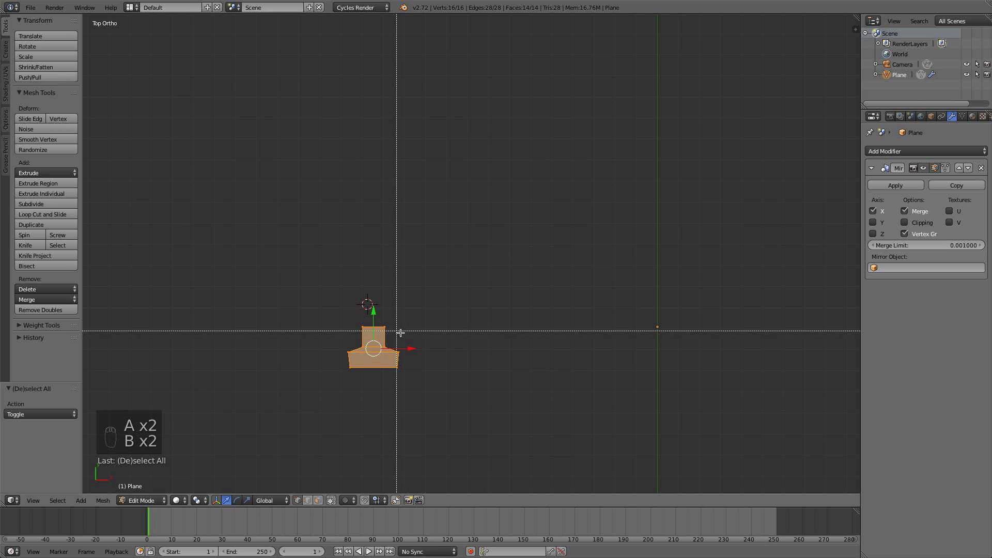
middle_click_drag(402, 335, 354, 308)
left_click_drag(373, 317, 373, 327)
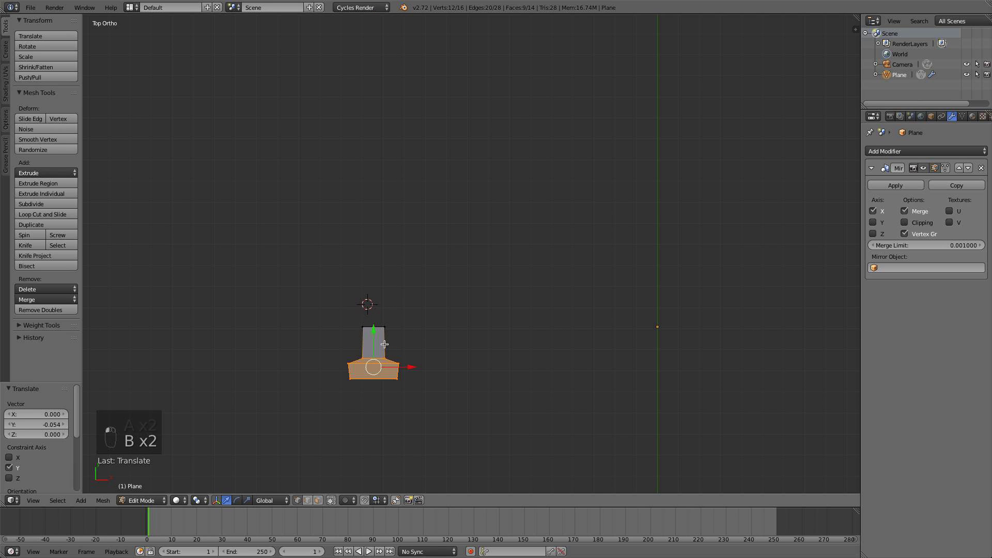
Box-select the stem's vertices, widen them slightly along X, and return to Object Mode
key("a")
key("b")
left_click_drag(345, 313, 345, 313)
key("s")
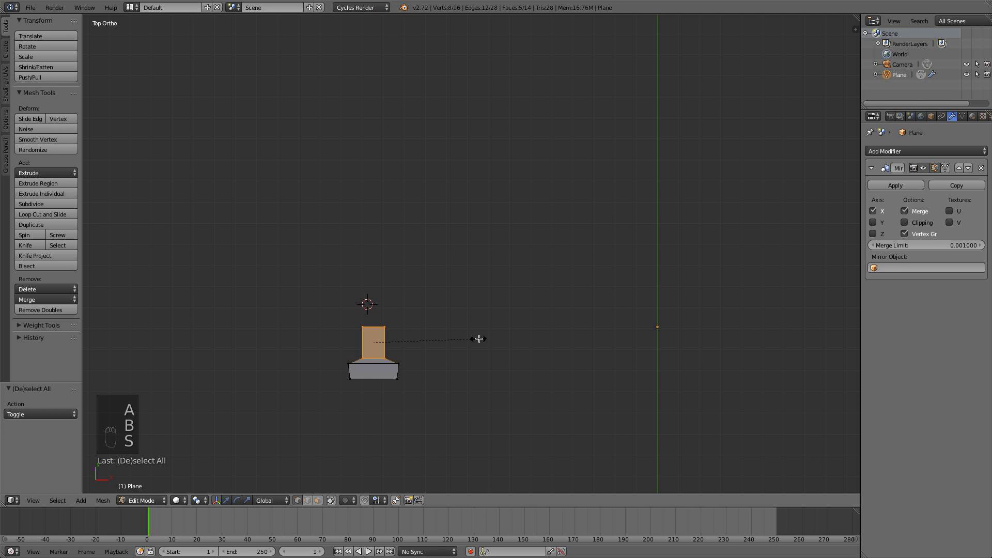
key("x")
left_click(500, 337)
key("a")
key("Tab")
Show the mirrored strips from the front and enter Edit Mode on their mesh
middle_click_drag(490, 367, 420, 299)
scroll(429, 258, "down", 3)
key("KP_1")
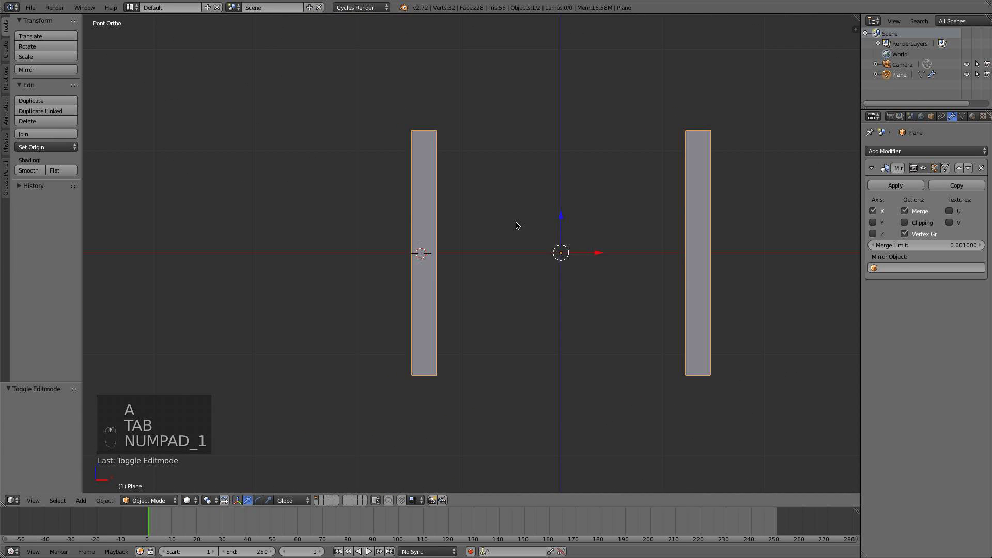
scroll(523, 222, "down", 3)
scroll(556, 247, "up", 2)
key("Tab")
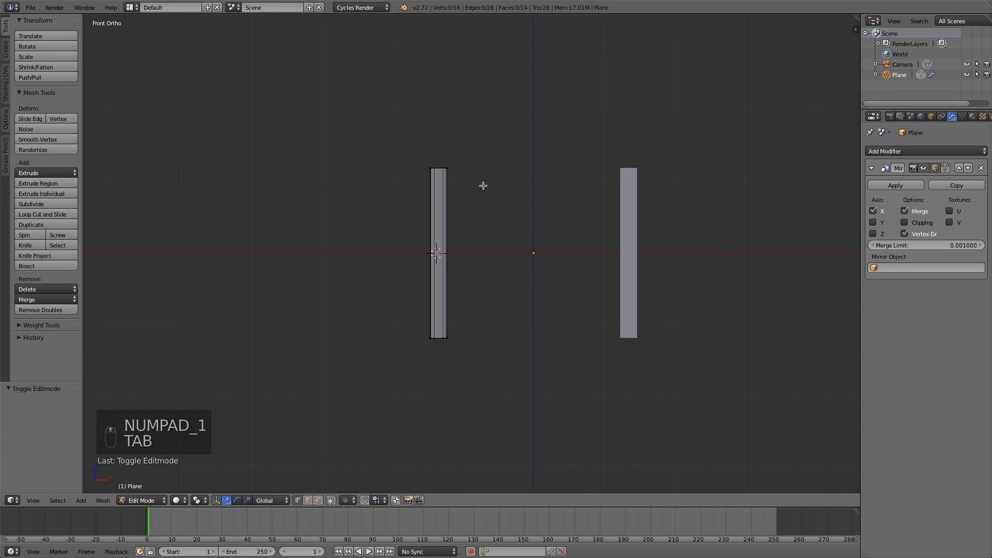
key("b")
left_click_drag(483, 185, 443, 128)
right_click(443, 128)
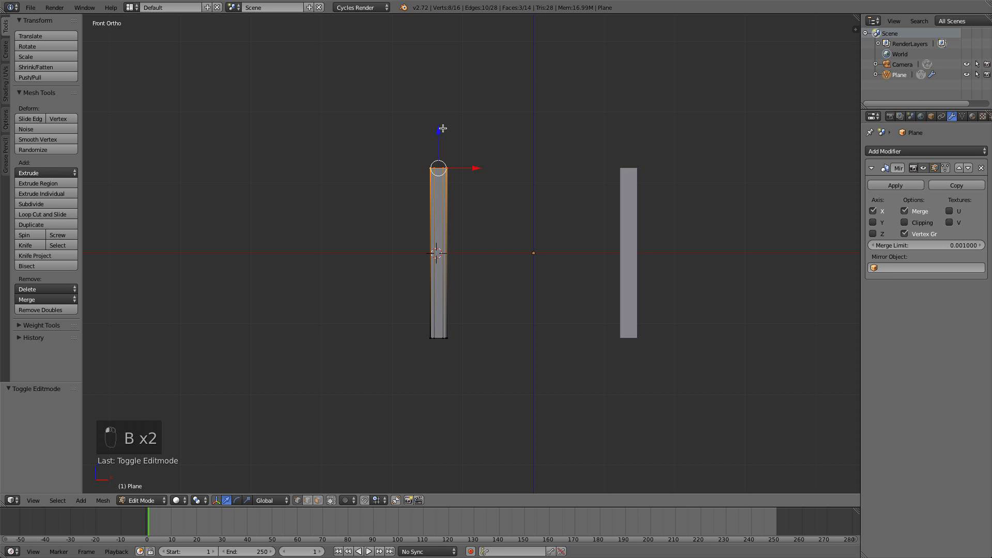
scroll(455, 195, "up", 3)
key("a")
scroll(456, 194, "down", 3)
Select the whole strip mesh, lengthen it along Z, and return to Object Mode
key("a")
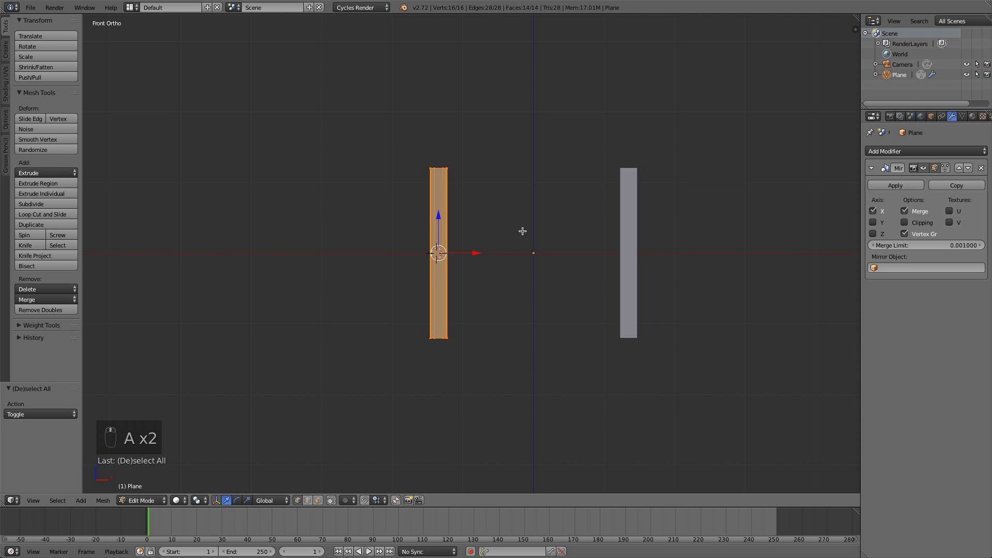
key("s")
key("z")
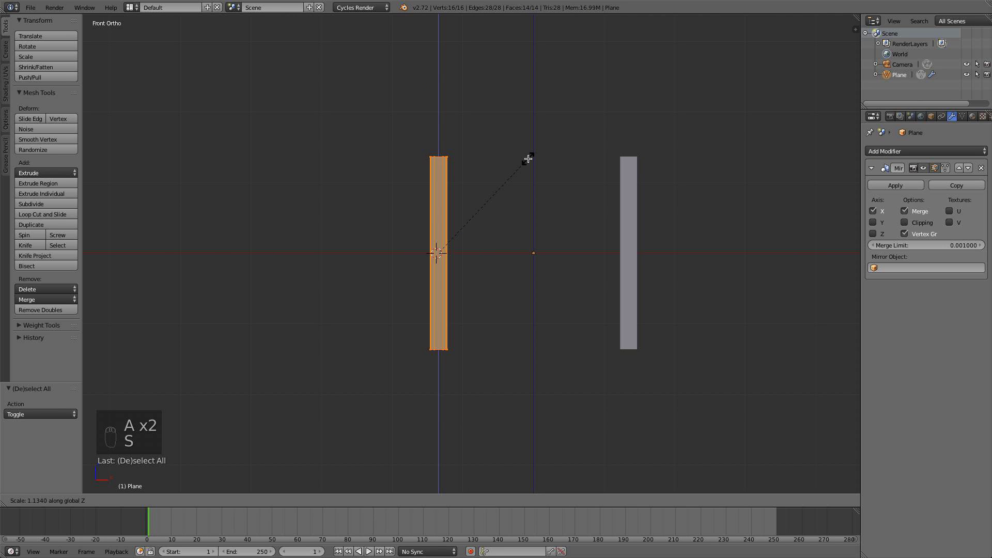
left_click(529, 147)
key("a")
key("Tab")
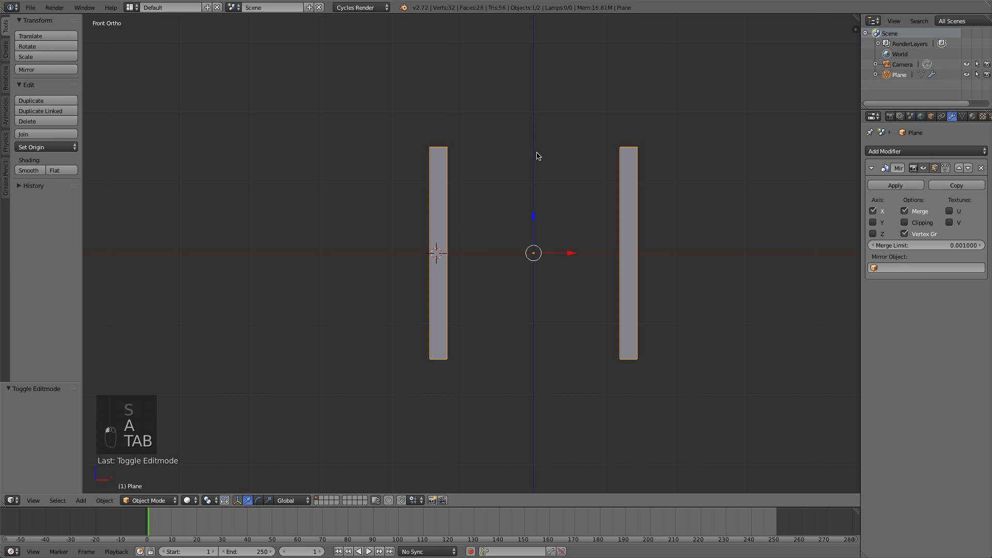
middle_click_drag(531, 304, 364, 346)
middle_click_drag(606, 377, 586, 408)
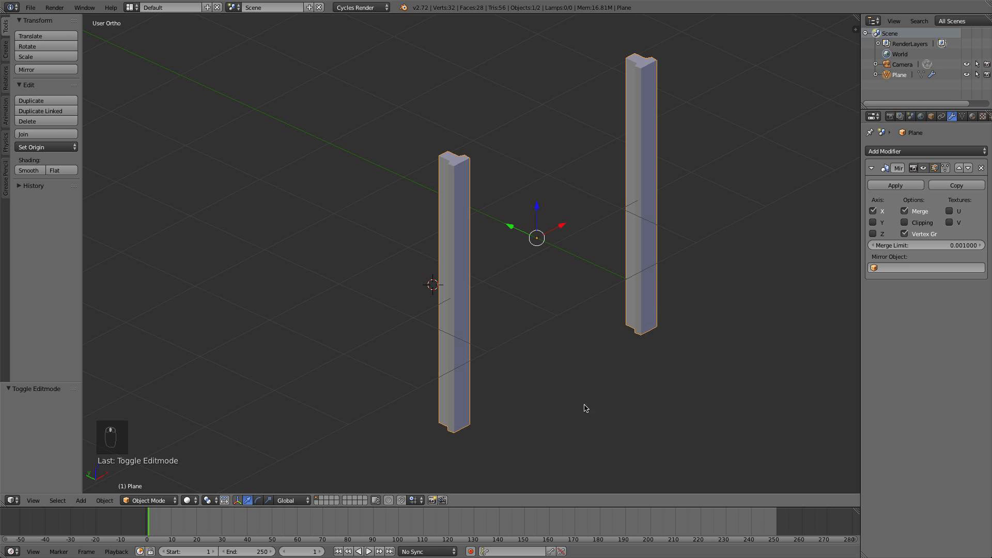
scroll(575, 373, "up", 2)
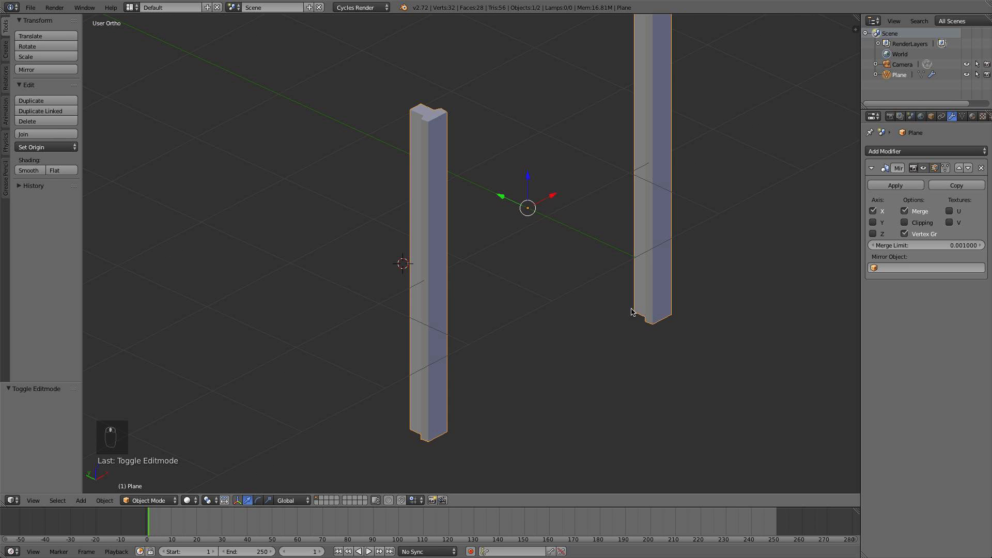
middle_click_drag(631, 312, 483, 347)
Duplicate the stem's bottom edge in place in Edit Mode and rotate the copy 90 degrees in front view
key("KP_1")
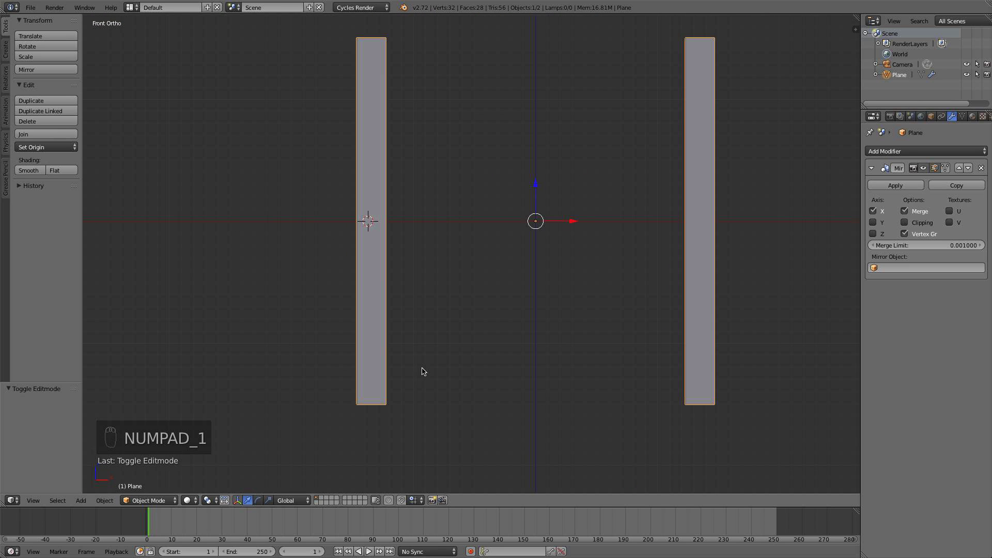
scroll(423, 382, "up", 2)
scroll(413, 341, "down", 2, "shift")
key("Tab")
scroll(424, 357, "down", 3, "ctrl")
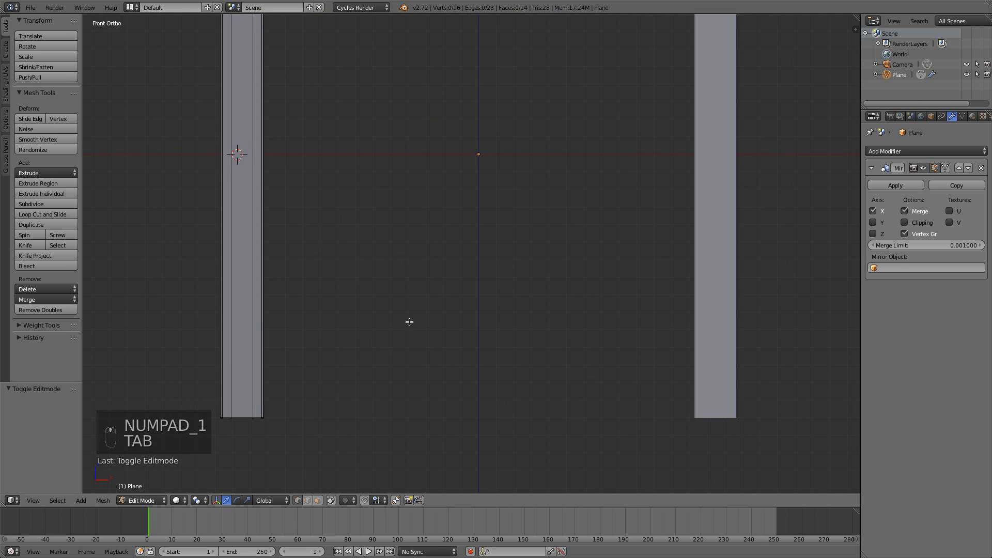
right_click(253, 421)
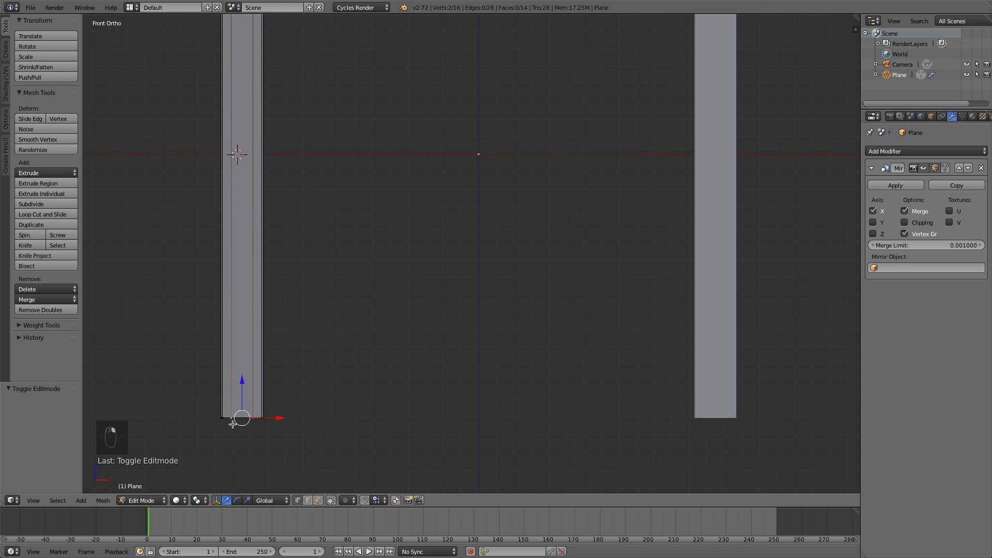
middle_click_drag(237, 424, 252, 396)
right_click(230, 400, "shift")
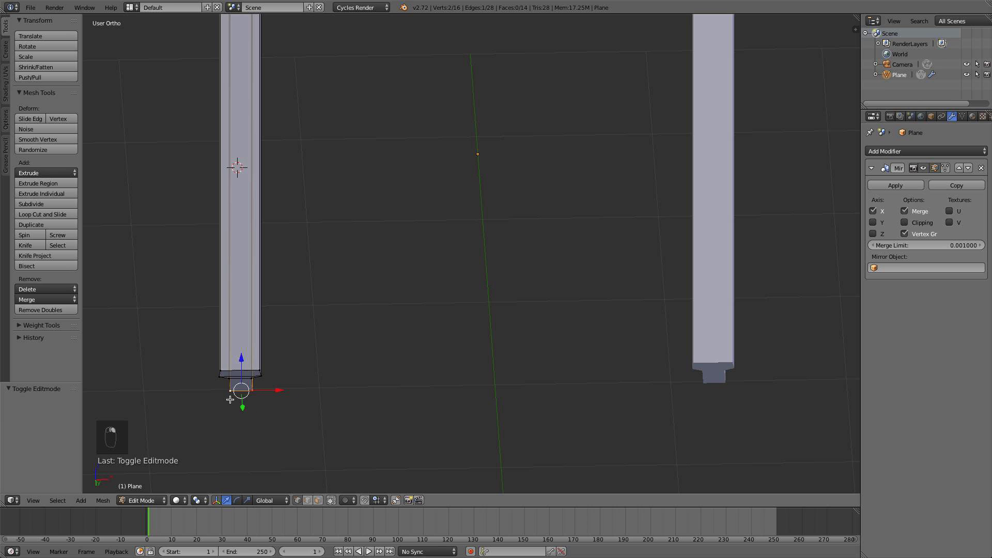
key("KP_7")
key("KP_1")
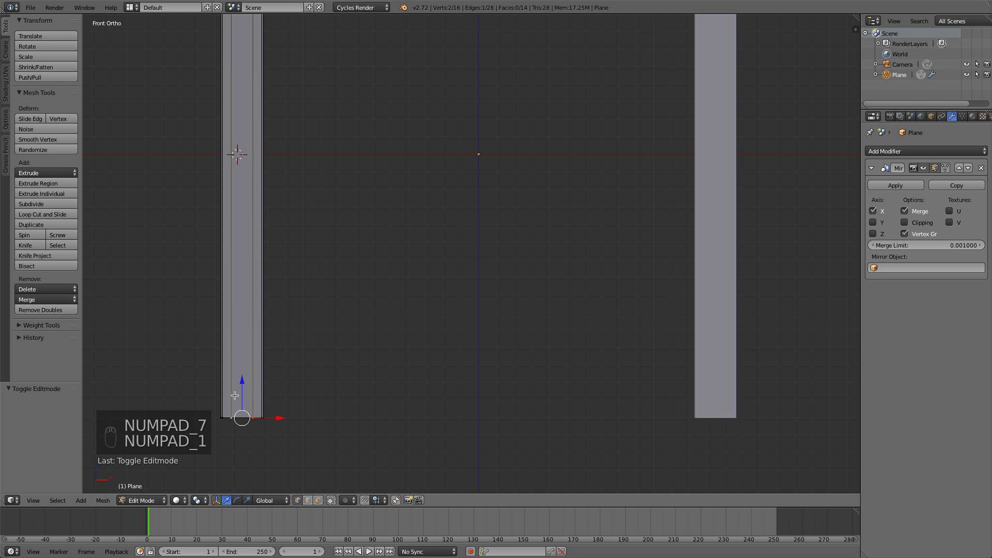
key("shift+d")
right_click(296, 370)
type("r")
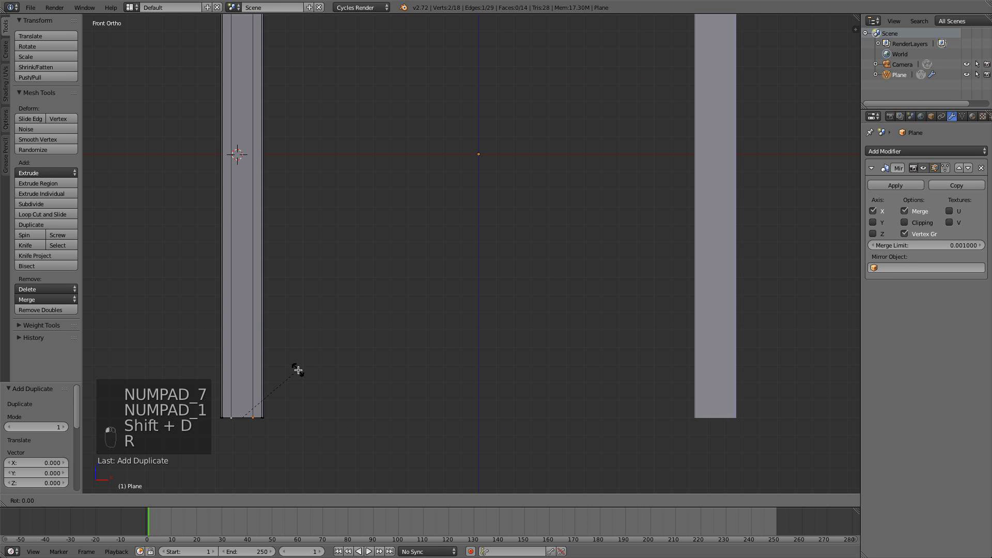
type("90")
key("Return")
Raise the rotated edge along Z and scale it so its lower end sits near the strip's bottom
left_click_drag(243, 385, 239, 359)
key("s")
left_click(249, 342)
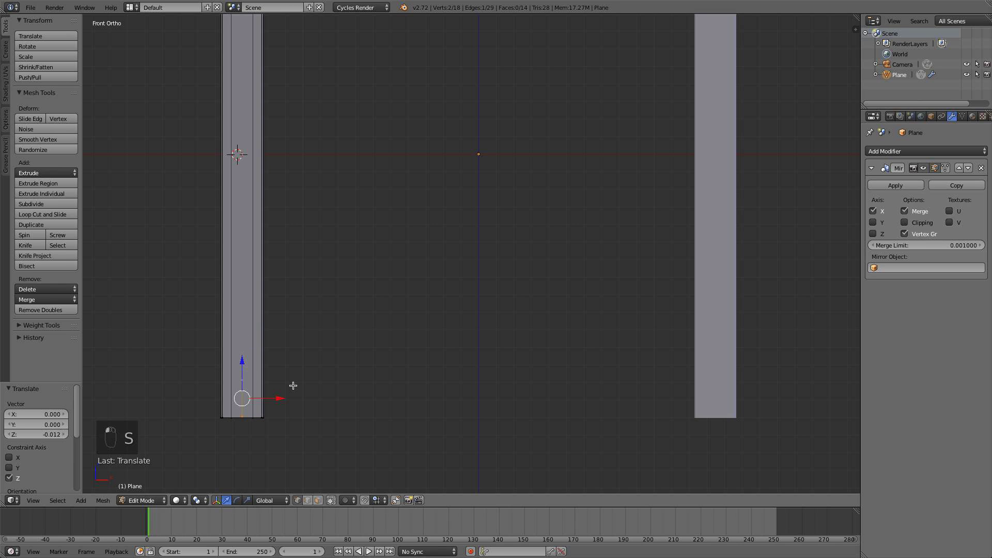
Extrude the edge about 1.337 along X to the mirror centre, and enable Clipping on the Mirror modifier
key("e")
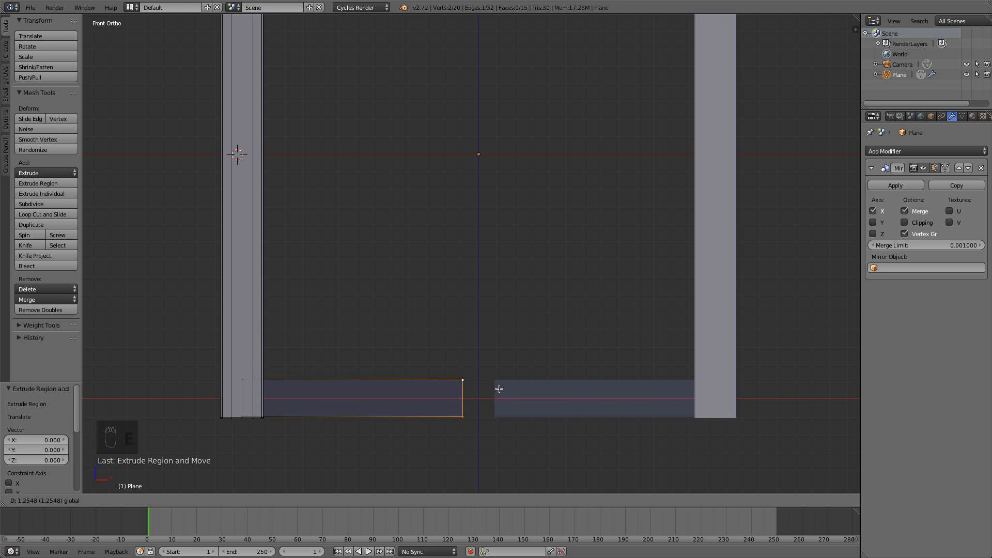
left_click(514, 384)
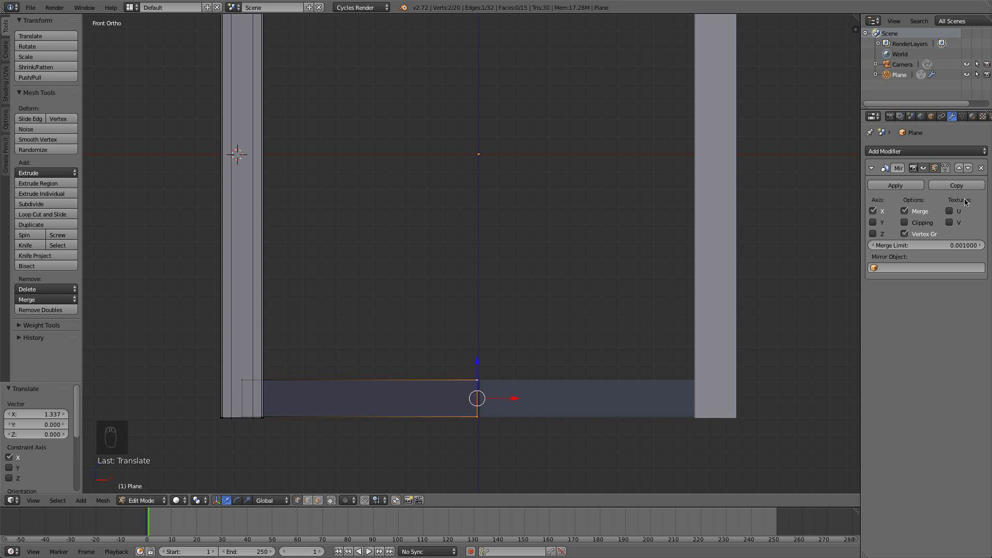
left_click(926, 224)
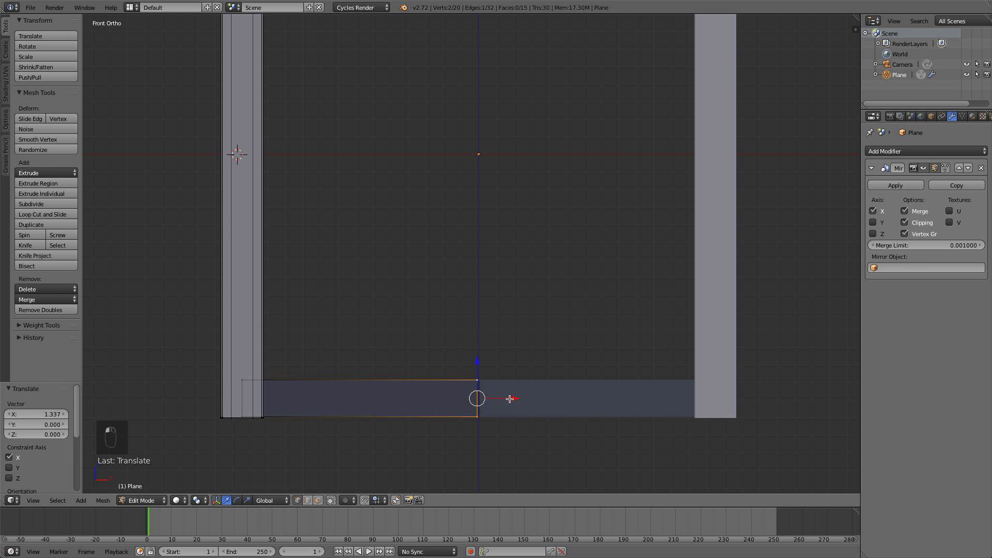
key("a")
key("a")
middle_click_drag(613, 376, 576, 420)
key("Tab")
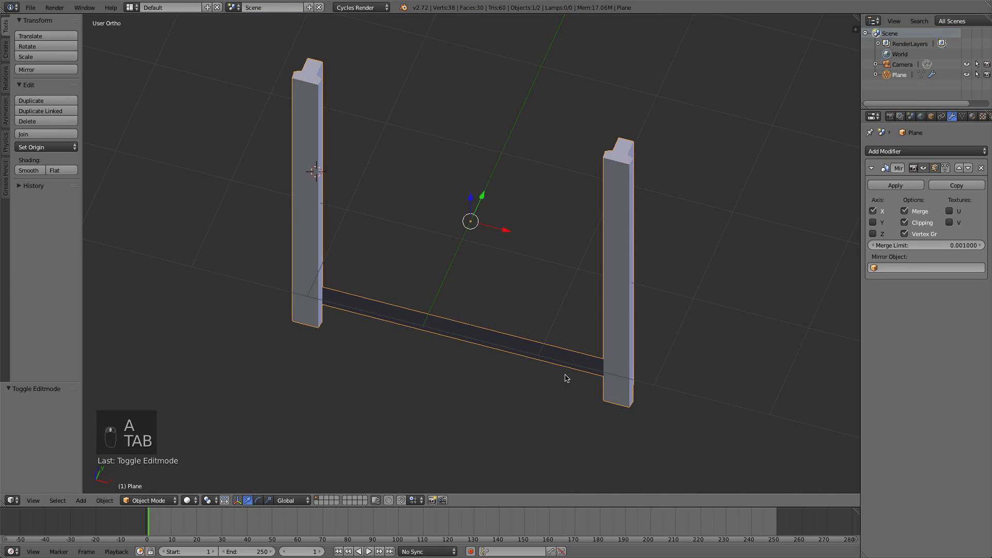
Select the linked bottom rail face, extrude it along Y to give it thickness, and return to Object Mode
middle_click_drag(567, 378, 509, 357)
scroll(508, 357, "up", 4)
key("Tab")
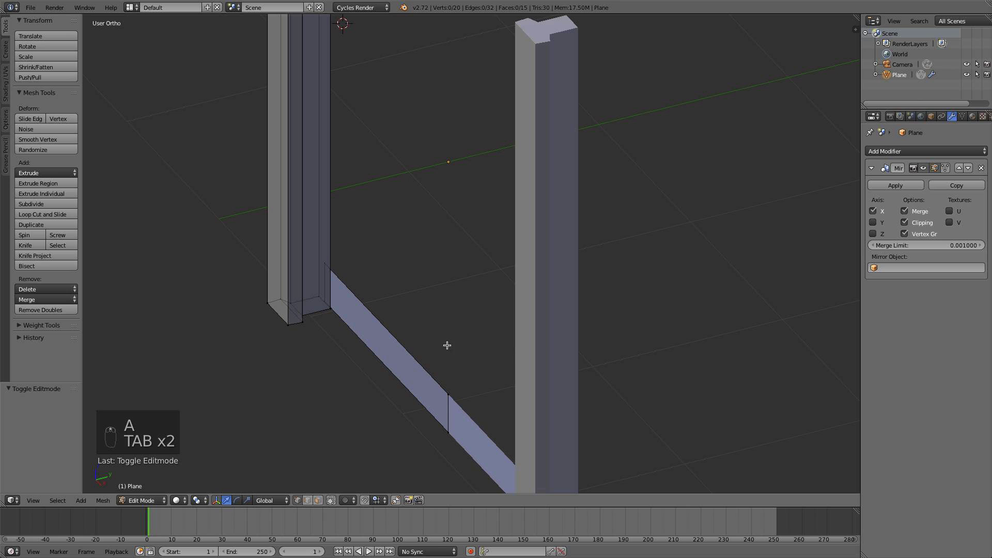
key("l")
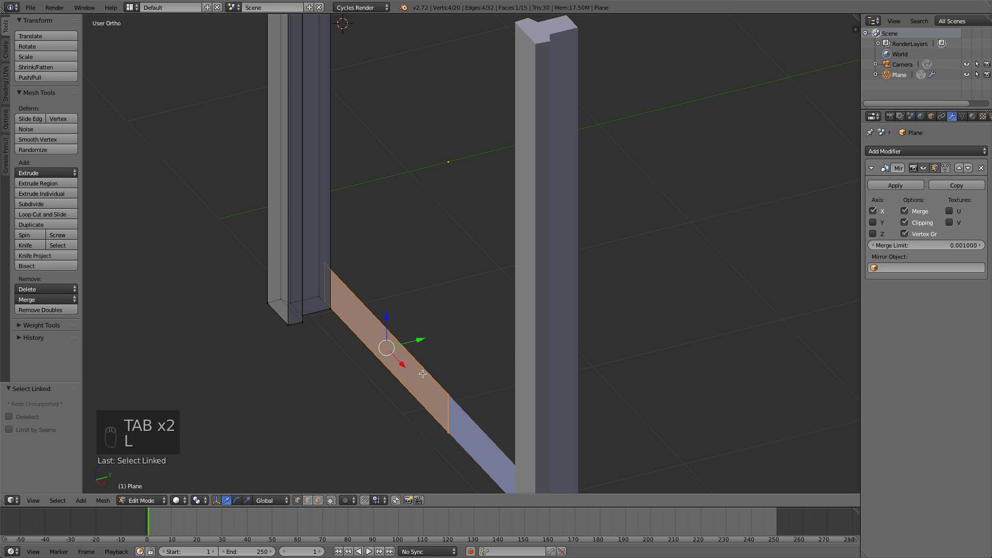
key("e")
right_click(454, 318)
left_click_drag(417, 340, 399, 338)
key("a")
key("Tab")
Duplicate the whole bottom rail and move the copy up along Z to the strips' upper ends
middle_click_drag(398, 338, 531, 339)
key("KP_1")
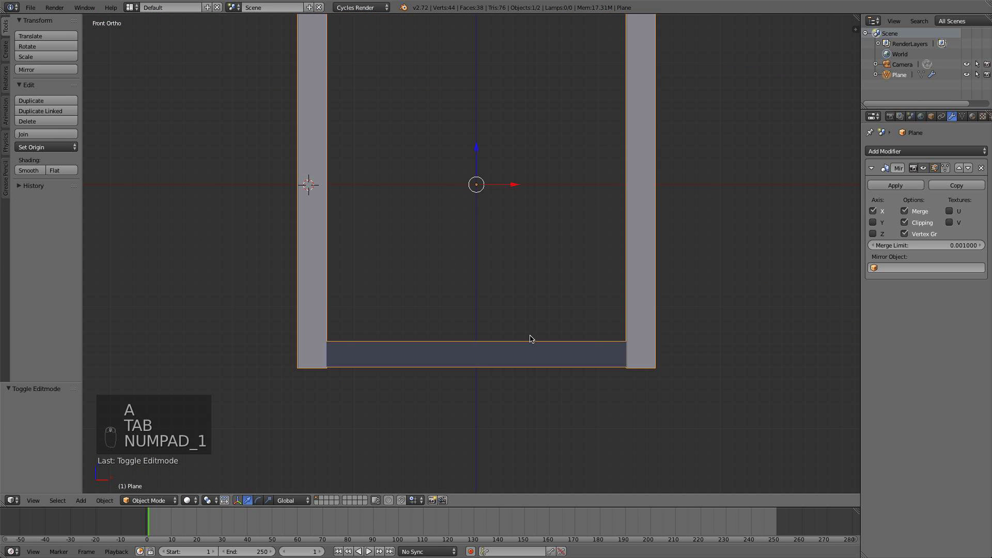
key("Tab")
key("l")
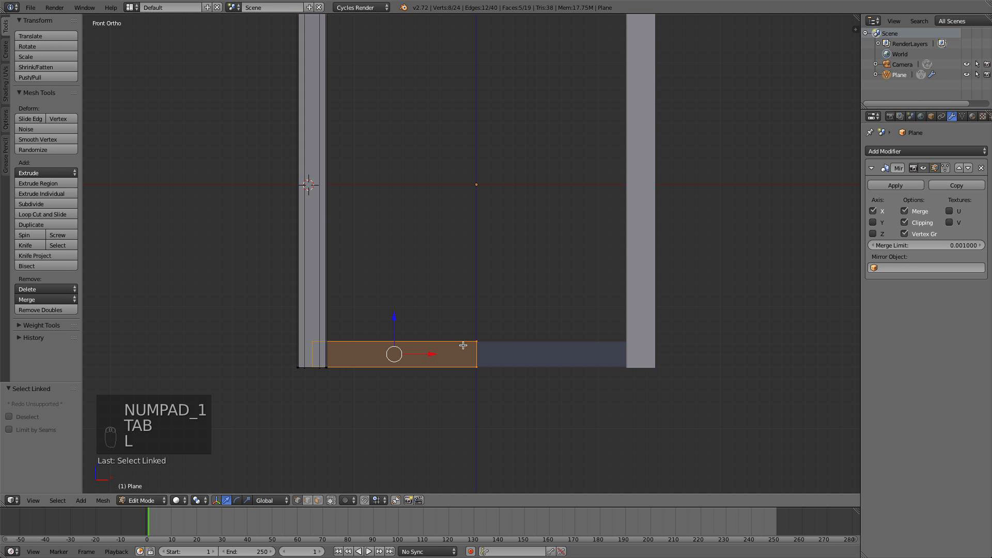
key("shift+d")
right_click(423, 299)
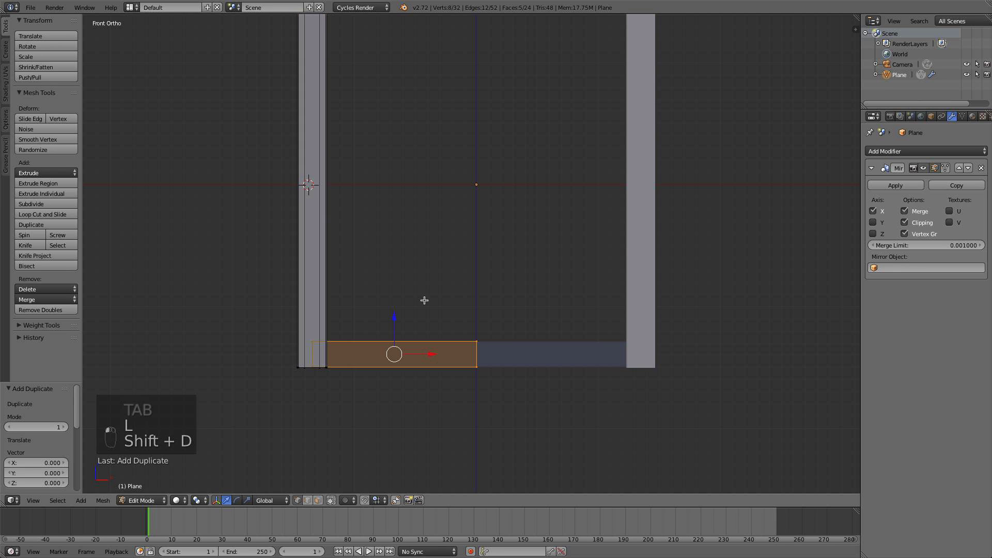
middle_click_drag(423, 299, 395, 386, "shift")
left_click_drag(383, 394, 412, 54)
key("a")
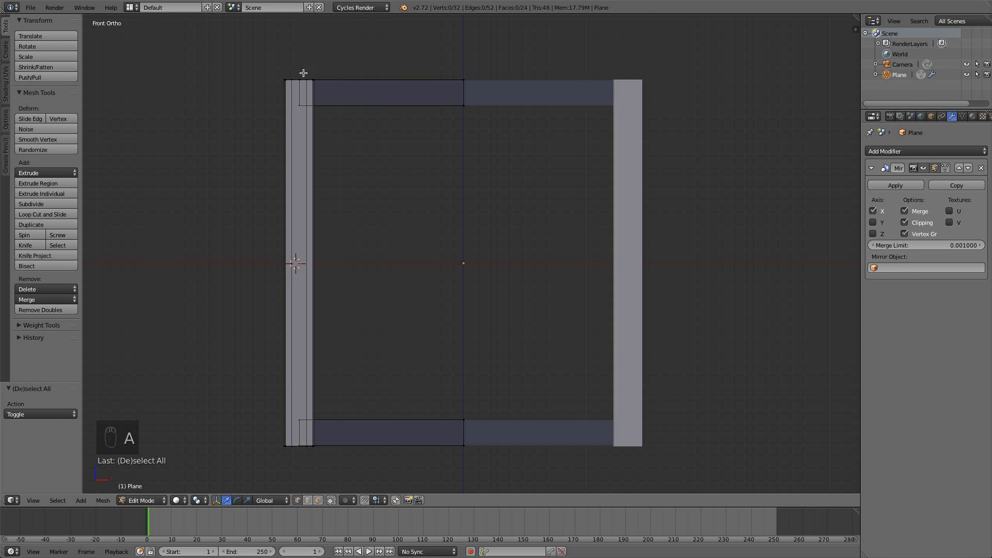
Box-select the topmost vertices of the strip and upper rail and scale them to 0 along Z
middle_click_drag(303, 73, 335, 192, "shift")
scroll(335, 193, "up", 4)
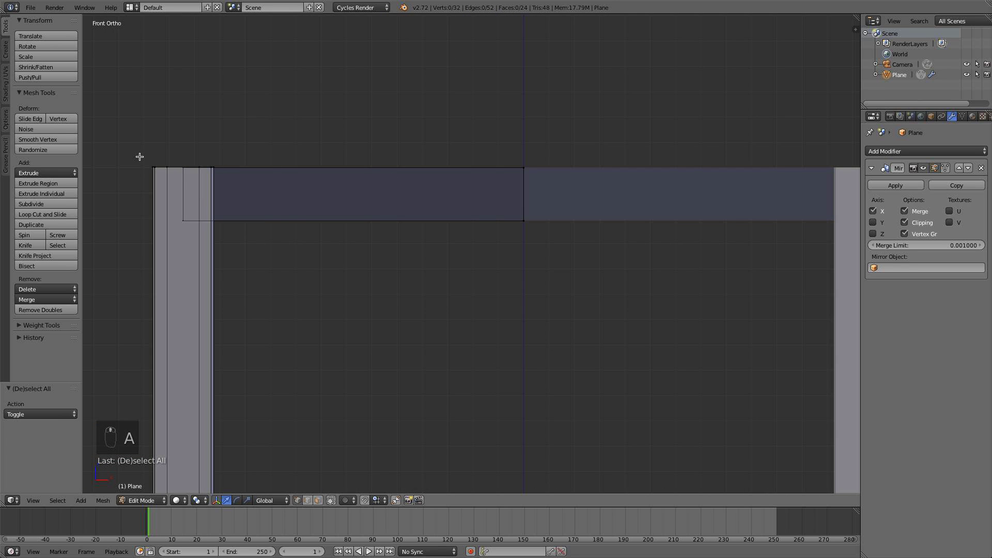
key("b")
left_click_drag(123, 152, 599, 176)
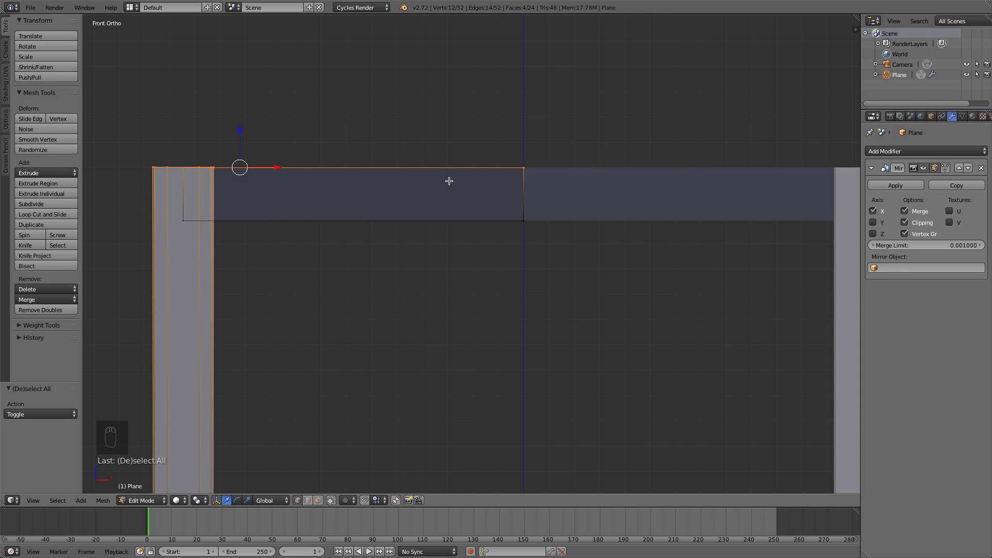
key("s")
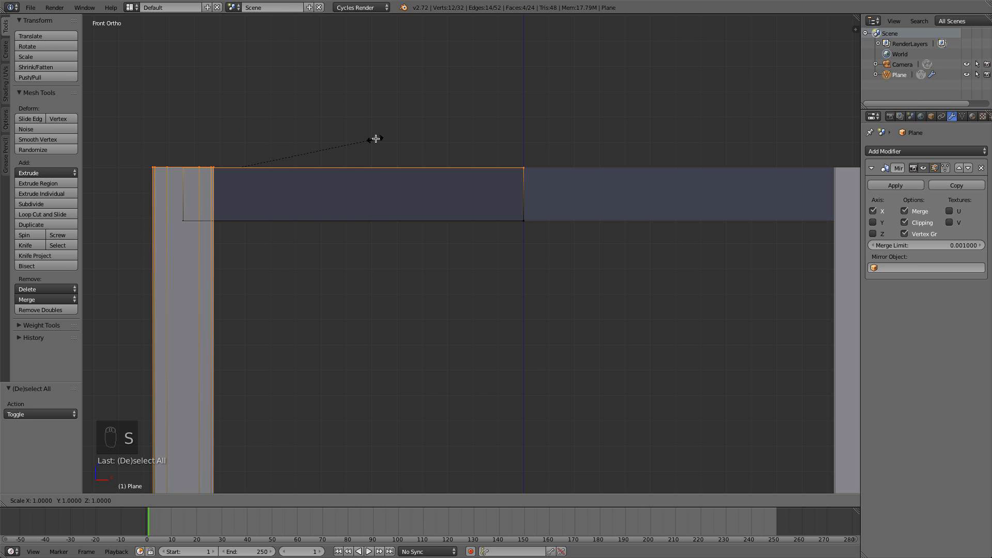
key("z")
key("0")
left_click(376, 138)
key("a")
scroll(431, 305, "down", 1)
scroll(431, 306, "down", 3)
middle_click_drag(430, 305, 414, 108, "shift")
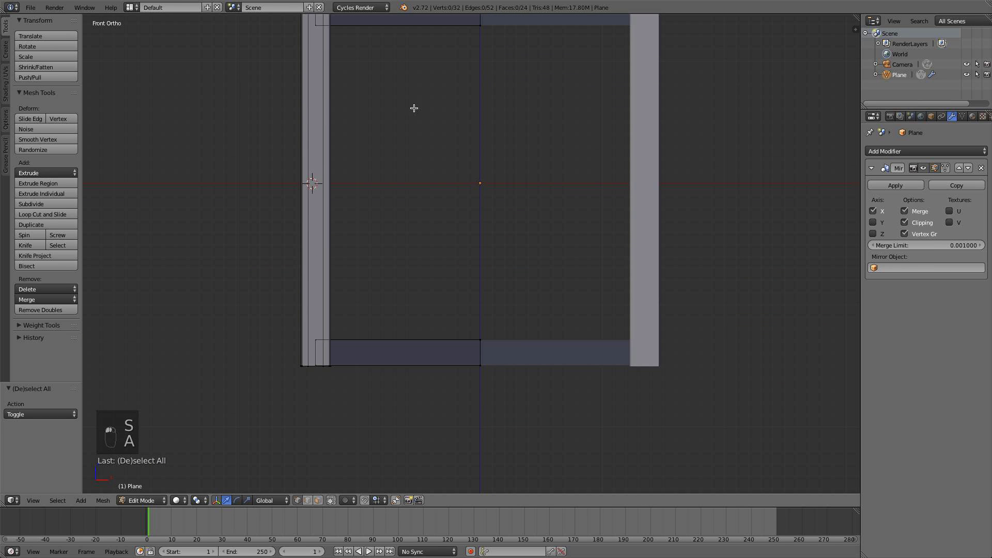
key("b")
left_click_drag(518, 355, 287, 385)
key("a")
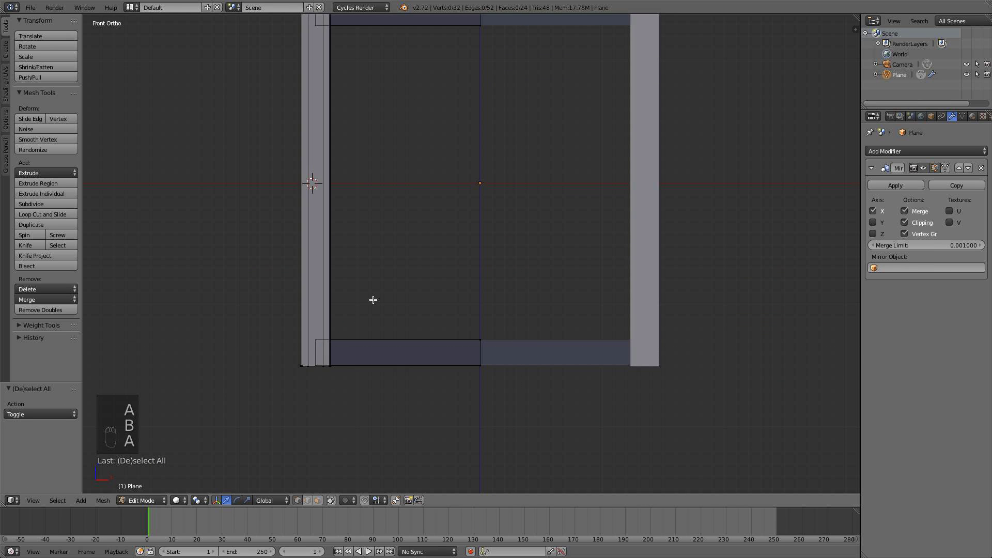
key("z")
key("0")
key("Escape")
key("a")
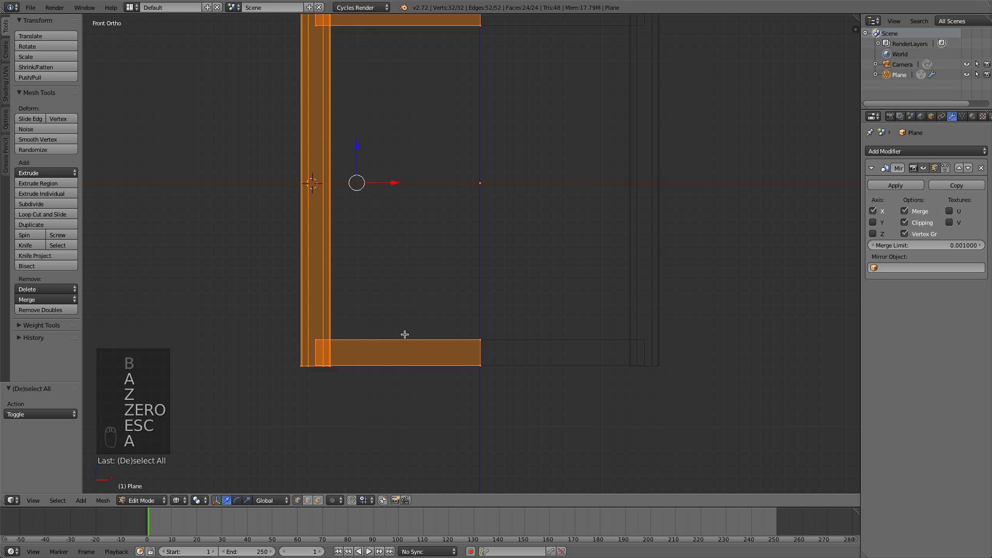
key("a")
key("z")
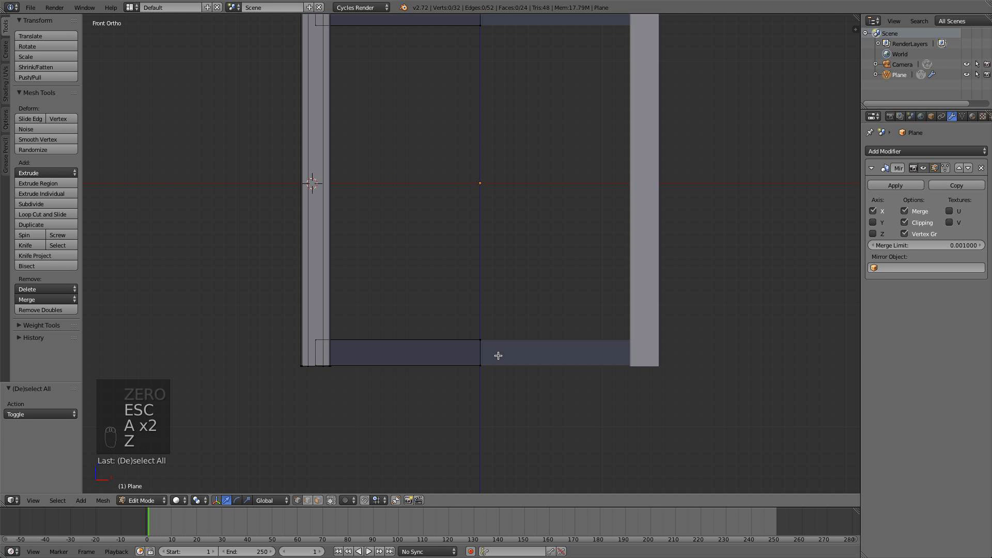
Box-select the lowest vertices of the strip and bottom rail, flatten them along Z, and return to Object Mode
key("b")
left_click_drag(496, 356, 219, 401)
key("s")
key("z")
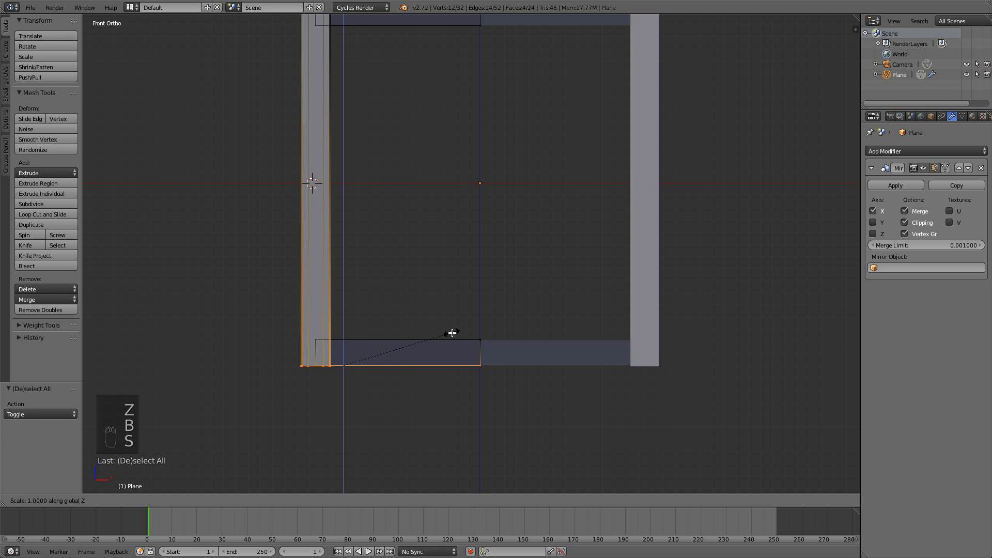
left_click(452, 332)
key("a")
key("Tab")
Examine the assembled frame from the front and from oblique angles
scroll(464, 313, "down", 3)
middle_click_drag(463, 312, 437, 342)
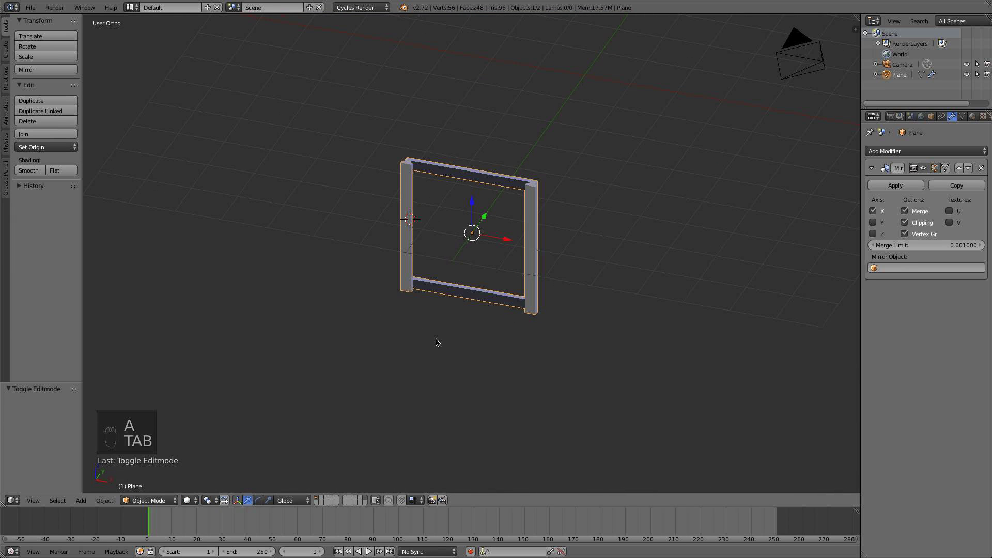
key("KP_1")
scroll(437, 342, "up", 4)
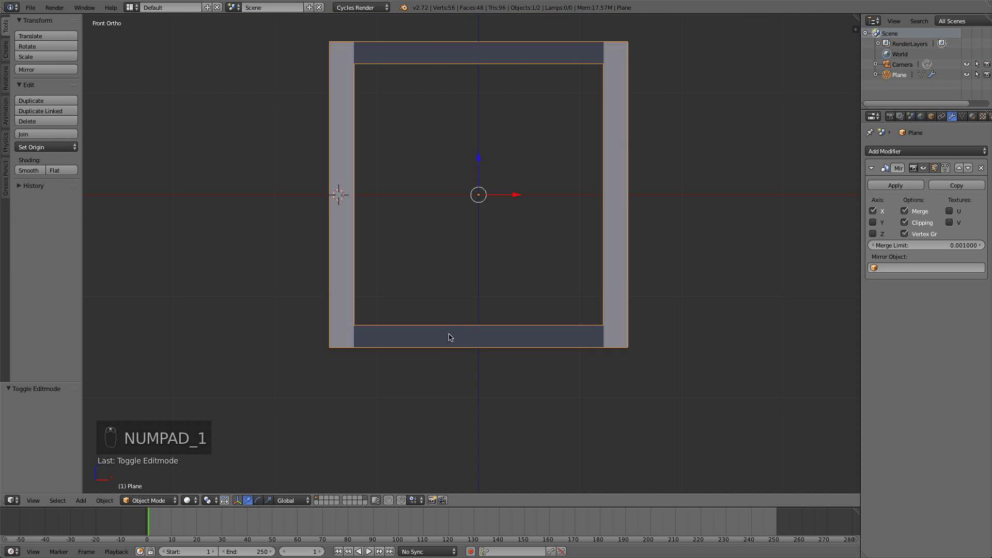
scroll(442, 244, "down", 4)
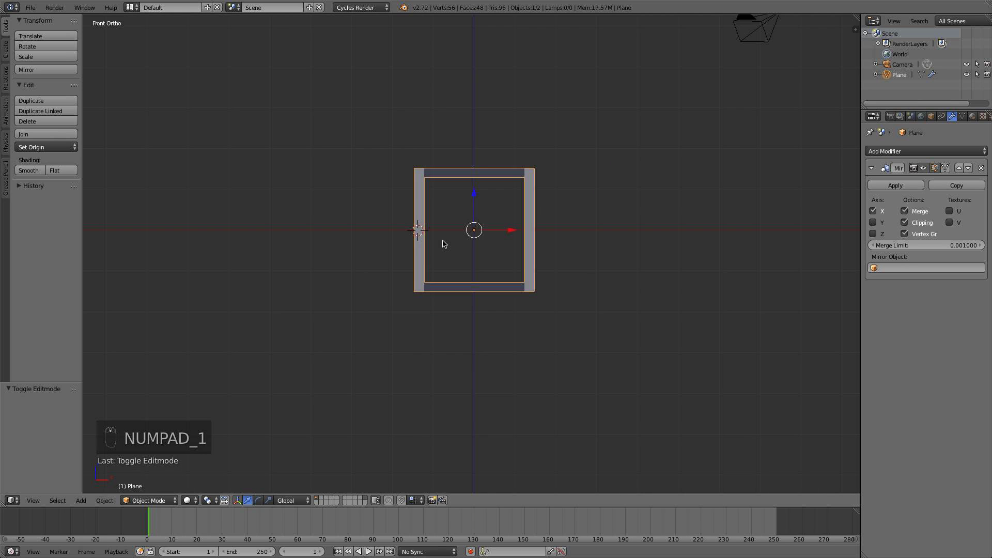
middle_click_drag(443, 243, 538, 202)
scroll(537, 203, "up", 4)
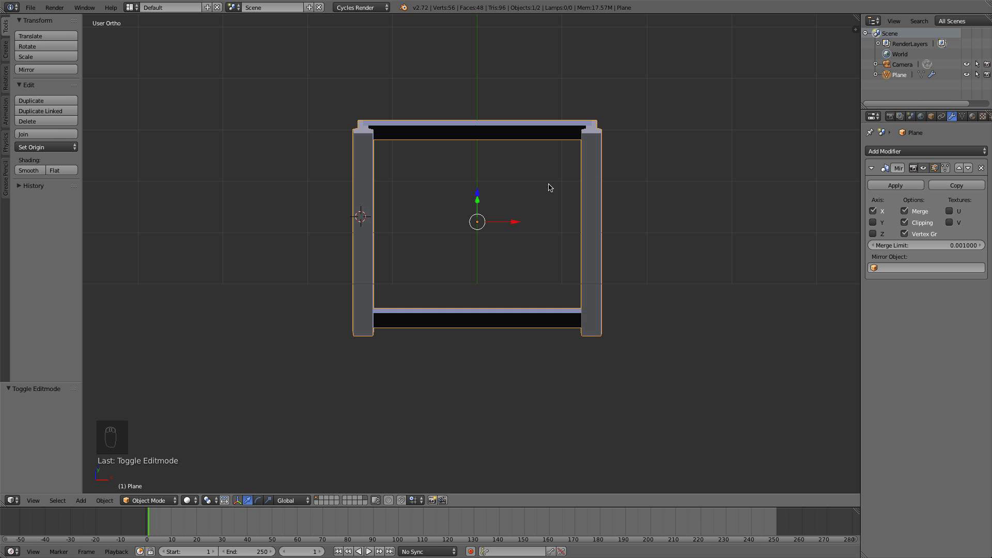
Try an Array modifier on the frame and check the repeated frames from the front
left_click(897, 152)
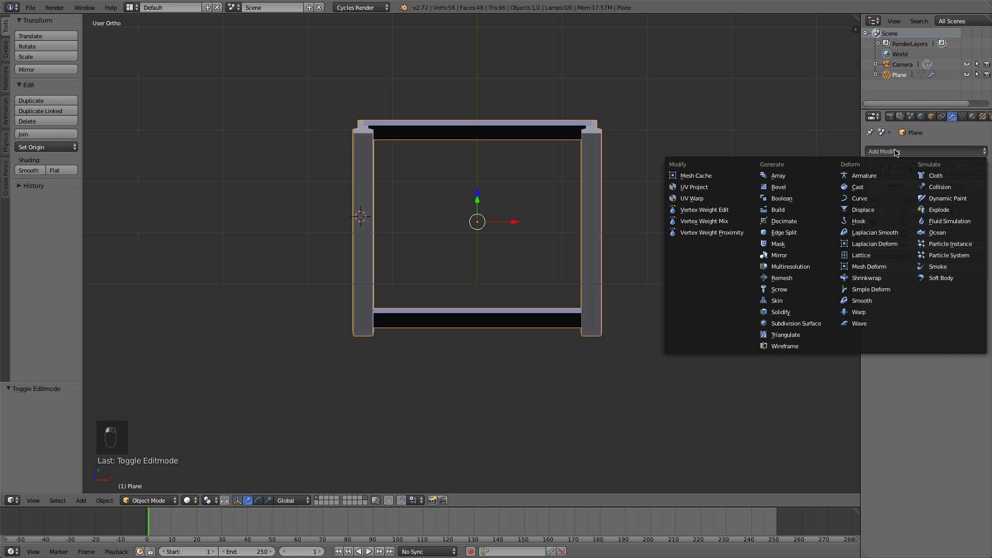
left_click(799, 175)
scroll(546, 161, "down", 2)
middle_click_drag(545, 162, 558, 336)
scroll(558, 337, "up", 2)
key("KP_1")
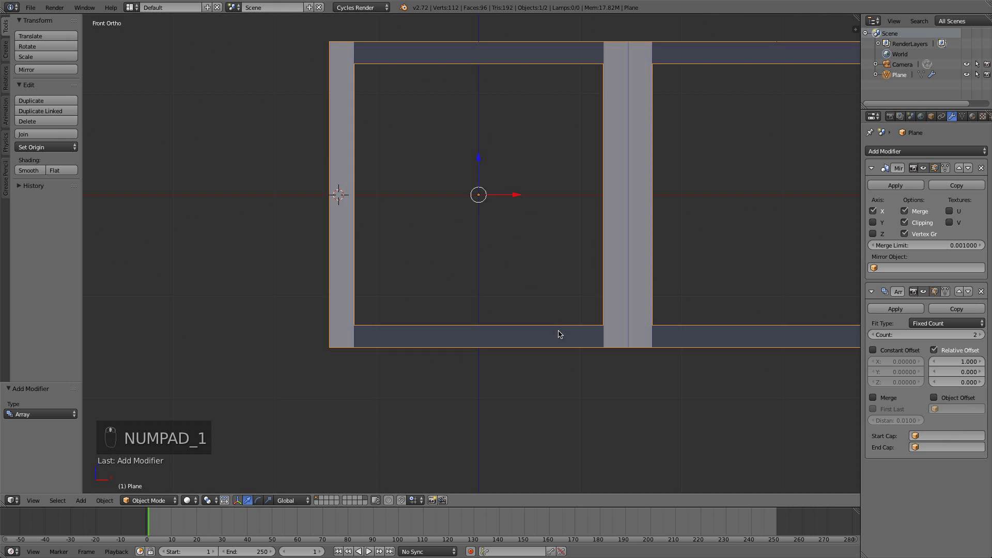
scroll(567, 307, "down", 1)
scroll(567, 307, "down", 1)
scroll(567, 306, "down", 1)
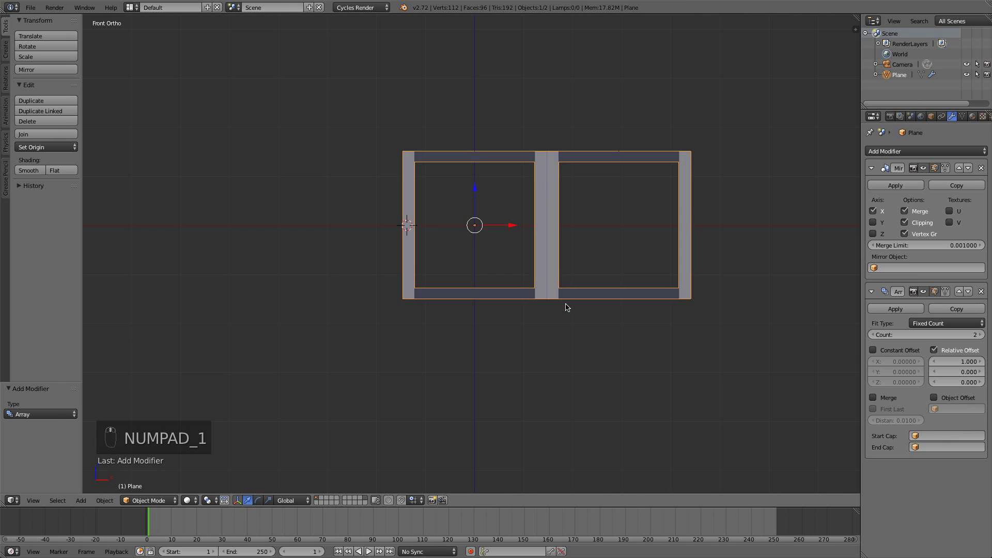
scroll(563, 304, "up", 1)
scroll(580, 292, "up", 1)
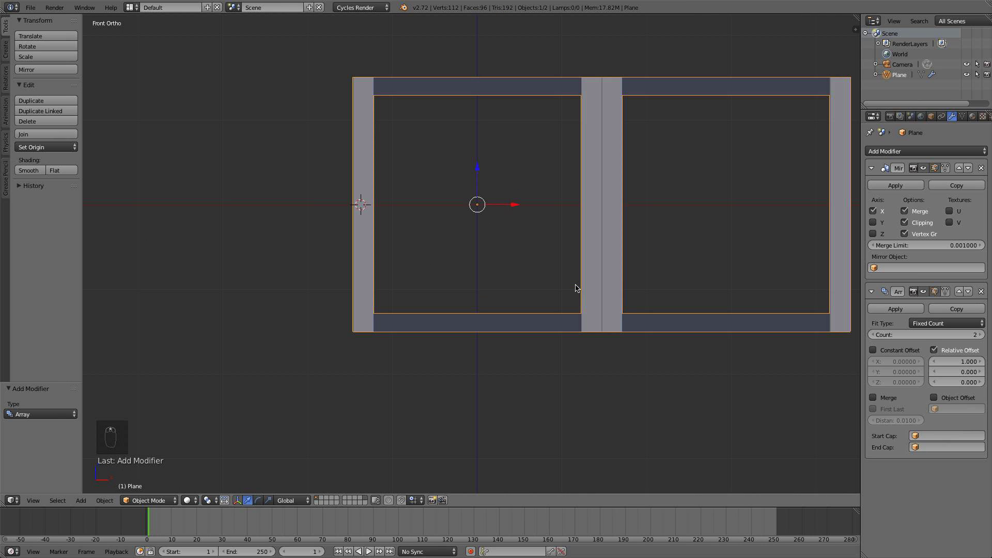
Remove the Array modifier and show the single frame from the front
left_click(981, 292)
middle_click_drag(580, 170, 568, 210)
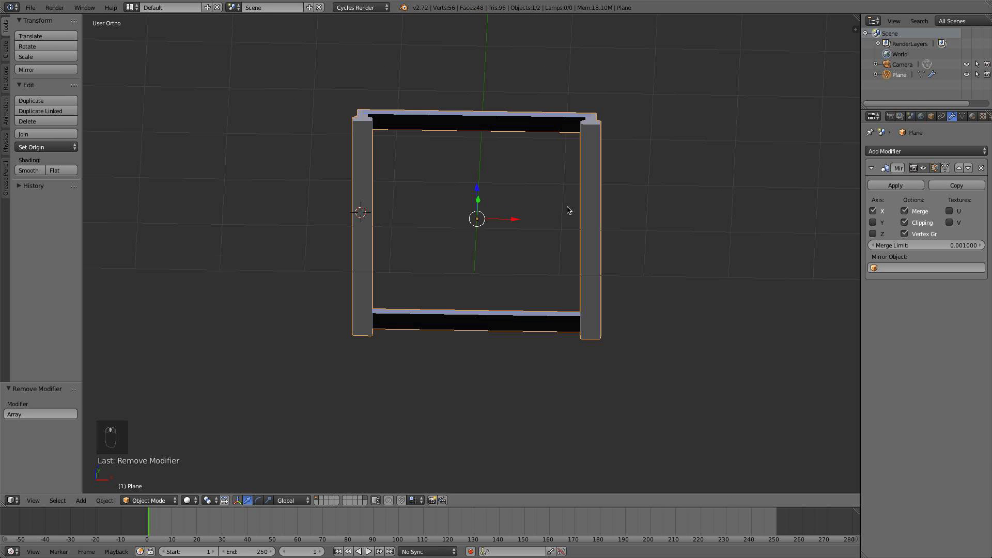
key("KP_1")
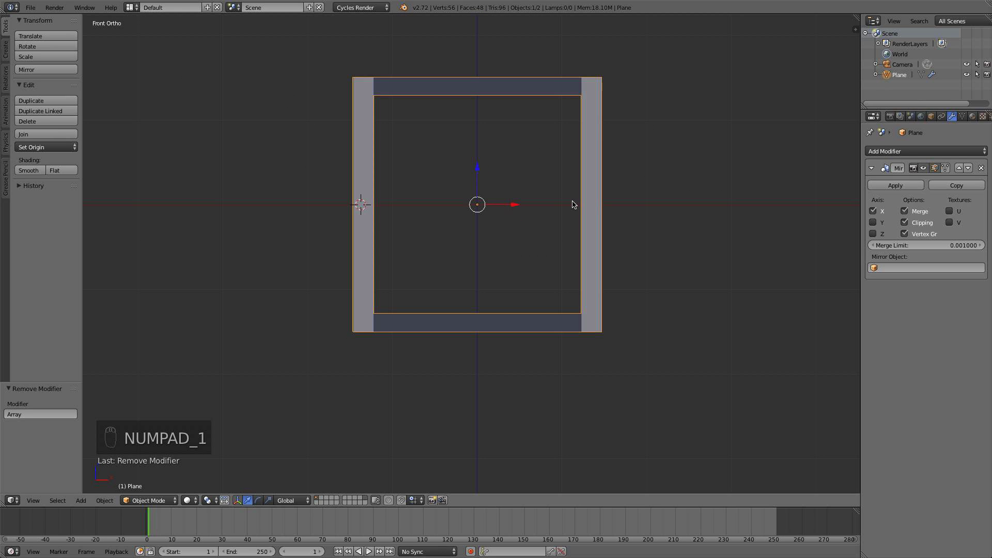
Add one centred loop cut through the flared side strip in Edit Mode, splitting its profile in half, and return to Object Mode
middle_click_drag(572, 204, 542, 231)
key("KP_7")
key("Tab")
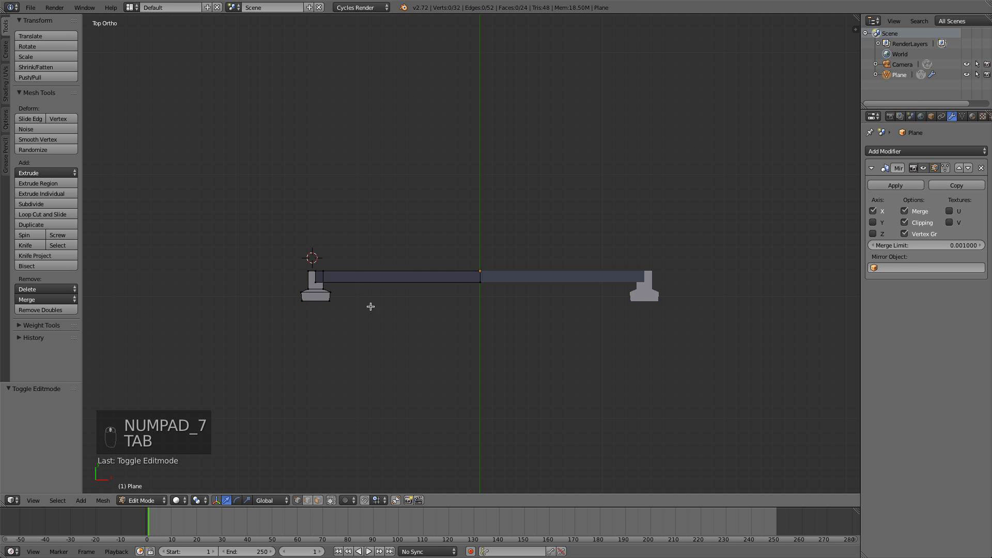
key("ctrl+r")
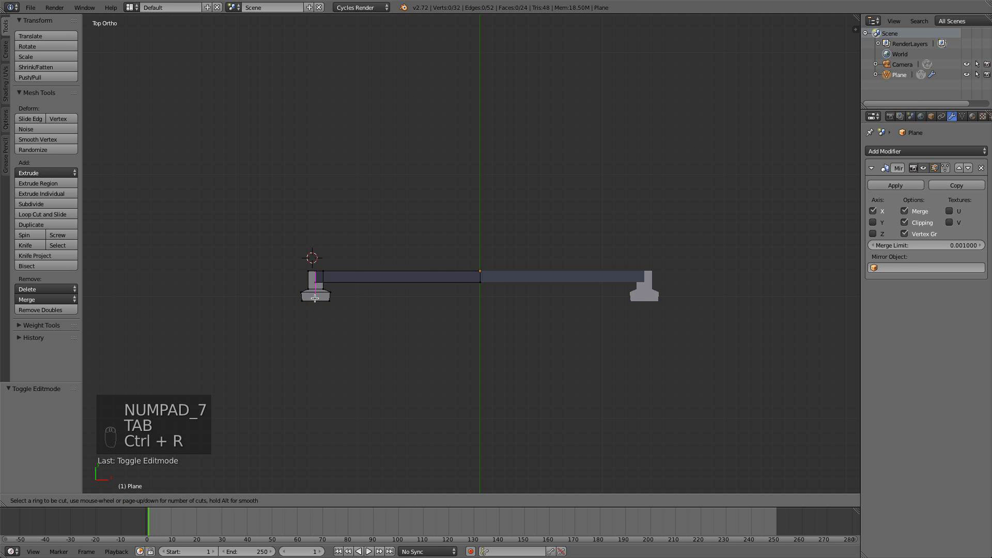
left_click(314, 297)
right_click(315, 297)
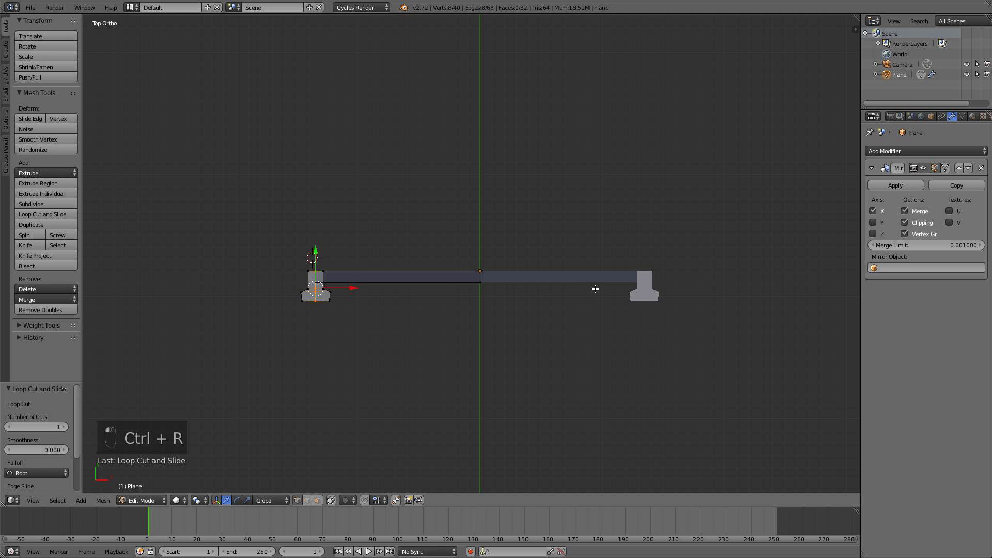
key("Tab")
key("a")
key("a")
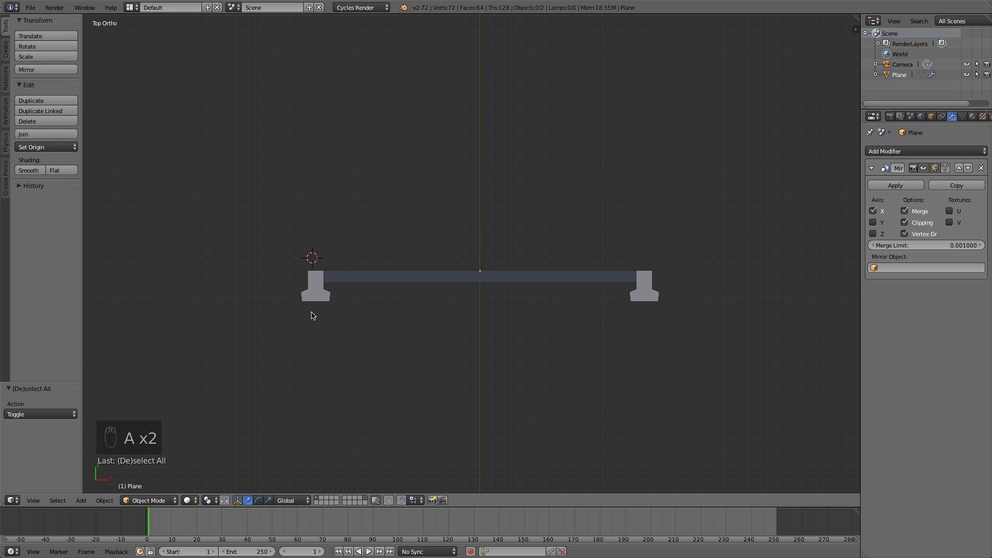
Box-select the outer half of the flared side strip in the top view, delete its vertices, and return to Object Mode
key("Tab")
key("a")
key("a")
key("b")
left_click_drag(316, 316, 268, 203)
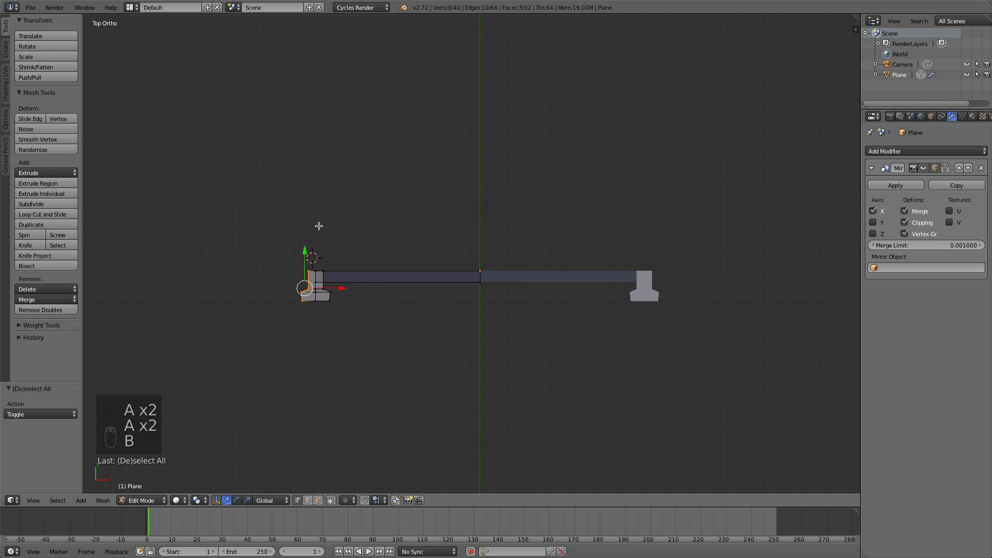
key("x")
left_click(370, 231)
key("a")
key("a")
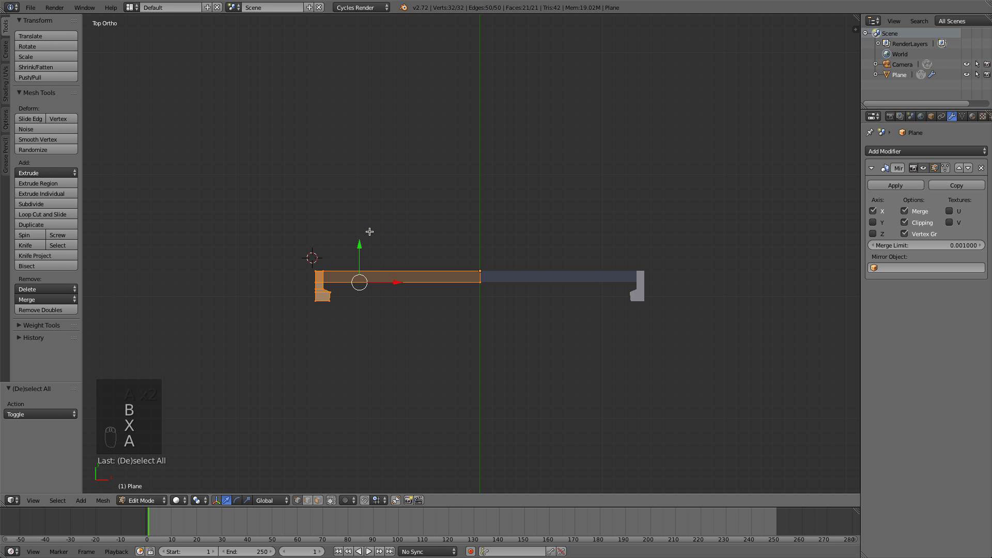
key("Tab")
Add an Array modifier to the halved frame and check the join between the repeated frames from the front
middle_click_drag(370, 231, 474, 219)
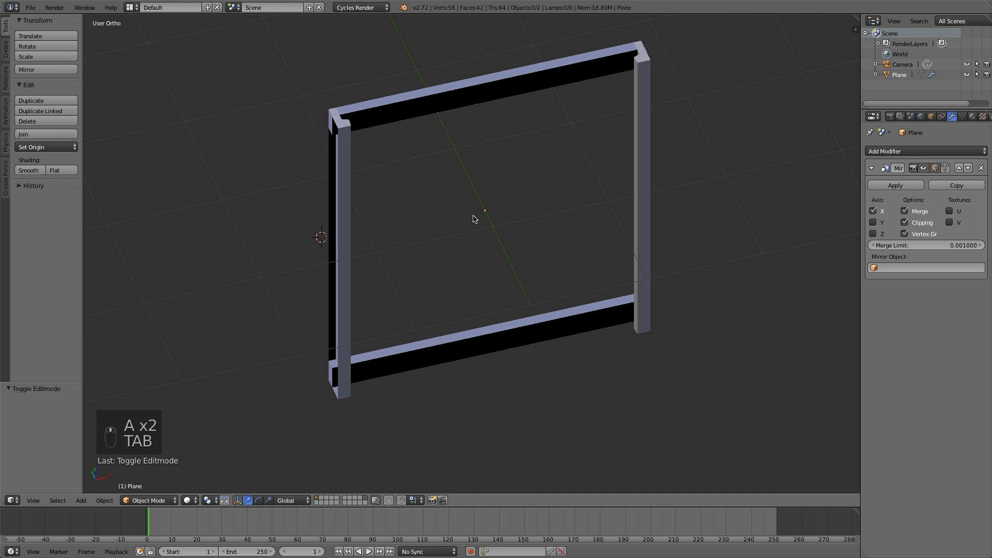
left_click(930, 152)
left_click(771, 174)
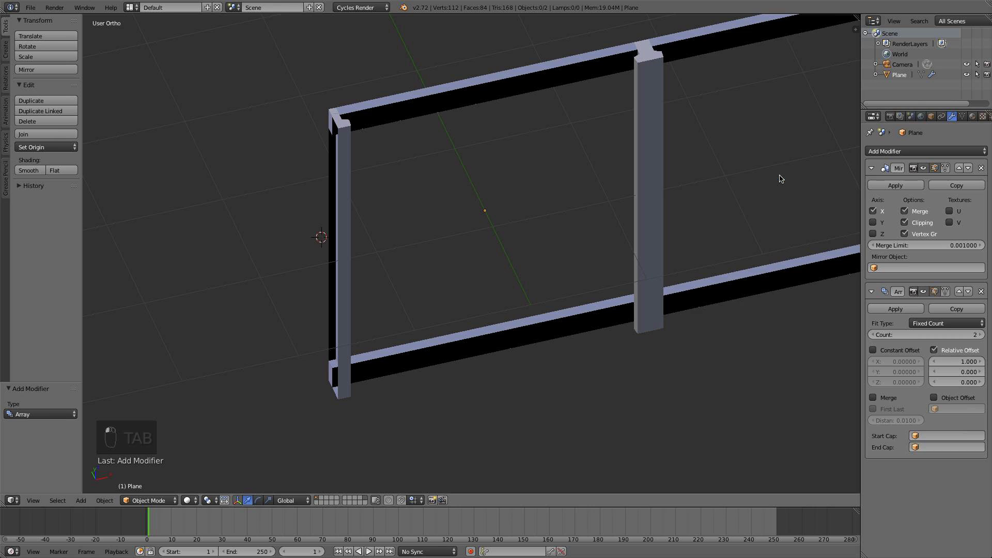
middle_click_drag(780, 177, 592, 172)
scroll(592, 173, "down", 3)
key("KP_1")
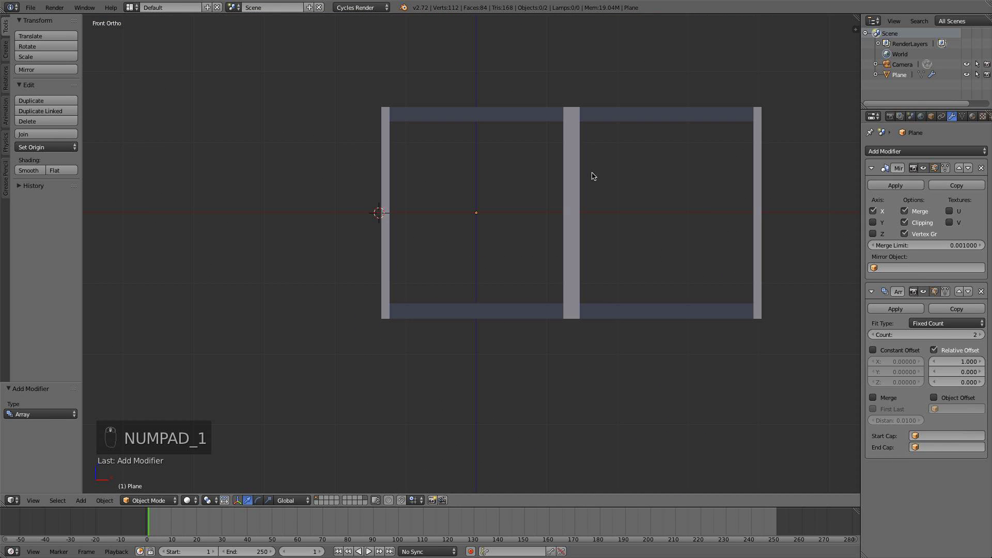
scroll(595, 199, "up", 2)
scroll(491, 371, "up", 1)
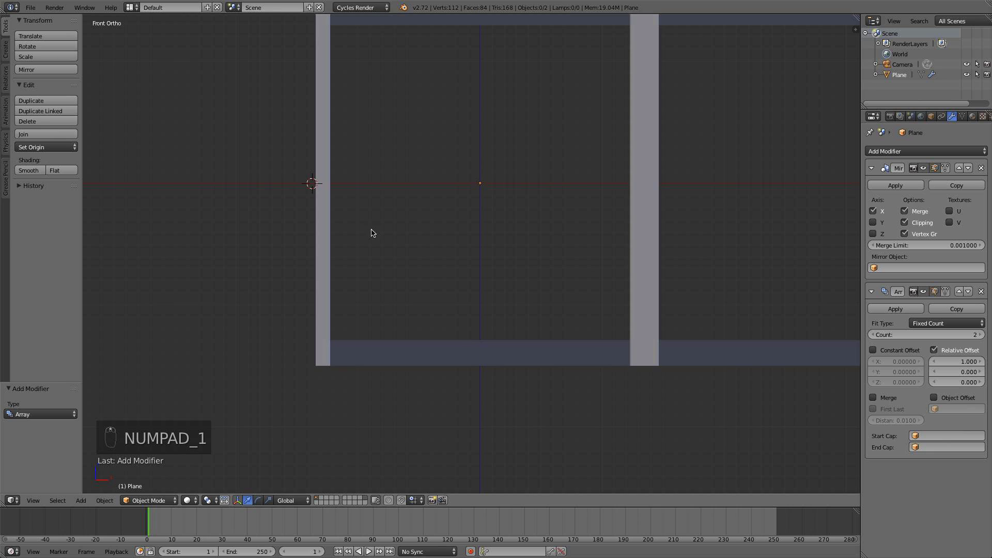
Duplicate the linked bottom rail in Edit Mode and move the copy up about 1.4 along Z to the frame's mid-height
key("Tab")
key("l")
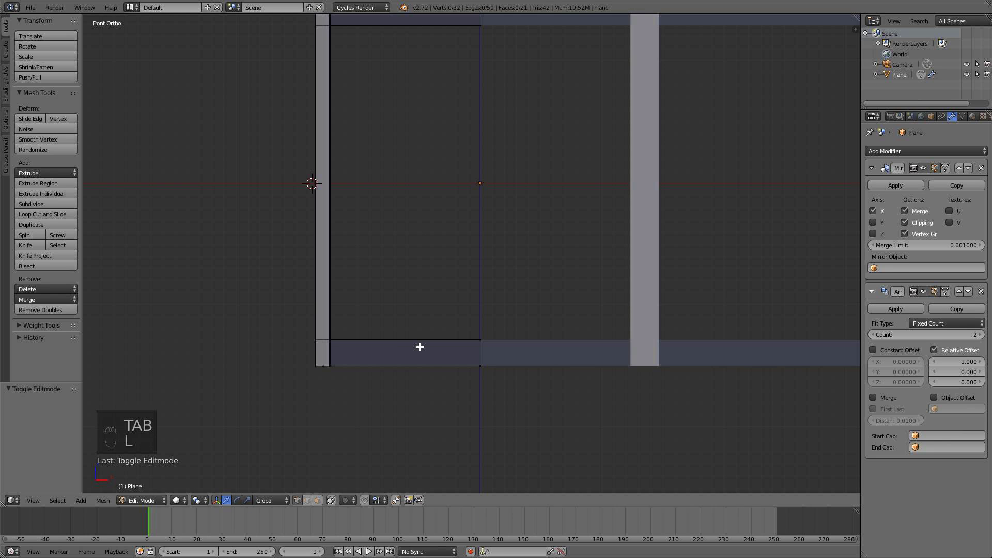
key("a")
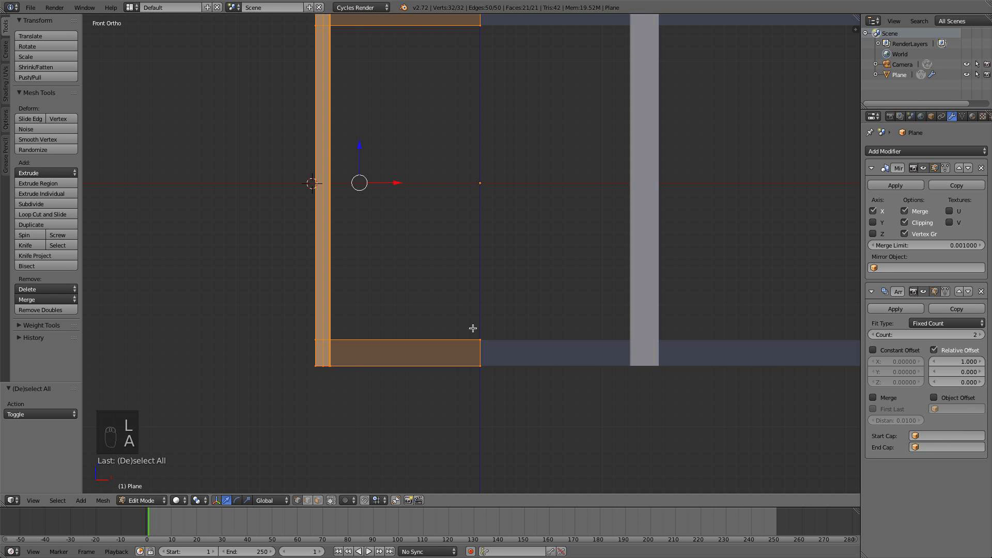
key("a")
key("l")
scroll(450, 305, "up", 4, "shift")
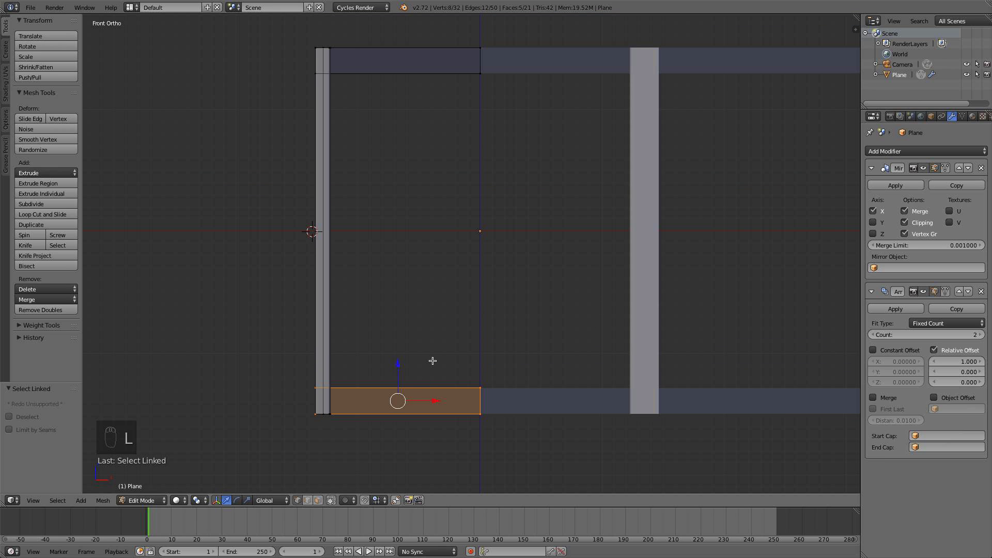
key("shift+d")
key("z")
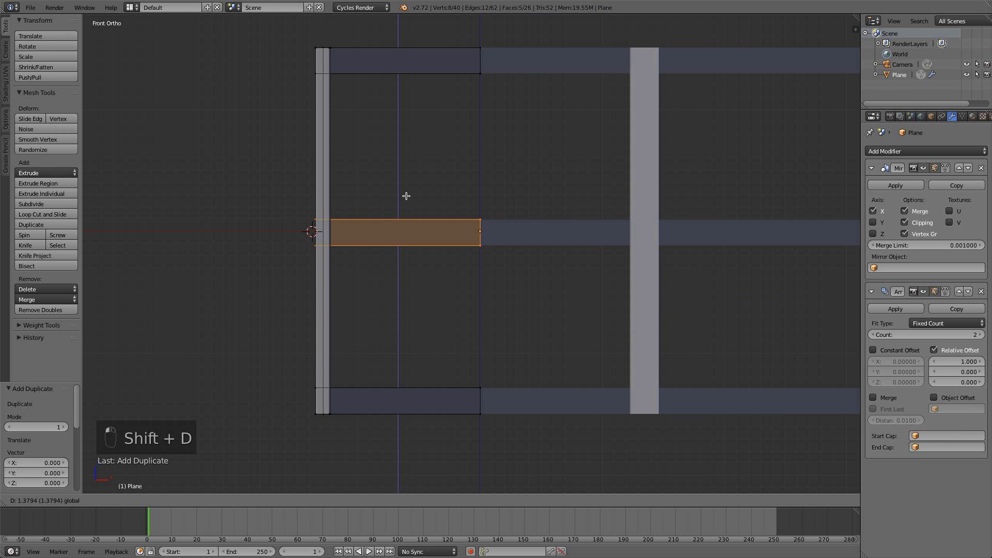
left_click(403, 193)
Thin the middle rail into a slim bar, scaling it to about 0.23 along Z and about 0.19 along Y
key("s")
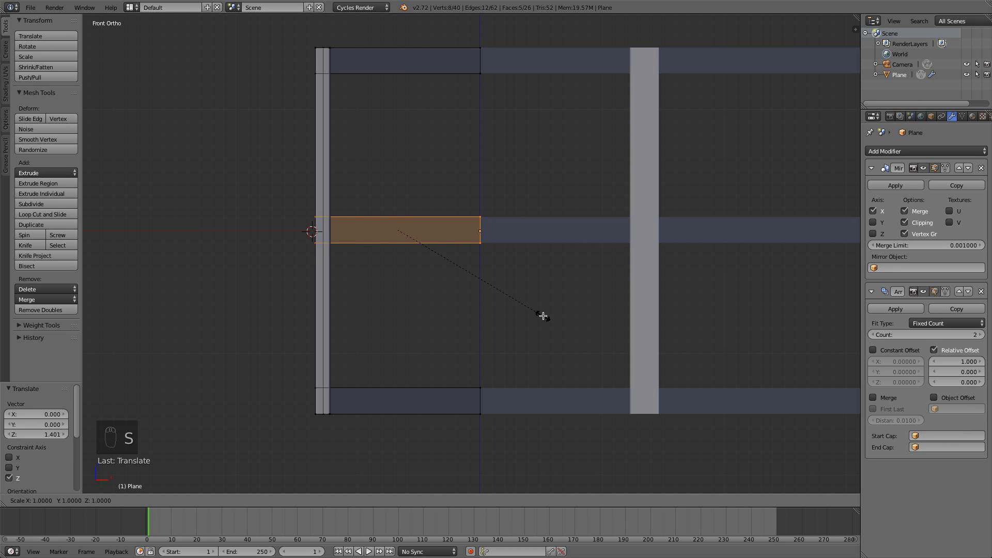
key("z")
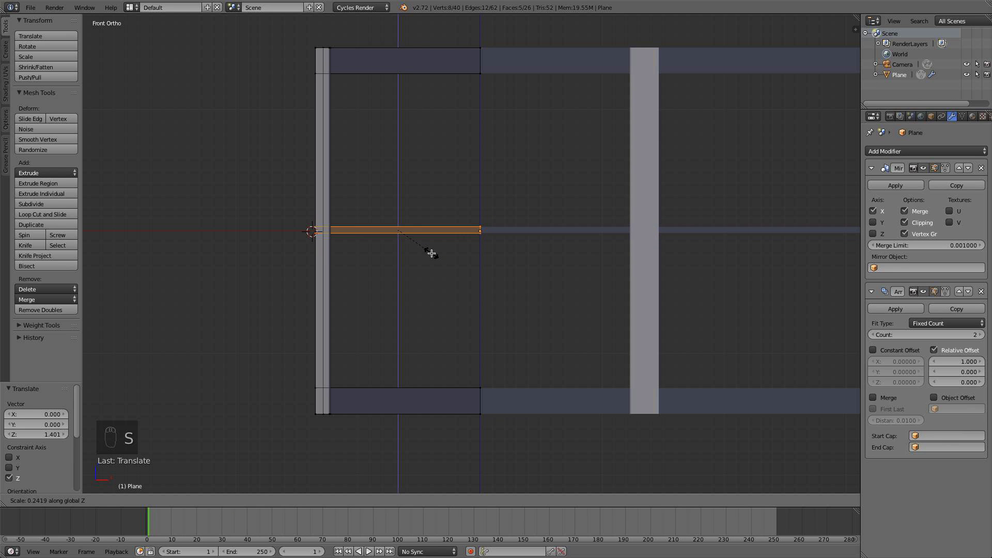
left_click(432, 251)
middle_click_drag(432, 250, 461, 177)
key("s")
key("y")
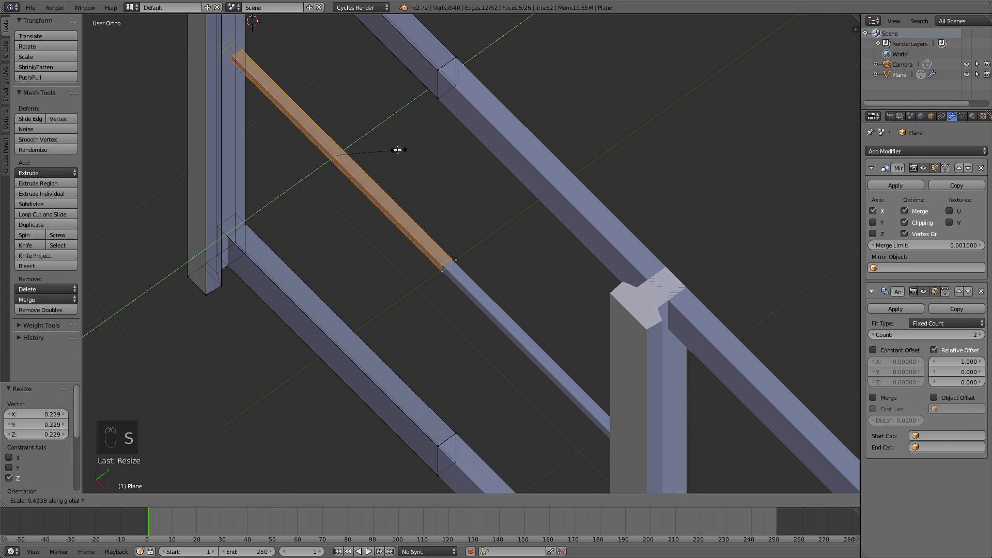
left_click(359, 146)
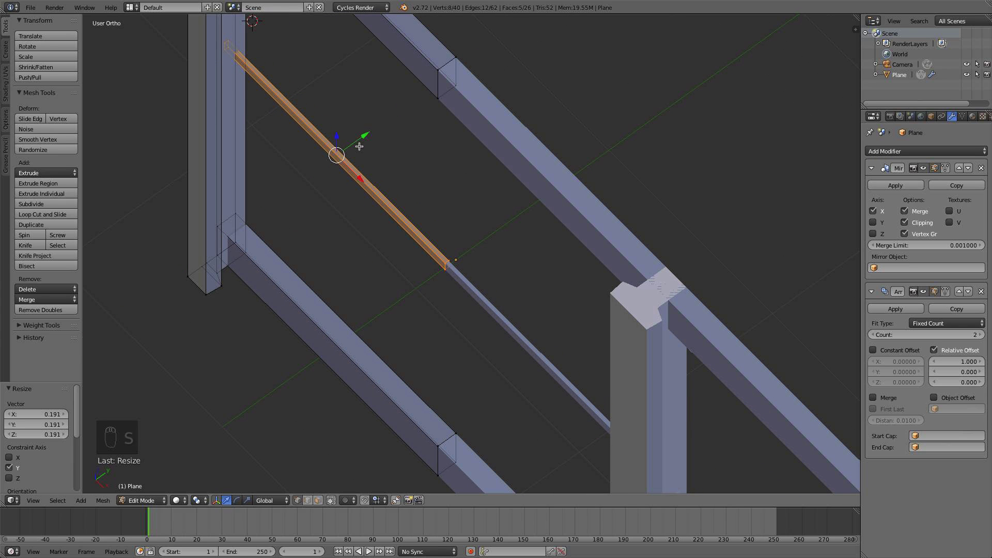
Move the slim middle bar about 0.04 along Y and check its position from the top view
left_click_drag(364, 135, 380, 134)
middle_click_drag(380, 134, 310, 115)
key("KP_7")
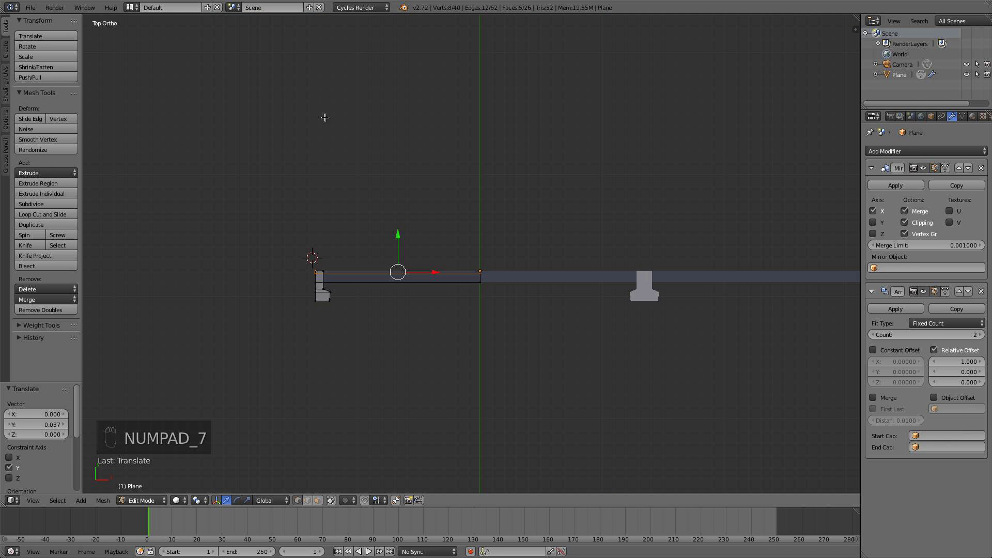
Turn off the Mirror modifier's Clipping, then duplicate the slim horizontal bar and rotate the copy 90° in the front view
key("KP_1")
key("a")
key("a")
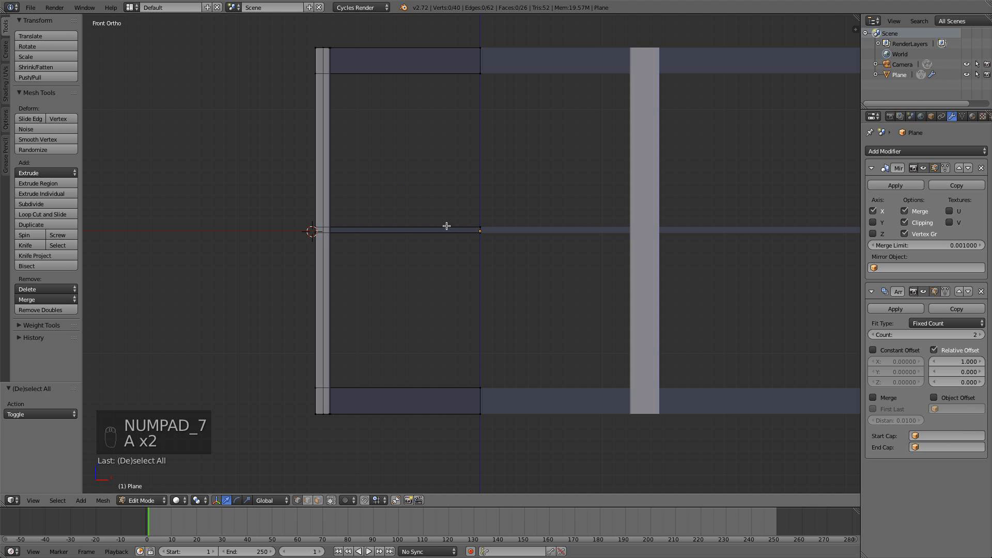
key("l")
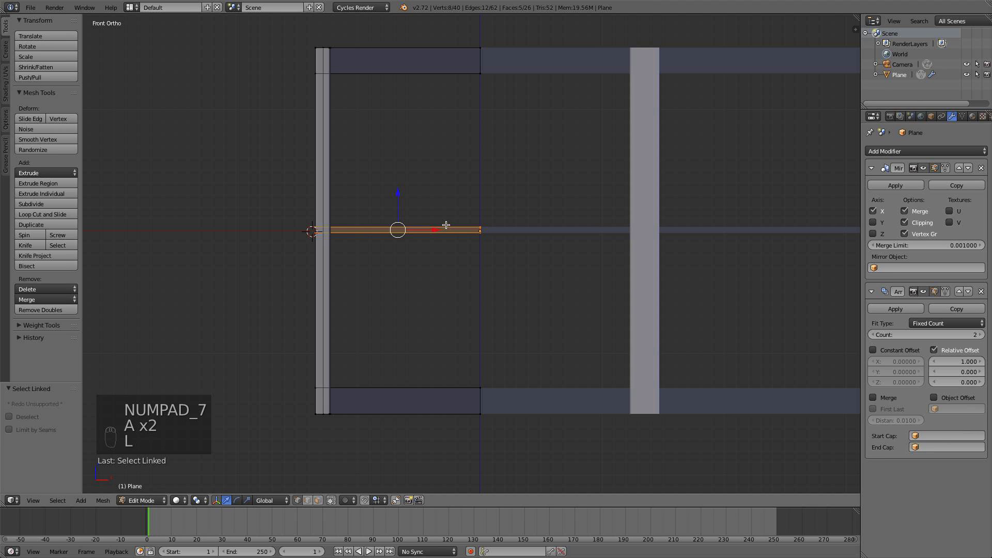
left_click(905, 223)
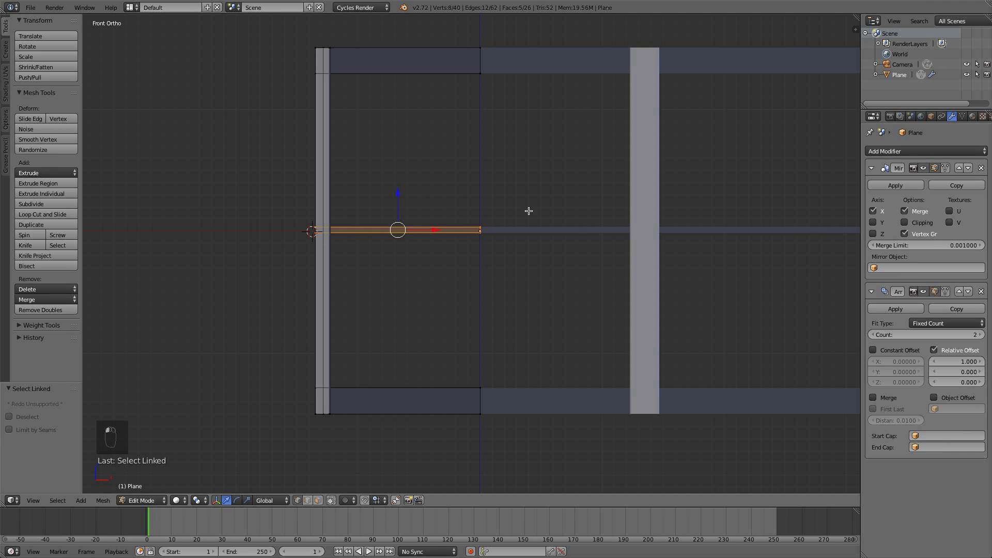
key("shift+d")
type("r")
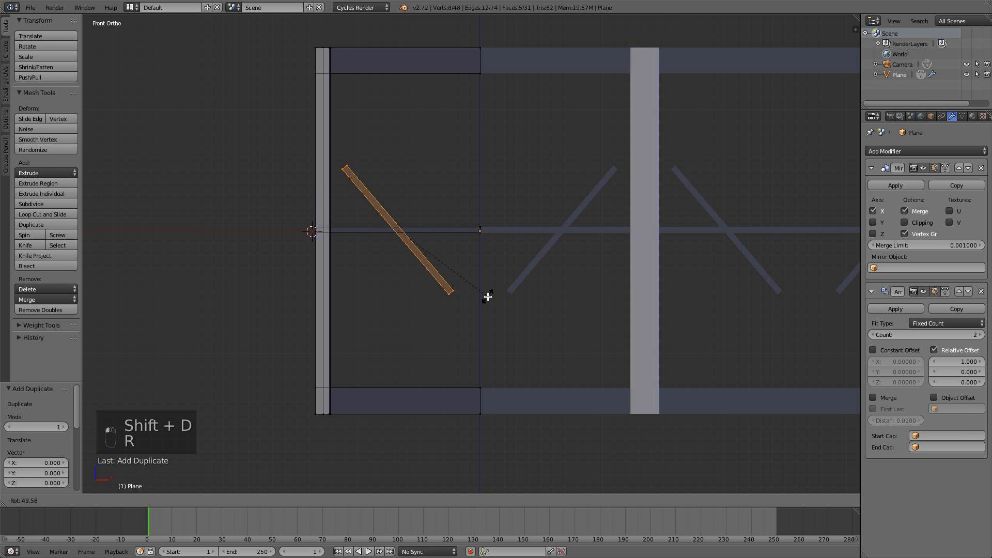
type("90")
key("Return")
Move the vertical bar along X to the frame's centre line, re-enabling Mirror Clipping and nudging it about 0.03 further to meet its reflection
key("g")
key("x")
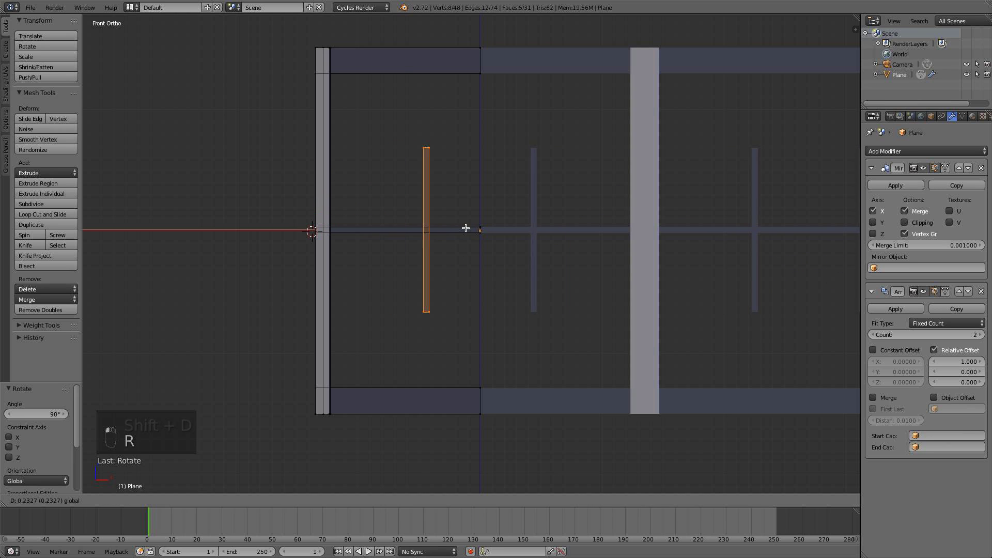
left_click(514, 224)
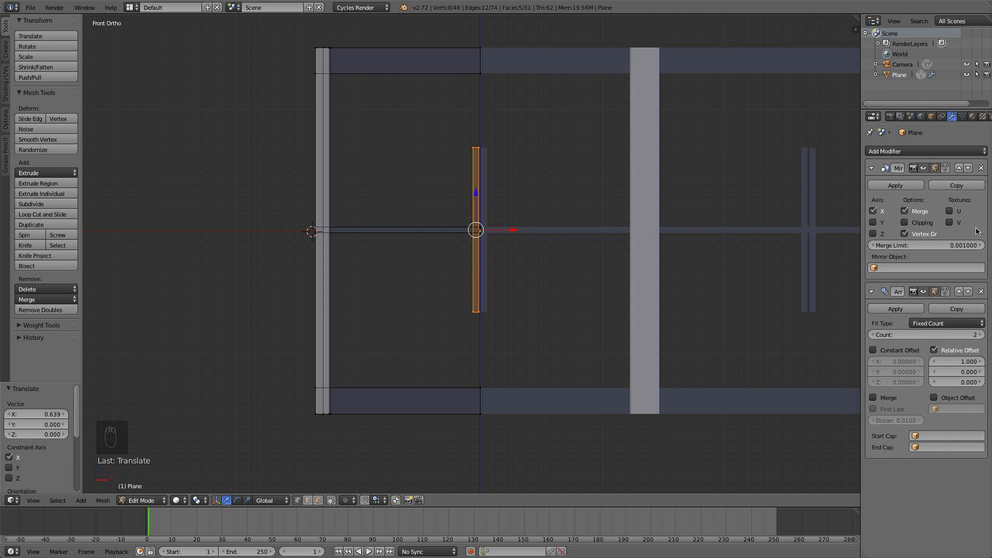
left_click(918, 226)
key("g")
key("x")
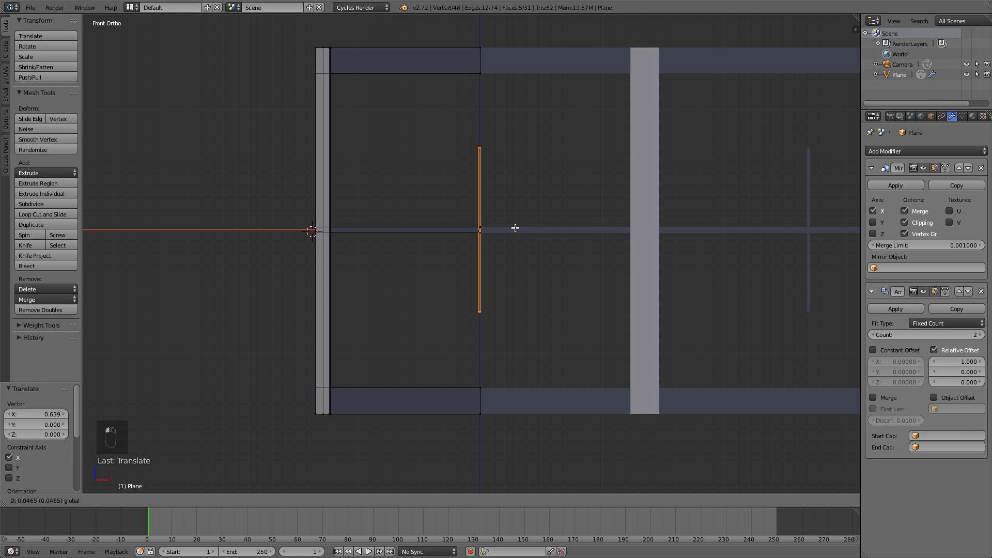
left_click(513, 226)
Scale the vertical centre bar along Z by about 2.2 so it spans the full height between the top and bottom rails
key("s")
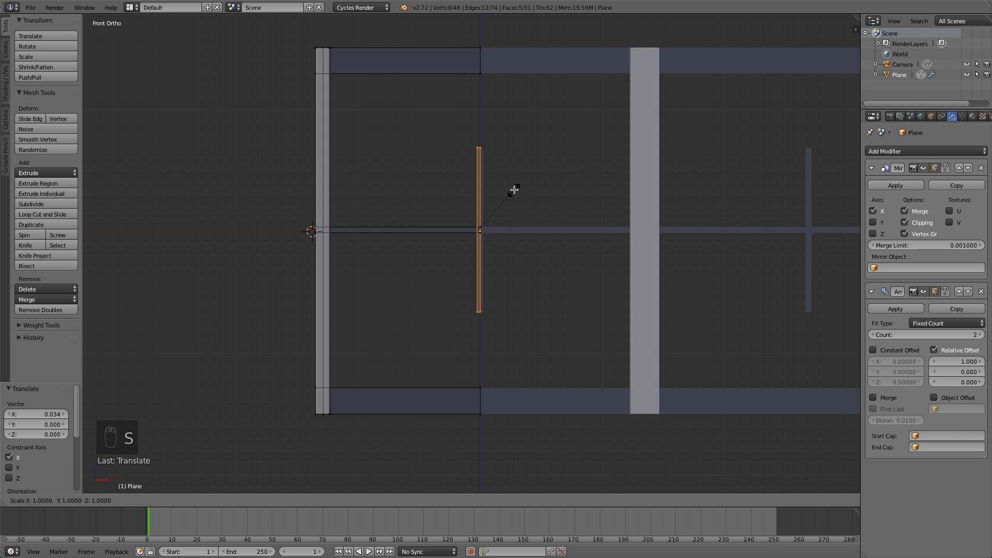
key("z")
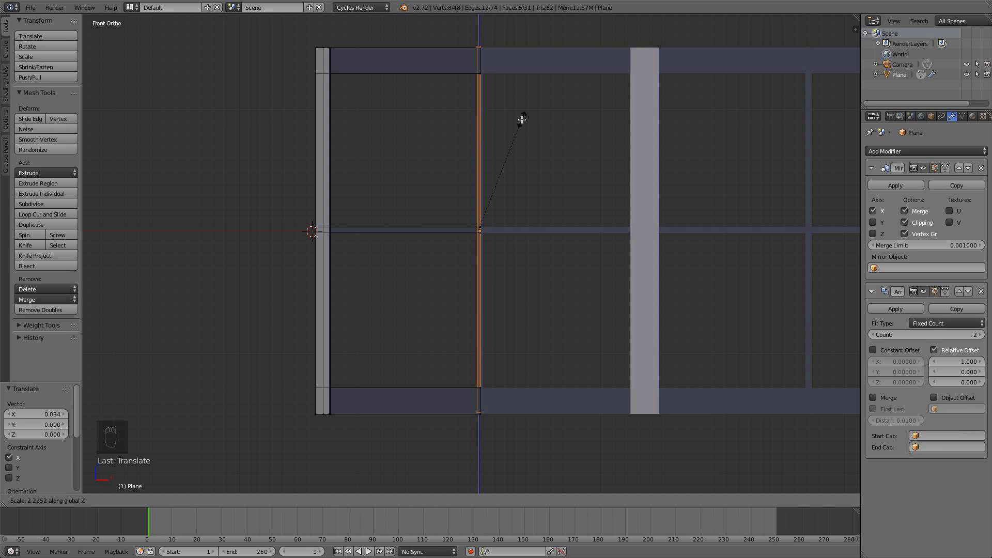
left_click(522, 122)
key("a")
key("a")
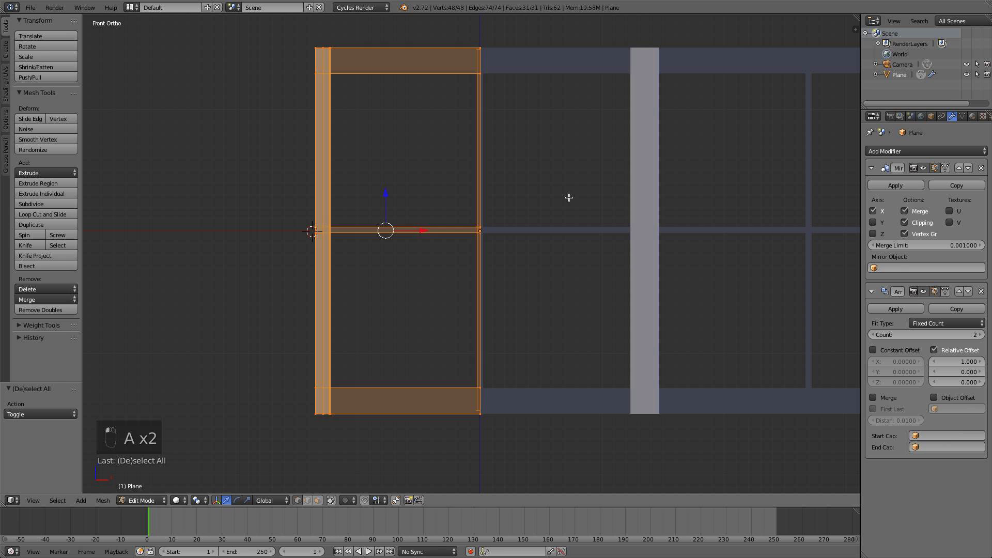
Examine the arrayed window frames and their crossed bars from the front and from oblique angles, in both Object and Edit Mode
key("Tab")
scroll(568, 200, "down", 3)
middle_click_drag(566, 200, 485, 269)
key("KP_1")
scroll(481, 266, "up", 5)
scroll(490, 332, "up", 3)
key("Tab")
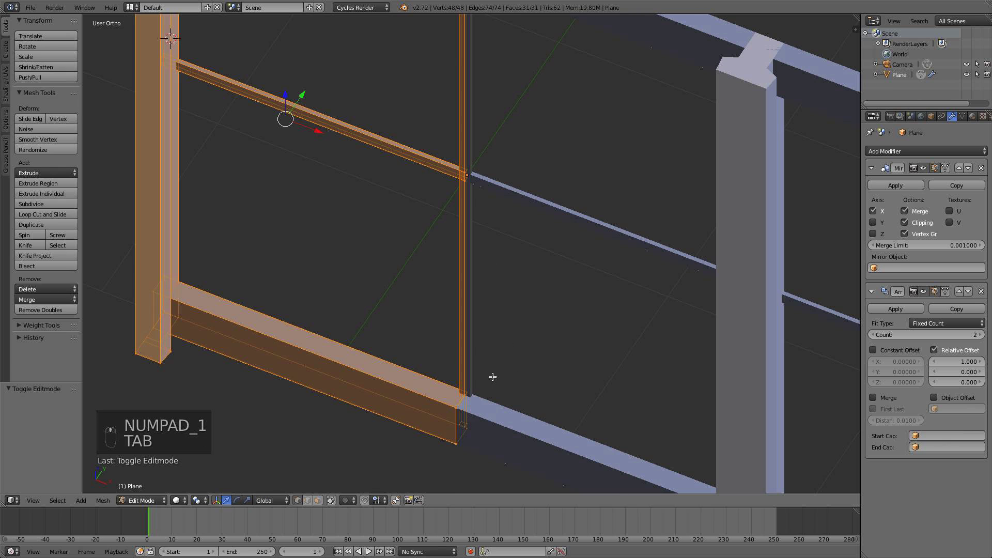
middle_click_drag(492, 376, 460, 372)
key("a")
key("a")
scroll(460, 341, "down", 4)
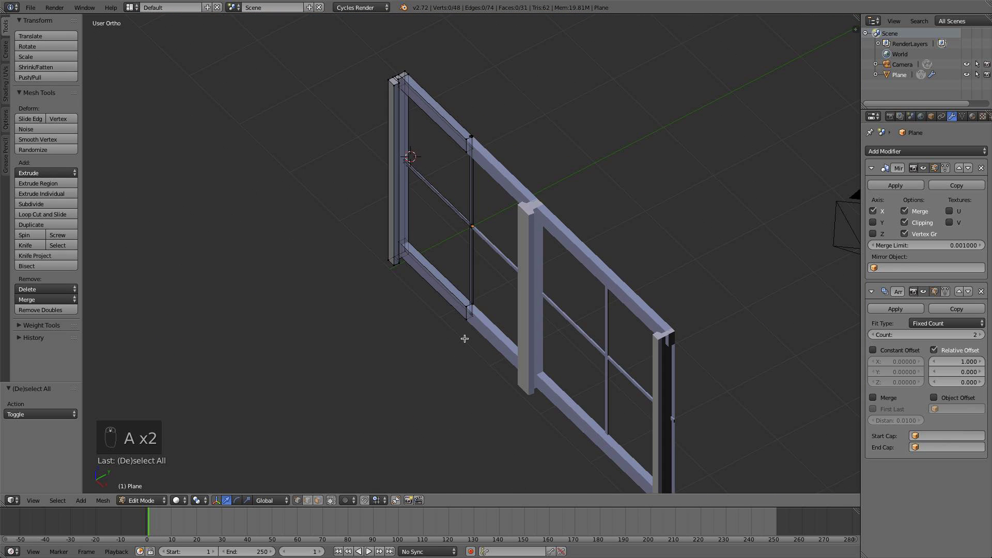
key("KP_1")
scroll(463, 337, "up", 2)
mouse_move(424, 329)
middle_mouse_down()
mouse_move(429, 367)
mouse_move(424, 334)
middle_mouse_up()
scroll(427, 325, "down", 4)
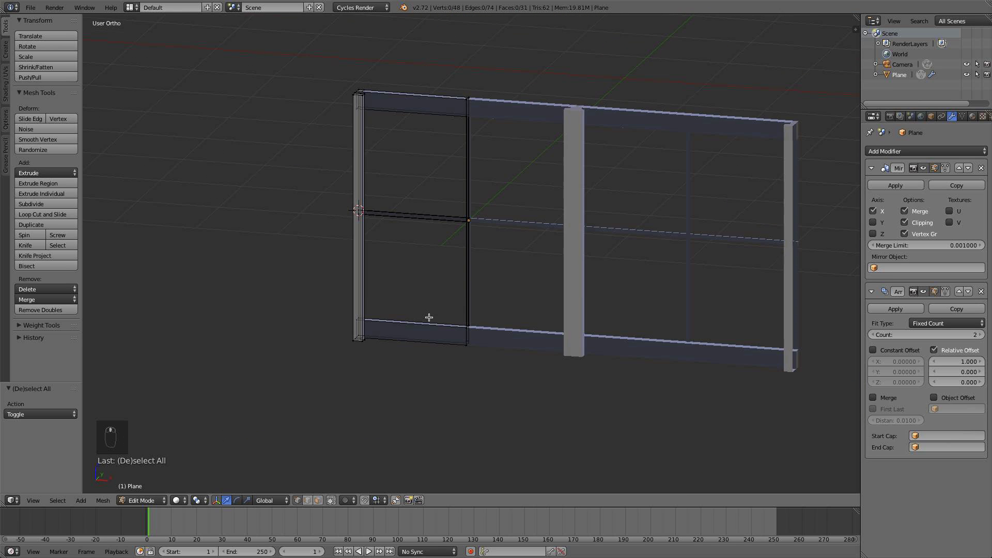
key("KP_1")
scroll(442, 303, "up", 4)
key("a")
key("a")
key("Tab")
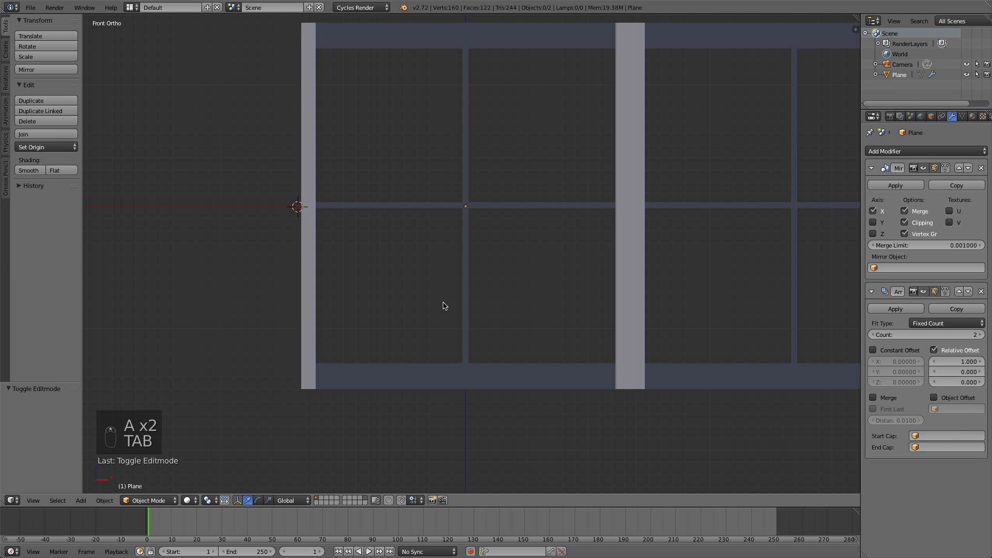
scroll(445, 304, "down", 2)
middle_click_drag(537, 170, 489, 165)
key("KP_1")
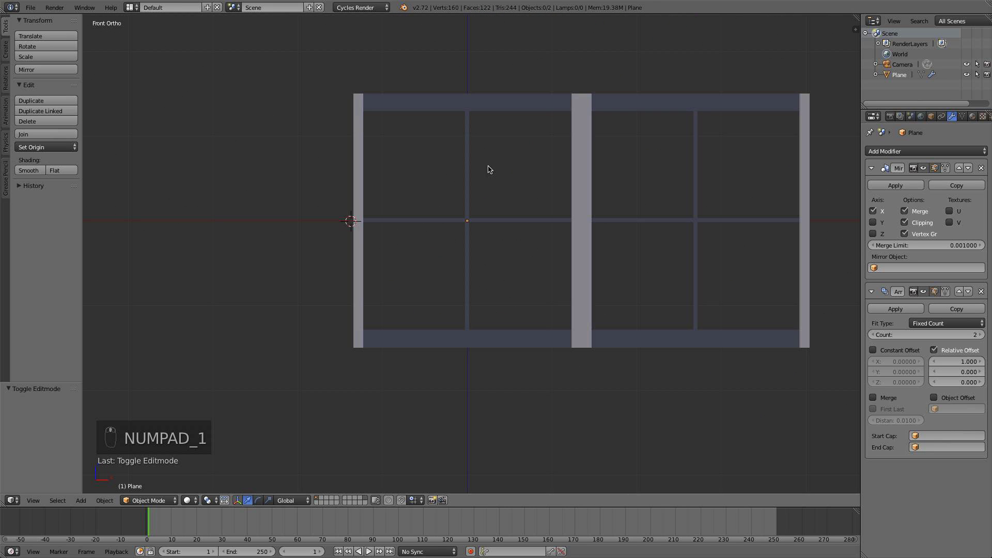
Duplicate the lower edge of the first window's top rail in place within the mesh
right_click(466, 129)
key("Tab")
key("a")
key("a")
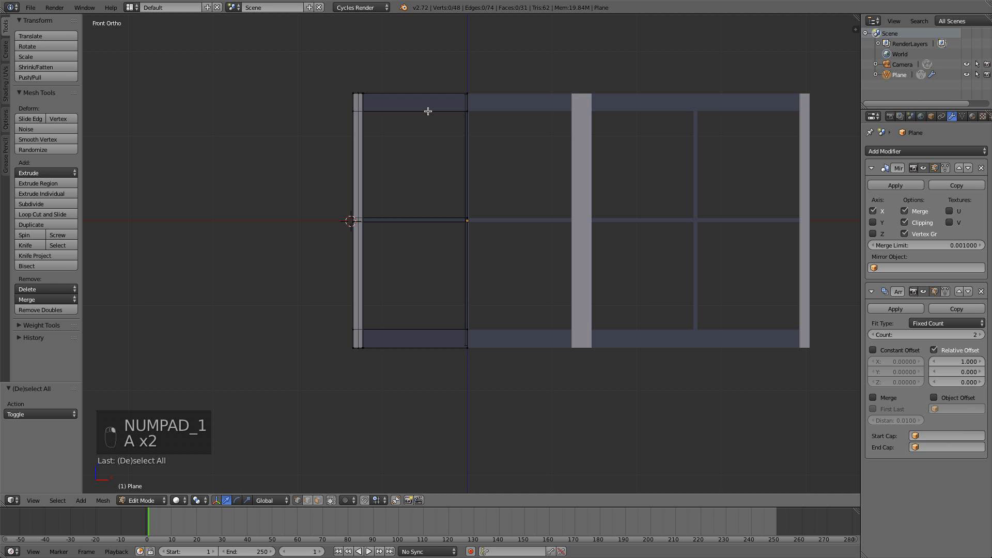
right_click(479, 112)
middle_click_drag(400, 117, 447, 268)
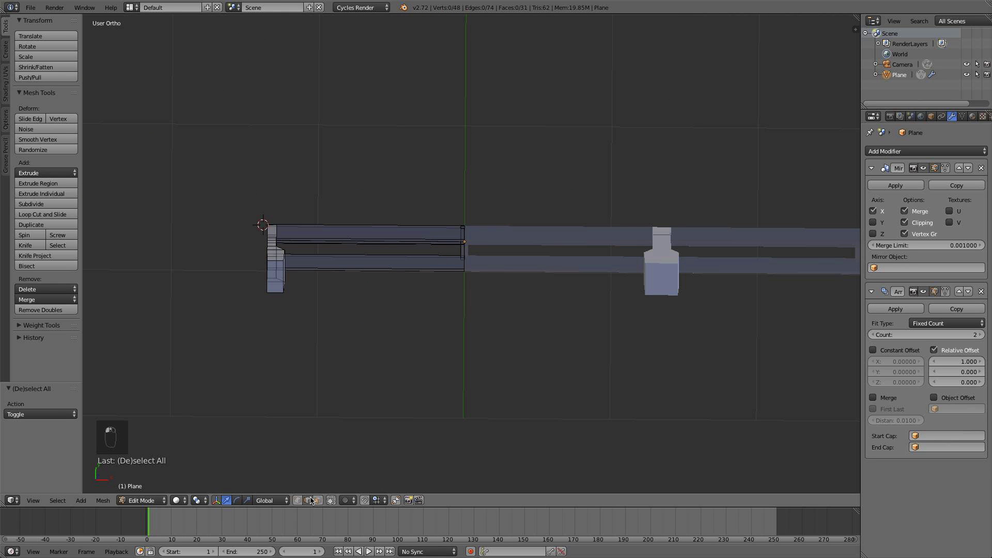
middle_click_drag(367, 228, 362, 197)
key("KP_1")
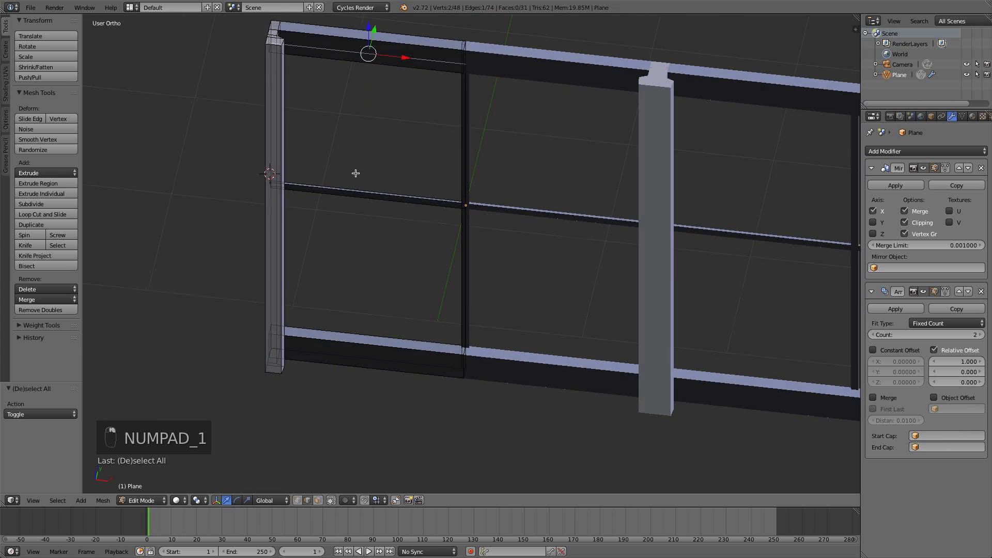
scroll(362, 162, "up", 4)
scroll(367, 178, "down", 4)
scroll(367, 177, "up", 3)
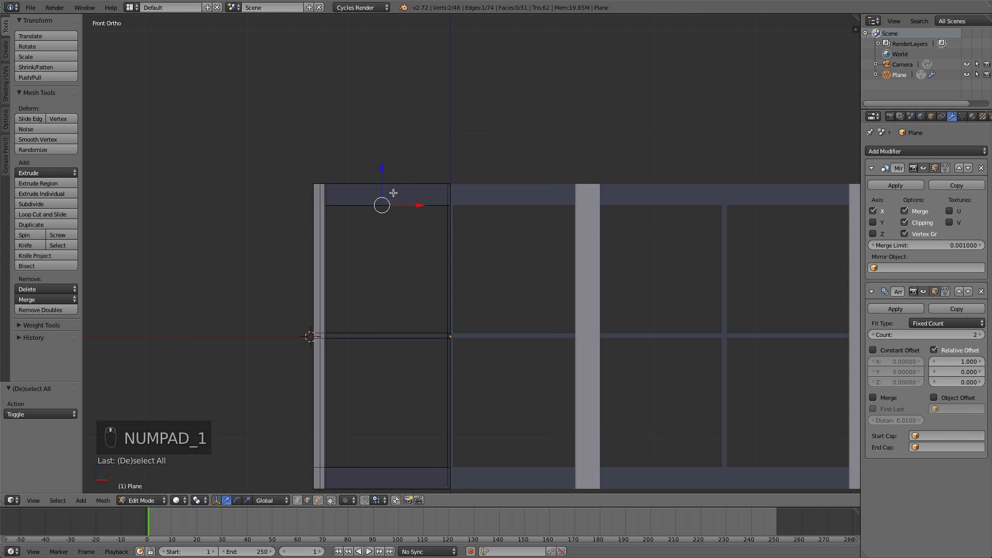
key("shift+d")
right_click(394, 195)
Extrude the duplicated edge about 2.58 down along Z to the bottom rail, forming a flat window pane
key("z")
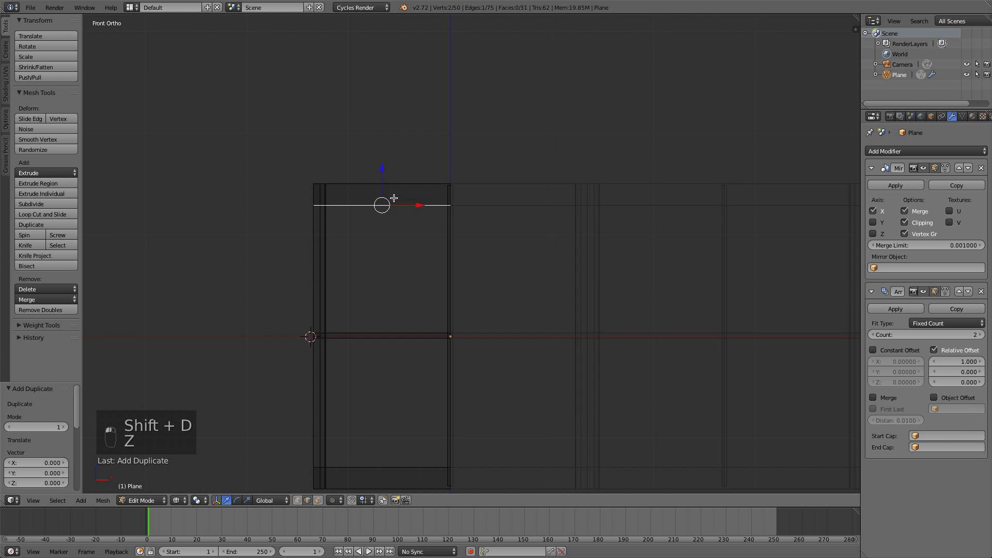
middle_click_drag(394, 198, 400, 116, "shift")
key("e")
right_click(381, 100)
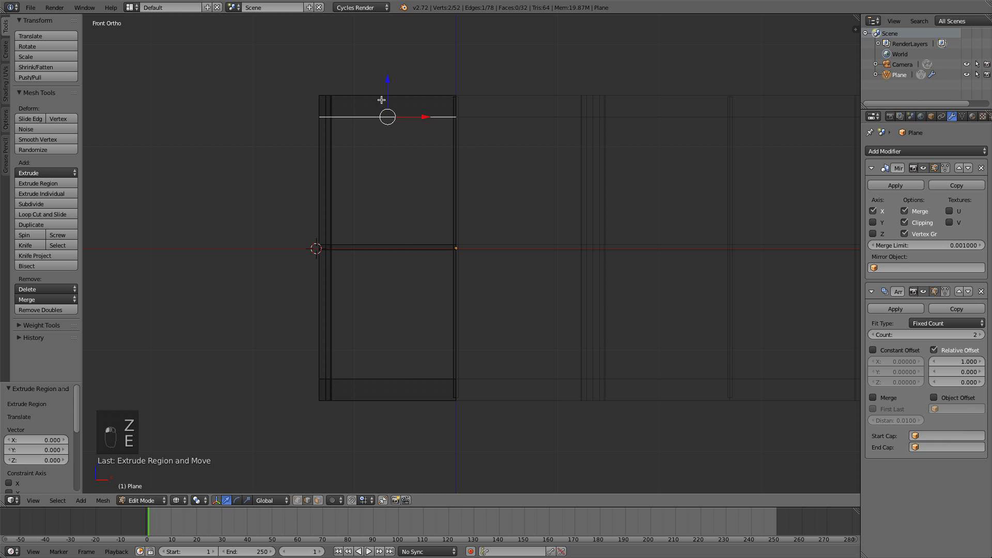
left_click_drag(386, 82, 373, 337)
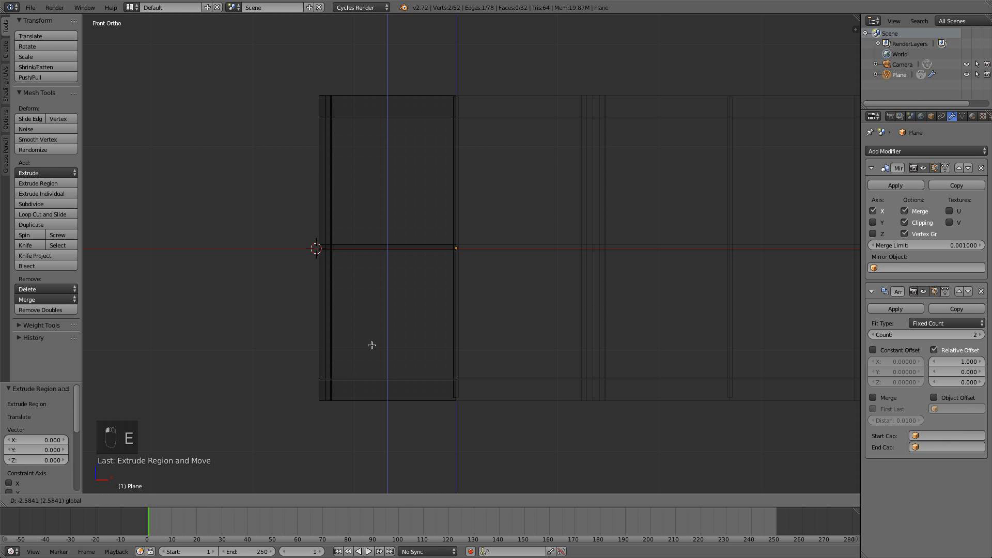
left_click(372, 344)
key("a")
key("Tab")
key("z")
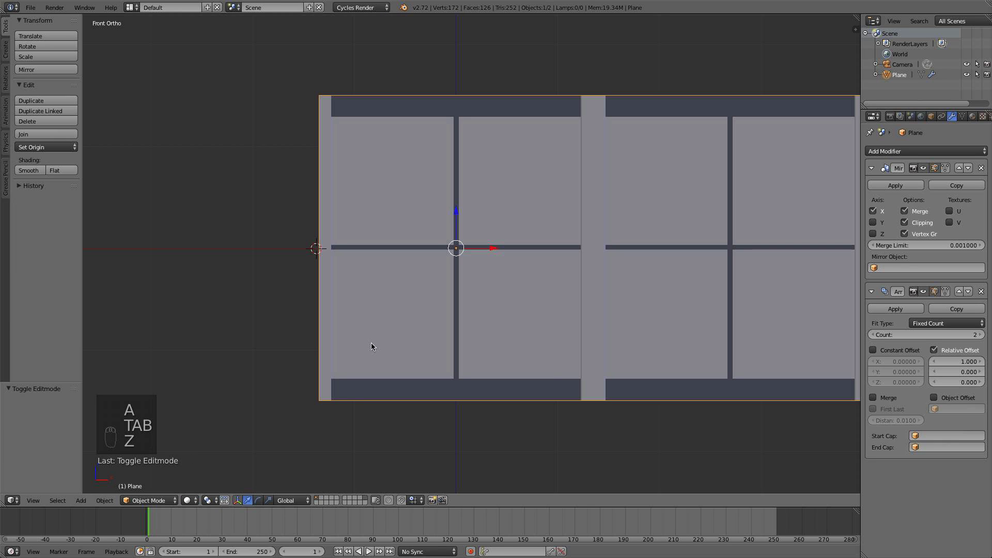
Extrude the pane face a small distance along Y to give the pane slight thickness
scroll(371, 342, "down", 3)
middle_click_drag(412, 259, 460, 331)
key("Tab")
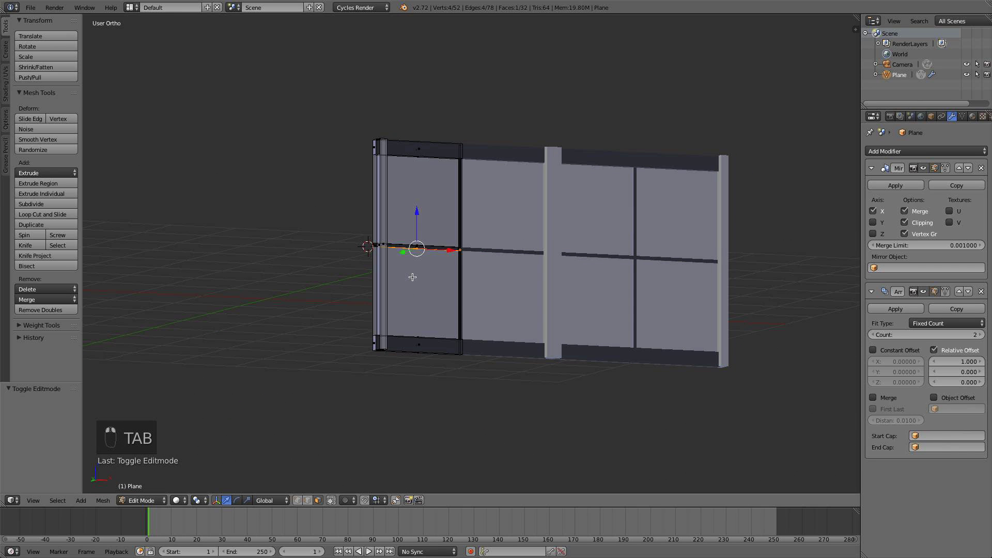
middle_click_drag(418, 247, 505, 291)
right_click(497, 256)
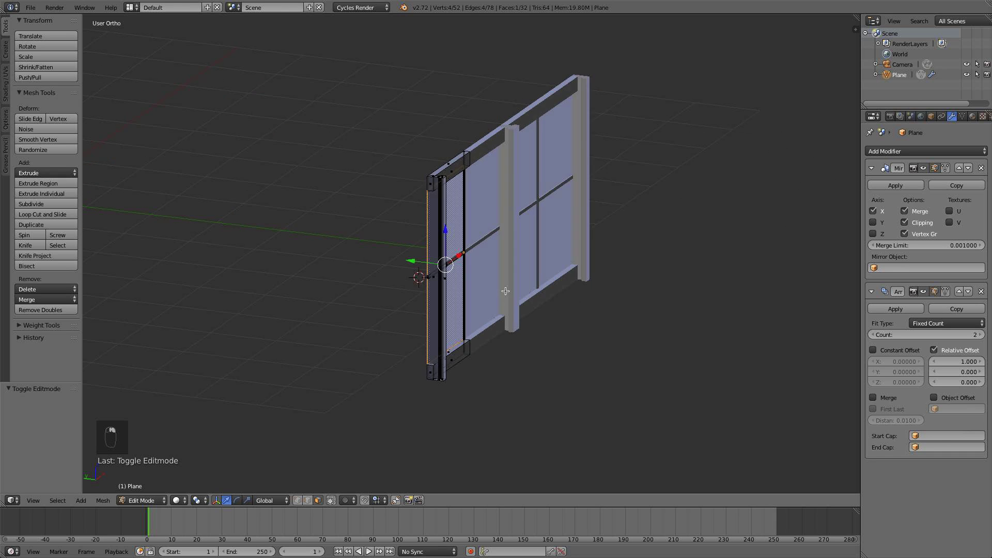
scroll(505, 291, "up", 3)
middle_click_drag(456, 260, 479, 243)
key("e")
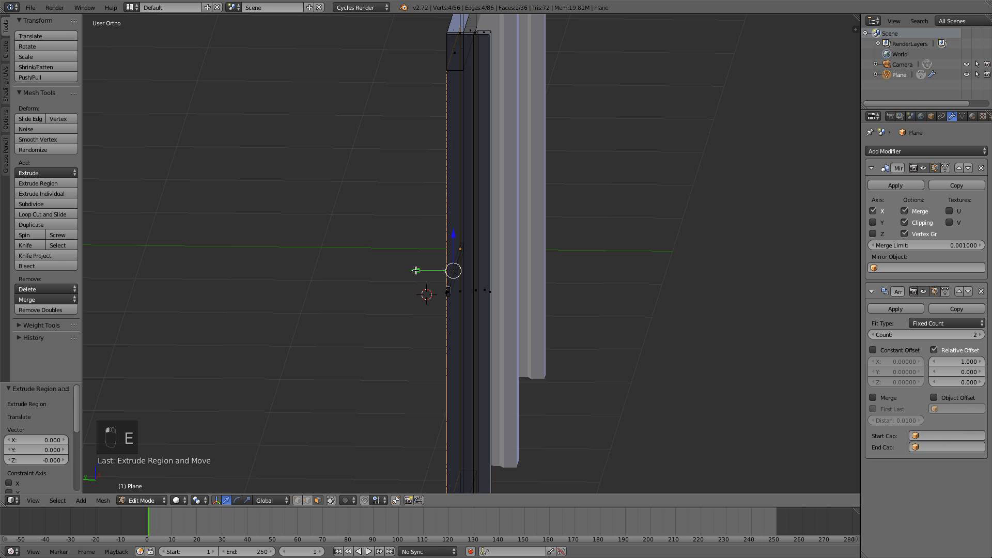
left_click_drag(419, 270, 413, 271)
key("a")
key("Tab")
Examine the two windows and their panes from an oblique angle and from the front
middle_click_drag(552, 253, 467, 191)
scroll(428, 222, "down", 4)
key("KP_1")
scroll(460, 275, "down", 3)
key("KP_1")
scroll(469, 239, "up", 2)
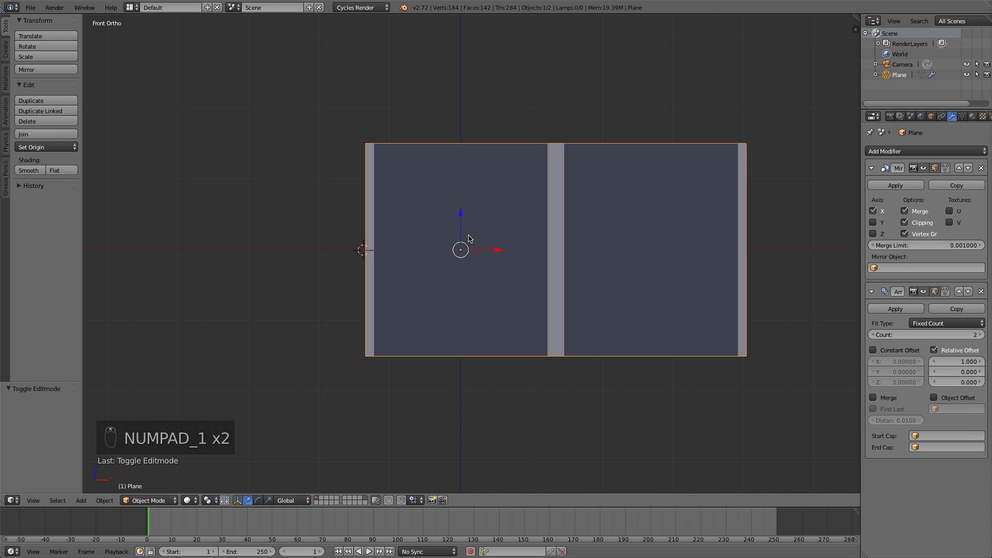
middle_click_drag(469, 238, 457, 276)
scroll(501, 272, "down", 4)
key("KP_1")
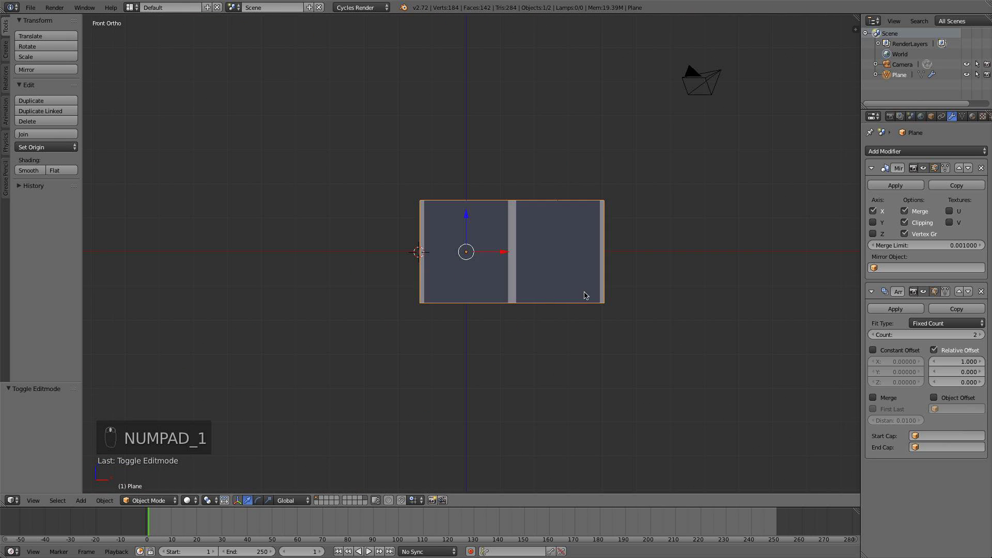
Set the Array modifier's count to 11 and move the row of windows about 12.1 in negative X
scroll(585, 295, "down", 5)
left_click(981, 337)
left_click(981, 337)
left_click(981, 336)
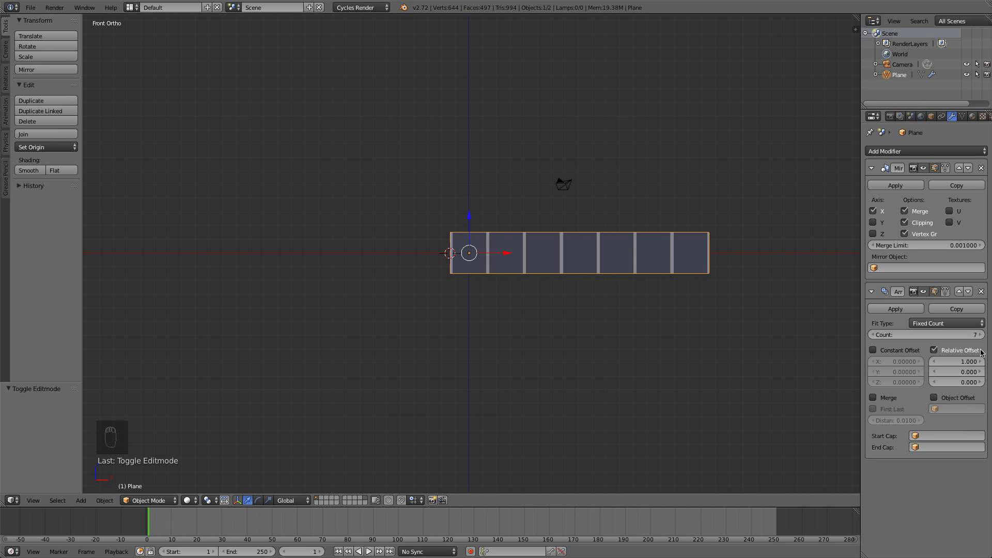
left_click(980, 334)
left_click(979, 335)
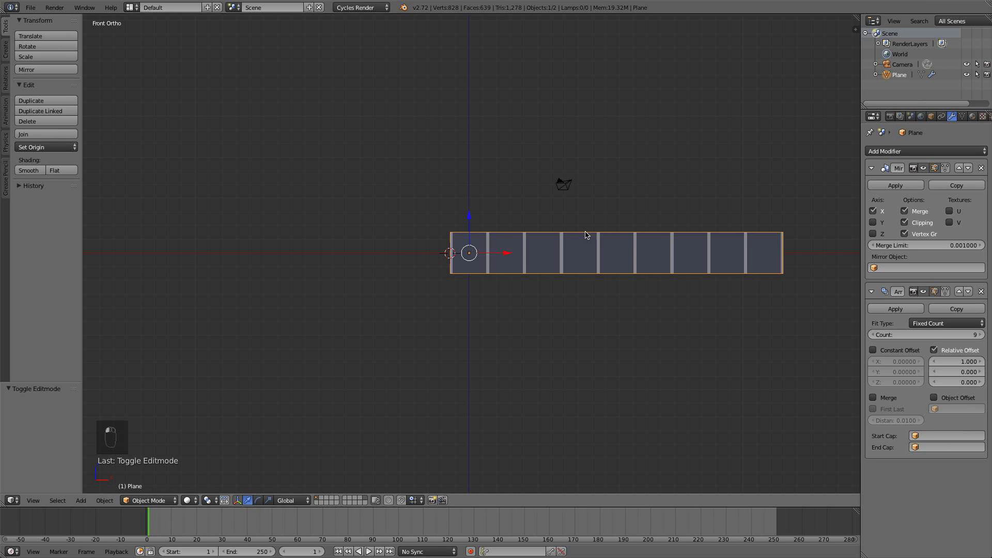
left_click(979, 335)
left_click_drag(504, 254, 352, 253)
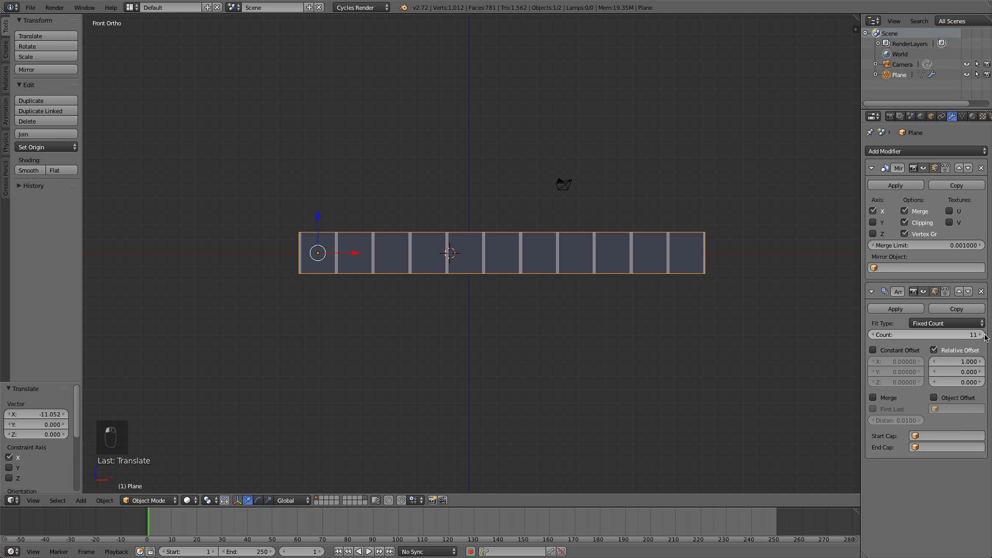
left_click_drag(360, 253, 344, 252)
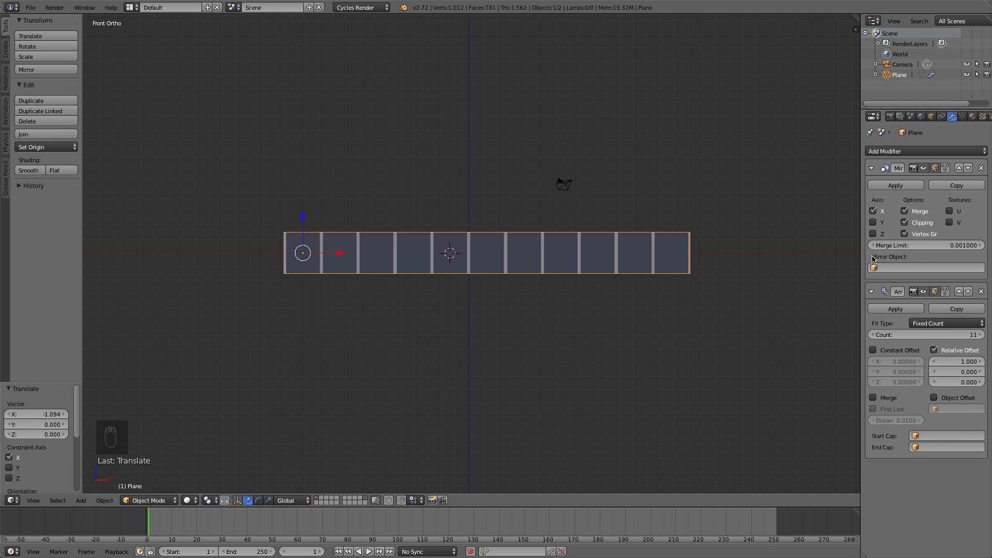
Add a second Array modifier with its relative offset set to X 0 and Y 1
left_click(899, 151)
left_click(794, 176)
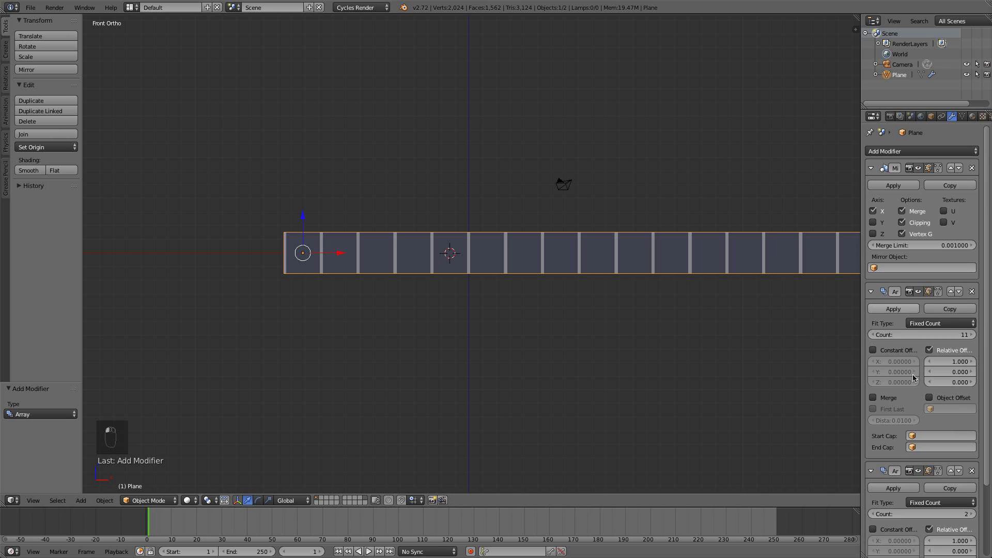
scroll(954, 443, "down", 4)
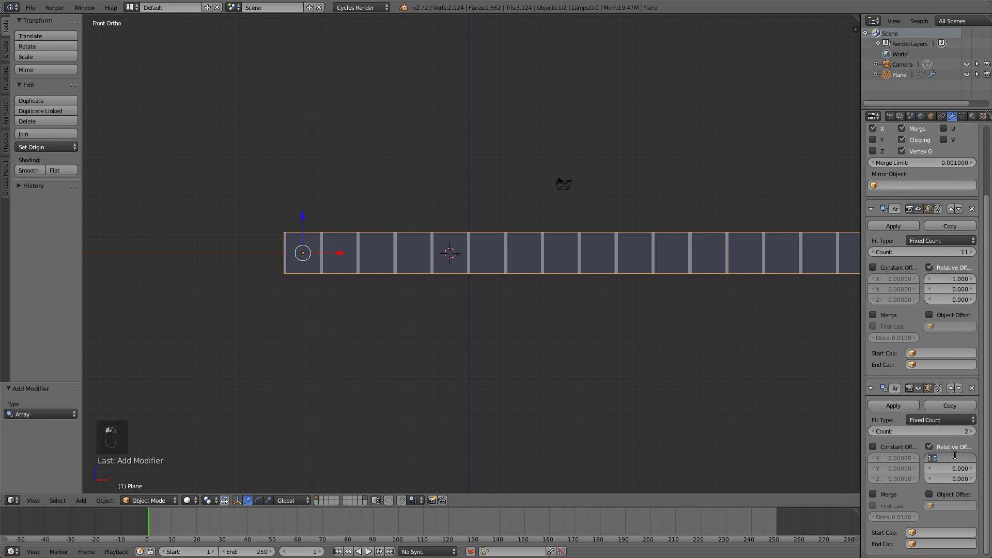
key("Return")
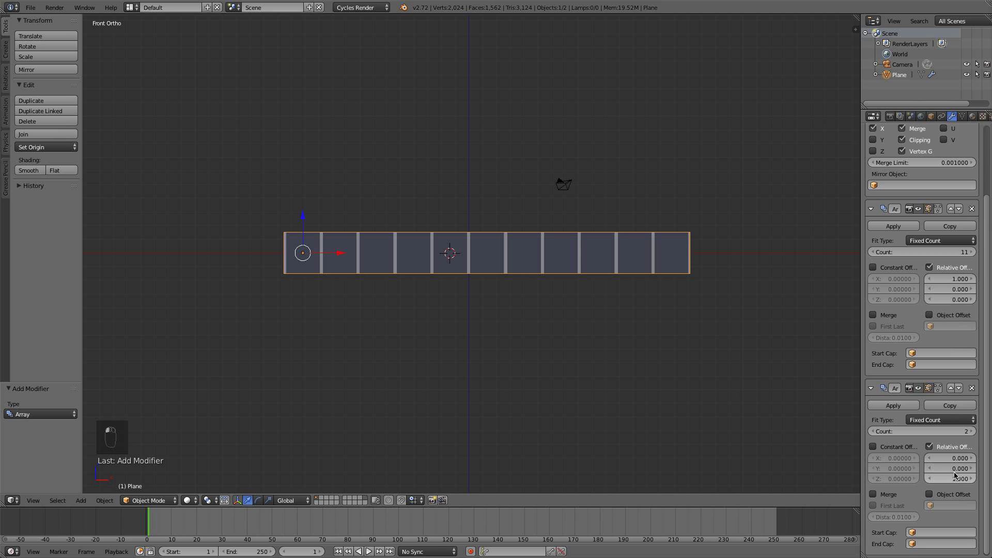
left_click(953, 469)
type("1")
key("Return")
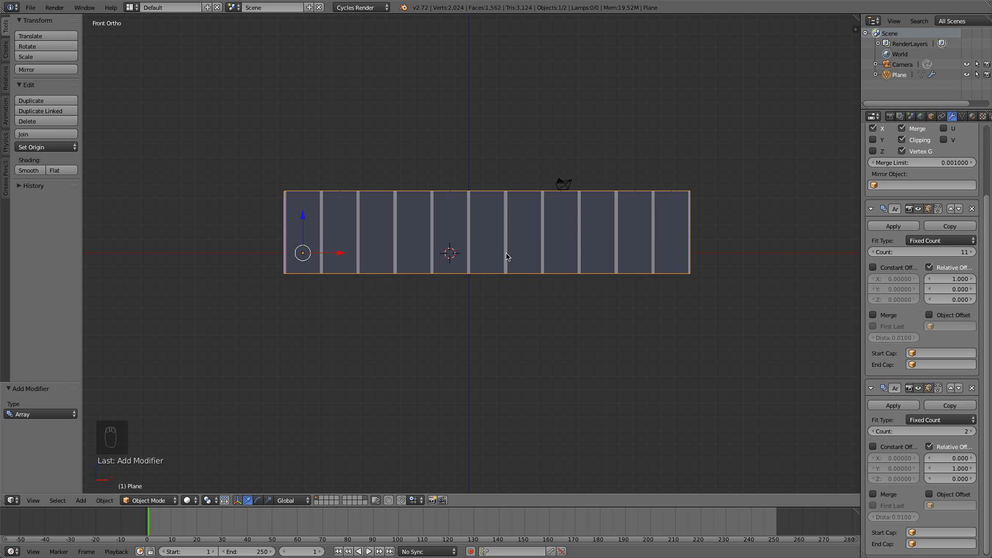
Open the window mesh in Edit Mode with vertex selection, facing the first frame from the front
middle_click_drag(504, 257, 594, 244)
key("z")
key("z")
key("Tab")
key("KP_1")
scroll(548, 251, "up", 3)
middle_click_drag(291, 259, 564, 238, "shift")
scroll(565, 237, "up", 3)
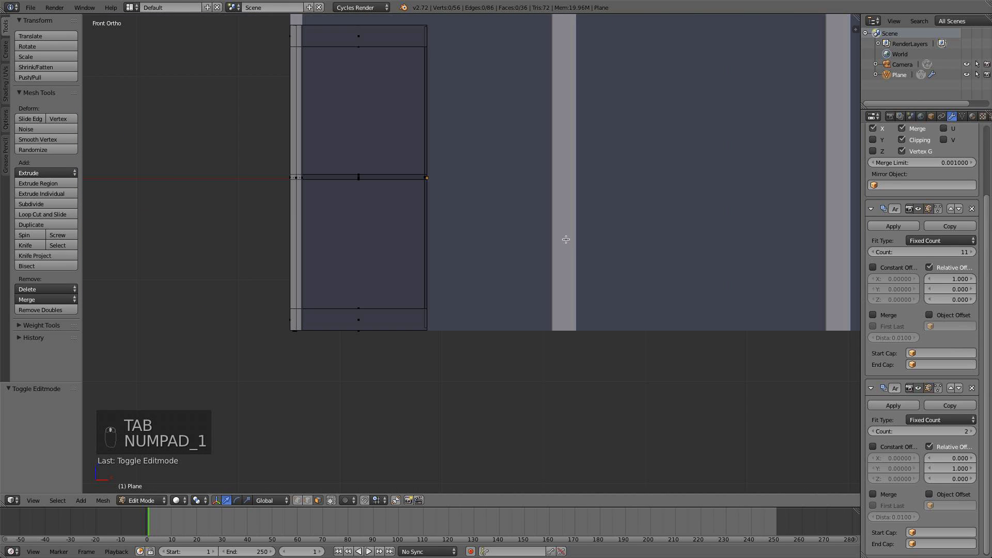
middle_click_drag(446, 110, 451, 189, "shift")
left_click(298, 501)
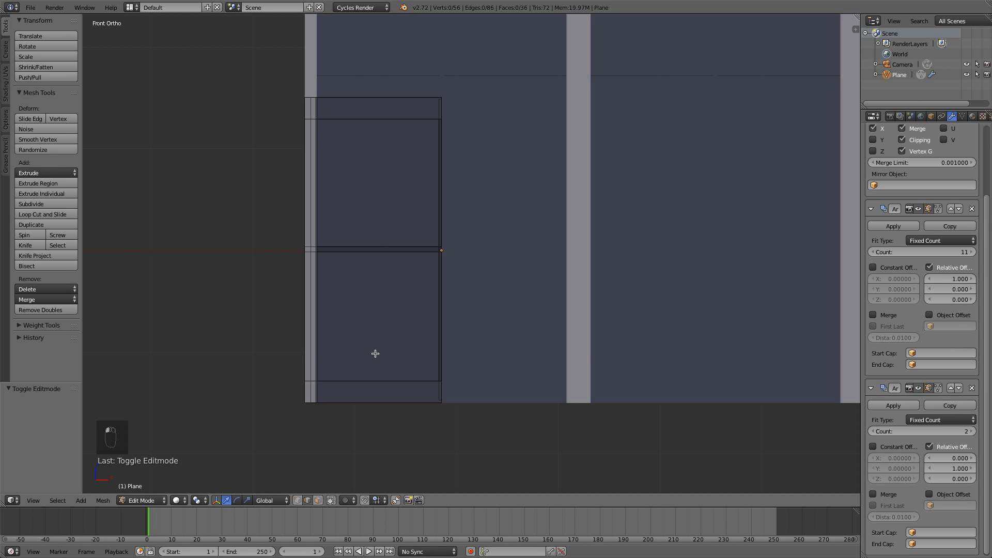
key("b")
left_click_drag(385, 391, 358, 355)
key("b")
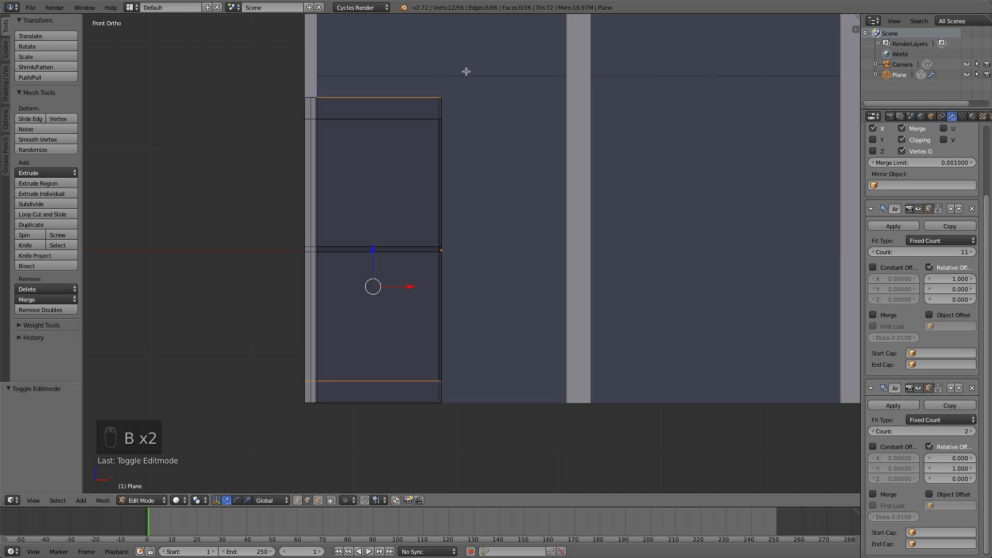
key("a")
Box-select the inner edges of the top and bottom rails and scale them outward vertically to thin the rails
key("b")
left_click_drag(365, 360, 383, 385)
key("b")
left_click_drag(385, 123, 383, 120)
key("s")
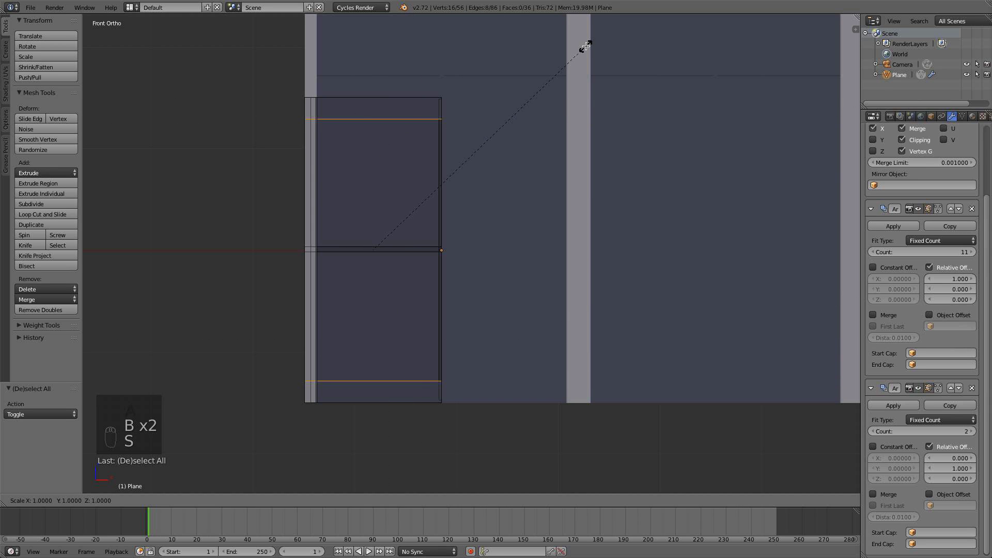
left_click(586, 488)
key("a")
key("Tab")
key("z")
Examine the thinned rails and stacked windows from several angles, in solid and wireframe shading
mouse_move(465, 199)
middle_mouse_down()
mouse_move(424, 163)
mouse_move(421, 142)
mouse_move(386, 144)
mouse_move(405, 162)
mouse_move(479, 179)
mouse_move(529, 159)
mouse_move(537, 183)
middle_mouse_up()
key("a")
key("Tab")
key("z")
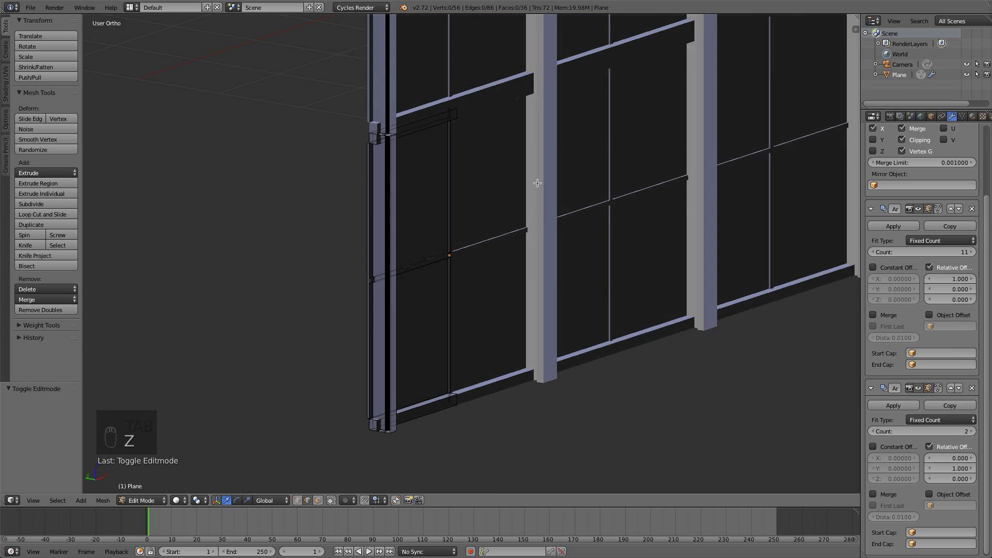
key("KP_1")
scroll(540, 191, "down", 4)
key("a")
key("a")
key("Tab")
key("z")
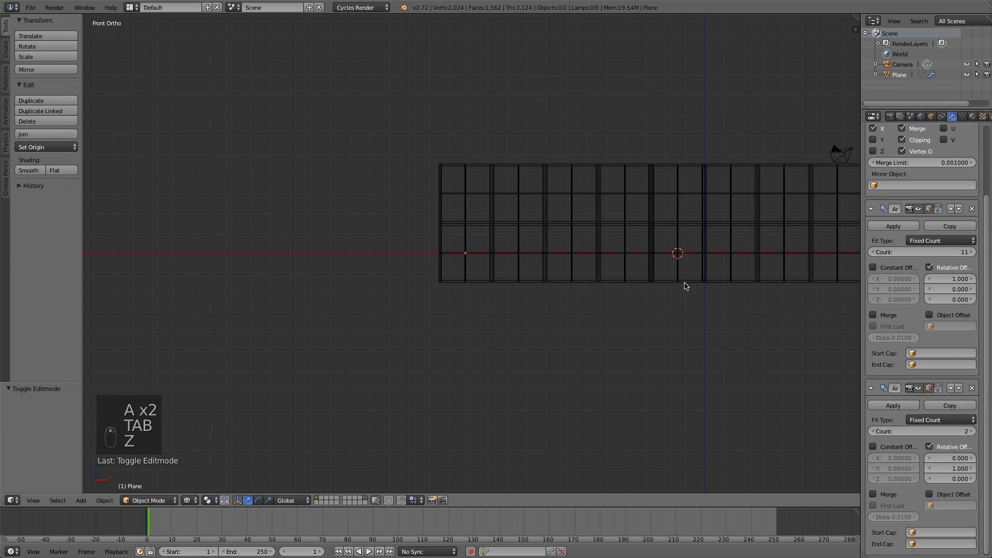
key("z")
mouse_move(685, 286)
middle_mouse_down()
mouse_move(631, 270)
mouse_move(618, 248)
mouse_move(706, 204)
middle_mouse_up()
scroll(437, 282, "up", 4)
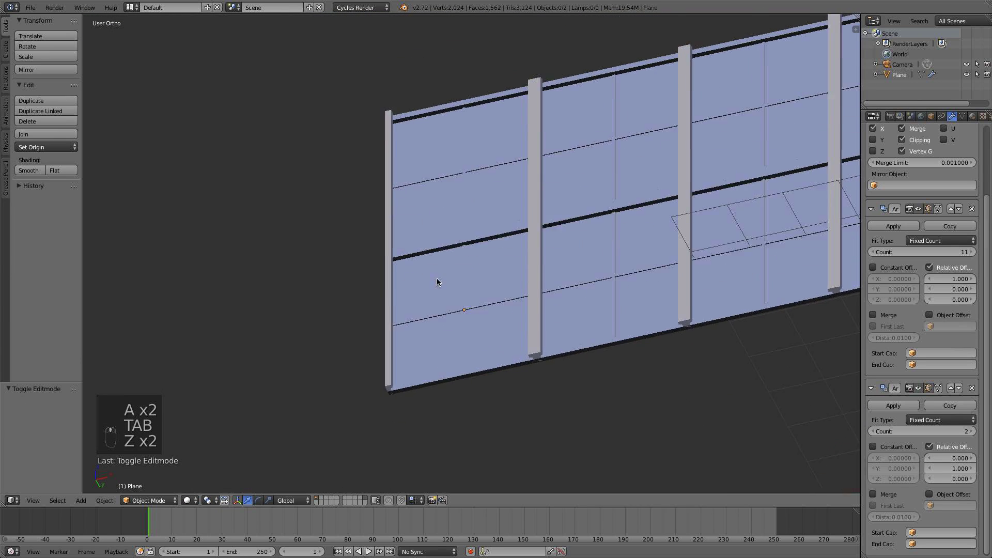
middle_click_drag(437, 282, 487, 3)
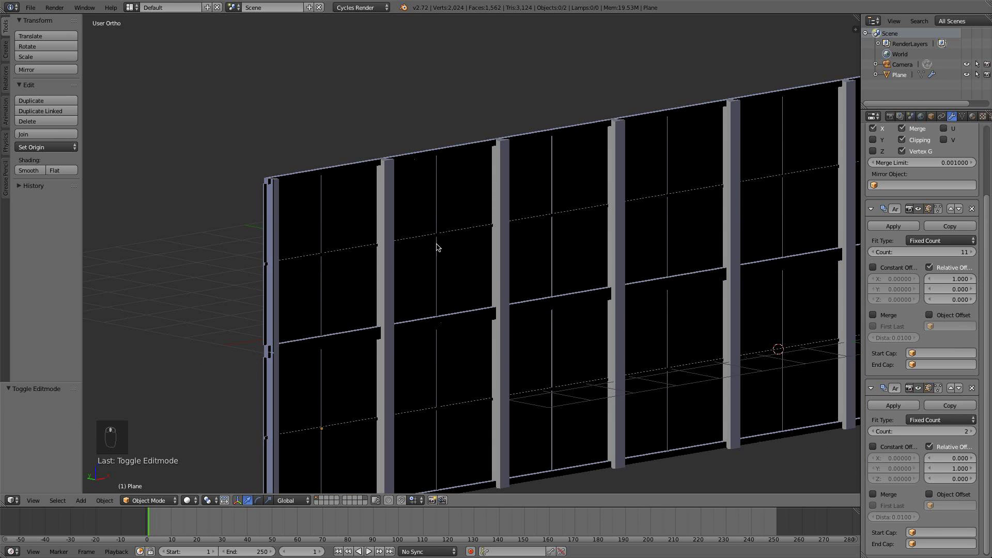
middle_click_drag(437, 247, 385, 174)
middle_click_drag(309, 147, 439, 140)
Set the second Array modifier's count to 15 to stack the window rows into a tall facade
key("KP_1")
scroll(471, 162, "down", 4)
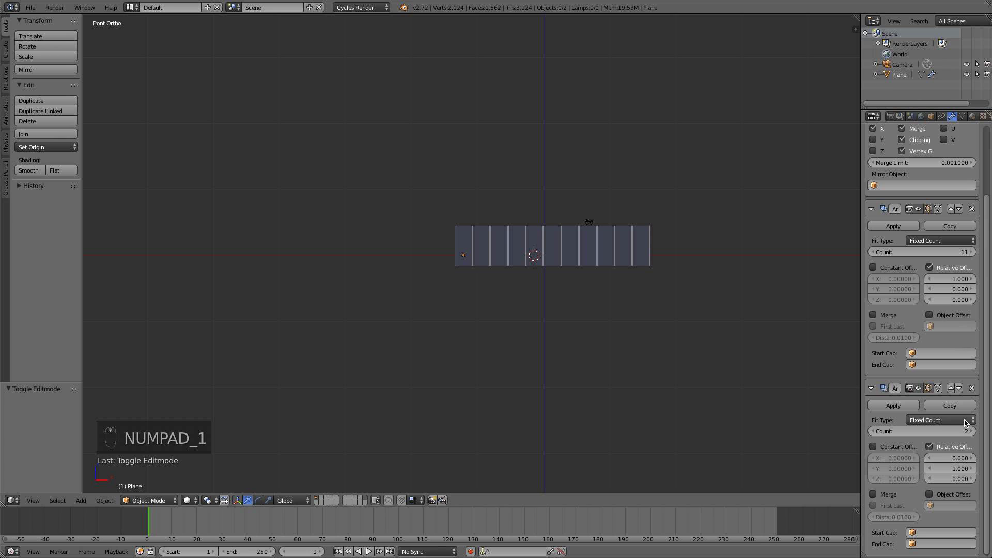
double_click(975, 434)
left_click(976, 434)
left_click(975, 434)
left_click(975, 434)
left_click(976, 434)
left_click(975, 434)
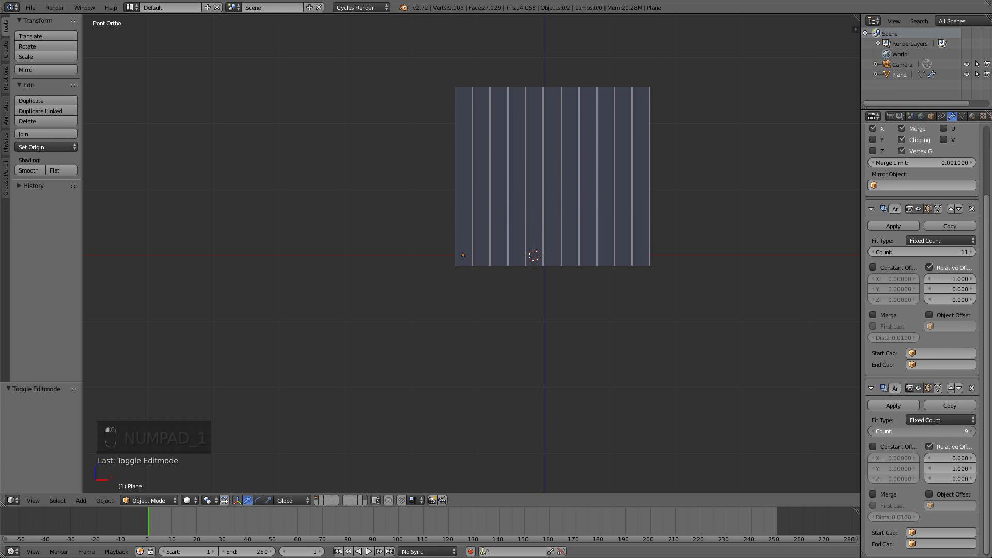
left_click(975, 434)
left_click(976, 434)
left_click(975, 433)
left_click(975, 434)
left_click(976, 434)
left_click(976, 434)
Select the whole window mesh in Edit Mode and recalculate its normals
middle_click_drag(680, 146, 595, 218, "shift")
scroll(585, 274, "up", 5)
scroll(548, 290, "down", 6)
middle_click_drag(535, 297, 522, 316)
key("KP_1")
scroll(538, 343, "down", 3)
key("Tab")
key("a")
key("a")
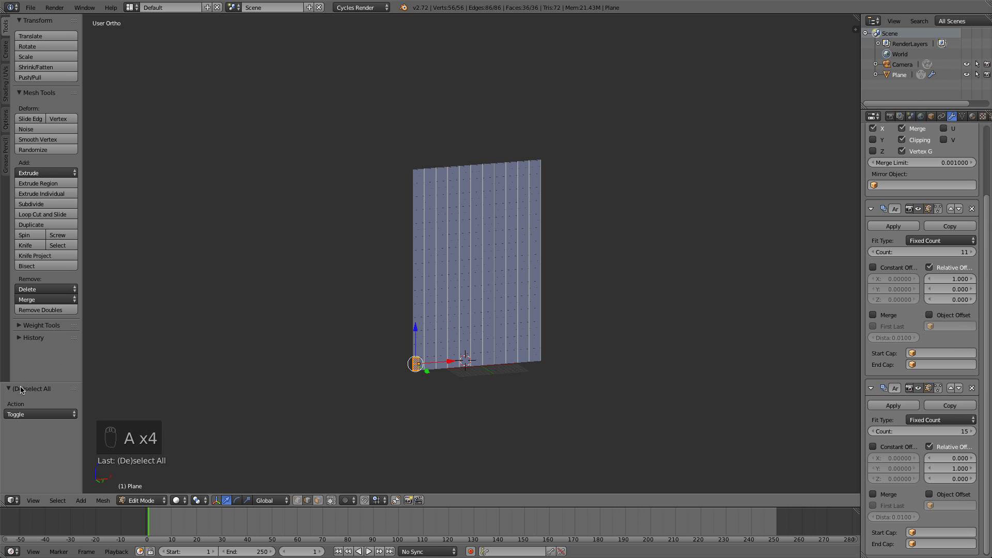
left_click(6, 82)
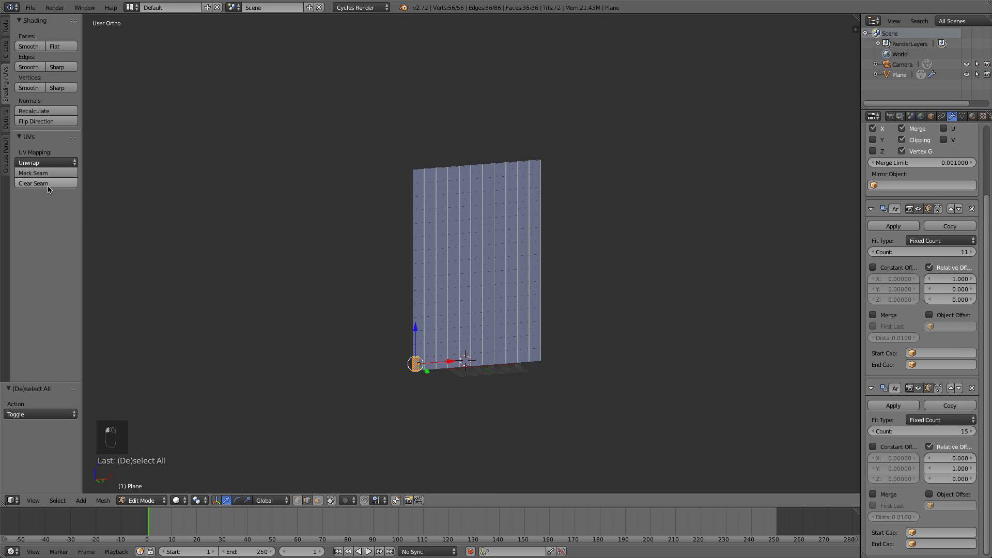
left_click(40, 114)
key("a")
key("Tab")
Examine the full window facade in wireframe and solid shading
scroll(421, 327, "up", 5)
key("z")
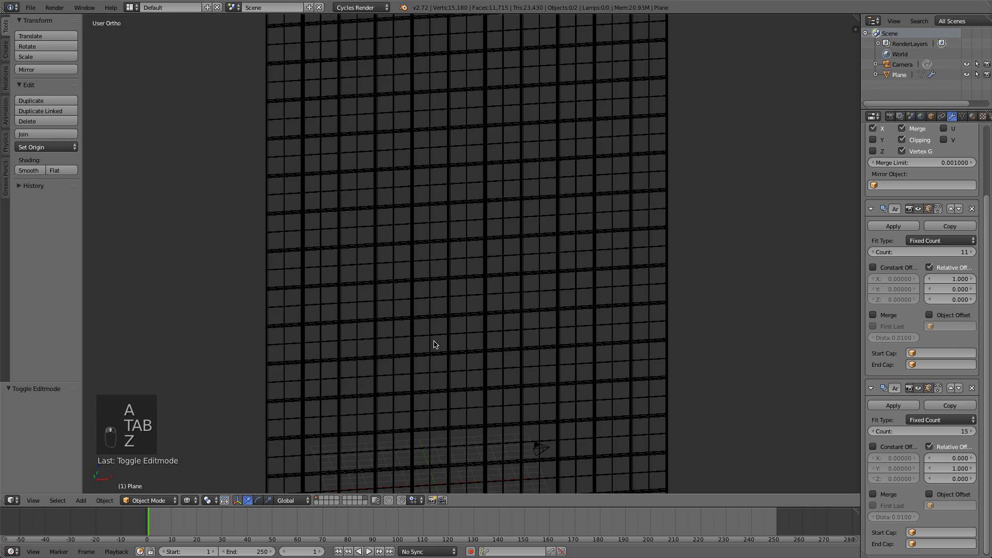
key("z")
key("a")
key("a")
key("a")
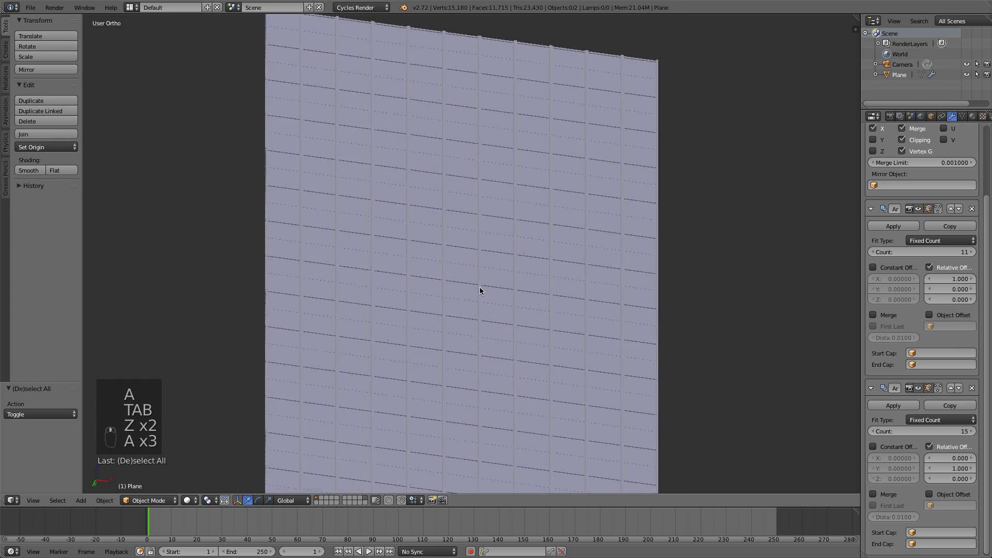
Examine the full facade from the top and front in perspective and orthographic views, in solid and wireframe shading
middle_click_drag(479, 287, 354, 286)
key("KP_5")
key("KP_7")
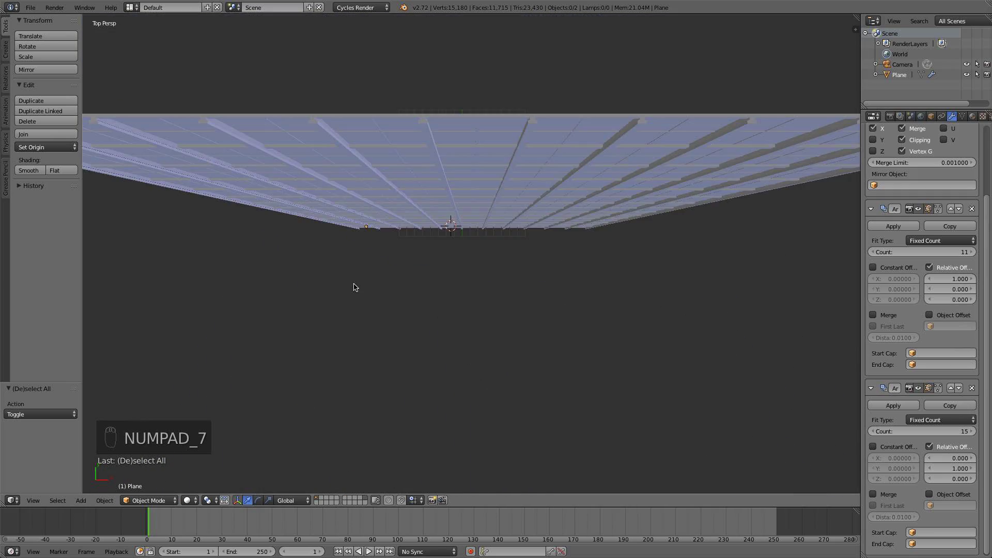
key("KP_1")
scroll(385, 284, "down", 5)
scroll(455, 341, "up", 5)
scroll(468, 352, "down", 5)
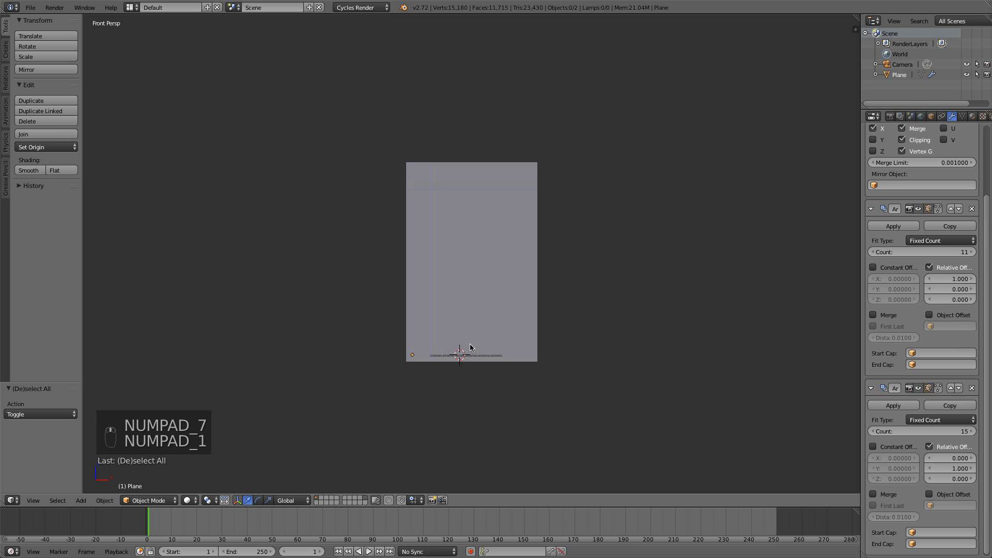
key("Tab")
key("a")
key("a")
key("a")
key("a")
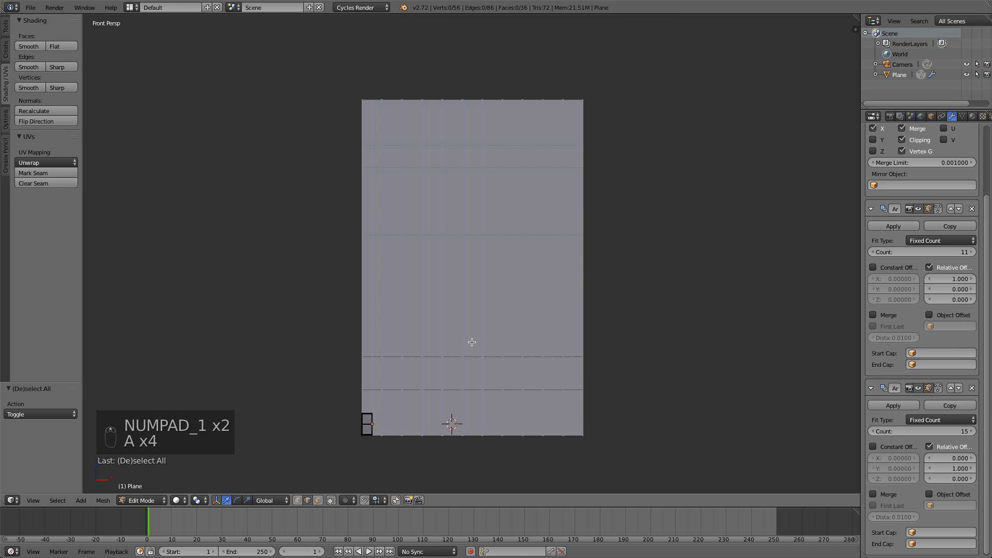
key("Tab")
key("z")
key("a")
key("KP_5")
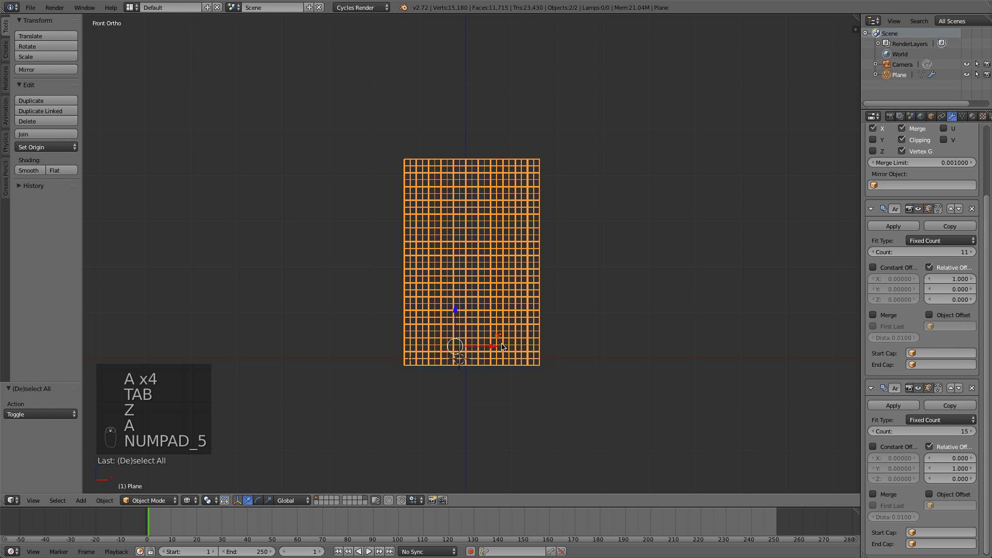
key("KP_1")
key("a")
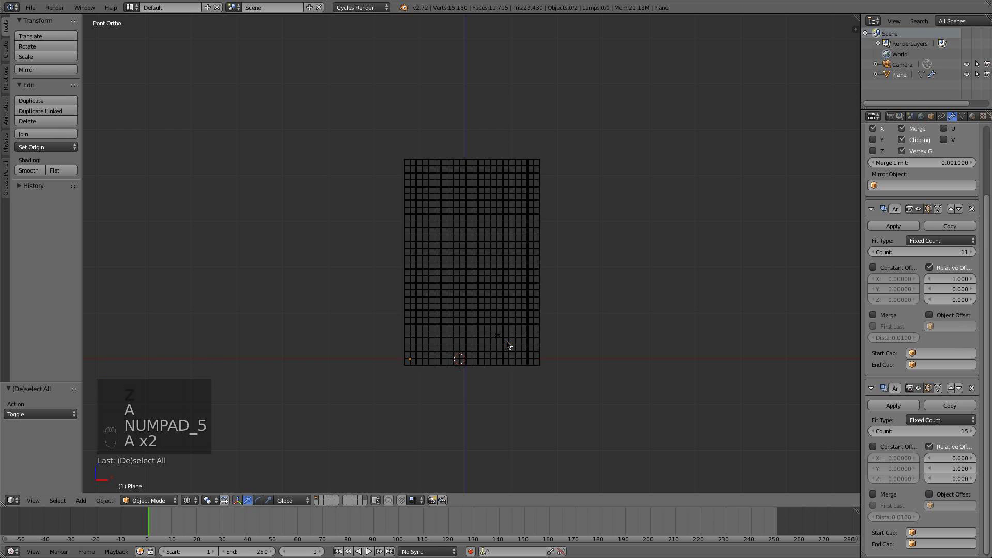
key("Tab")
key("a")
key("Tab")
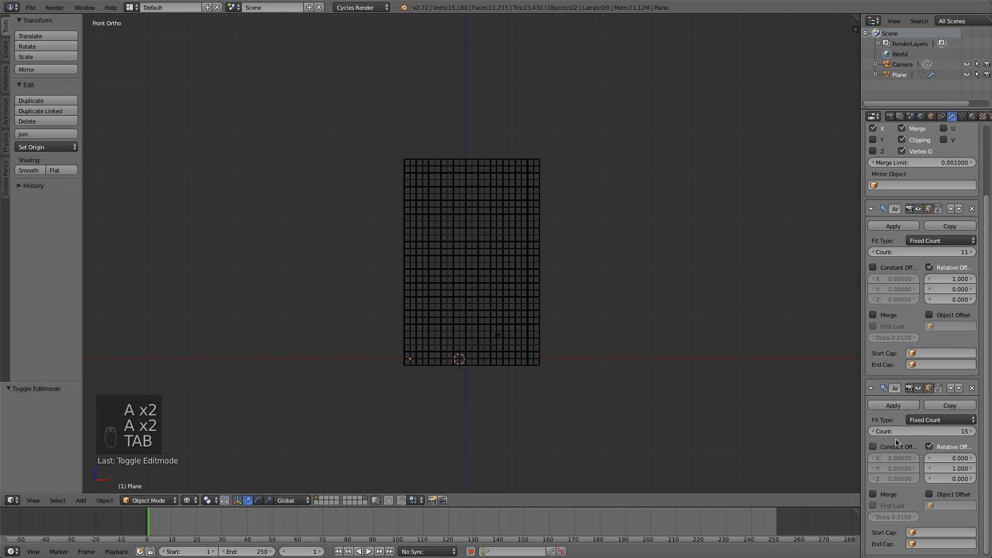
Set the second Array modifier's count to 20
left_click(933, 430)
type("20")
key("Return")
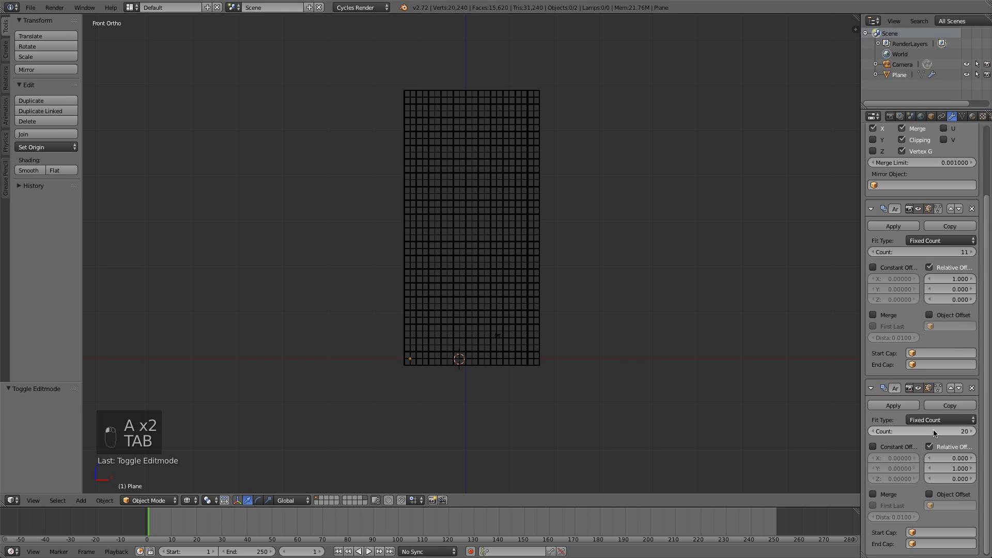
Set the vertical Array modifier's count to 22 for a taller facade, checking it in front view
middle_click_drag(618, 294, 587, 295)
key("KP_1")
key("KP_1")
scroll(579, 309, "up", 1)
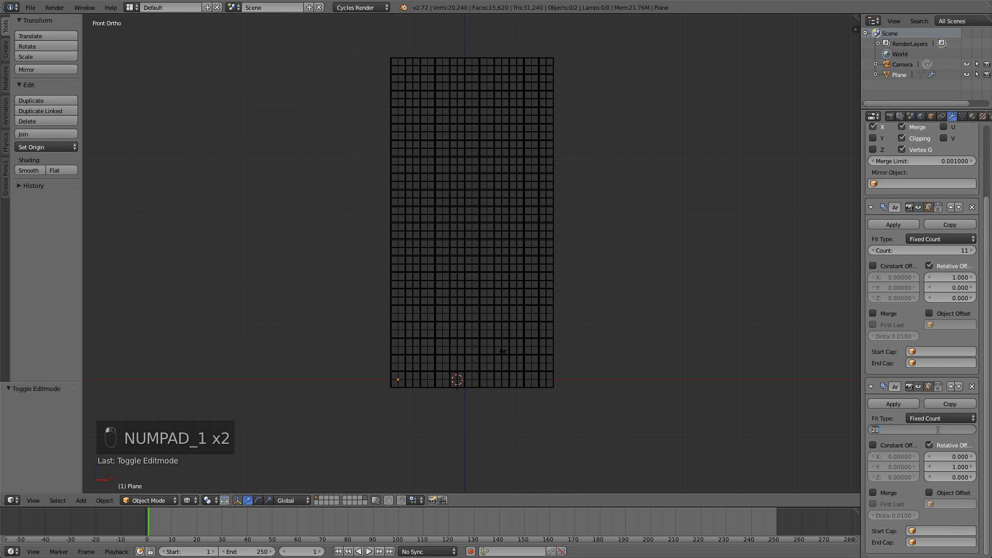
type("22")
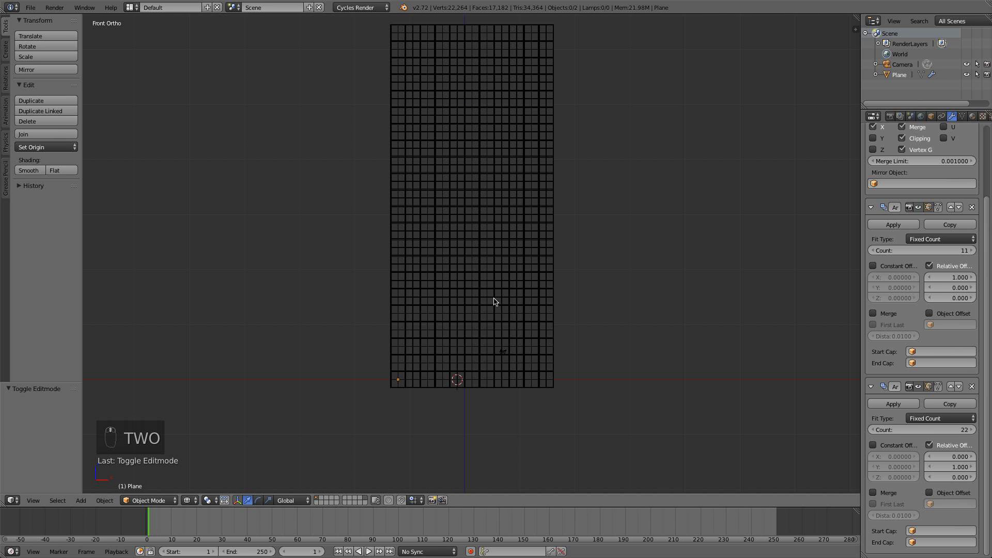
Move the facade object up about 1.3 units along Z so its base sits on the X axis line
right_click(492, 335)
left_click_drag(398, 343, 393, 336)
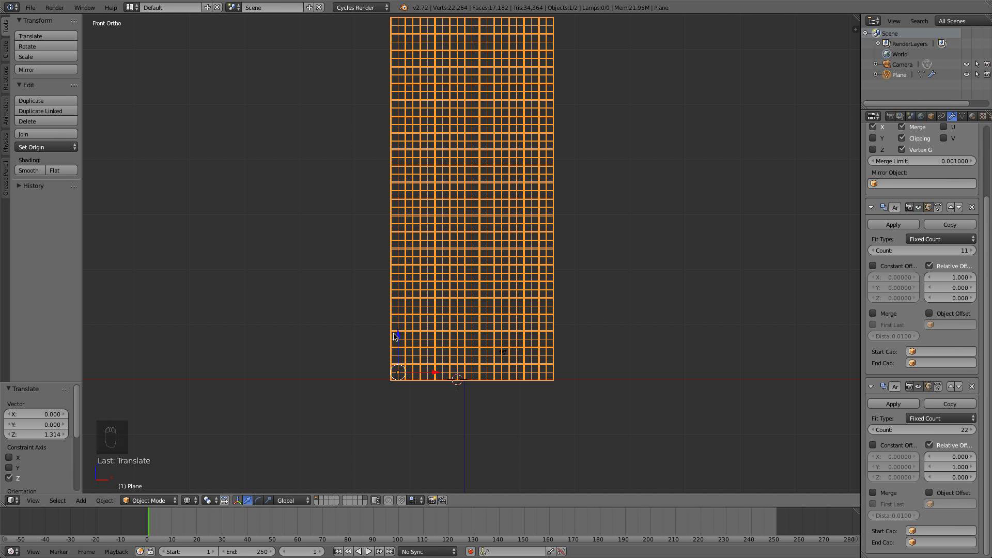
scroll(393, 337, "up", 2)
key("a")
middle_click_drag(451, 357, 455, 255, "shift")
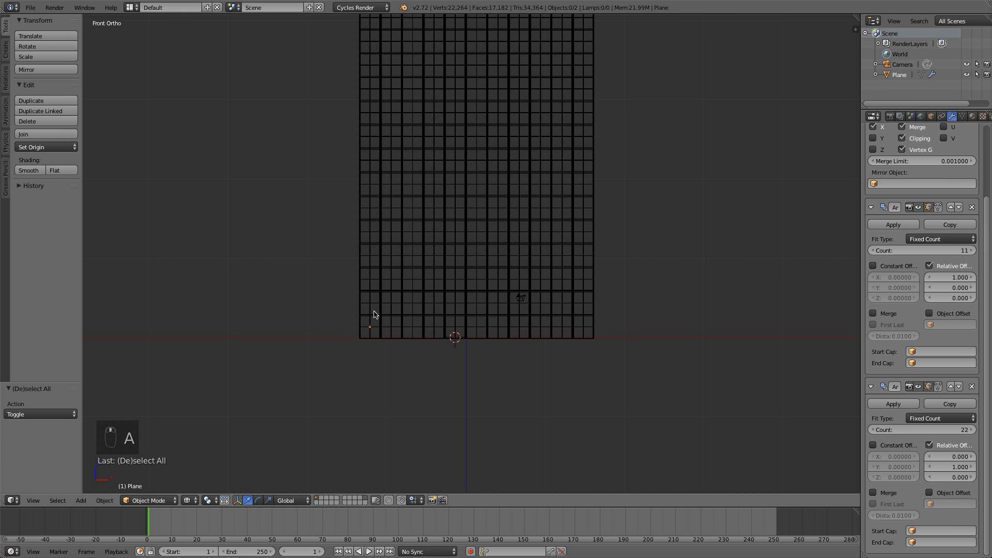
In Edit Mode with edge selection, select the vertical front edge on the inner side of the lower-left window's frame post
scroll(366, 340, "up", 4)
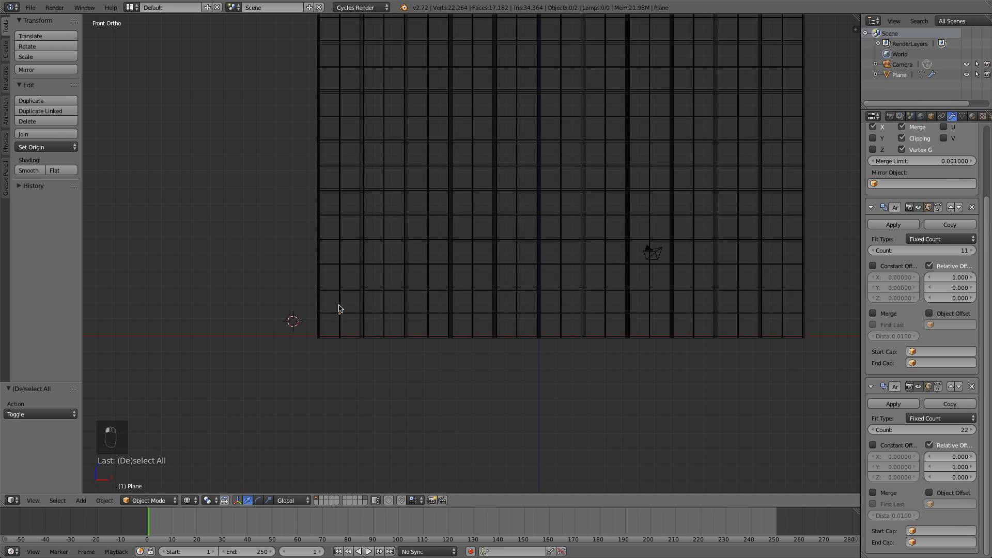
scroll(339, 309, "down", 4)
middle_click_drag(338, 308, 342, 361)
scroll(342, 361, "up", 6)
key("Tab")
scroll(429, 225, "up", 5)
middle_click_drag(253, 248, 511, 226, "shift")
key("a")
key("a")
scroll(389, 248, "up", 2)
scroll(422, 243, "up", 4)
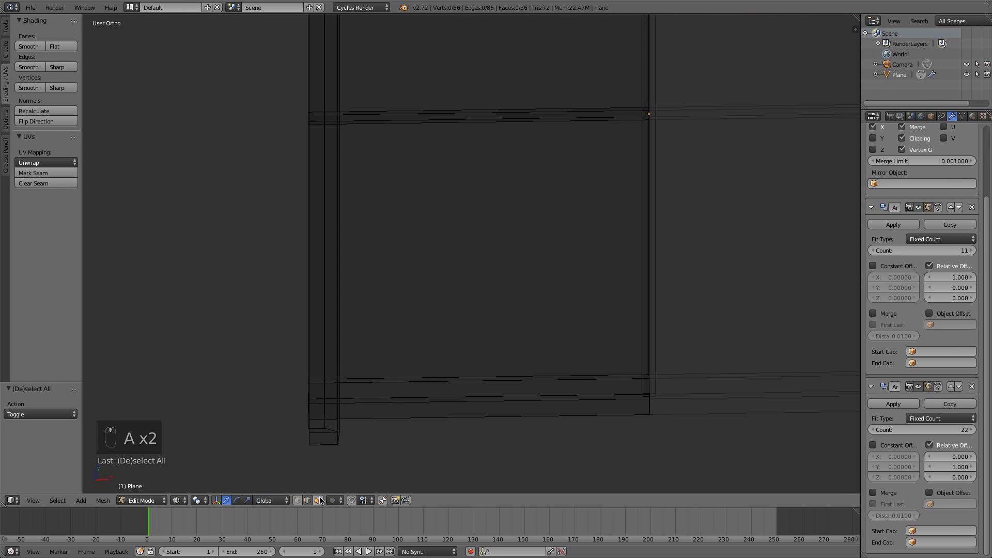
scroll(338, 200, "down", 4)
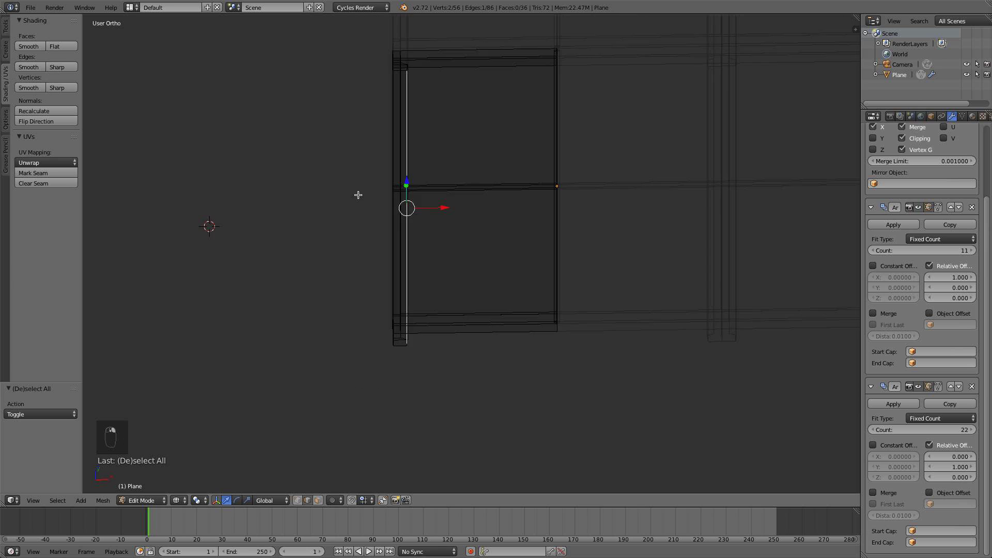
Duplicate the selected vertical edge and move the copy about -0.52 units along X, outside the facade
middle_click_drag(358, 196, 343, 178)
scroll(398, 191, "down", 5)
key("KP_1")
scroll(471, 377, "up", 4)
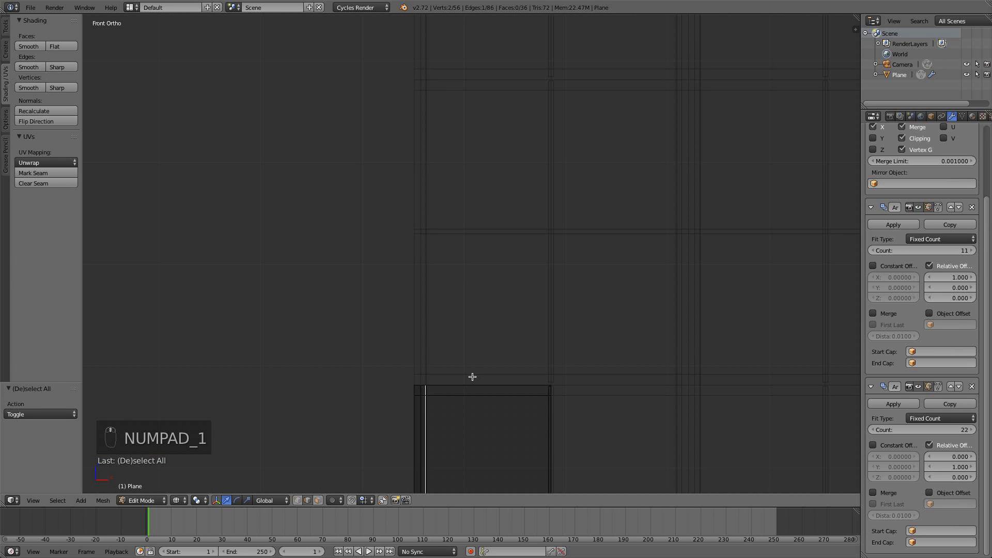
middle_click_drag(471, 377, 471, 172, "shift")
key("shift+d")
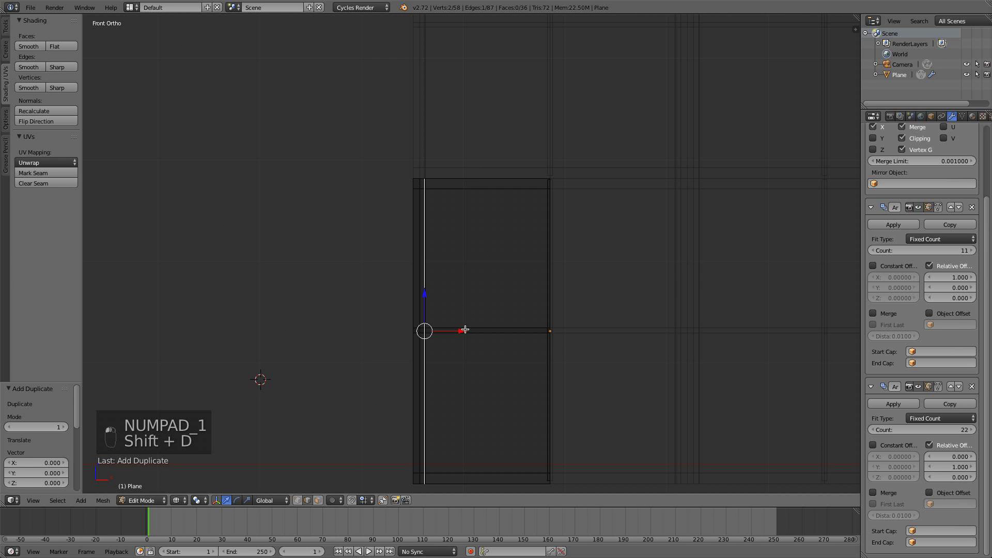
key("x")
left_click(411, 330)
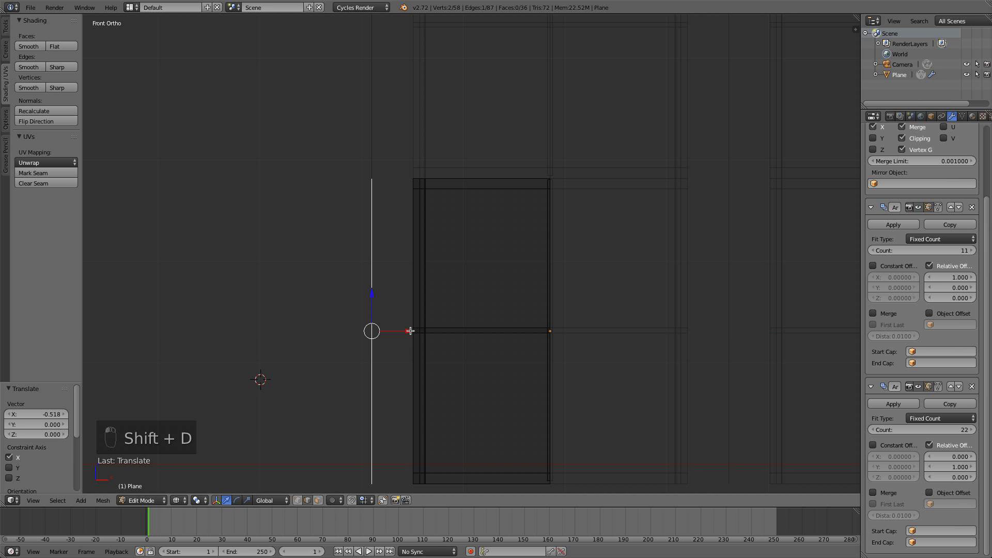
Separate the duplicated edge into its own object and return to Object Mode
key("p")
left_click(464, 306)
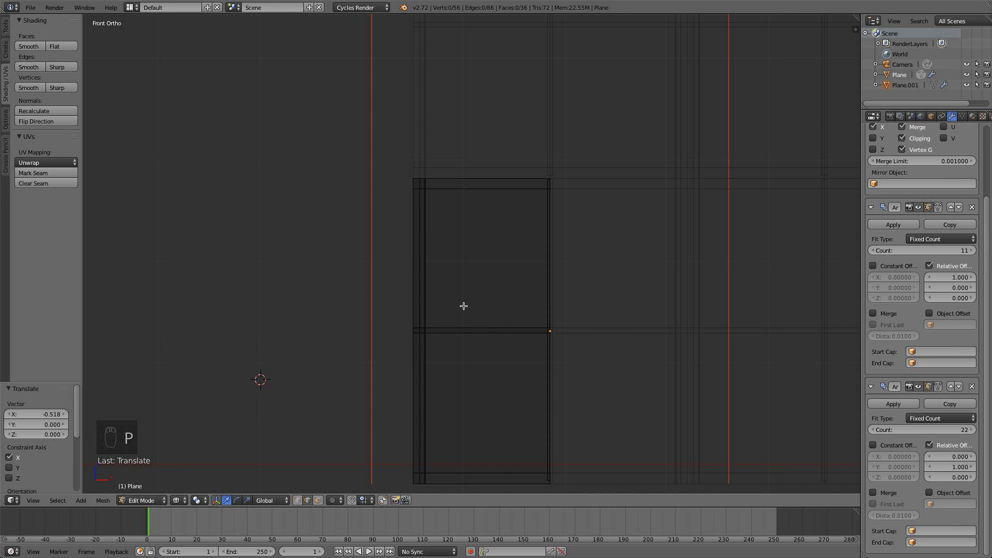
key("a")
key("Tab")
key("Tab")
key("Tab")
key("Tab")
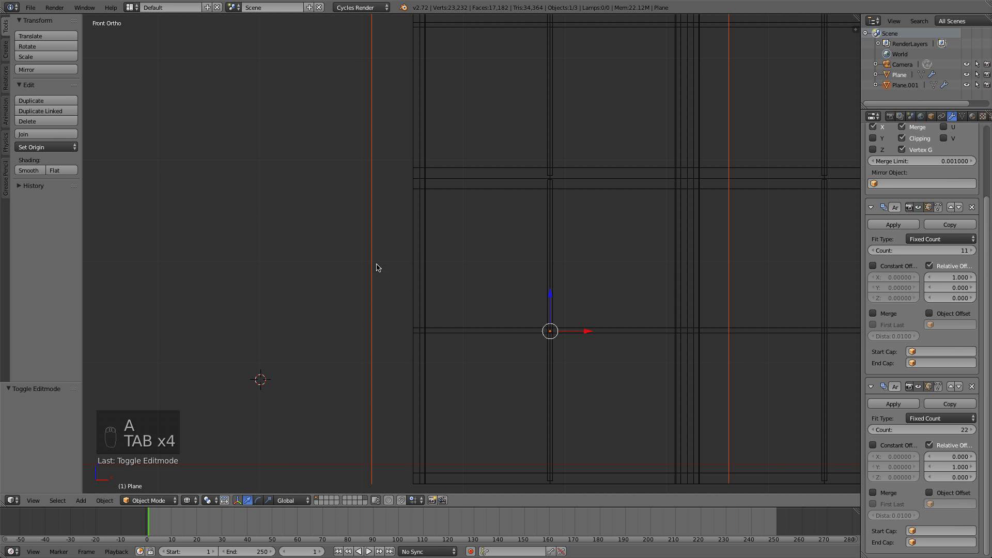
Select the separated edge object and remove its Mirror modifier and both Array modifiers
scroll(369, 245, "down", 5)
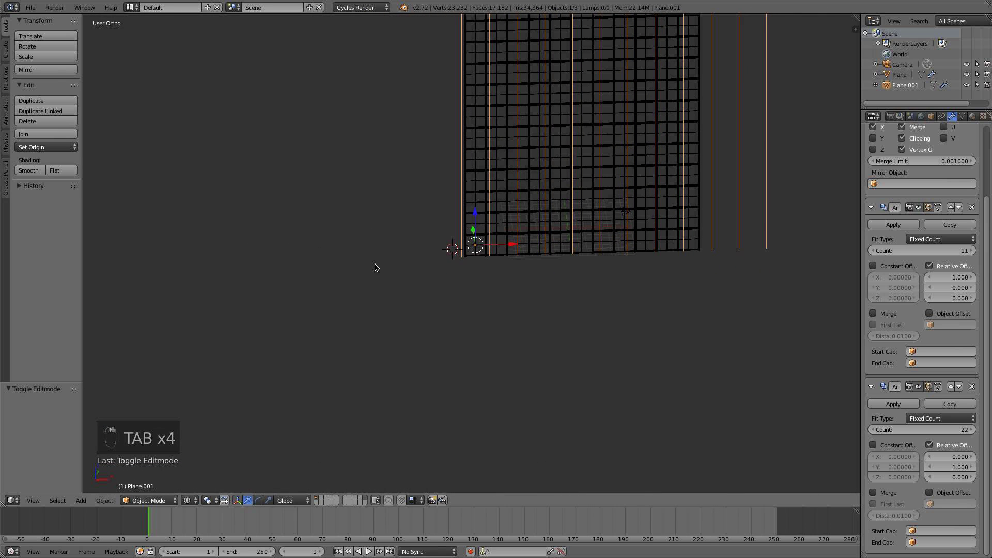
key("Tab")
key("Tab")
middle_click_drag(385, 268, 615, 158)
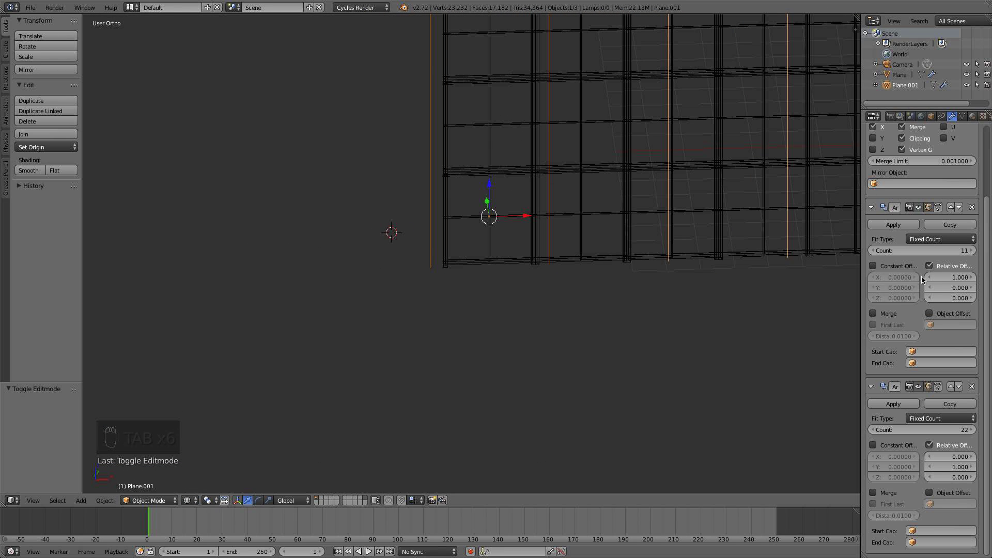
scroll(937, 295, "up", 4)
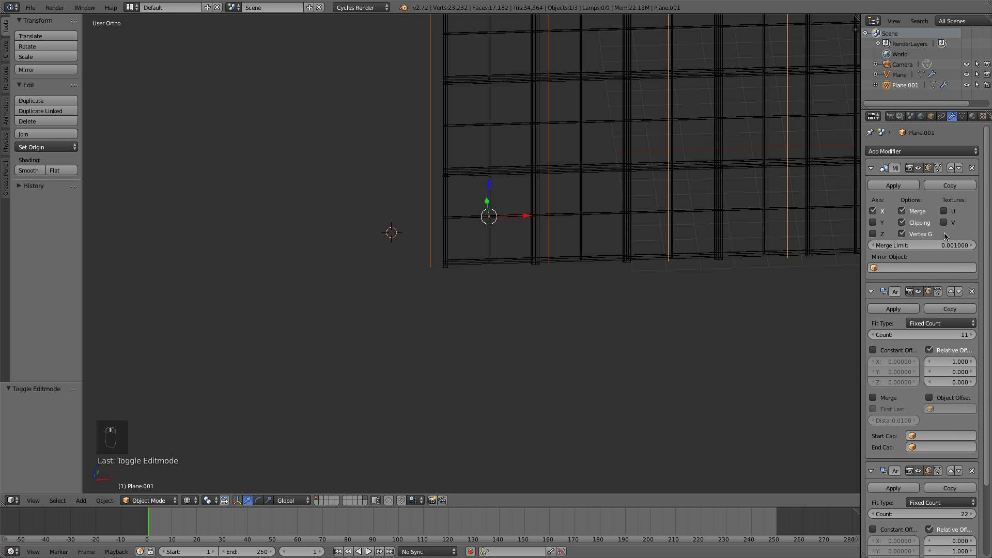
left_click(972, 168)
left_click(973, 169)
left_click(981, 169)
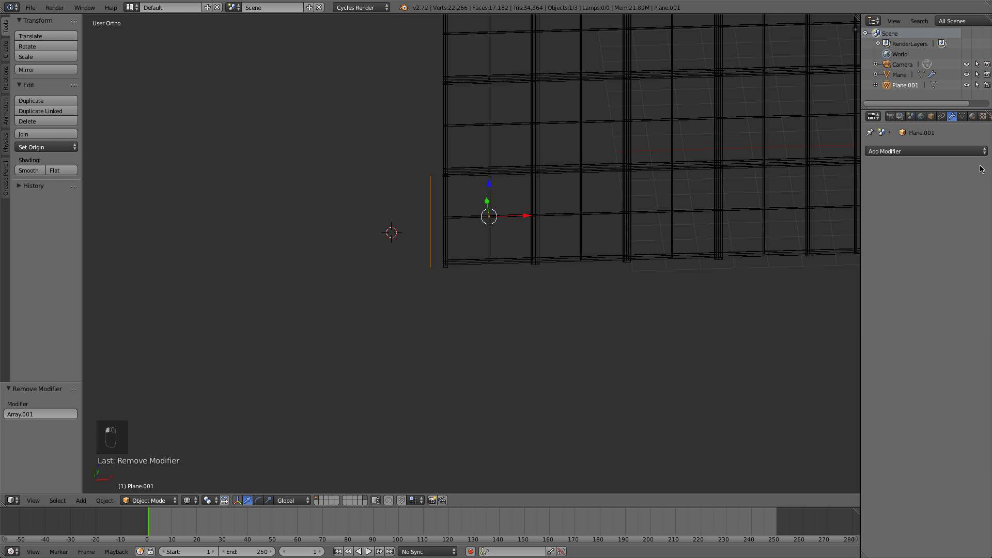
Examine the separated edge beside the facade's lower corner from front, top and oblique angles
middle_click_drag(457, 264, 488, 150)
scroll(424, 248, "up", 3)
key("KP_1")
scroll(443, 264, "up", 4)
middle_click_drag(485, 174, 490, 212)
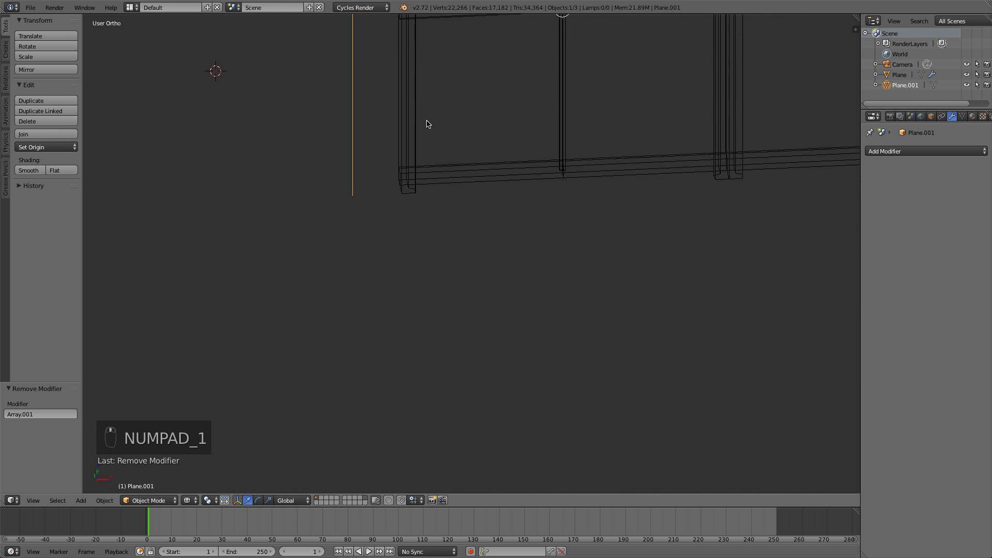
middle_click_drag(429, 117, 453, 281, "shift")
scroll(457, 269, "down", 1)
key("KP_7")
middle_click_drag(487, 122, 487, 275, "shift")
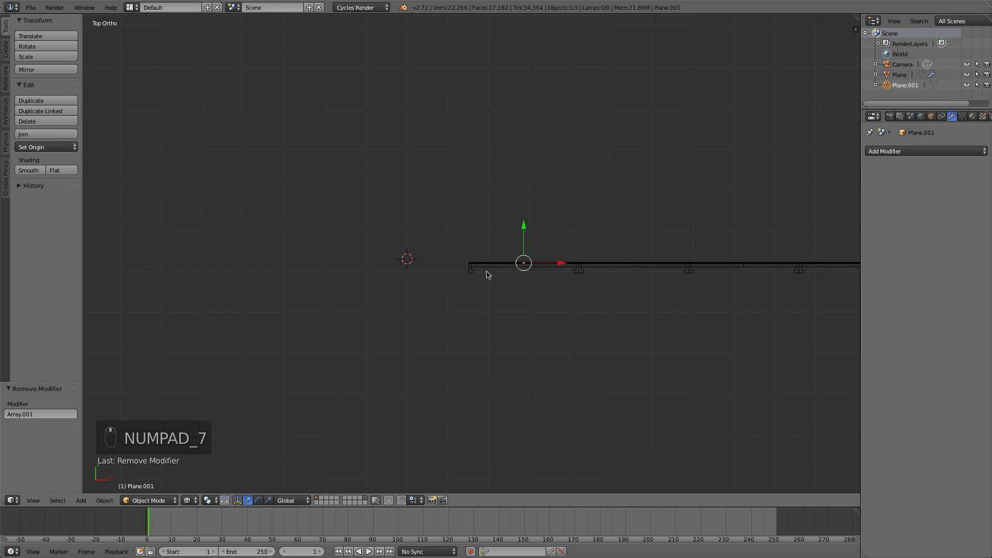
scroll(488, 274, "up", 5)
middle_click_drag(561, 334, 538, 257)
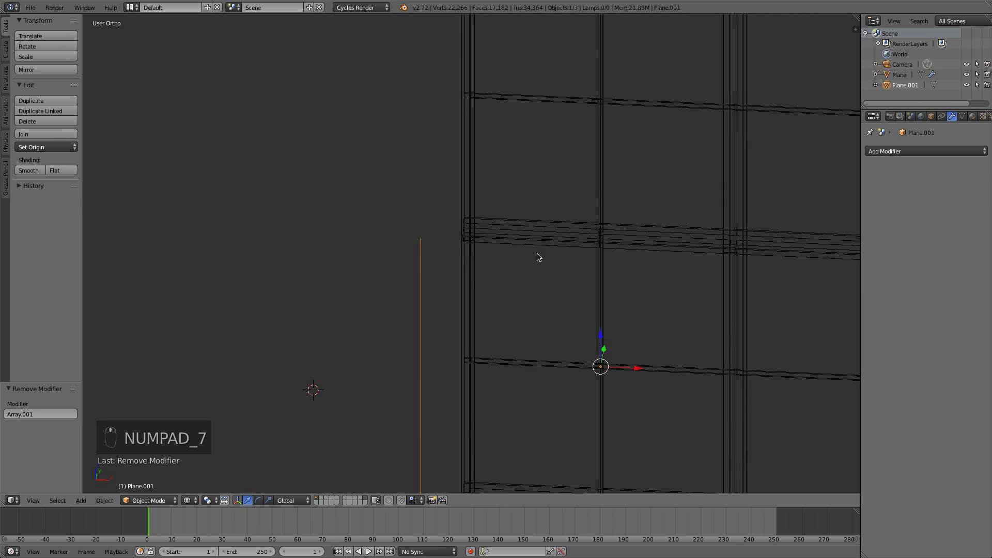
middle_click_drag(519, 339, 523, 341)
Extrude the edge about 0.44 units along X to the window frame, and move the strip's outer edge about 0.16 units inward
key("Tab")
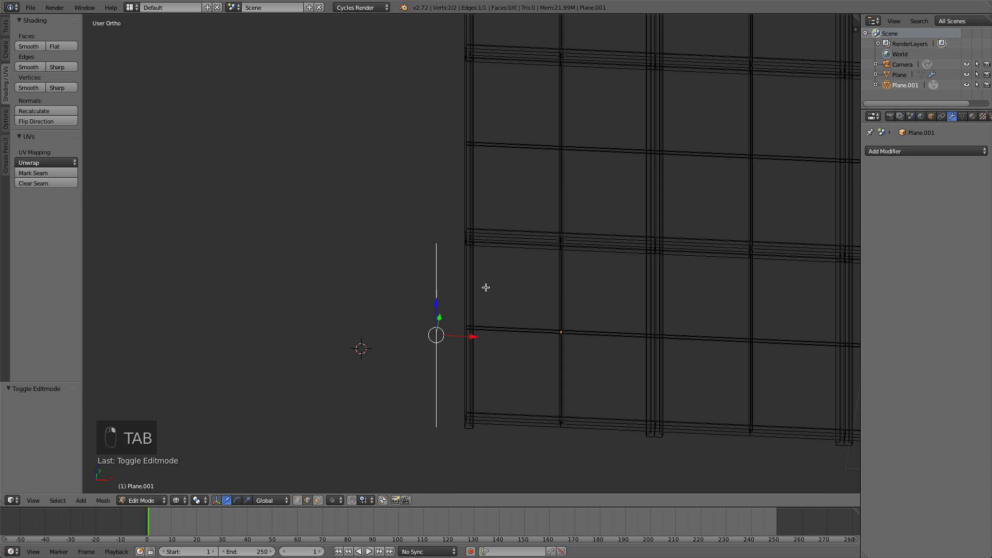
middle_click_drag(486, 288, 468, 323)
key("e")
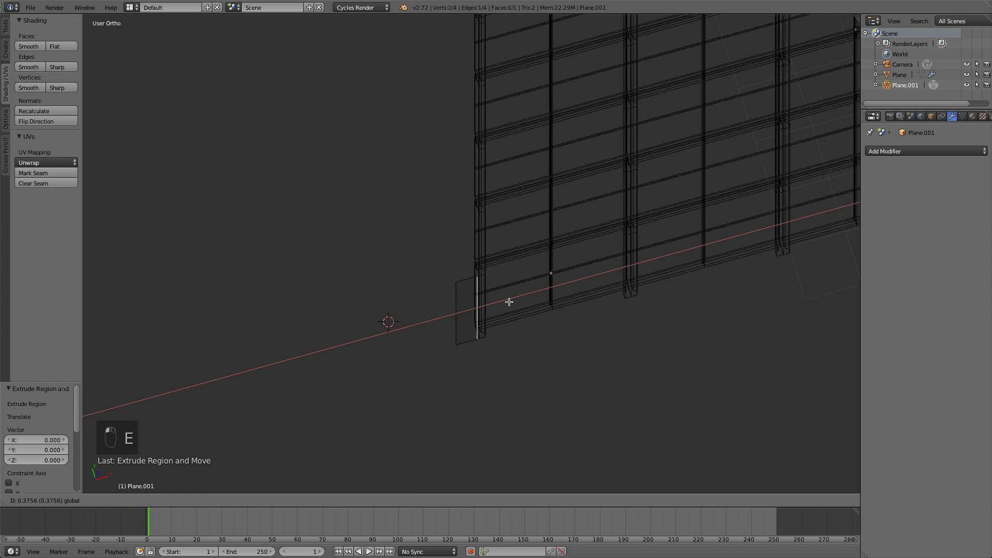
left_click(512, 300)
middle_click_drag(514, 297, 509, 250)
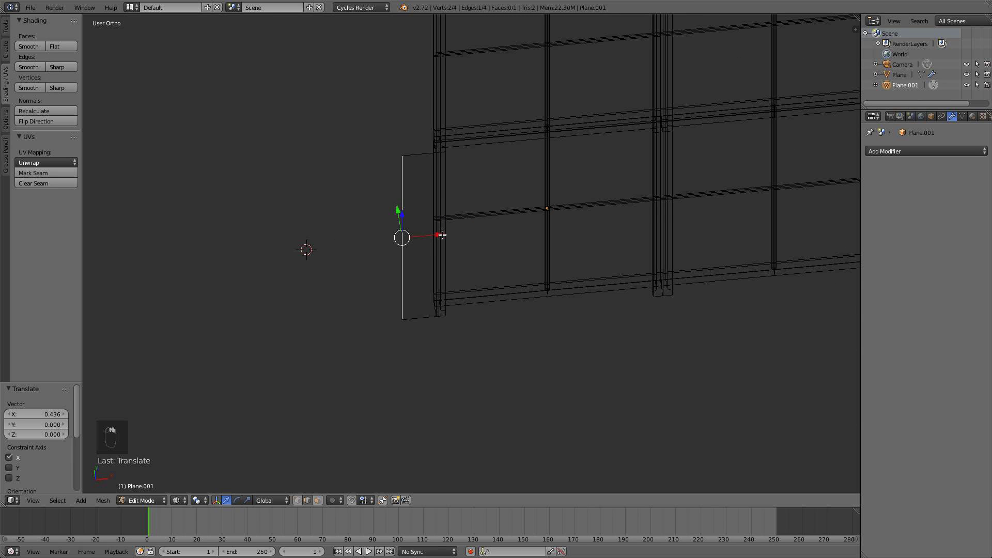
left_click_drag(442, 234, 454, 230)
middle_click_drag(463, 224, 520, 264)
Extrude the strip's outer edge backward along Y to form a side face reaching just past the facade's back
key("KP_7")
middle_click_drag(412, 195, 431, 250, "shift")
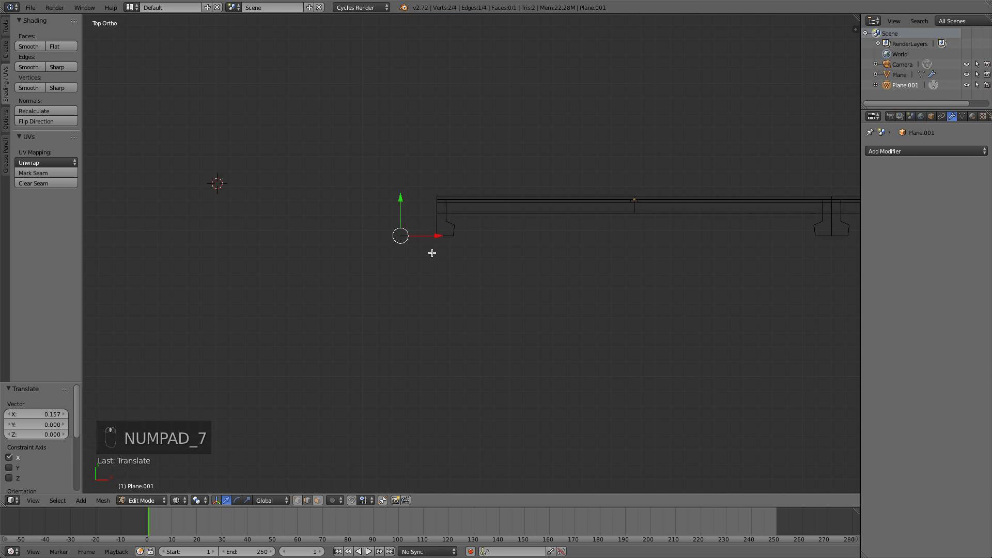
scroll(438, 262, "up", 3)
key("e")
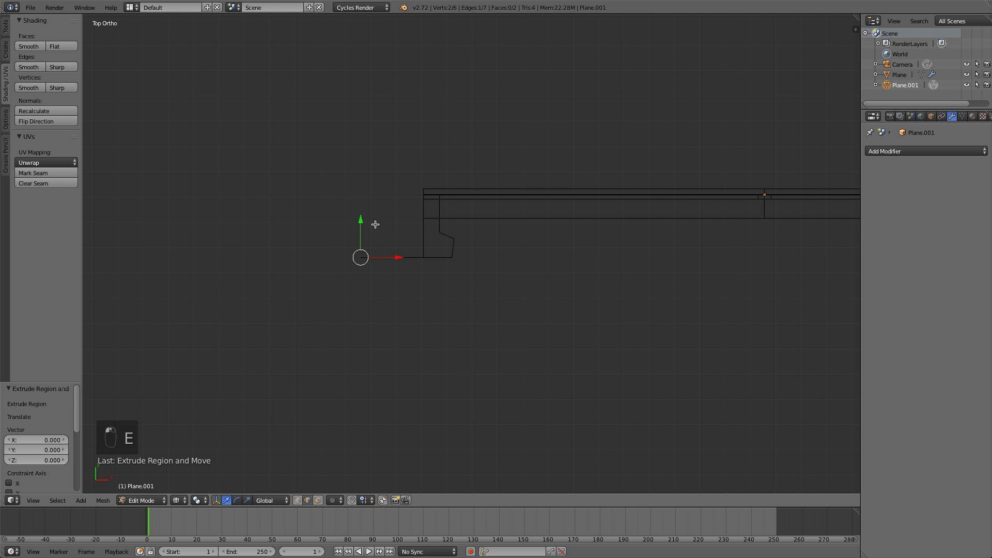
left_click(373, 134)
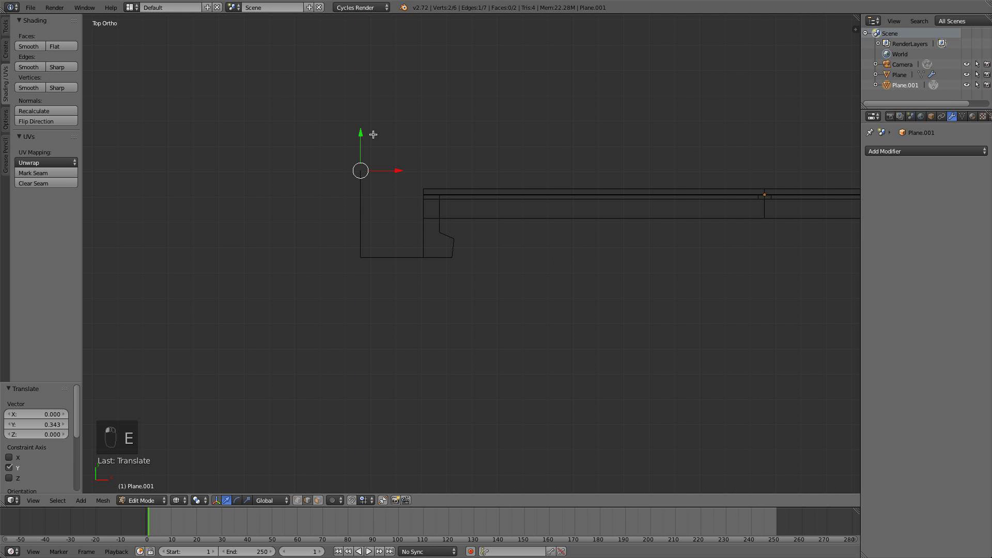
left_click_drag(363, 135, 363, 149)
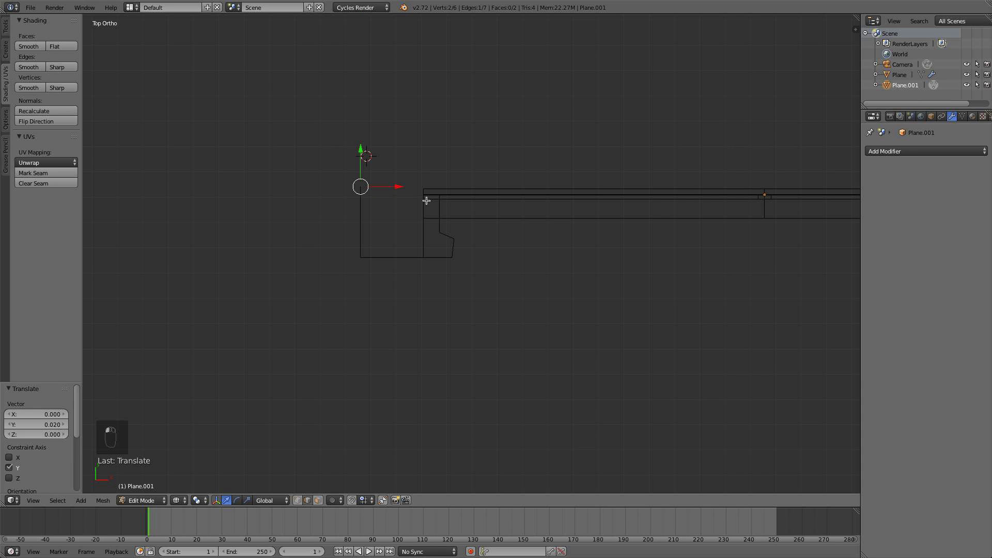
Examine the two-sided corner strip against the window frame in solid shading from several angles
key("a")
key("z")
middle_click_drag(421, 250, 500, 235)
key("a")
key("Tab")
key("Tab")
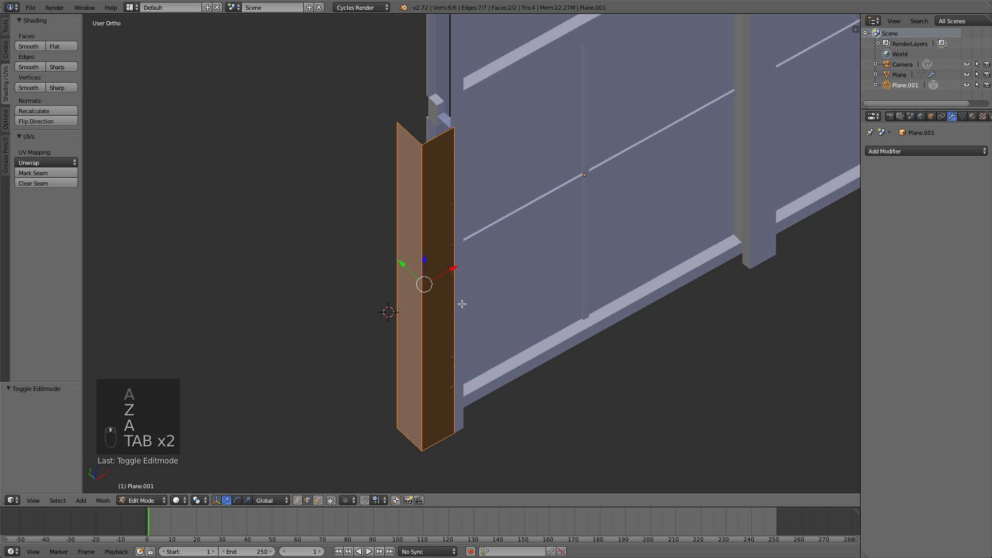
left_click_drag(406, 267, 404, 267)
key("a")
key("a")
key("a")
key("Tab")
middle_click_drag(514, 268, 478, 285)
scroll(479, 284, "up", 3)
key("Tab")
key("KP_7")
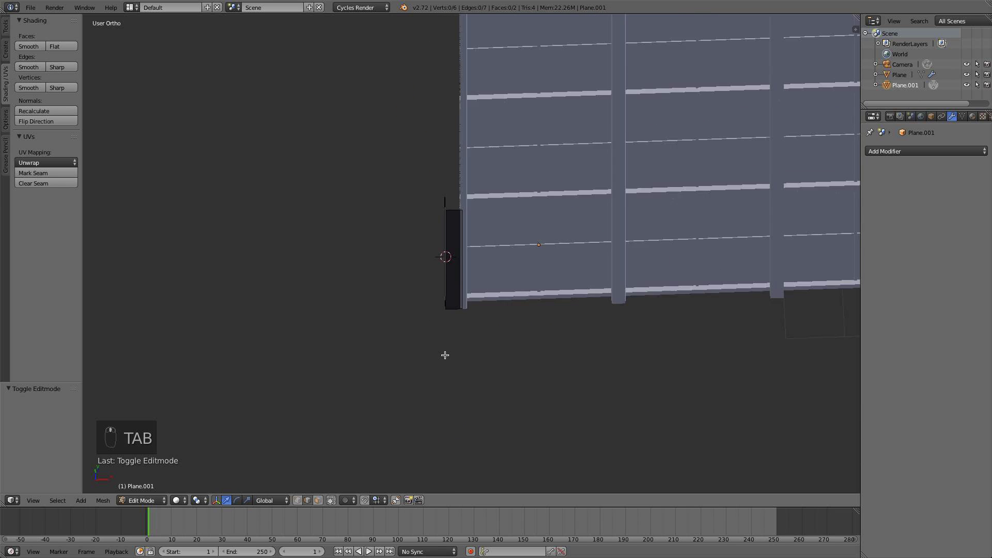
Move the corner strip's side face outward along X to widen the strip beside the facade
key("b")
left_click_drag(438, 284, 414, 213)
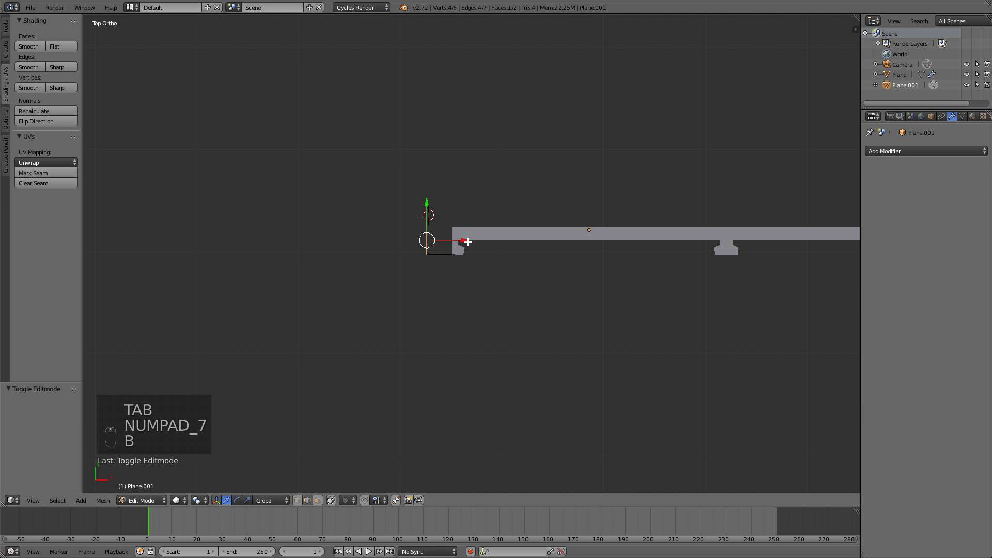
left_click_drag(468, 241, 445, 239)
left_click_drag(381, 240, 380, 238)
key("a")
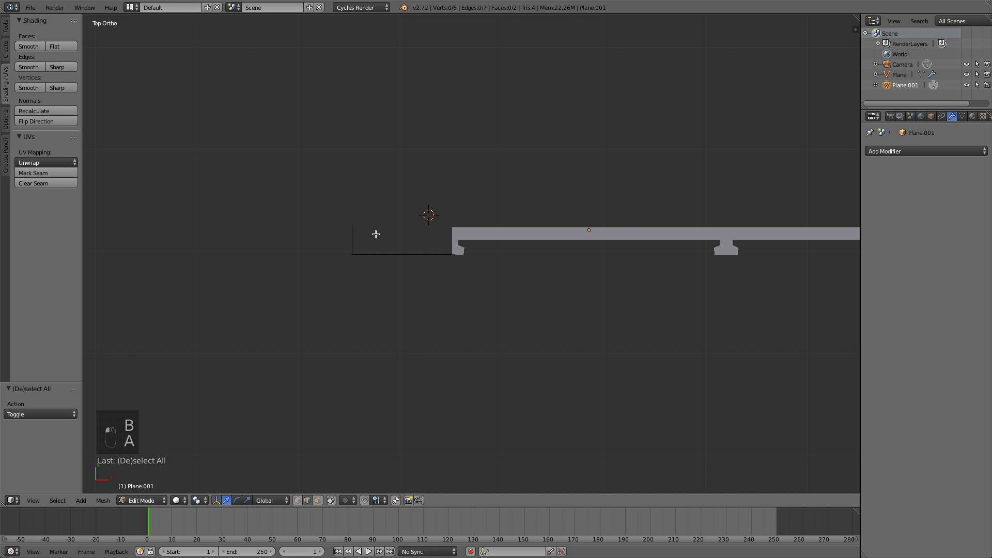
key("Tab")
middle_click_drag(463, 289, 507, 242)
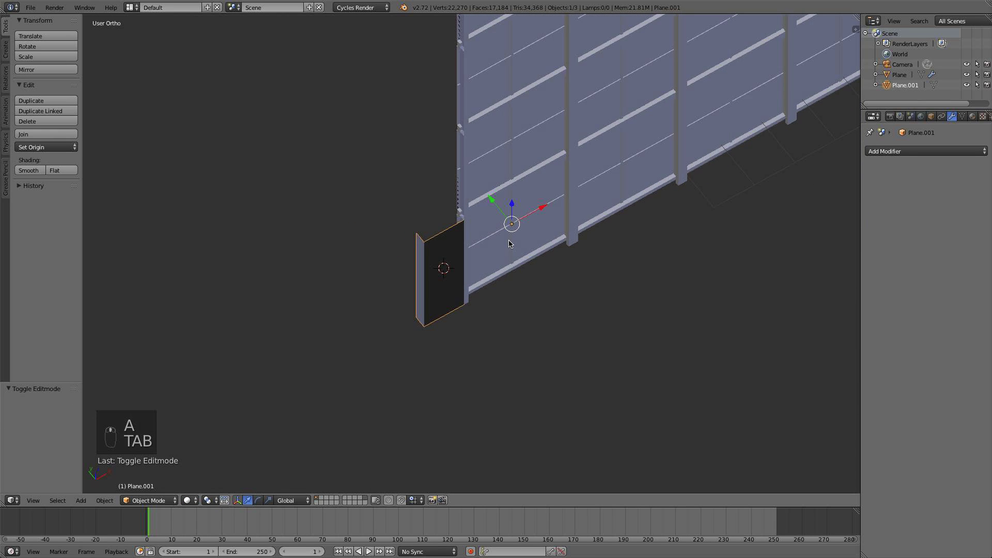
Move the rear edge of the strip's side face farther backward along Y to deepen the side
key("KP_7")
scroll(395, 236, "up", 4)
key("Tab")
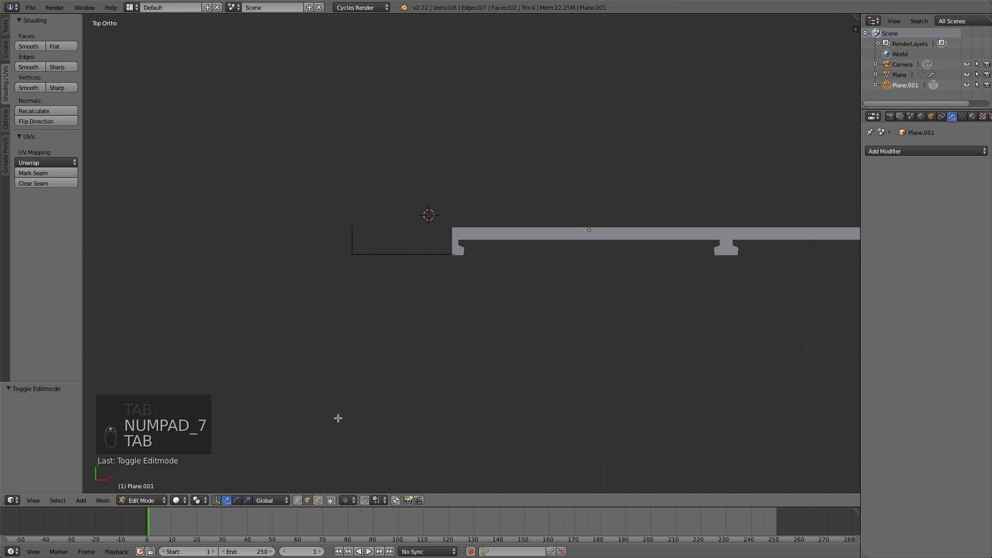
key("a")
key("a")
key("a")
key("a")
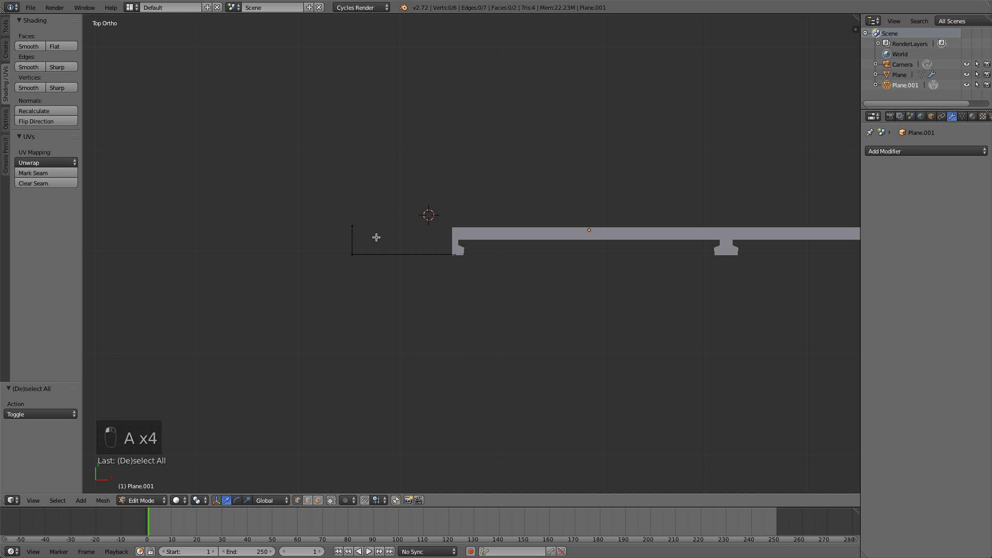
left_click_drag(352, 190, 355, 143)
middle_click_drag(407, 289, 435, 179)
key("a")
key("Tab")
middle_click_drag(454, 237, 399, 236)
Move the strip's side face outward by another 0.284 units along X in the front view
key("KP_1")
key("Tab")
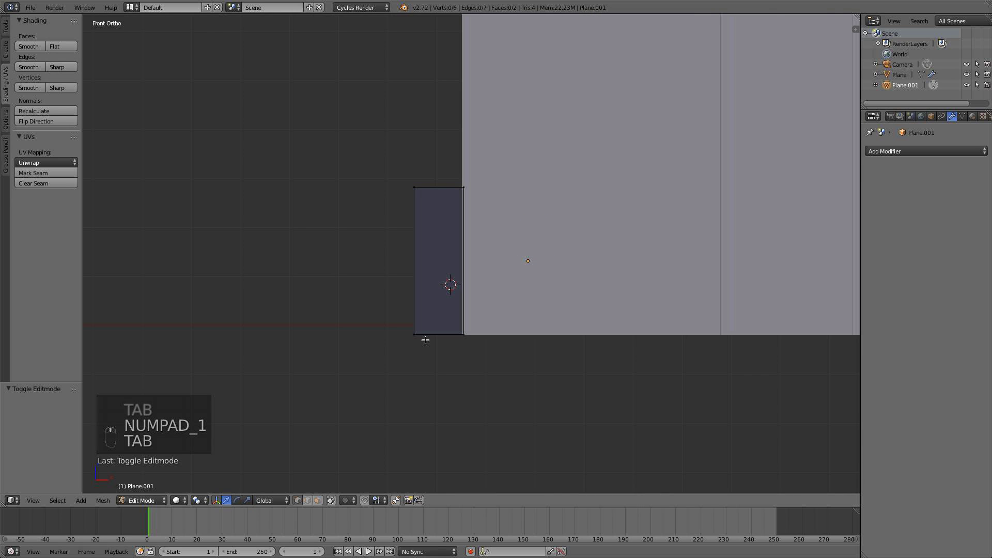
key("b")
key("b")
left_click_drag(432, 356, 363, 159)
left_click_drag(453, 261, 441, 263)
middle_click_drag(487, 258, 547, 276)
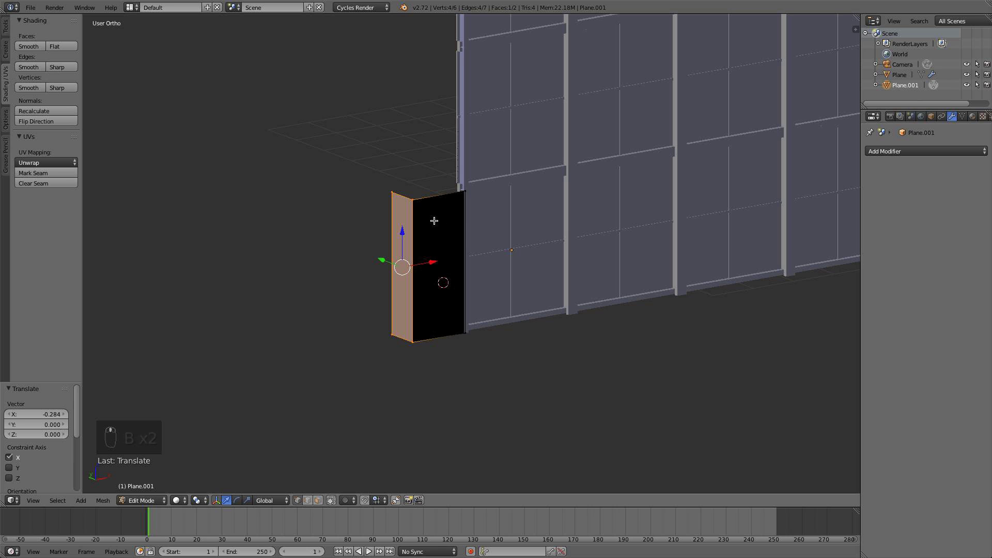
middle_click_drag(434, 221, 420, 215)
scroll(437, 232, "up", 4)
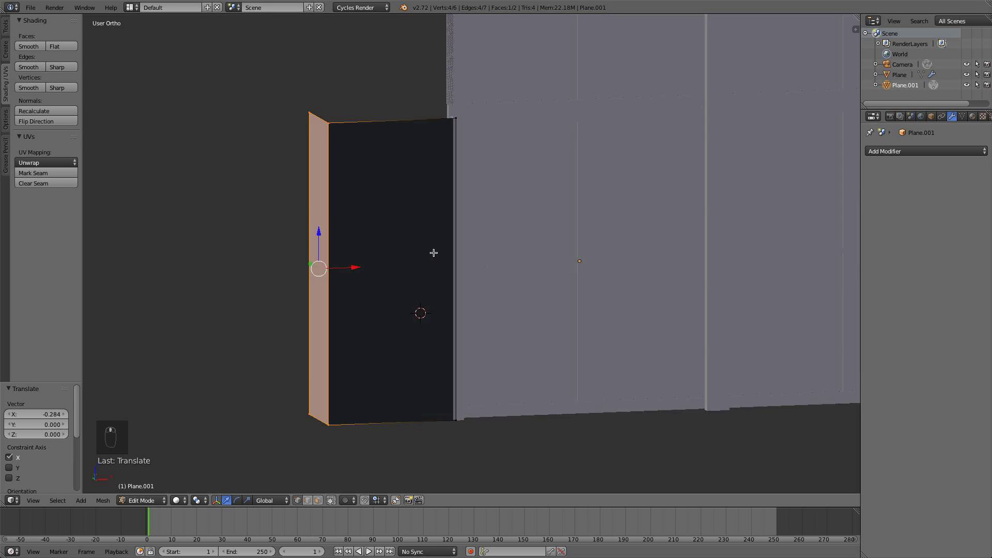
Inset the corner strip's front face with a thickness of about 0.274
middle_click_drag(433, 253, 398, 426)
key("a")
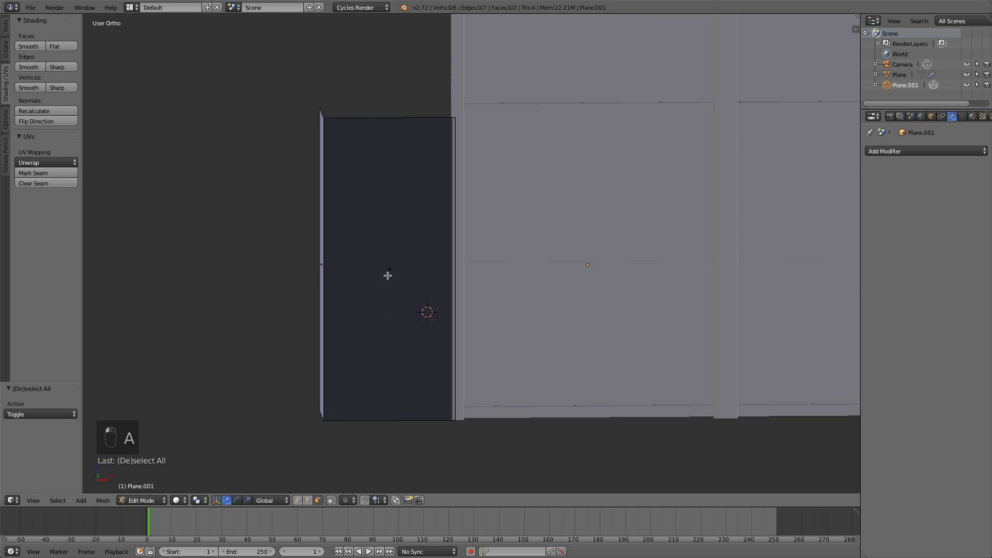
right_click(387, 275)
middle_click_drag(396, 226, 367, 190)
middle_click_drag(395, 231, 479, 244)
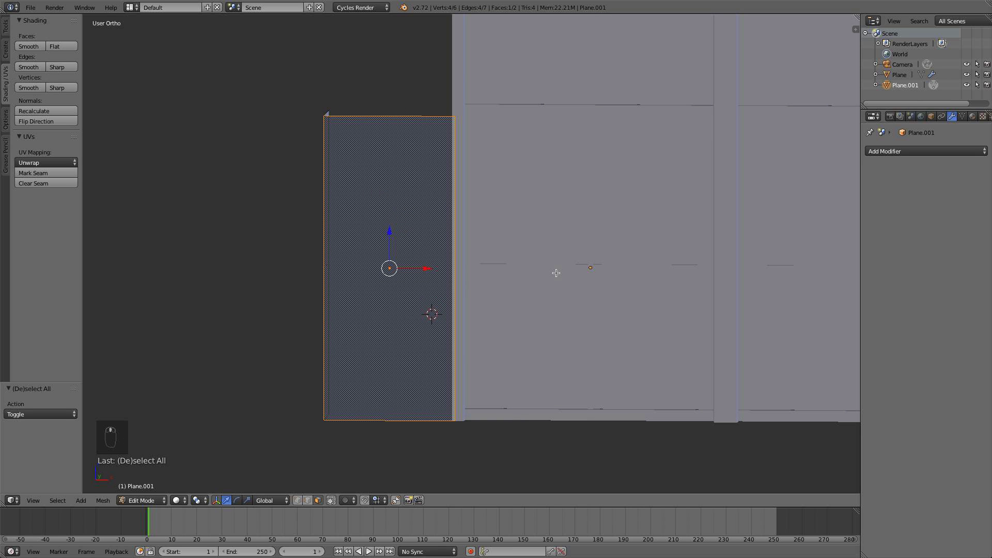
key("i")
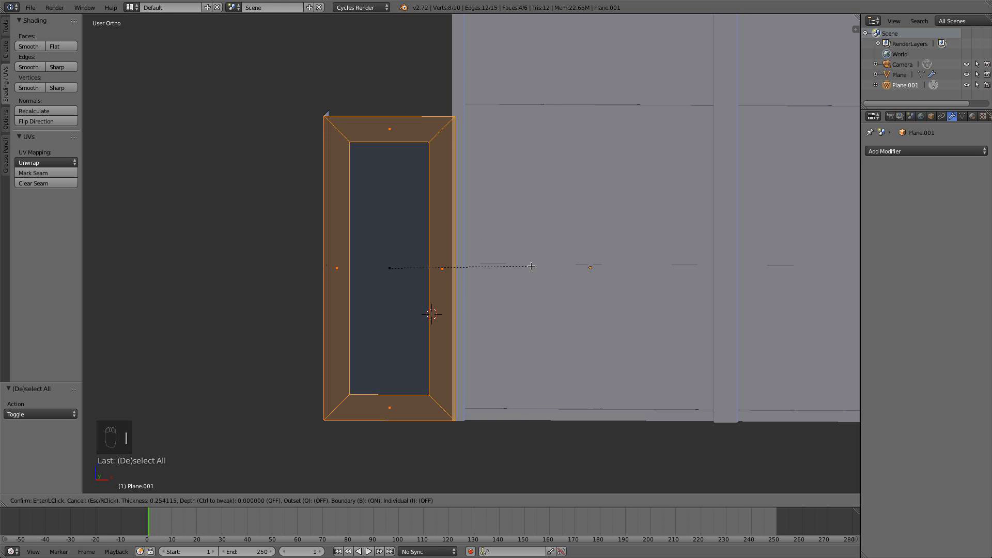
left_click(529, 265)
middle_click_drag(523, 265, 479, 280)
Move the inset inner face 0.113 units outward along X and scale it down to 0.896
right_click(417, 277)
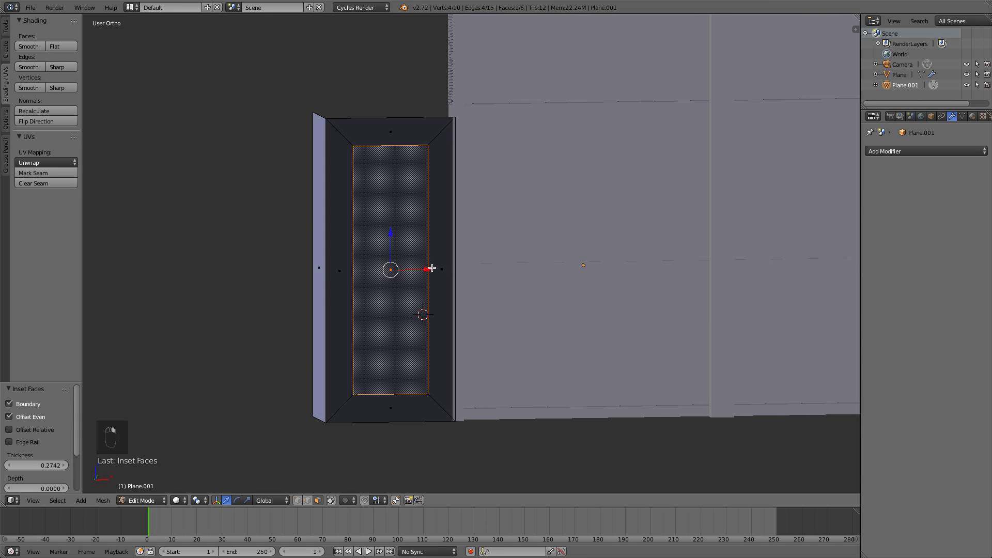
left_click_drag(432, 267, 421, 268)
left_click(419, 269)
middle_click_drag(419, 268, 458, 257)
scroll(417, 294, "down", 4)
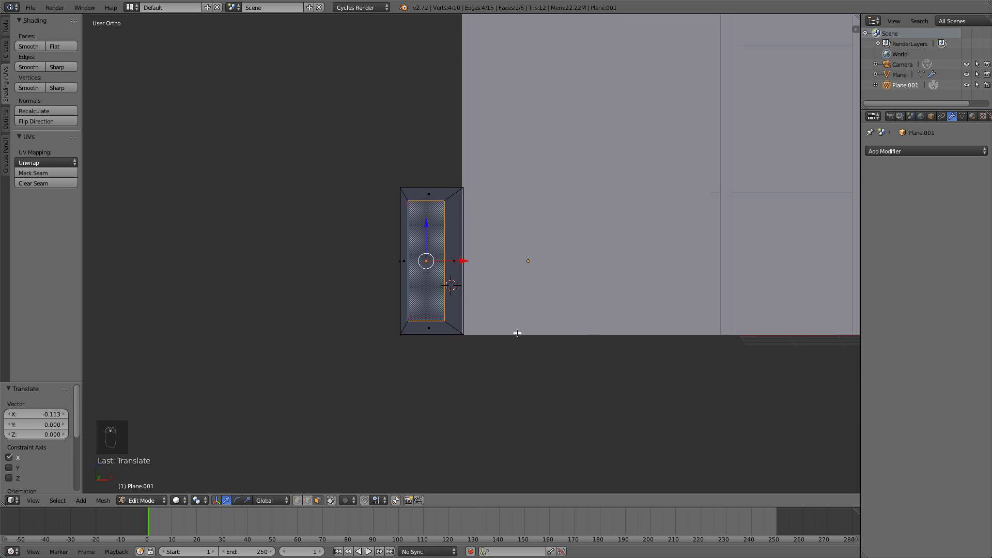
key("s")
left_click(506, 325)
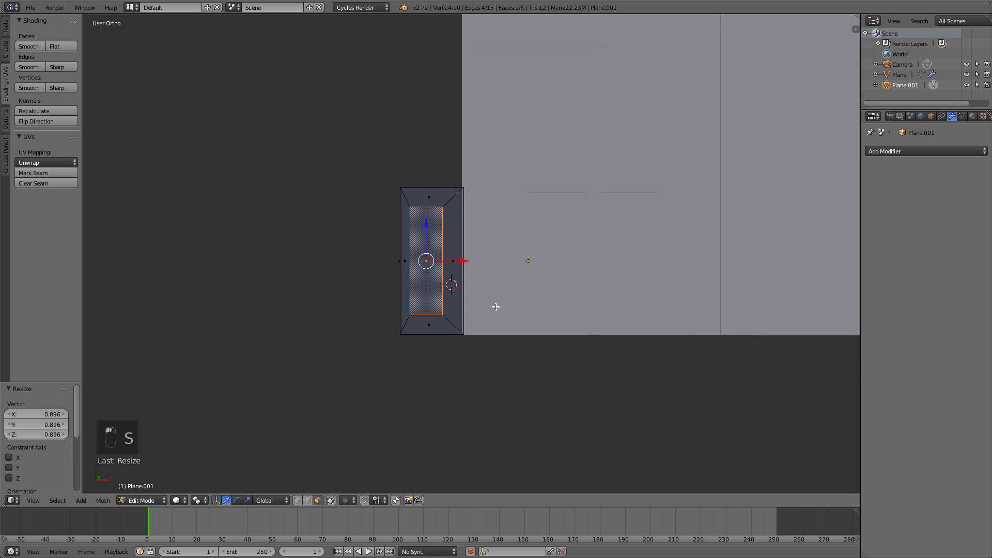
Scale the entire corner strip taller along Z, and enlarge it uniformly by 1.077
key("a")
key("Tab")
key("Tab")
key("a")
key("a")
key("a")
scroll(490, 311, "up", 2)
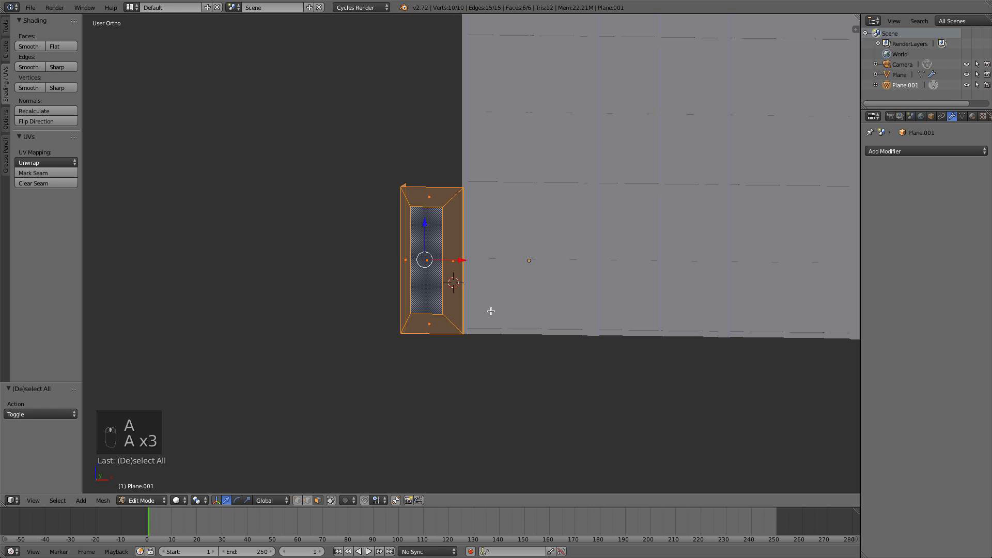
key("KP_1")
scroll(504, 315, "up", 3)
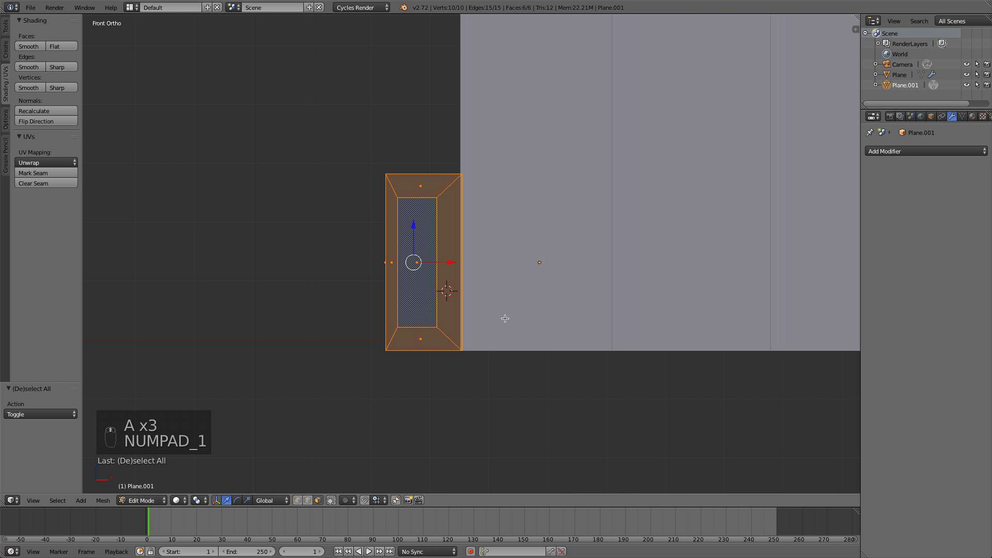
key("s")
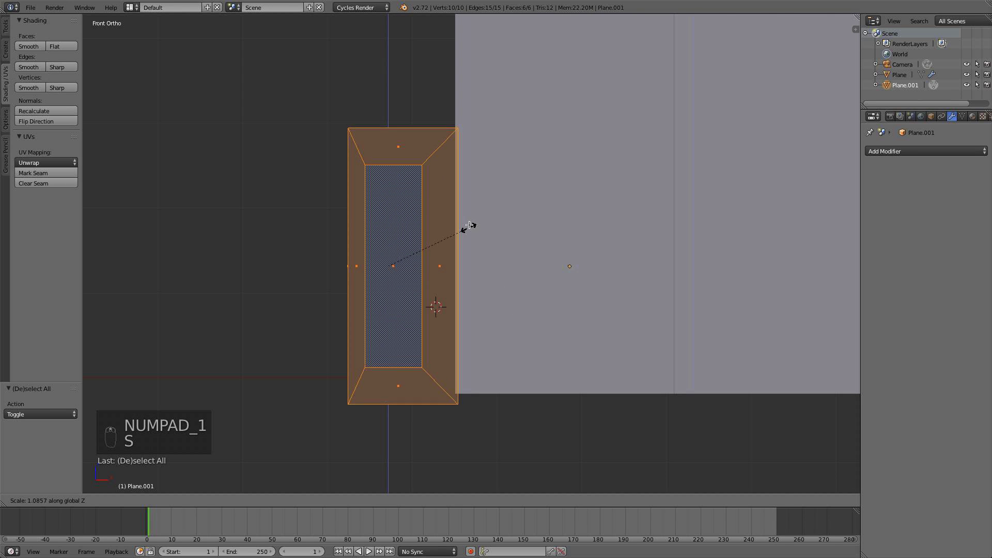
left_click(469, 217)
key("s")
left_click(548, 292)
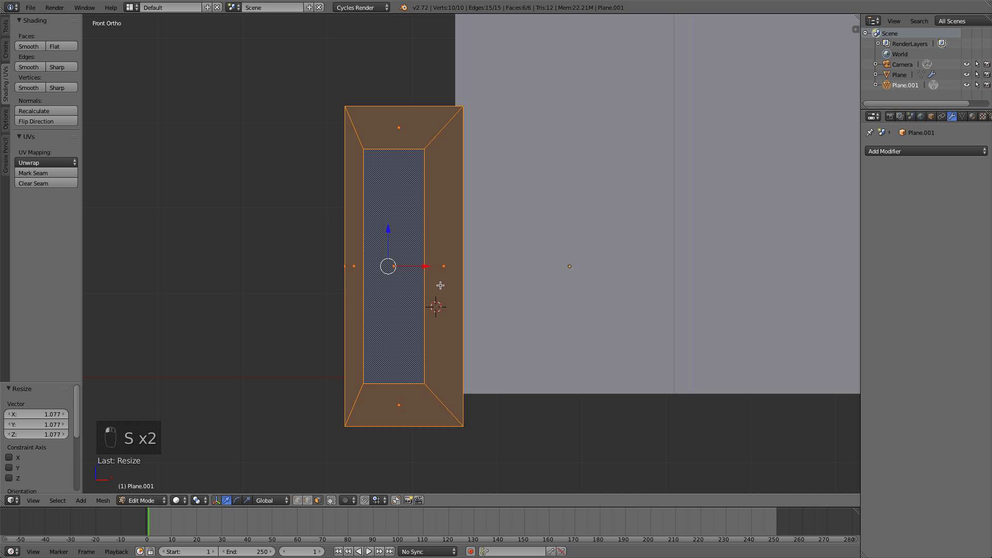
Move the strip 0.073 units outward along X and raise it until its base aligns with the facade's base
left_click_drag(426, 268, 420, 265)
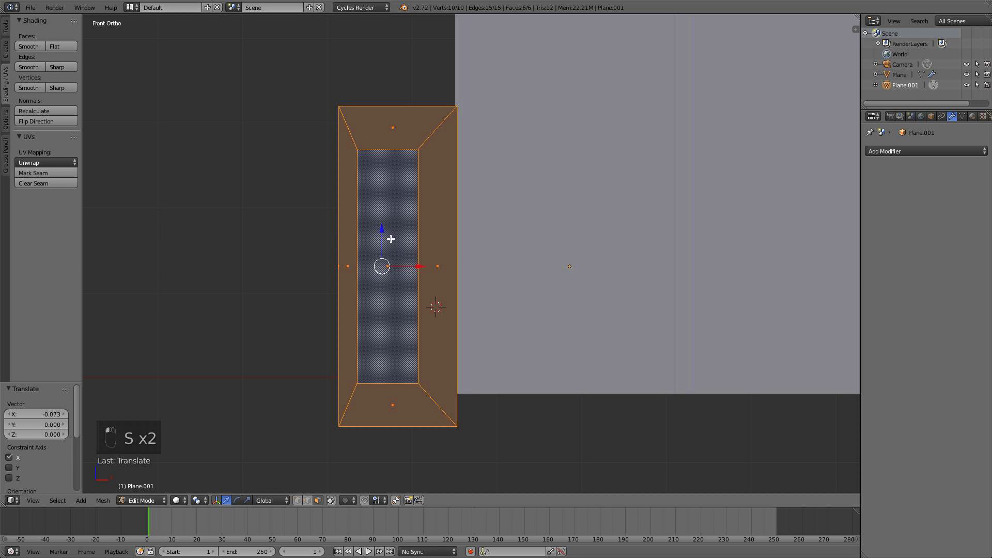
left_click_drag(383, 230, 385, 196)
key("a")
key("Tab")
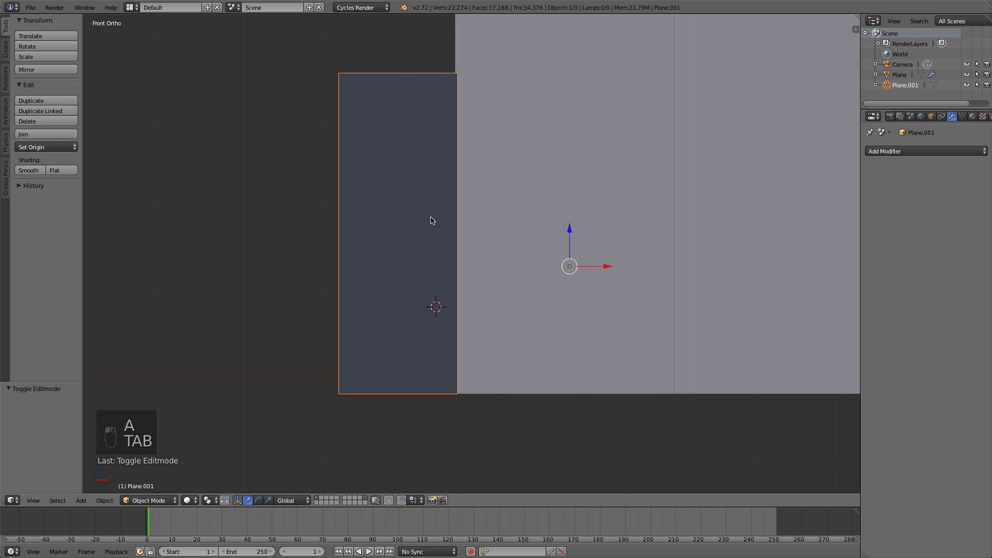
middle_click_drag(432, 219, 475, 273)
left_click_drag(520, 200, 514, 197)
middle_click_drag(514, 196, 427, 148)
Extrude the strip's inner front face and recess it 0.055 units along Y
key("Tab")
right_click(406, 229)
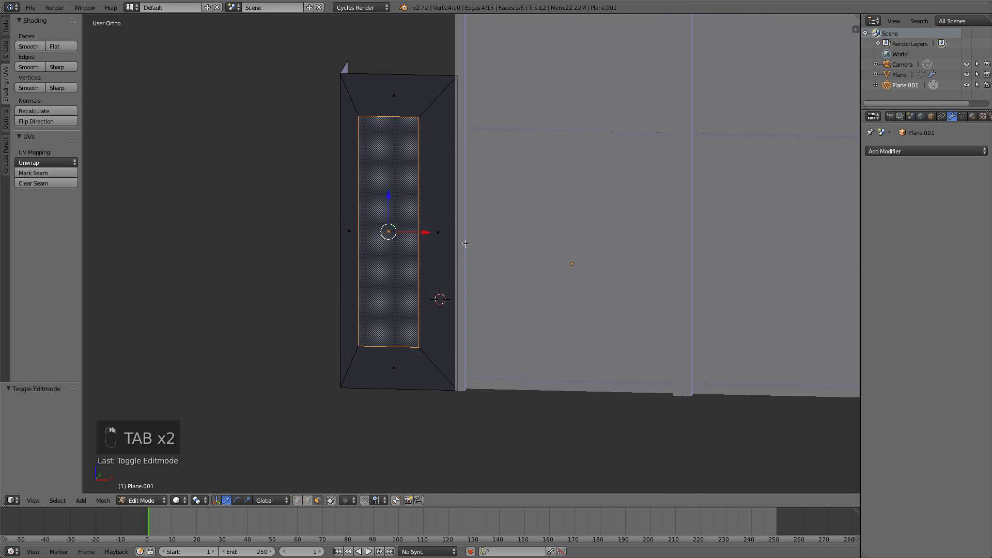
middle_click_drag(465, 239, 519, 240)
scroll(488, 250, "up", 3)
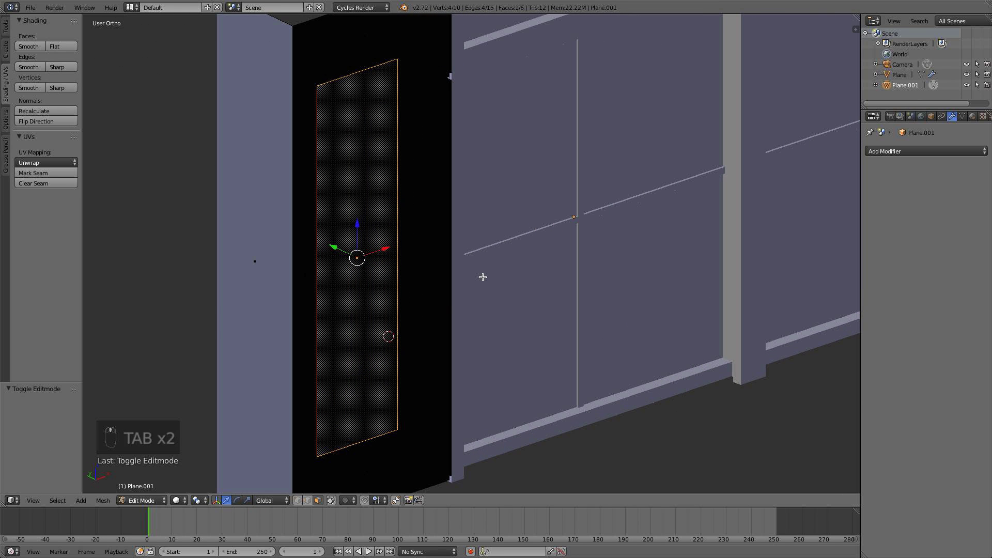
key("e")
right_click(349, 251)
left_click_drag(333, 248, 336, 247)
middle_click_drag(335, 247, 399, 272)
Try separating the recessed inner face into its own object
key("p")
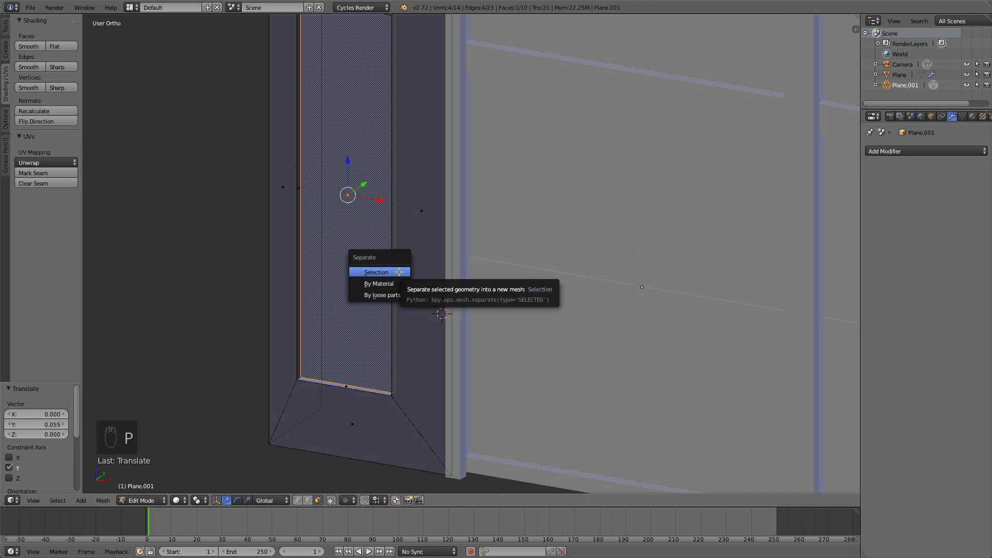
left_click(399, 270)
key("super+z")
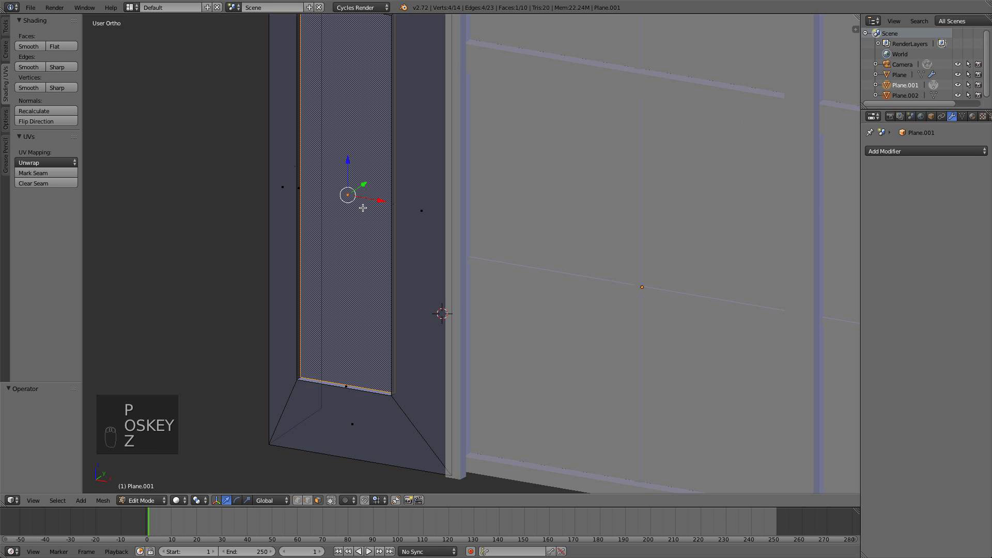
Split the recessed inner face from the surrounding strip while keeping it in the same object
key("y")
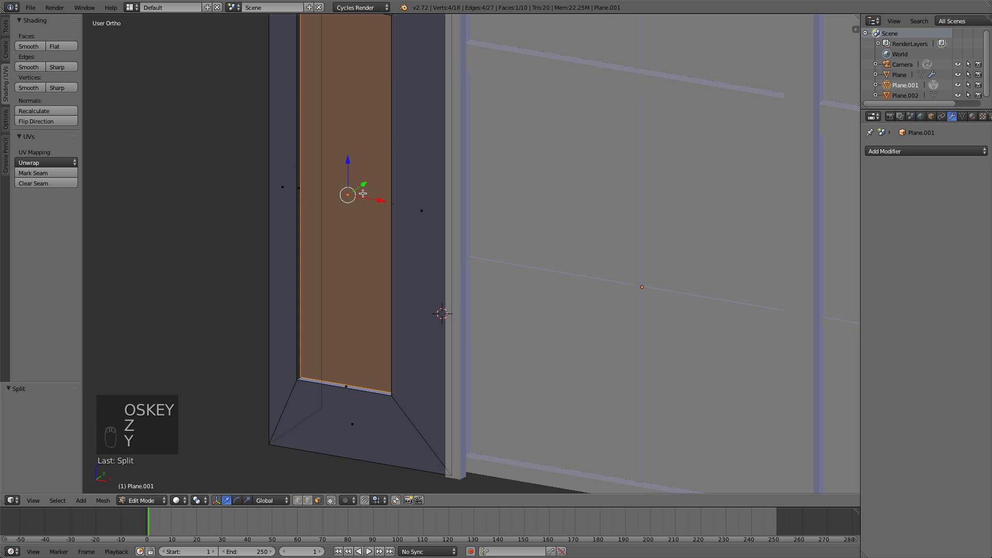
key("g")
right_click(420, 218)
middle_click_drag(383, 231, 394, 245)
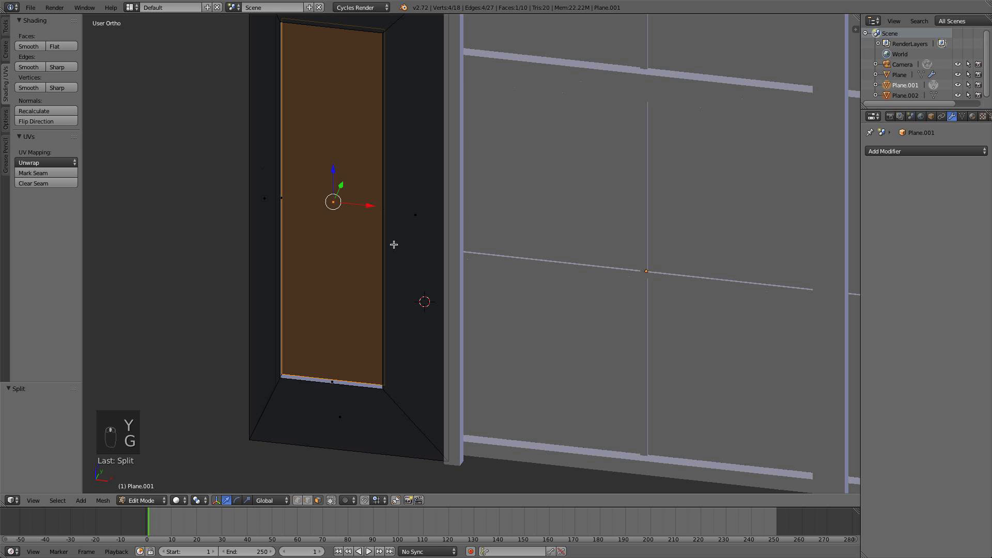
Delete the leftover separated panel object Plane.002
key("Tab")
scroll(362, 243, "down", 3)
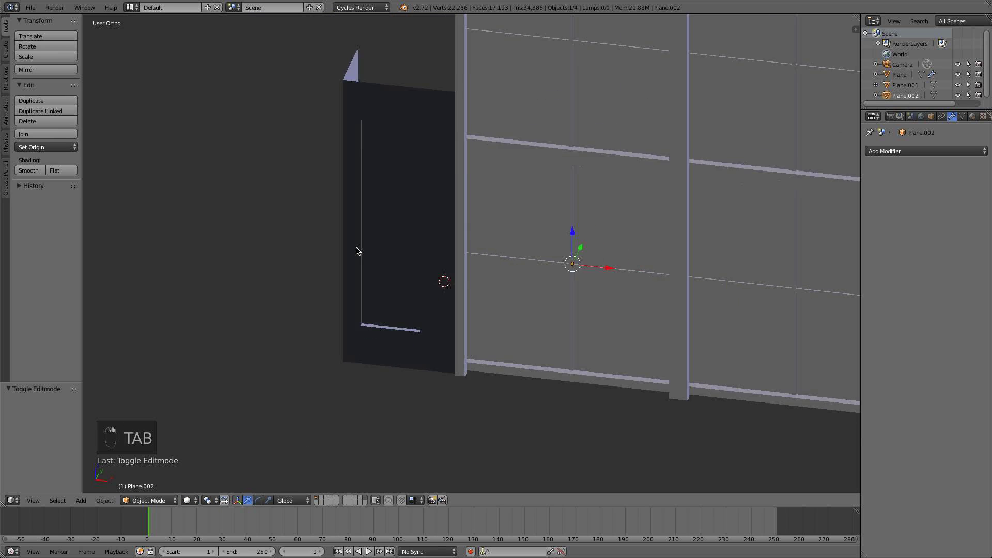
key("z")
key("z")
key("x")
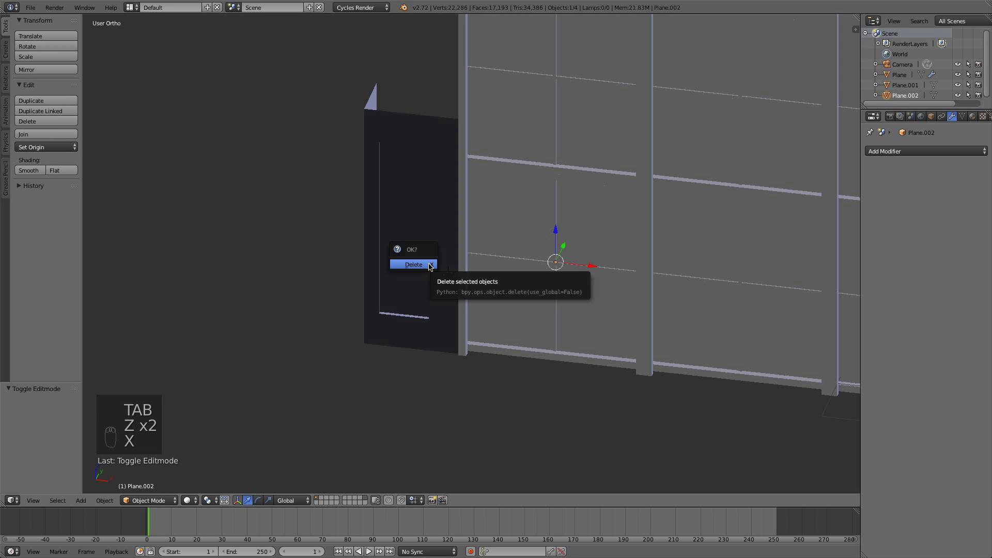
left_click(429, 265)
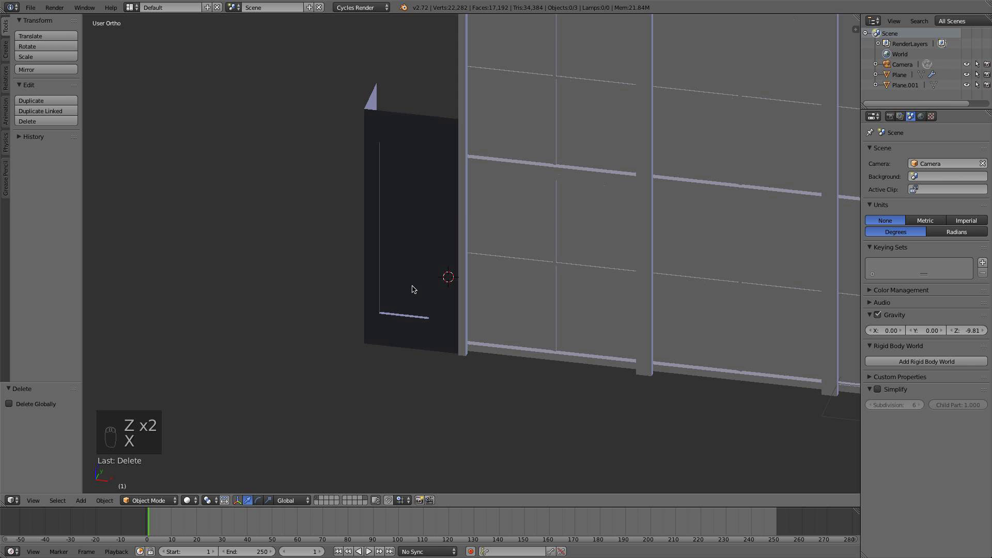
Reopen the corner strip's mesh for editing and try sliding its split-off panel along X
key("z")
key("z")
key("Tab")
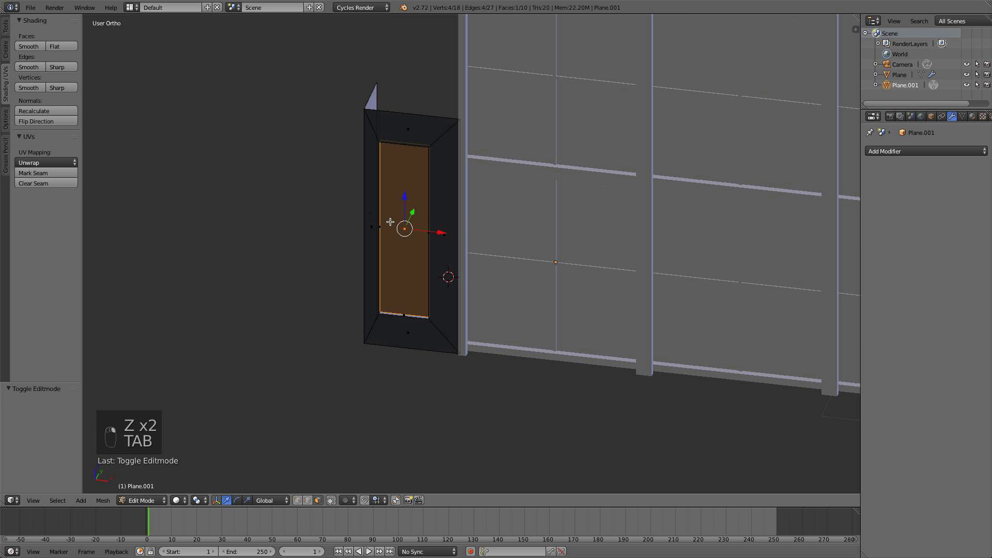
left_click_drag(440, 231, 486, 232)
right_click(486, 233)
middle_click_drag(485, 233, 449, 253)
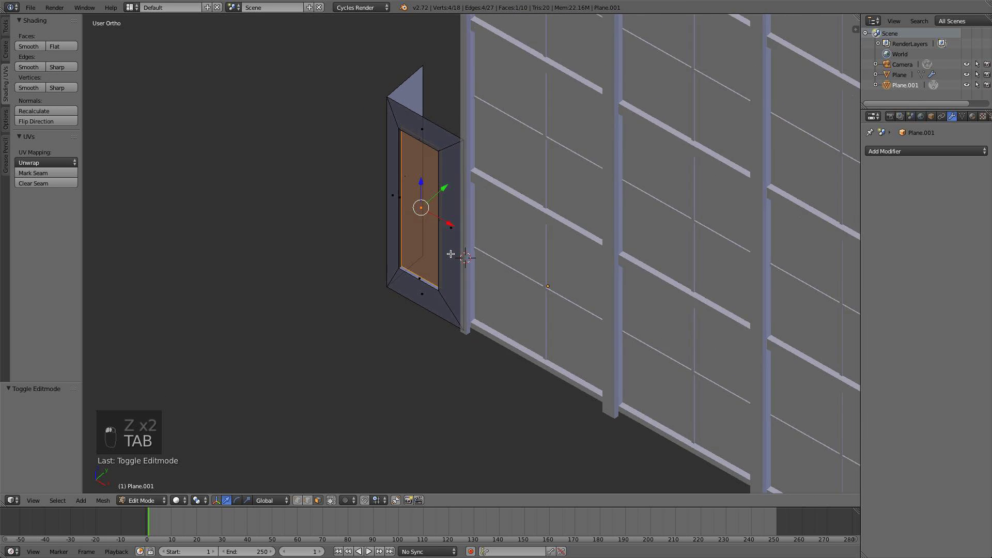
Extrude the split-off panel about 0.017 units along Y inside the strip's recess
scroll(422, 178, "up", 4)
middle_click_drag(421, 175, 444, 298, "shift")
scroll(442, 292, "up", 2)
key("e")
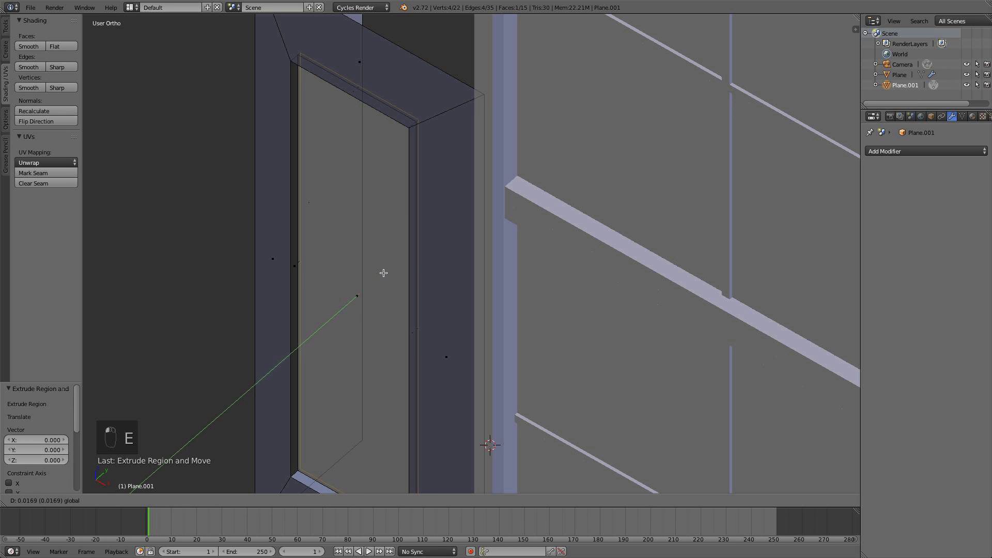
left_click(384, 273)
key("z")
key("a")
key("Tab")
key("z")
scroll(385, 275, "down", 4)
middle_click_drag(385, 275, 442, 226)
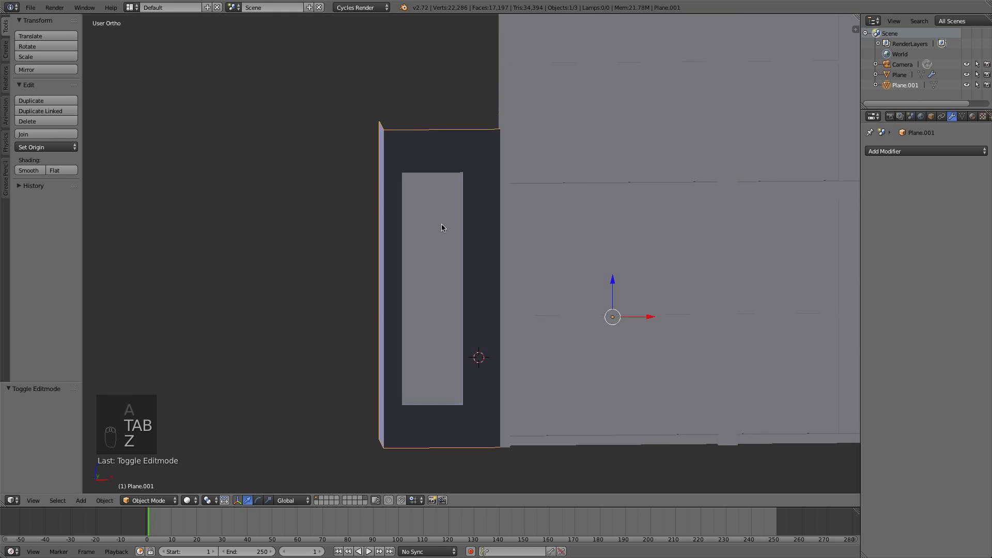
Move the strip's outer side and the panel opening's outer edge outward along X, widening both
key("KP_1")
scroll(451, 217, "down", 4)
key("Tab")
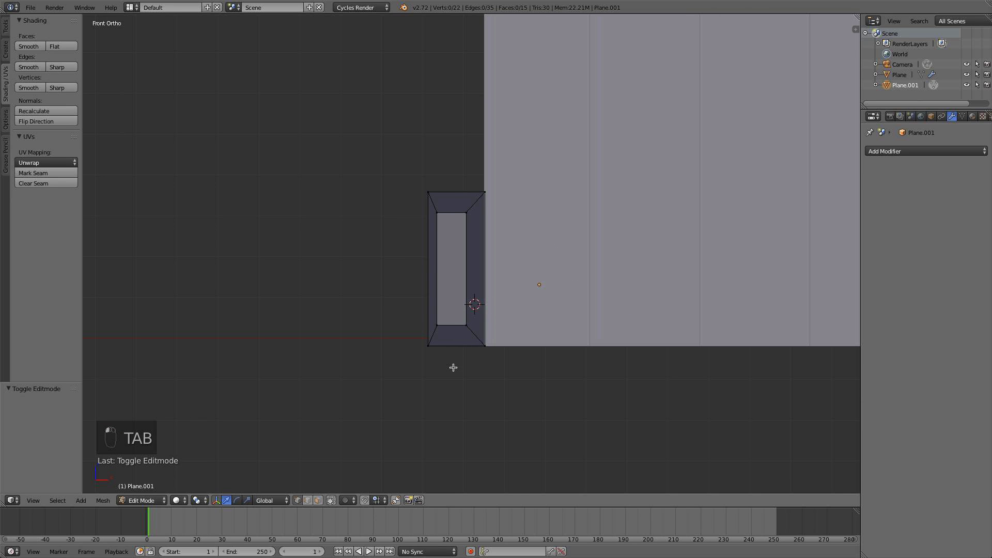
key("b")
key("b")
left_click_drag(454, 367, 343, 97)
left_click_drag(469, 269, 451, 270)
key("a")
key("Tab")
middle_click_drag(465, 269, 549, 258)
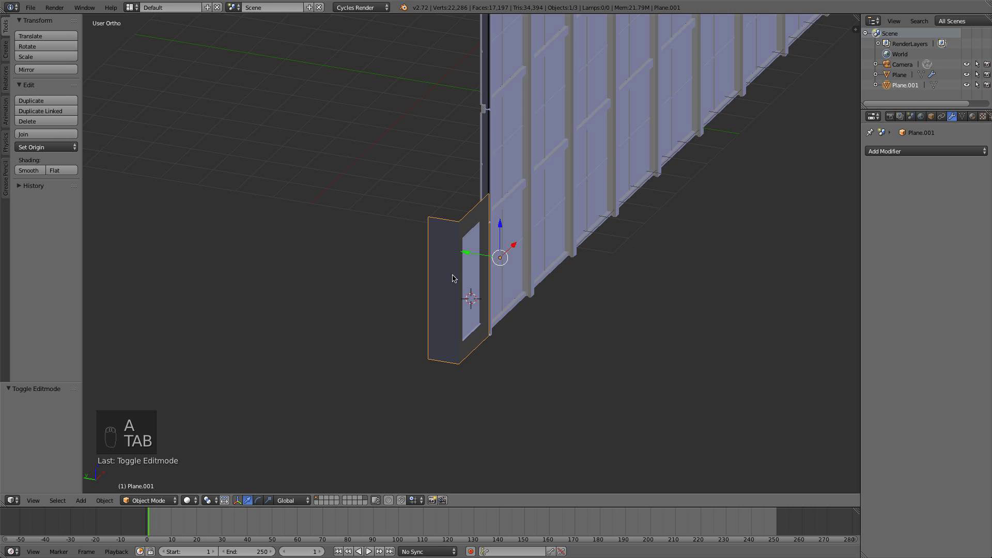
Move the corner strip's outer side together with its recessed panel outward along X, away from the window grid
middle_click_drag(453, 278, 363, 215)
key("KP_1")
key("KP_3")
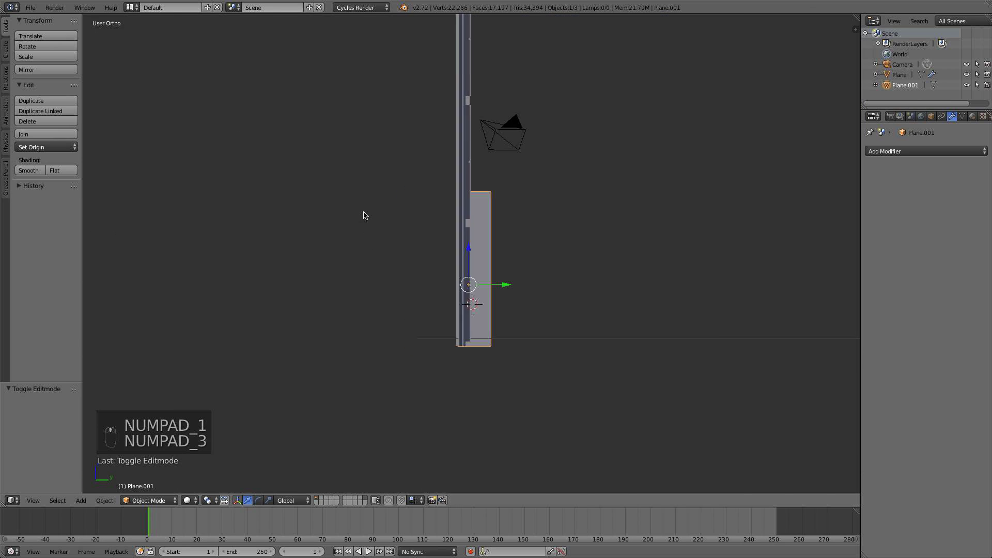
key("KP_1")
key("Tab")
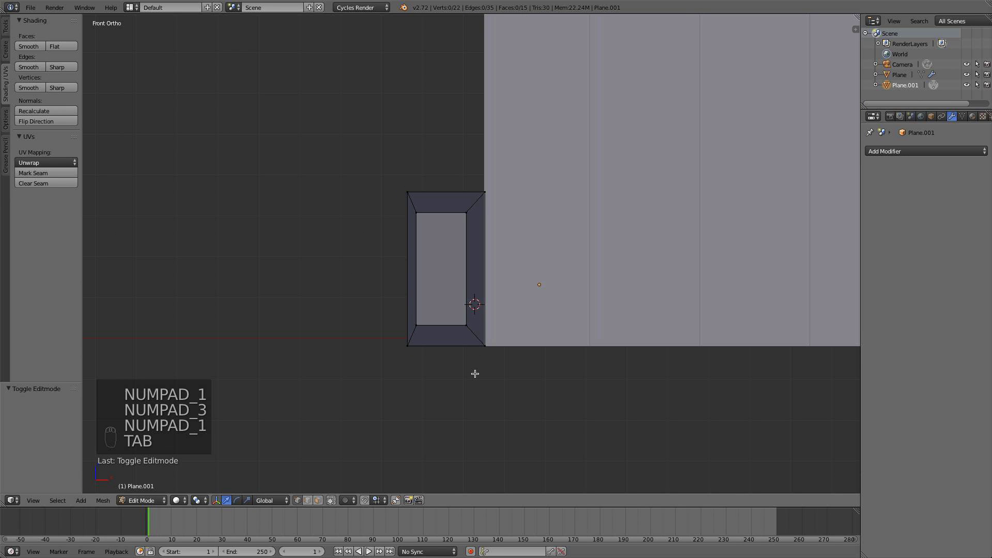
key("b")
left_click_drag(474, 374, 329, 134)
left_click_drag(469, 268, 458, 267)
key("a")
key("Tab")
Move the strip's edge nearest the grid about 0.496 units along negative X, leaving a gap beside the grid
scroll(471, 259, "down", 6)
middle_click_drag(472, 258, 481, 207)
scroll(501, 181, "up", 7)
key("Tab")
scroll(480, 226, "up", 2)
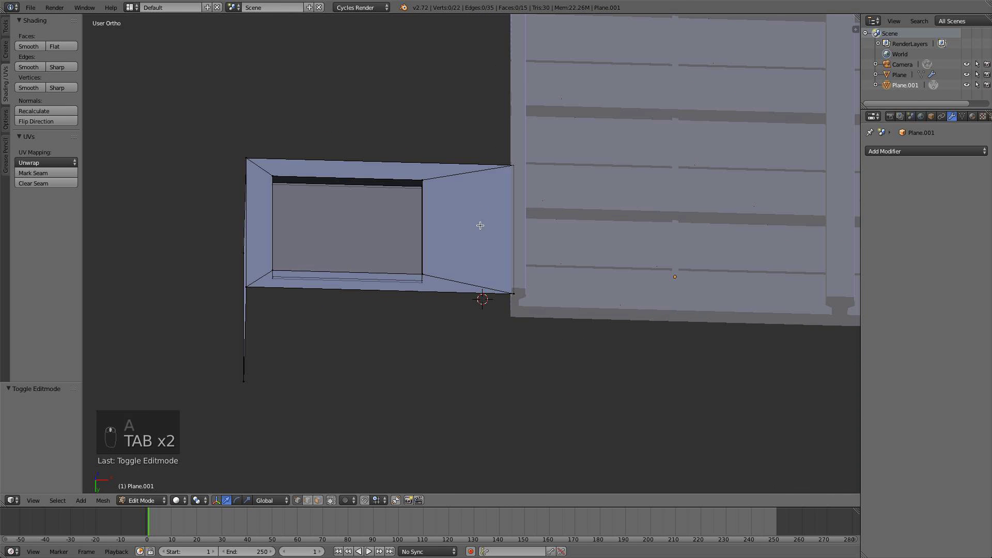
key("ctrl+r")
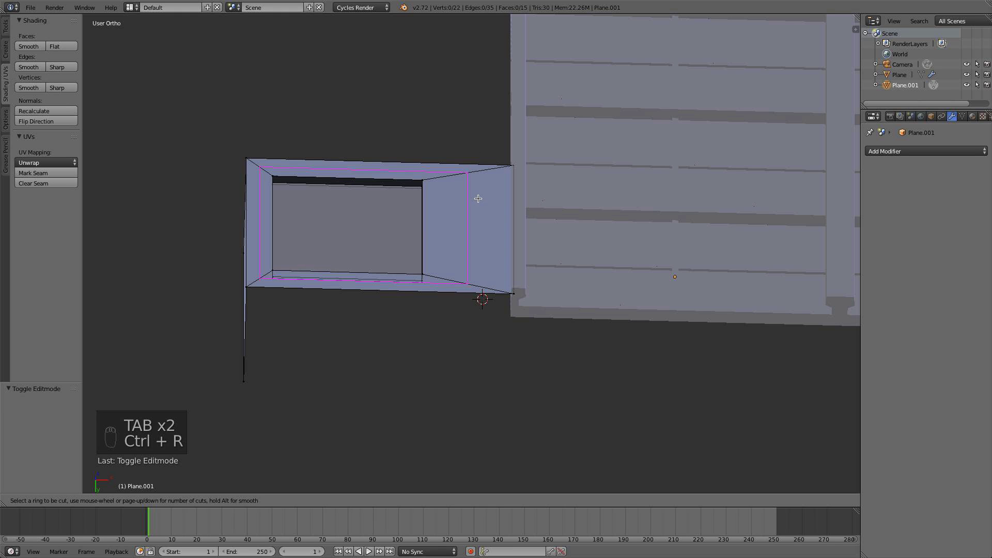
key("Escape")
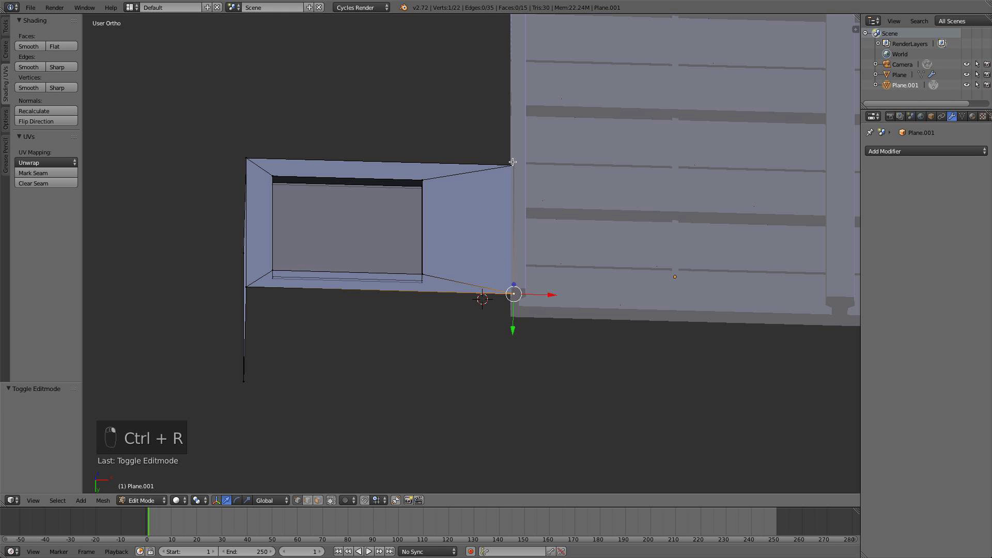
key("g")
key("x")
left_click(484, 228)
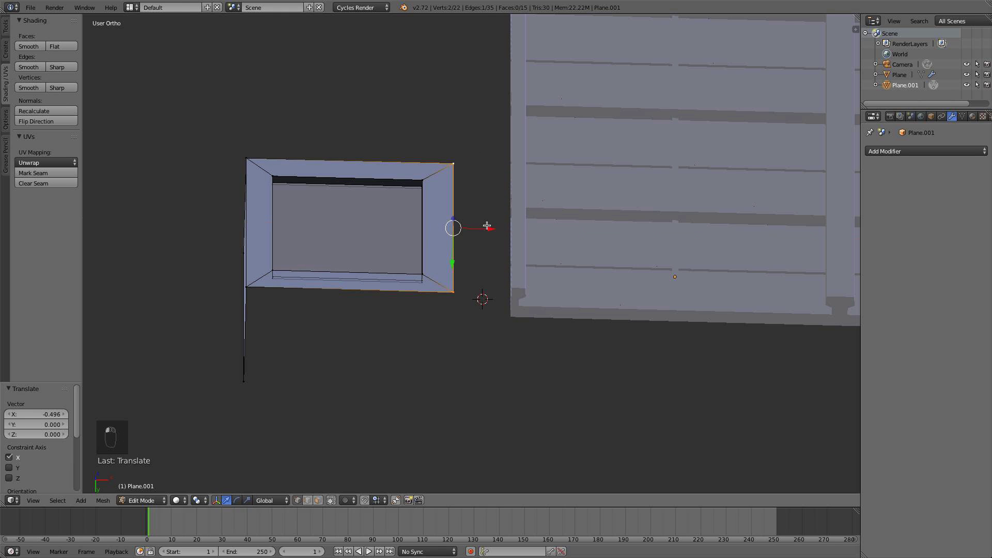
Extrude the strip's grid-side edge about 0.11 units along negative Y
middle_click_drag(484, 227, 507, 295)
key("KP_7")
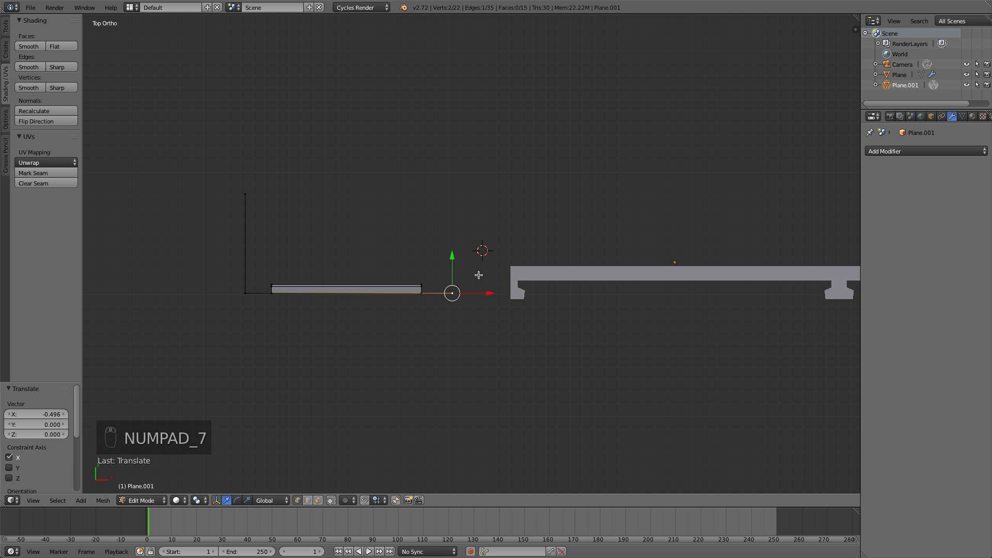
key("e")
left_click(478, 276)
left_click_drag(453, 256, 451, 264)
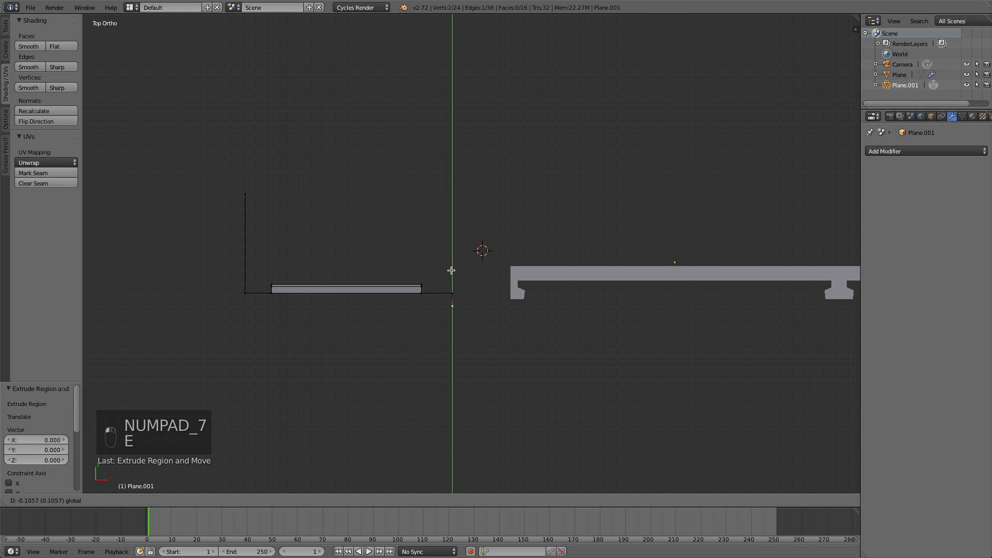
left_click(451, 271)
Extrude the stepped edge about 0.48 units along X to line up with the grid's side
scroll(475, 300, "up", 2)
key("e")
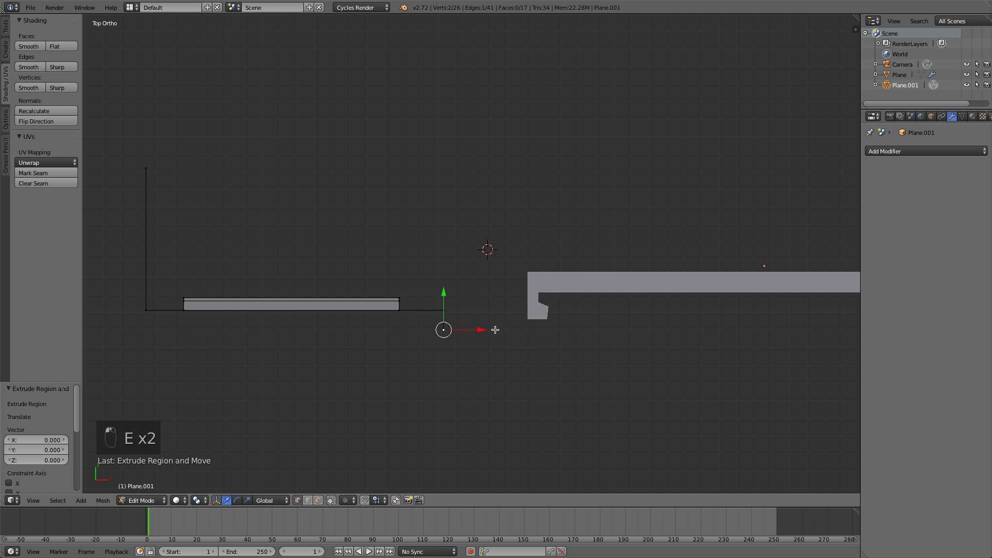
key("x")
left_click(566, 331)
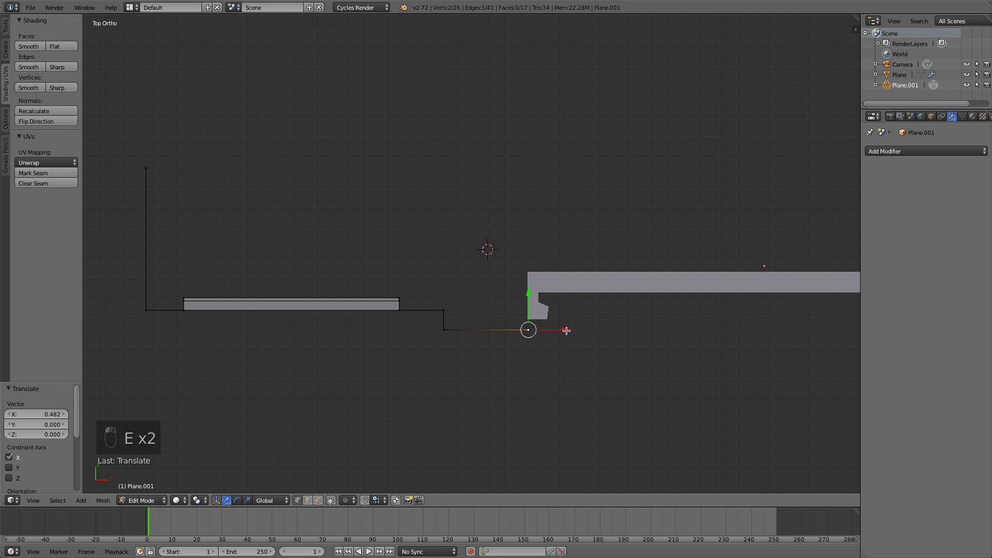
Extrude the end edge about 0.08 units along Y against the grid's frame and finish editing the strip
key("e")
right_click(566, 331)
left_click_drag(528, 299, 528, 292)
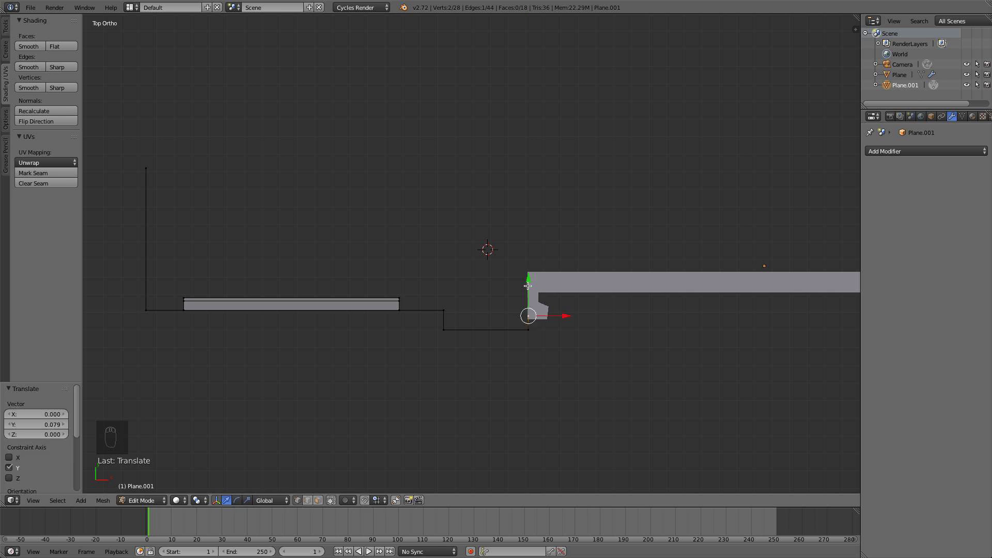
key("a")
key("Tab")
key("z")
middle_click_drag(562, 310, 558, 261)
key("z")
scroll(557, 261, "down", 8)
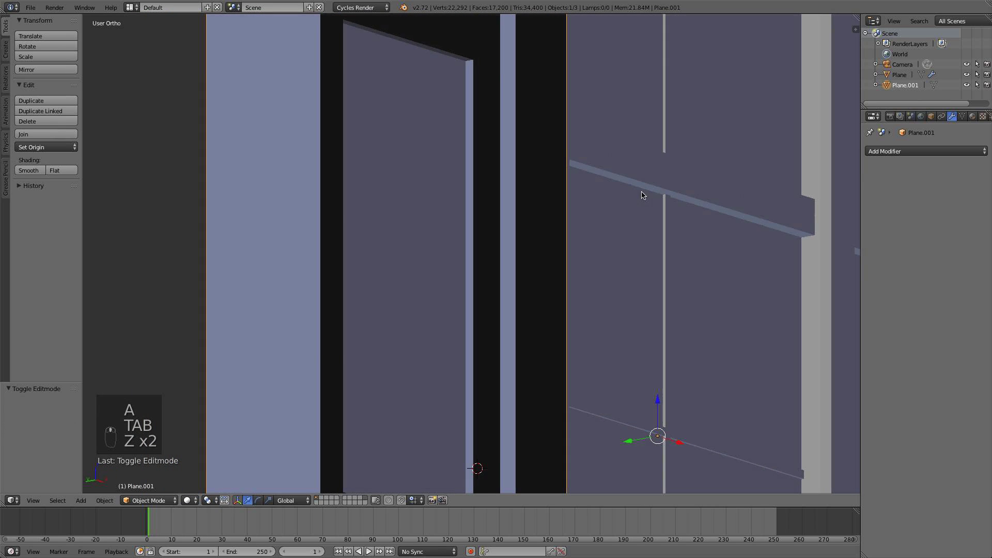
key("a")
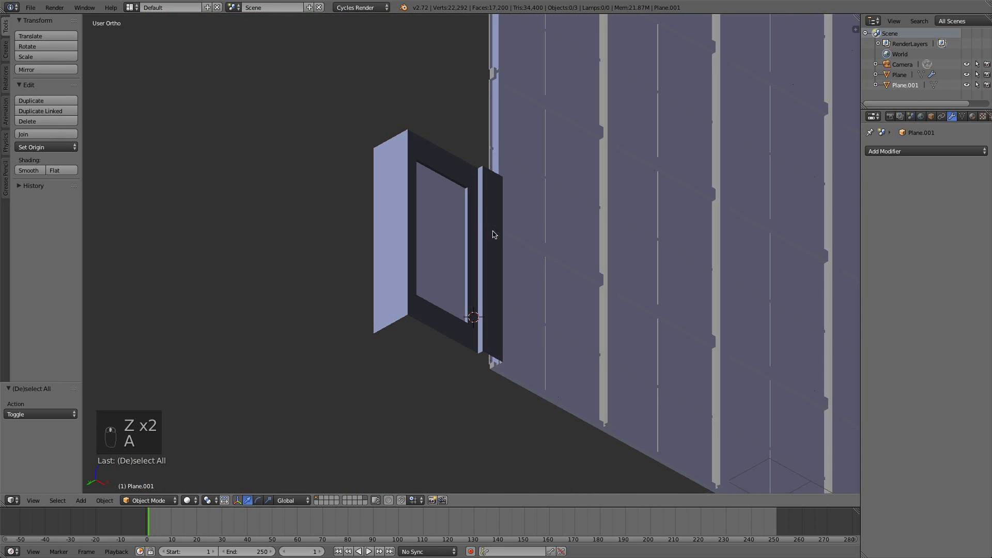
Add an Array modifier to the corner strip with a relative offset of 0 in X and 1 in Y
middle_click_drag(486, 234, 472, 307)
key("KP_1")
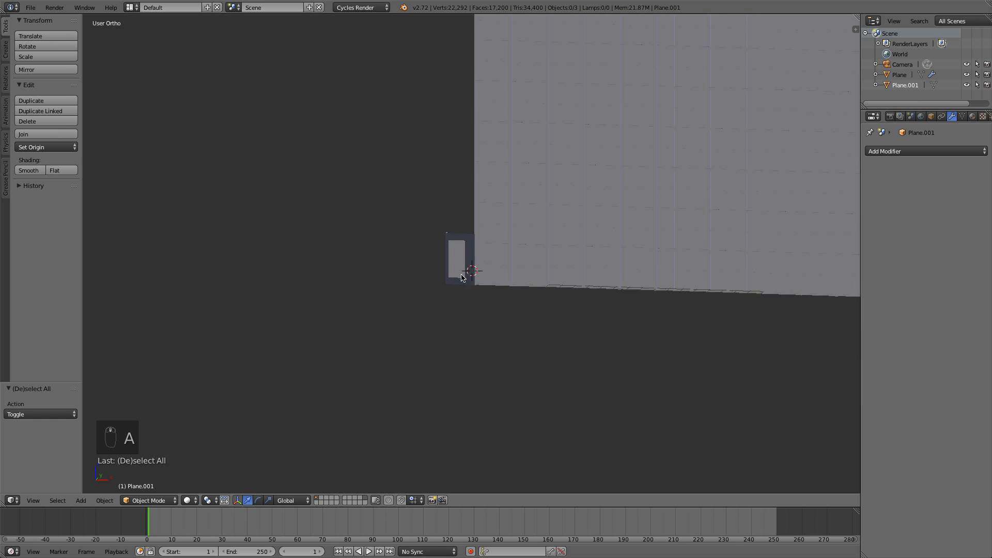
right_click(473, 273)
left_click(909, 152)
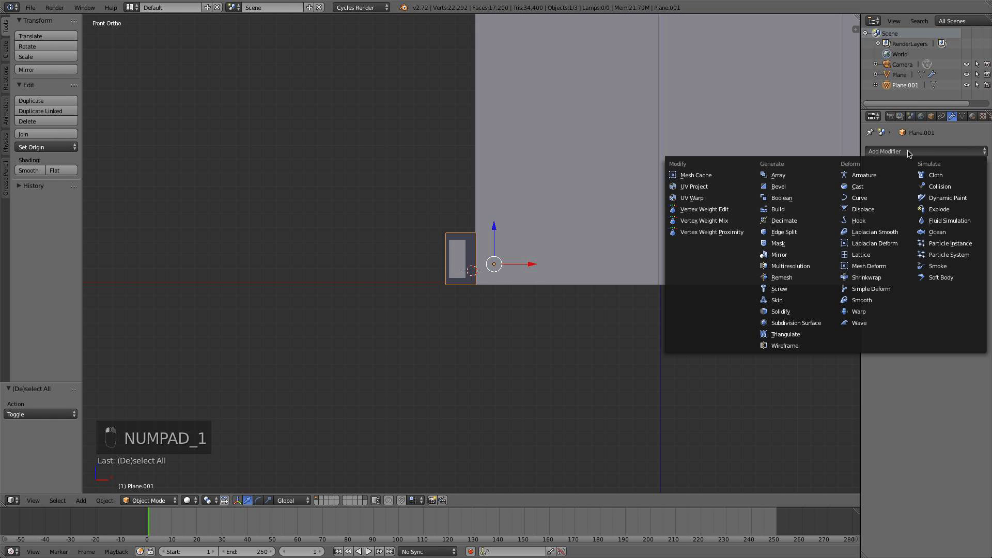
left_click(810, 176)
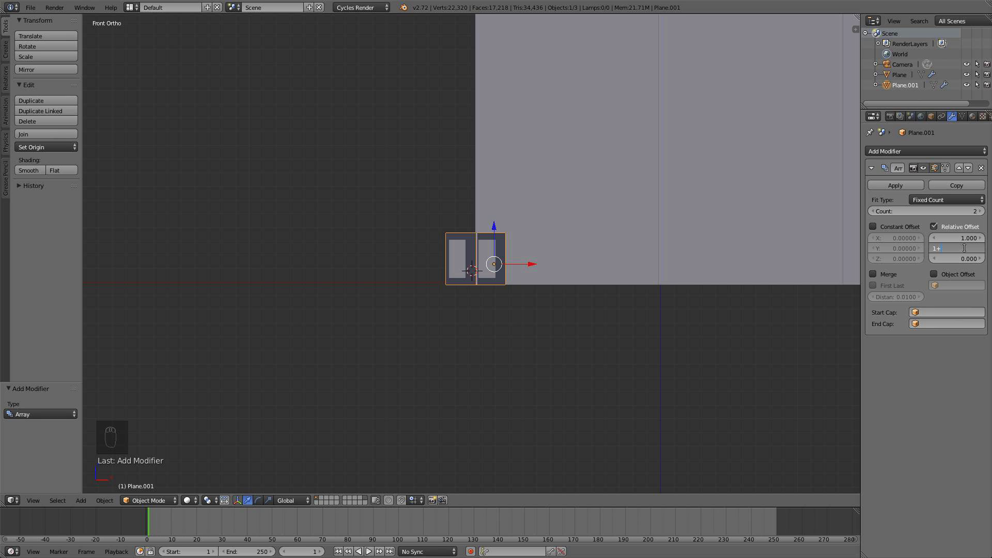
left_click(964, 248)
type("1")
key("Return")
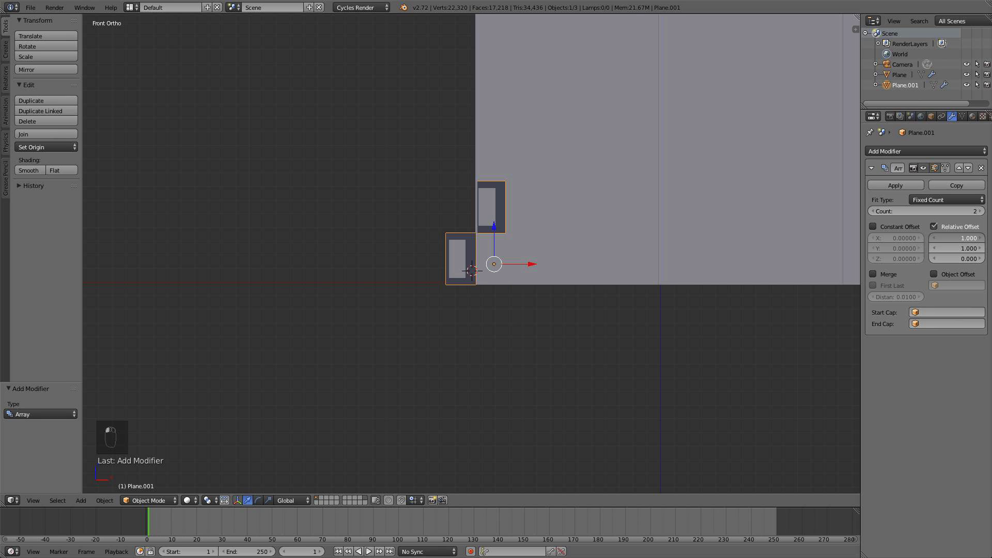
left_click(957, 238)
type("0")
key("Return")
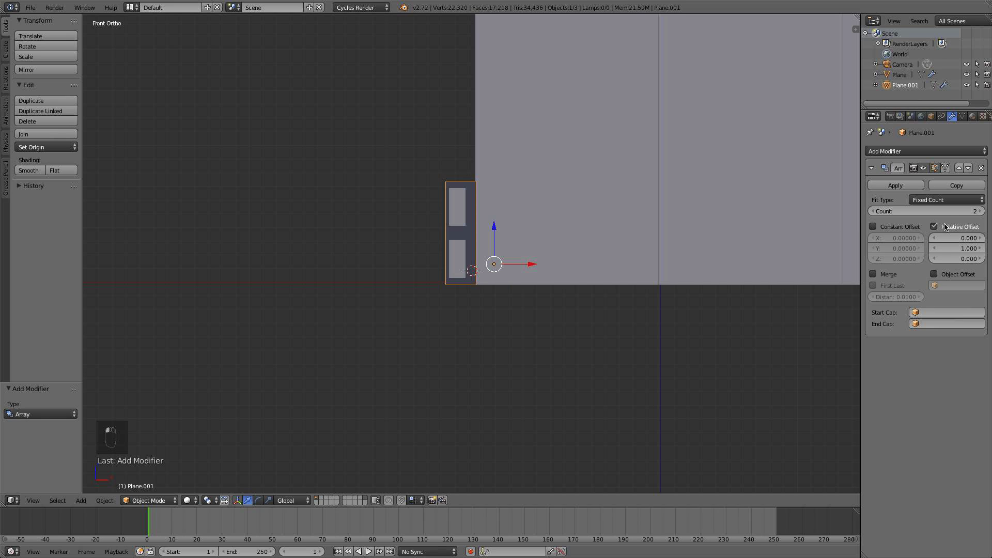
Raise the corner strip's array count to 5
left_click(979, 211)
left_click(979, 211)
left_click(979, 211)
scroll(520, 207, "down", 5)
middle_click_drag(519, 208, 538, 374, "shift")
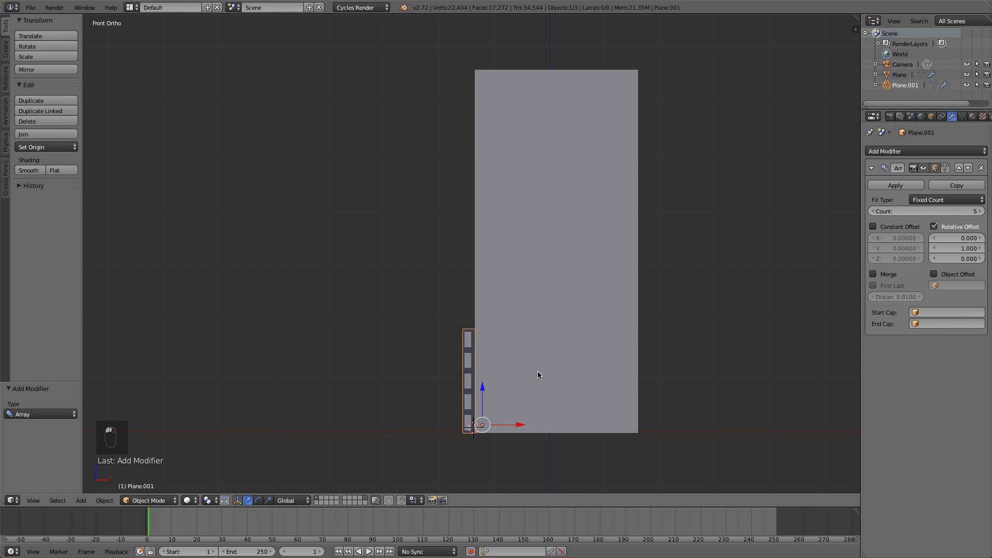
left_click(980, 248)
left_click(980, 248)
left_click(980, 248)
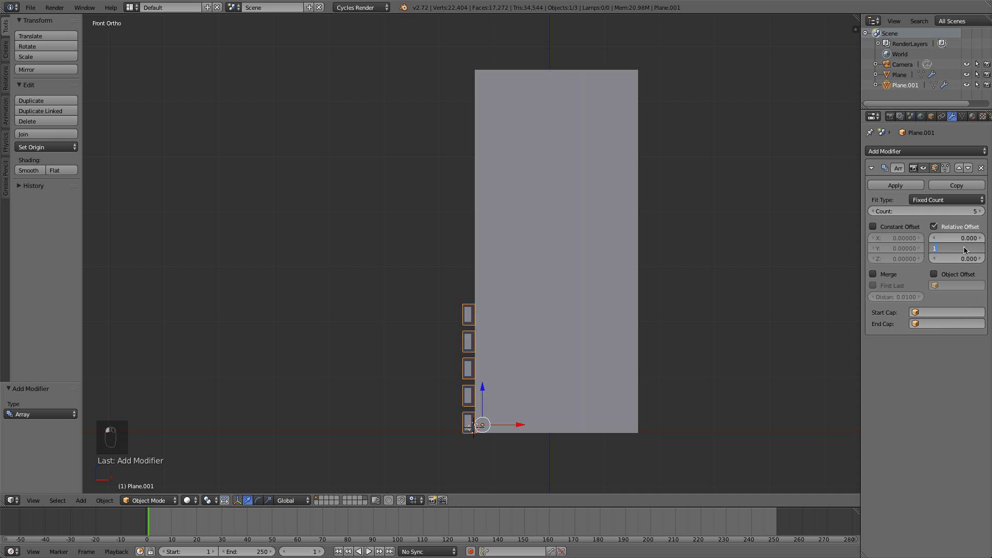
Set the strip's array count to 18 and scale the strip to about 0.97 to match the grid's height
left_click_drag(983, 206, 982, 209)
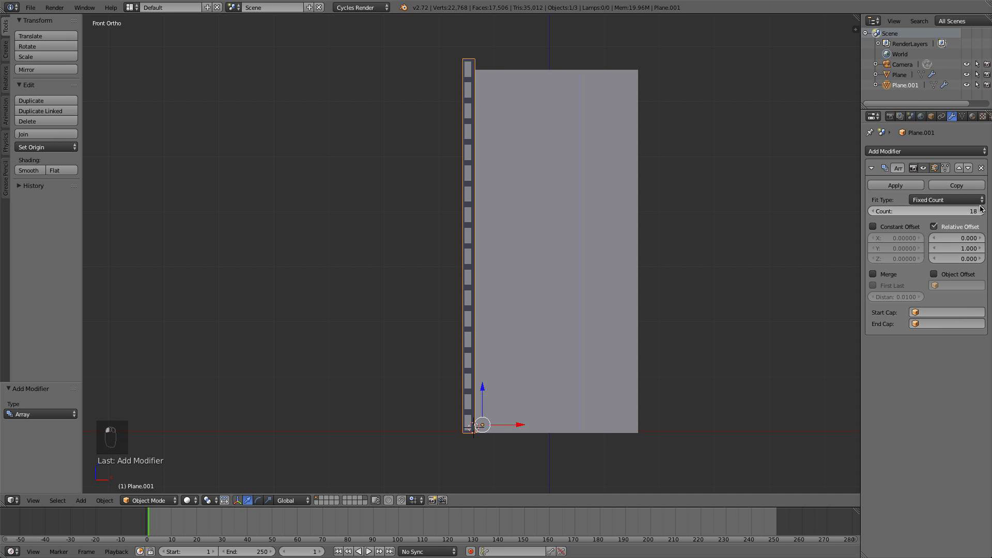
scroll(598, 330, "up", 1)
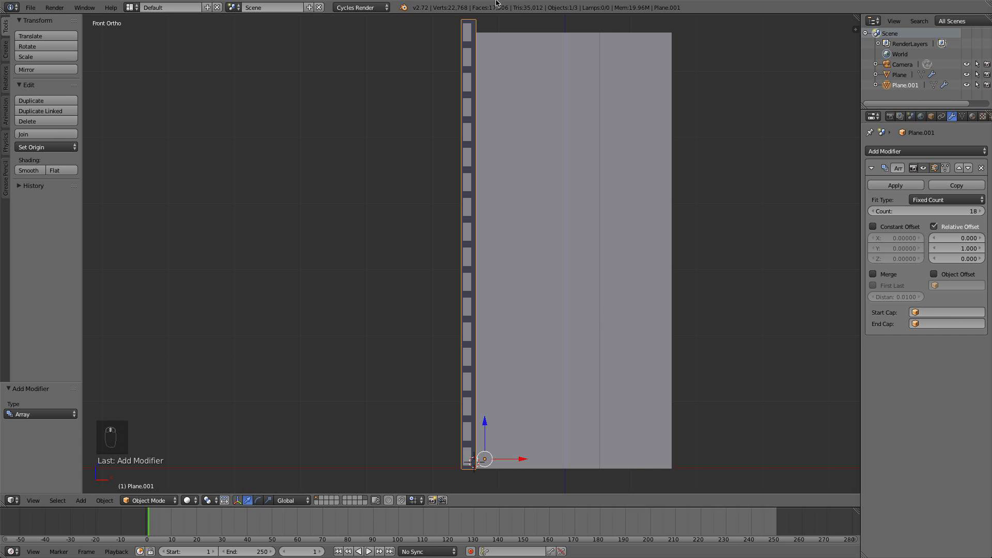
key("z")
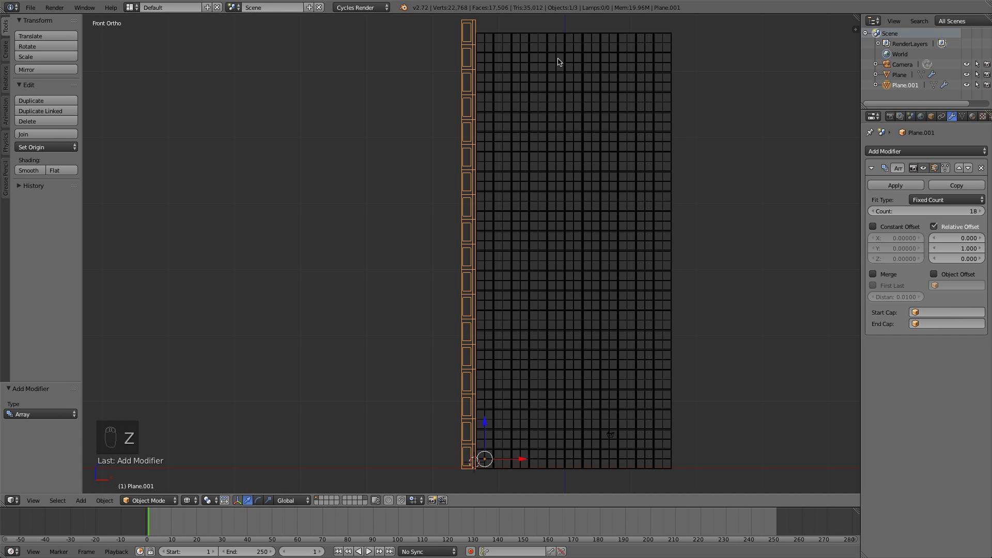
key("s")
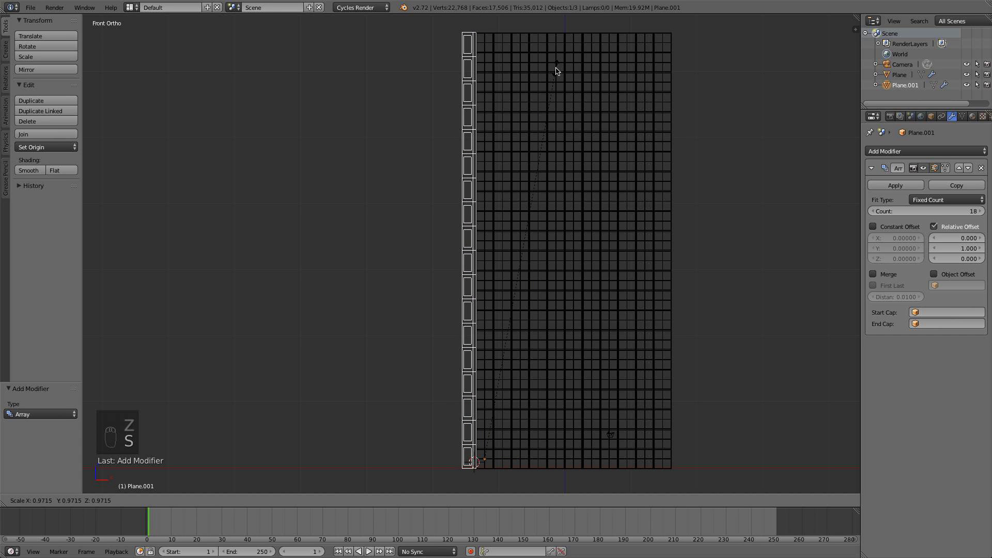
left_click(554, 78)
key("a")
key("z")
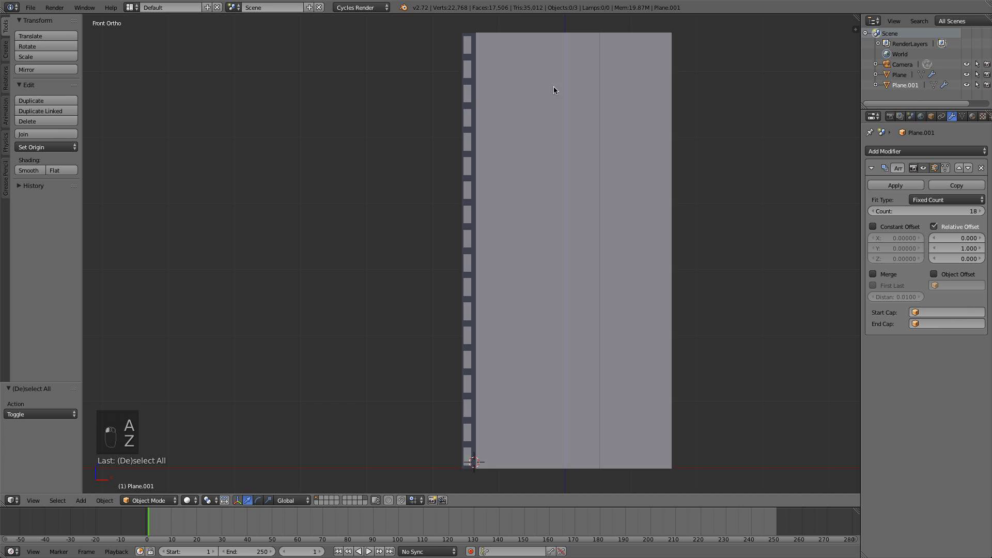
scroll(554, 85, "down", 3)
mouse_move(553, 88)
middle_mouse_down()
mouse_move(562, 125)
mouse_move(546, 159)
middle_mouse_up()
key("KP_7")
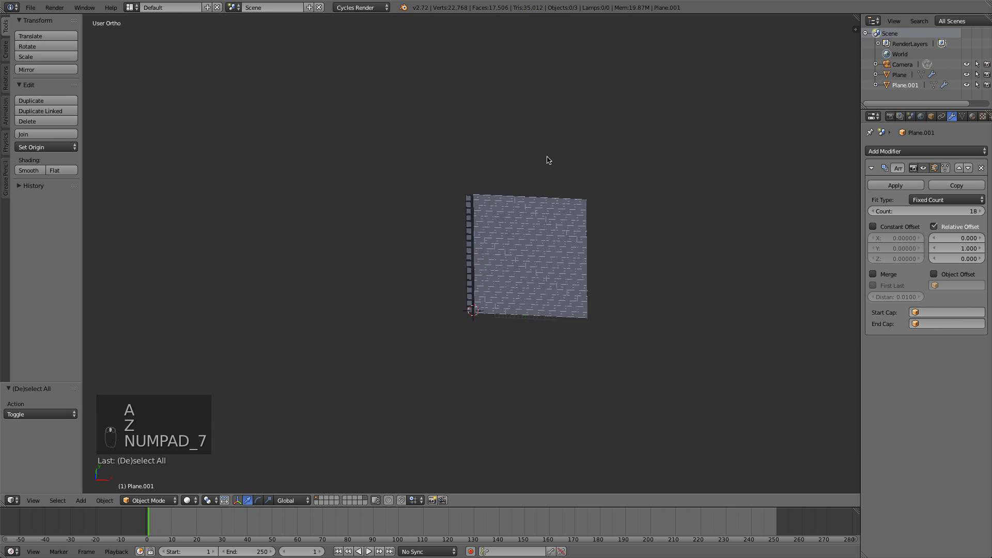
key("KP_1")
key("z")
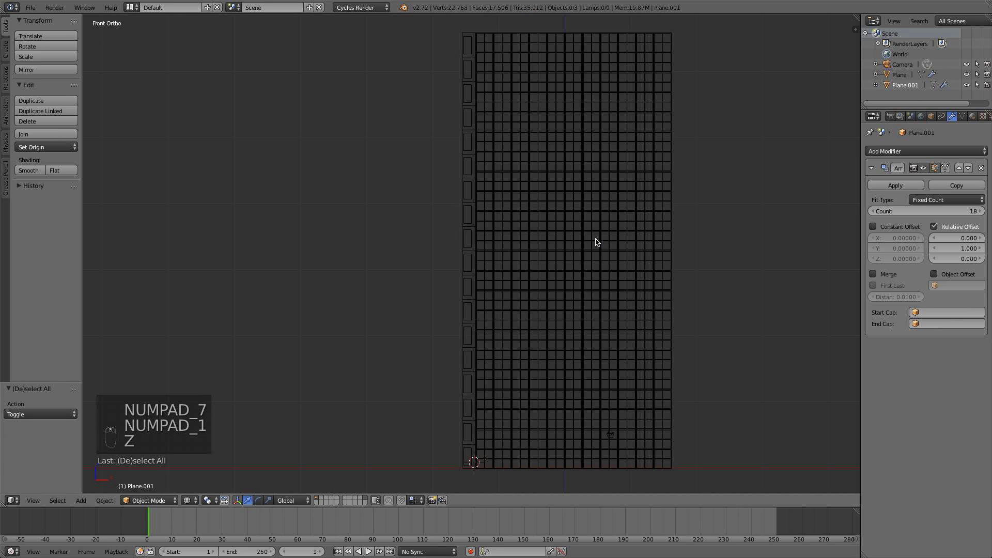
middle_click_drag(597, 238, 593, 234)
key("q")
key("a")
key("Tab")
key("z")
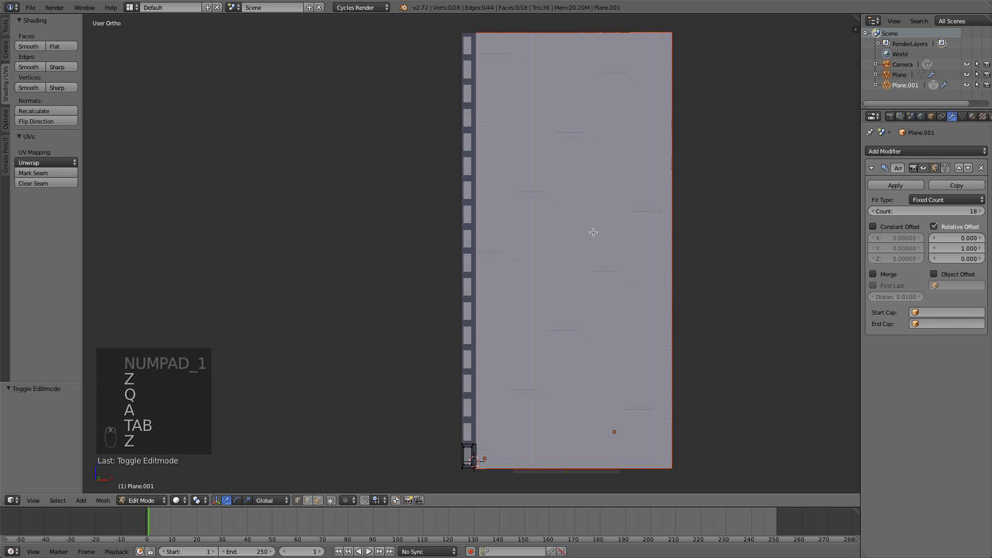
key("a")
key("Tab")
key("z")
key("z")
key("z")
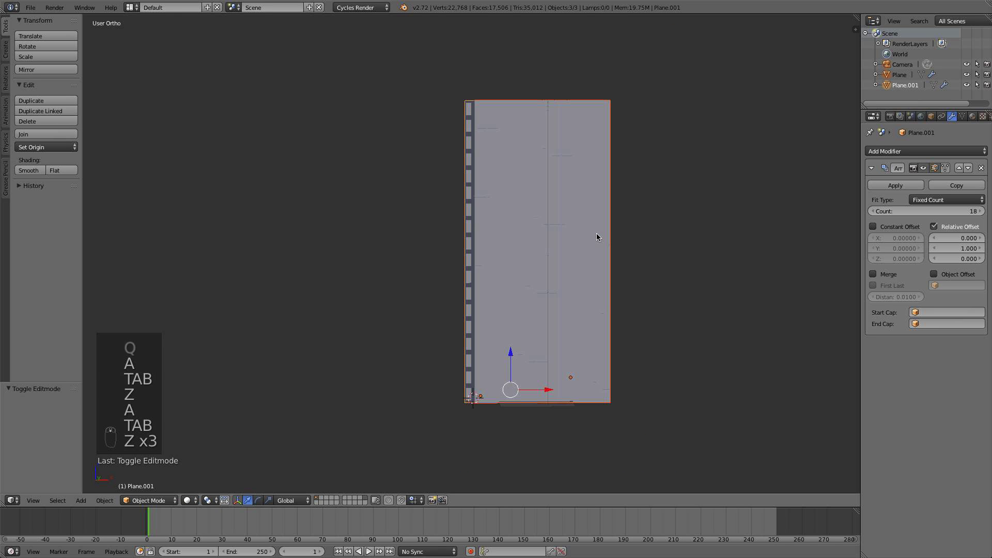
Move the camera away from the front of the facade to about X 12.95, Y -19.99
scroll(597, 239, "down", 3)
key("KP_7")
key("a")
key("a")
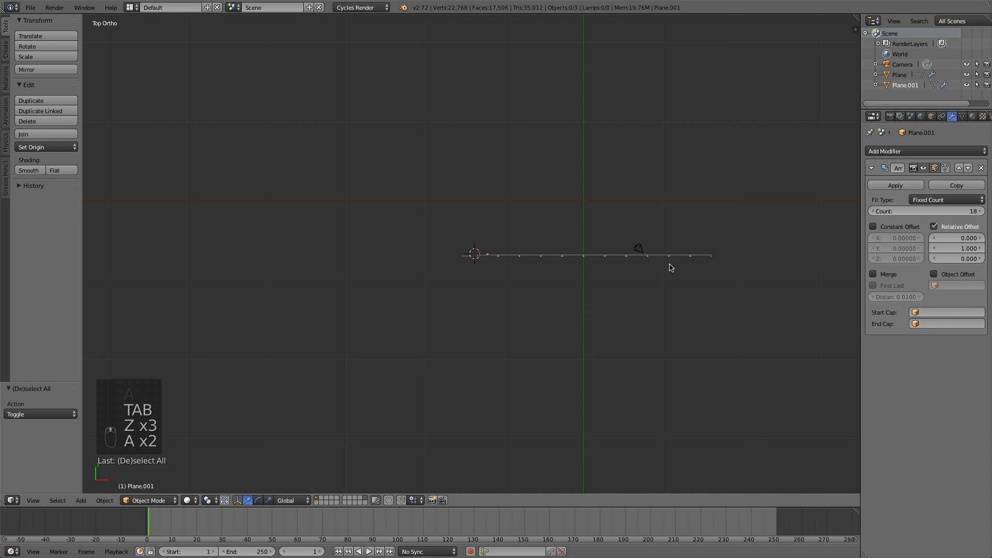
right_click(639, 250)
right_click(640, 245)
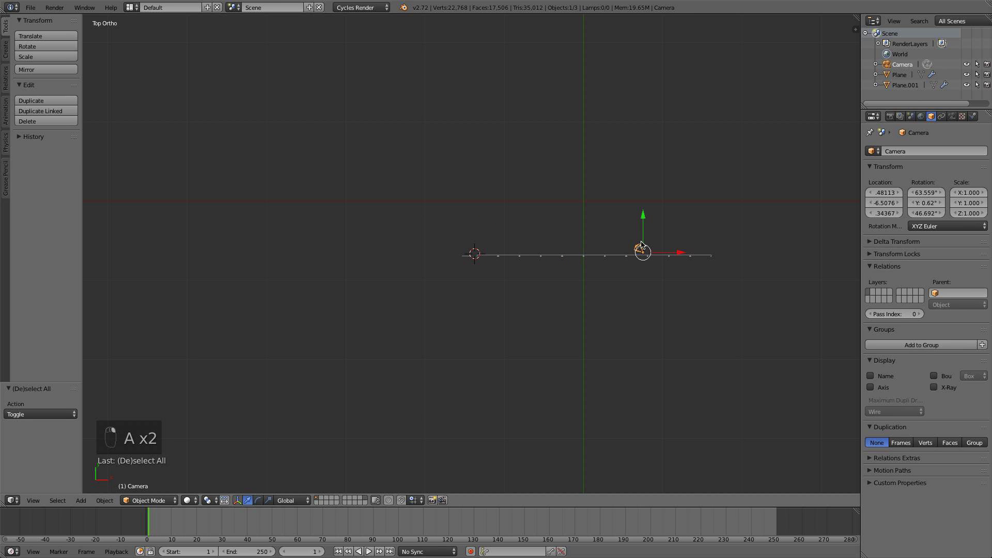
left_click_drag(644, 227, 716, 359)
Make a linked duplicate of the window facade and its corner strip, and move it about 32.5 units along X
key("a")
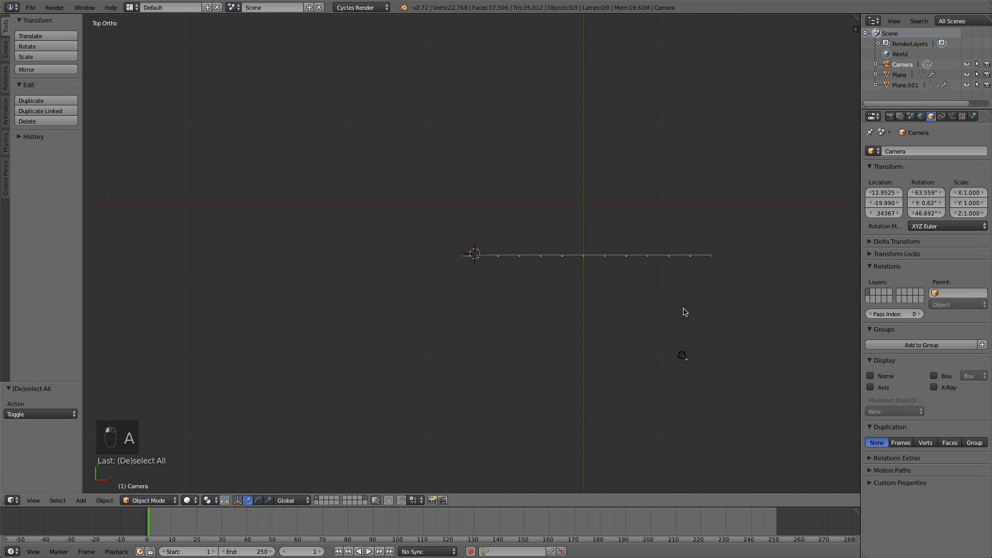
key("b")
left_click_drag(731, 277, 404, 204)
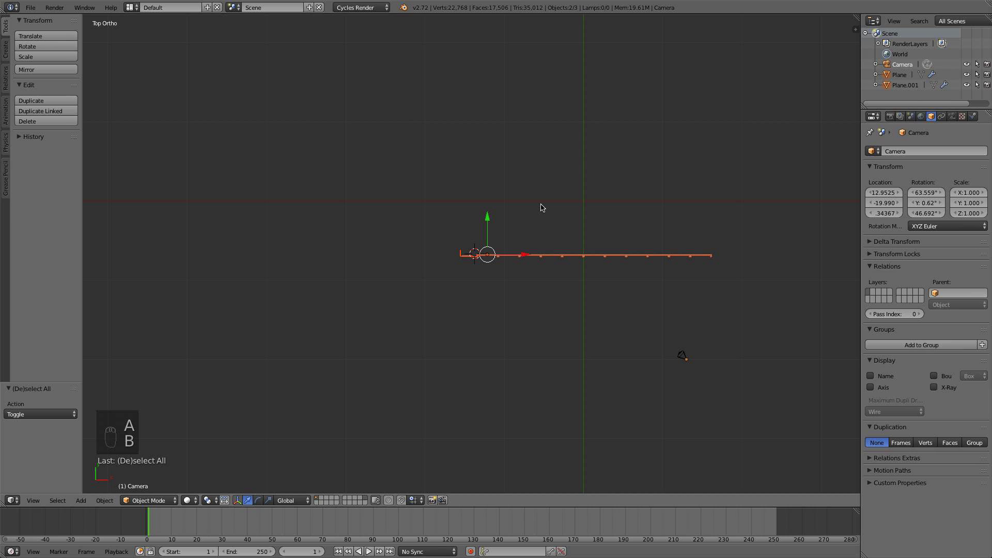
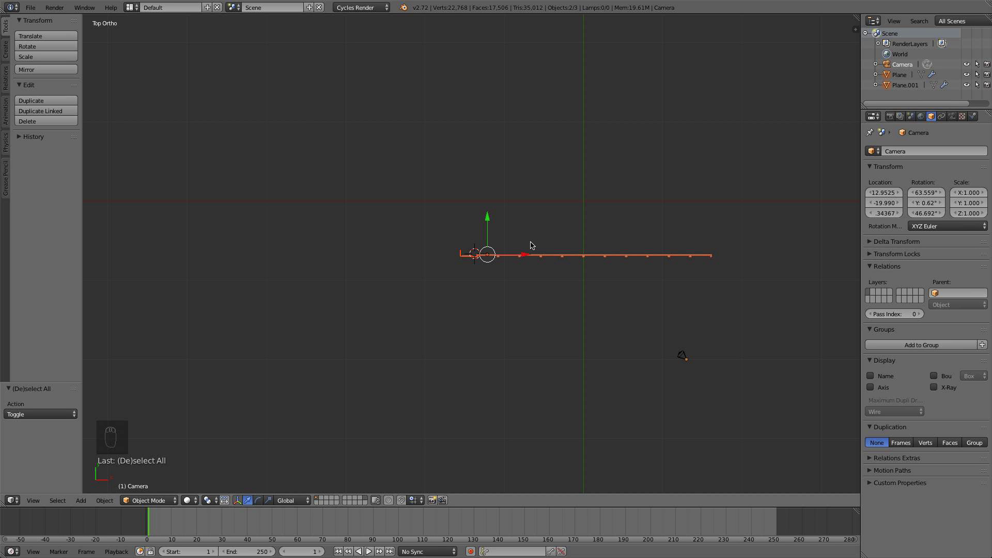
scroll(533, 248, "up", 3)
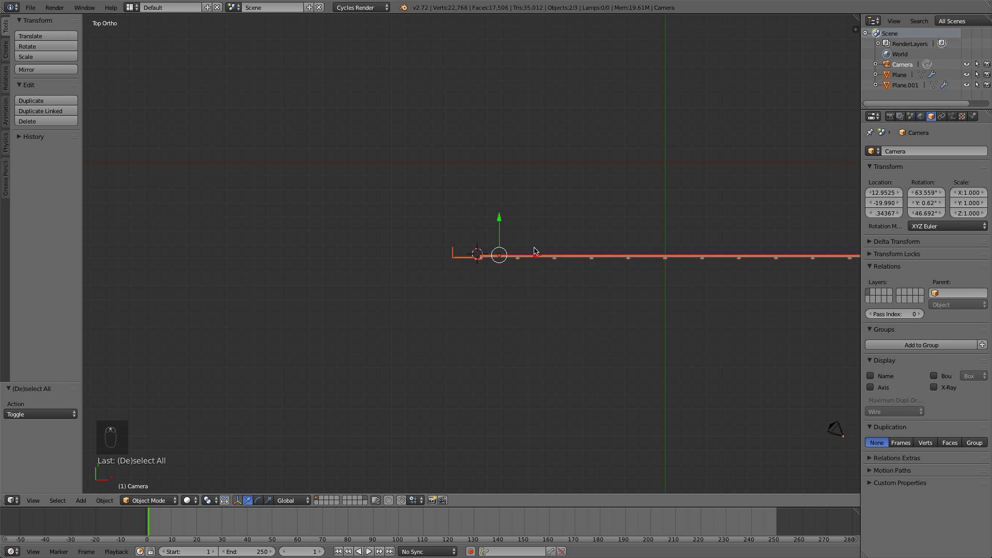
middle_click_drag(543, 263, 481, 328)
scroll(556, 260, "down", 5)
scroll(516, 243, "up", 4)
key("KP_7")
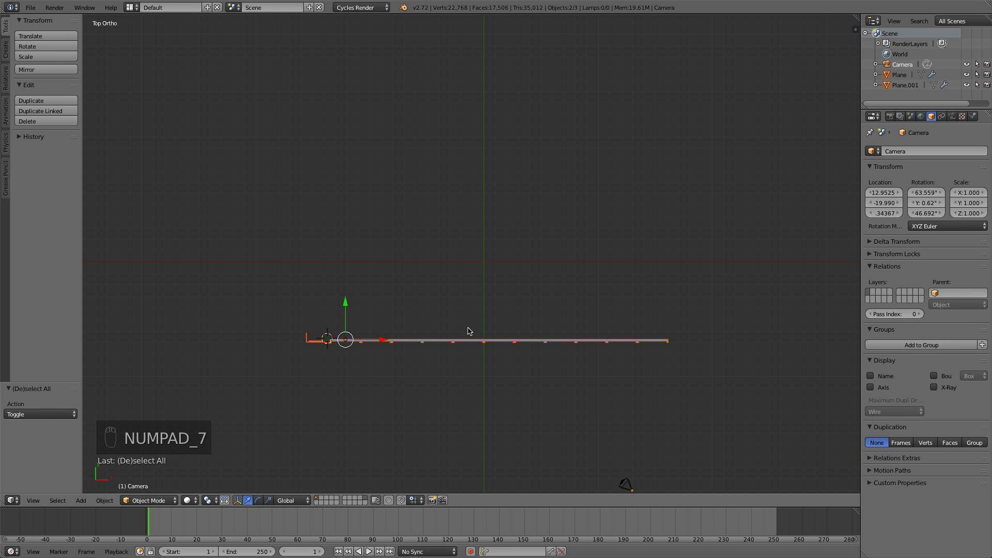
middle_click_drag(460, 355, 411, 252)
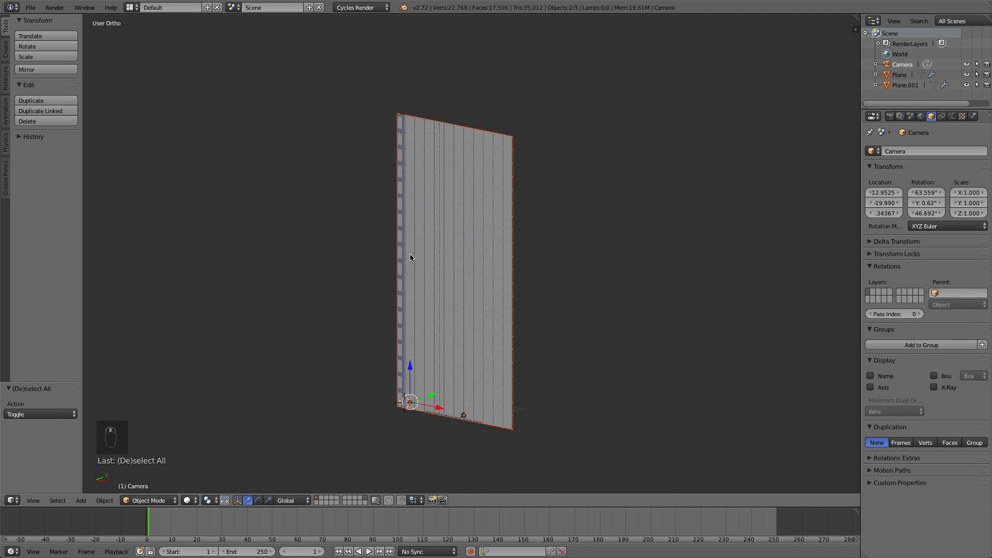
key("KP_7")
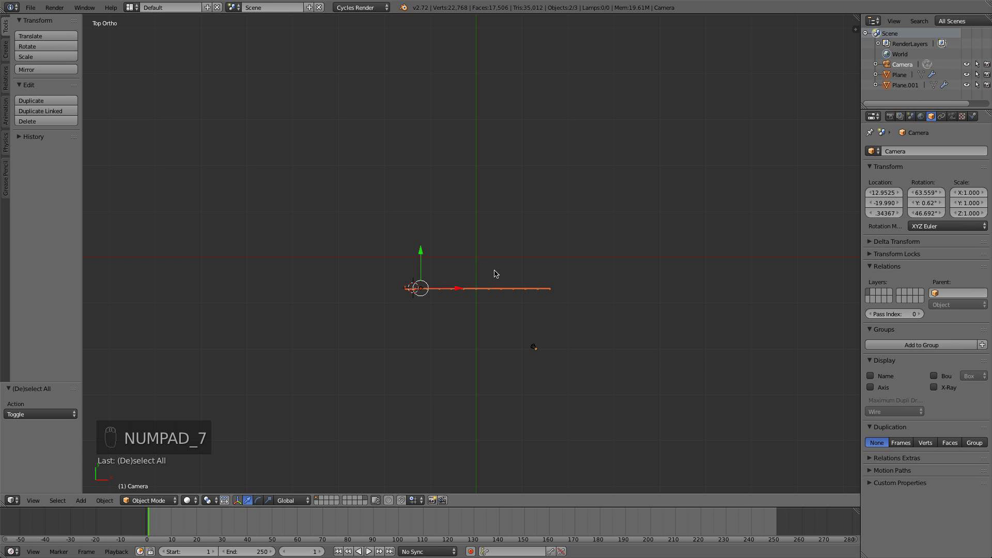
key("alt+d")
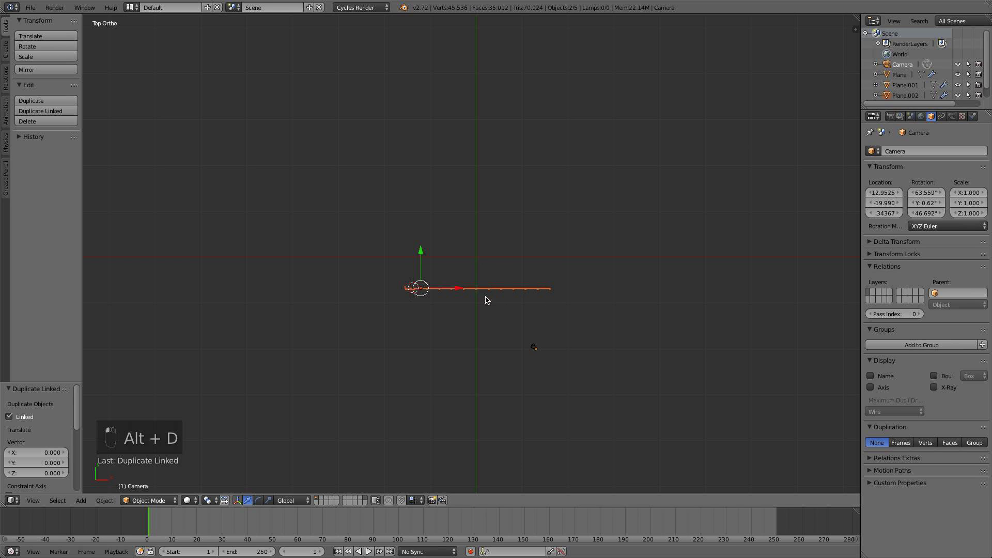
left_click_drag(466, 287, 471, 284)
left_click_drag(610, 283, 621, 288)
Rotate the duplicated wall 90° about Z and shift it in X and Y so its strip meets the front facade's free end
key("r")
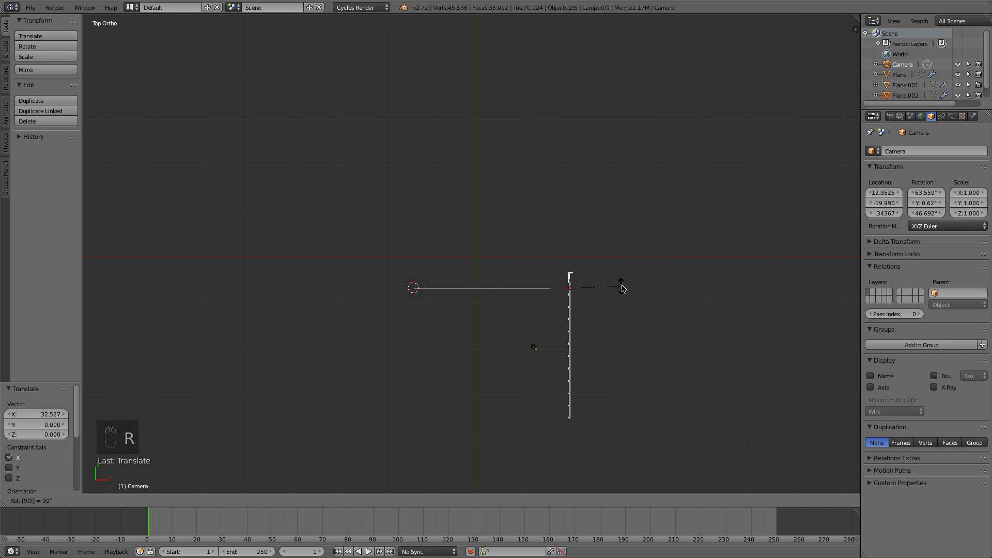
left_click(622, 288)
scroll(623, 286, "up", 6)
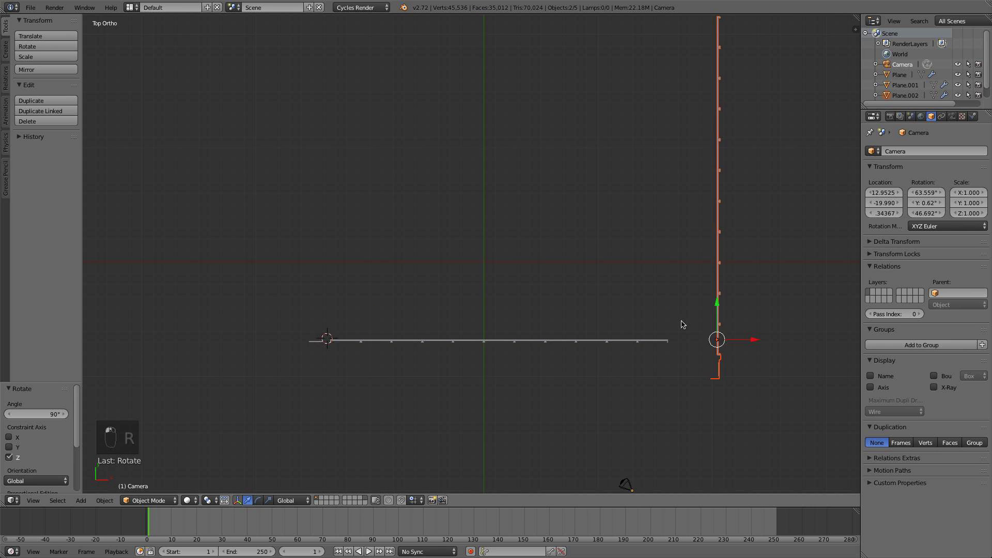
scroll(634, 319, "up", 3)
left_click_drag(829, 343, 692, 266)
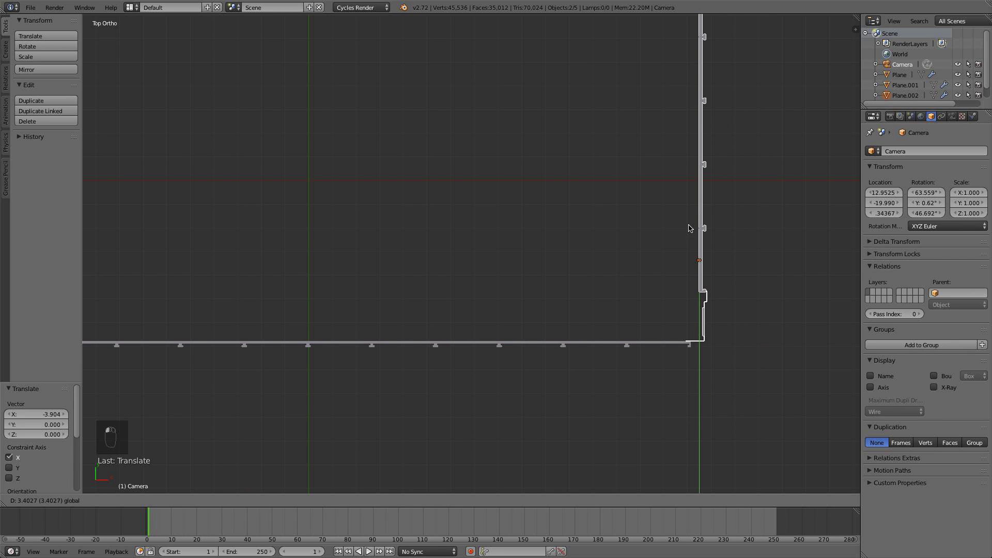
left_click_drag(687, 228, 742, 264)
key("z")
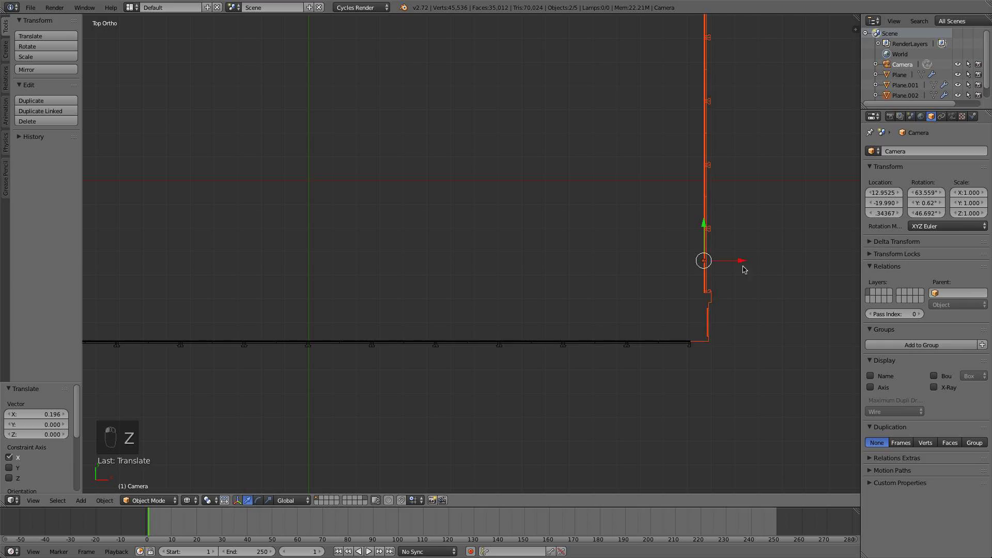
Clear the selection and examine the corner between the two walls from several angles, in orthographic and perspective views
mouse_move(744, 269)
middle_mouse_down()
mouse_move(708, 320)
mouse_move(657, 262)
middle_mouse_up()
scroll(658, 272, "down", 3)
key("z")
key("a")
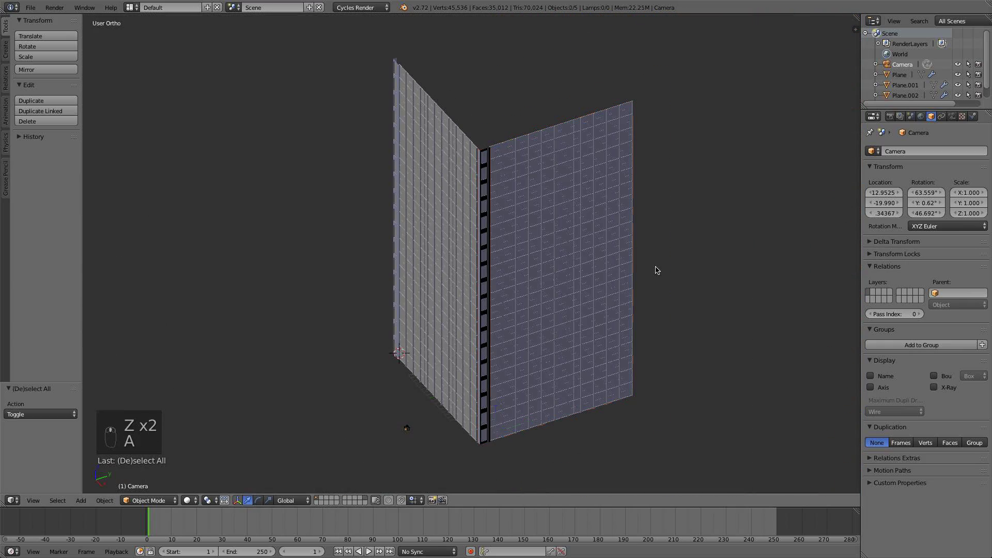
key("Tab")
key("z")
key("z")
key("z")
mouse_move(505, 332)
middle_mouse_down()
mouse_move(547, 270)
mouse_move(522, 258)
mouse_move(500, 394)
middle_mouse_up()
key("a")
key("a")
key("a")
key("Tab")
key("z")
key("z")
key("z")
scroll(503, 291, "up", 8)
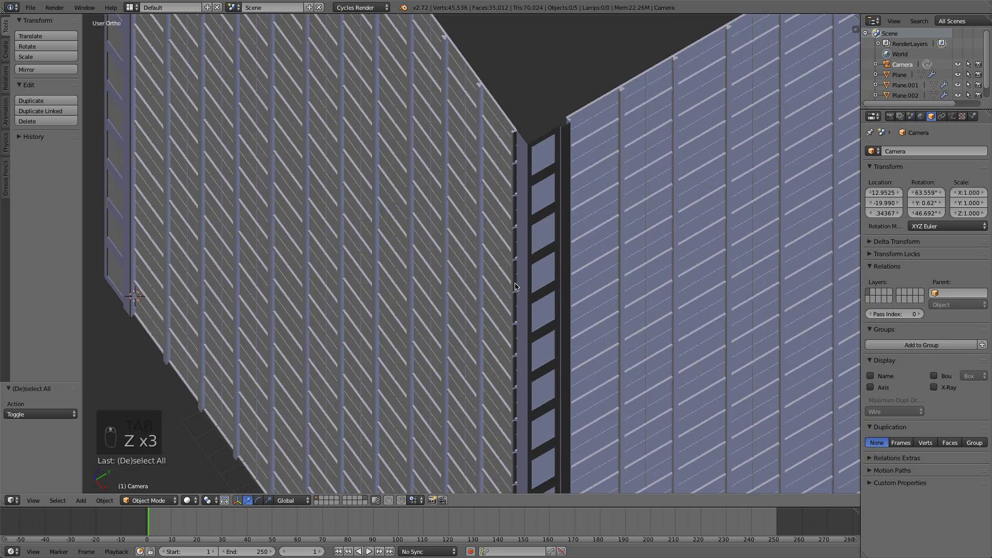
key("KP_1")
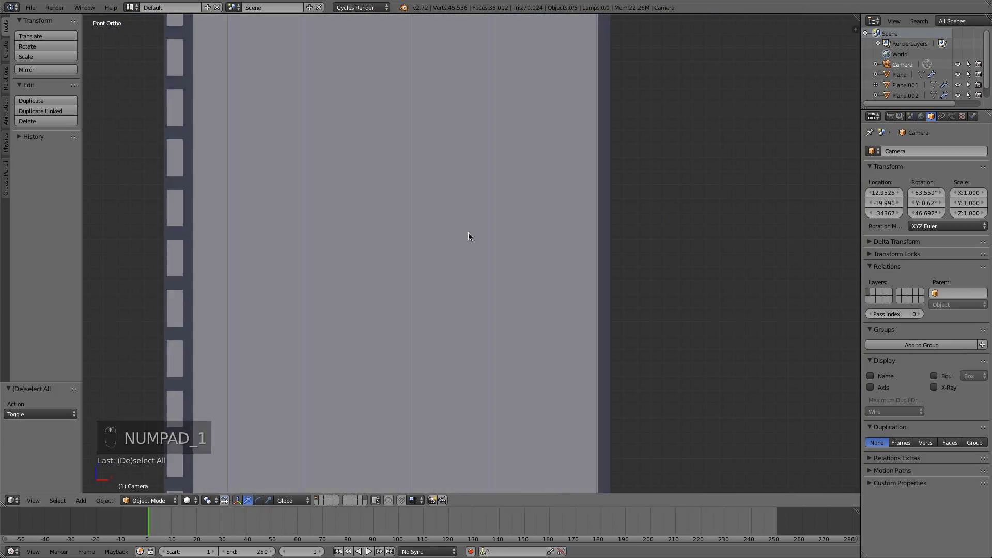
scroll(468, 237, "down", 6)
middle_click_drag(467, 248, 447, 377)
key("z")
scroll(443, 346, "up", 2)
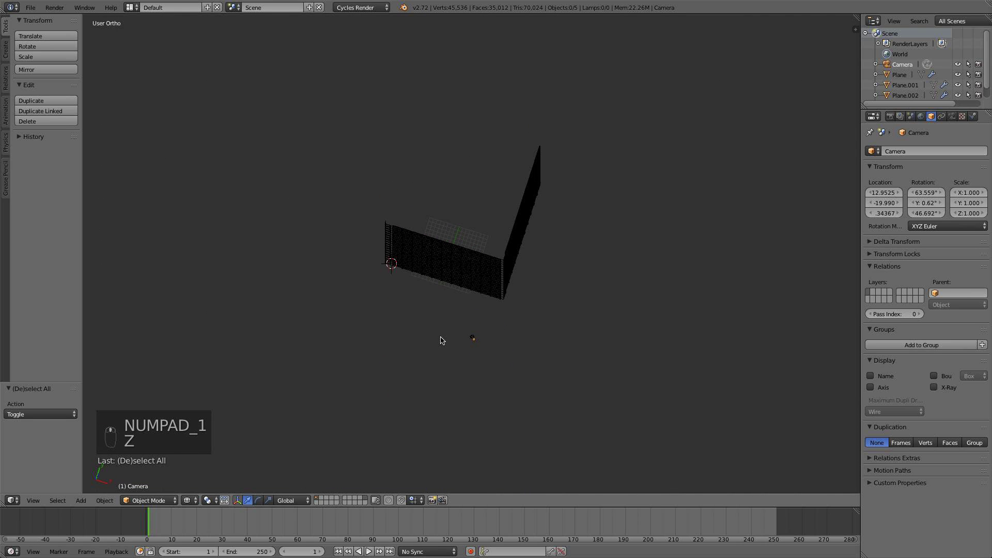
key("KP_7")
middle_click_drag(434, 310, 430, 304)
key("z")
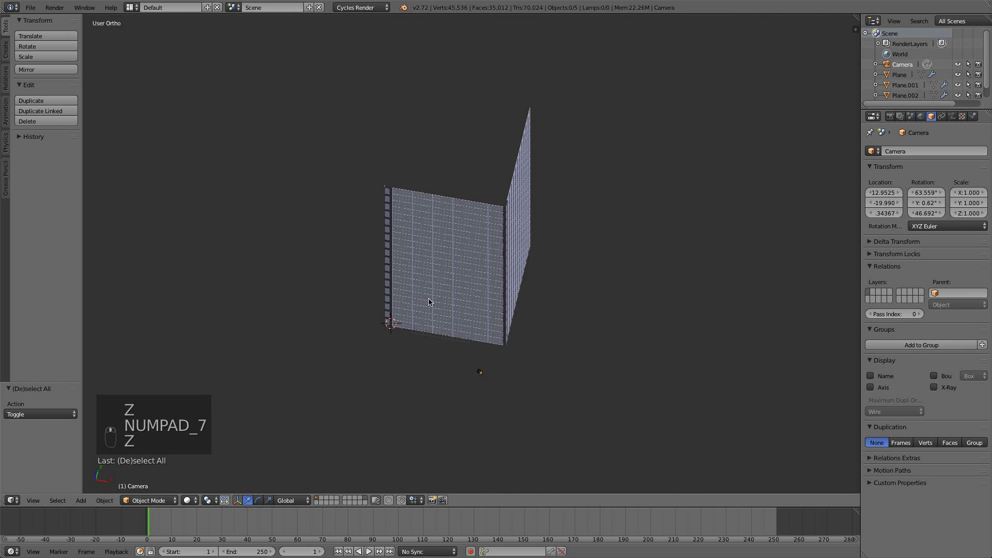
mouse_move(389, 258)
middle_mouse_down()
mouse_move(381, 241)
mouse_move(398, 255)
middle_mouse_up()
key("KP_5")
scroll(398, 243, "up", 5)
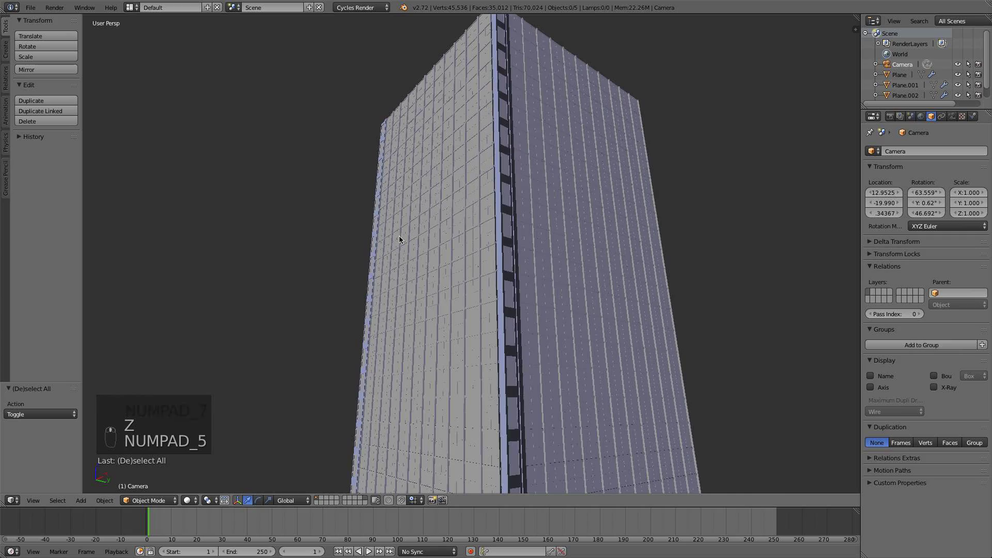
scroll(413, 210, "down", 6)
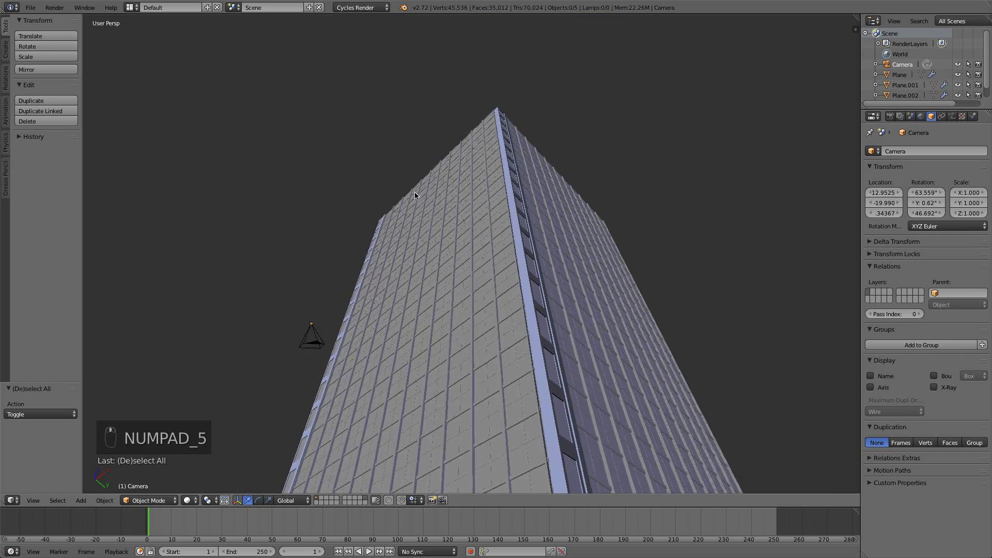
middle_click_drag(421, 183, 490, 294)
Select both walls with their strips in the top wireframe view and make a linked duplicate of them in place
key("KP_7")
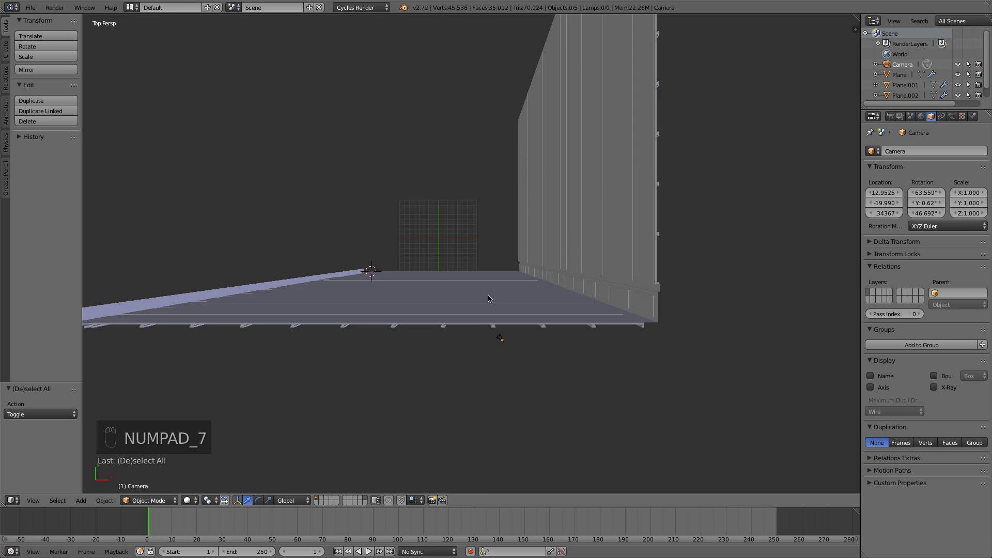
key("KP_5")
key("z")
scroll(572, 306, "up", 2)
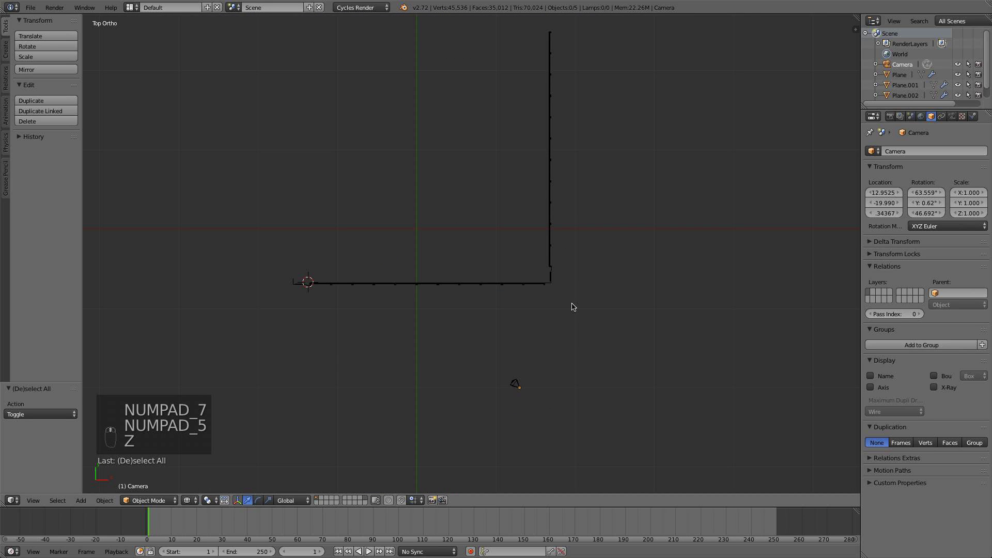
key("b")
left_click_drag(591, 295, 317, 85)
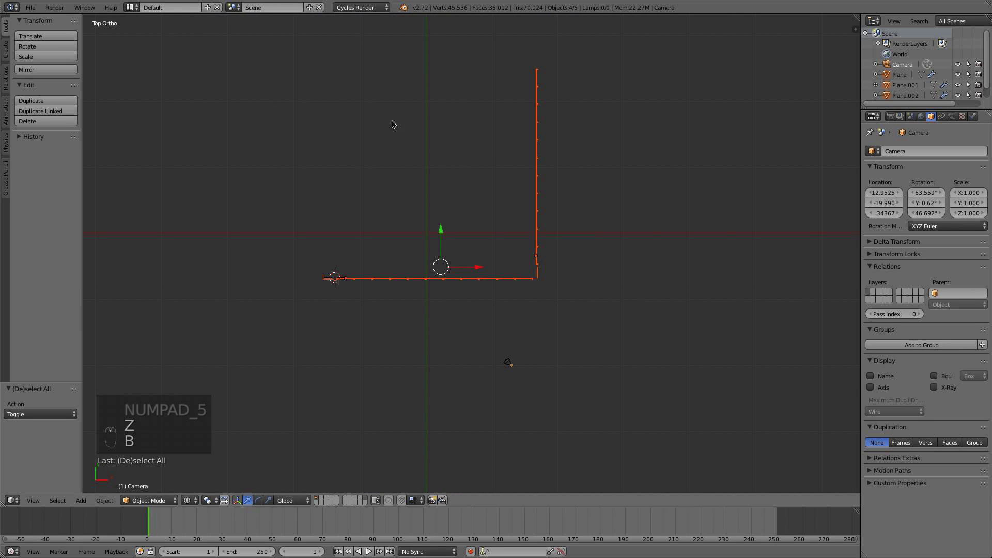
key("alt+d")
right_click(505, 171)
type("r90")
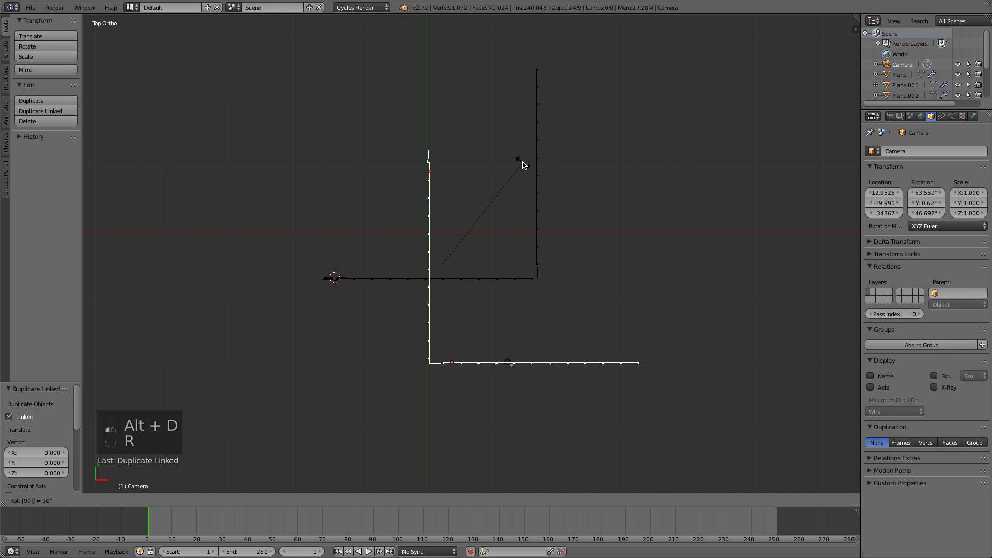
key("Return")
type("r")
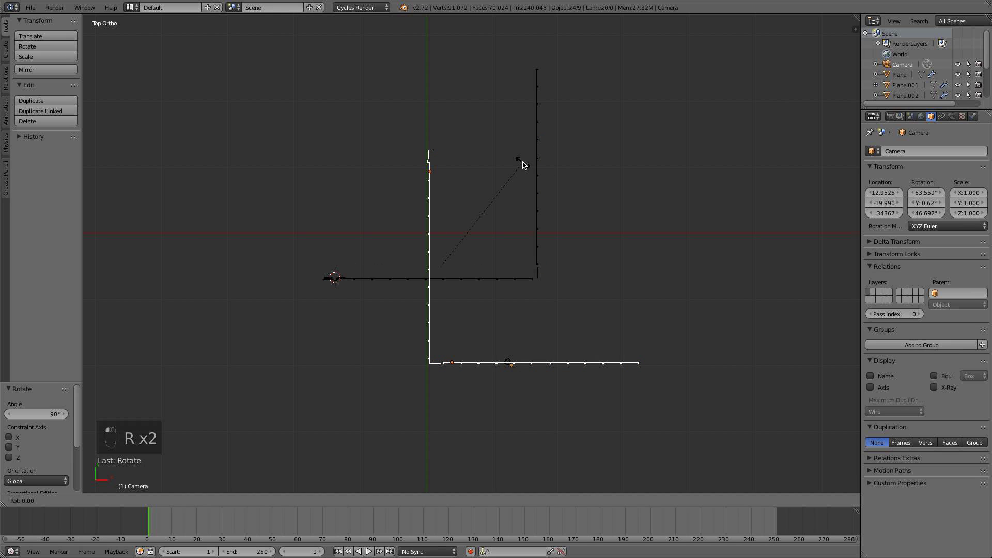
type("80")
left_click(522, 162)
key("super+z")
key("super+z")
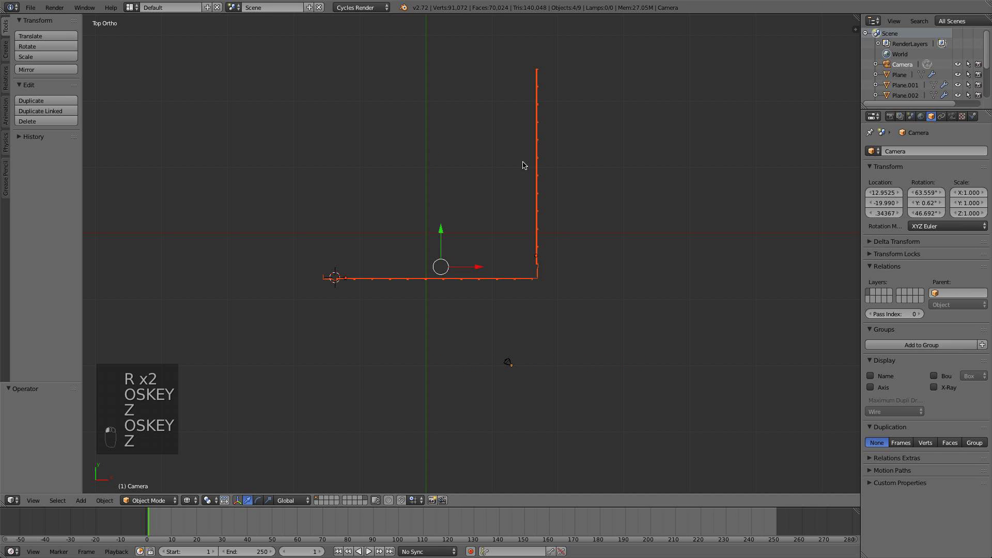
Rotate the duplicated pair of walls 180° and move it in X and Y to close the rectangular tower outline
type("r-180")
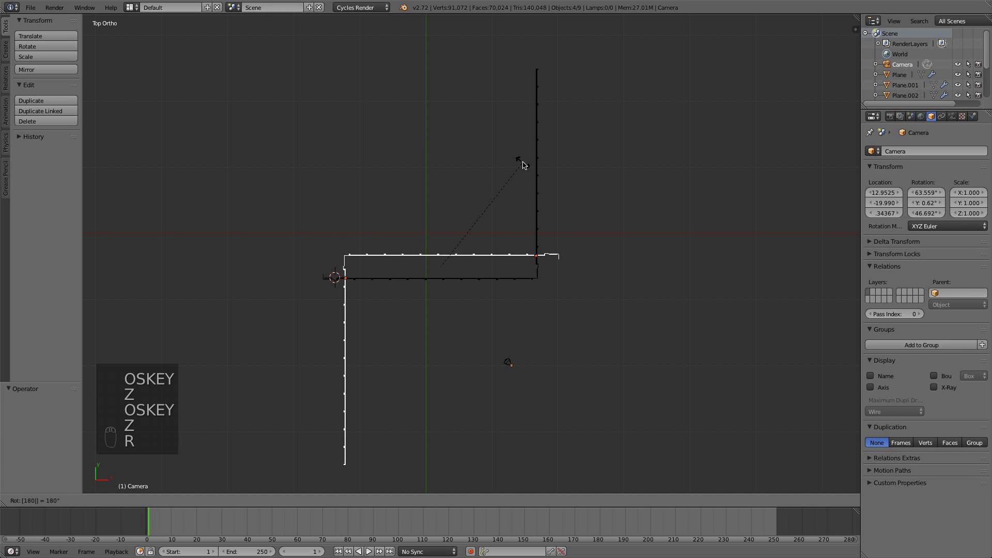
left_click(514, 169)
left_click_drag(441, 252, 454, 80)
left_click_drag(423, 44, 422, 47)
Clear the selection and inspect the four-sided tower in solid shading from above and from the side
key("z")
key("a")
middle_click_drag(483, 219, 485, 244)
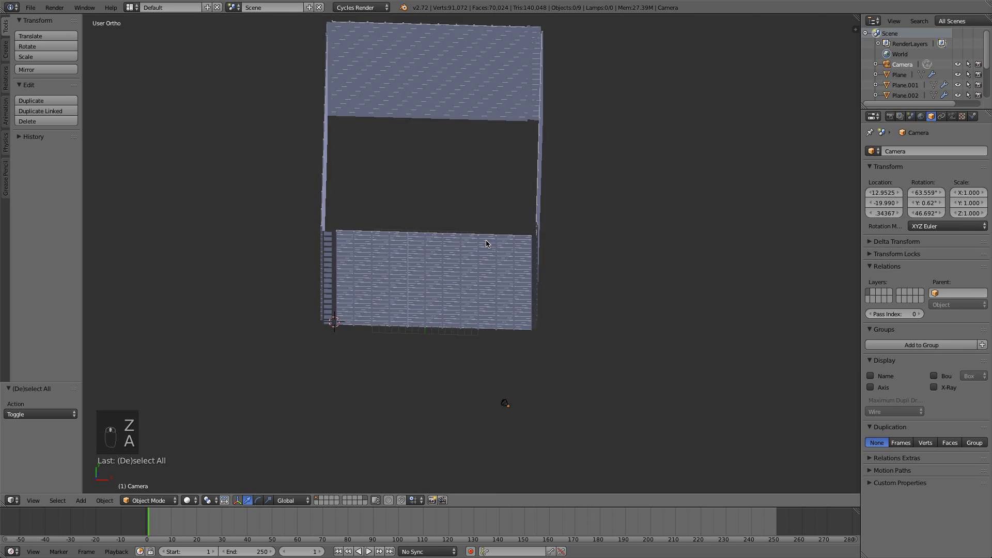
key("z")
middle_click_drag(491, 209, 525, 186)
key("z")
key("z")
key("a")
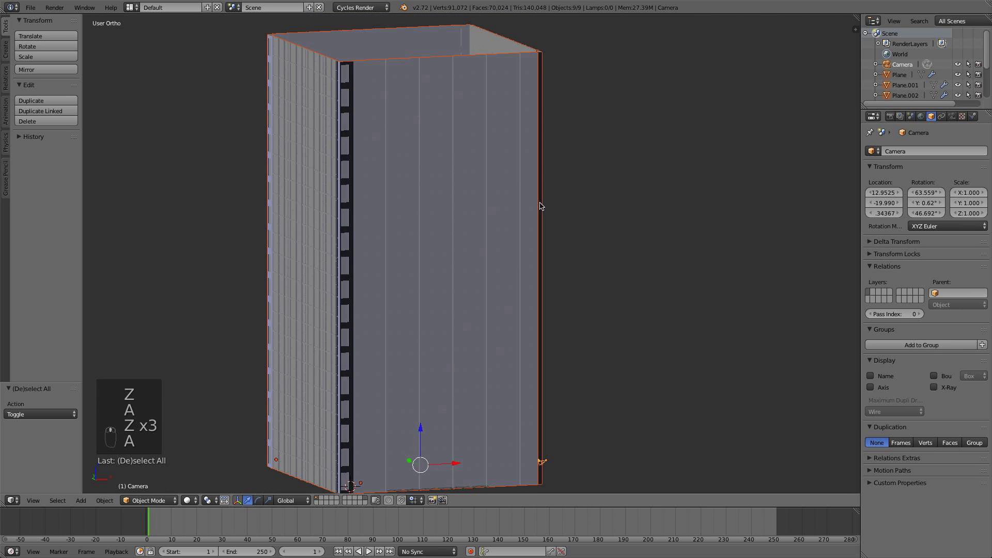
scroll(426, 177, "up", 2)
scroll(425, 177, "down", 2)
key("a")
middle_click_drag(405, 178, 544, 210)
Recalculate the normals of the original corner strip's mesh, then return to Object Mode with nothing selected
key("a")
right_click(372, 242)
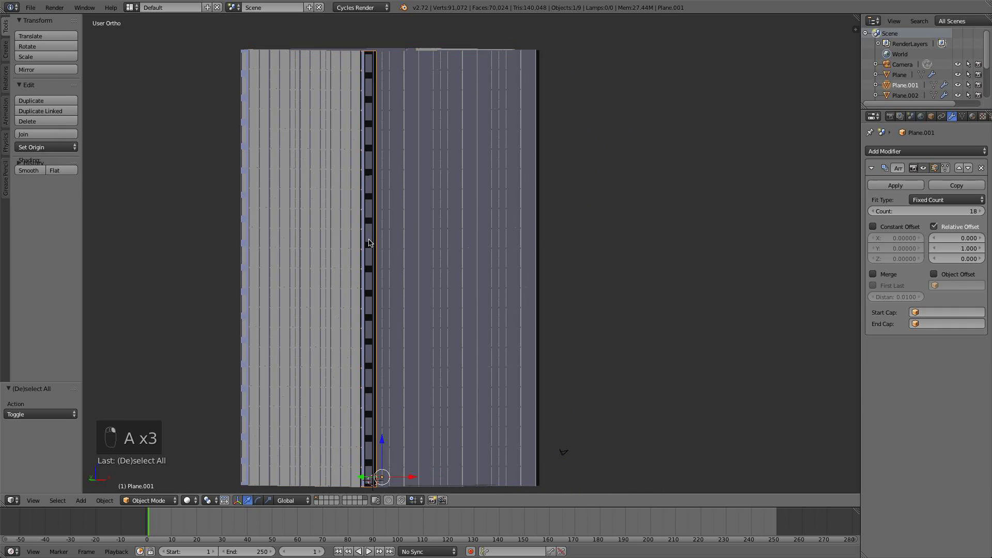
key("Tab")
scroll(371, 244, "up", 2)
scroll(363, 299, "down", 2)
middle_click_drag(366, 315, 396, 206, "shift")
scroll(397, 209, "up", 3)
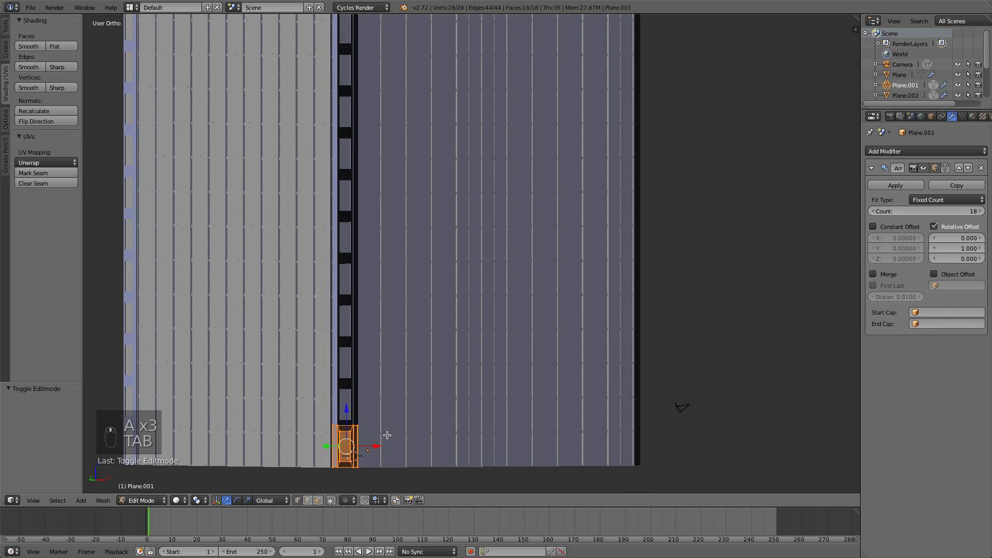
middle_click_drag(373, 397, 390, 328, "shift")
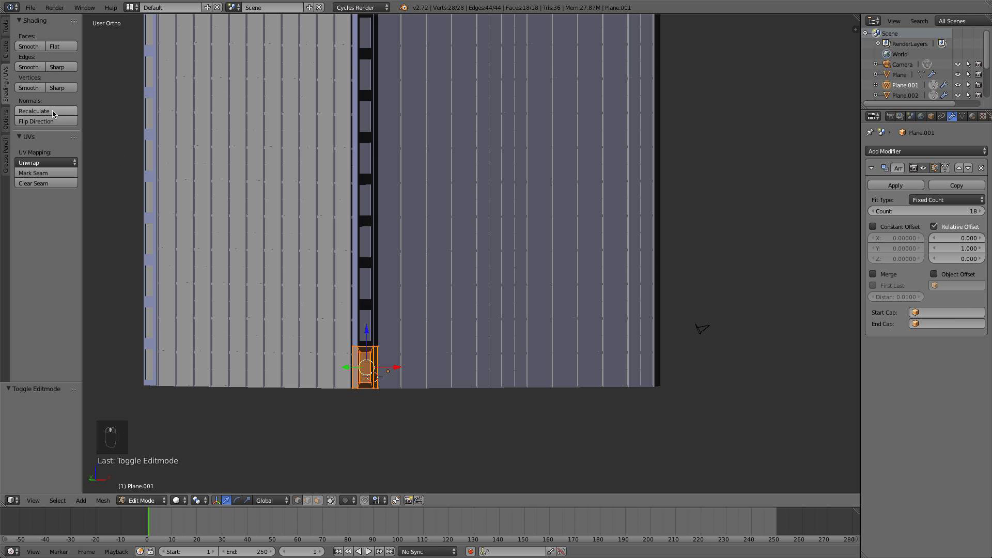
left_click(52, 110)
key("a")
key("Tab")
key("z")
key("z")
key("z")
key("a")
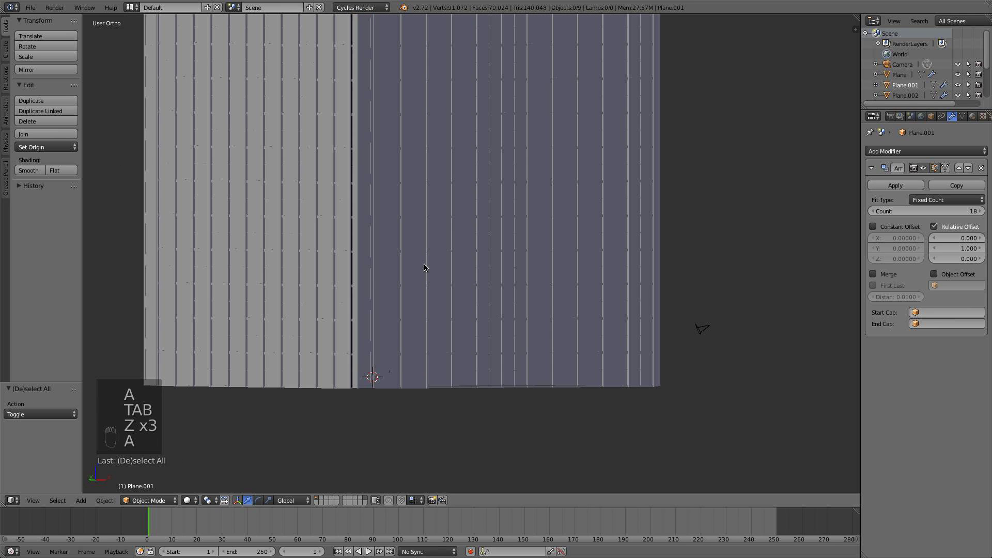
Examine the tower's inner and outer walls, open top and corner joints for shading problems
middle_click_drag(423, 267, 414, 352)
scroll(317, 256, "down", 5)
middle_click_drag(413, 353, 361, 246)
scroll(400, 287, "up", 3)
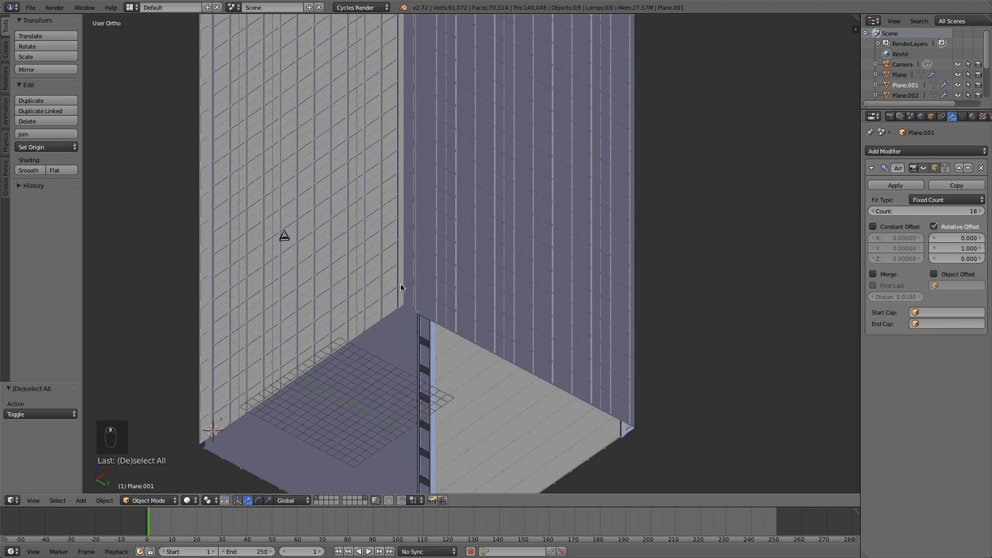
key("KP_1")
middle_click_drag(409, 292, 501, 222)
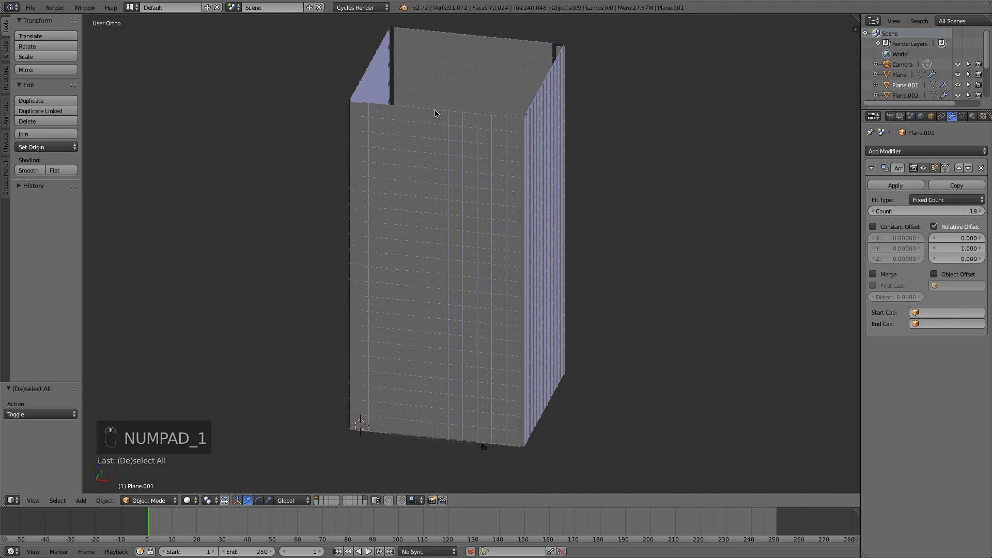
middle_click_drag(435, 113, 451, 360, "shift")
key("a")
key("a")
middle_click_drag(452, 323, 462, 212)
scroll(462, 212, "up", 2)
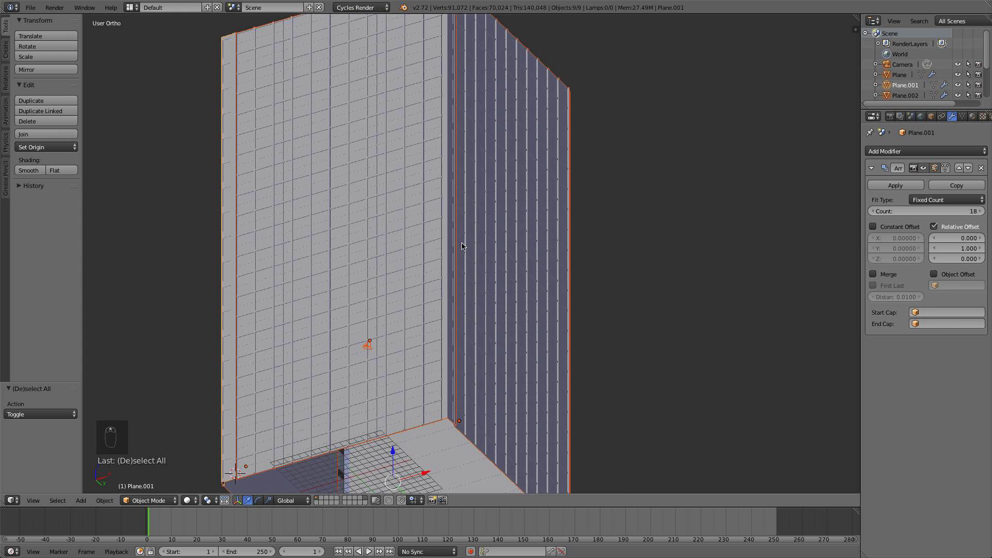
Select the camera in camera view and pull it back along its local Z axis to bring more of the tower into frame
key("KP_0")
scroll(463, 257, "down", 2)
right_click(486, 310)
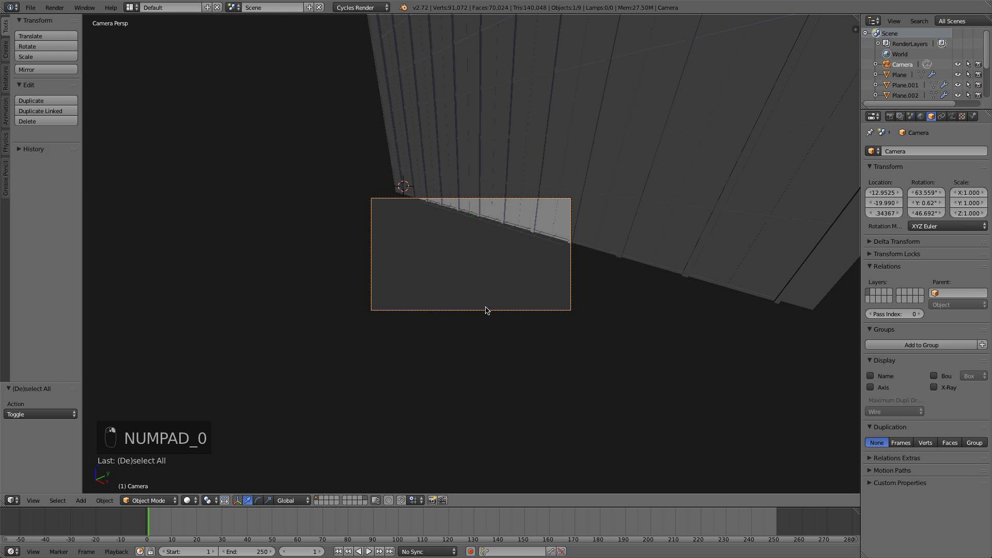
key("g")
key("z")
left_click(514, 340)
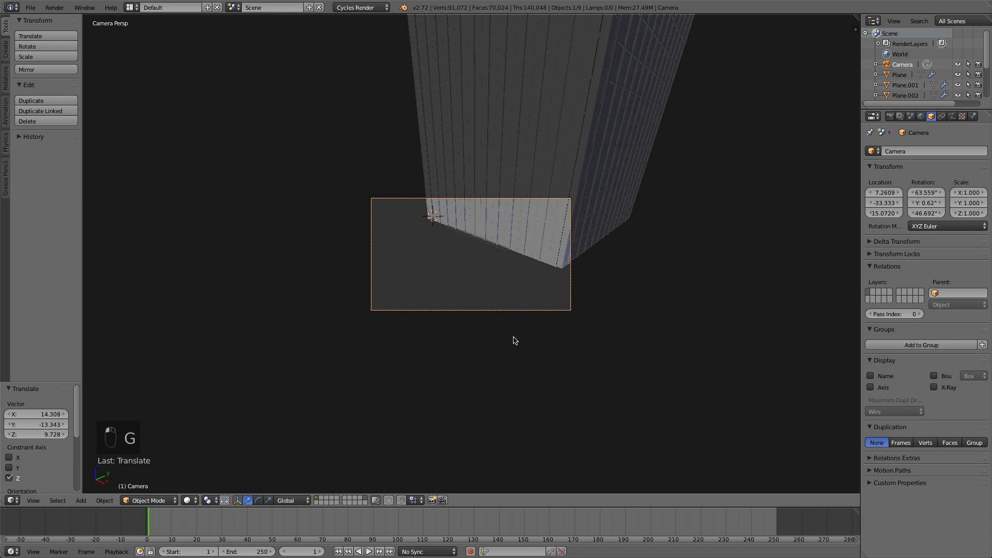
Trackball-rotate the camera upward to face the tower's top, and pull it further back along its local Z axis
key("r")
key("r")
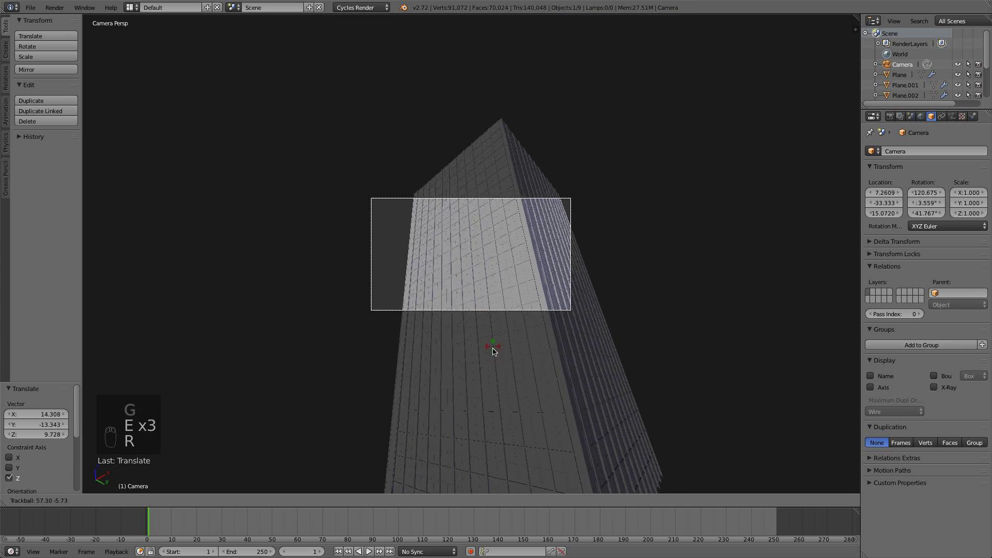
left_click(494, 361)
key("g")
key("z")
key("z")
left_click(498, 376)
key("g")
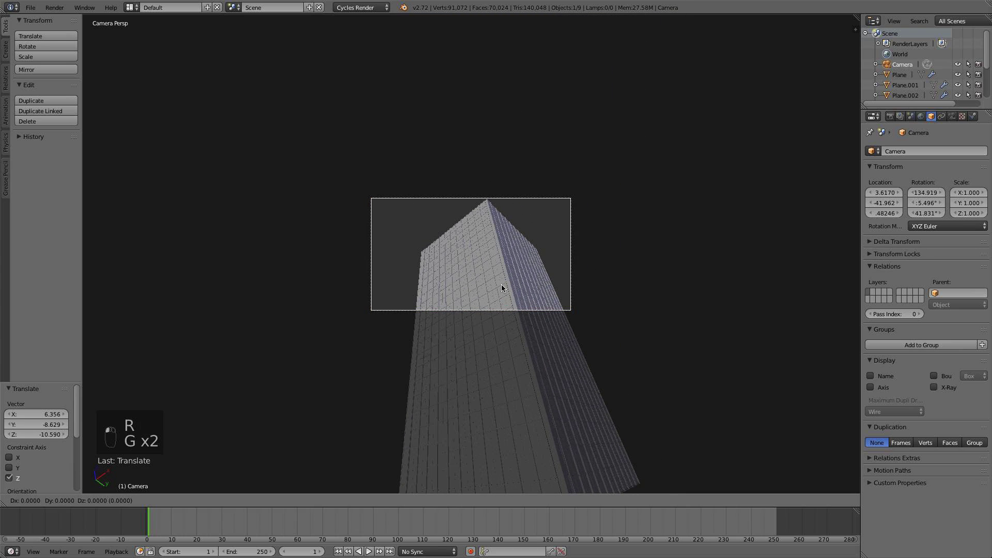
key("z")
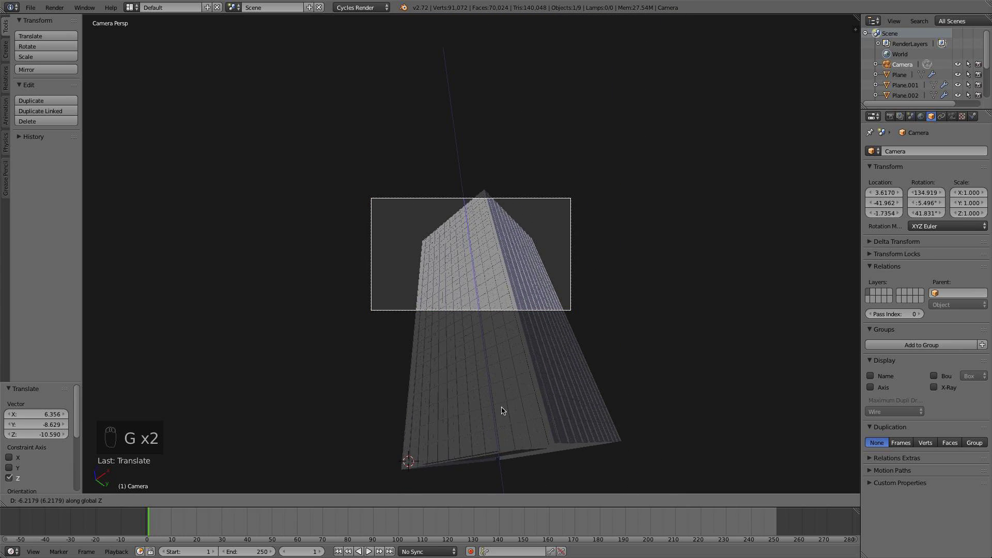
left_click(504, 402)
Lower the camera 4.375 units along global Z in front view, and pull it back along its local Z axis in camera view
key("KP_1")
scroll(538, 386, "down", 5)
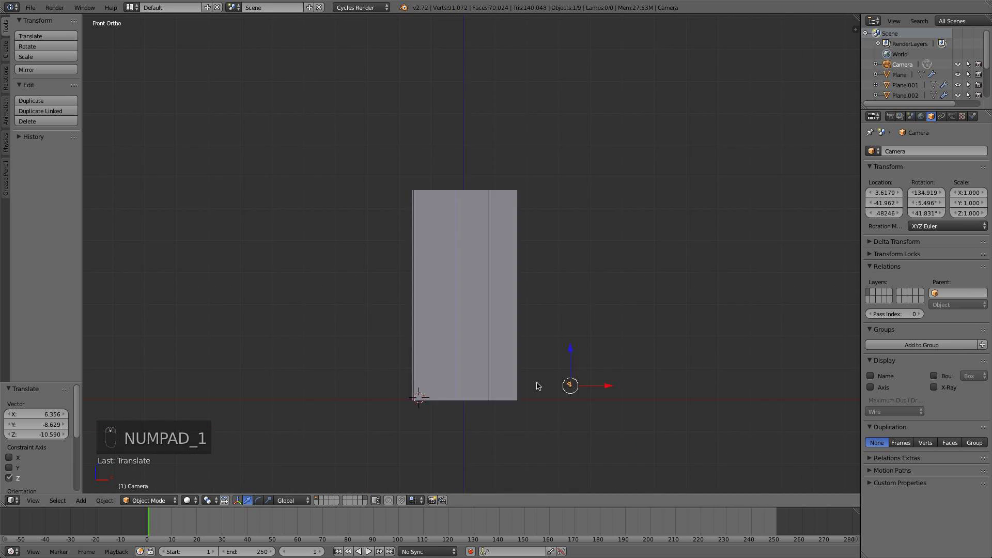
key("g")
key("z")
left_click(571, 370)
key("KP_7")
key("KP_0")
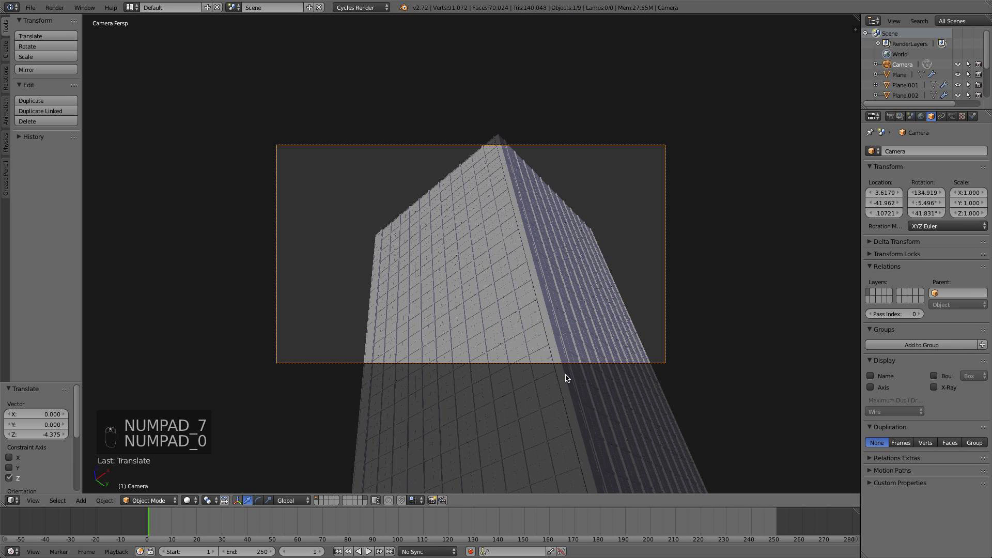
key("g")
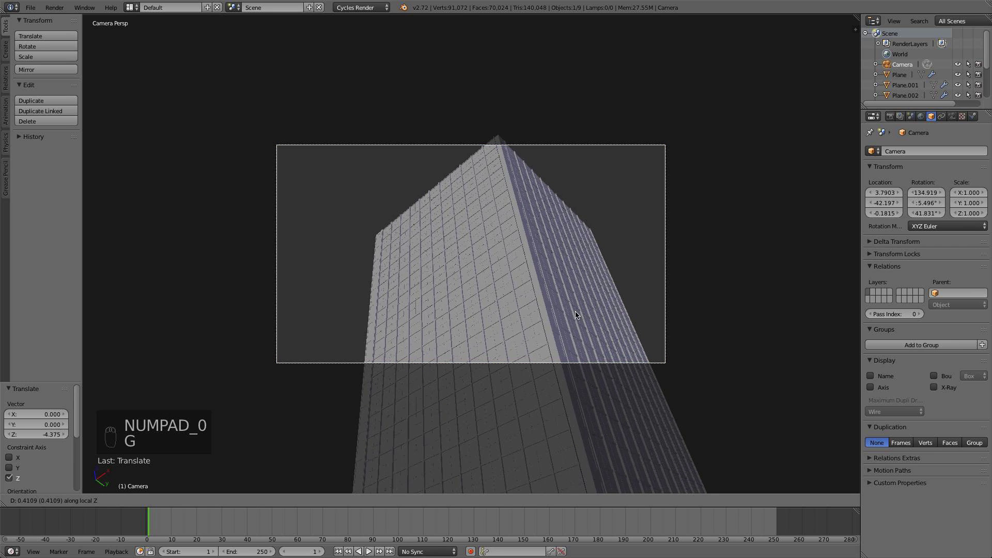
left_click(571, 417)
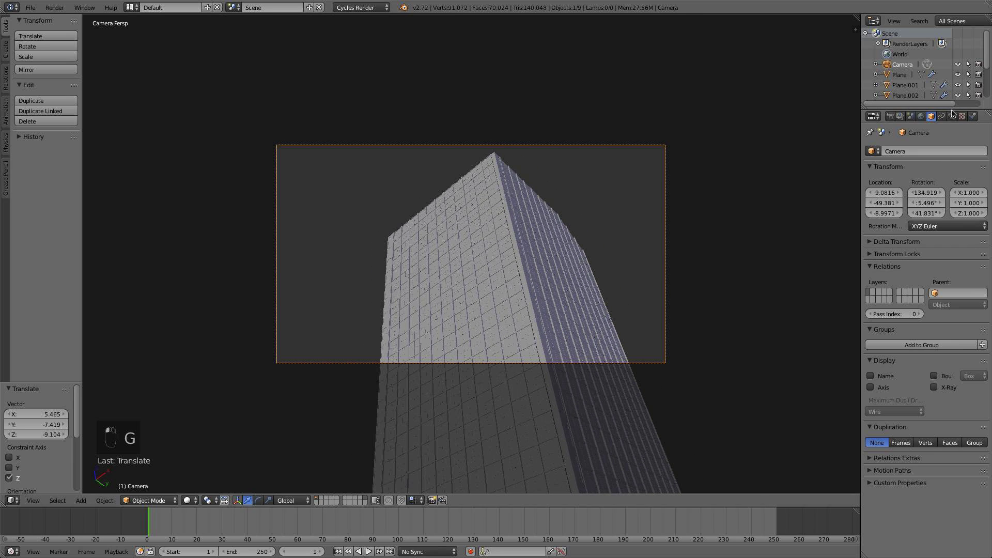
Set the camera's focal length to 24 mm and check the tower's framing
left_click(952, 116)
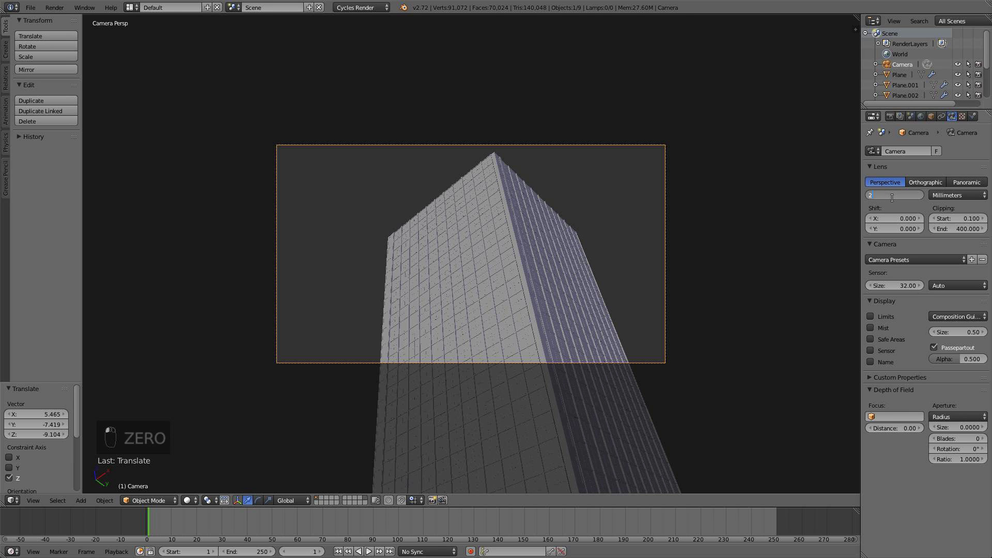
type("4")
key("Return")
scroll(606, 328, "up", 3)
scroll(553, 341, "down", 2)
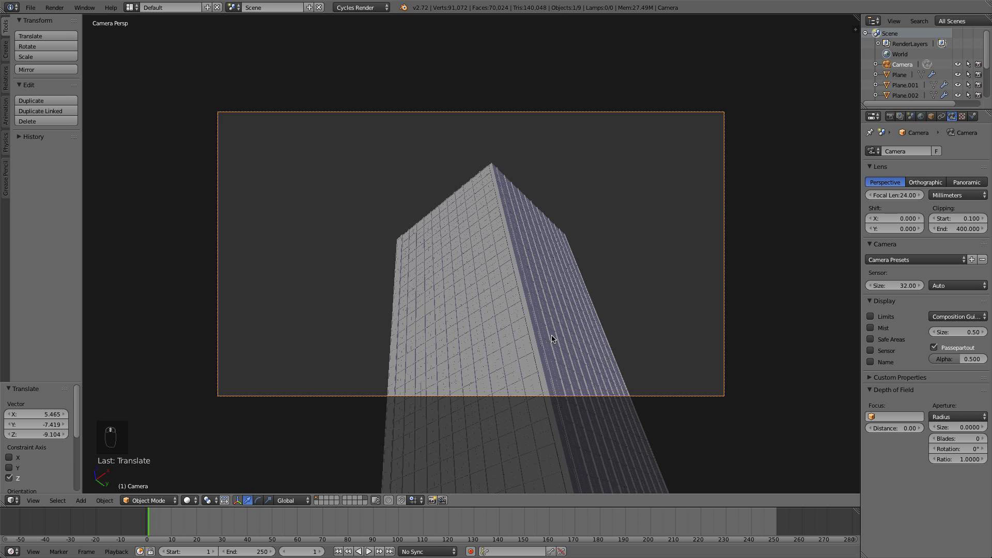
Check the tower in wireframe from the front, return to solid shading, clear the camera selection and select the original facade wall
key("KP_7")
key("KP_1")
scroll(557, 330, "up", 1)
key("z")
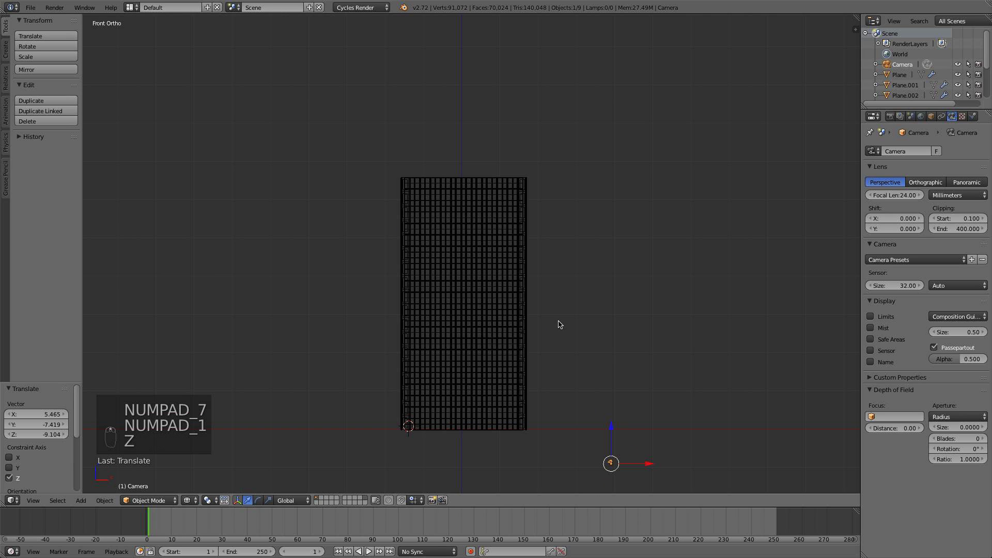
key("a")
key("z")
key("a")
key("a")
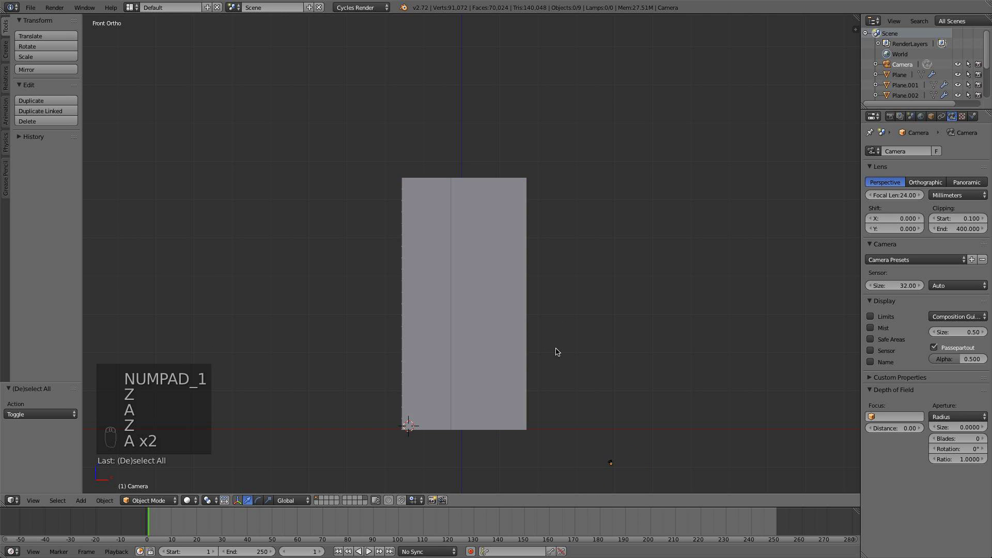
middle_click_drag(491, 310, 461, 281, "shift")
right_click(461, 280)
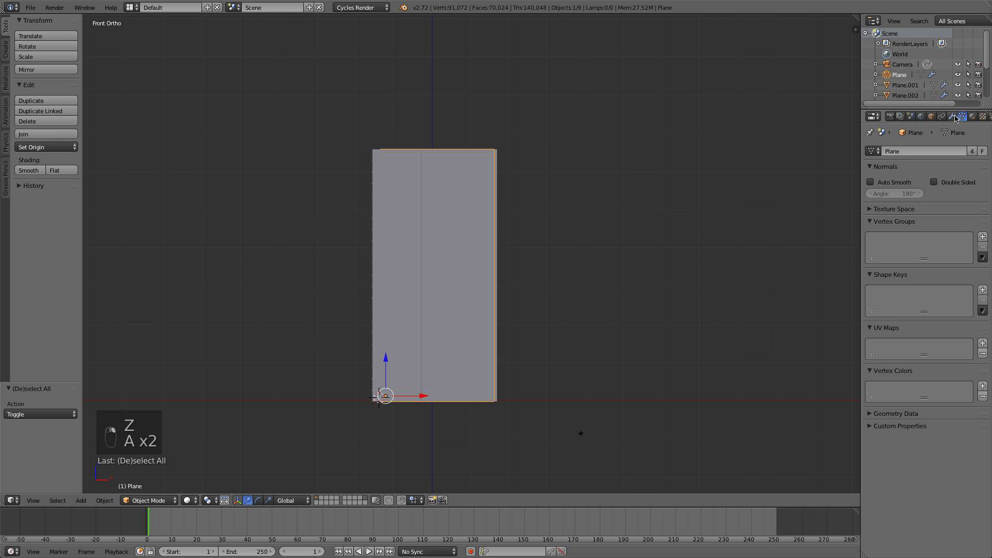
Set the count of the vertical Array modifier on the front wall (Plane) to 26
left_click(952, 117)
scroll(960, 420, "down", 4)
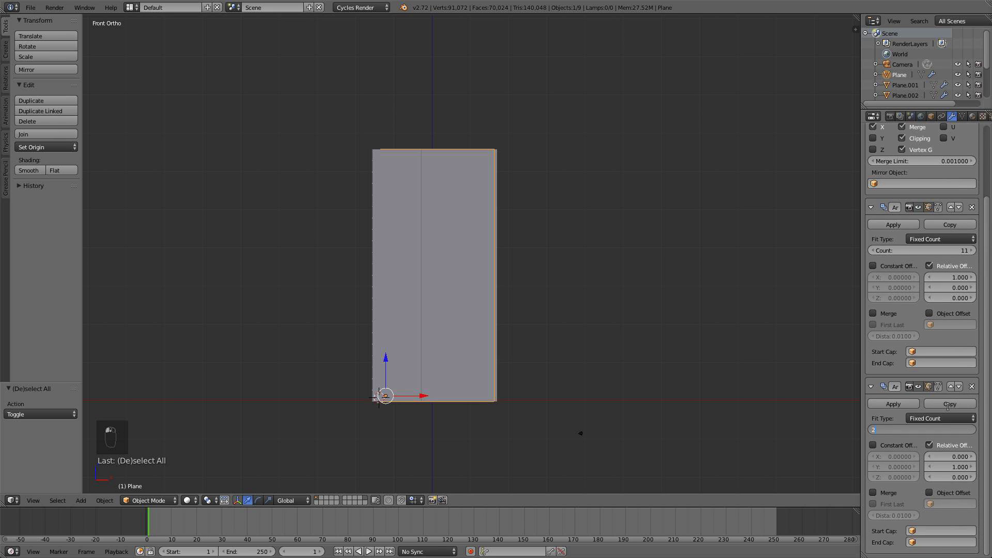
type("26")
key("Return")
Set the array count of corner strip Plane.002 to 21 and scale the strip by about 1.014
right_click(497, 162)
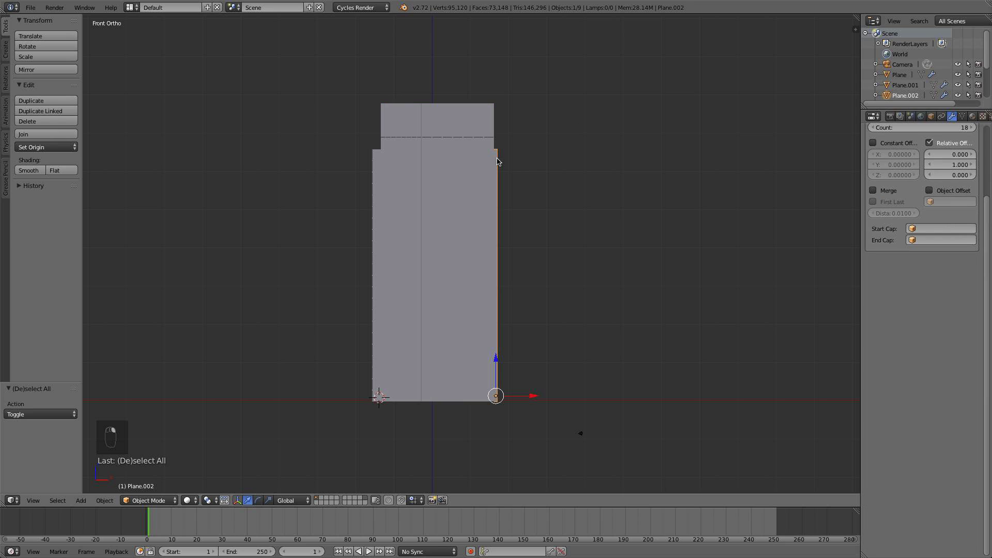
scroll(960, 217, "up", 4)
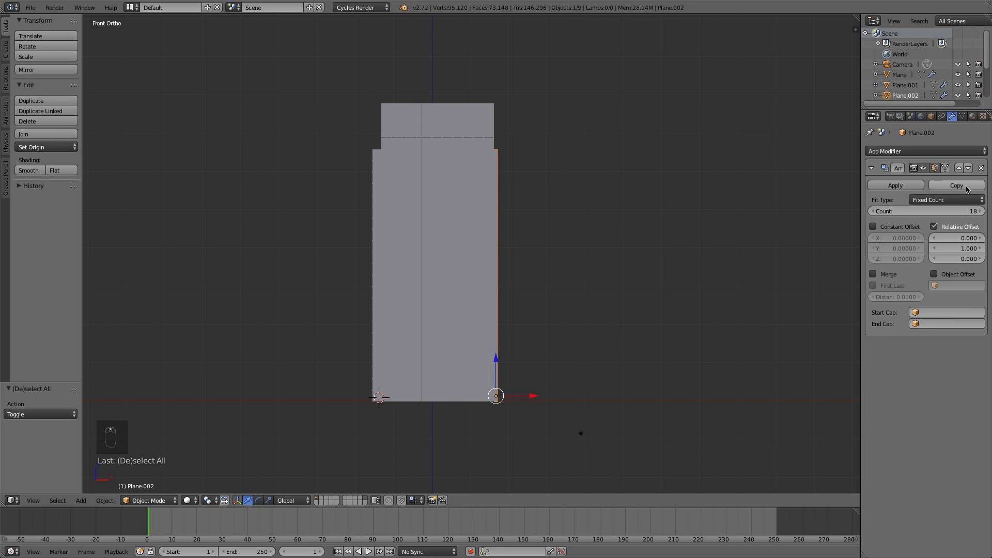
left_click(959, 212)
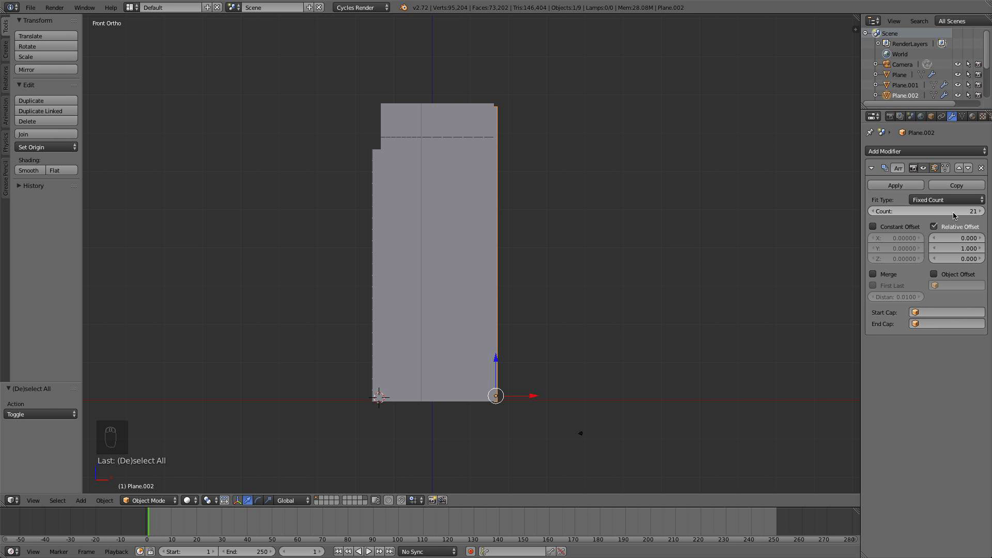
scroll(638, 178, "up", 2)
key("s")
left_click(641, 166)
Set the vertical array count of wall Plane.007 to 28, trying 26 first
middle_click_drag(640, 166, 482, 160)
right_click(467, 119)
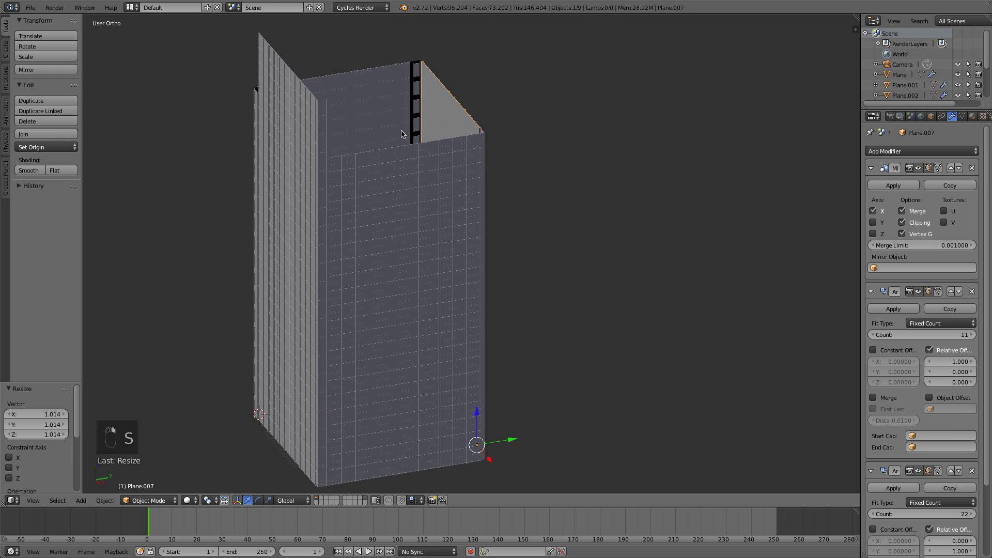
right_click(275, 117)
middle_click_drag(275, 116, 309, 113)
right_click(445, 91)
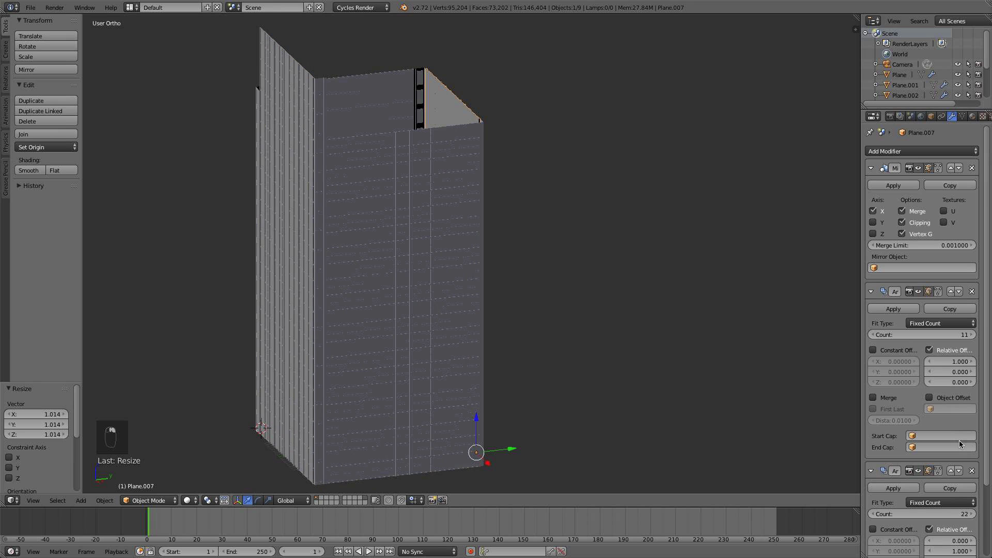
left_click(944, 514)
type("6")
key("Return")
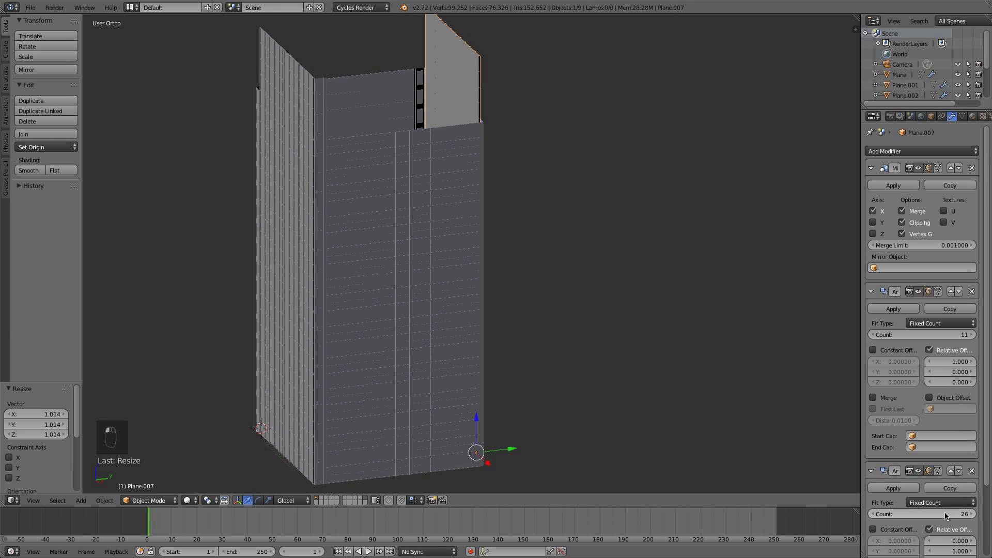
left_click(948, 515)
type("28")
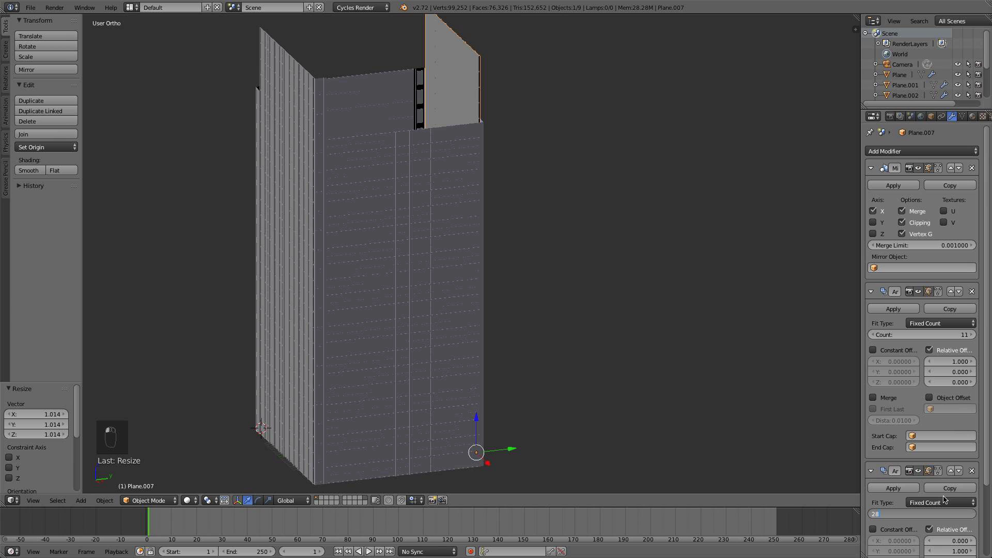
key("Return")
Set the vertical array count of walls Plane.004 and Plane.003 to 28
right_click(307, 81)
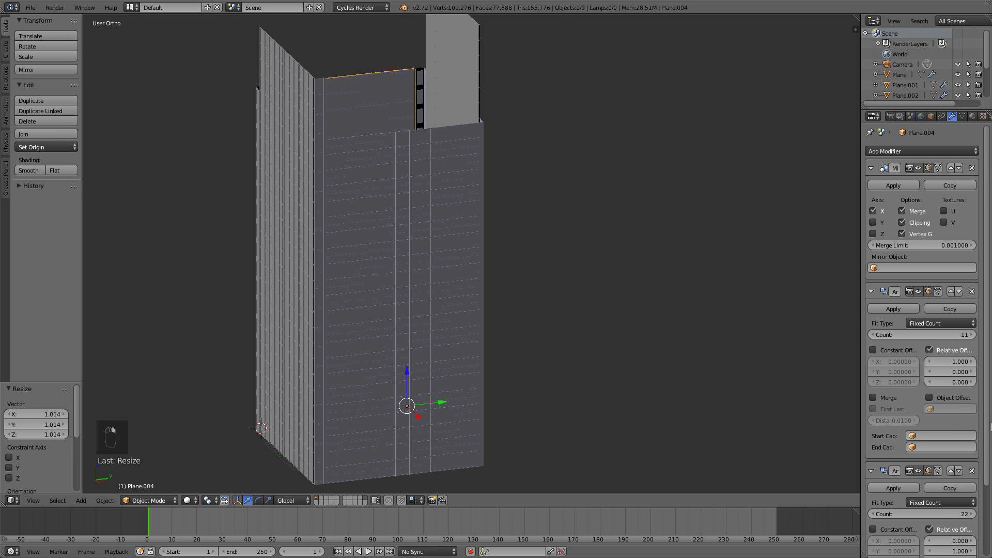
left_click(957, 513)
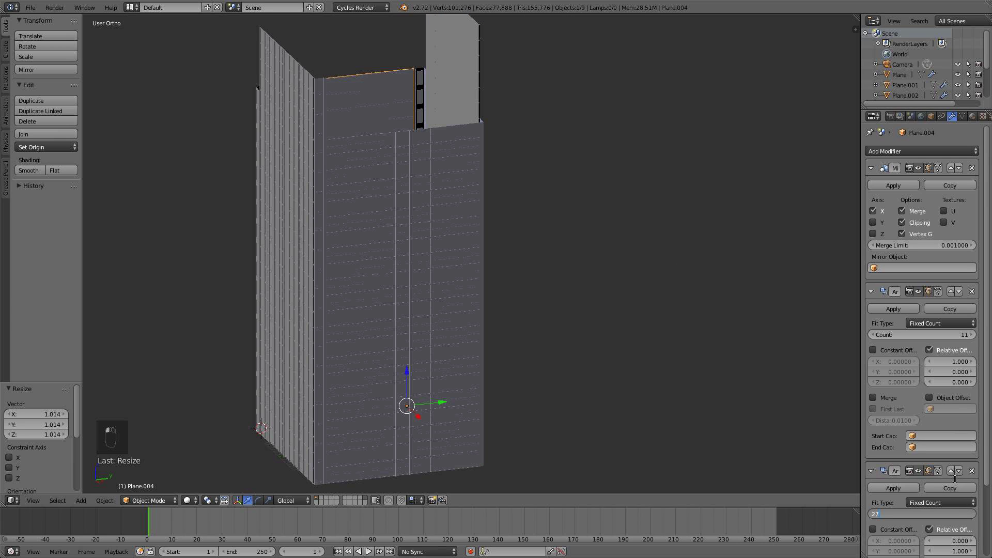
type("28")
key("Return")
right_click(403, 203)
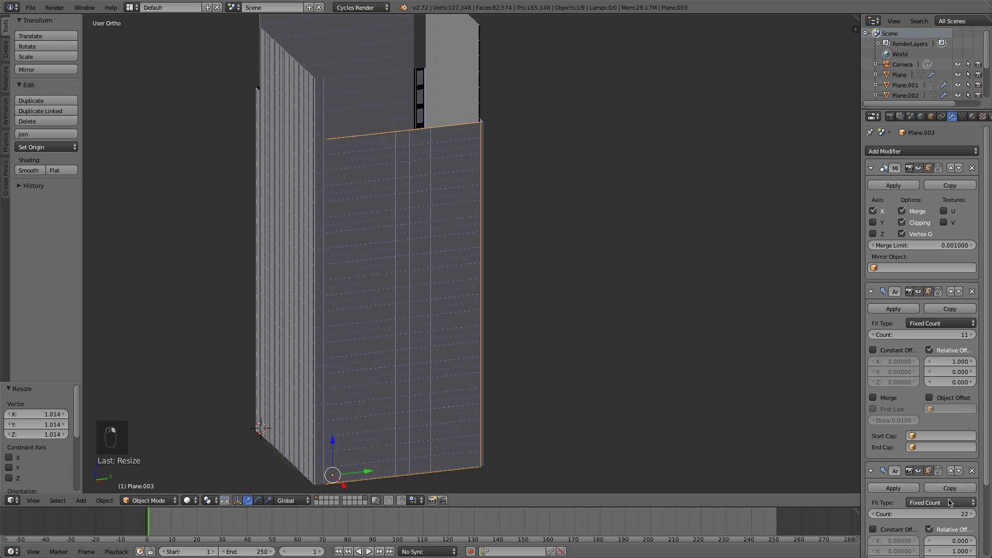
left_click(938, 514)
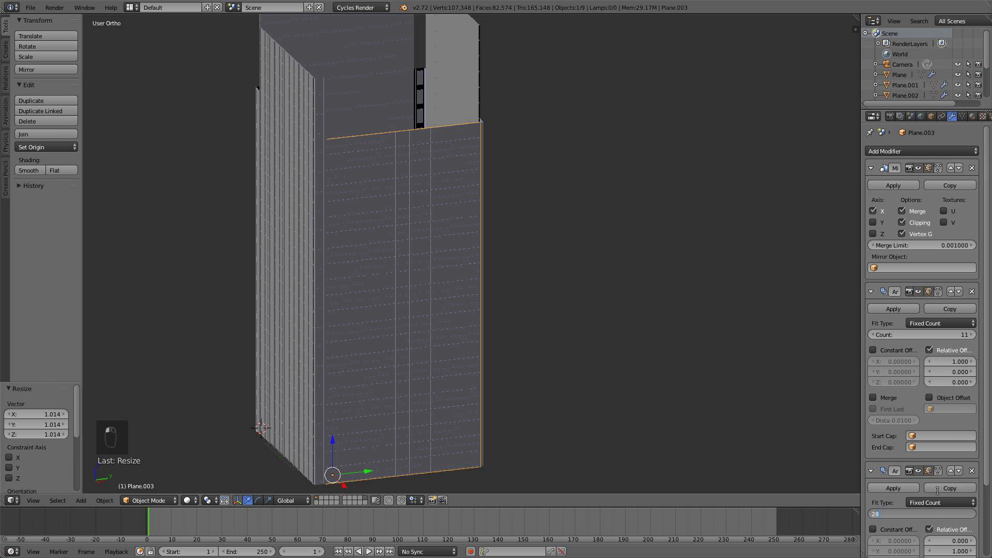
key("Return")
Raise the array count of corner strip Plane.006 to 23
middle_click_drag(665, 282, 605, 291)
right_click(454, 144)
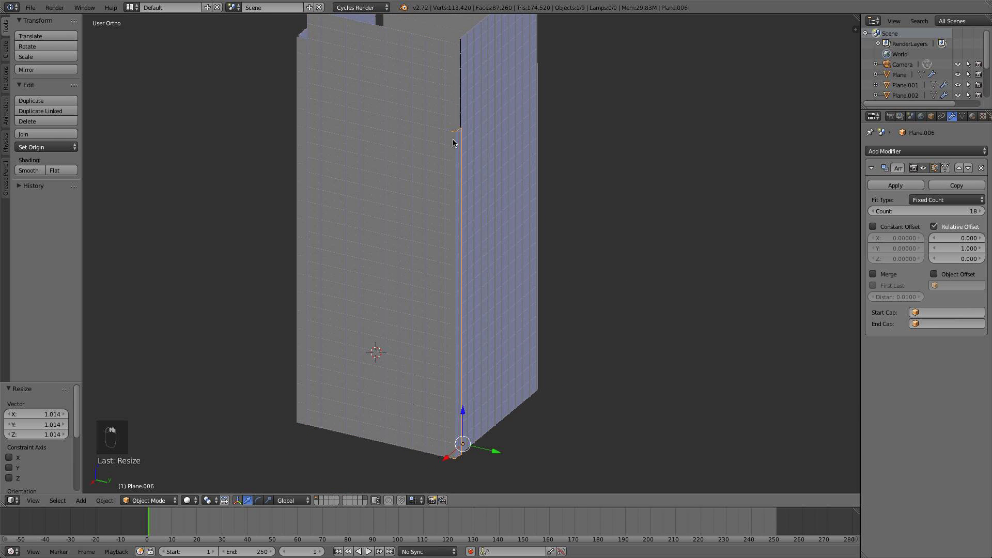
left_click_drag(943, 212, 978, 212)
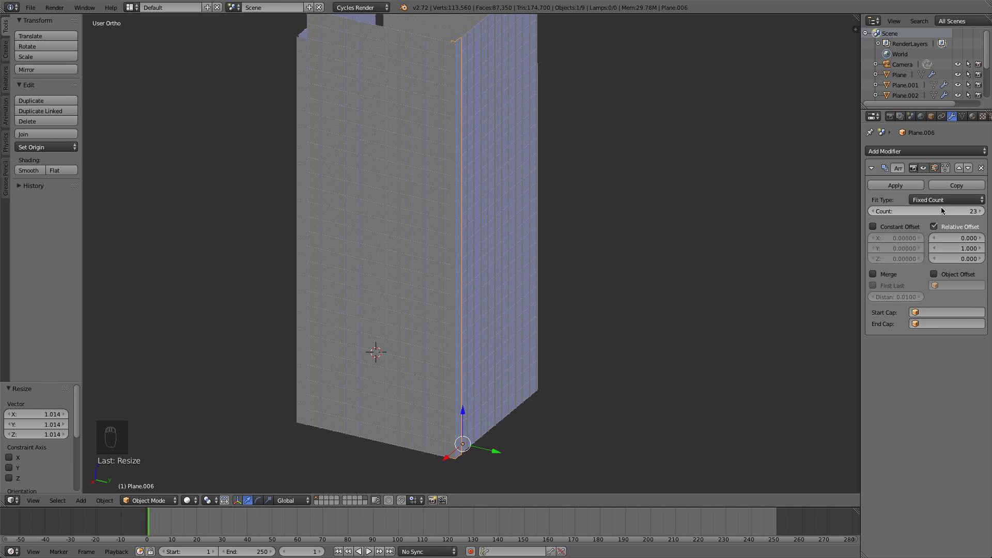
Set the array count of corner strip Plane.002 to 23 and scale the strip down to about 0.981
middle_click_drag(658, 157, 587, 232)
right_click(368, 201)
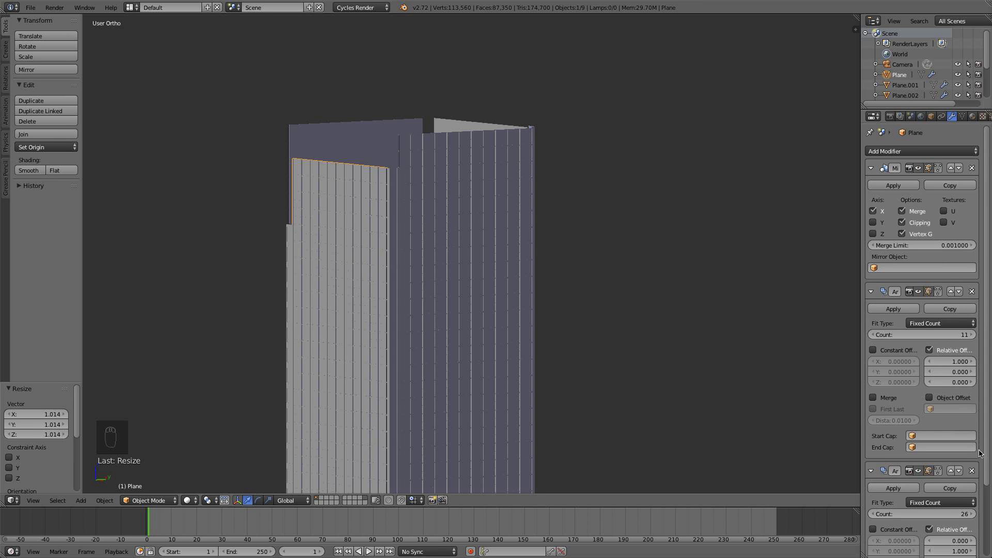
right_click(399, 189)
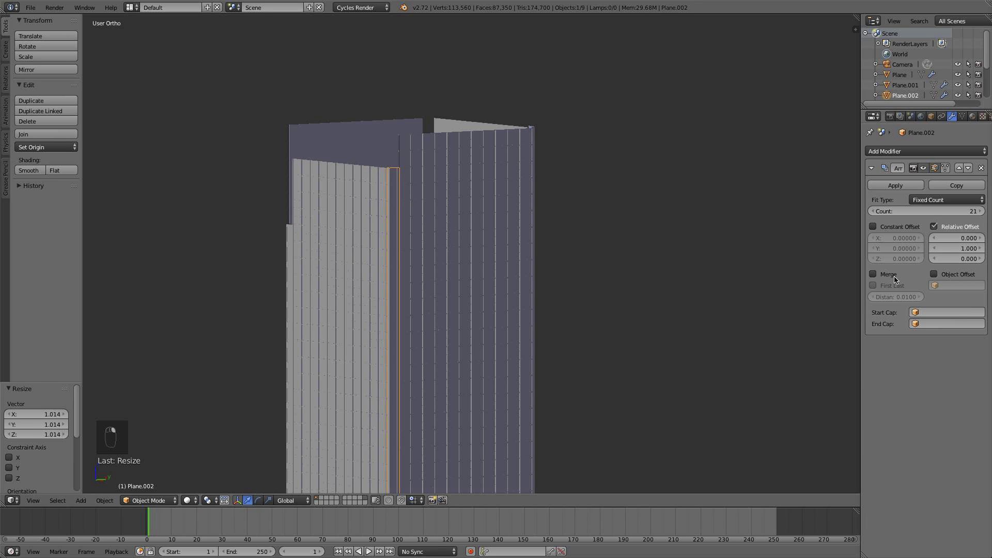
left_click(943, 209)
type("23")
key("Return")
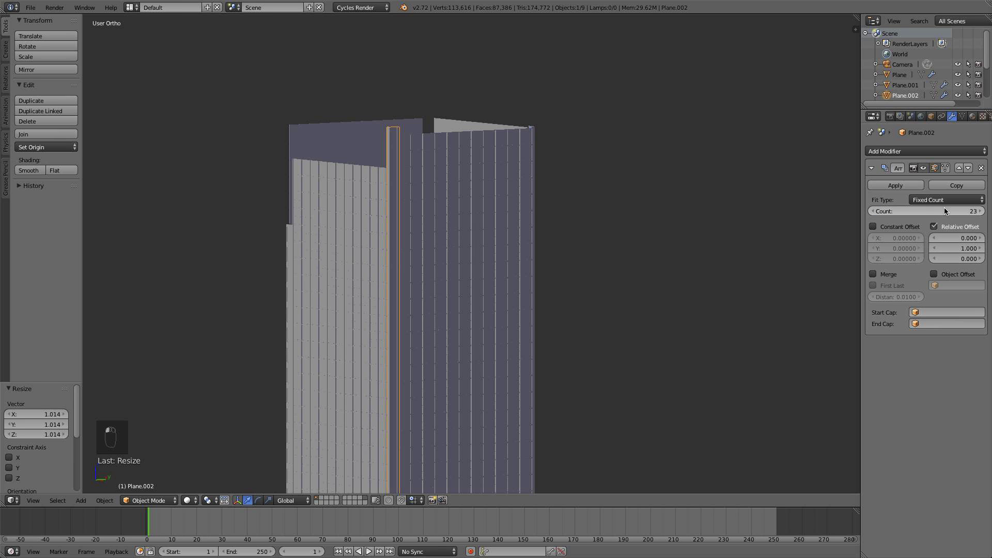
middle_click_drag(393, 220, 433, 208)
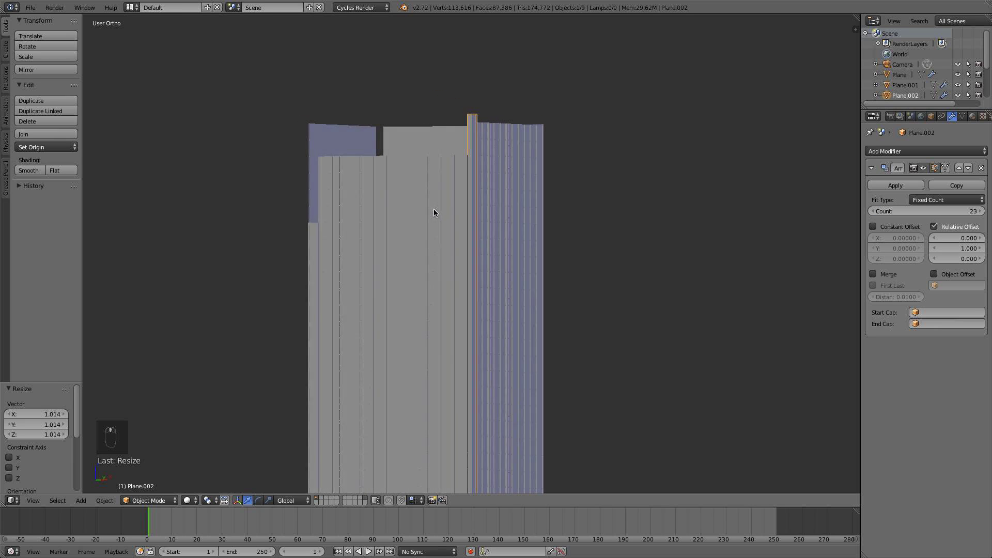
key("s")
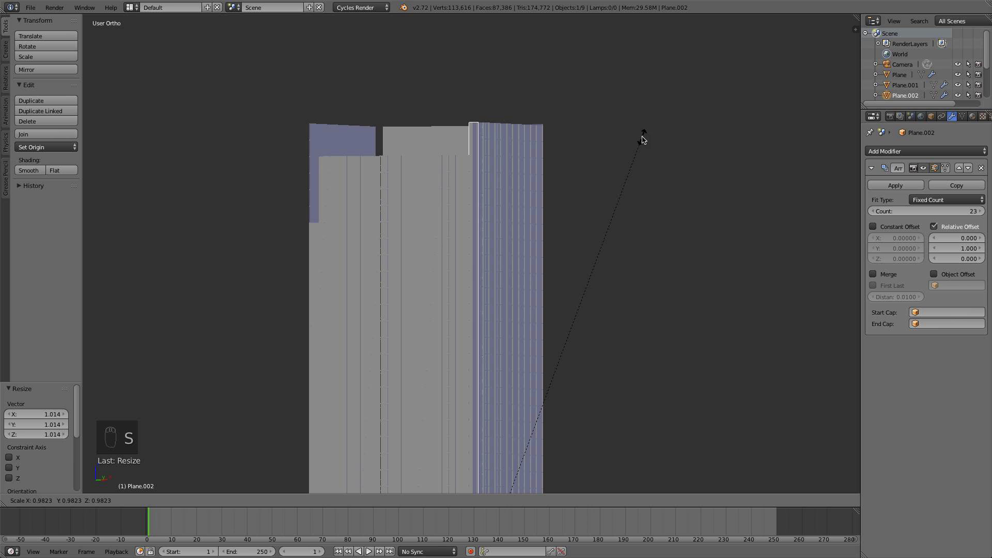
left_click(301, 235)
Set the array count of corner strip Plane.005 to 23
middle_click_drag(301, 235, 384, 237)
right_click(355, 238)
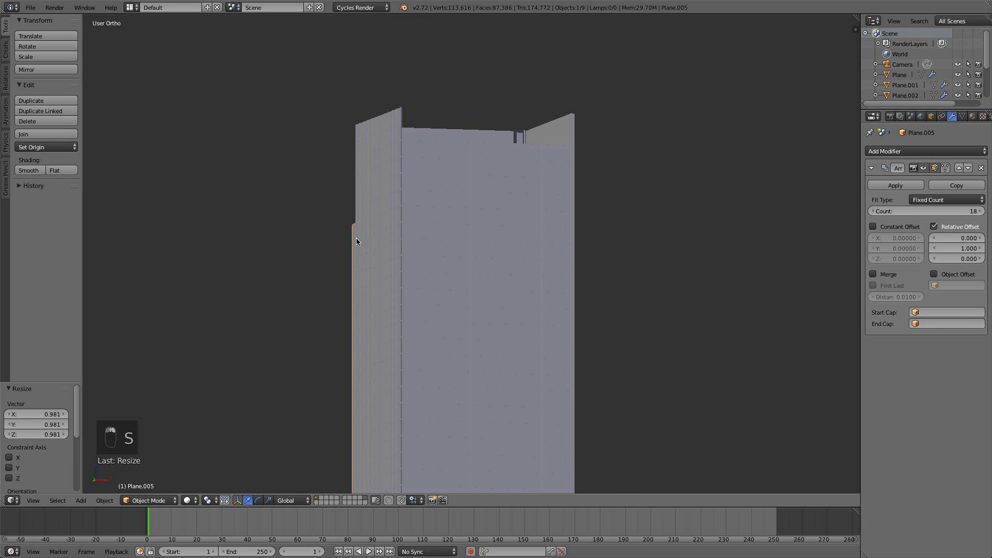
left_click(950, 210)
type("2")
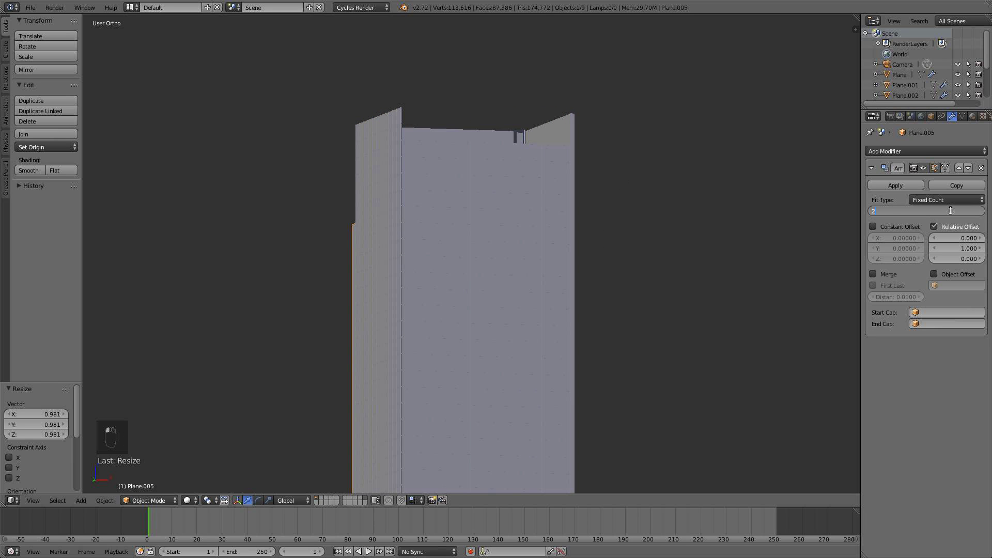
type("3")
key("Return")
Raise the vertical array count of the front wall (Plane) to 28
middle_click_drag(629, 227, 427, 250)
right_click(393, 248)
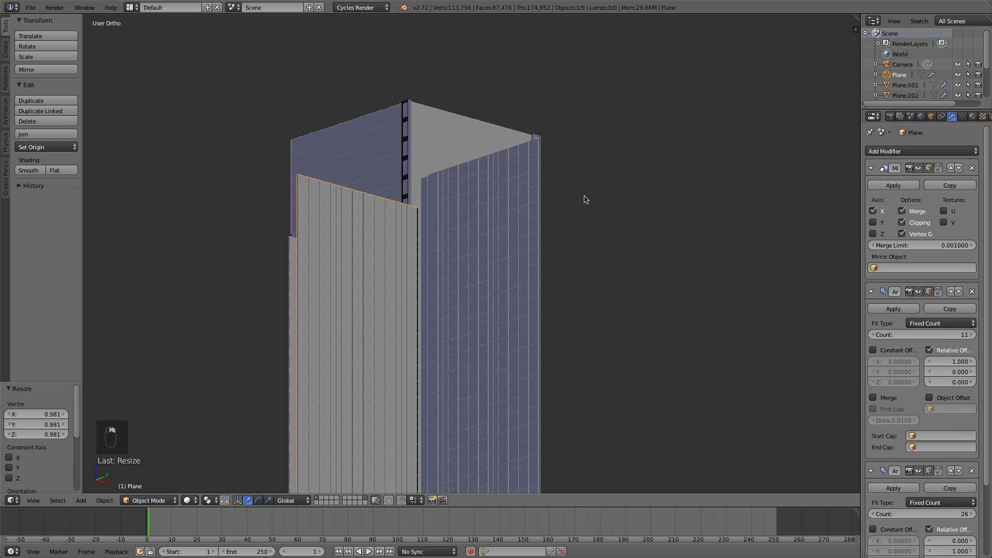
left_click(972, 514)
left_click(972, 514)
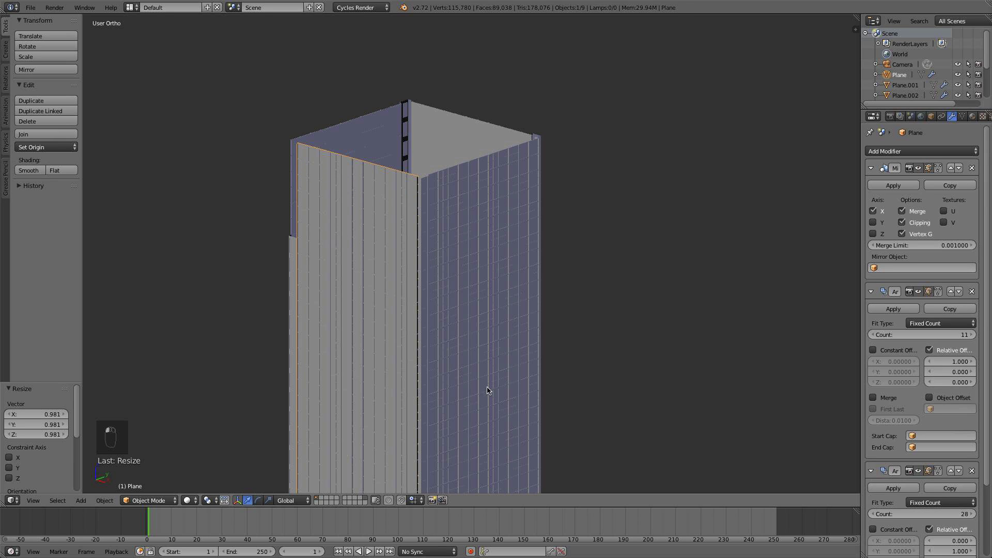
Set the array count of corner strip Plane.001 to 23, and check the tower through the camera with nothing selected
right_click(290, 247)
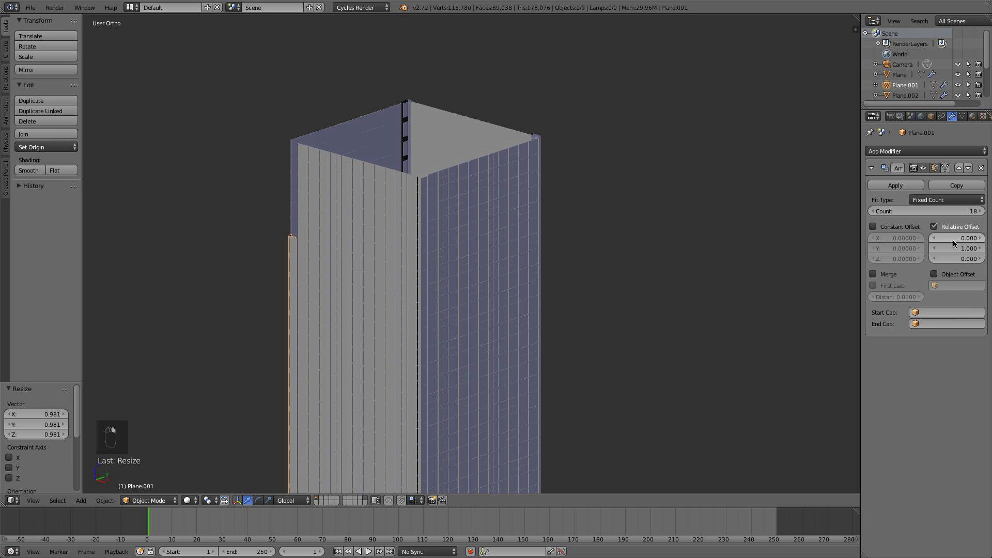
left_click(952, 211)
type("23")
key("Return")
key("KP_0")
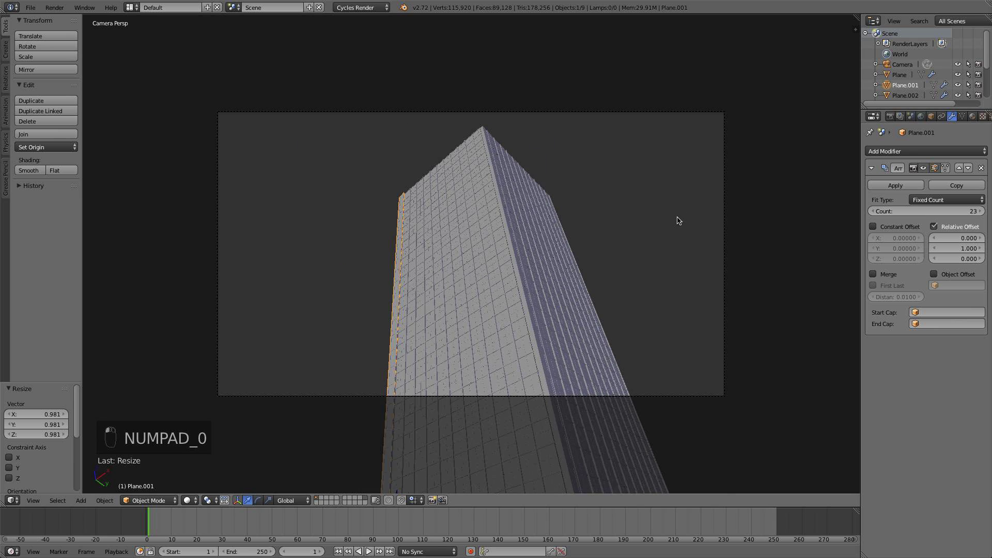
key("a")
key("a")
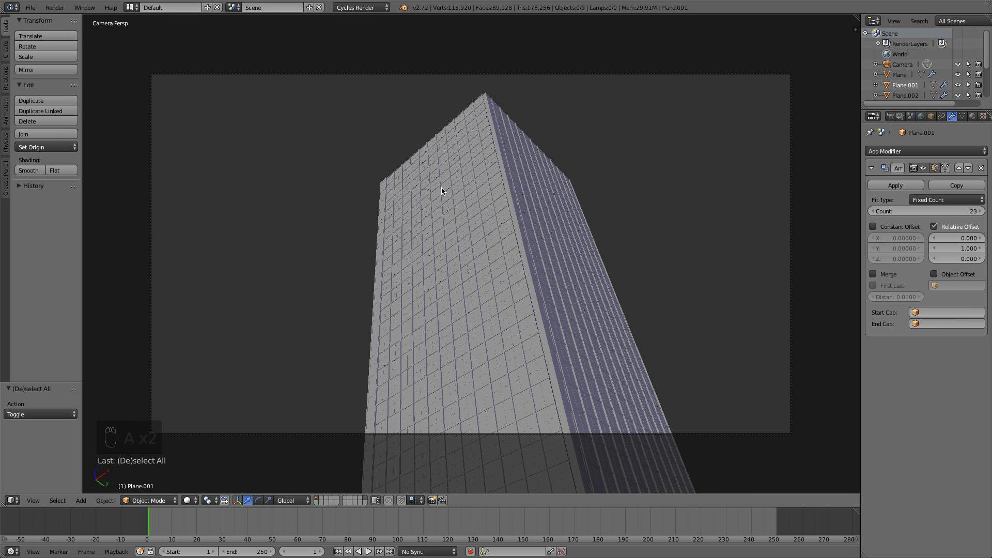
scroll(445, 178, "up", 2)
scroll(538, 124, "down", 2)
In front view, scale corner strip Plane.001 to about 0.996 to align its top with the wall's upper edge
key("KP_1")
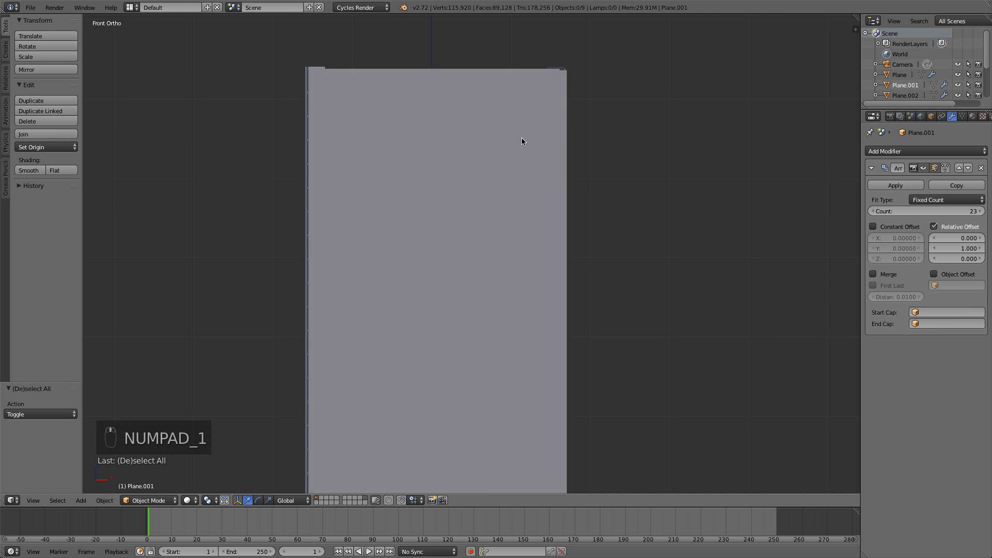
middle_click_drag(522, 137, 521, 250, "shift")
scroll(439, 222, "up", 3)
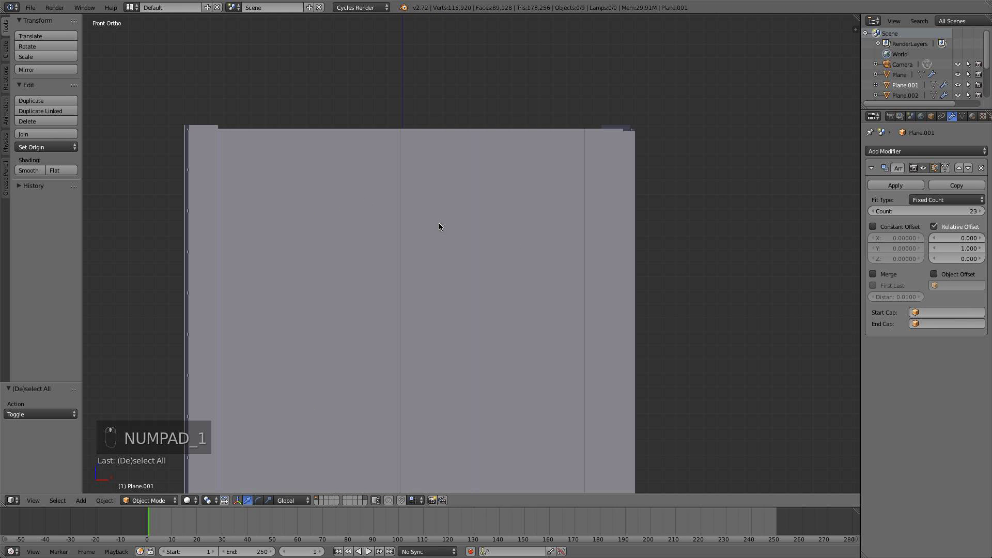
right_click(201, 127)
middle_click_drag(278, 140, 449, 235, "shift")
scroll(369, 228, "up", 3)
right_click(302, 200)
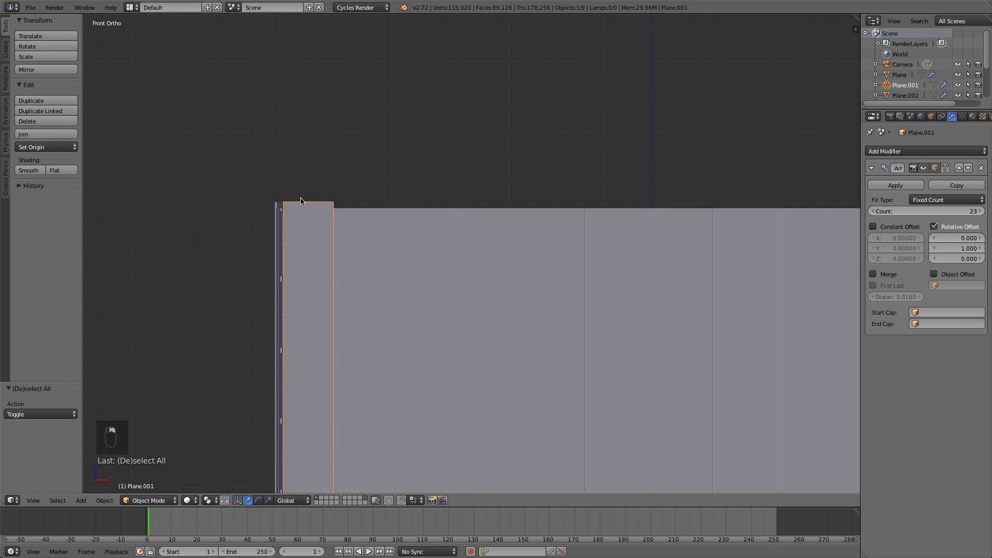
key("s")
left_click(393, 157)
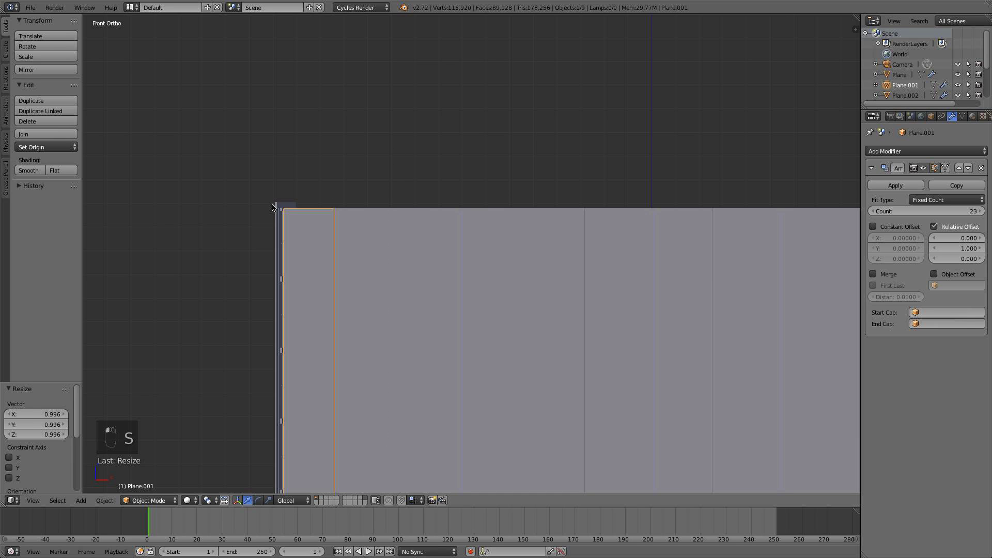
Scale corner strip Plane.005 to about 0.997 to bring its top level with the wall's upper edge
right_click(274, 208)
key("s")
left_click(343, 181)
right_click(277, 207)
key("s")
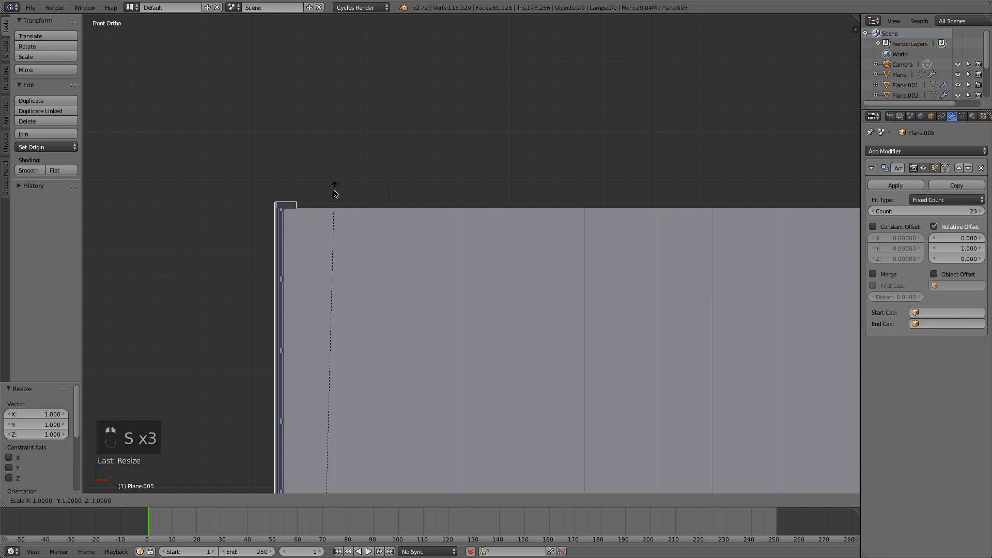
left_click(331, 197)
Scale corner strip Plane.002 by about 1.002 and Plane.006 by about 0.997 to level their tops with the wall
middle_click_drag(474, 227, 147, 227, "shift")
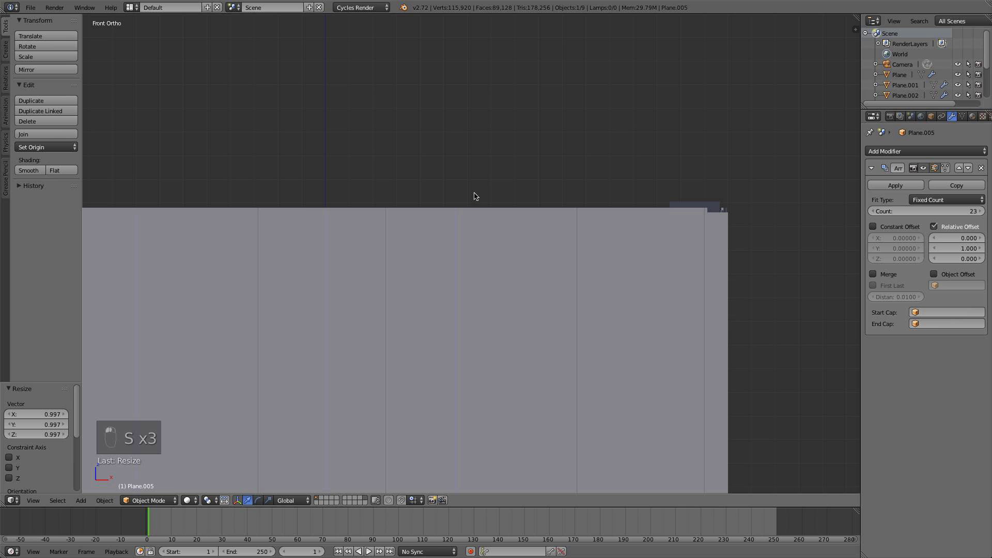
key("s")
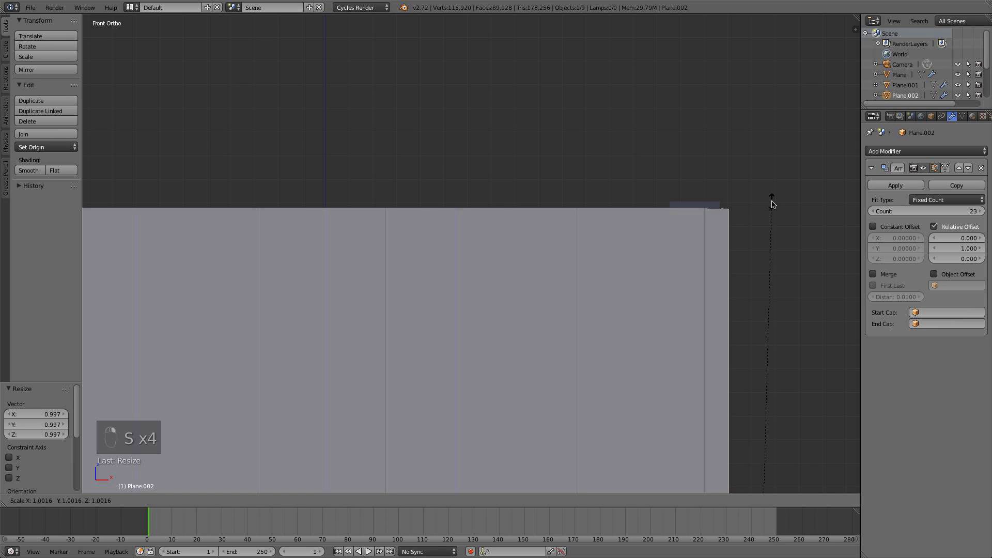
left_click(772, 203)
right_click(762, 208)
key("s")
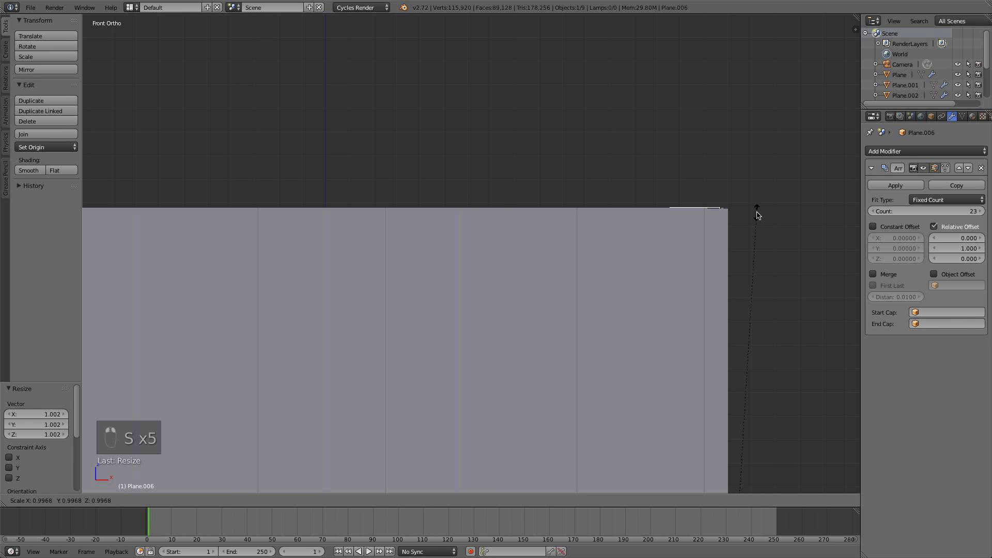
left_click(757, 213)
Fine-tune the scale of corner strips Plane.006 and Plane.002 by about 1.000 to level their tops with the wall, leaving nothing selected
right_click(714, 230)
key("s")
left_click(743, 214)
right_click(716, 228)
key("s")
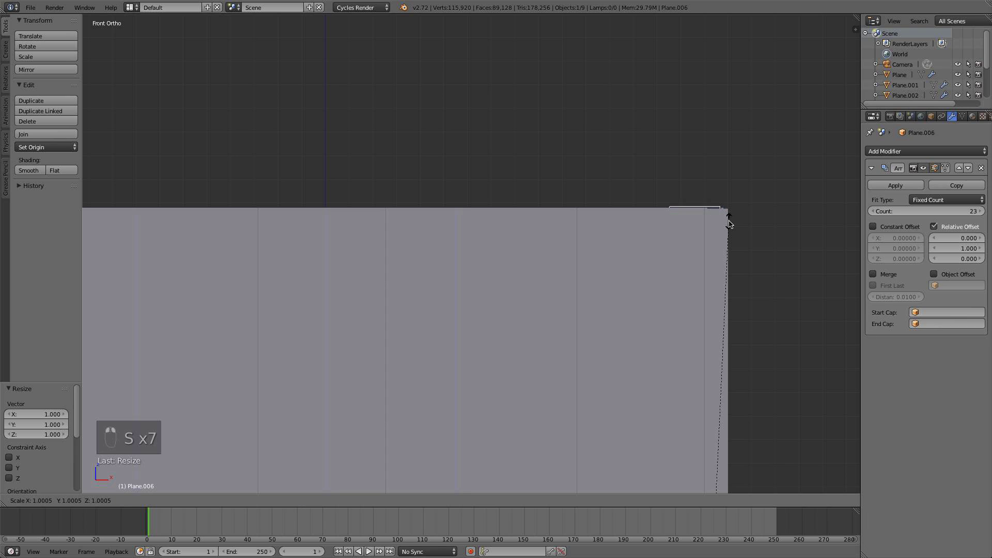
left_click(729, 223)
right_click(720, 231)
key("s")
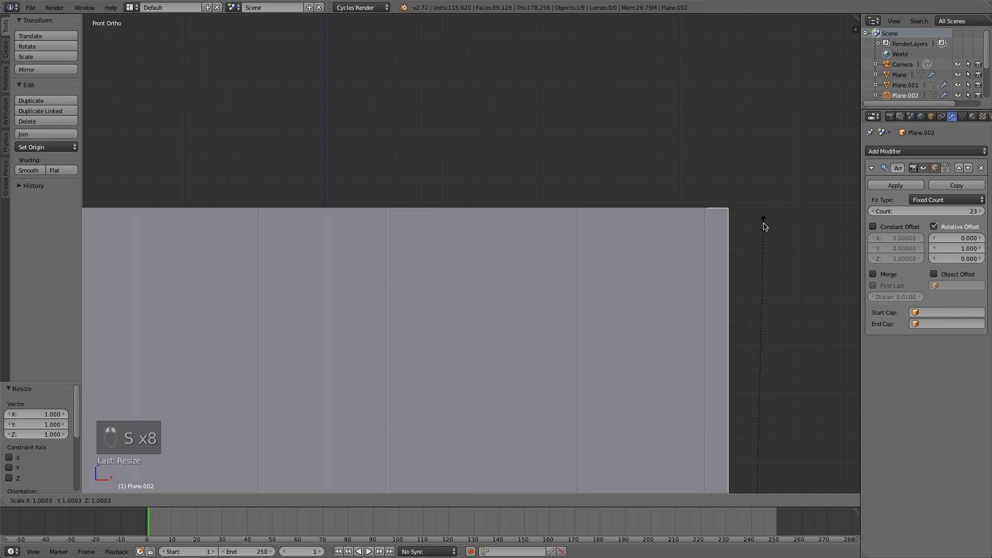
left_click(764, 224)
key("a")
Examine how the corner strips line up with the wall's upper edge at the tower's opposite top corner
scroll(752, 237, "down", 3)
middle_click_drag(506, 259, 607, 257, "shift")
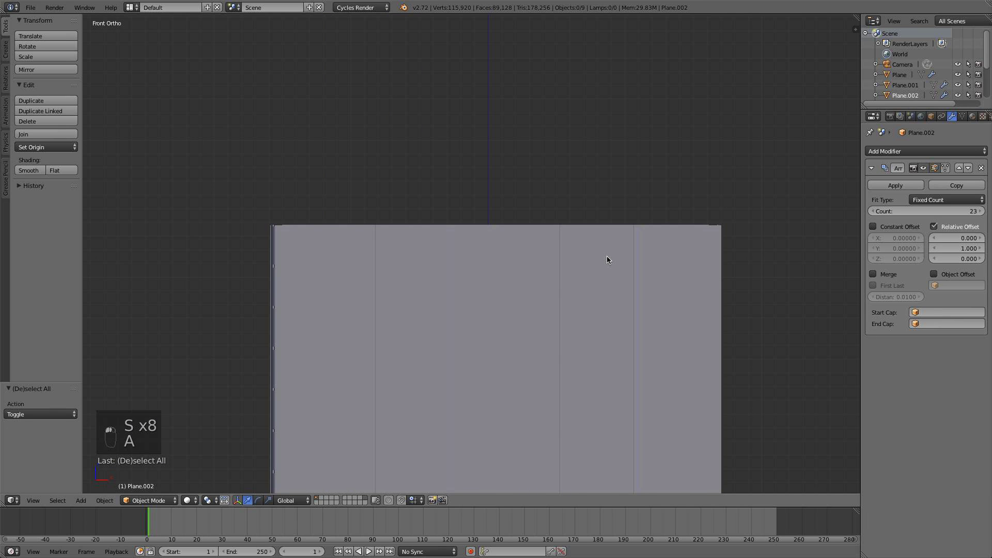
middle_click_drag(394, 253, 518, 198, "shift")
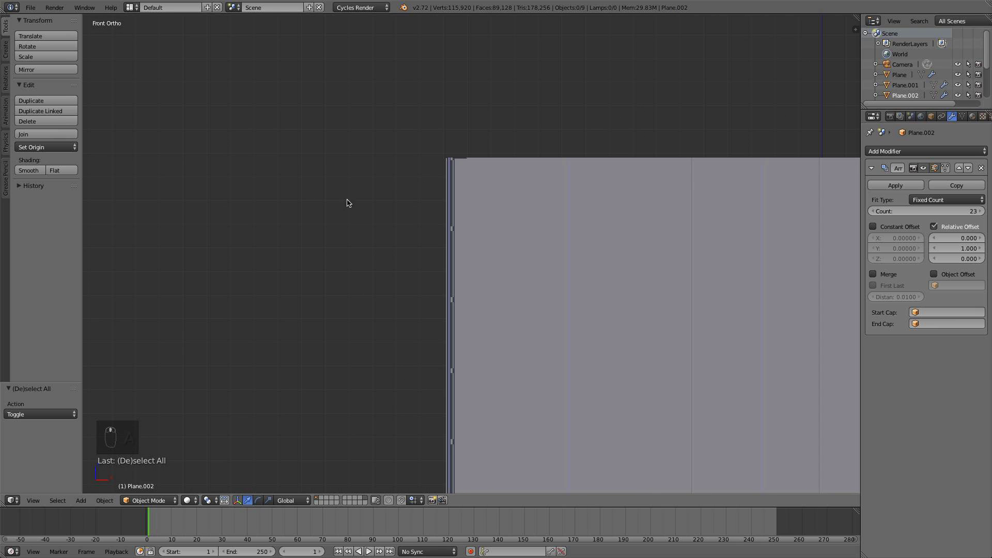
scroll(422, 208, "down", 2)
scroll(423, 208, "up", 3)
scroll(484, 149, "down", 4)
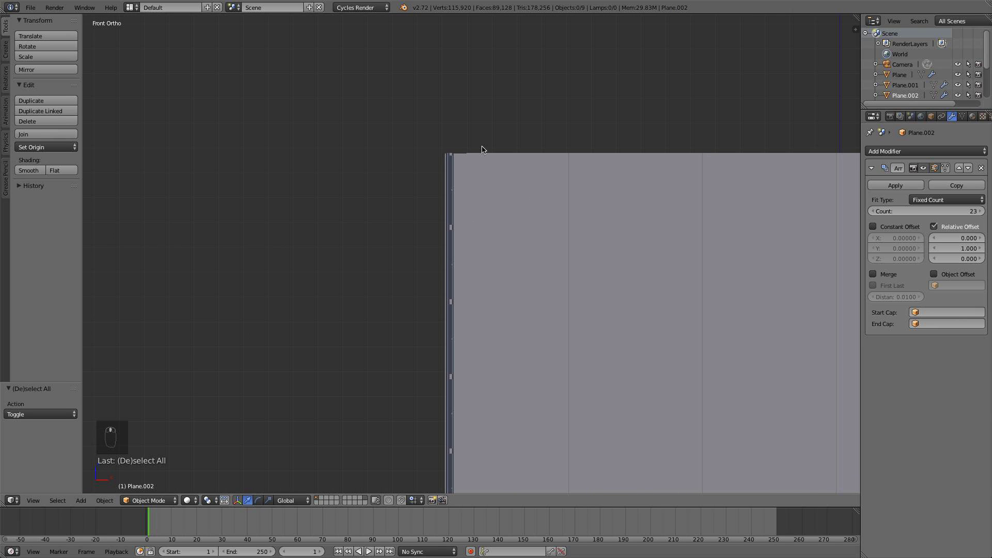
scroll(543, 180, "up", 3)
middle_click_drag(560, 217, 475, 225, "shift")
scroll(474, 225, "up", 3)
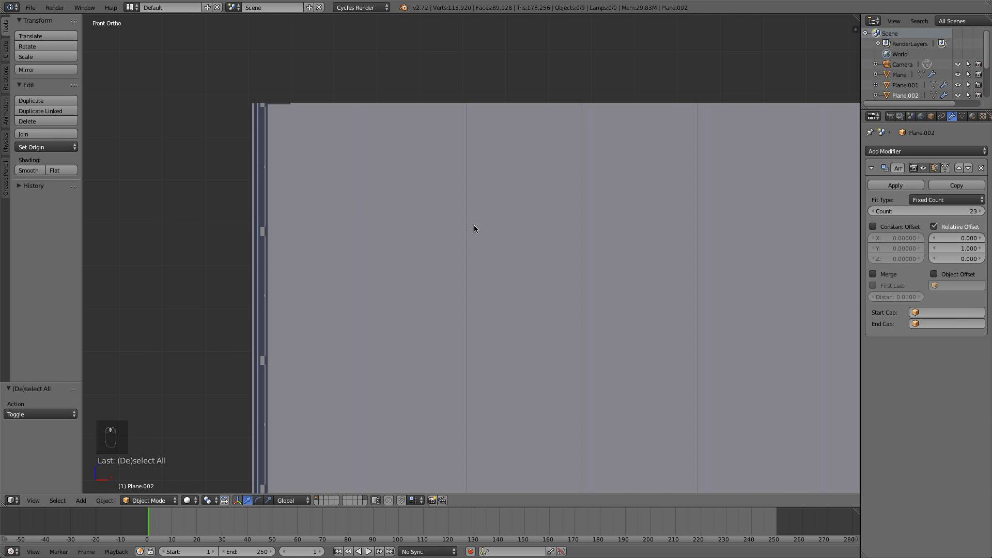
Open the mesh of front wall Plane for editing and display it as wireframe in front view
key("Tab")
key("Tab")
right_click(401, 173)
key("Tab")
scroll(401, 174, "down", 9)
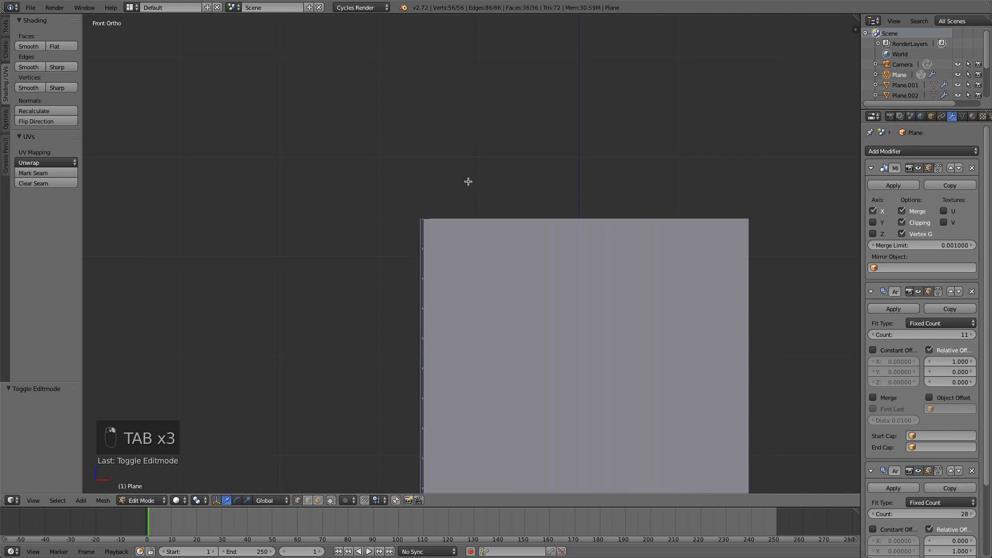
middle_click_drag(594, 248, 421, 173, "shift")
key("z")
scroll(338, 200, "up", 4)
scroll(563, 227, "down", 3)
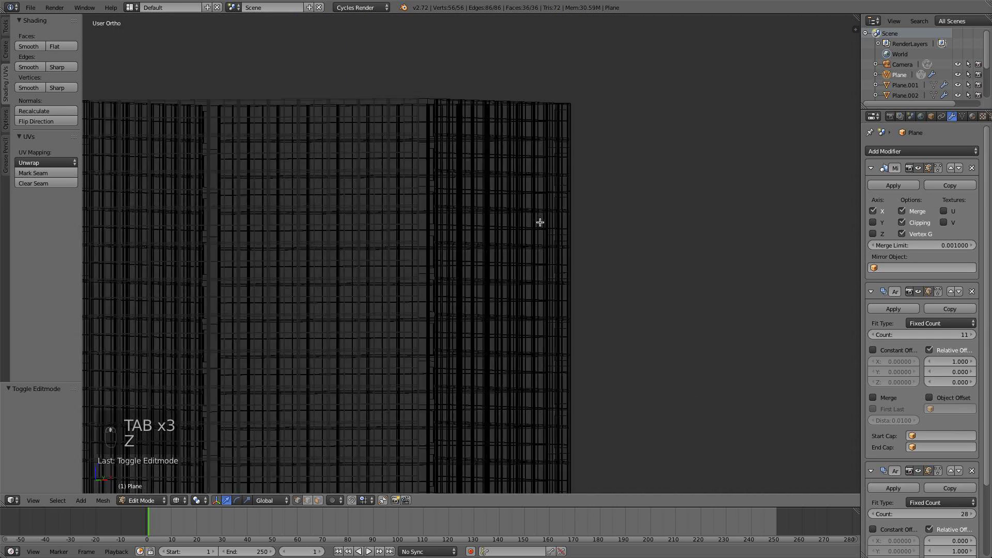
key("KP_1")
scroll(382, 239, "down", 2)
Clear the selection in the wall's mesh, keeping the wireframe display
mouse_move(382, 239)
middle_mouse_down()
mouse_move(556, 230)
mouse_move(642, 239)
mouse_move(500, 256)
mouse_move(512, 75)
mouse_move(502, 39)
middle_mouse_up()
key("z")
key("z")
key("Tab")
key("Tab")
key("a")
key("a")
key("a")
key("a")
key("a")
key("a")
scroll(543, 259, "down", 5)
scroll(561, 194, "up", 1)
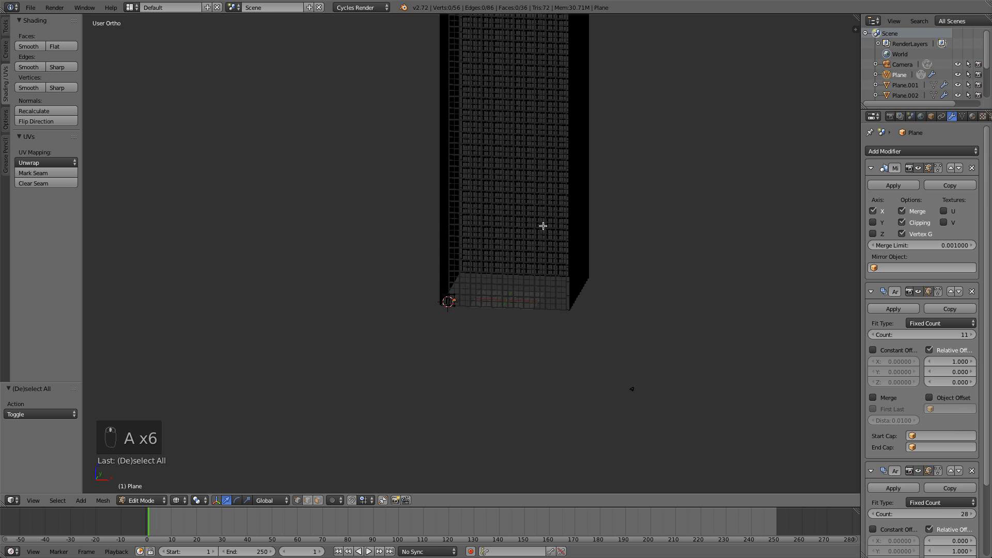
Duplicate the linked thin vertical mullion at the wall's base in place and separate the copy into its own object
key("KP_1")
scroll(536, 253, "up", 4)
middle_click_drag(477, 269, 522, 60, "shift")
scroll(520, 77, "up", 6)
middle_click_drag(504, 100, 502, 332, "shift")
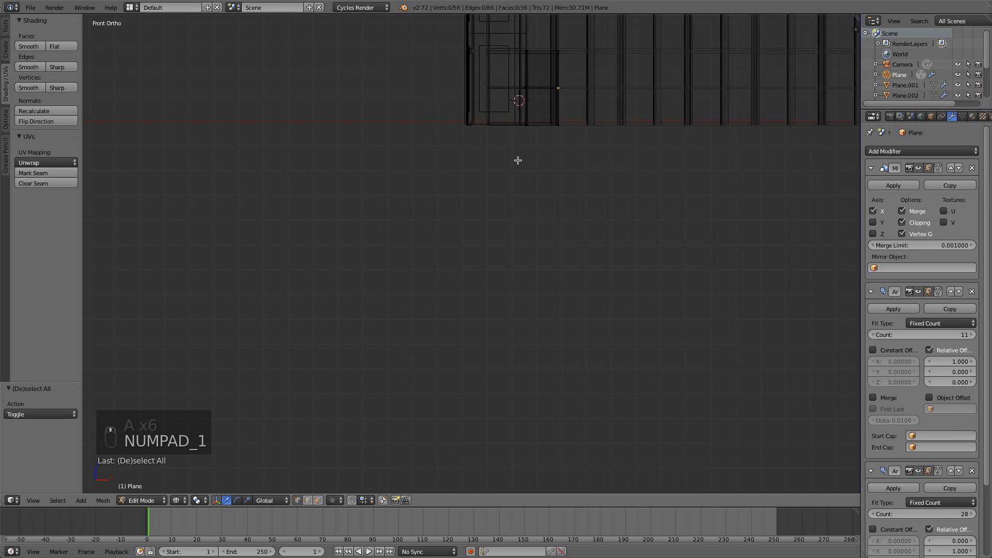
middle_click_drag(518, 159, 498, 313, "shift")
scroll(511, 256, "up", 5)
key("l")
key("l")
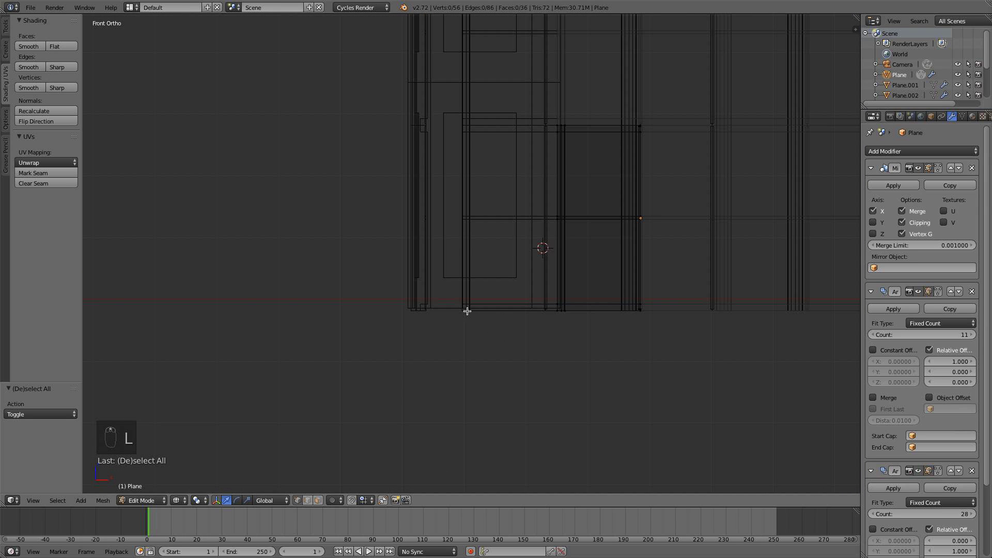
key("l")
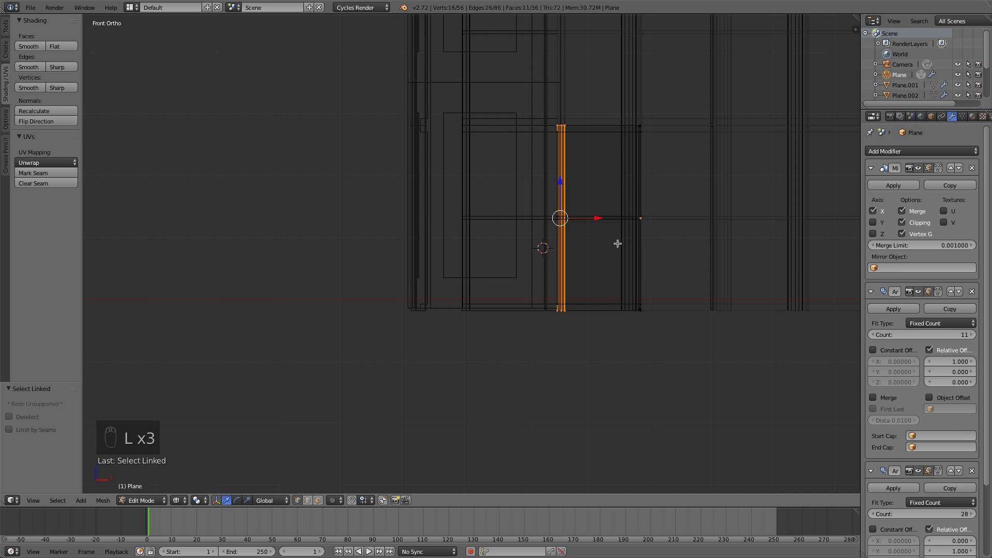
scroll(618, 244, "down", 4)
middle_click_drag(617, 243, 613, 262)
key("KP_1")
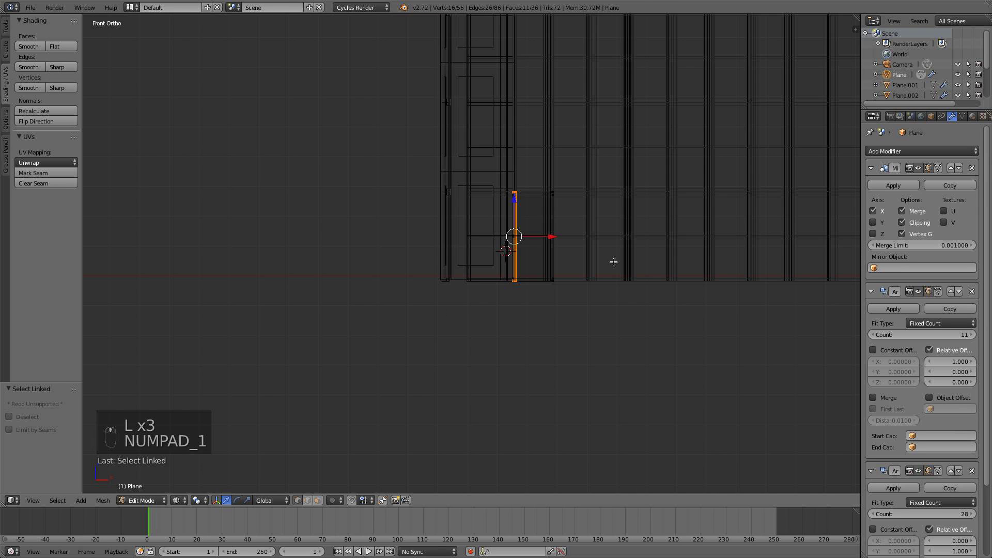
scroll(613, 262, "down", 2)
key("shift+d")
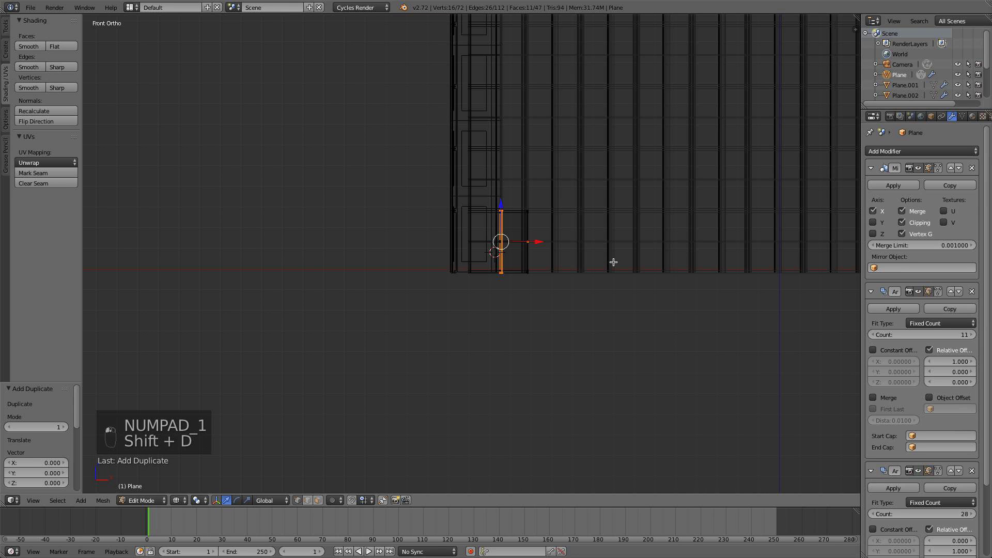
key("p")
left_click(613, 262)
key("Tab")
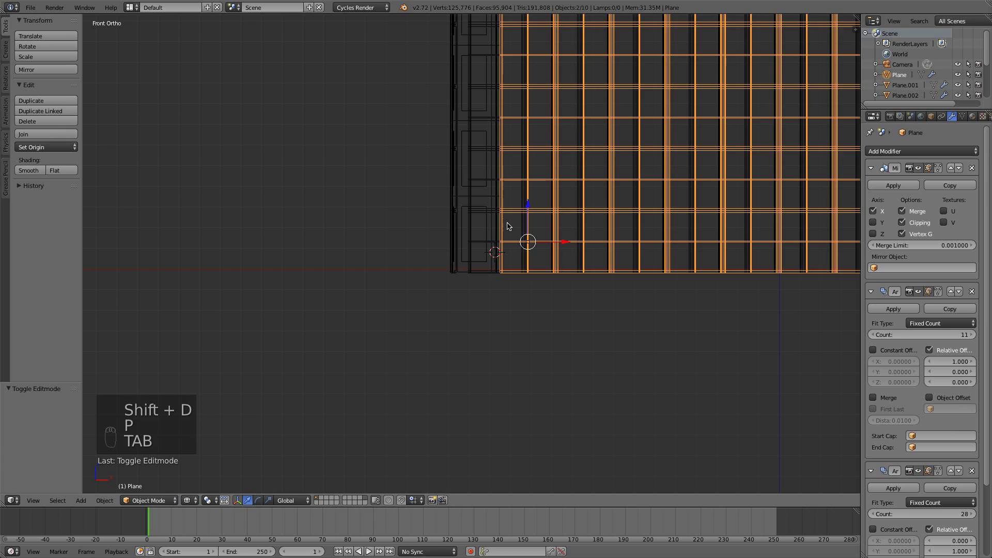
Remove the Mirror modifier and both Array modifiers from the separated mullion Plane.008
right_click(504, 238)
right_click(504, 238)
right_click(503, 239)
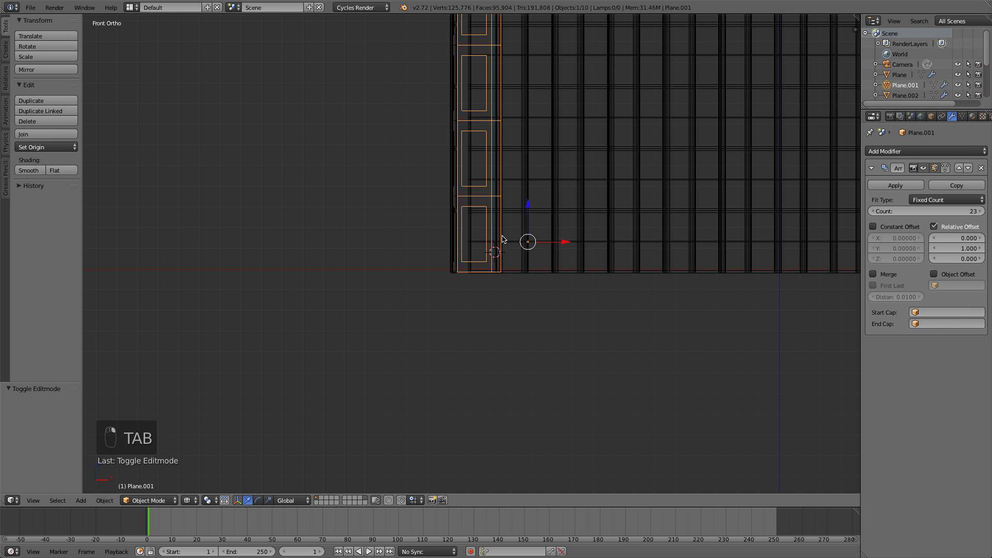
right_click(502, 239)
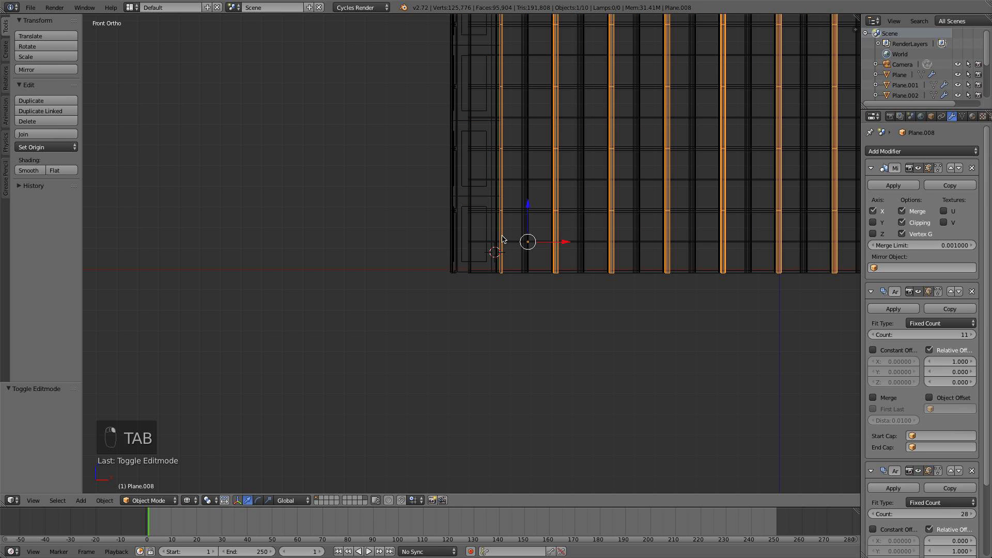
left_click(972, 169)
left_click(969, 169)
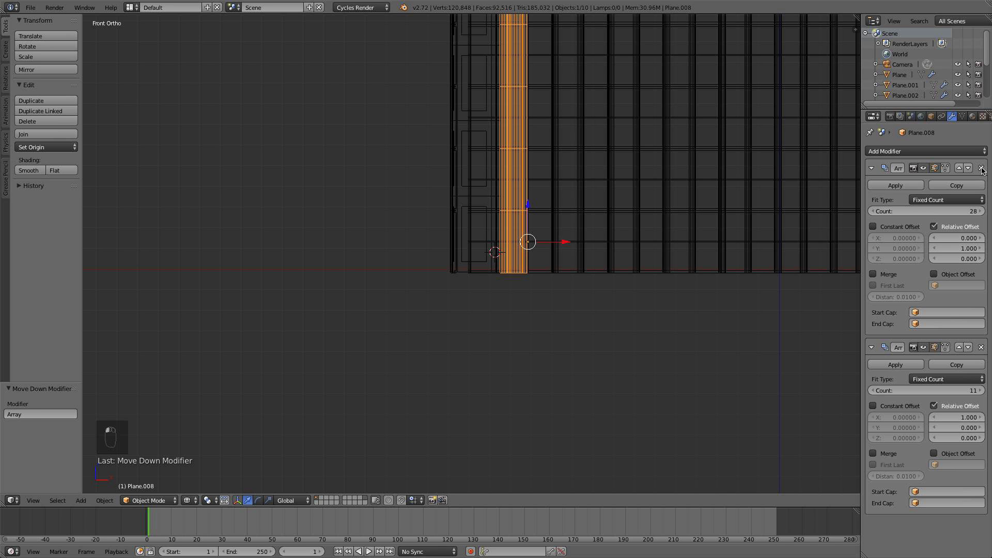
left_click(981, 169)
left_click(981, 169)
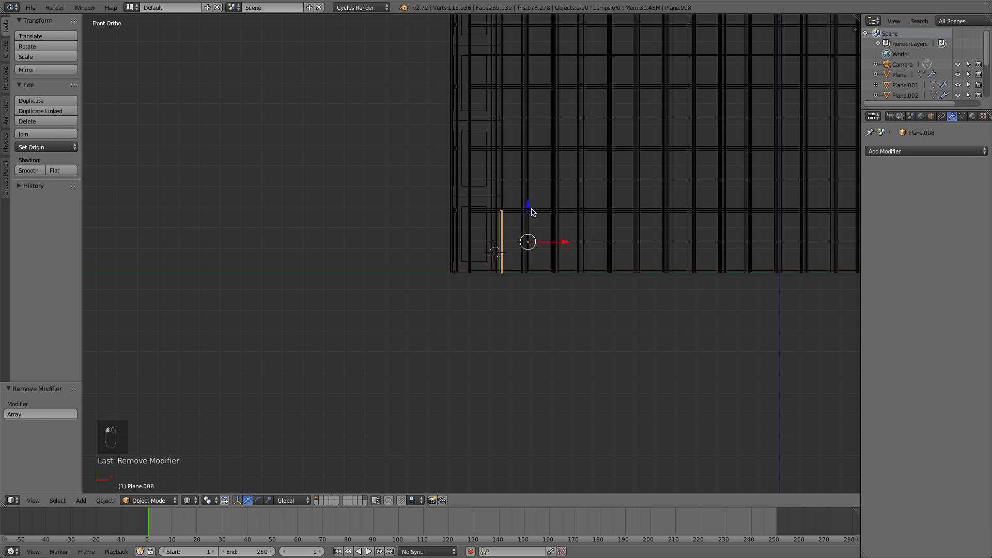
Raise the mullion about 84.3 units along Z and lower it by about 0.38 so it stands on the wall's top edge
scroll(531, 208, "down", 1)
middle_click_drag(537, 254, 500, 440, "shift")
scroll(506, 392, "down", 9)
middle_click_drag(524, 304, 510, 419, "shift")
scroll(484, 372, "up", 1)
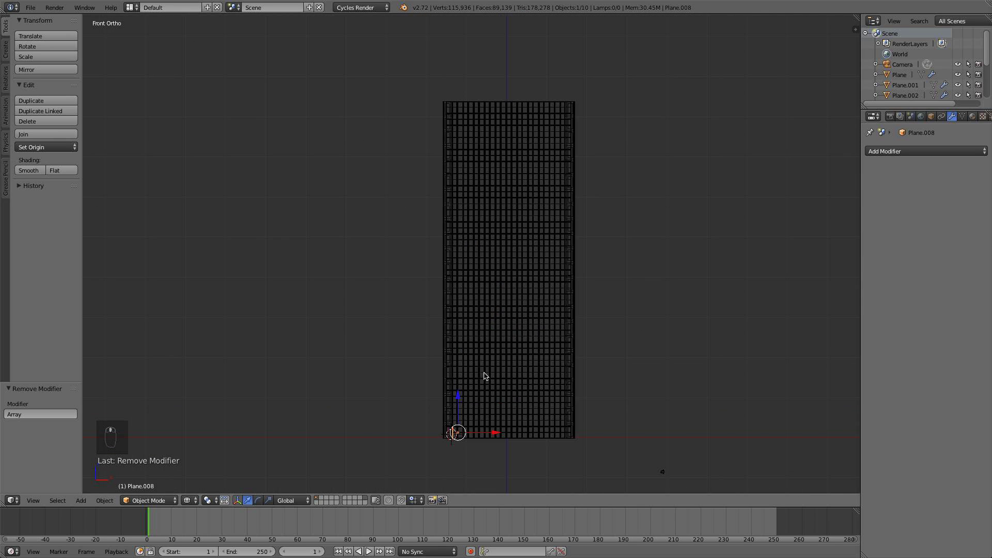
left_click_drag(460, 398, 496, 78)
key("KP_1")
scroll(504, 313, "up", 8)
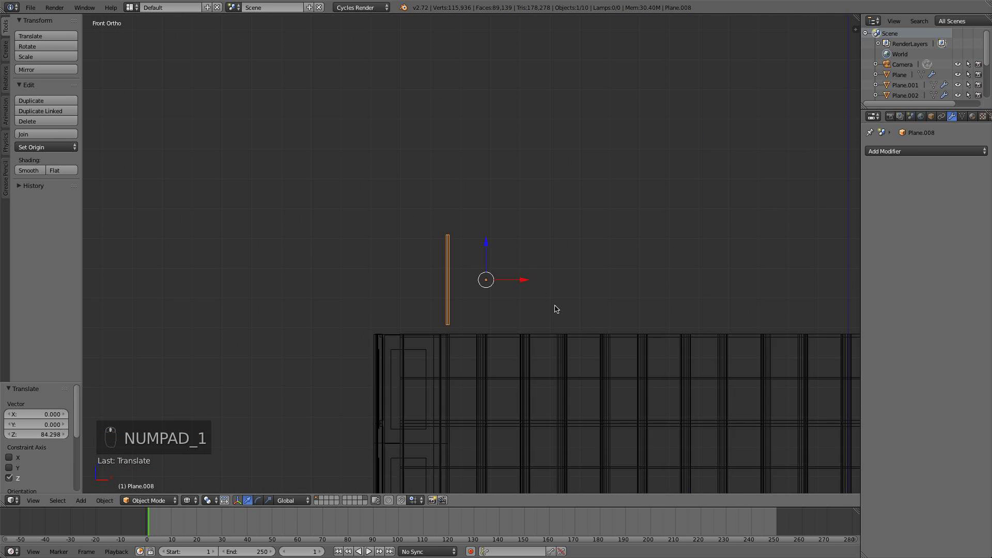
middle_click_drag(526, 291, 532, 256, "shift")
left_click_drag(493, 214, 493, 226)
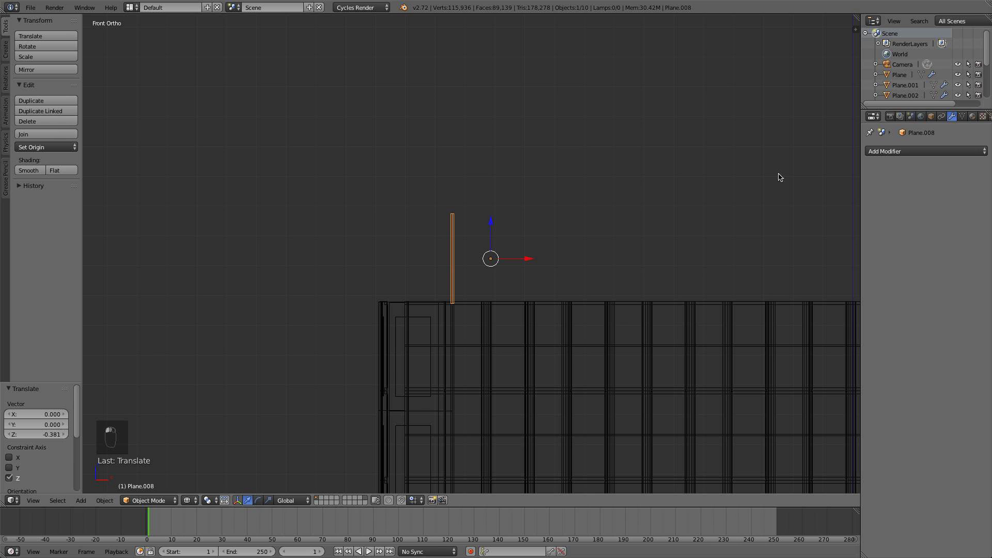
Add an Array modifier to the mullion with a relative X offset of 9.1 and a count of 8
left_click(838, 151)
left_click(810, 174)
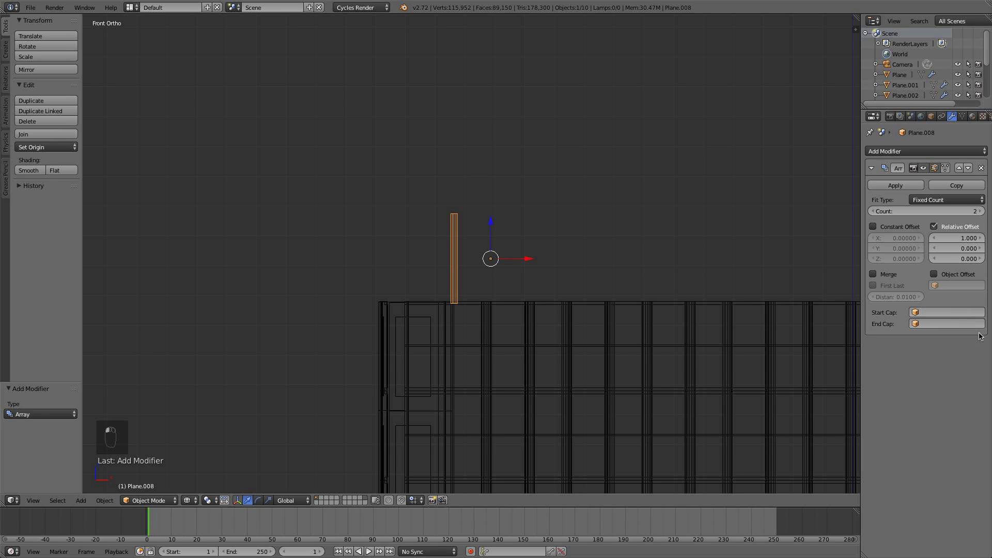
mouse_move(959, 239)
left_mouse_down()
mouse_move(984, 239)
mouse_move(959, 243)
left_mouse_up()
left_click(980, 211)
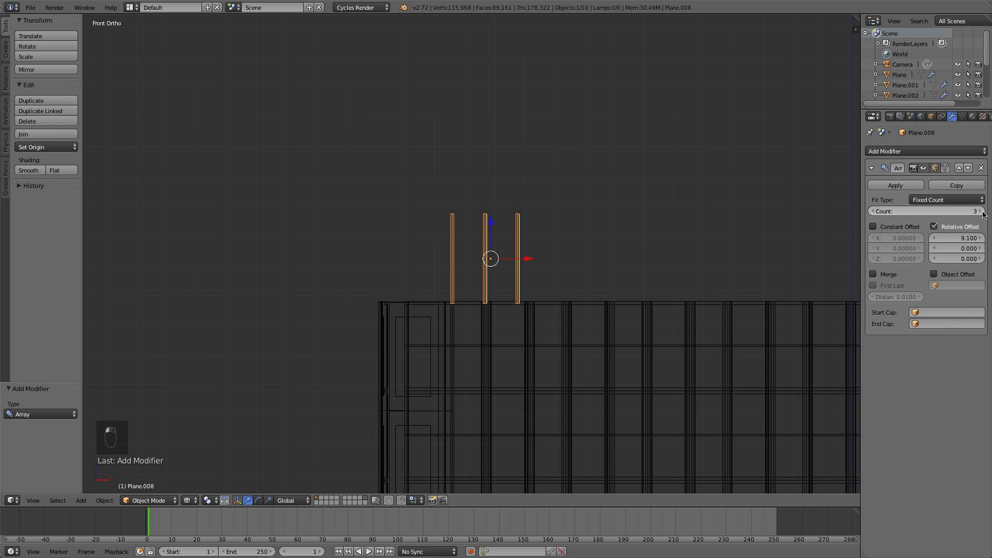
left_click(981, 211)
left_click(980, 211)
left_click(980, 211)
left_click(980, 212)
left_click(981, 212)
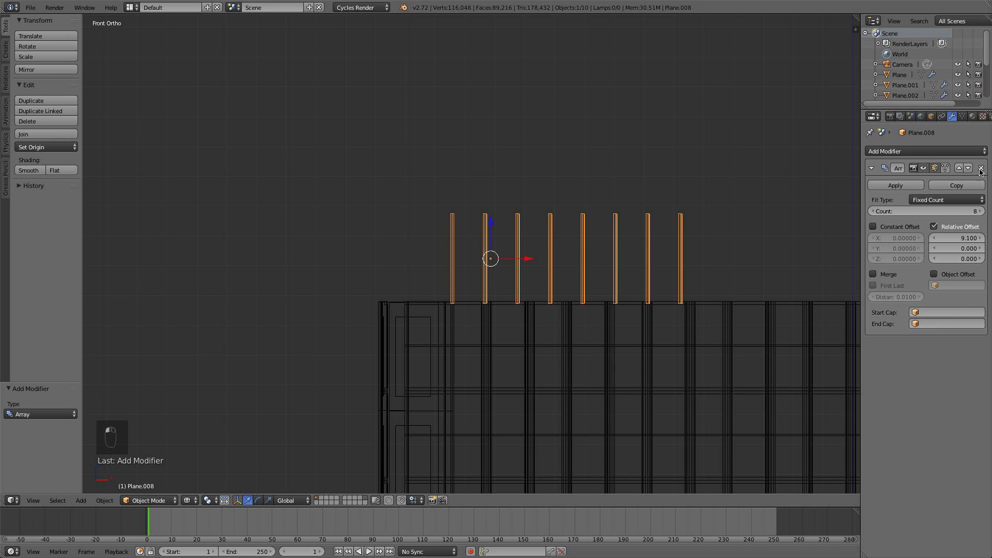
Add an X-axis Mirror modifier ahead of the mullion's array and set the array's relative X offset to 1.0
left_click(974, 152)
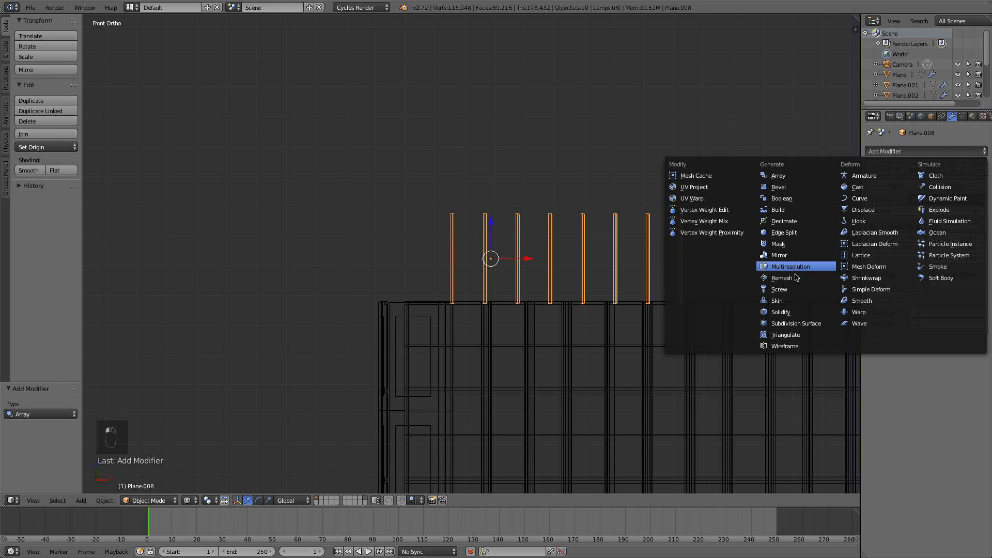
left_click(779, 255)
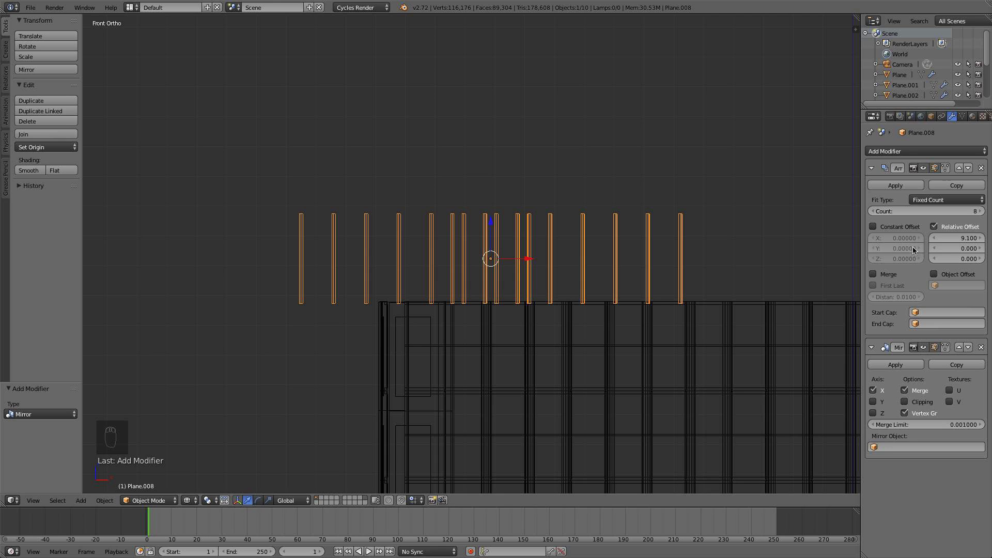
left_click(959, 347)
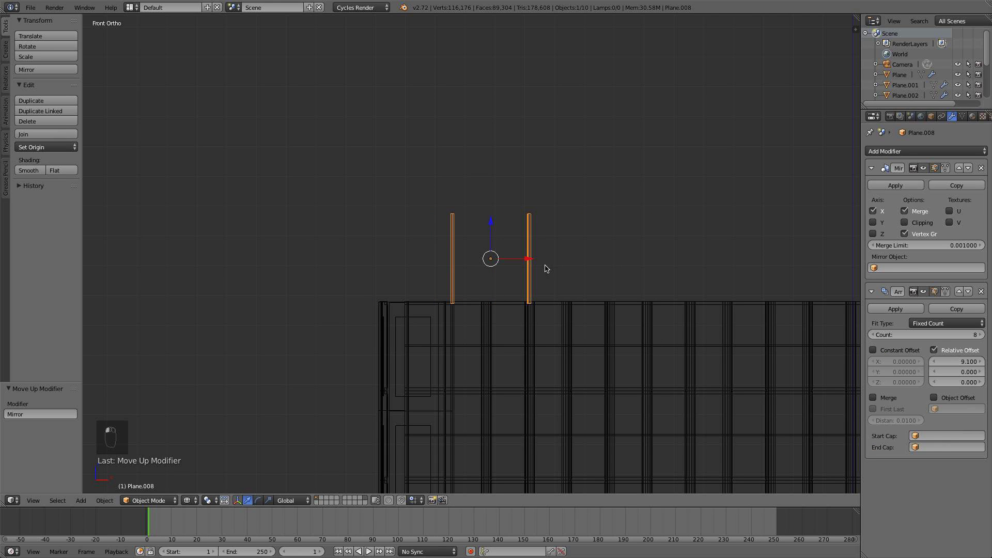
scroll(591, 284, "down", 5)
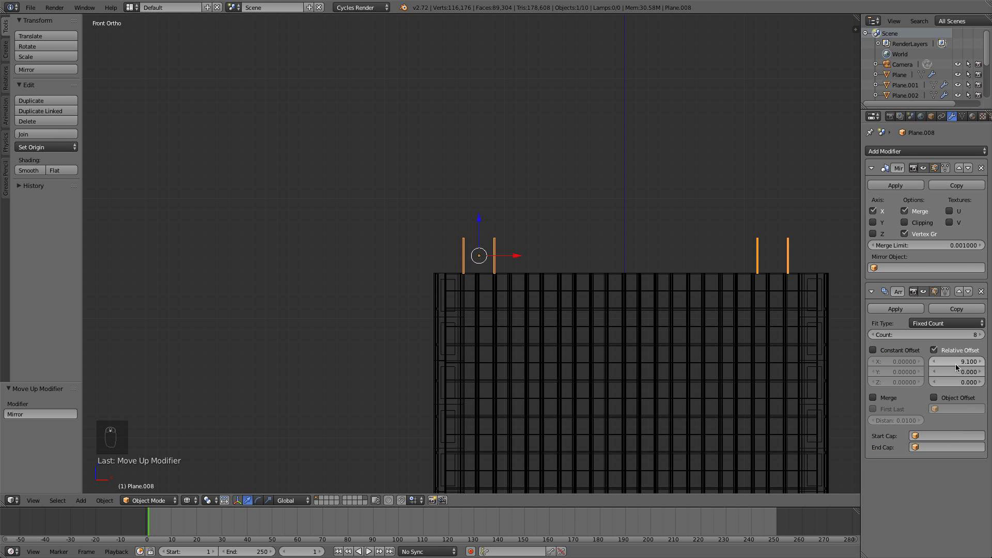
key("Return")
scroll(519, 317, "up", 5)
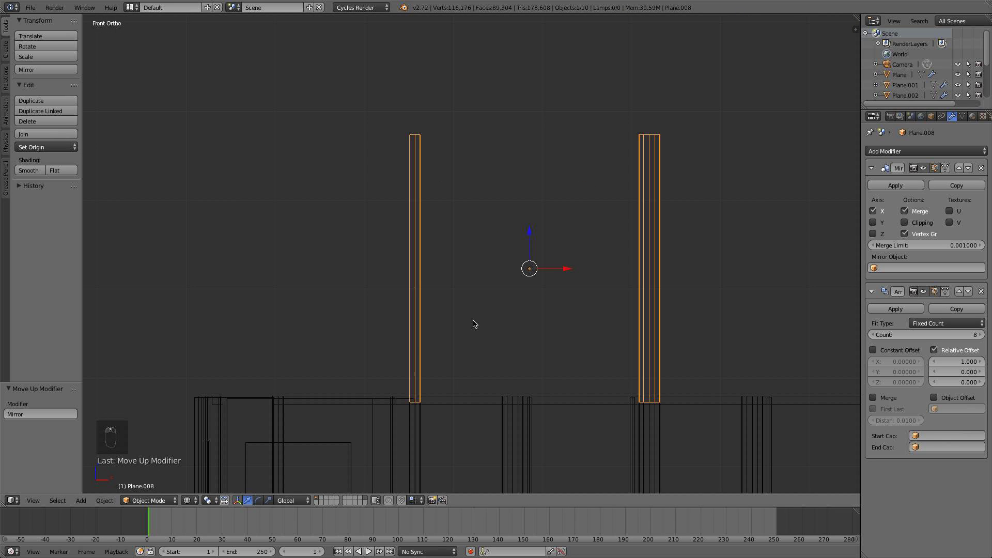
Scale the mullion's whole mesh along X by about 1.511 in edit mode
key("Tab")
middle_click_drag(455, 312, 439, 304)
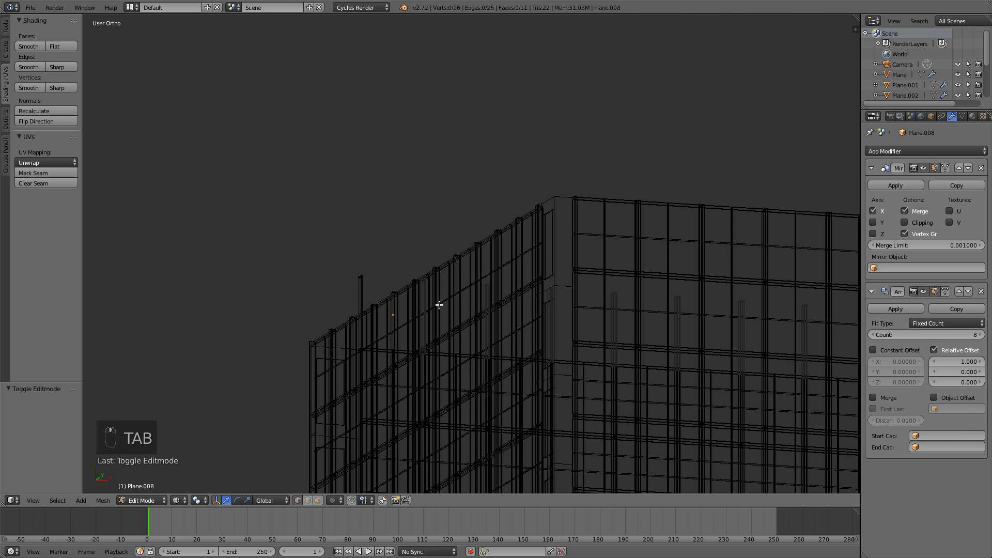
key("KP_1")
key("a")
key("a")
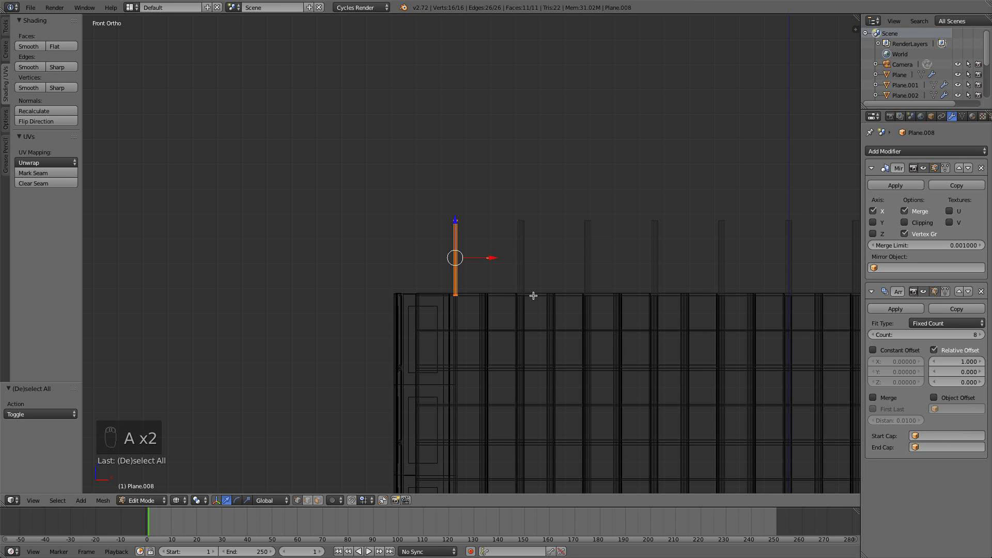
key("s")
key("x")
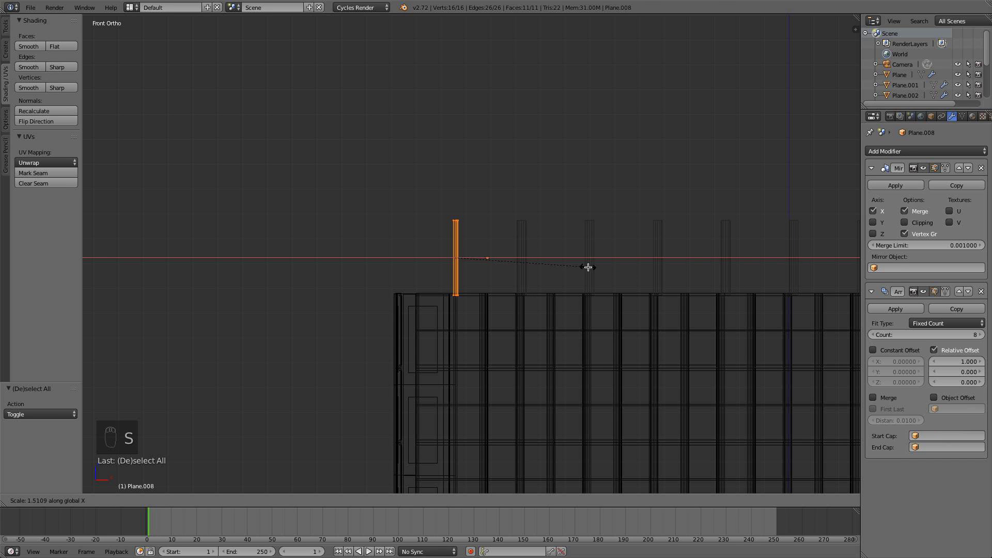
left_click(588, 267)
Scale the post's mesh by about 1.11 along X and 1.562 along Y in edit mode
middle_click_drag(494, 263, 468, 291)
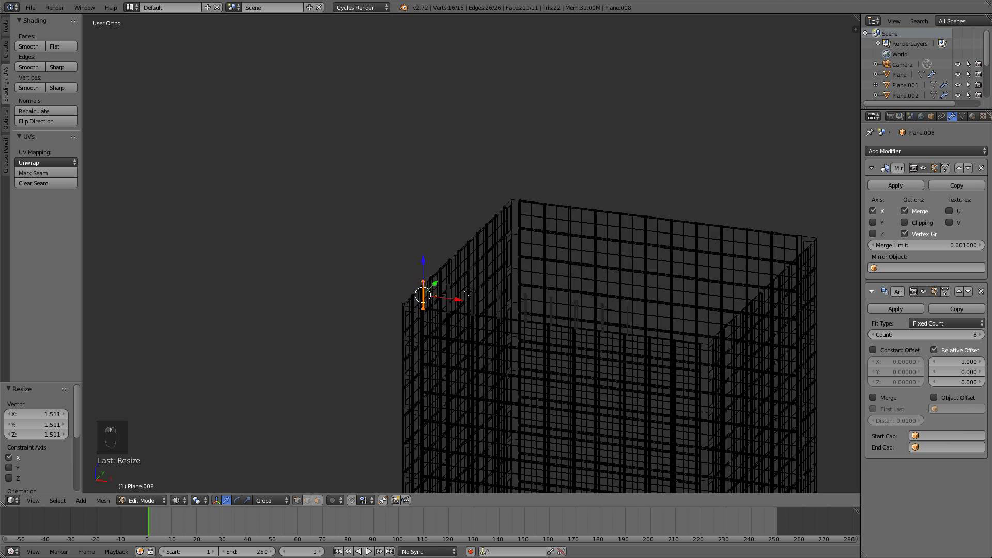
key("KP_7")
key("z")
scroll(468, 291, "up", 8)
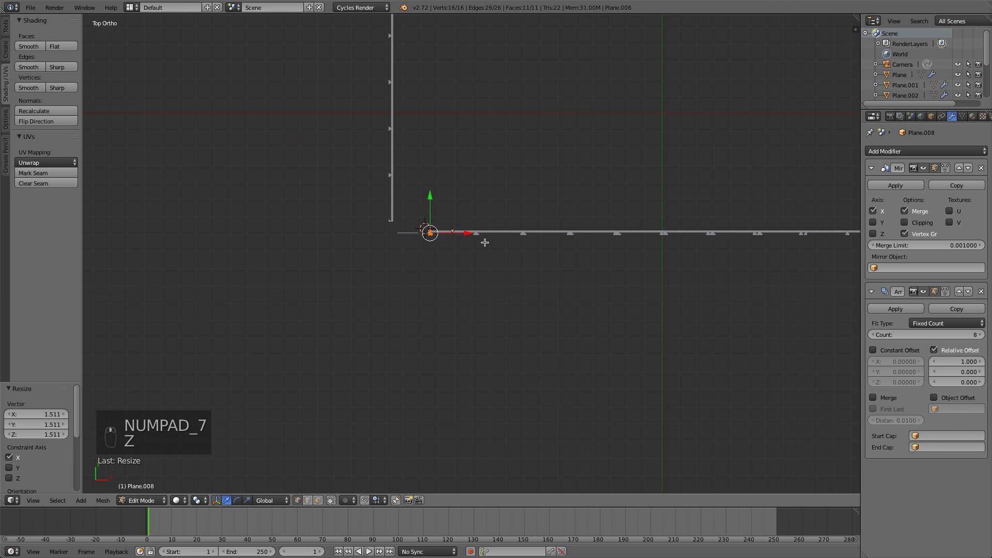
scroll(508, 298, "up", 2)
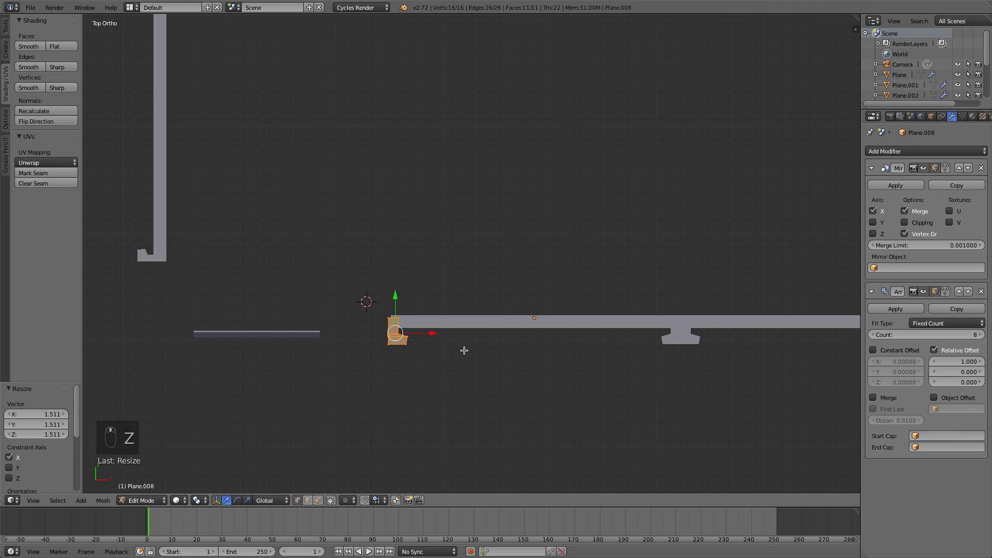
key("s")
key("x")
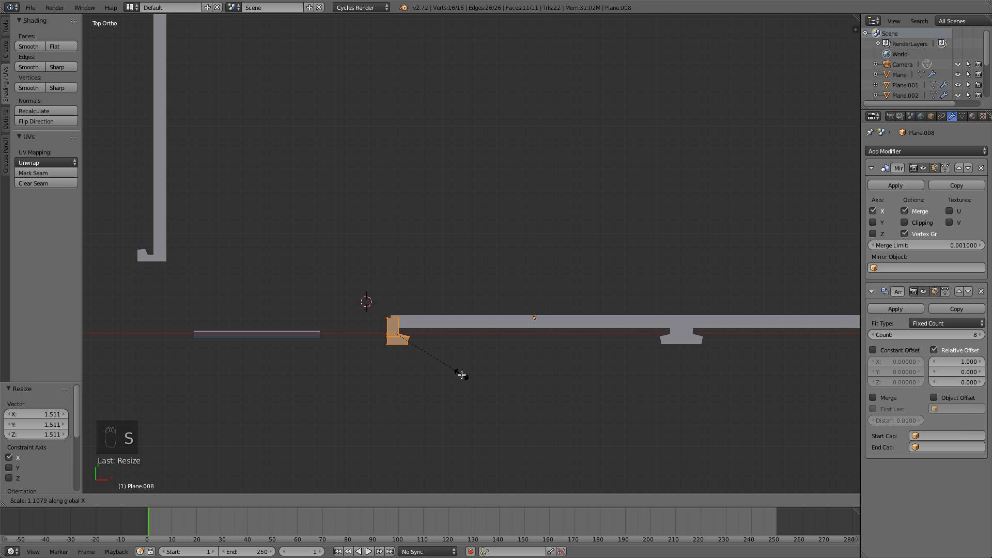
left_click(461, 375)
key("s")
key("y")
left_click(457, 432)
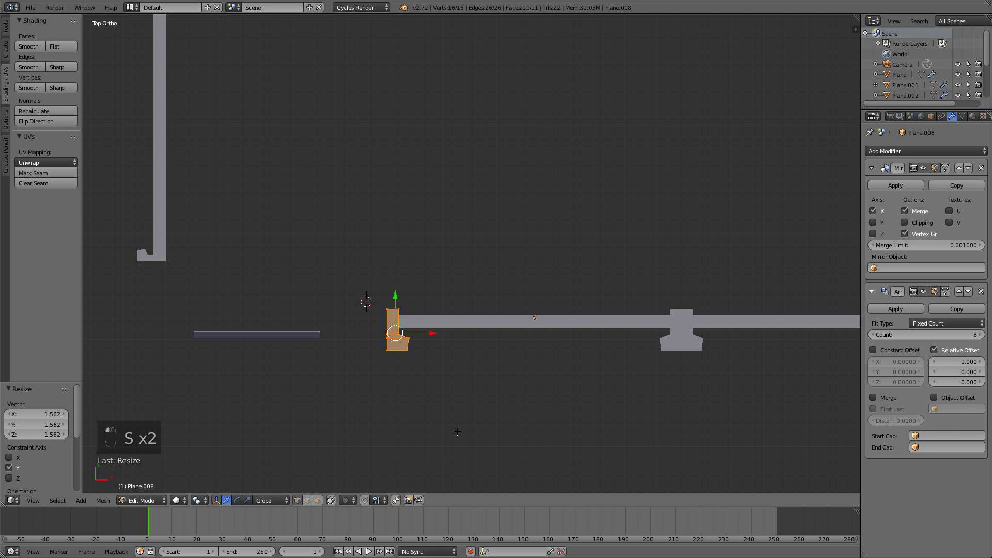
Widen the post's mesh slightly more along X, shift it slightly outward along Y, and return to object mode
key("s")
key("x")
left_click(527, 361)
left_click_drag(395, 293, 394, 298)
key("a")
key("z")
key("a")
key("Tab")
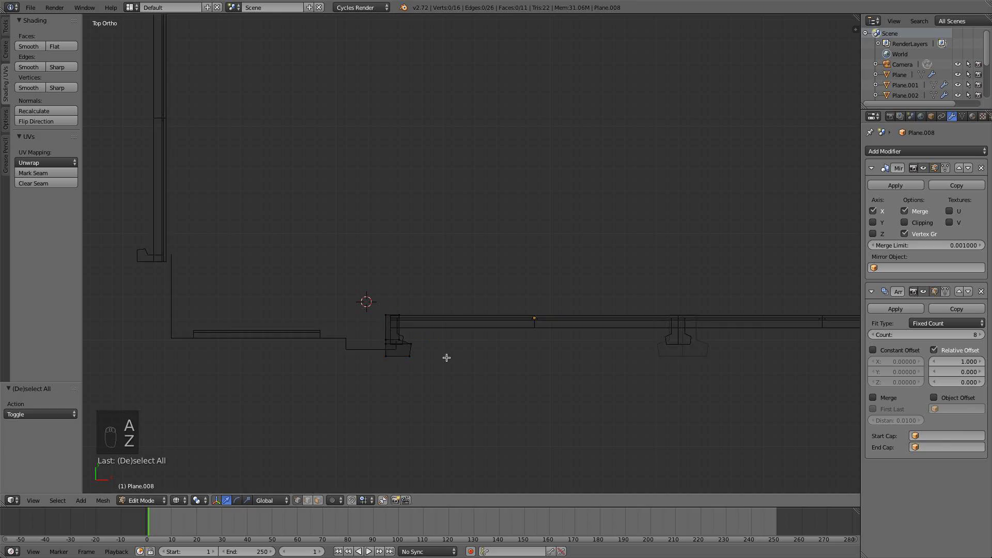
Move the post row by about -0.117 along X and set the array count to 11
mouse_move(445, 356)
middle_mouse_down()
mouse_move(432, 334)
mouse_move(436, 304)
mouse_move(380, 162)
mouse_move(569, 124)
mouse_move(599, 107)
mouse_move(644, 144)
mouse_move(638, 162)
middle_mouse_up()
key("z")
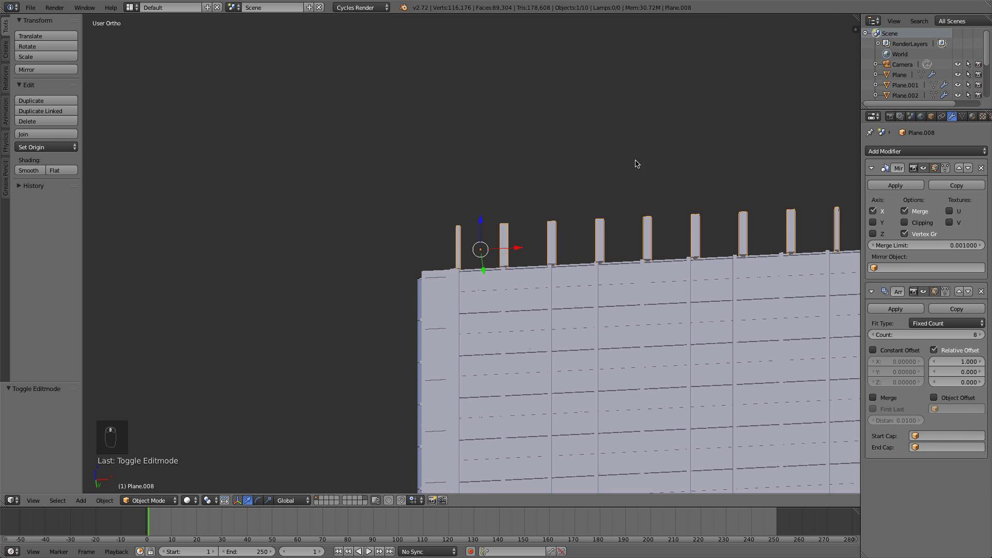
left_click_drag(524, 250, 522, 250)
middle_click_drag(710, 360, 568, 359, "shift")
left_click(976, 334)
left_click(977, 335)
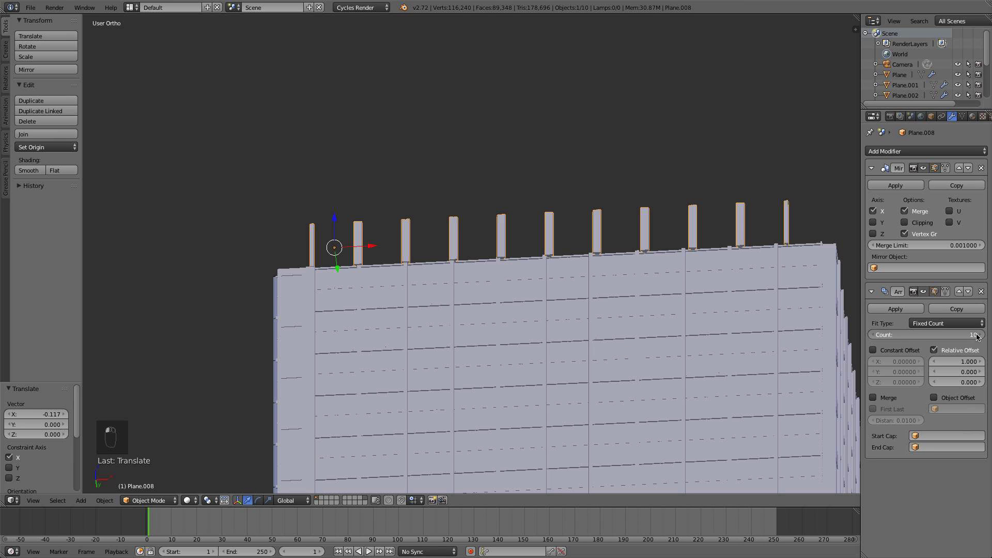
left_click(976, 334)
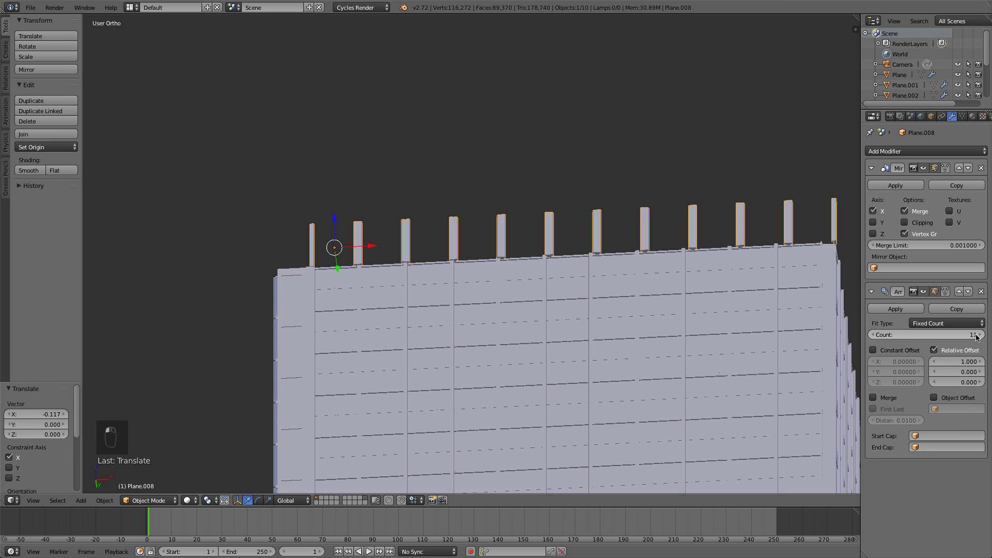
left_click(935, 362)
left_click(976, 362)
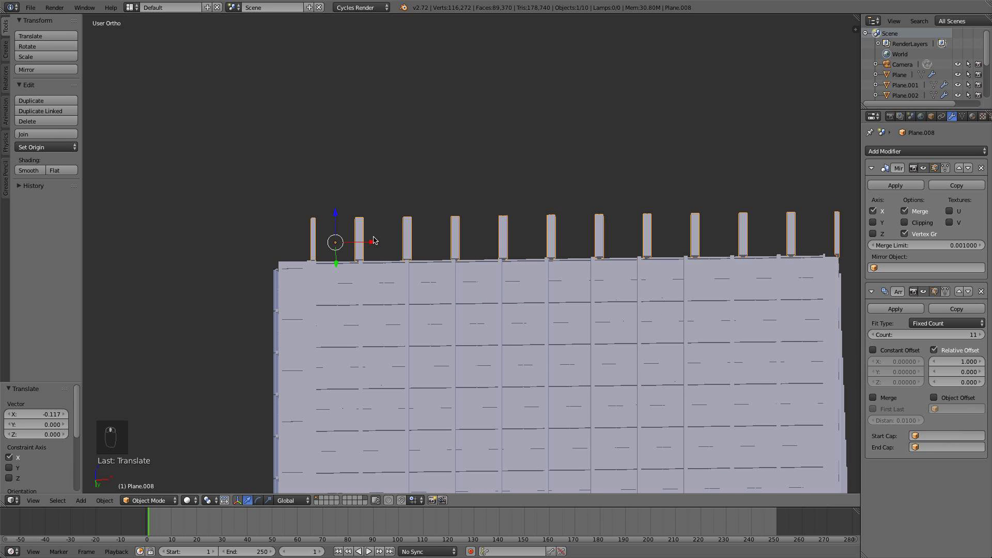
left_click_drag(374, 240, 373, 241)
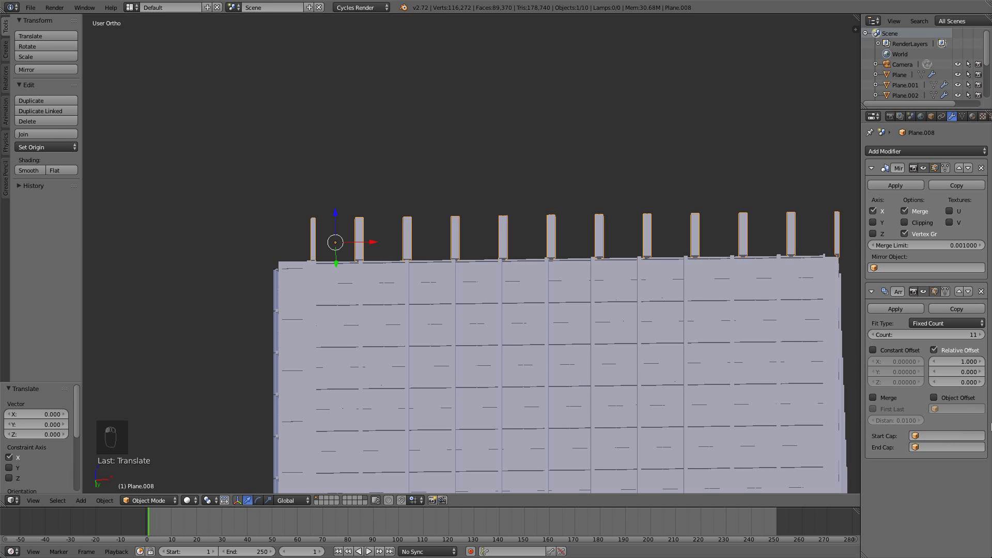
left_click(934, 362)
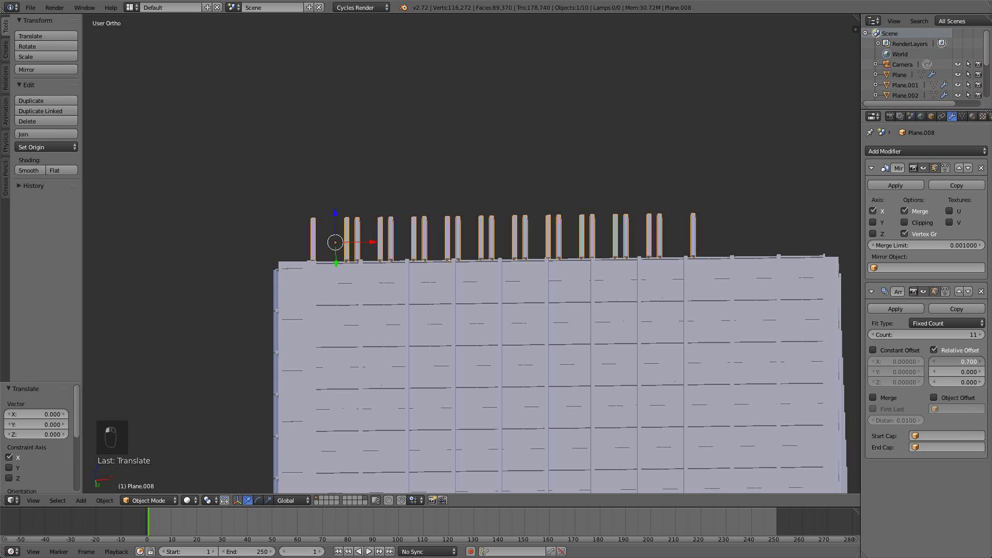
mouse_move(957, 361)
left_mouse_down()
mouse_move(933, 361)
mouse_move(958, 367)
left_mouse_up()
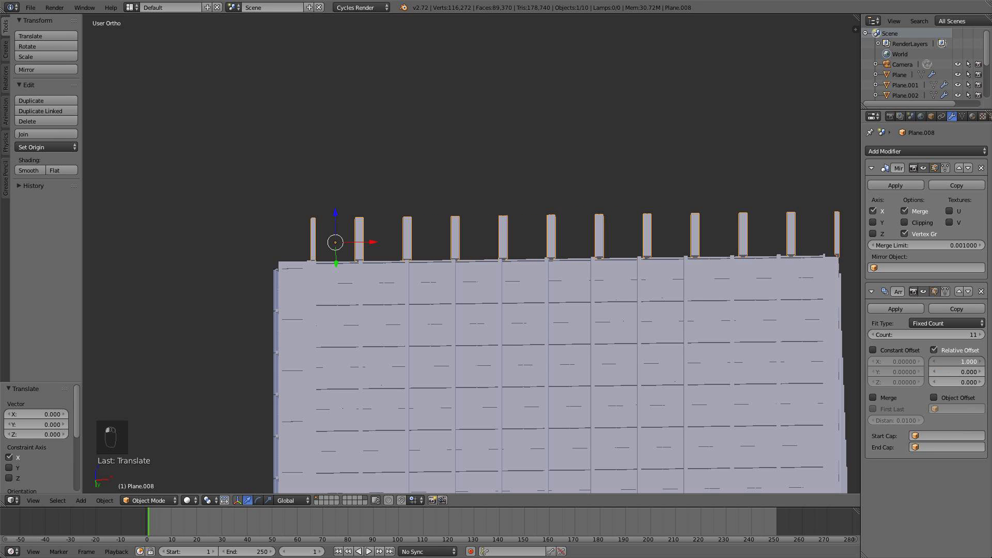
left_click(960, 445)
Set the array's relative X offset to 0.970 and shift the post row about 0.061 along X
left_click(933, 363)
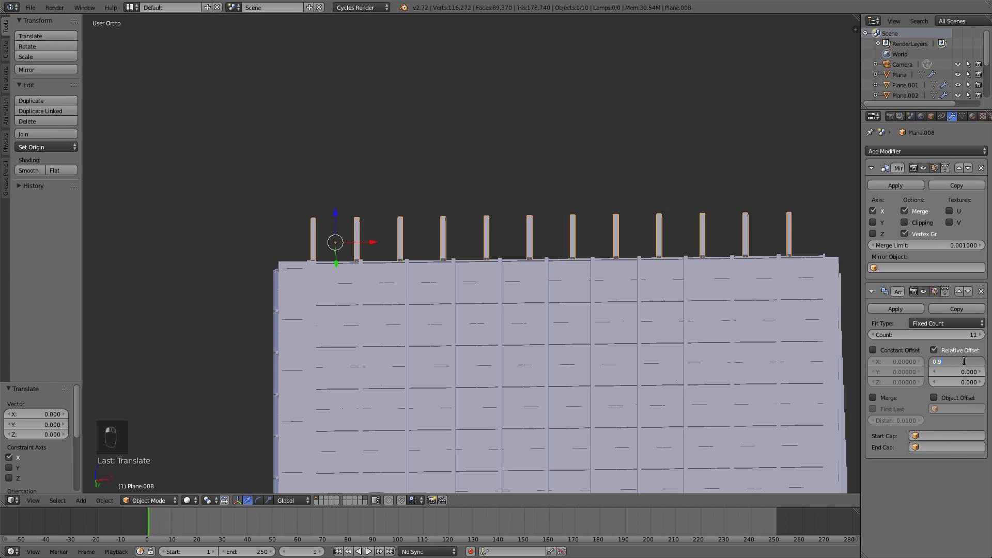
type("8")
key("Return")
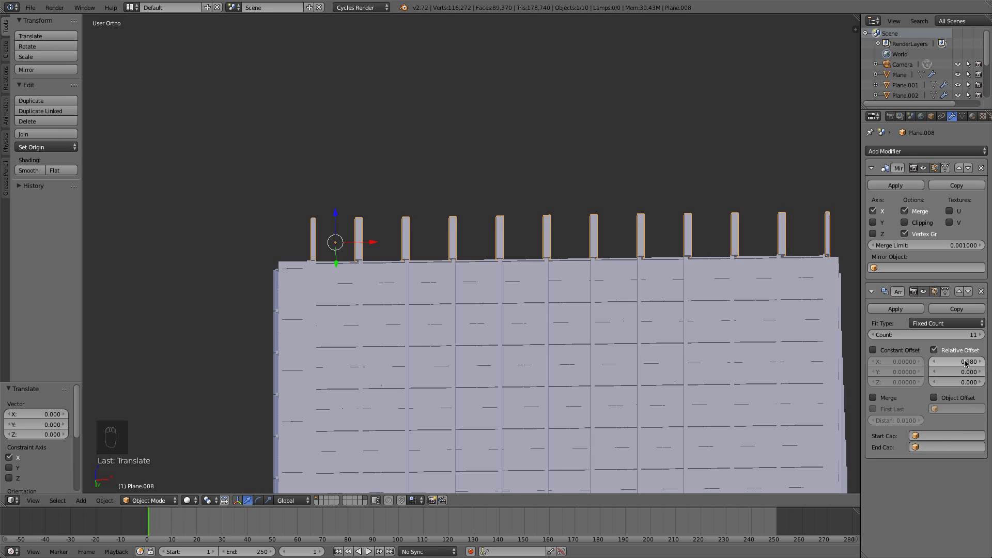
key("BackSpace")
type("7")
key("Return")
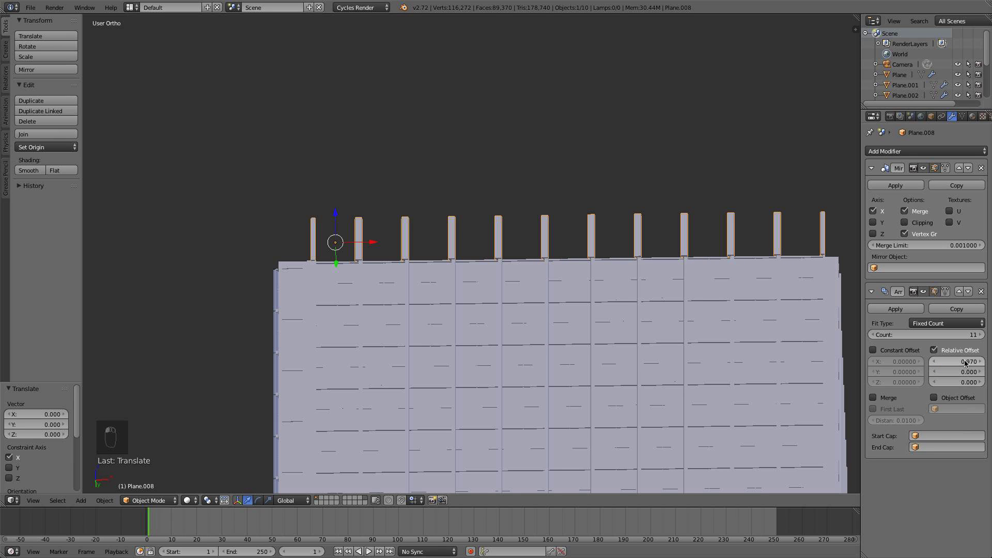
key("z")
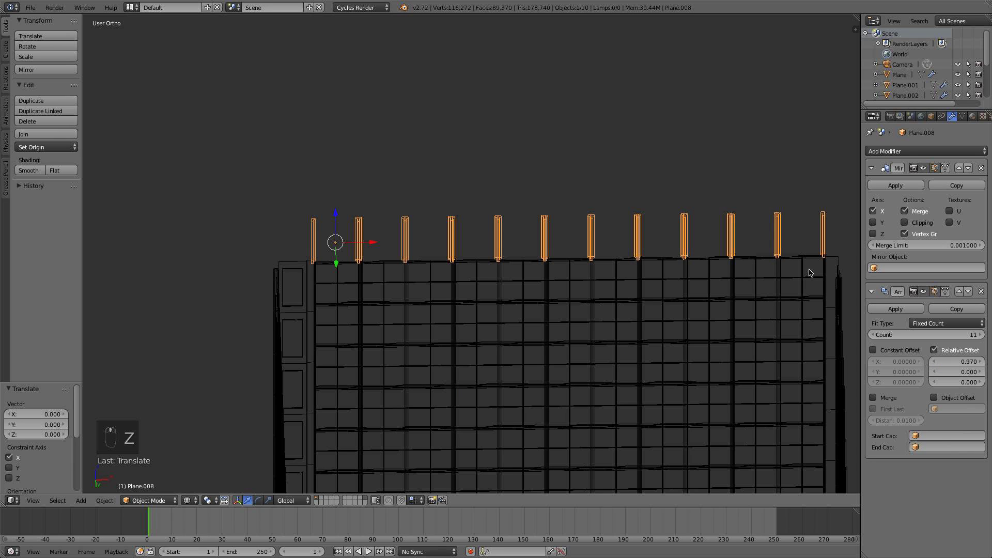
key("z")
left_click_drag(378, 248, 374, 244)
Split off the inner vertical edge of the first post in edit mode, leaving it in place
middle_click_drag(511, 310, 456, 410)
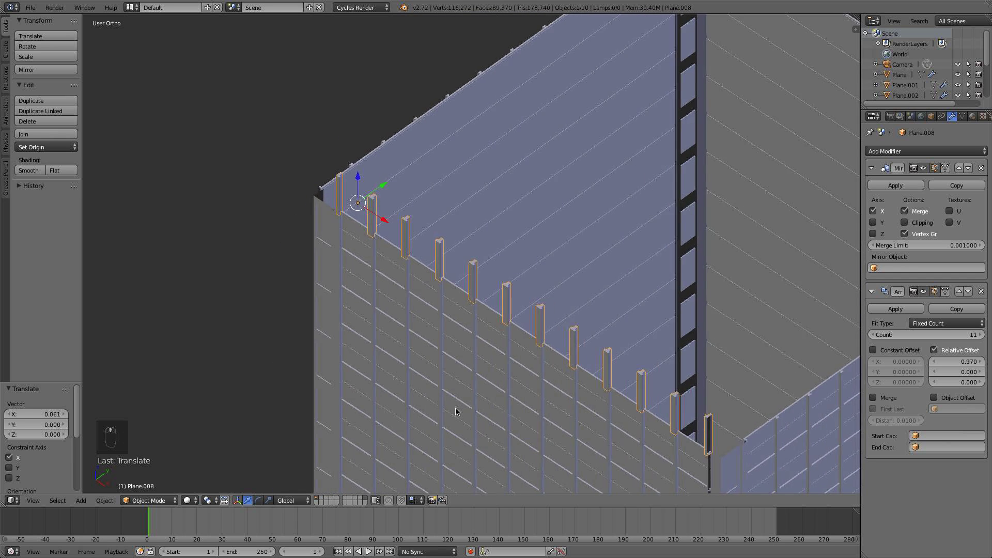
scroll(465, 376, "up", 4)
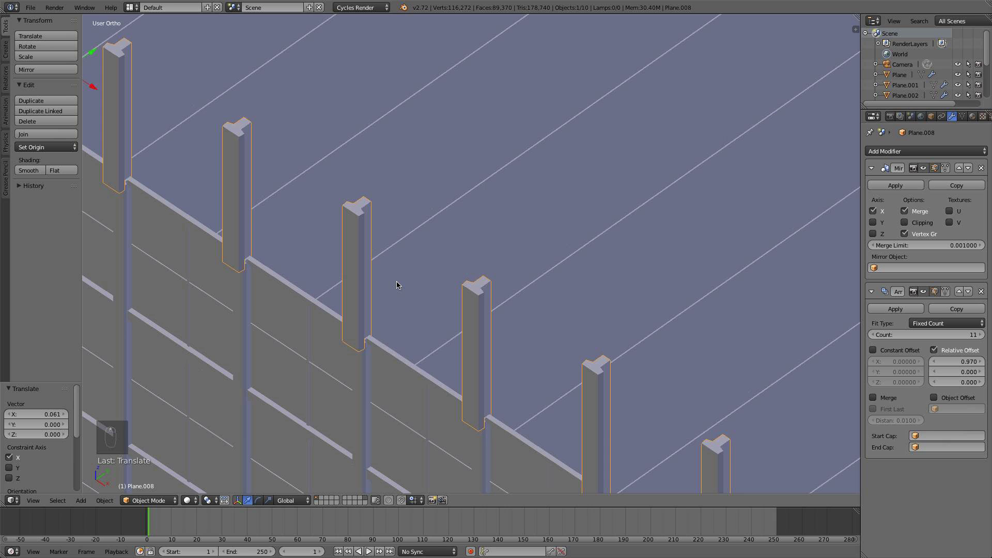
middle_click_drag(397, 286, 454, 203)
key("Tab")
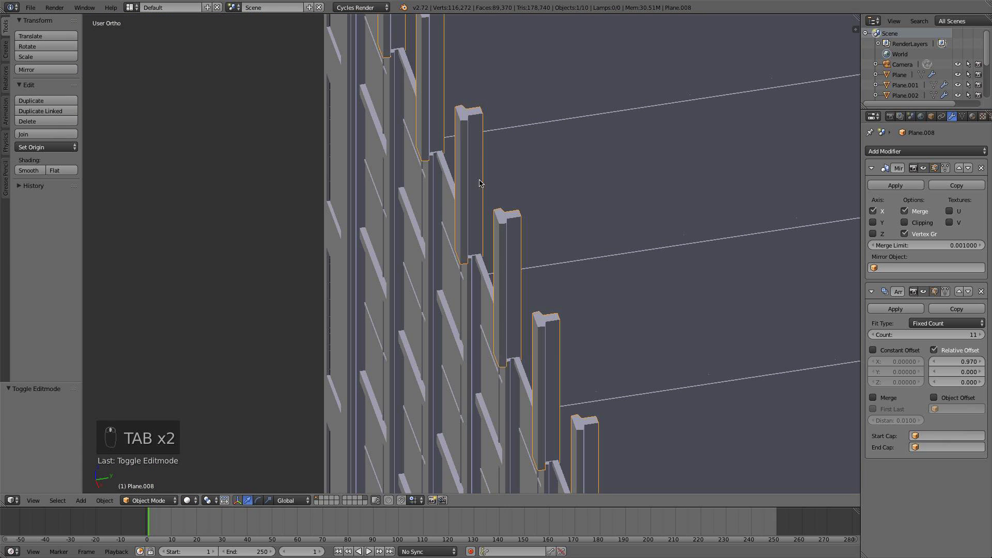
middle_click_drag(448, 133, 499, 284)
key("Tab")
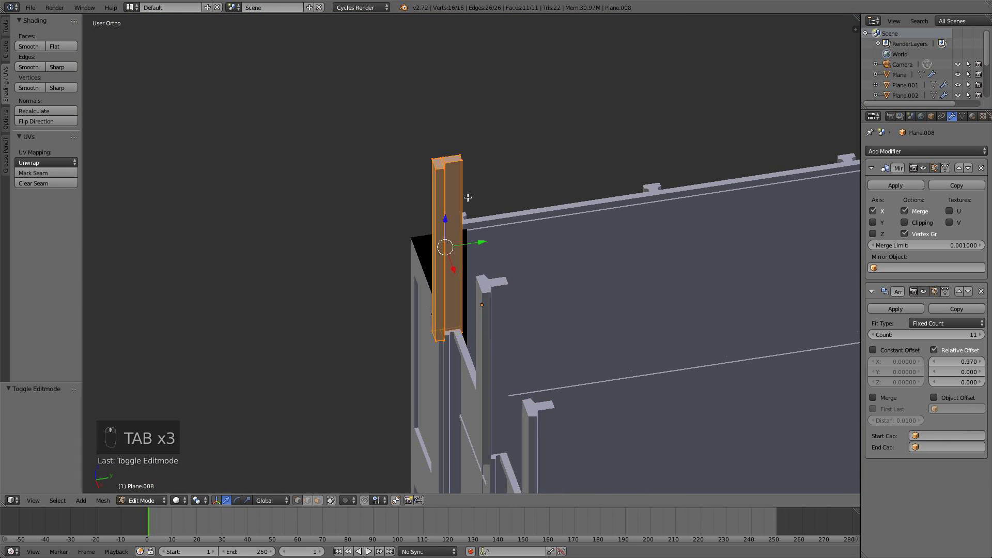
right_click(461, 161)
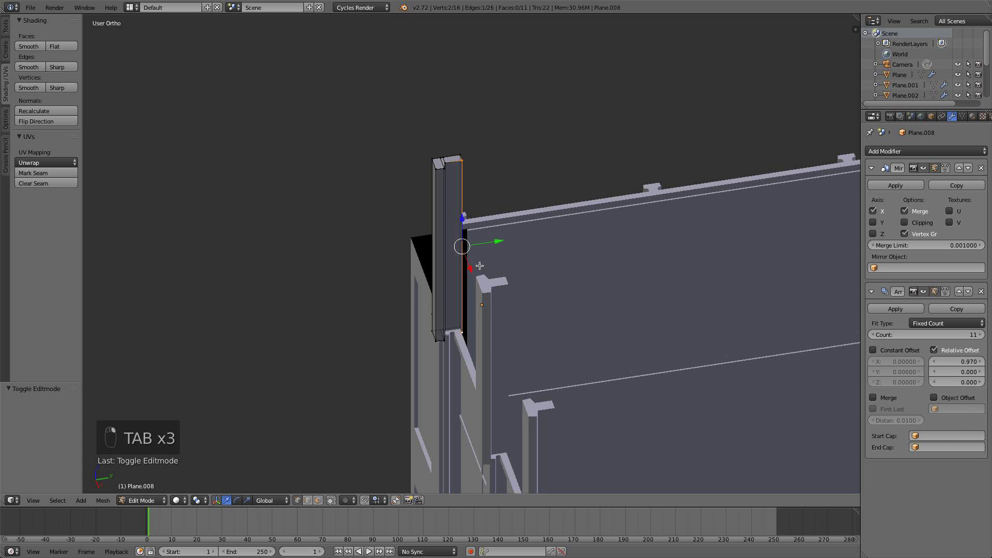
key("y")
key("g")
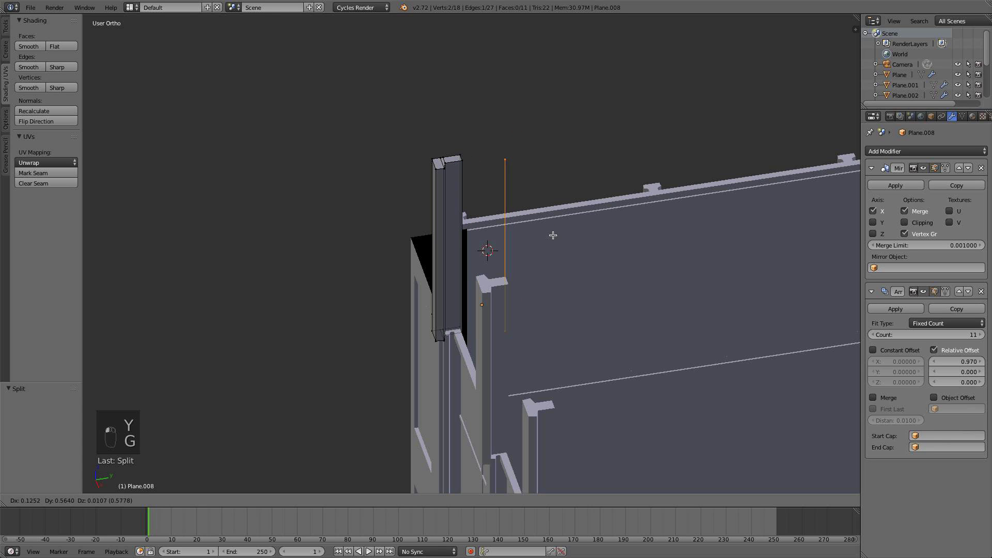
right_click(554, 226)
Extrude the split edge about 1.643 along X to the mirror plane with the Mirror modifier's Clipping enabled, forming a panel between posts
key("e")
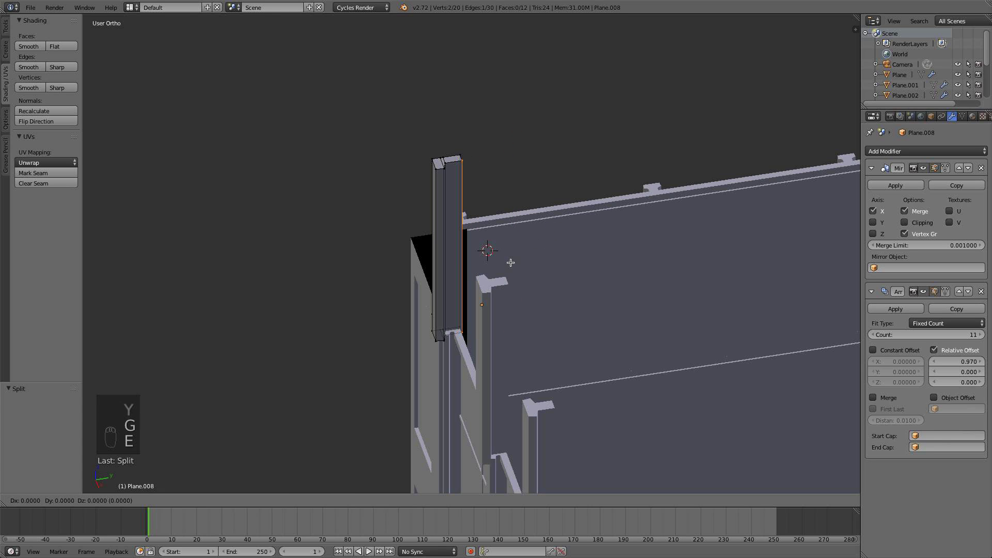
right_click(508, 347)
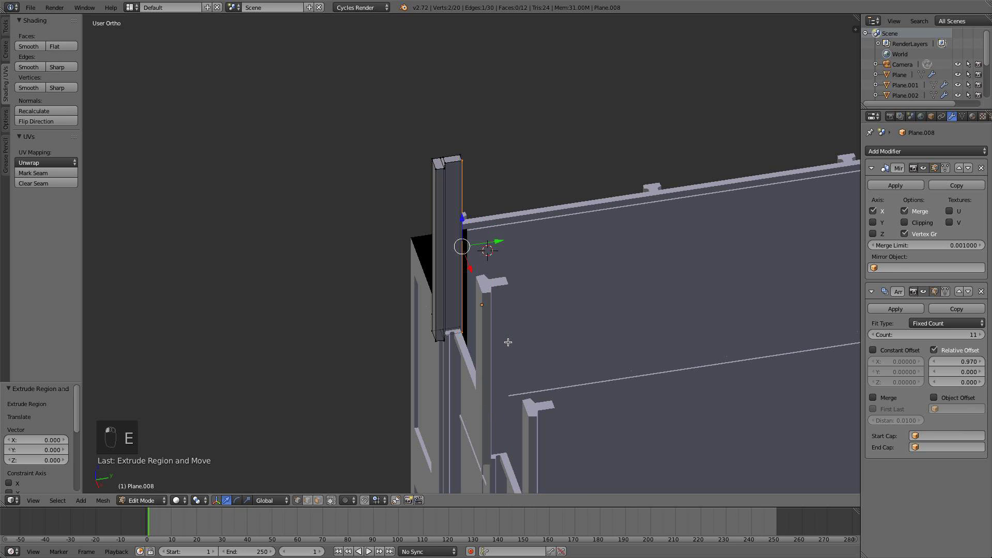
key("g")
key("x")
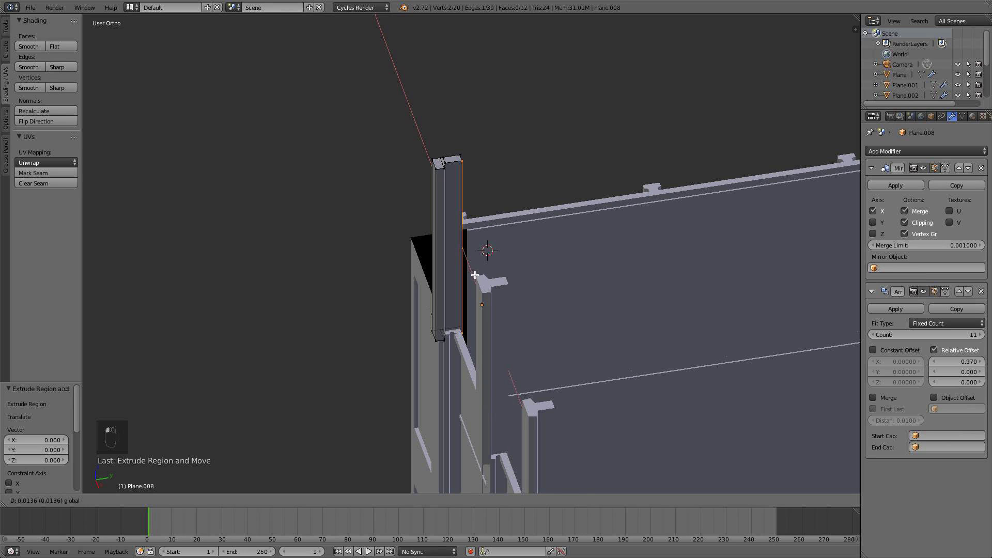
left_click(502, 250)
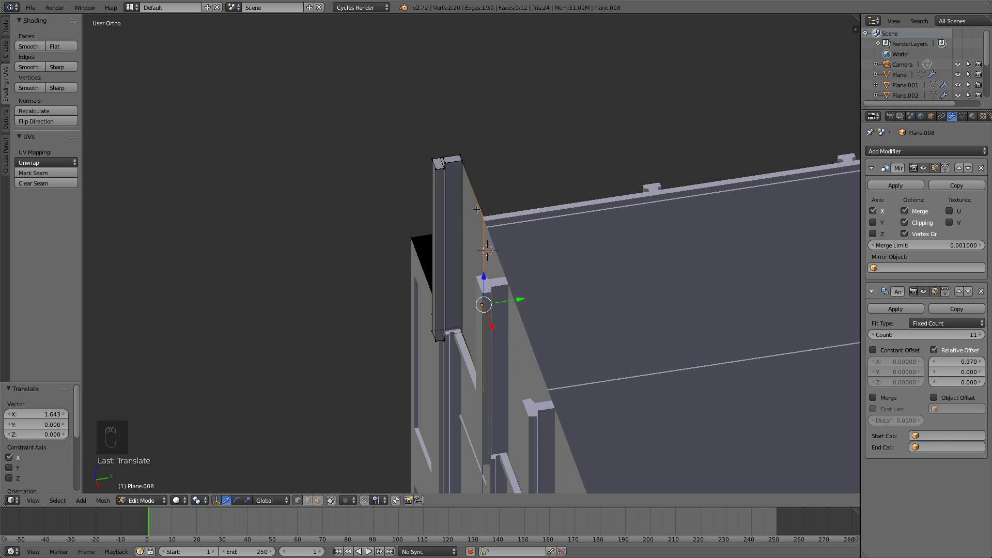
Select the whole linked panel, extrude it slightly for thickness, and return to object mode
key("l")
key("e")
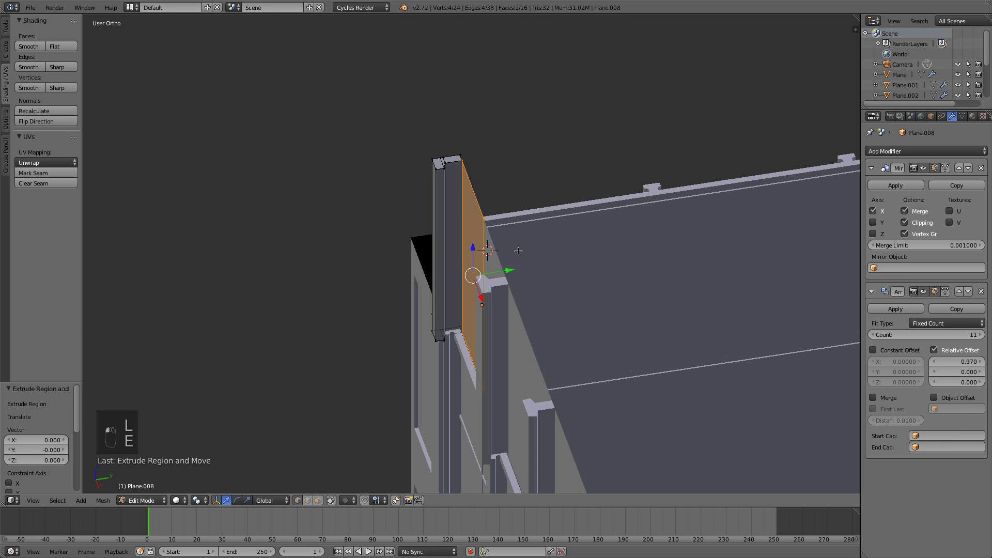
left_click(506, 269)
key("a")
key("Tab")
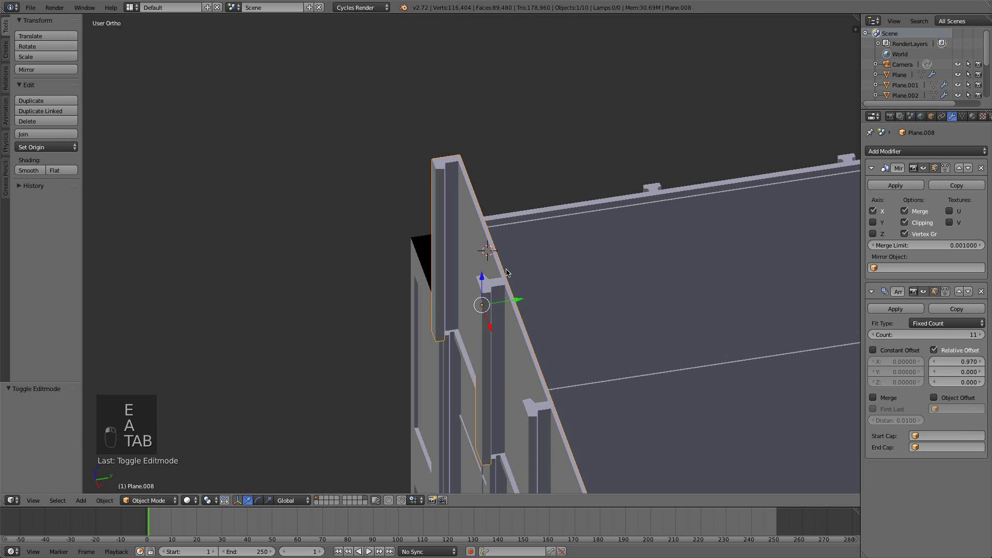
Examine the row of posts and panels from several sides in wireframe and solid shading
middle_click_drag(507, 270, 526, 316)
key("z")
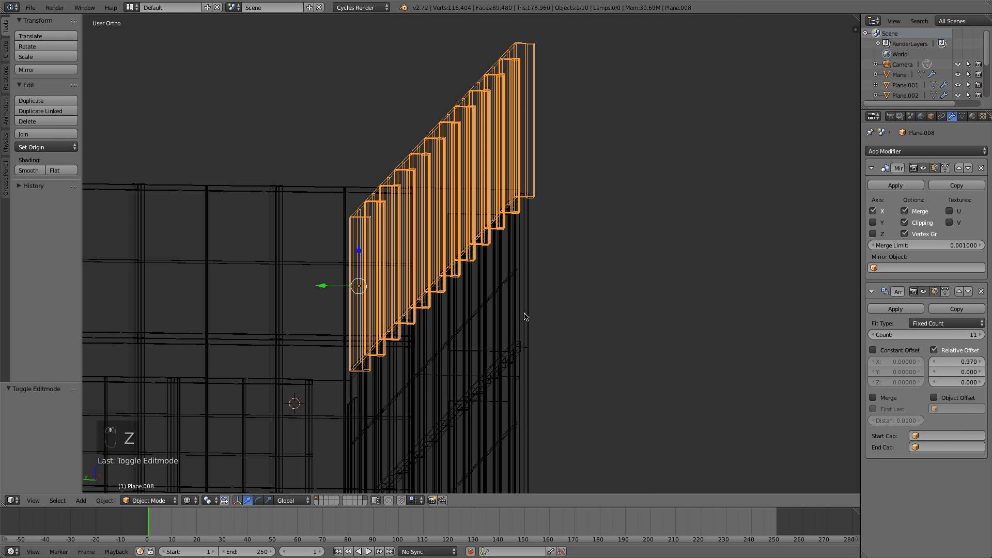
scroll(589, 278, "down", 3)
middle_click_drag(581, 271, 478, 280)
key("z")
mouse_move(451, 247)
middle_mouse_down()
mouse_move(463, 323)
mouse_move(495, 225)
middle_mouse_up()
Enter edit mode and select the three top faces of the first post using face selection
key("Tab")
scroll(496, 225, "up", 2)
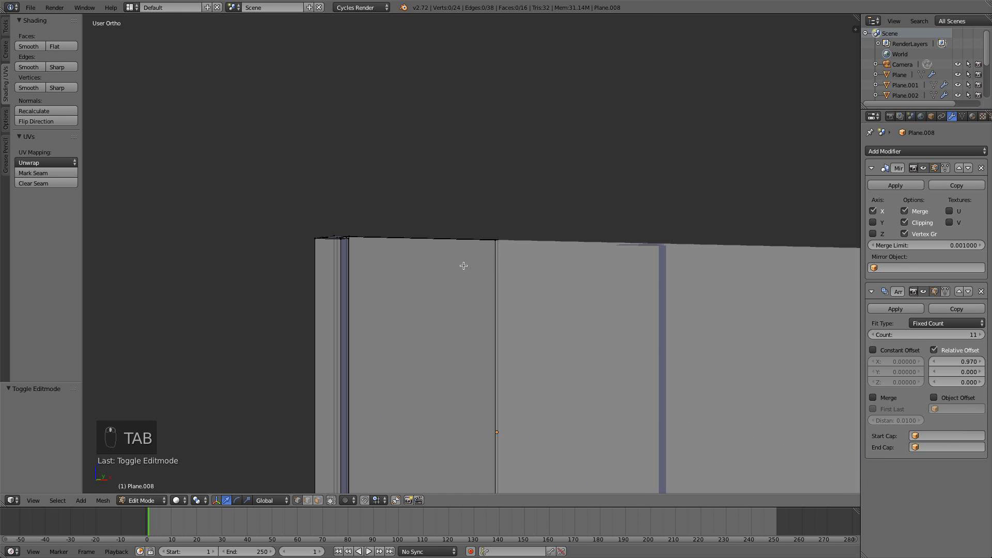
key("n")
left_click(371, 254)
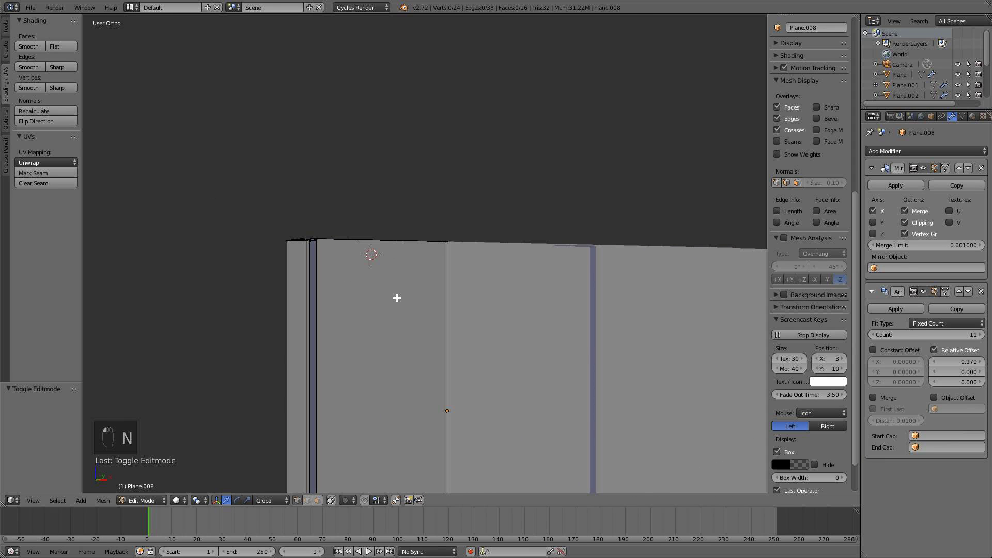
middle_click_drag(397, 298, 488, 169)
right_click(300, 195, "alt")
scroll(361, 372, "up", 5)
scroll(487, 168, "up", 4)
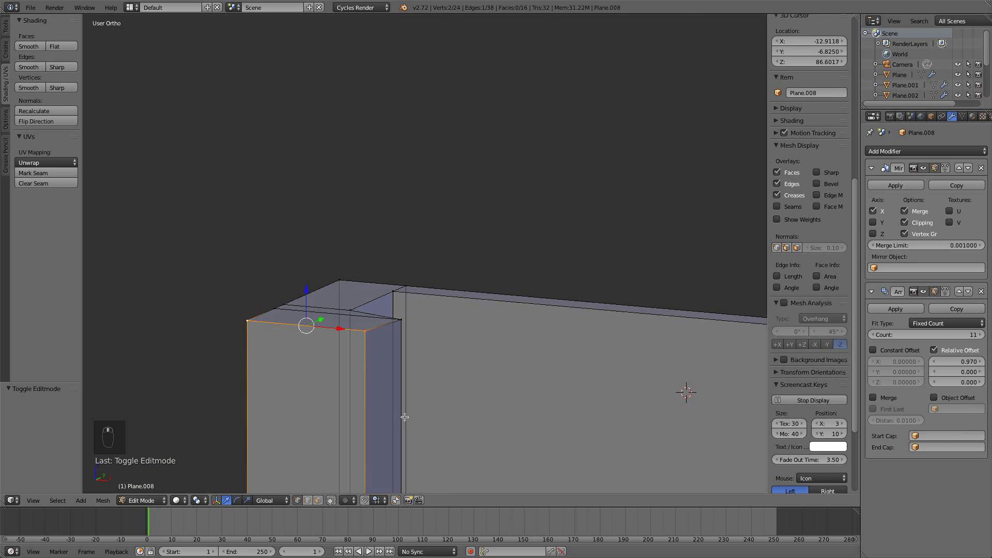
left_click(318, 500)
right_click(319, 321)
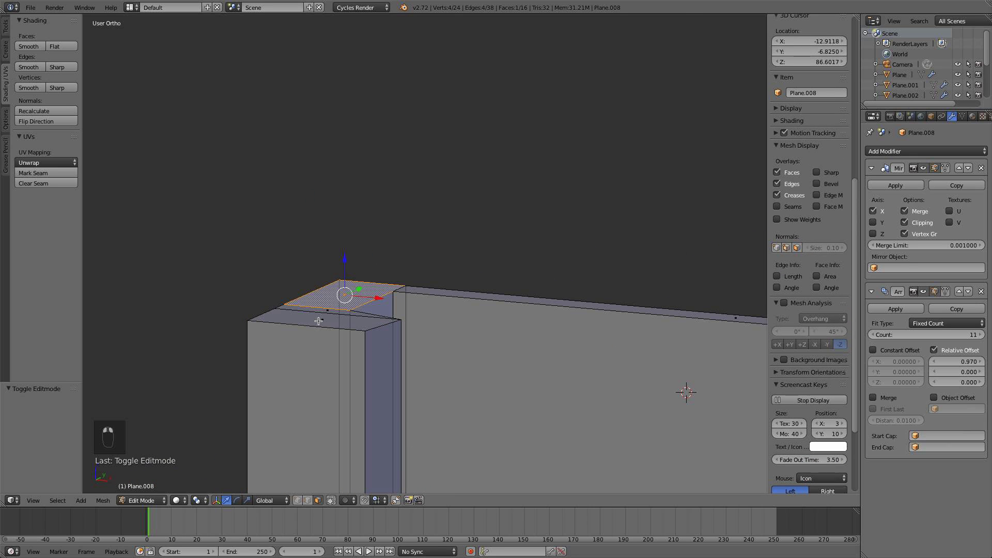
right_click(328, 312, "shift")
right_click(322, 321, "shift")
Extrude the post's selected top faces upward about 0.568 along Z
scroll(423, 309, "down", 3)
key("KP_1")
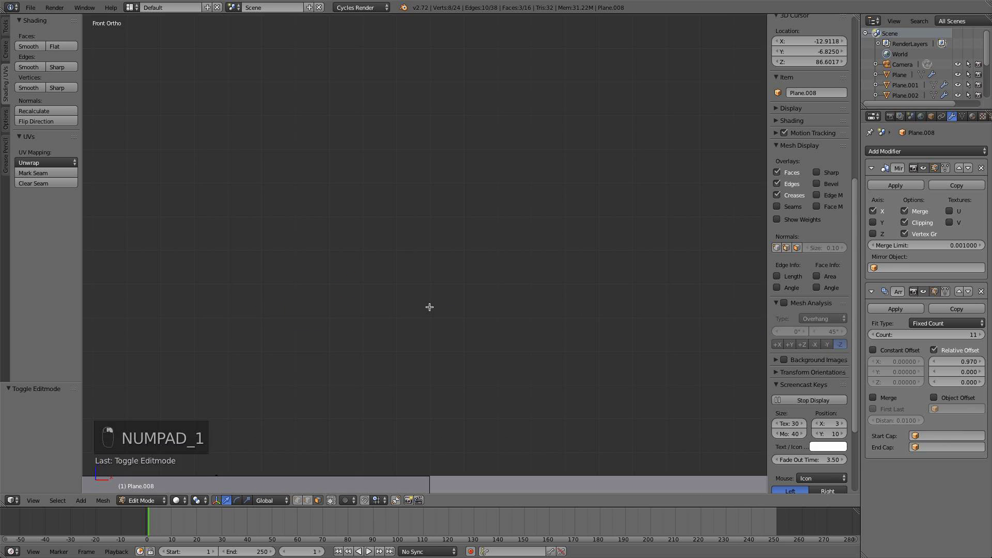
scroll(429, 309, "down", 4)
middle_click_drag(333, 336, 494, 245, "shift")
scroll(492, 244, "up", 3)
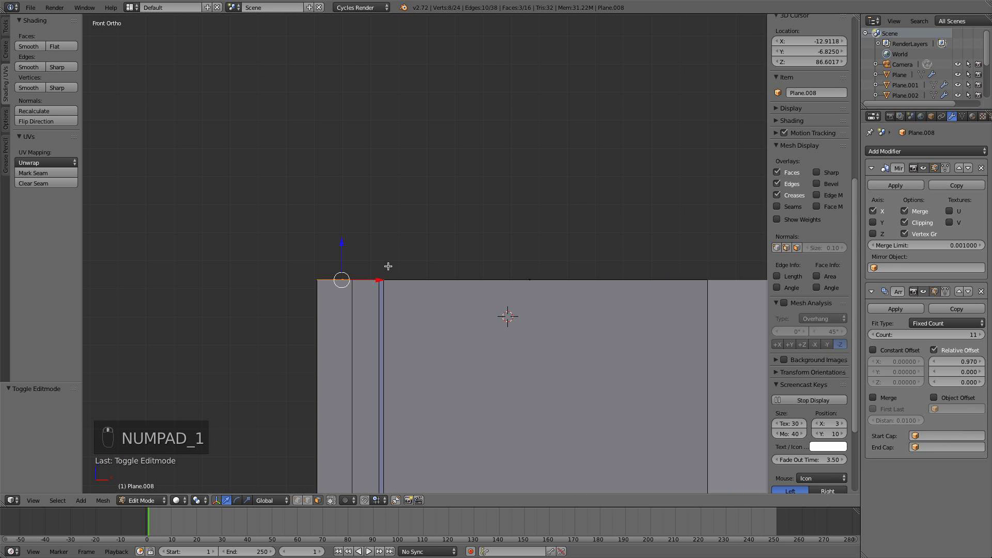
key("e")
right_click(362, 264)
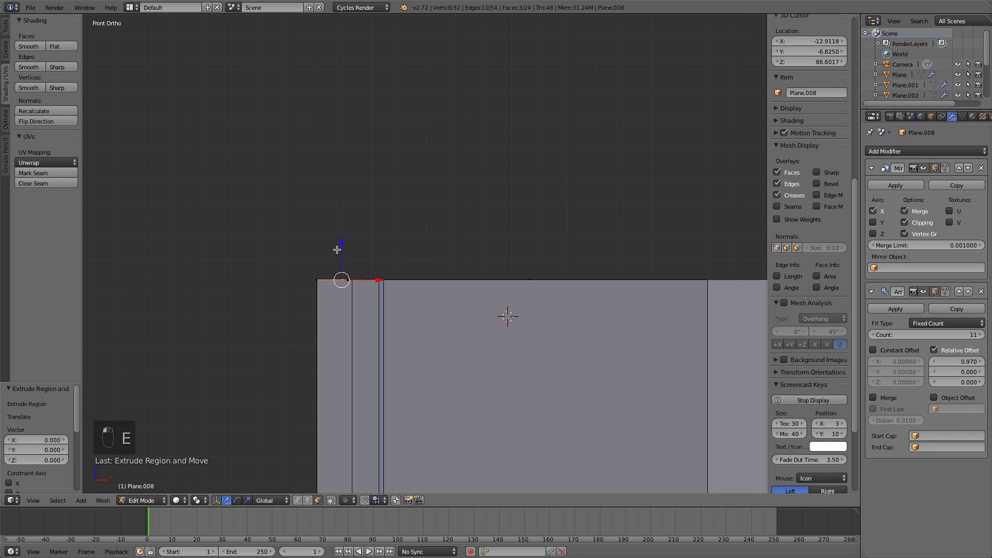
left_click_drag(338, 247, 361, 83)
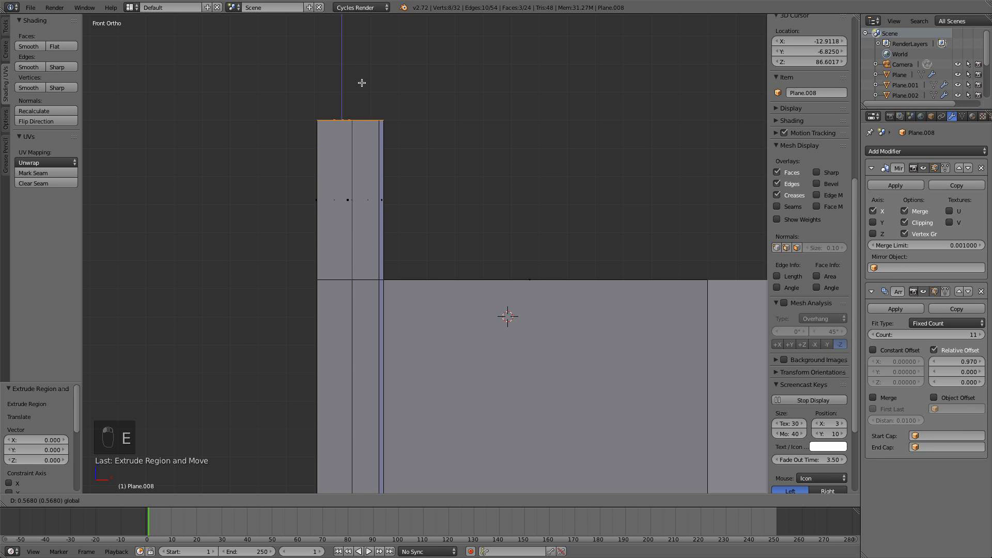
middle_click_drag(363, 86, 375, 282, "shift")
scroll(375, 285, "up", 1)
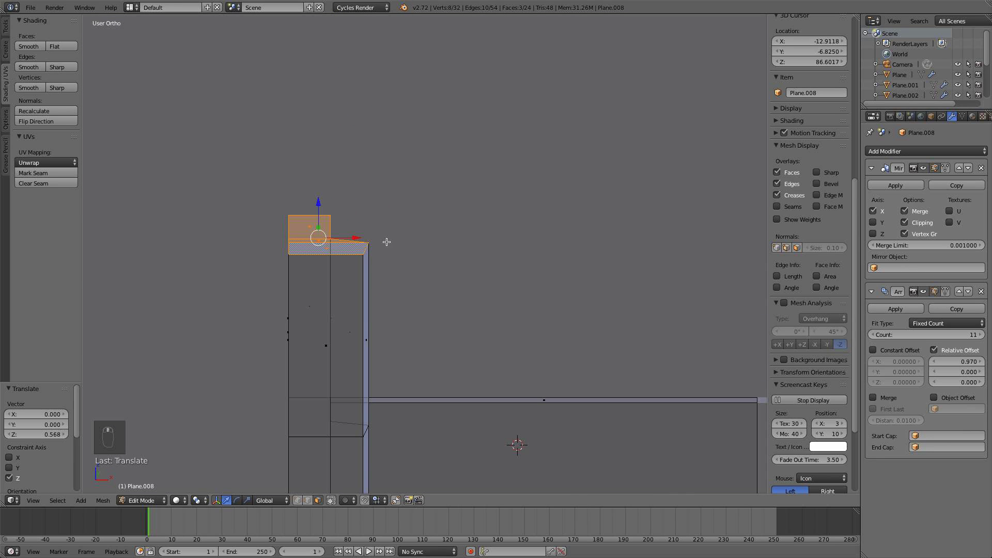
Extrude the post's top faces upward again by about 0.289 along Z to form a short top segment
middle_click_drag(387, 242, 387, 290, "shift")
scroll(400, 293, "down", 3)
scroll(400, 292, "up", 3)
scroll(393, 290, "down", 2)
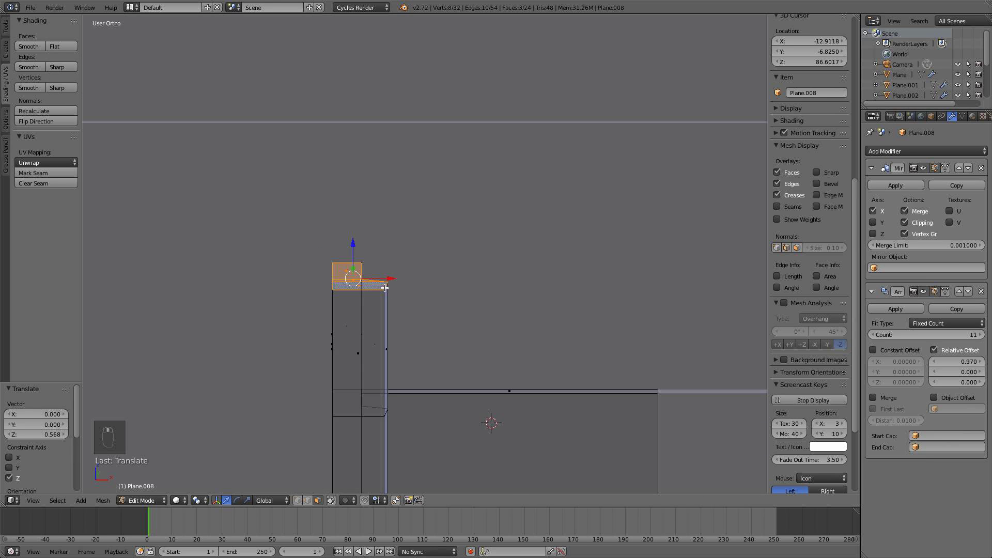
key("KP_1")
key("e")
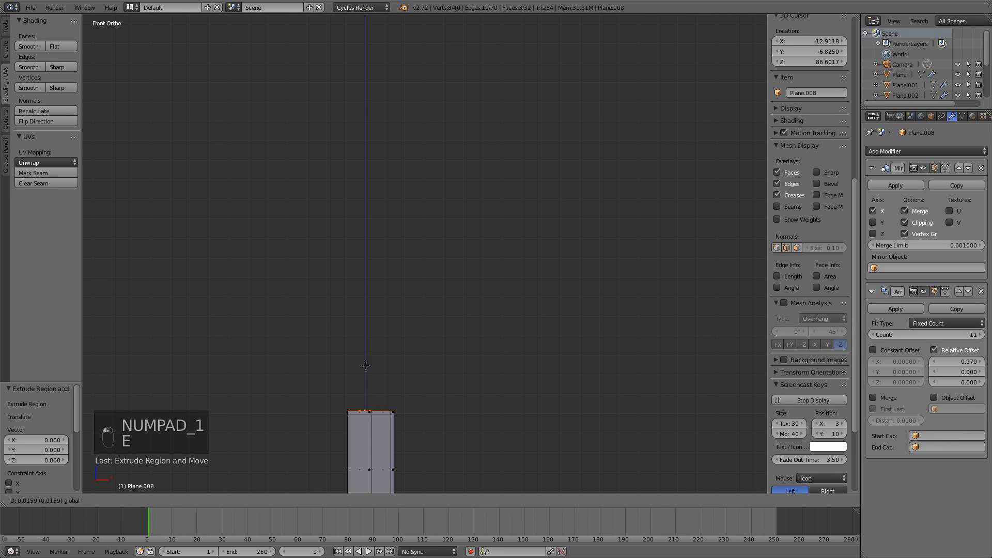
left_click(370, 319)
middle_click_drag(370, 320, 443, 329)
Extrude the inner side face of the post's top segment about 1.772 along X to the mirror plane, forming a top rail
right_click(495, 297)
scroll(527, 310, "down", 2)
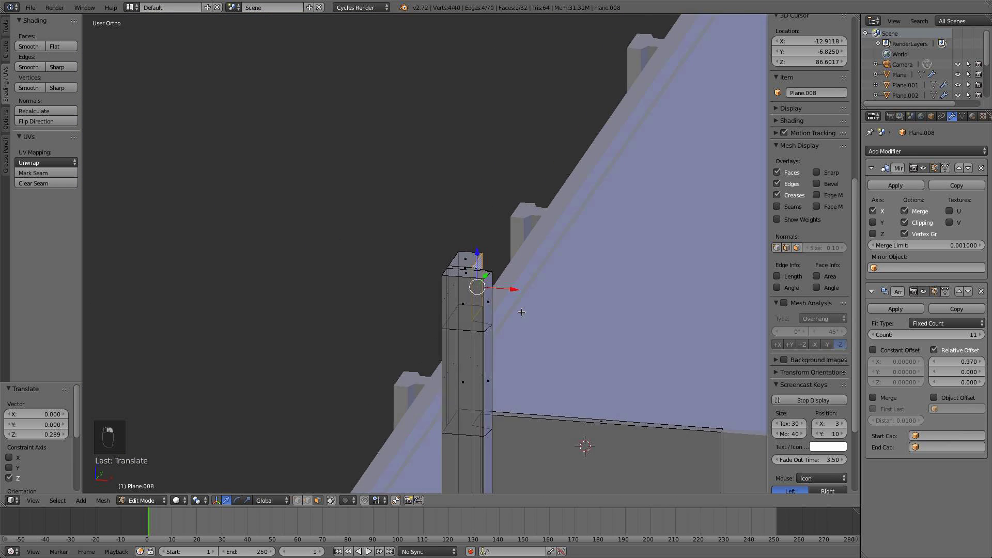
middle_click_drag(530, 311, 477, 318)
middle_click_drag(638, 329, 392, 299, "shift")
middle_click_drag(566, 321, 545, 321)
middle_click_drag(639, 330, 450, 223, "shift")
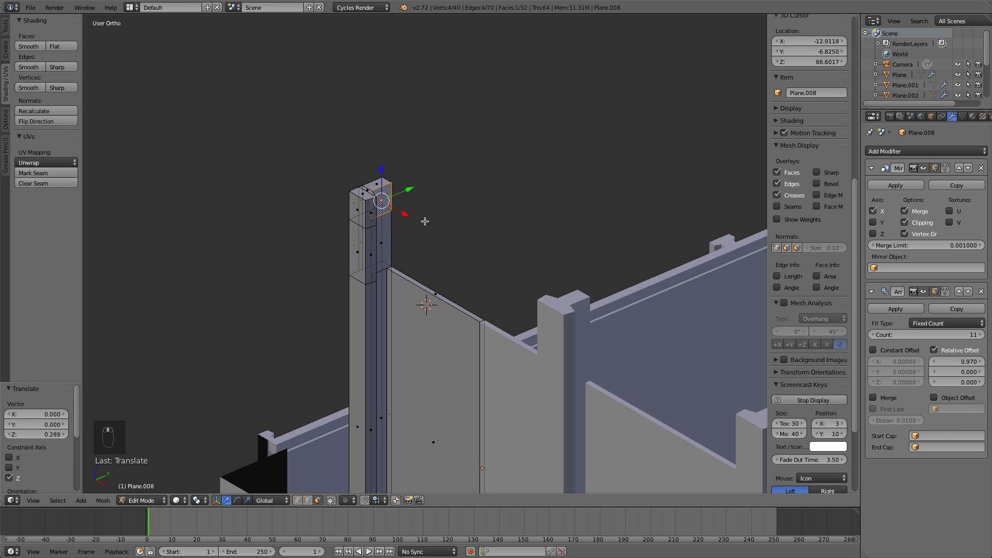
key("e")
left_click(547, 276)
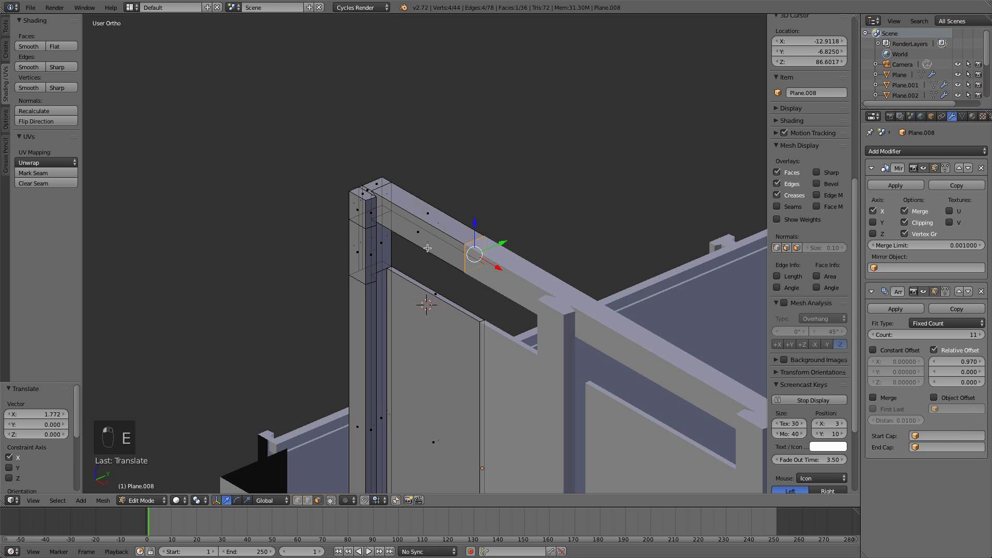
key("a")
Box-select the top rail in front view, raise it along Z to heighten the opening below, and return to object mode
key("KP_1")
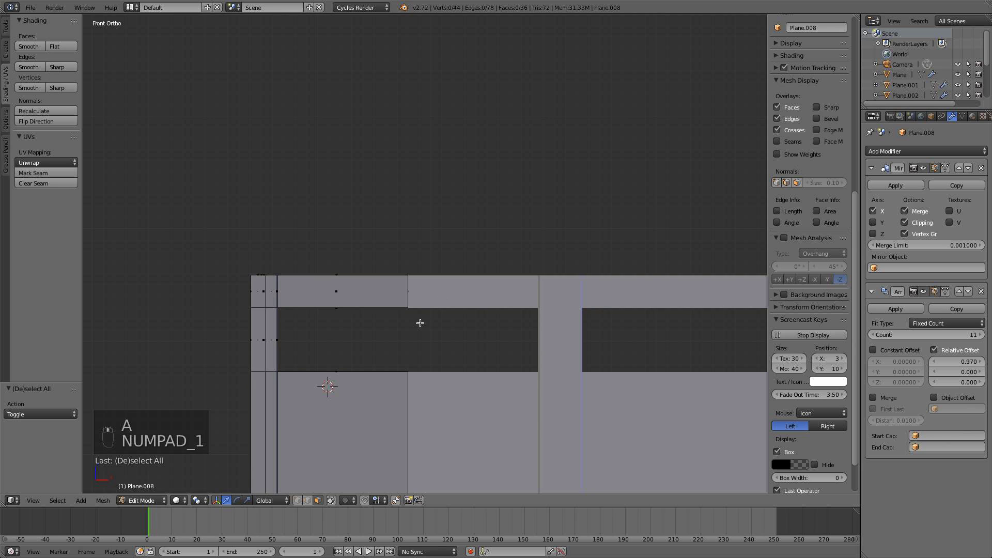
key("b")
left_click_drag(420, 323, 266, 212)
left_click_drag(289, 257, 294, 194)
key("a")
key("Tab")
Check the railing against the tower, then box-select the top rail in edit mode and raise it further along Z
scroll(370, 231, "down", 15)
middle_click_drag(417, 251, 405, 253)
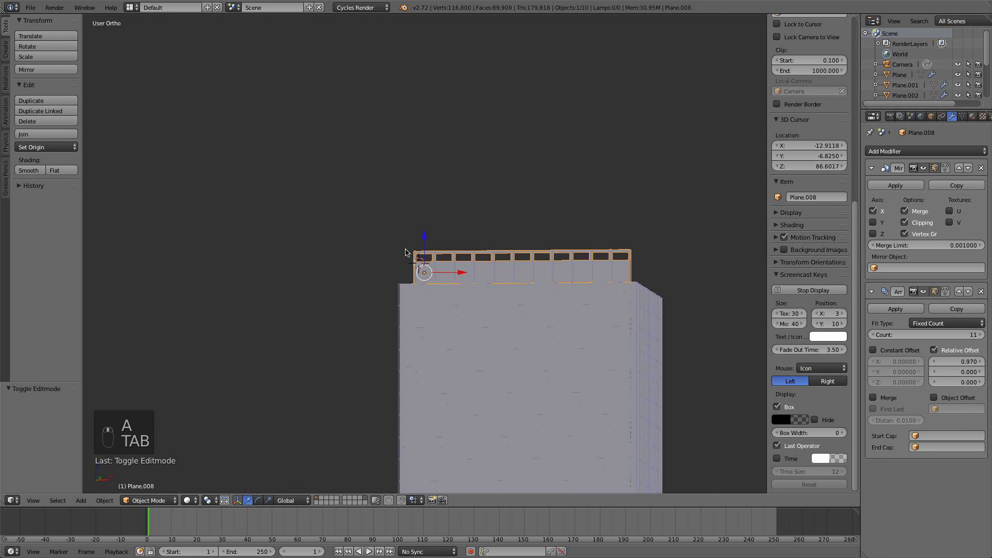
key("z")
key("z")
key("z")
scroll(405, 253, "up", 8)
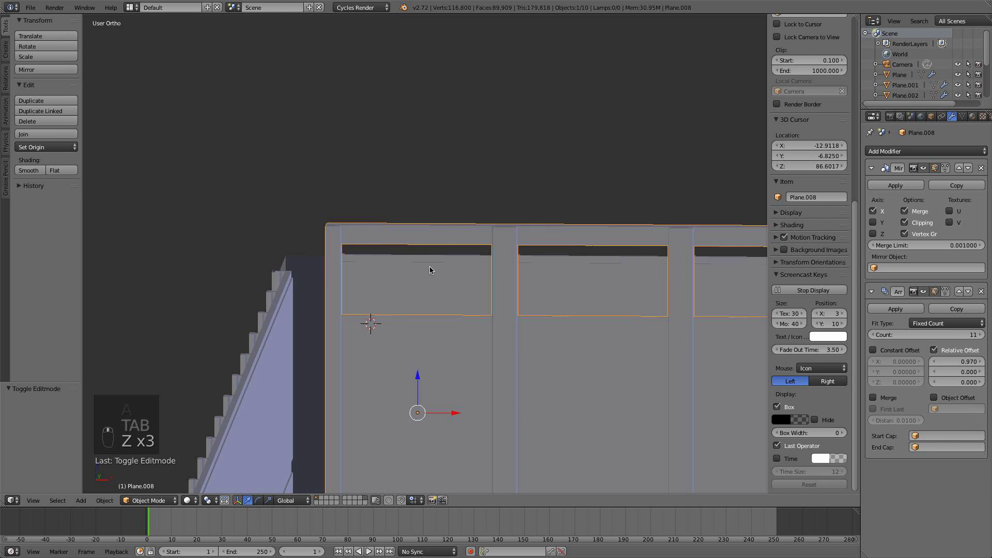
key("Tab")
key("b")
key("b")
left_click_drag(437, 262, 282, 208)
left_click_drag(343, 204, 344, 187)
Extrude the rear face of the post's top segment about 1.608 along Y to form a beam over the roof
middle_click_drag(350, 208, 426, 268)
scroll(425, 268, "up", 3)
key("a")
right_click(613, 226)
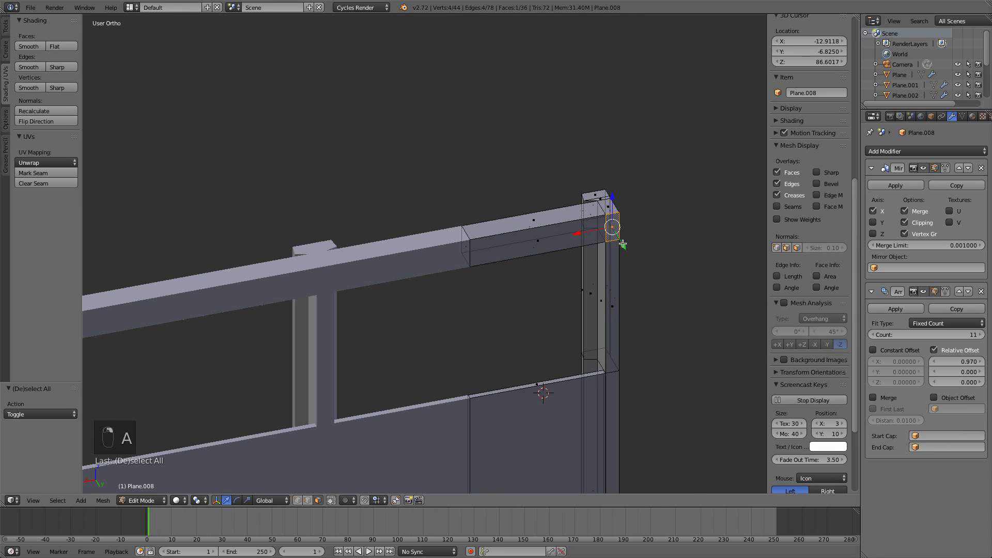
middle_click_drag(560, 284, 426, 235, "shift")
key("e")
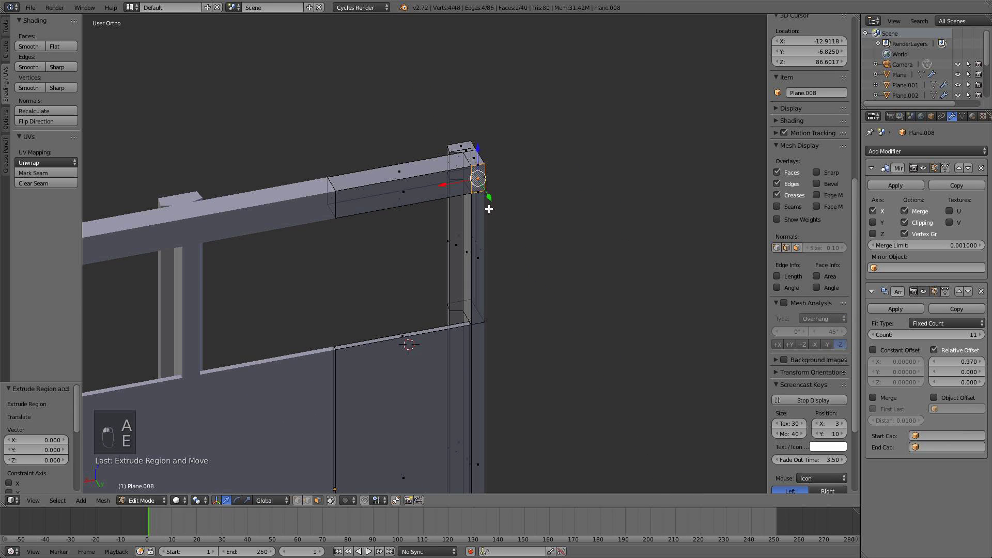
left_click(552, 282)
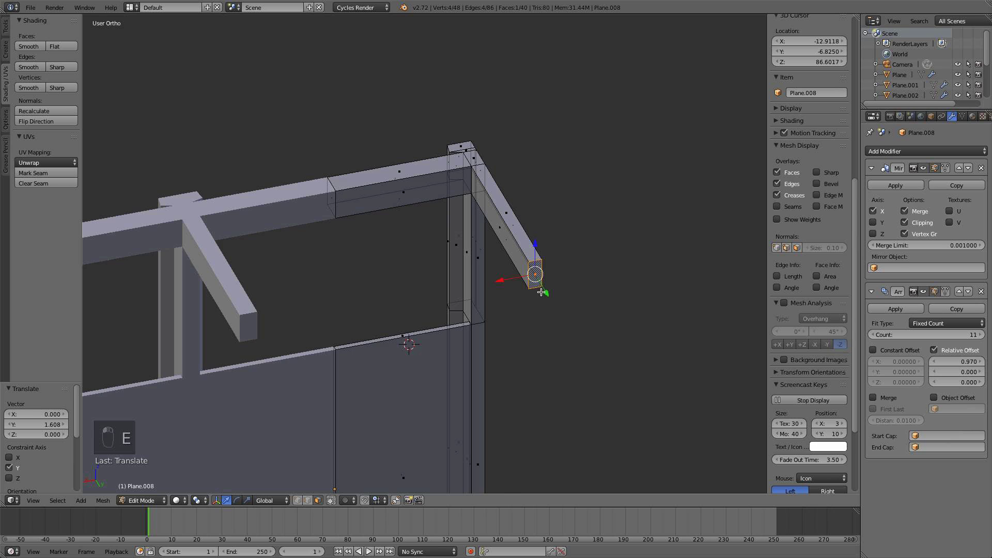
scroll(532, 303, "up", 2)
key("a")
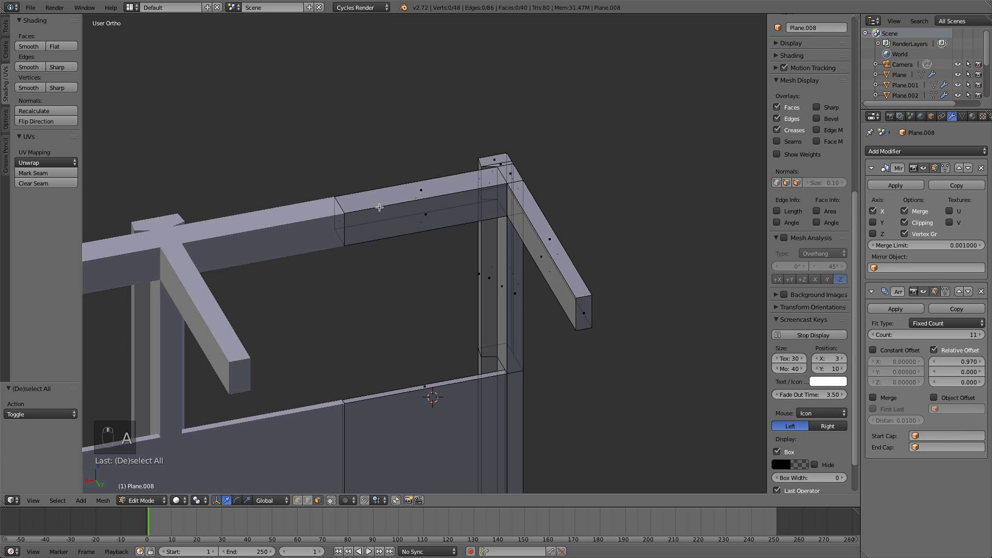
Select the roof beam in top view, duplicate it, and rotate the copy about 39.088 degrees into a diagonal brace
middle_click_drag(377, 221, 369, 282)
key("KP_7")
middle_click_drag(412, 230, 406, 279, "shift")
scroll(354, 265, "up", 4)
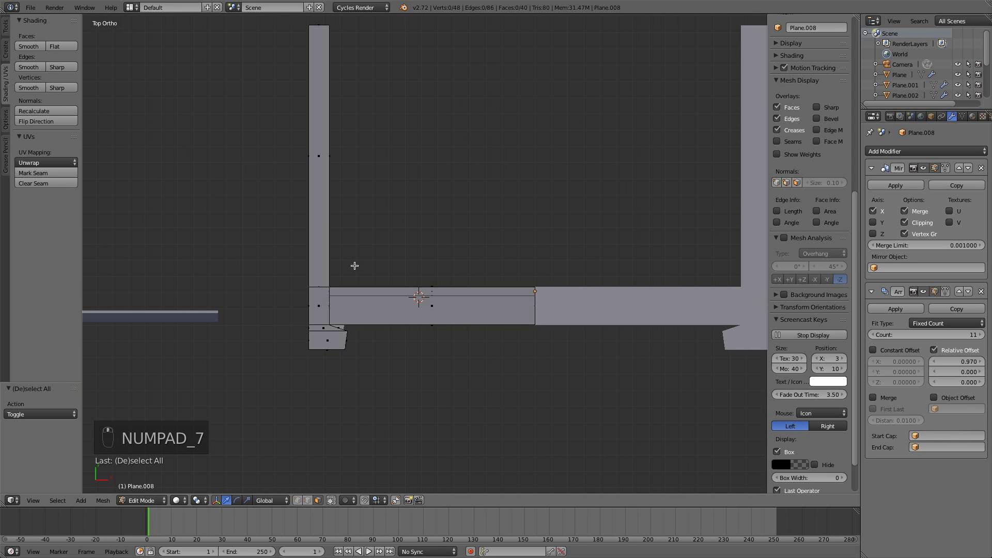
middle_click_drag(362, 190, 368, 252, "shift")
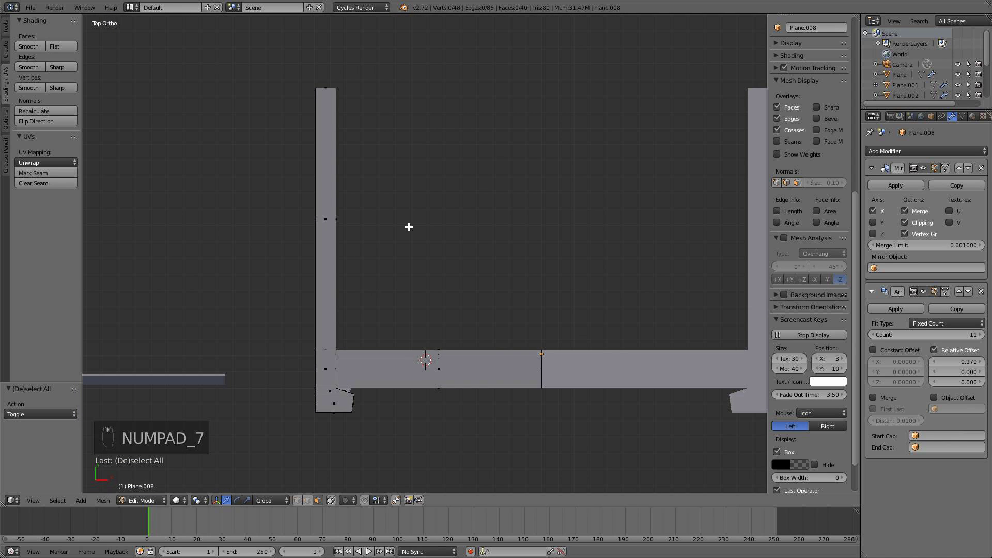
key("b")
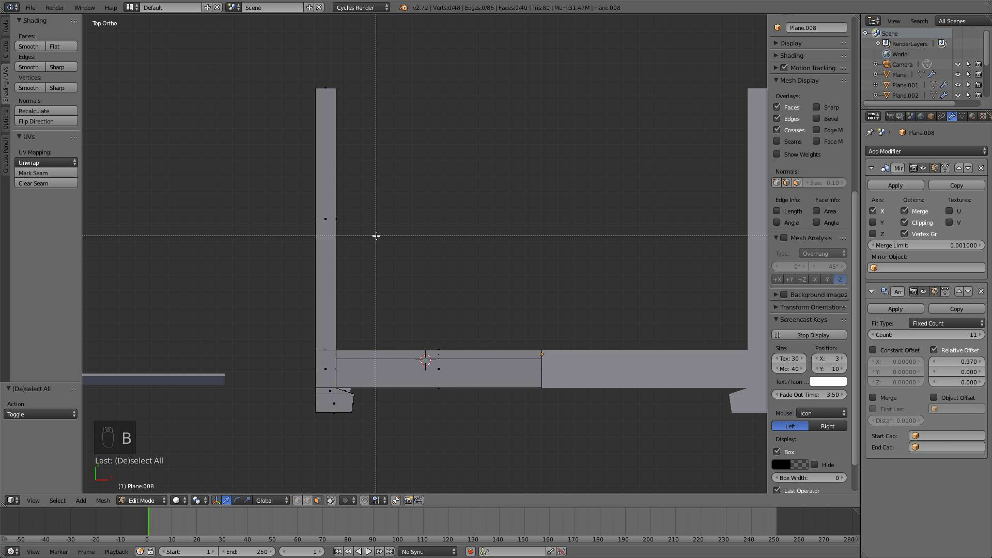
left_click_drag(377, 236, 208, 170)
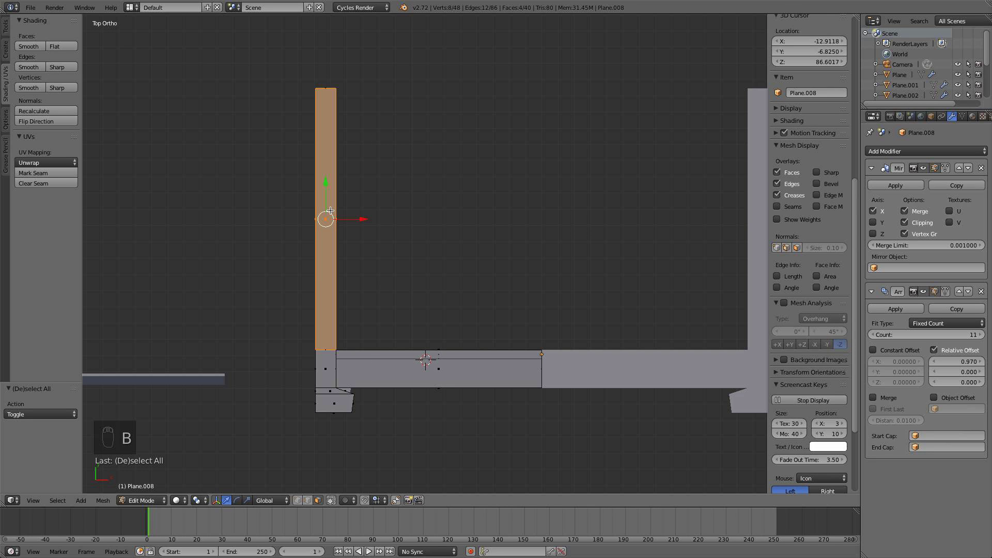
key("shift+d")
key("r")
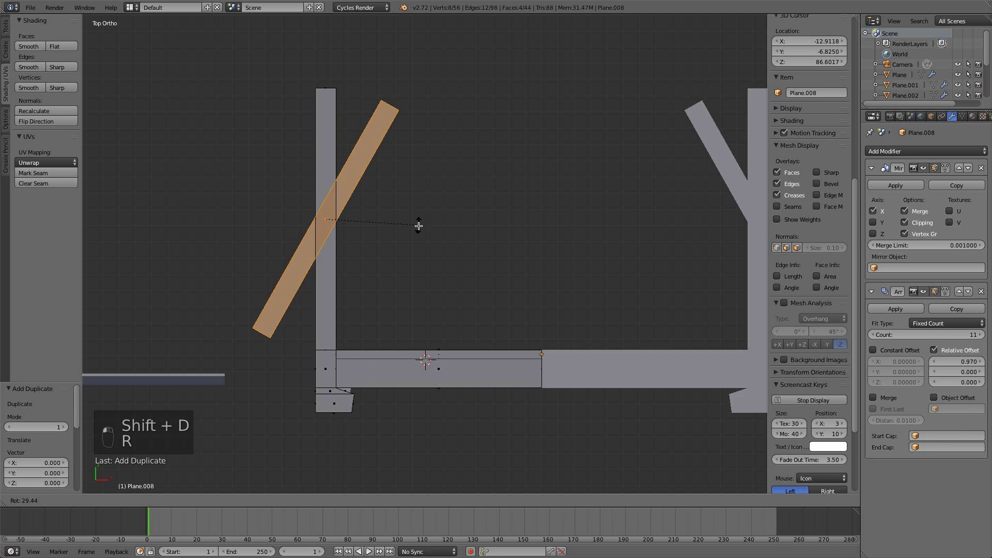
left_click(418, 240)
Move the diagonal brace about 0.77 along X and -0.24 along Y, rotate it -0.458 degrees, and return to object mode
key("g")
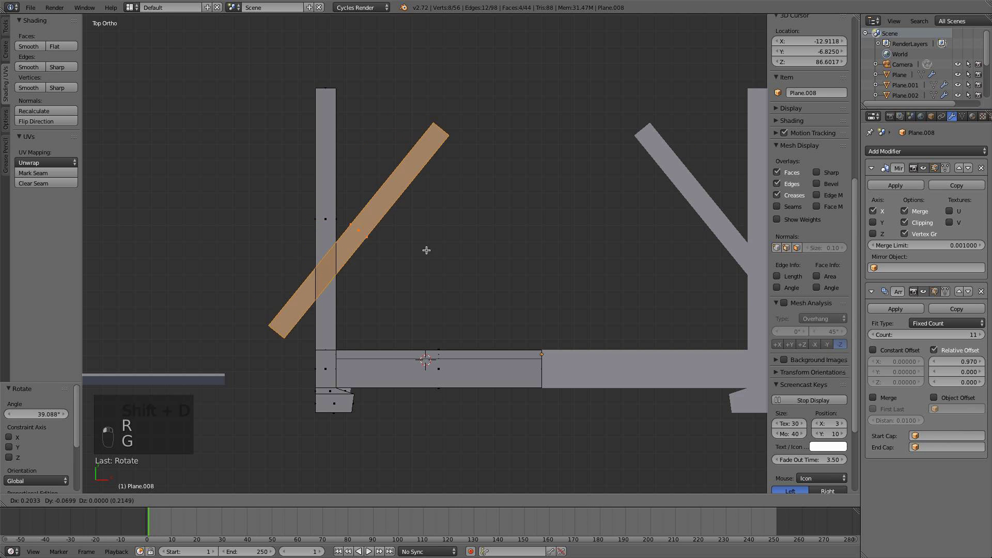
left_click(468, 269)
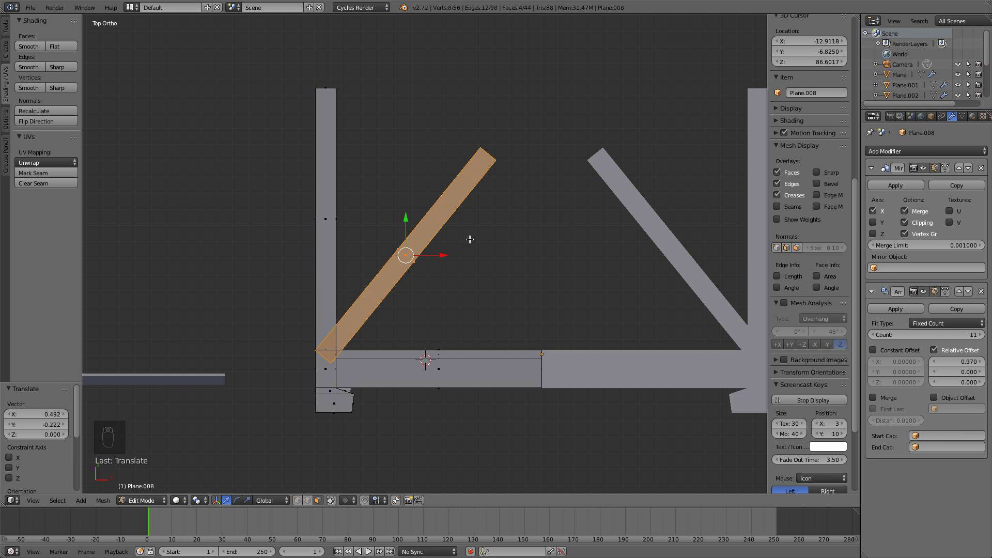
key("g")
left_click(491, 238)
key("r")
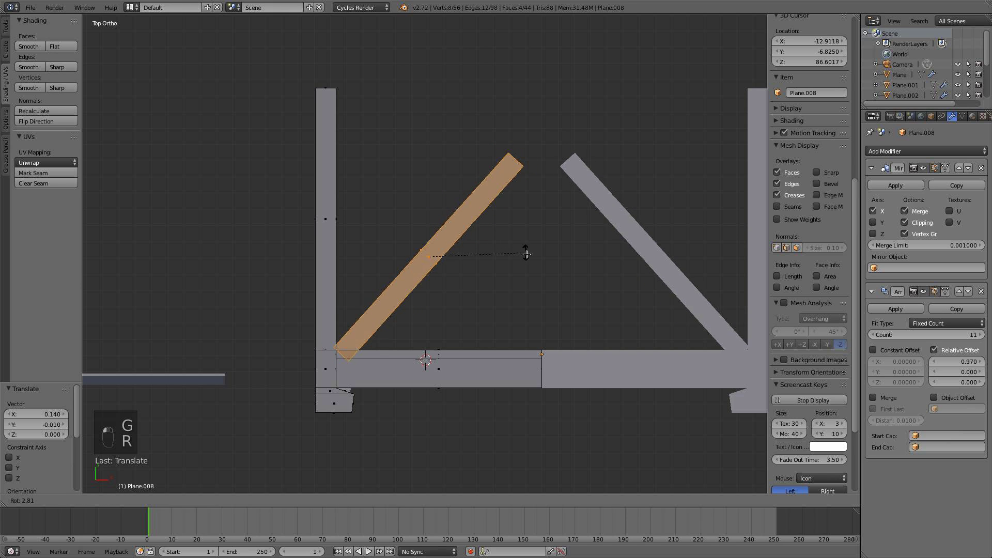
left_click(527, 250)
key("g")
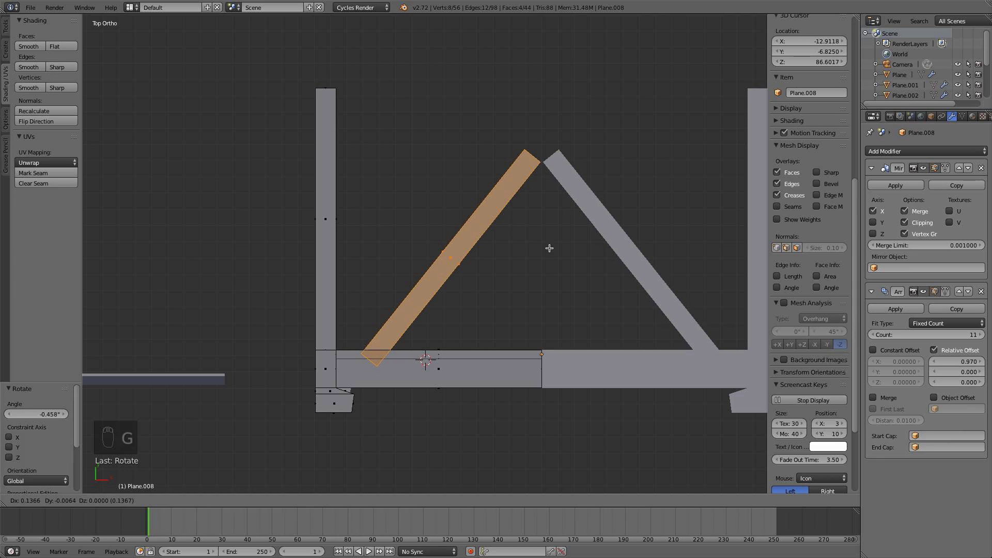
left_click(549, 248)
key("a")
key("Tab")
Examine the tower's new top framework from the camera view
middle_click_drag(549, 248, 558, 100)
key("KP_Enter")
key("KP_0")
scroll(517, 93, "up", 2)
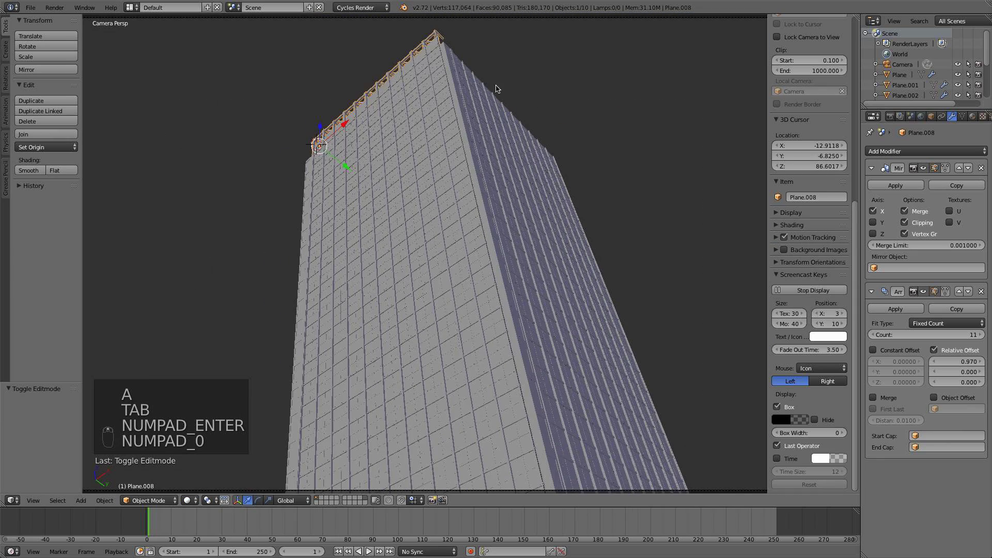
scroll(496, 89, "up", 6)
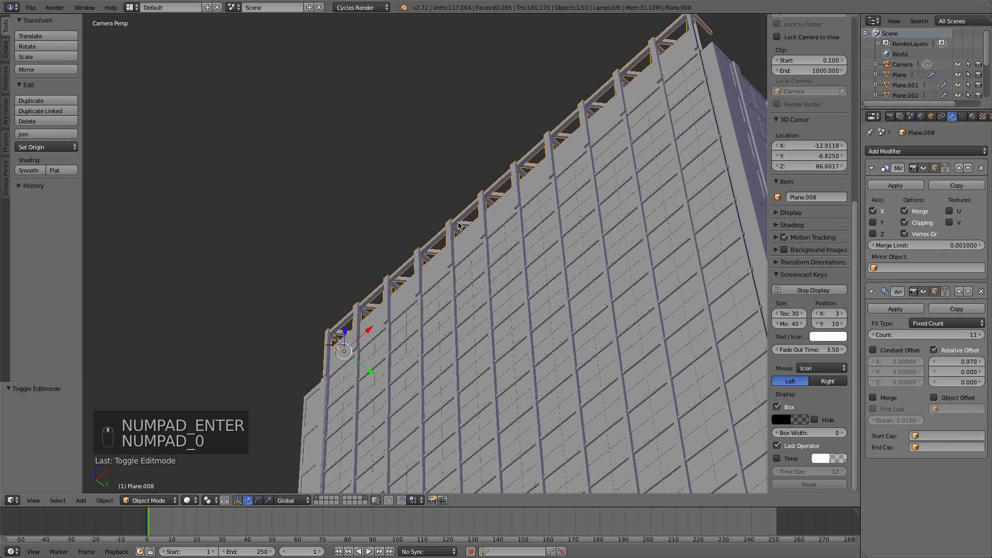
scroll(458, 226, "down", 5)
key("KP_1")
scroll(448, 271, "down", 3)
key("Tab")
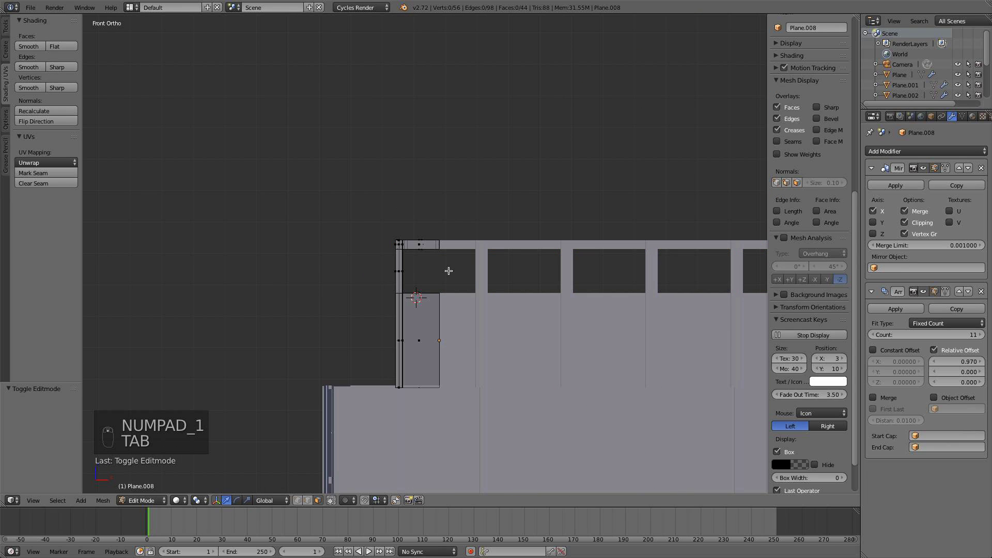
key("b")
key("b")
left_click_drag(460, 258, 408, 195)
middle_click_drag(408, 195, 513, 260)
key("a")
Return to object mode and move the whole post row about -0.081 along Y
key("Tab")
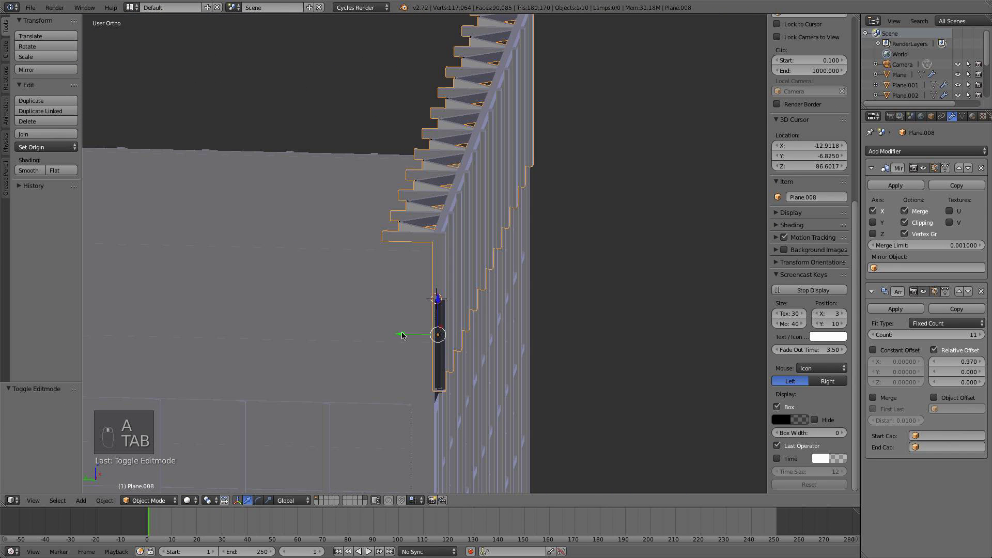
left_click_drag(402, 335, 405, 335)
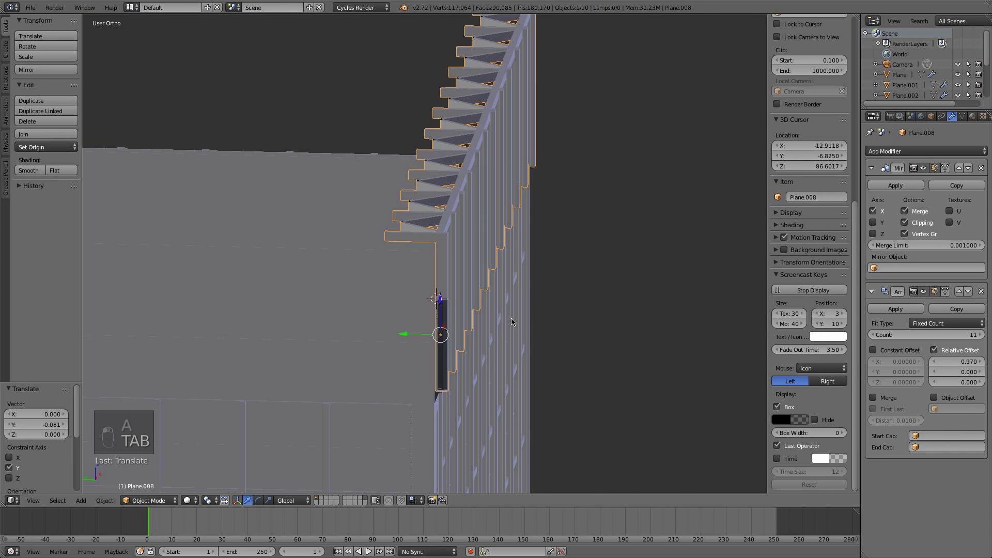
Check the post row along the tower's top from the camera view and frame the whole row in top view
key("KP_0")
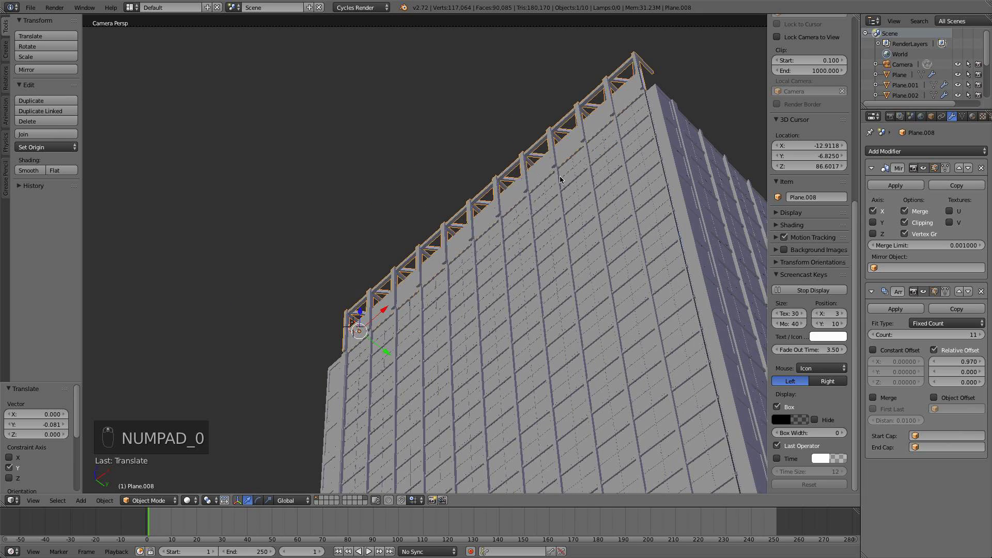
scroll(544, 205, "down", 1)
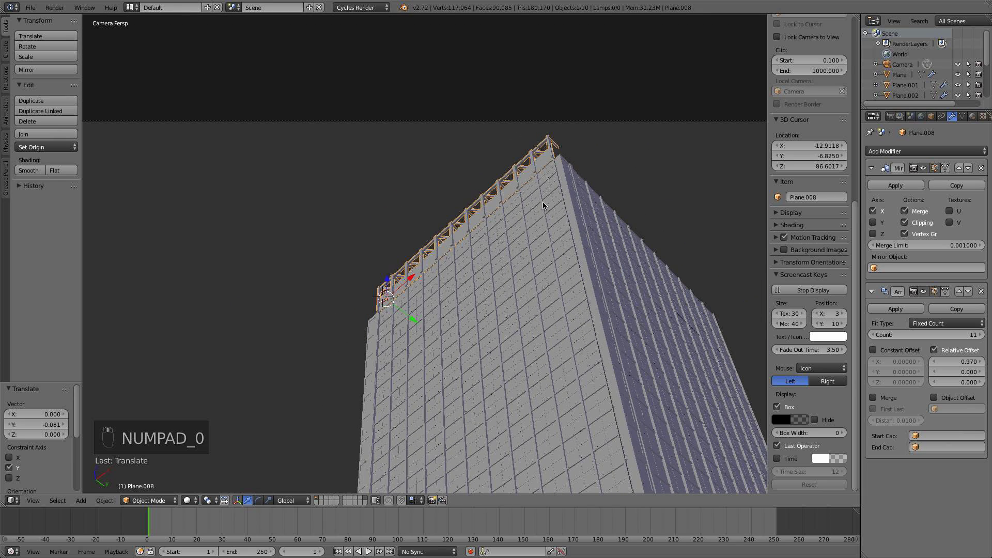
key("KP_7")
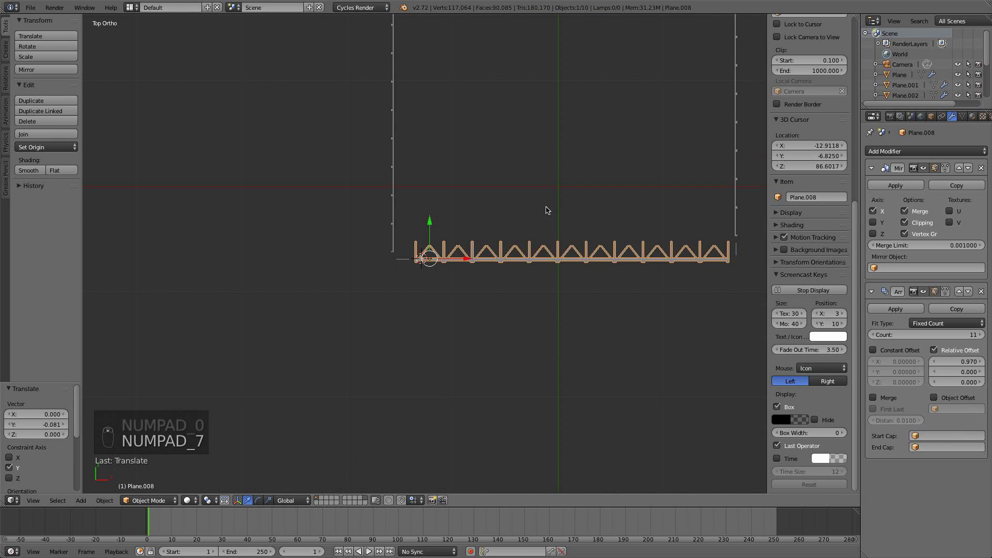
key("super")
middle_click_drag(534, 241, 352, 245, "shift")
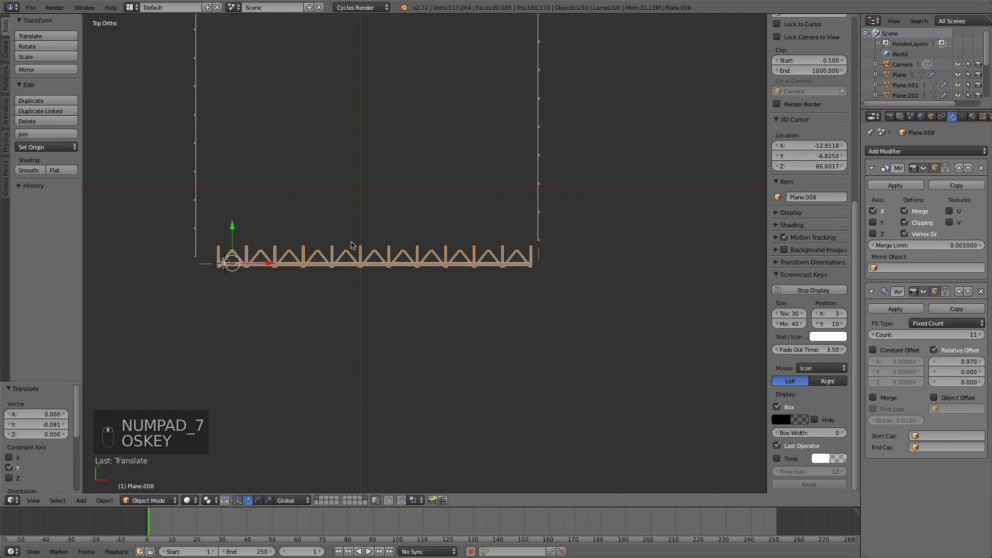
key("shift+d")
key("super")
key("z")
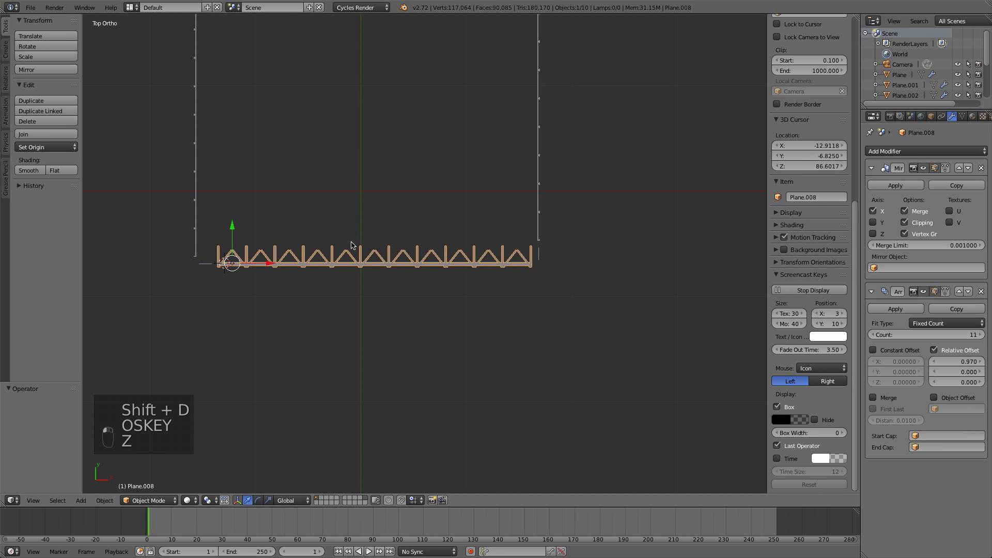
key("g")
left_click(368, 267)
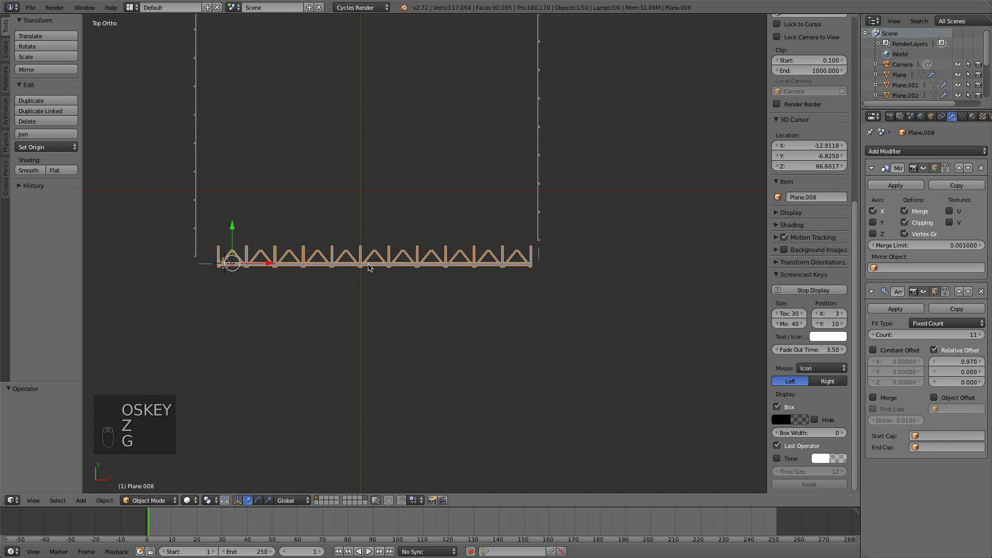
Make a linked duplicate of the post row, rotate it -90 degrees, and move it 29.164 along X to the adjacent wall
key("alt+d")
key("r")
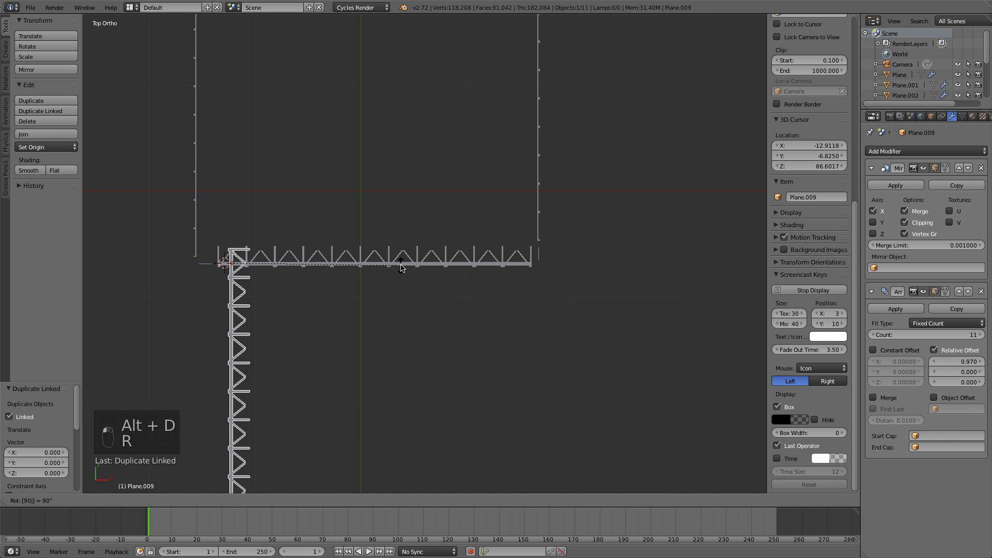
left_click(403, 268)
key("g")
key("x")
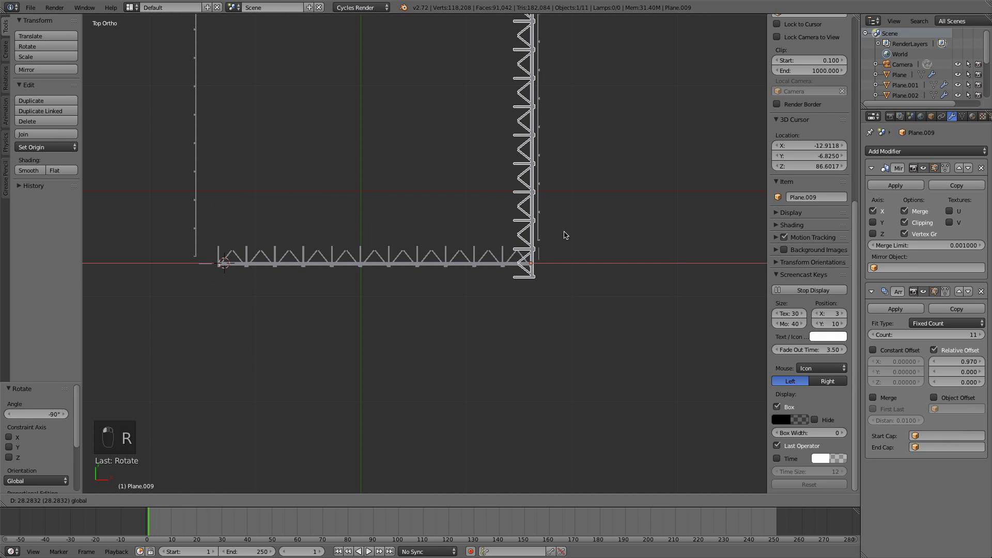
left_click(572, 222)
Slide the duplicated row along Y until its end meets the front row's corner, and shift it -0.113 along X
scroll(596, 250, "up", 3)
key("g")
key("y")
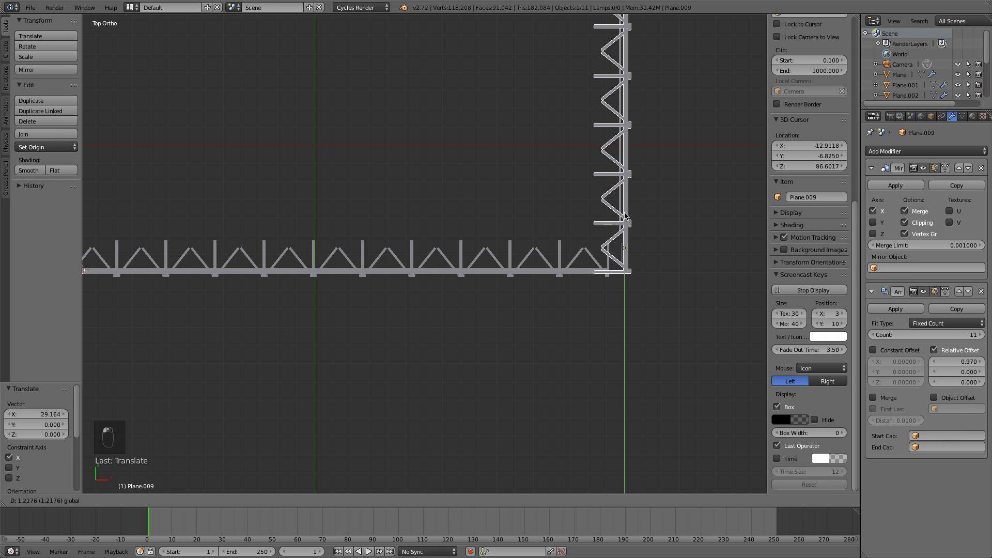
left_click(642, 236)
key("g")
key("x")
left_click(652, 250)
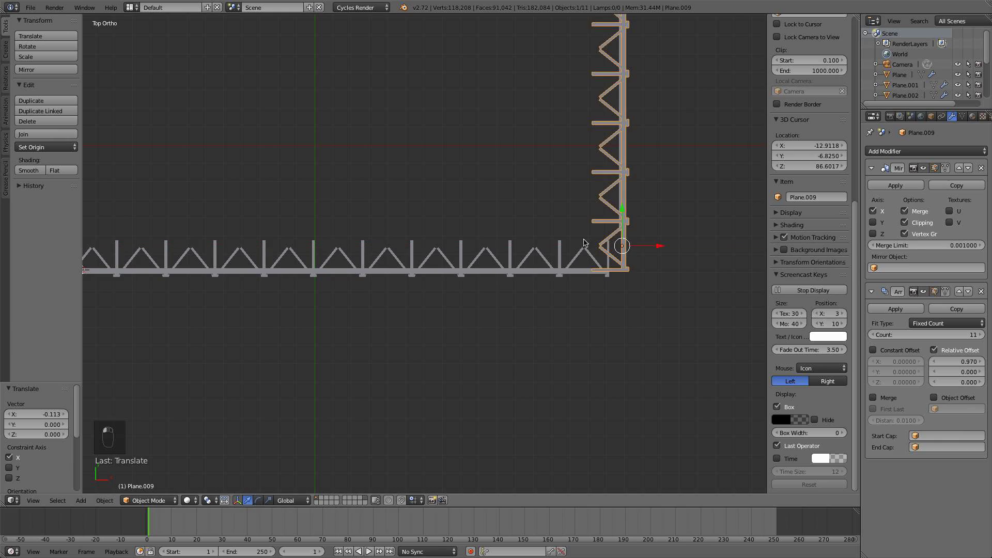
Fine-tune the side row's alignment with the wall by moving it -0.085 and 0.233 along Y
key("g")
key("y")
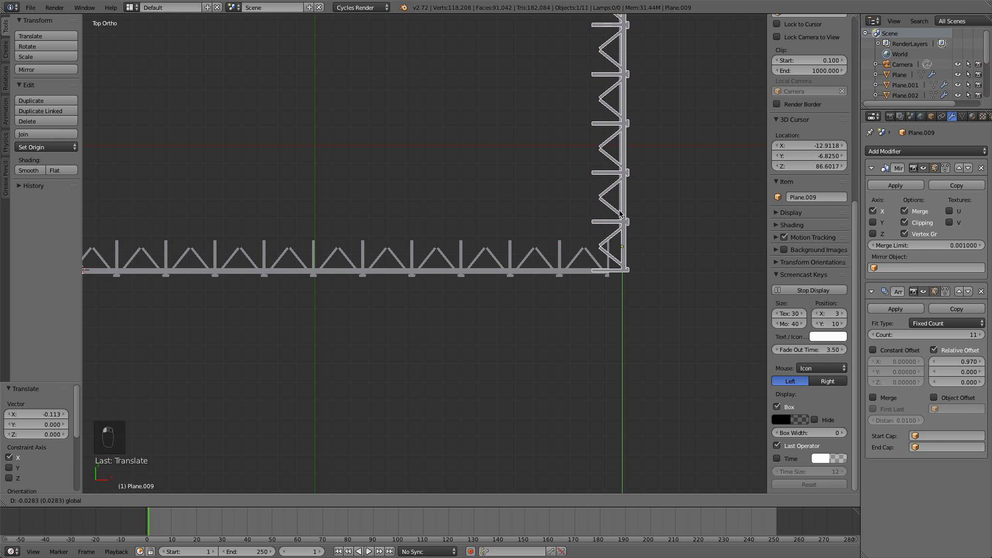
left_click(620, 214)
middle_click_drag(620, 215, 506, 75)
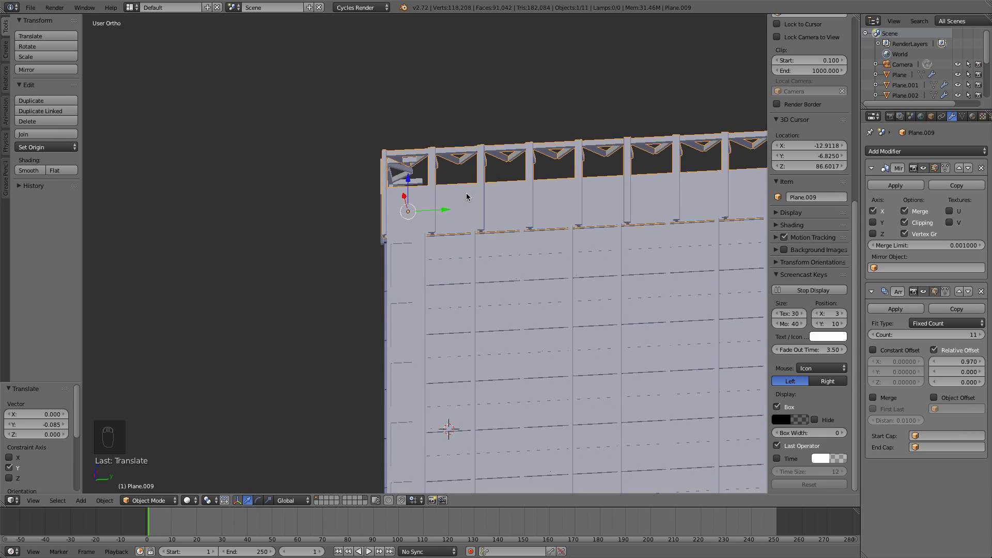
key("g")
key("y")
left_click(454, 212)
Deselect everything and examine the new roof framework at the tower's corner from the camera view
key("KP_0")
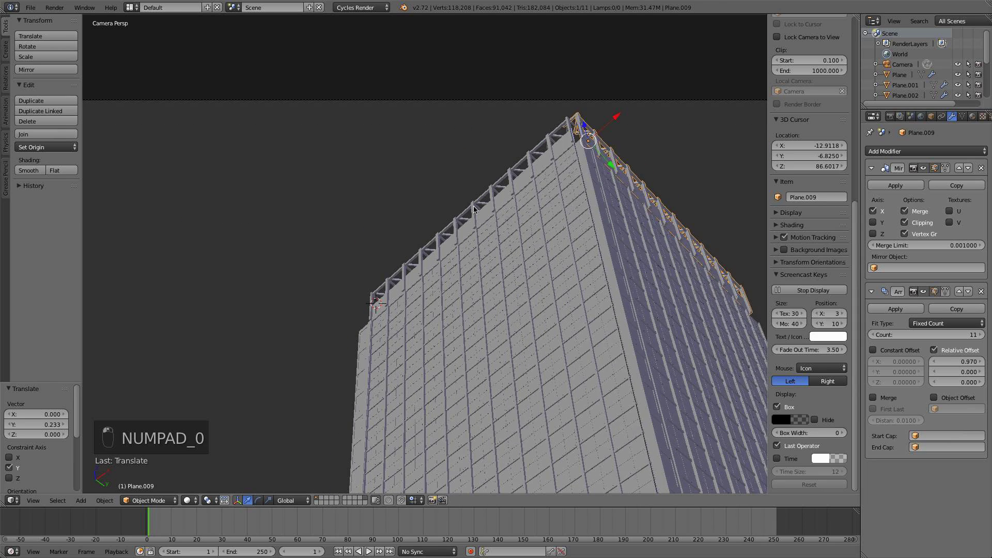
key("a")
key("a")
key("Tab")
key("Tab")
key("Tab")
key("z")
key("z")
key("z")
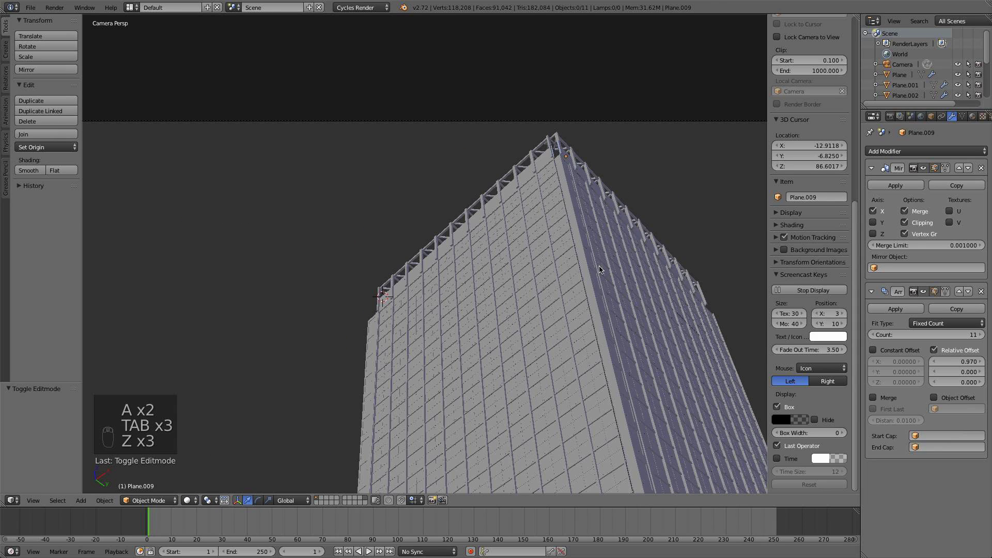
middle_click_drag(580, 346, 412, 342, "shift")
scroll(405, 207, "up", 3)
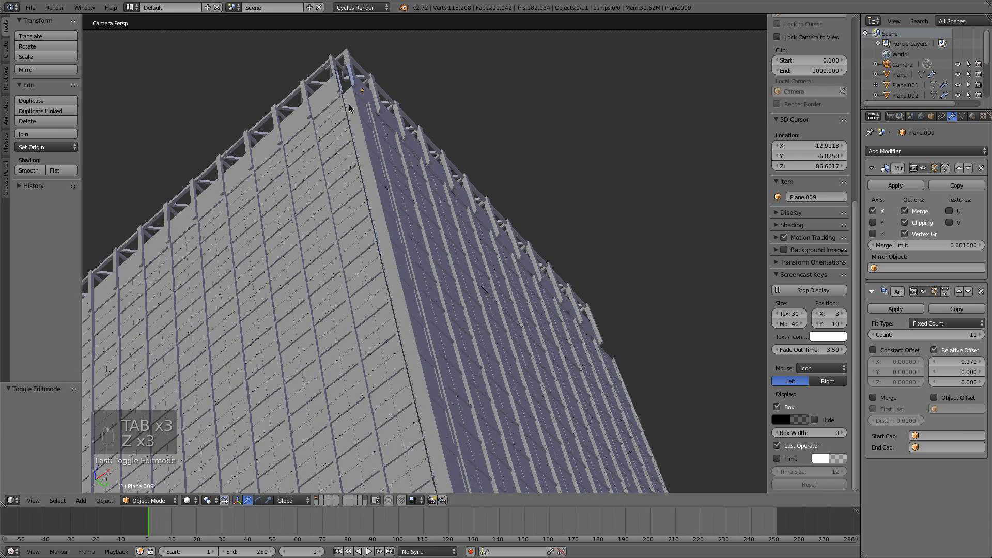
Inspect the corner strip and the whole tower within the camera frame, leaving nothing selected
right_click(349, 107)
scroll(362, 181, "down", 3)
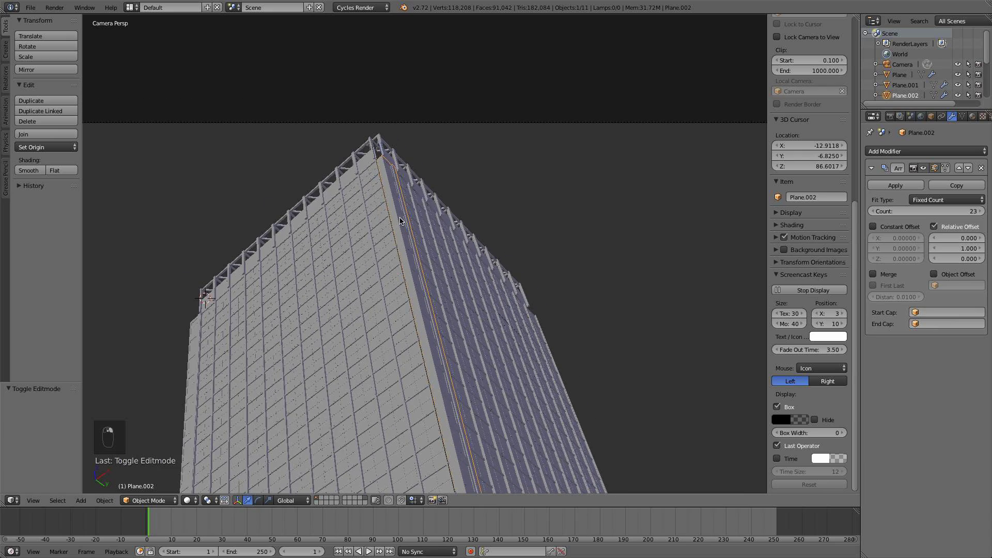
scroll(400, 221, "down", 6)
key("a")
scroll(441, 274, "up", 3)
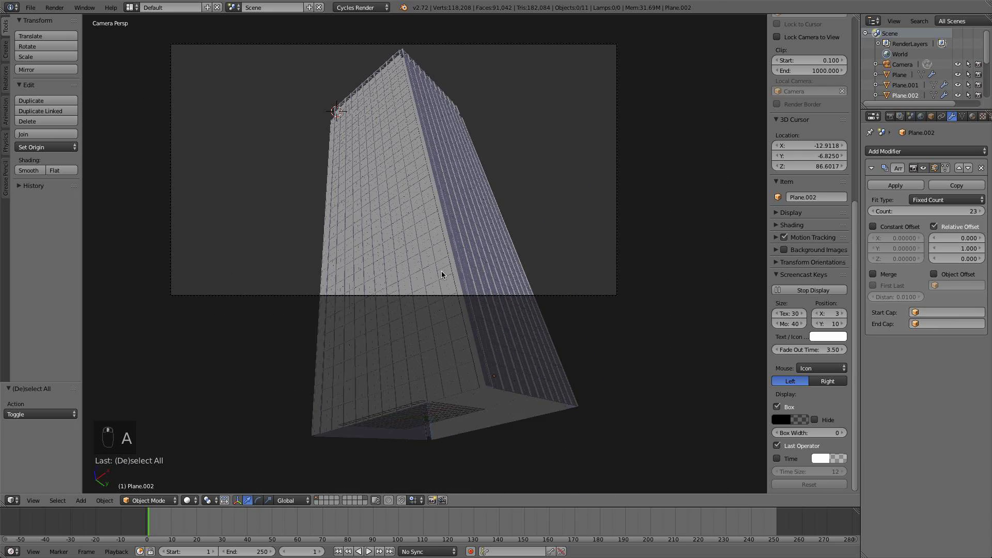
scroll(436, 275, "up", 3)
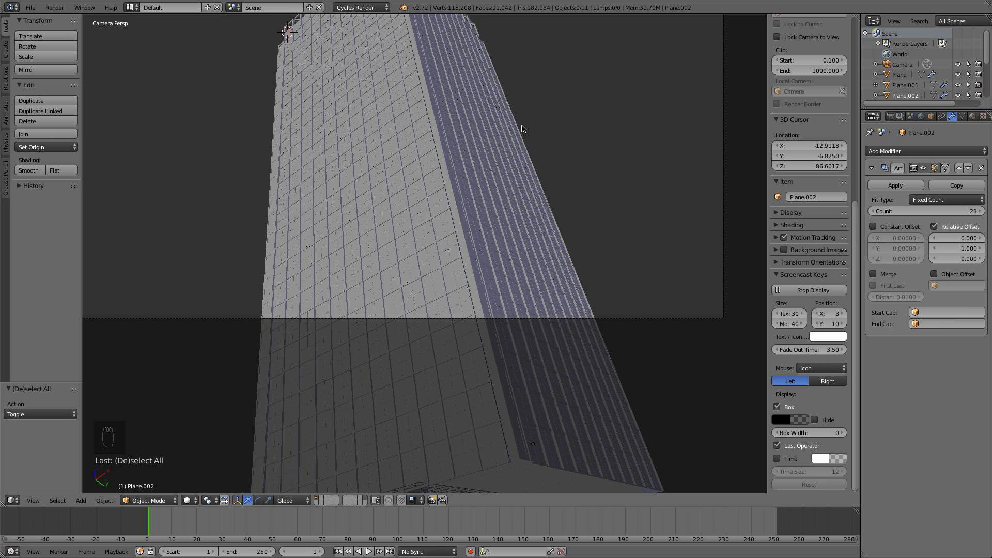
scroll(589, 118, "down", 3)
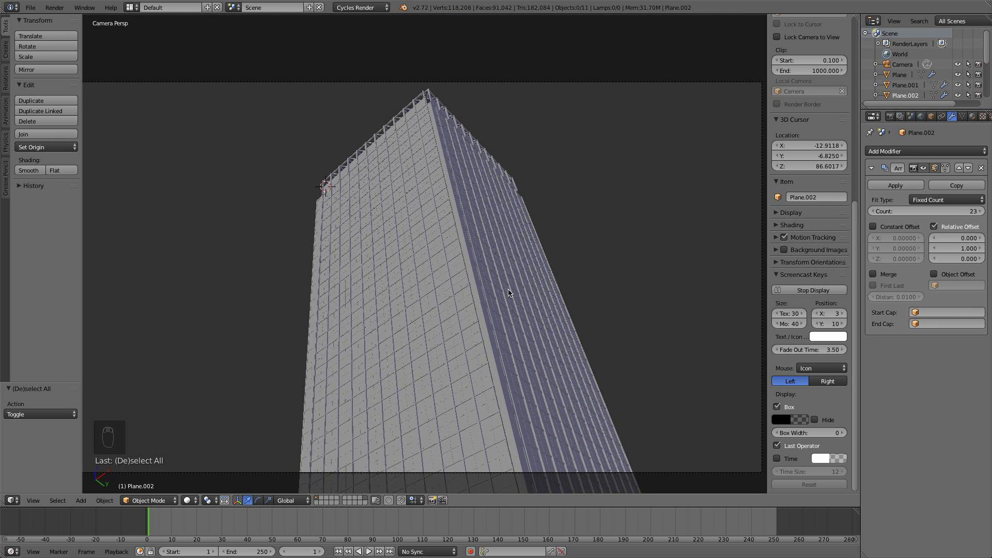
scroll(509, 293, "down", 2)
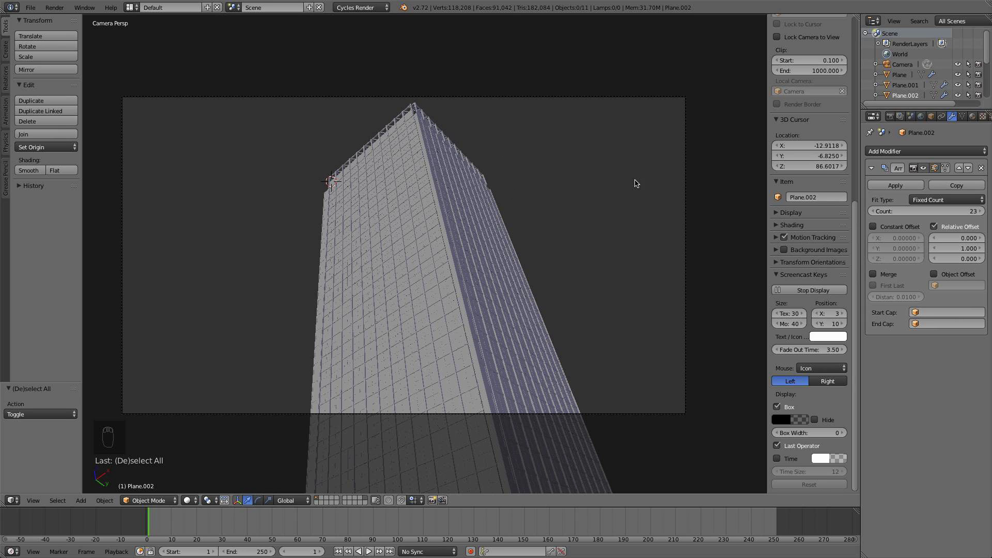
Enable nodes for the World surface and set its background color to an Environment Texture
left_click(900, 117)
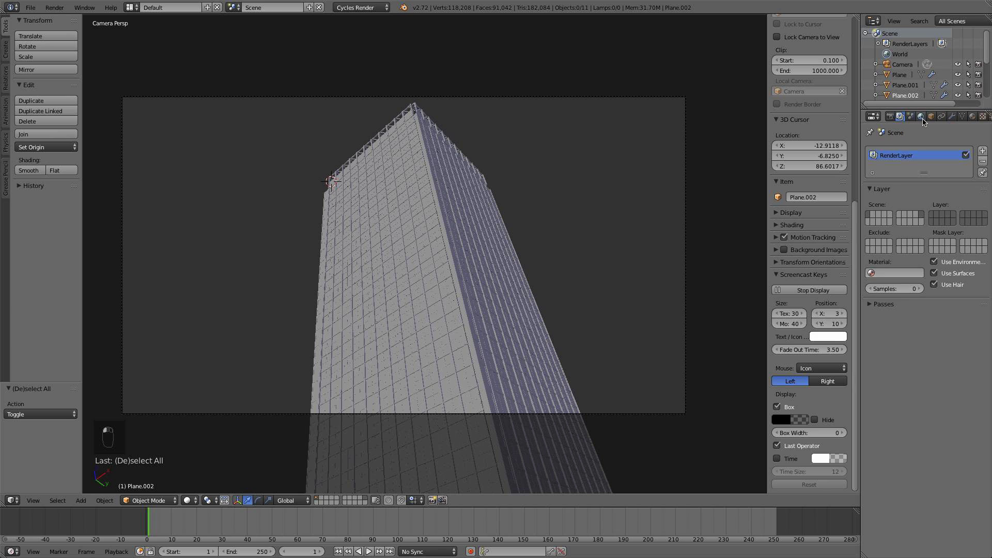
left_click(922, 118)
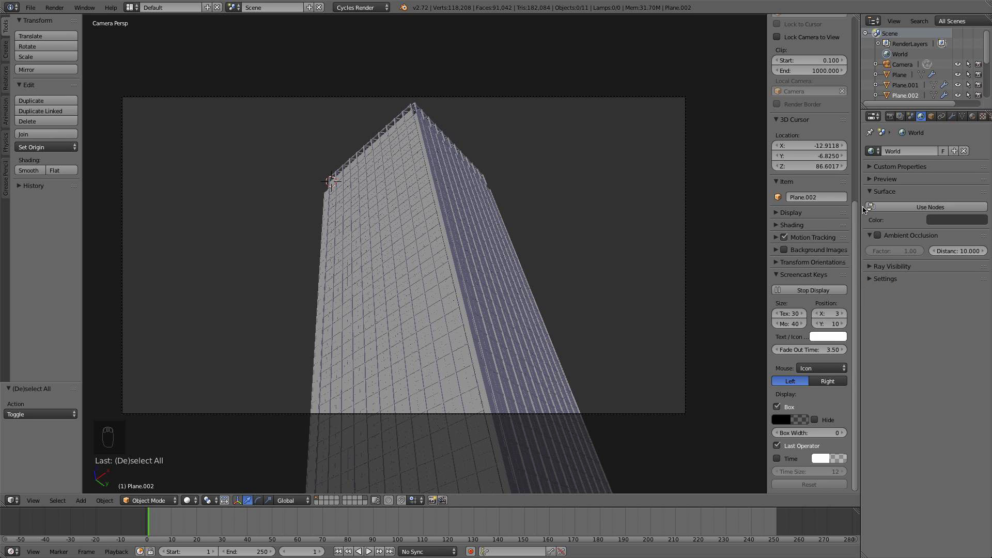
left_click(894, 207)
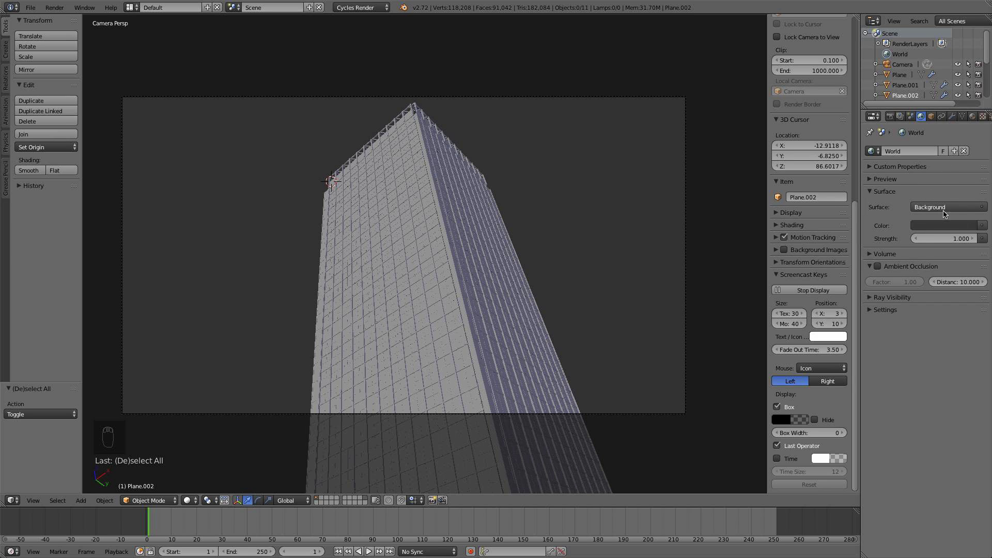
left_click(982, 226)
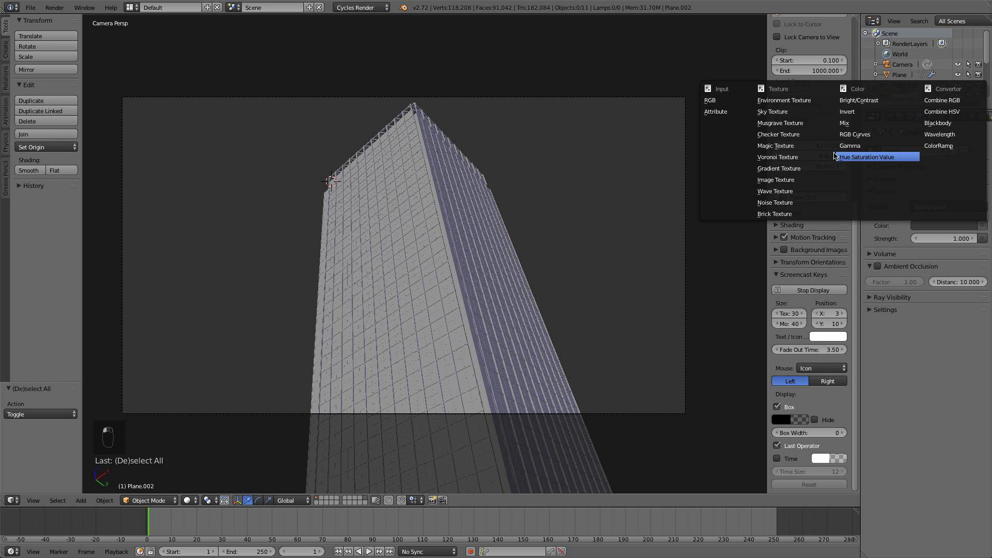
left_click(783, 100)
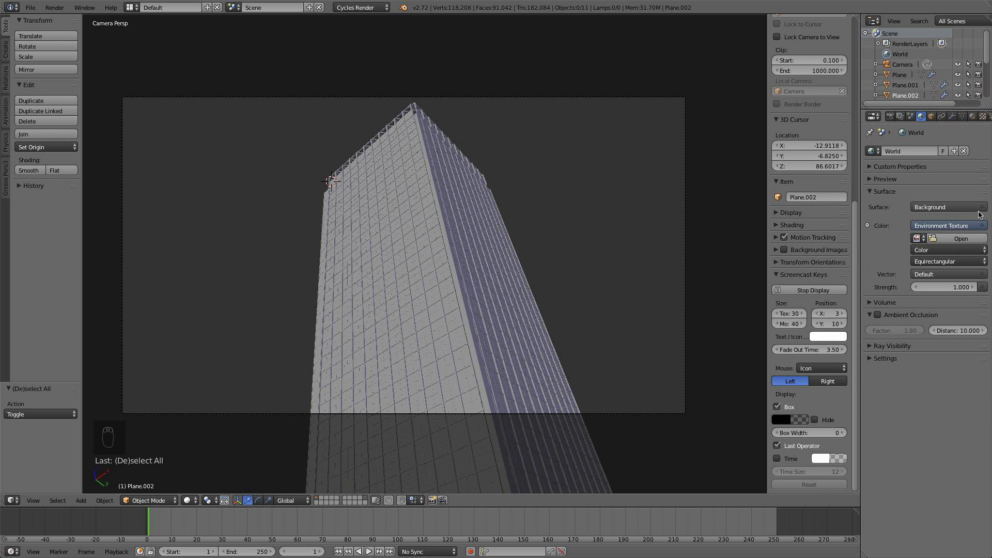
Load Stadium_Center_3k.hdr from the Building Tutorial folder as the world's environment image
left_click(961, 238)
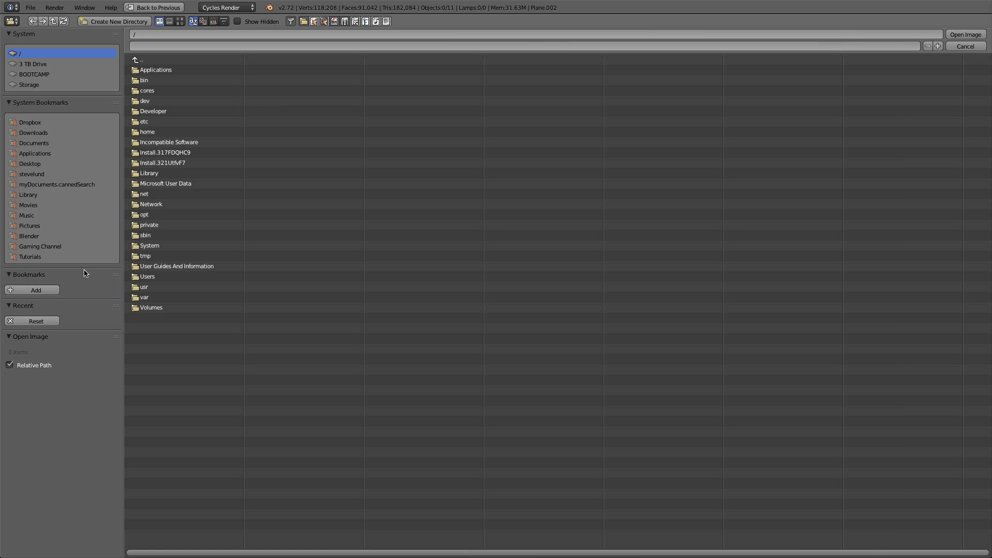
left_click(56, 256)
left_click(155, 80)
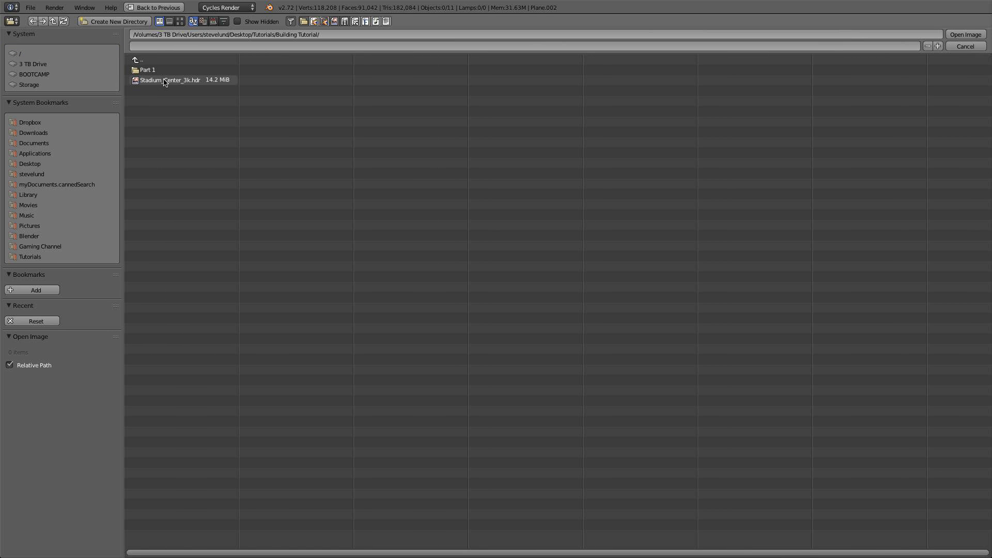
left_click(165, 82)
double_click(165, 81)
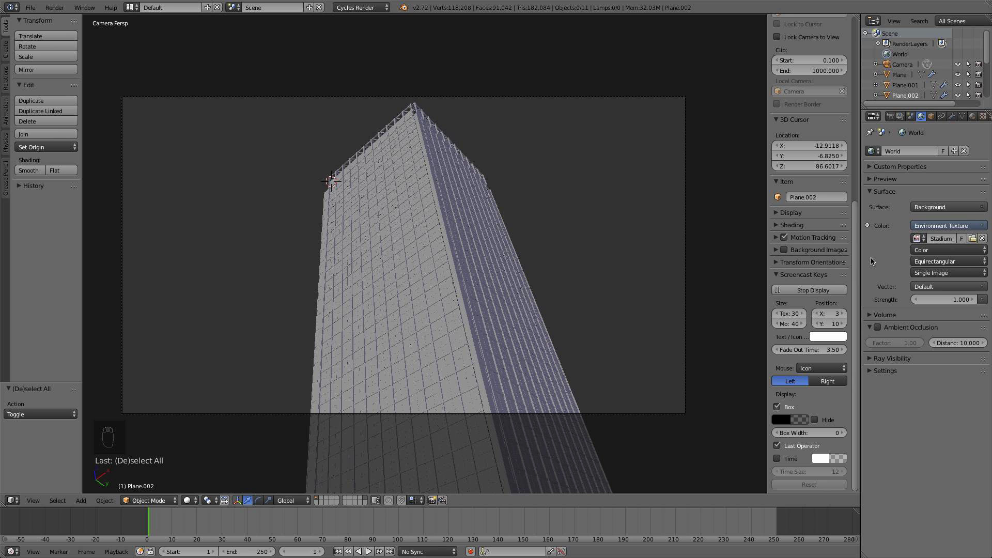
Switch the viewport to rendered shading and preview the tower against the environment sky
left_click(196, 502)
left_click(211, 431)
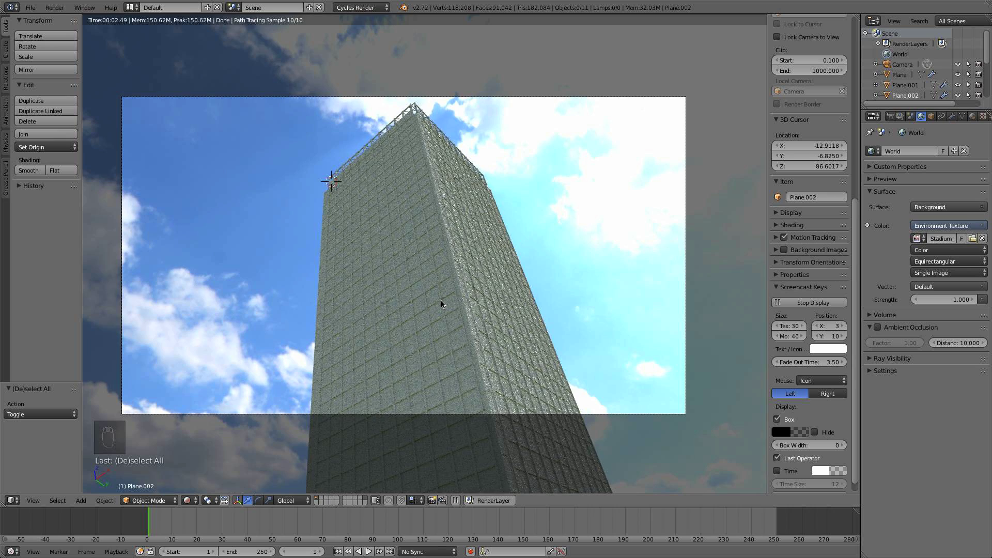
scroll(442, 304, "down", 3)
scroll(442, 304, "down", 2)
scroll(440, 306, "up", 3)
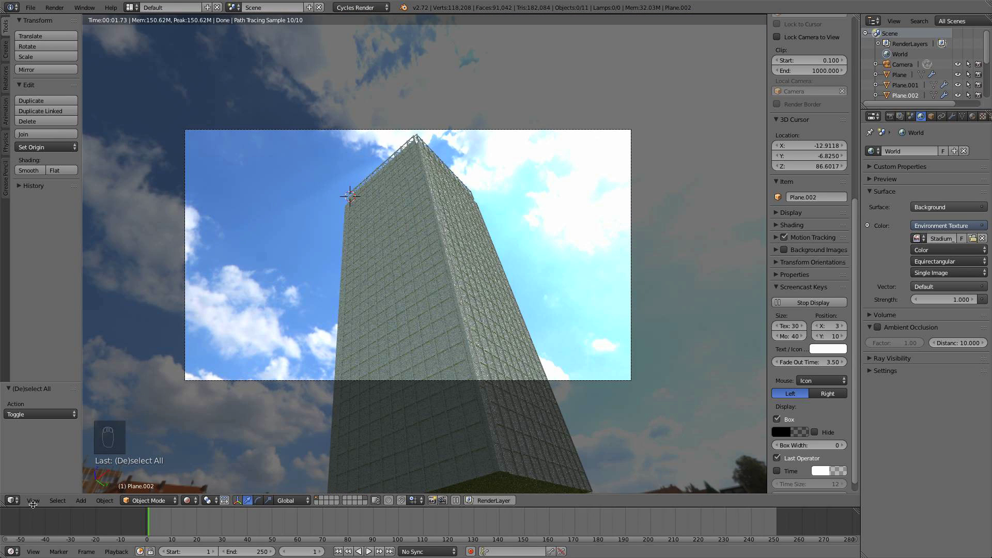
Split the 3D view, turn the new area into a Node Editor showing the World nodes, and widen it
left_click_drag(4, 503, 237, 479)
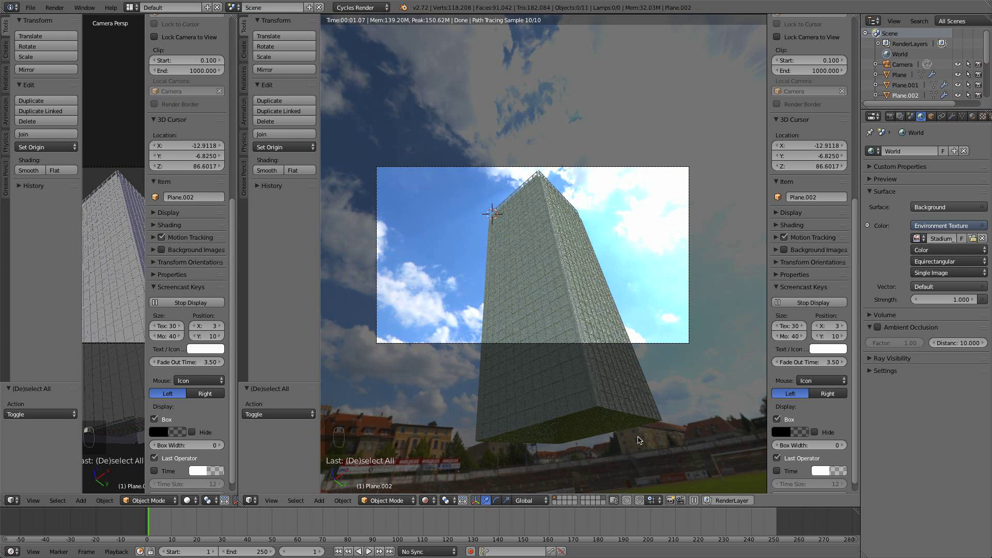
left_click(12, 500)
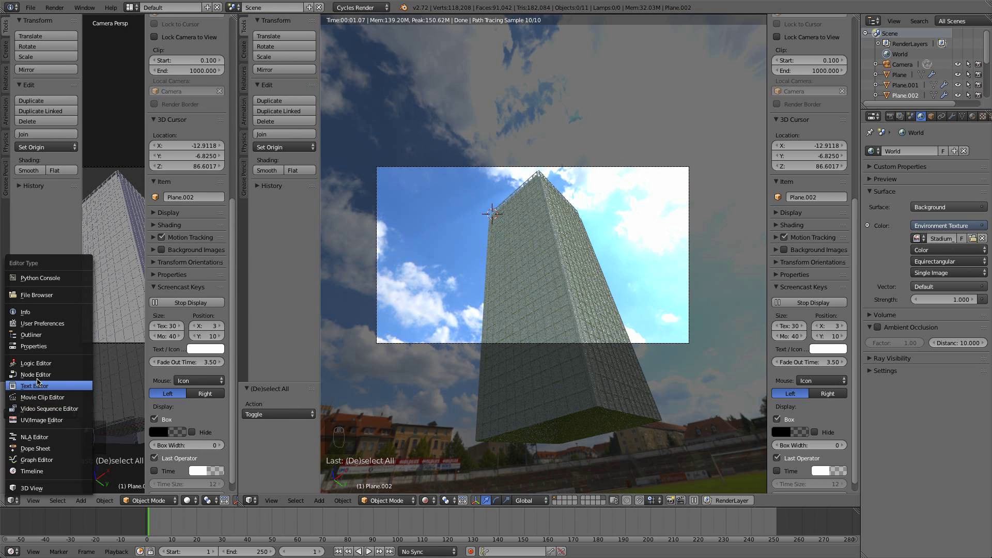
left_click(38, 381)
key("n")
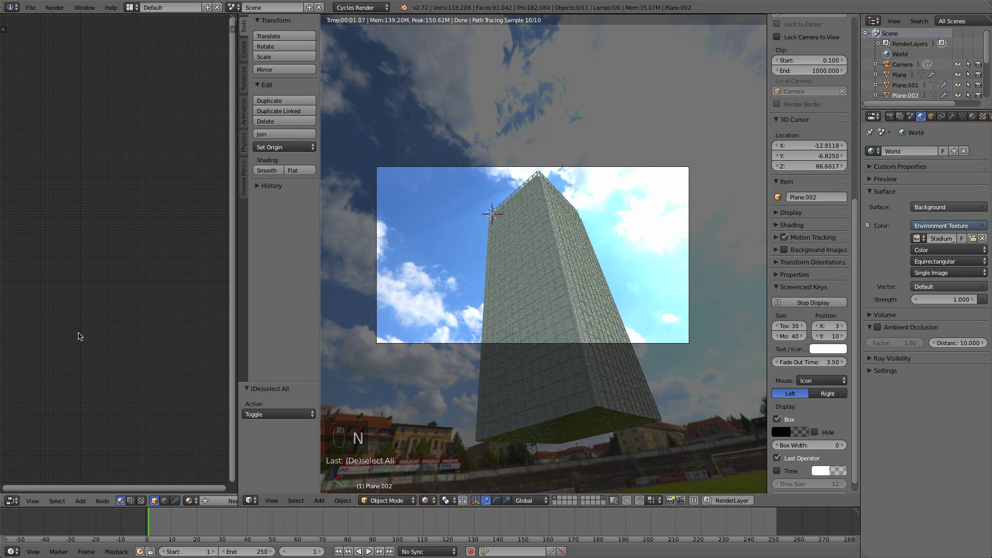
left_click(164, 500)
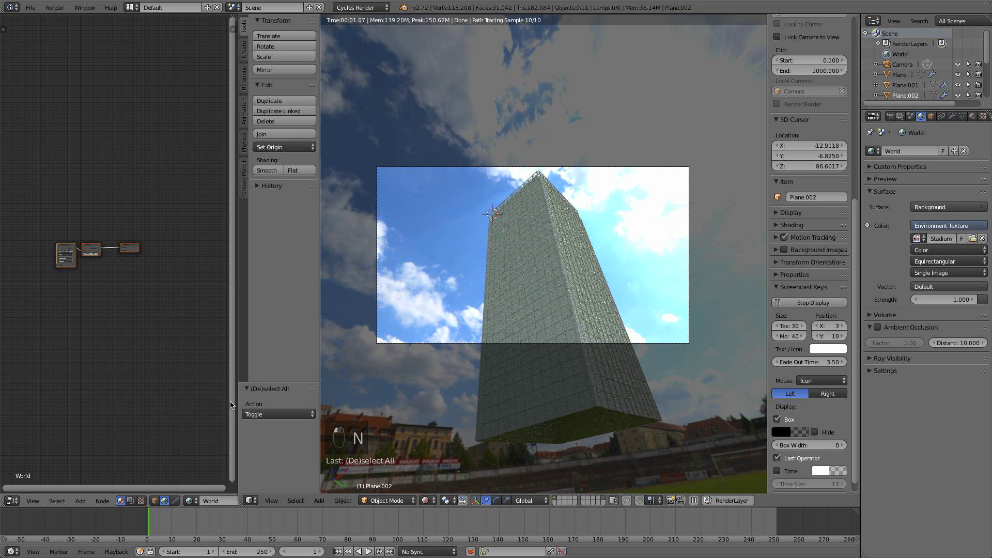
left_click_drag(231, 404, 359, 405)
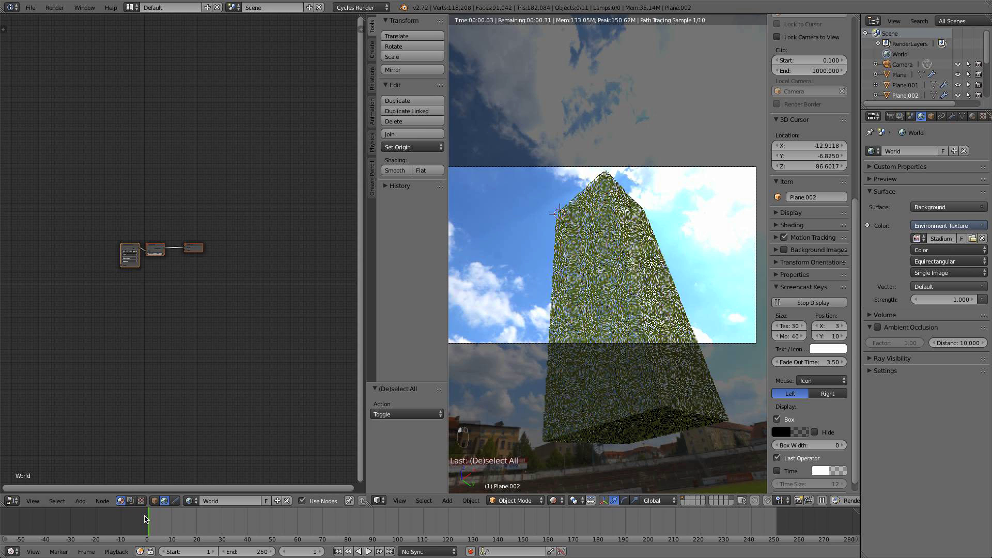
Deselect the World nodes and space out the Background and World Output nodes, leaving room before the Environment Texture
scroll(106, 299, "up", 3)
middle_click_drag(106, 299, 149, 301)
key("a")
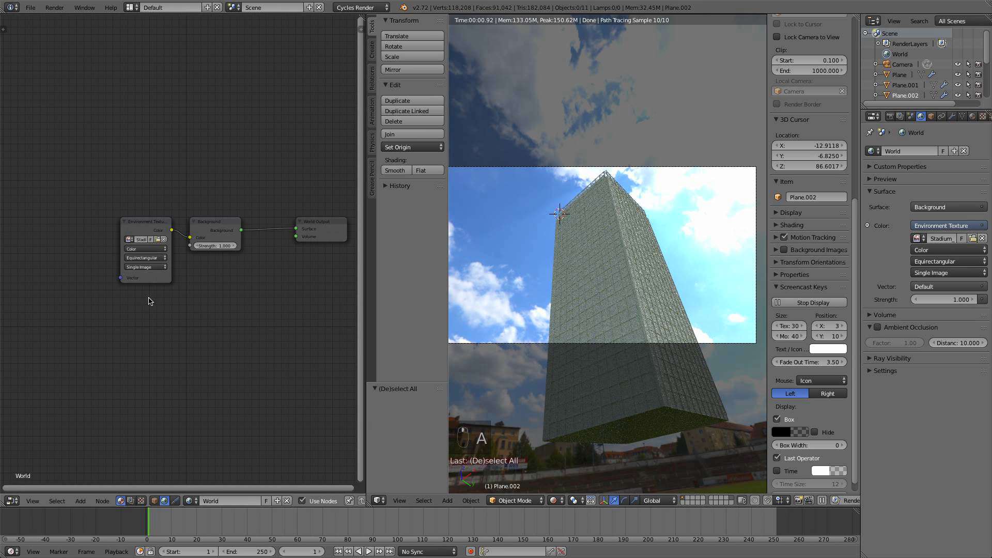
left_click_drag(214, 223, 241, 213)
left_click_drag(330, 220, 328, 208)
middle_click_drag(277, 303, 349, 318)
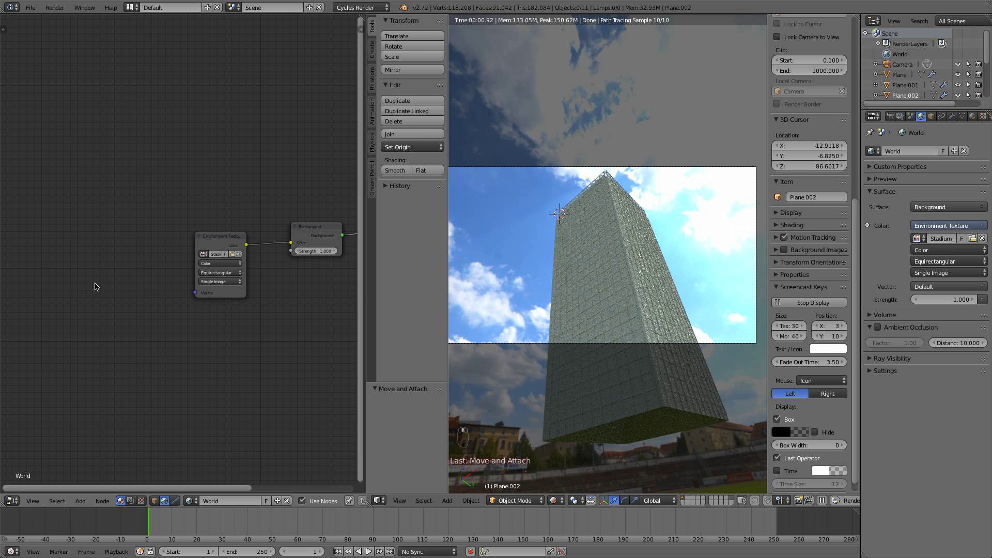
Add a Texture Coordinate node and place it well ahead of the Environment Texture node
key("shift+a")
mouse_move(95, 285)
left_click(133, 290)
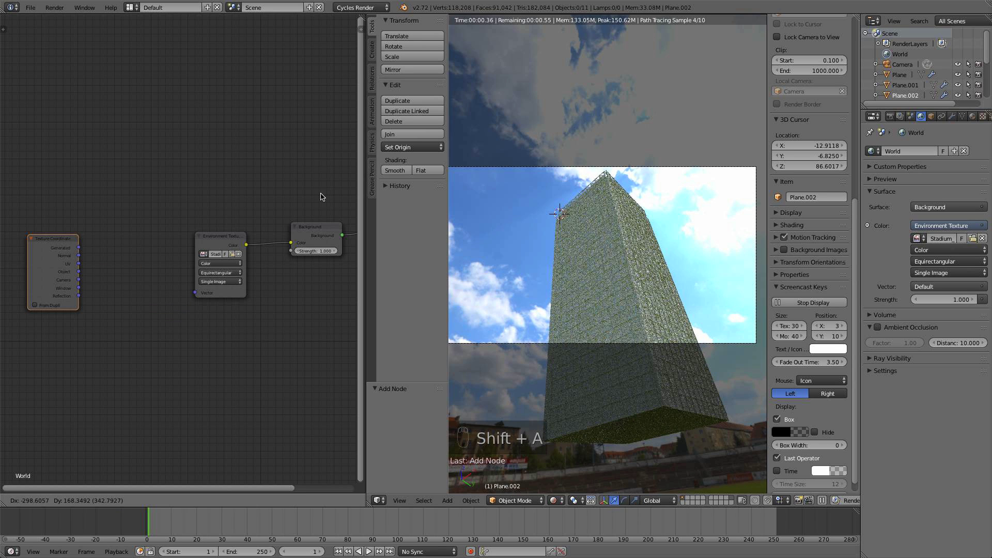
left_click(355, 216)
Add a Mapping node and link it between the Texture Coordinate's Generated output and the Environment Texture's Vector input
key("shift+a")
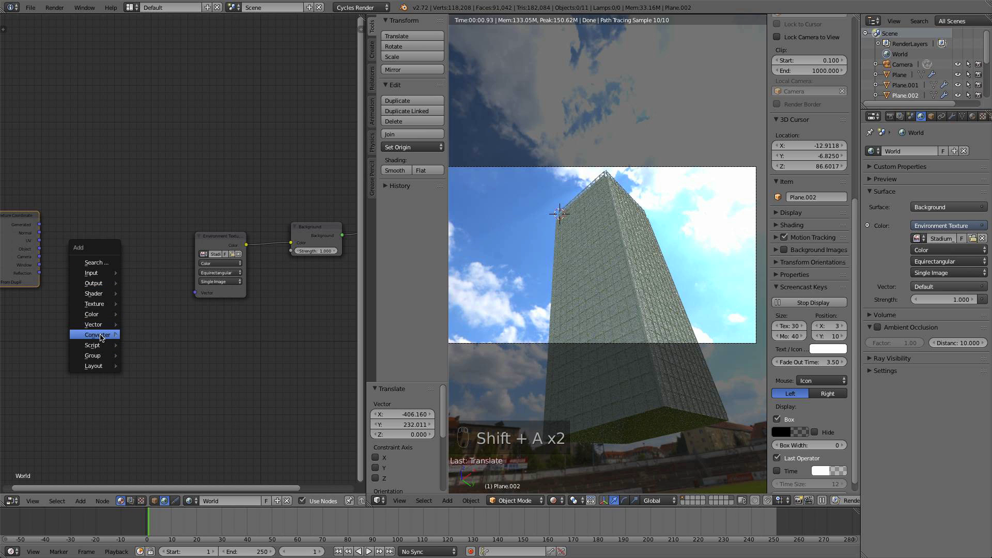
mouse_move(100, 327)
left_click(146, 324)
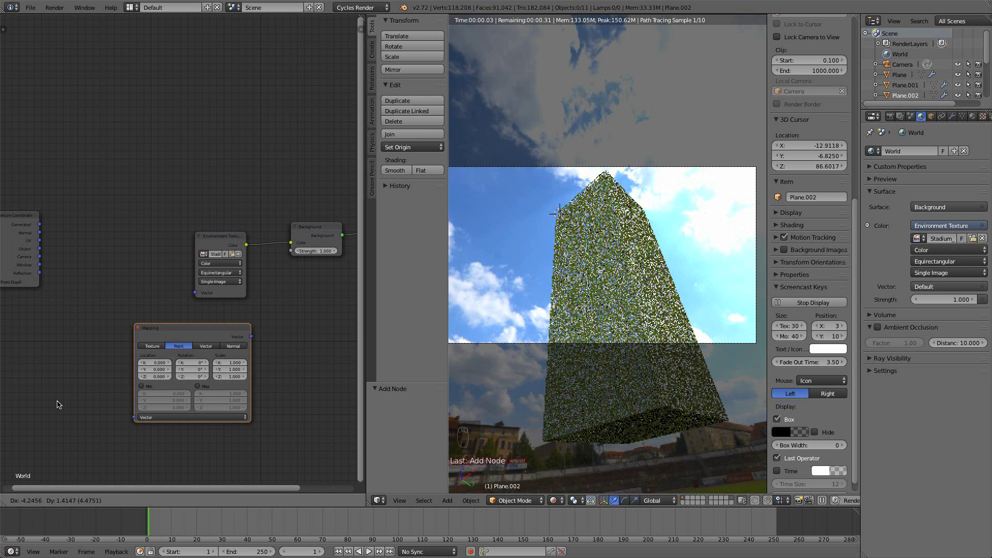
left_click(101, 270)
left_click_drag(128, 272, 60, 333)
left_click_drag(176, 253, 197, 292)
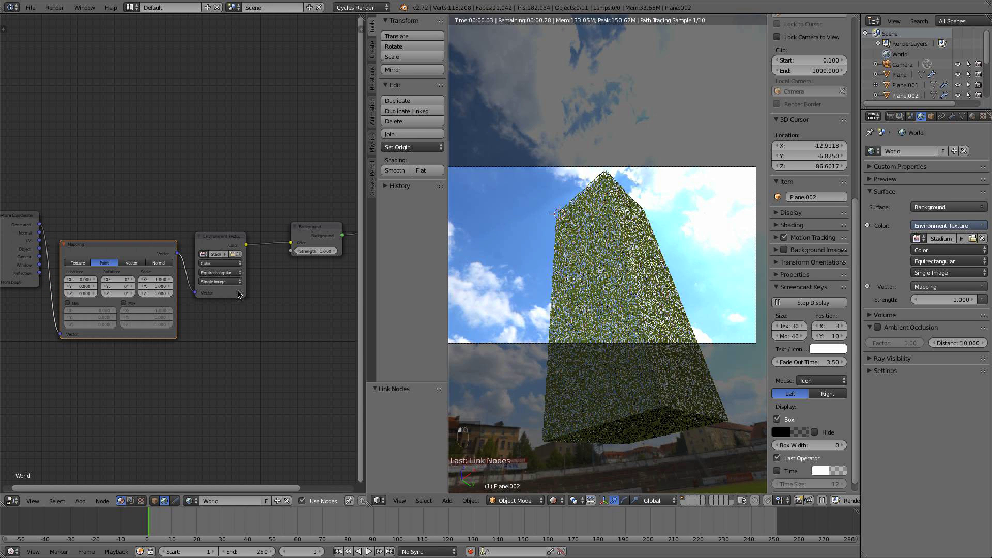
Set the Mapping node's Z rotation to 250° and its Z location to -0.300
middle_click_drag(538, 315, 583, 302, "shift")
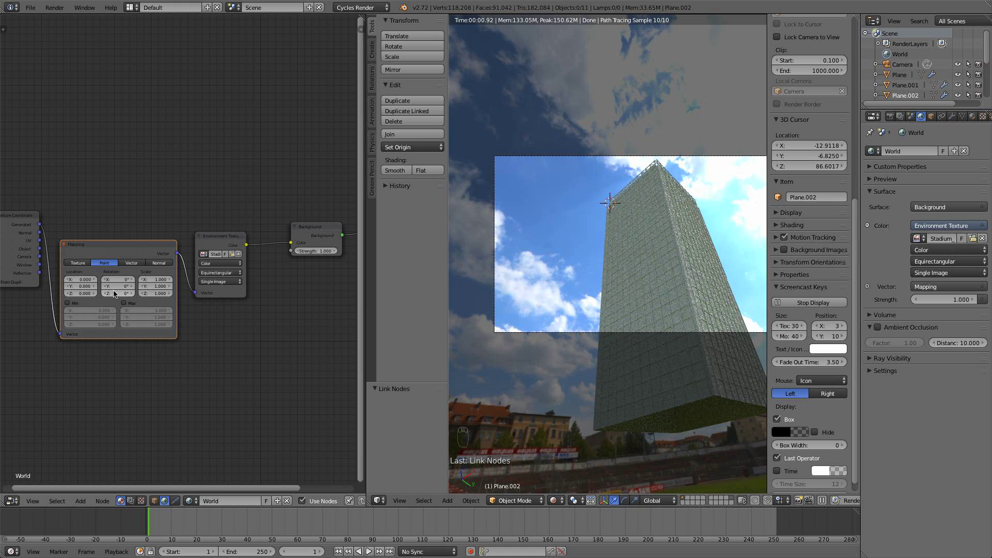
left_click_drag(113, 292, 162, 292)
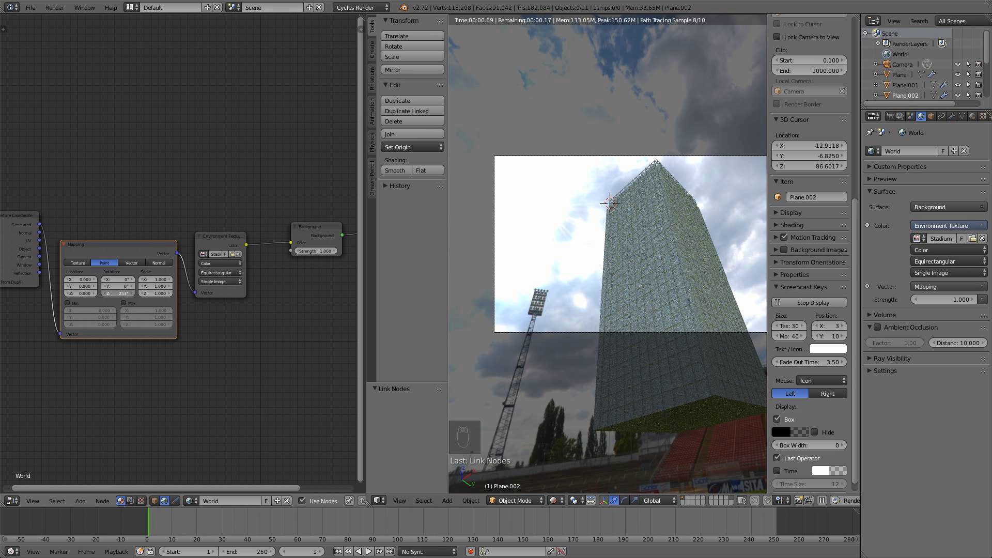
left_click(94, 294)
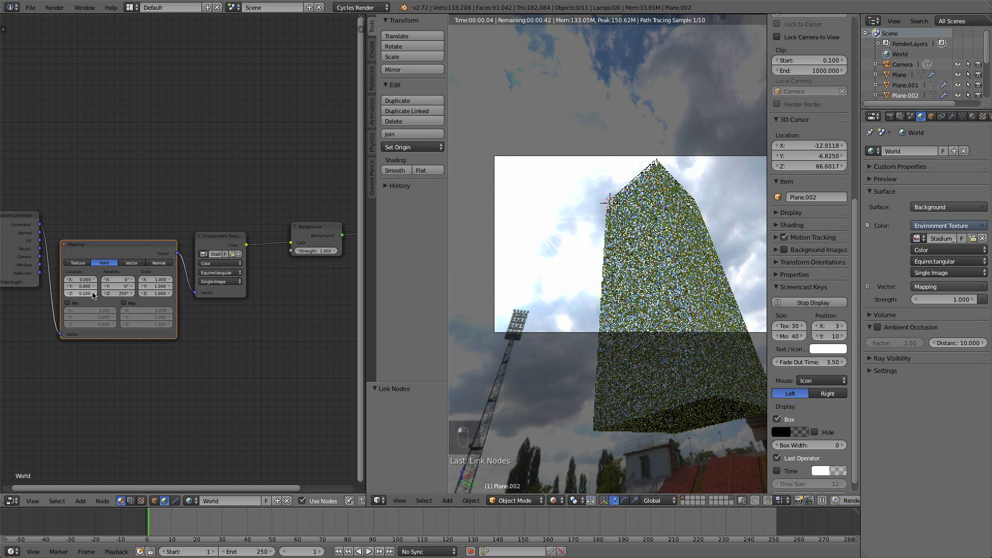
left_click(93, 293)
left_click(68, 292)
left_click(68, 293)
left_click(68, 293)
left_click(68, 292)
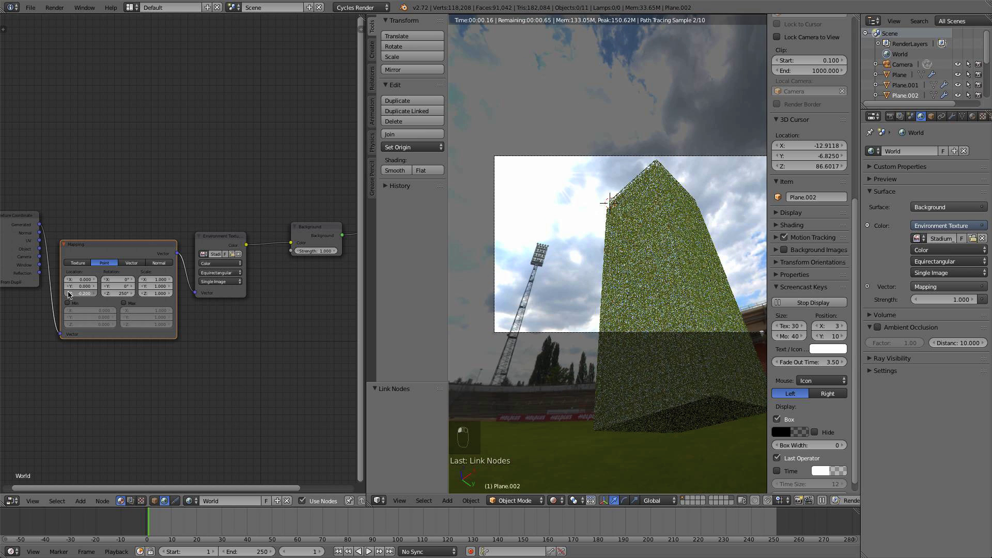
left_click(68, 292)
middle_click_drag(590, 367, 607, 350, "shift")
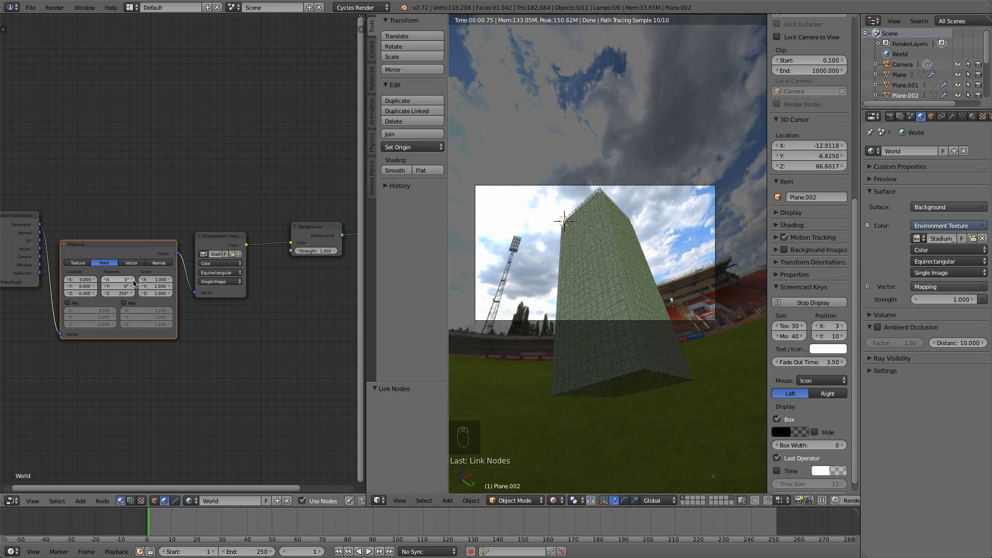
Tilt the environment by setting the Mapping node's X rotation to 1° and Y rotation to -16°
left_click(132, 280)
left_click(132, 287)
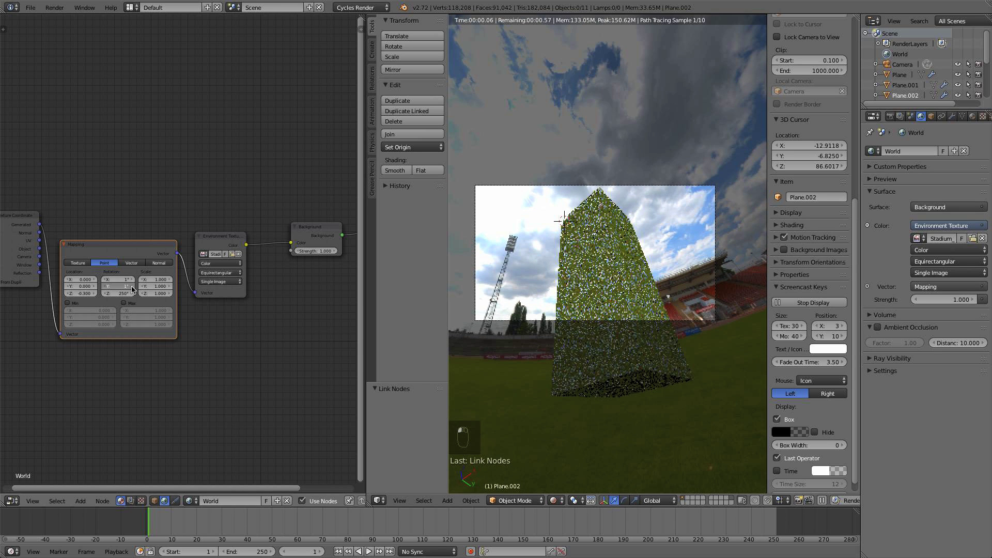
left_click(133, 287)
left_click(132, 287)
left_click(107, 288)
left_click(106, 288)
left_click(106, 287)
left_click(106, 287)
left_click(106, 287)
left_click(106, 288)
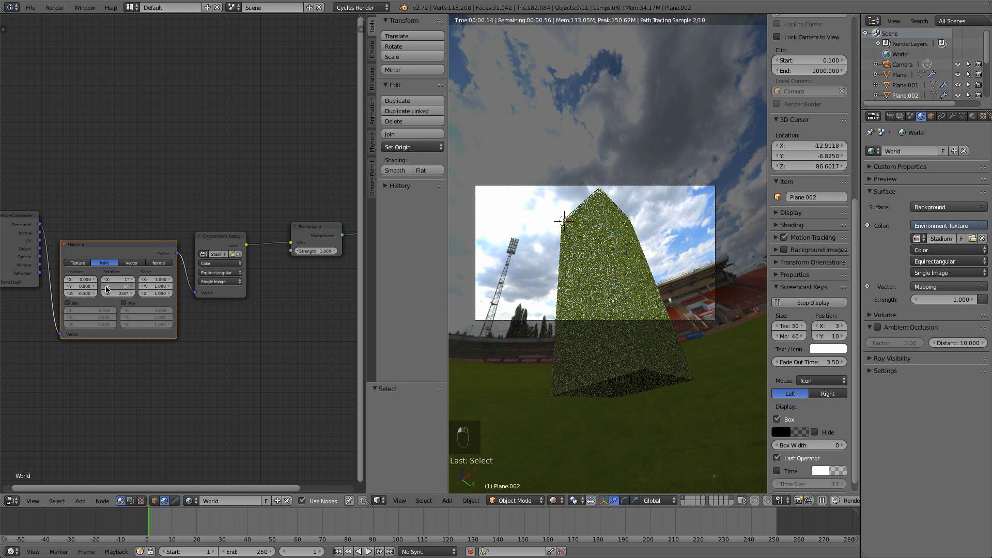
left_click(106, 287)
left_click(106, 287)
left_click(106, 288)
left_click(106, 288)
left_click(105, 287)
left_click(106, 287)
left_click(106, 287)
left_click(106, 287)
left_click(106, 288)
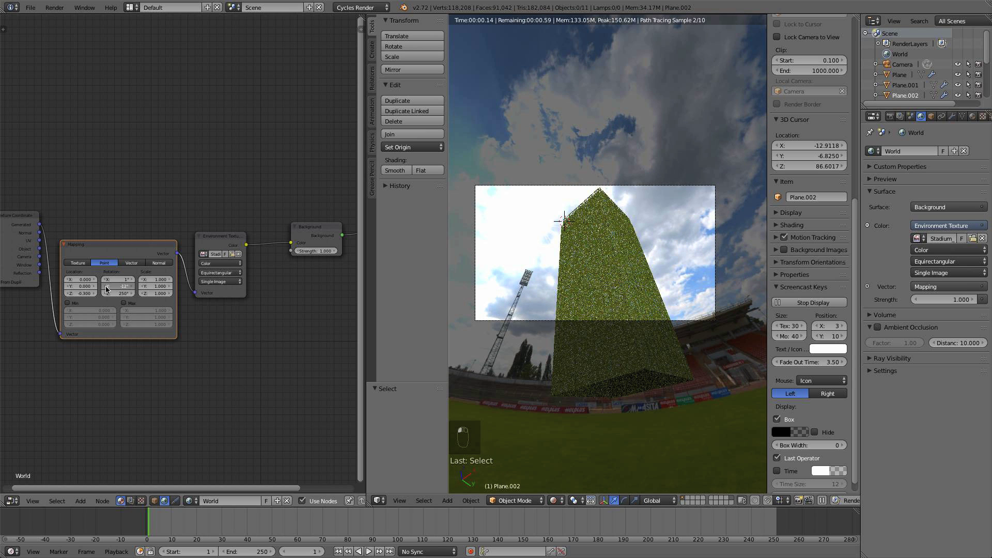
left_click(106, 287)
left_click(106, 287)
left_click(106, 287)
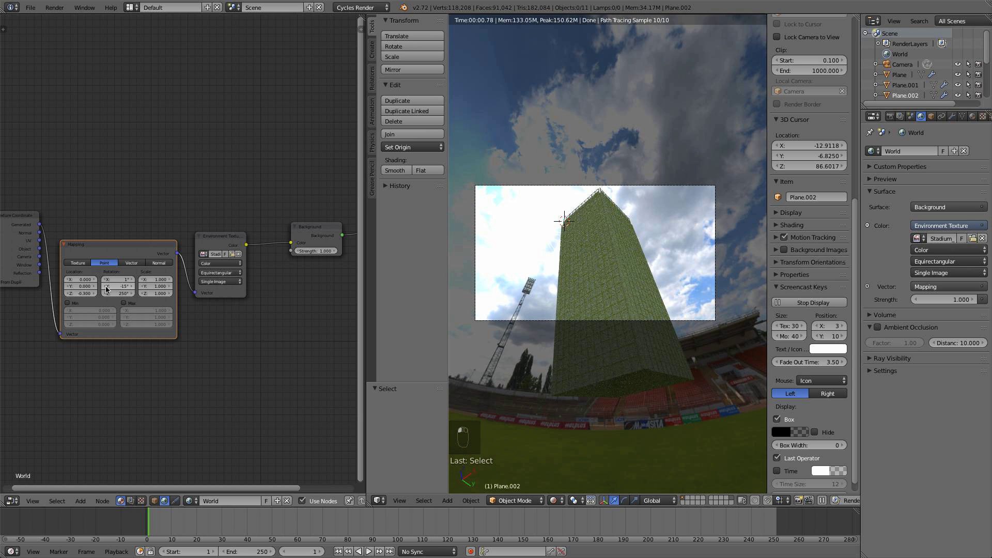
left_click(106, 288)
Try a Z location of -0.500 on the Mapping node and return it to -0.300
scroll(635, 330, "up", 3)
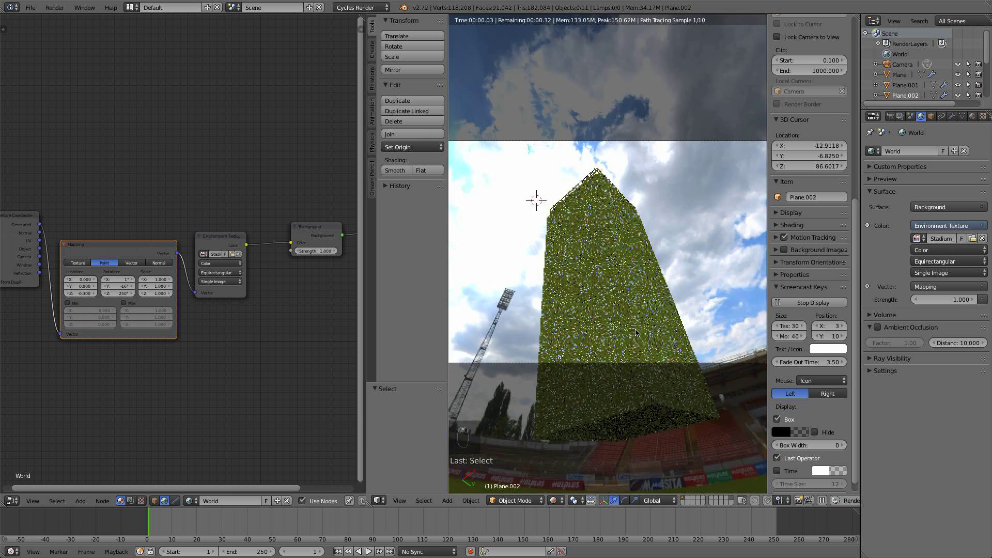
scroll(503, 333, "down", 2)
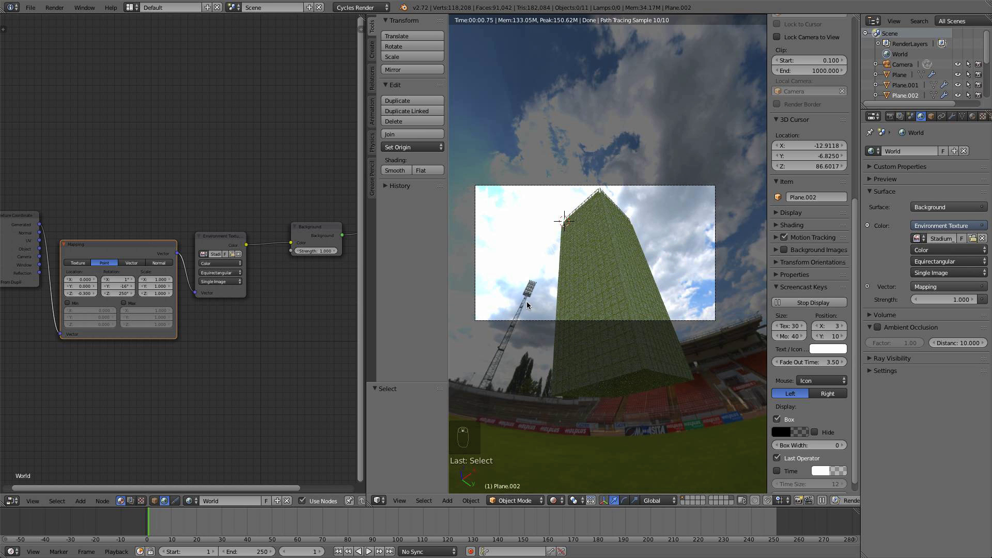
scroll(563, 323, "up", 3)
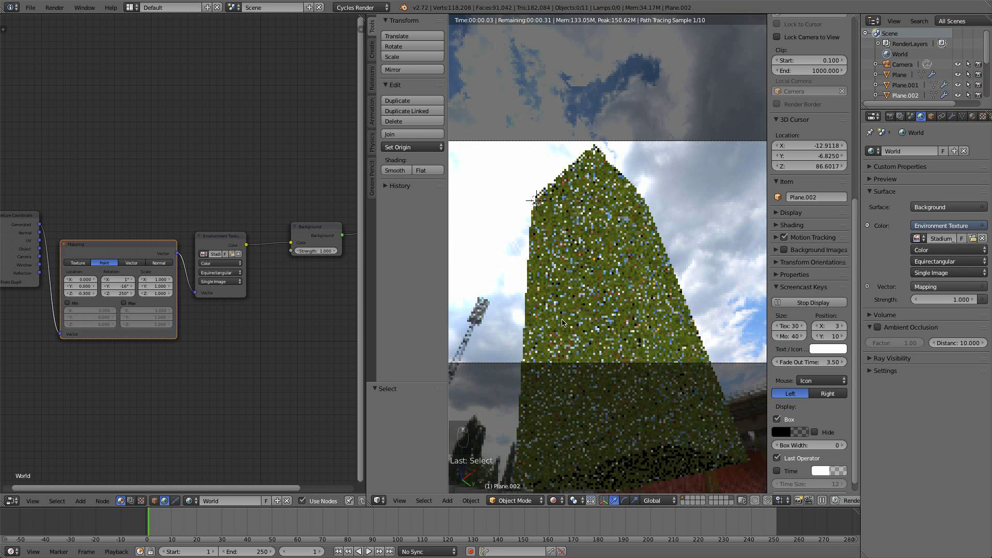
scroll(122, 298, "down", 1)
left_click_drag(83, 293, 78, 292)
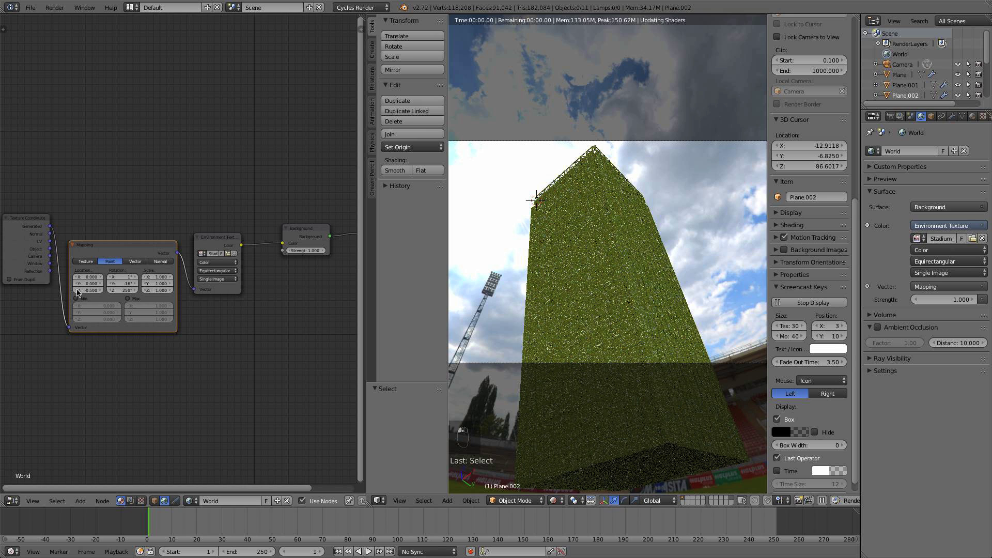
left_click(101, 291)
left_click(101, 291)
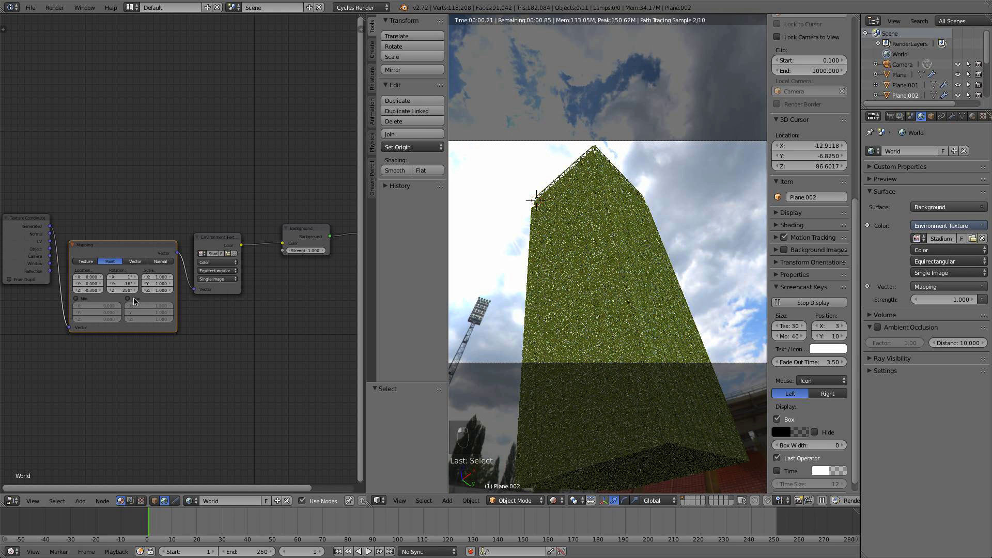
Set the Mapping node's Y rotation to -17° and its Z rotation to 230°, checking the sky behind the tower
left_click(113, 284)
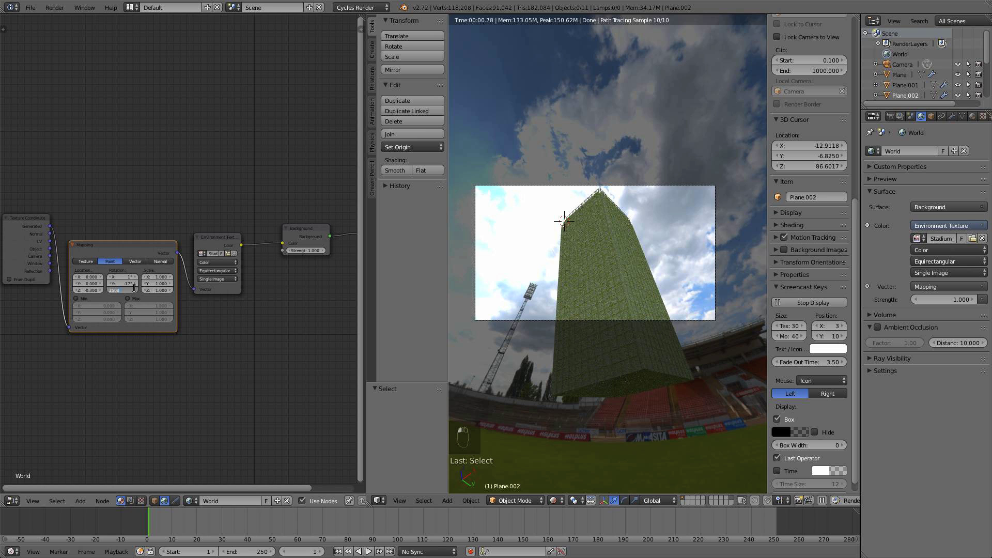
key("Return")
left_click(137, 291)
left_click(136, 290)
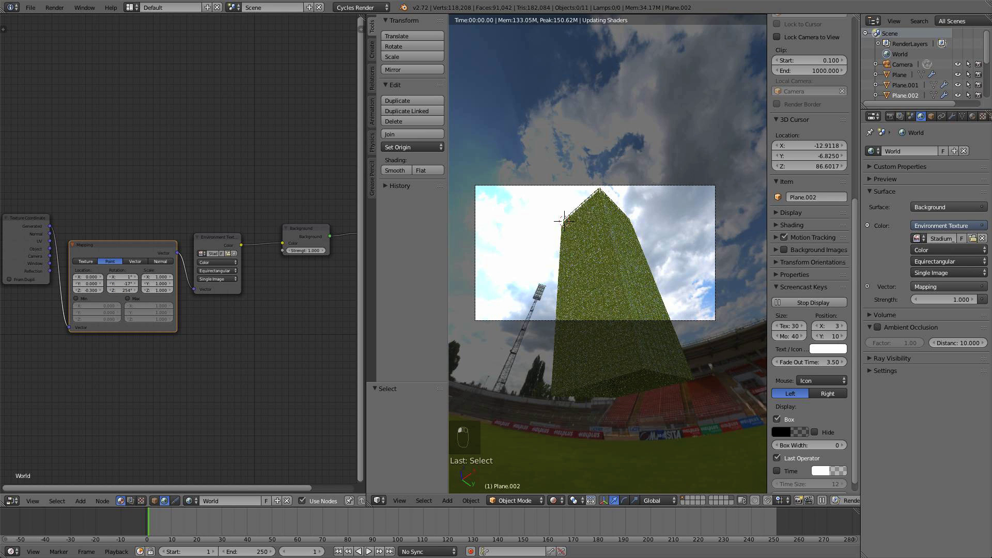
left_click(136, 290)
left_click(136, 291)
left_click(136, 290)
left_click(135, 290)
left_click(136, 290)
left_click(136, 291)
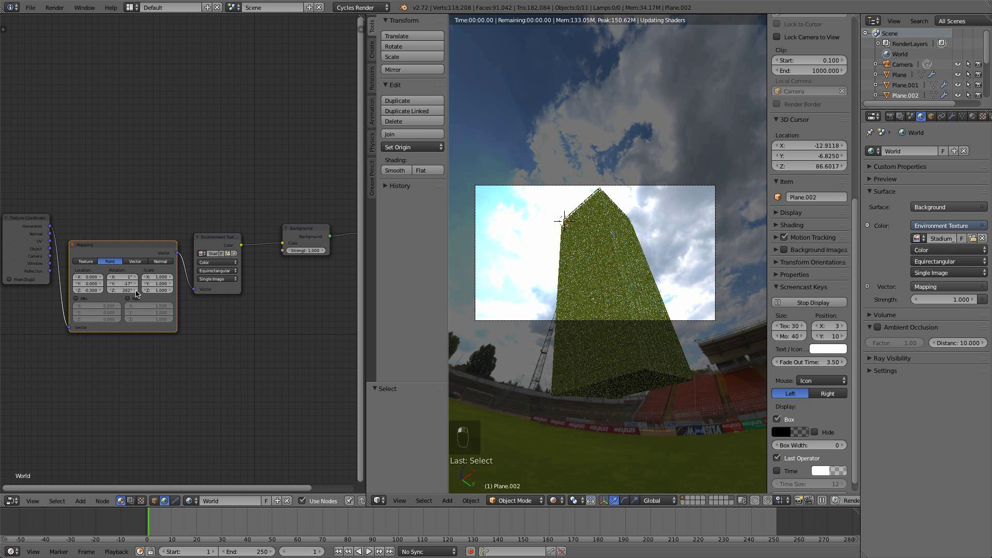
left_click_drag(118, 292, 97, 292)
scroll(627, 288, "down", 3)
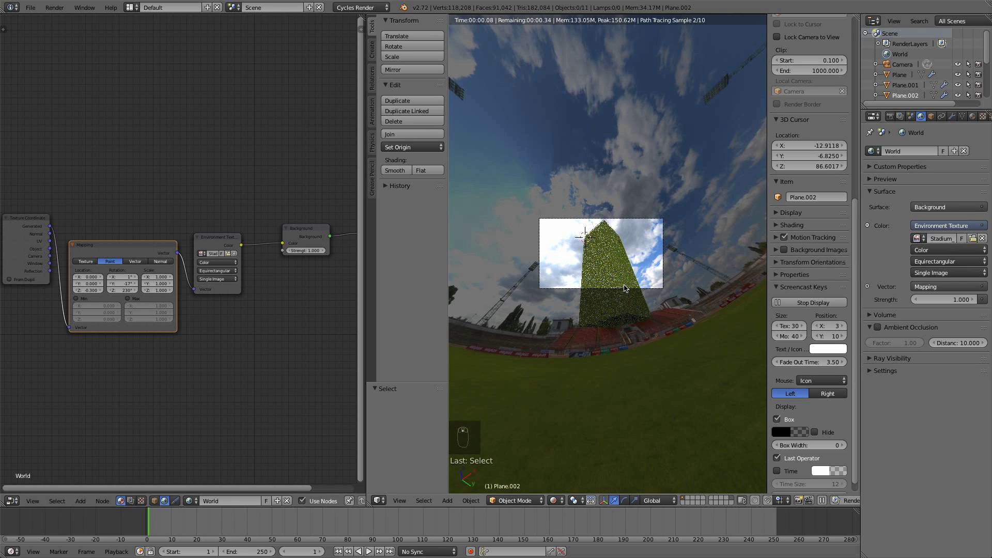
scroll(619, 368, "up", 3)
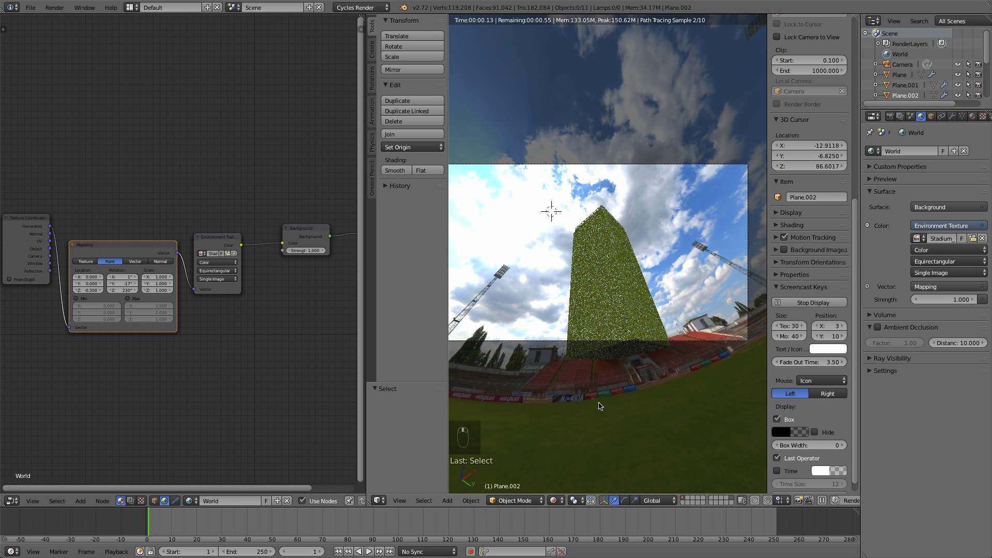
Switch the viewport to solid shading and expand the 3D view over the Node Editor area
left_click(554, 501)
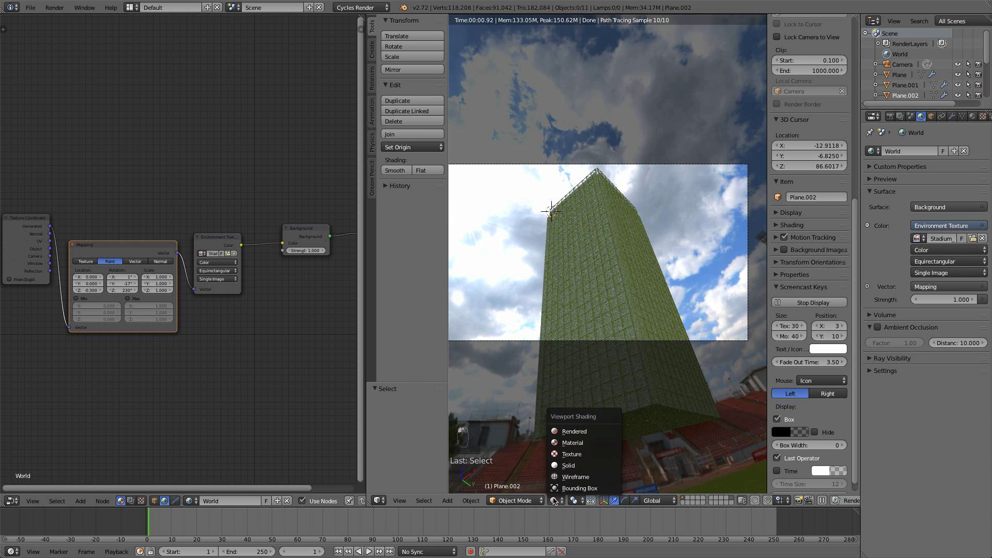
left_click(584, 466)
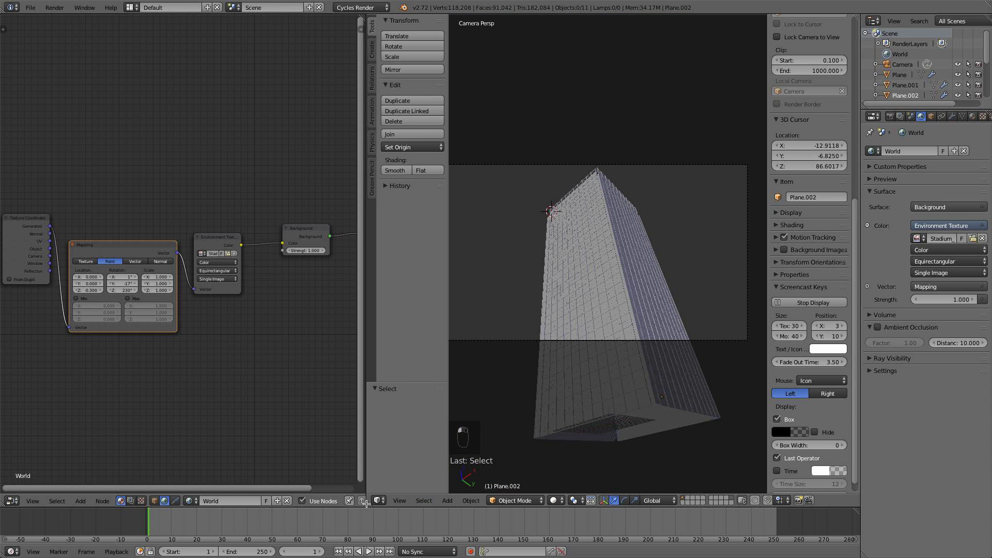
key("ctrl+Up")
scroll(392, 437, "up", 4)
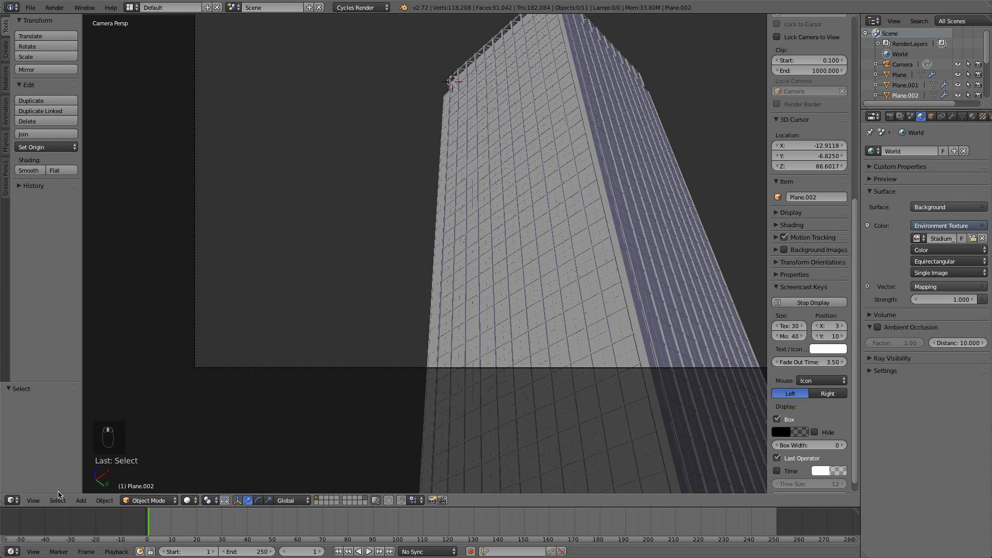
Split off a narrow area from the 3D view, turn it into a Node Editor, and hide its properties sidebar
left_click_drag(3, 503, 243, 502)
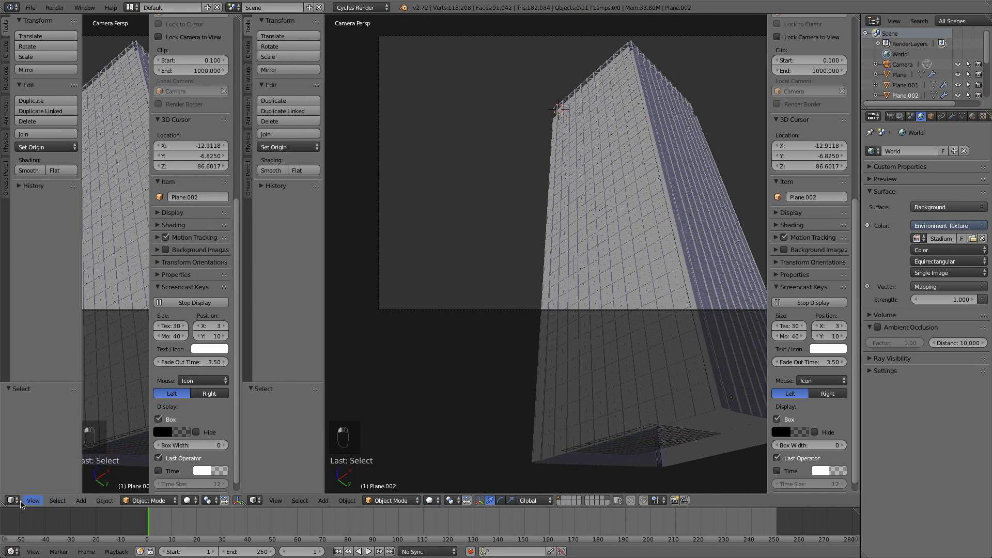
left_click(13, 500)
left_click(47, 378)
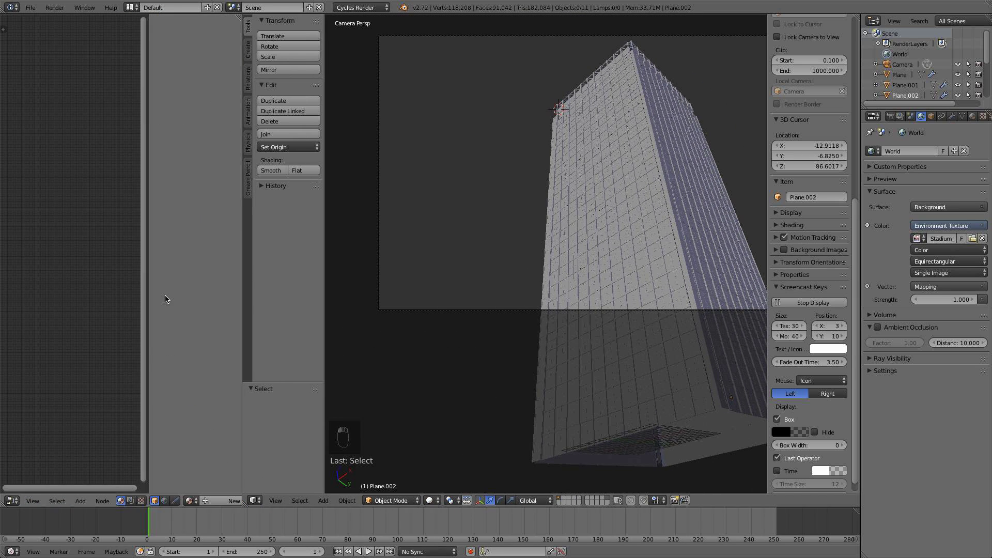
key("n")
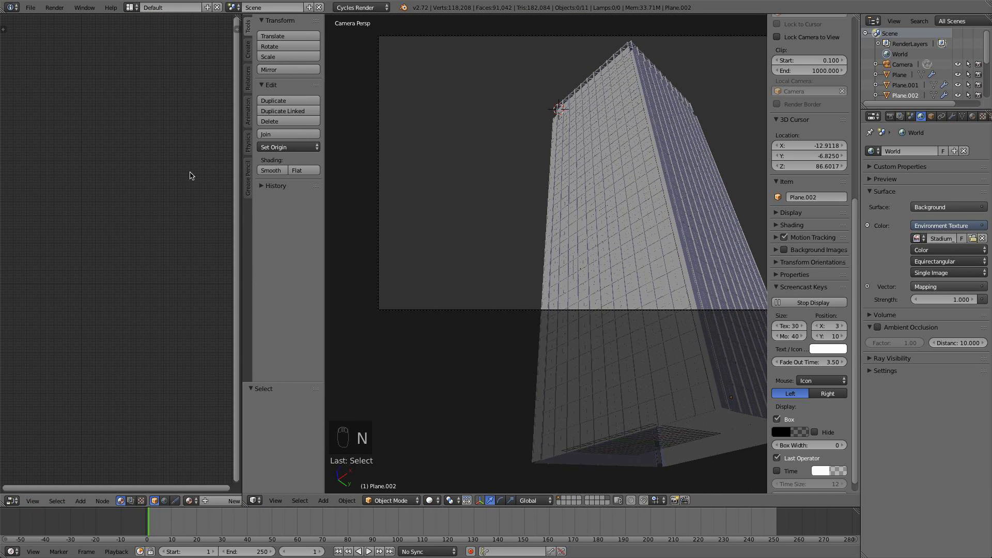
Preview the tower's facade up close in rendered shading
left_click(431, 500)
left_click(460, 432)
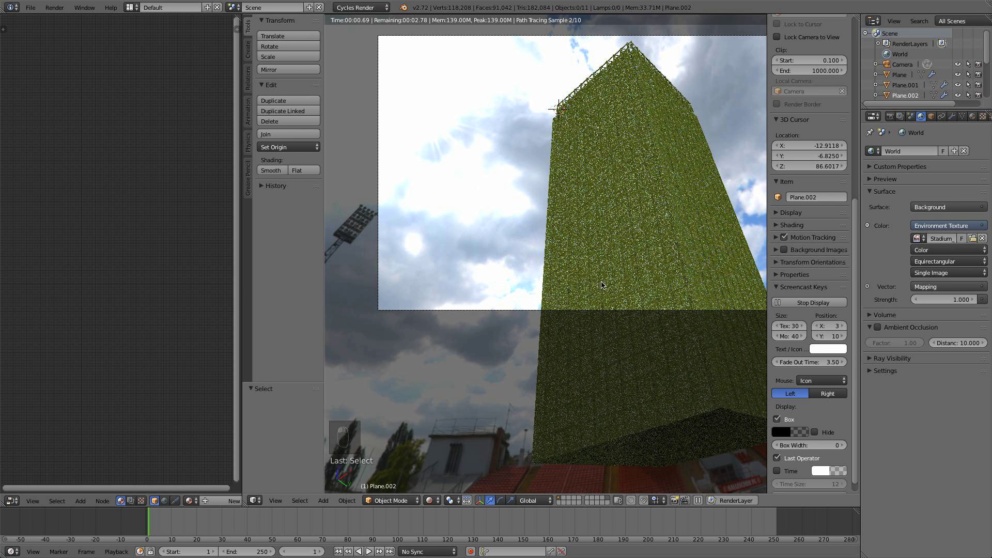
middle_click_drag(609, 282, 499, 269)
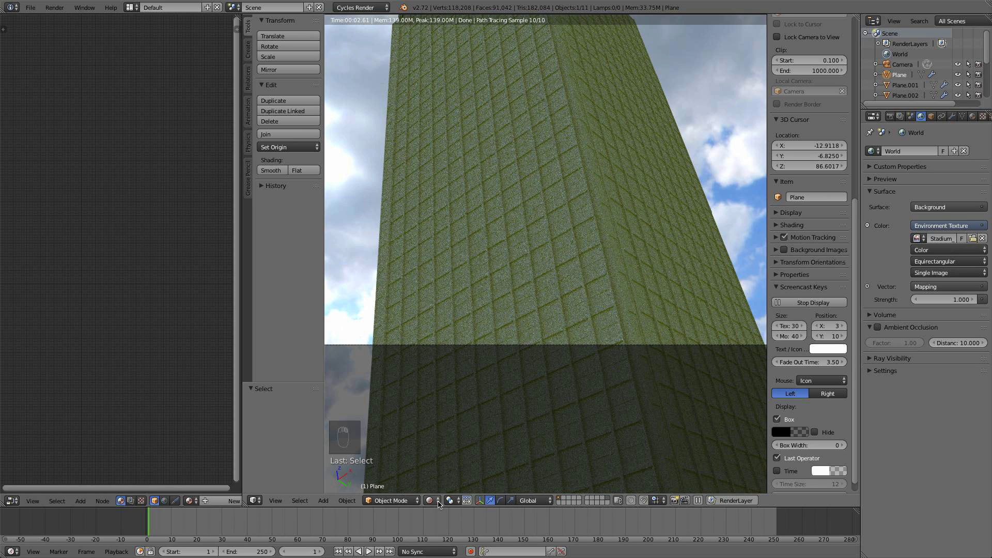
Return the viewport to solid shading and open the facade's base window object, Plane, in Edit Mode
left_click(431, 500)
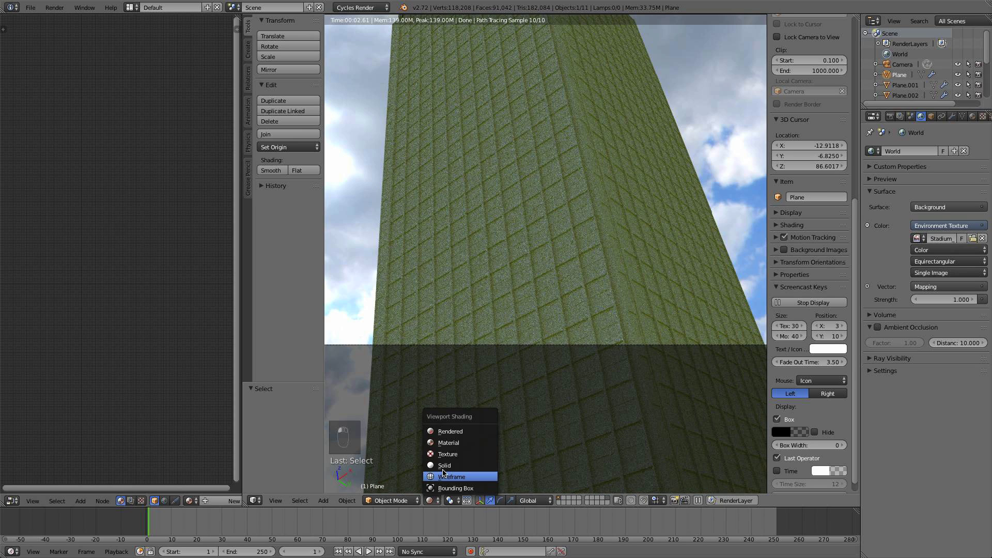
left_click(443, 475)
right_click(474, 380)
key("Tab")
middle_click_drag(530, 374, 488, 350)
key("KP_1")
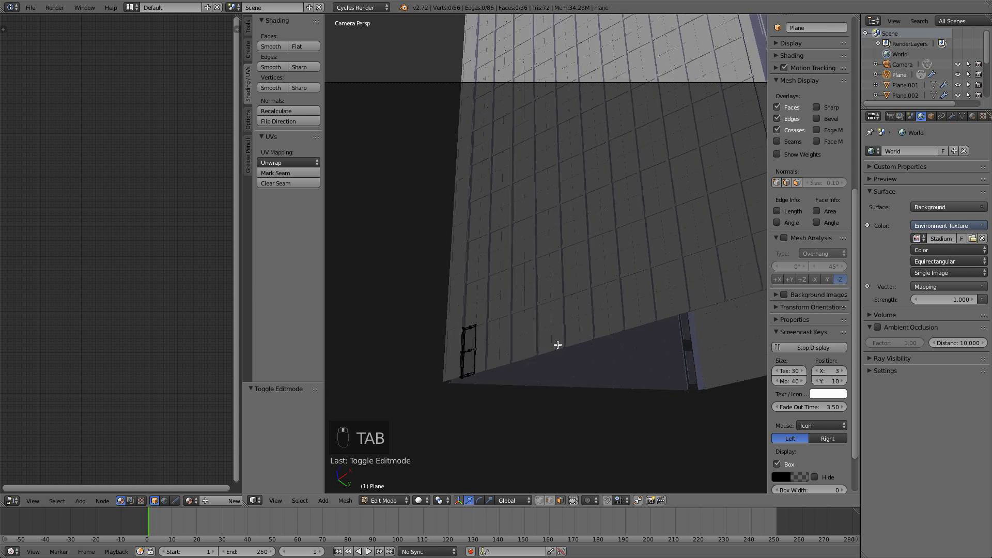
Create a new material for the facade's base window object, viewed from the front
middle_click_drag(559, 359, 600, 193, "shift")
middle_click_drag(567, 259, 552, 112, "shift")
scroll(601, 209, "down", 4)
middle_click_drag(600, 298, 603, 245, "shift")
scroll(602, 244, "up", 3)
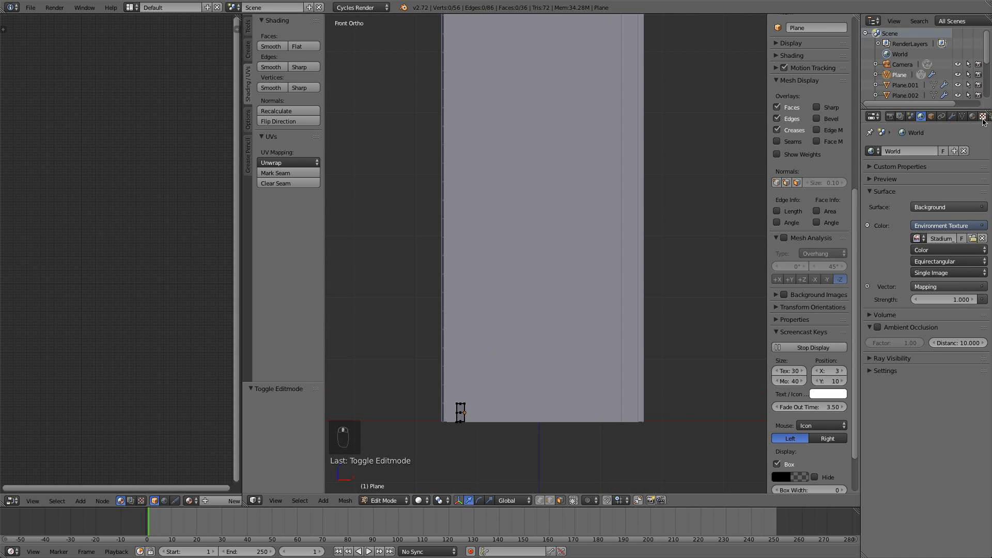
left_click(972, 117)
left_click(927, 197)
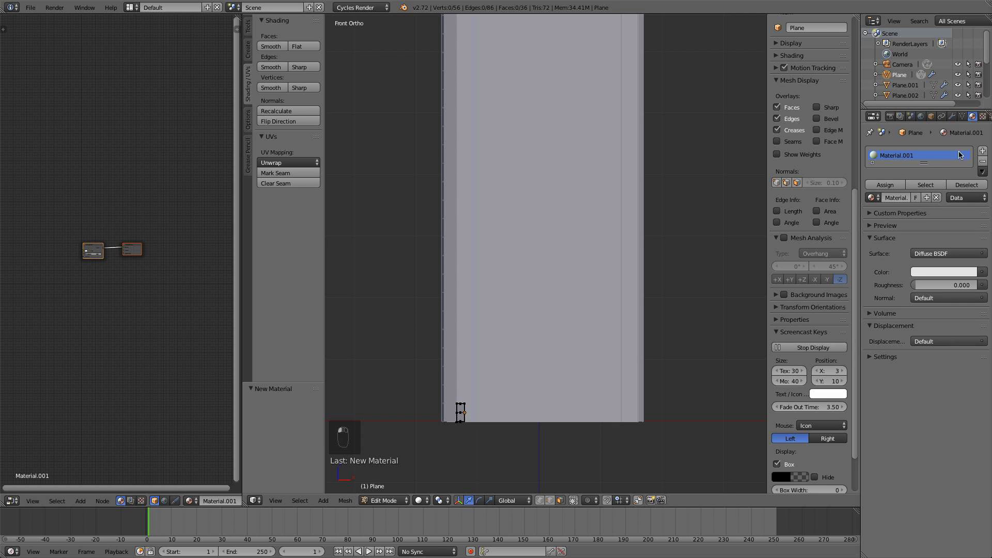
Add a second material slot to the window object with a new material named Glass
left_click(982, 150)
left_click(909, 199)
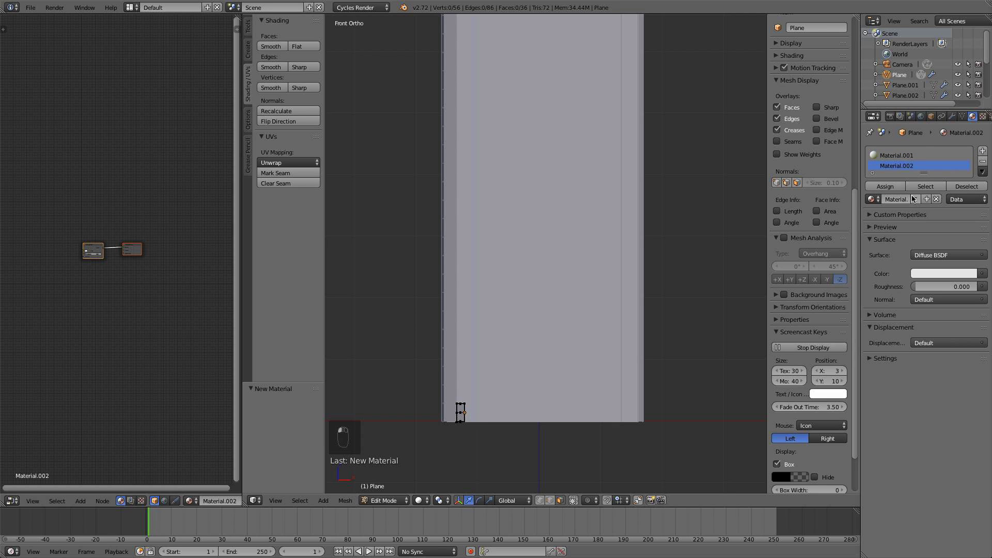
left_click(899, 199)
type("Glass")
key("Return")
scroll(586, 212, "up", 3)
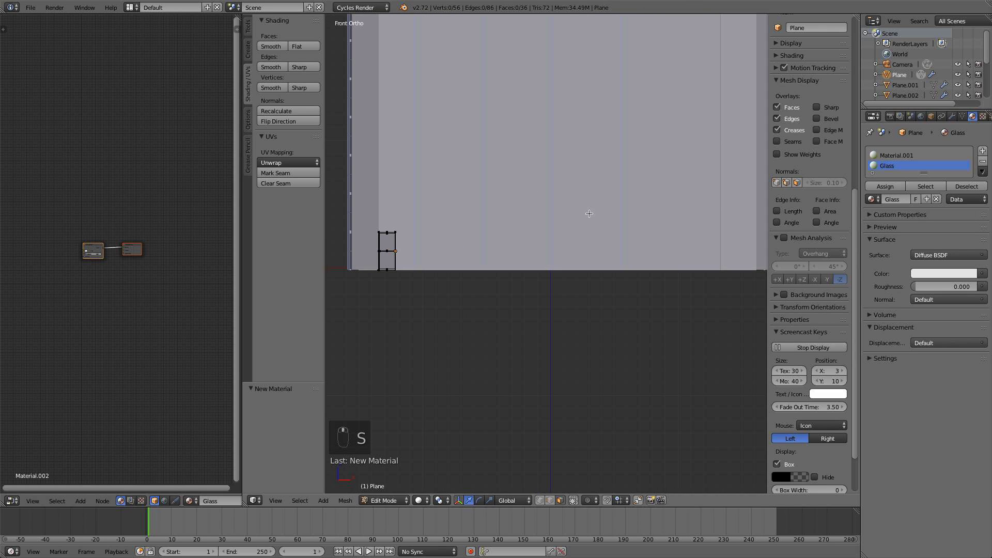
Set the Glass material's viewport color to light blue with RGB 0.390, 0.580, 0.800
left_click(889, 359)
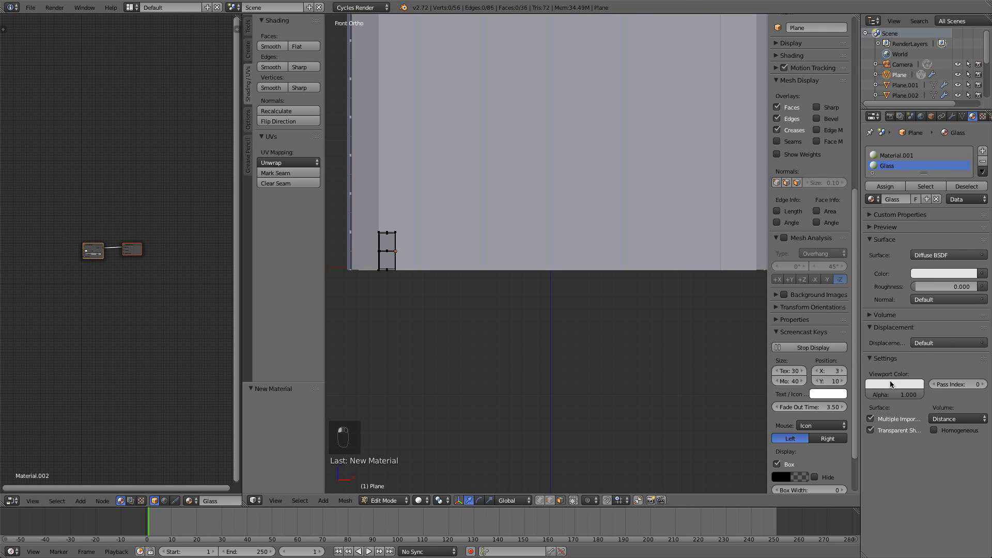
left_click(891, 384)
left_click(876, 272)
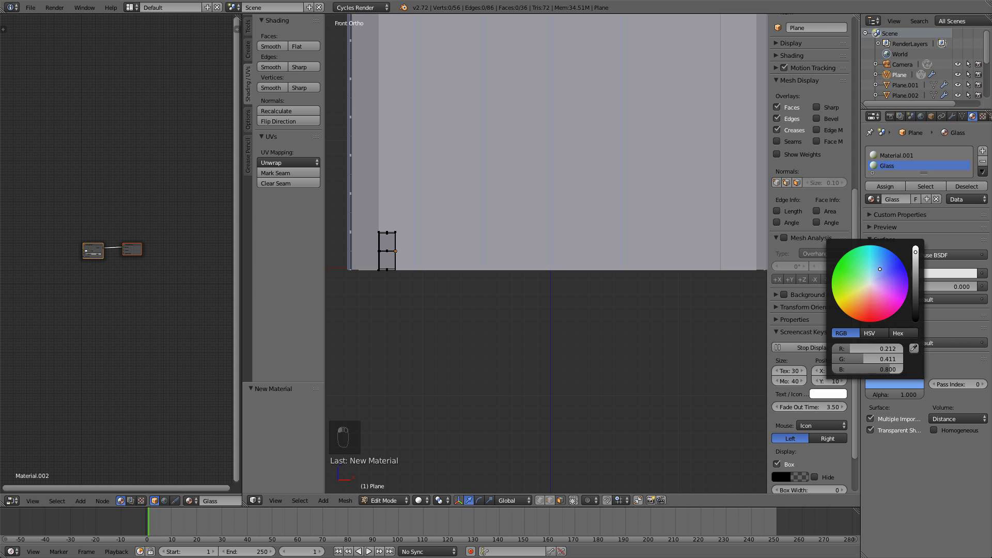
scroll(575, 313, "up", 1)
middle_click_drag(564, 308, 687, 285, "shift")
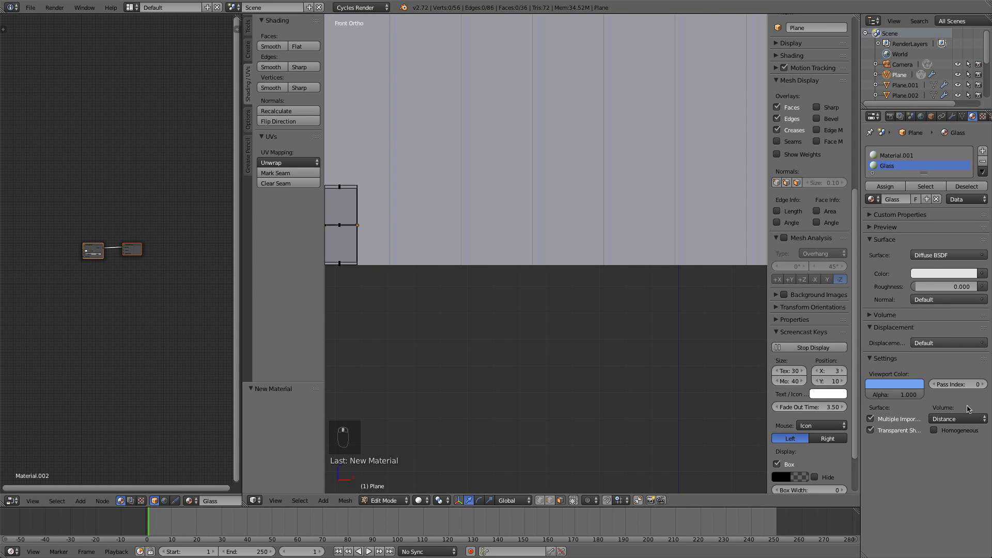
left_click(910, 386)
left_click(876, 265)
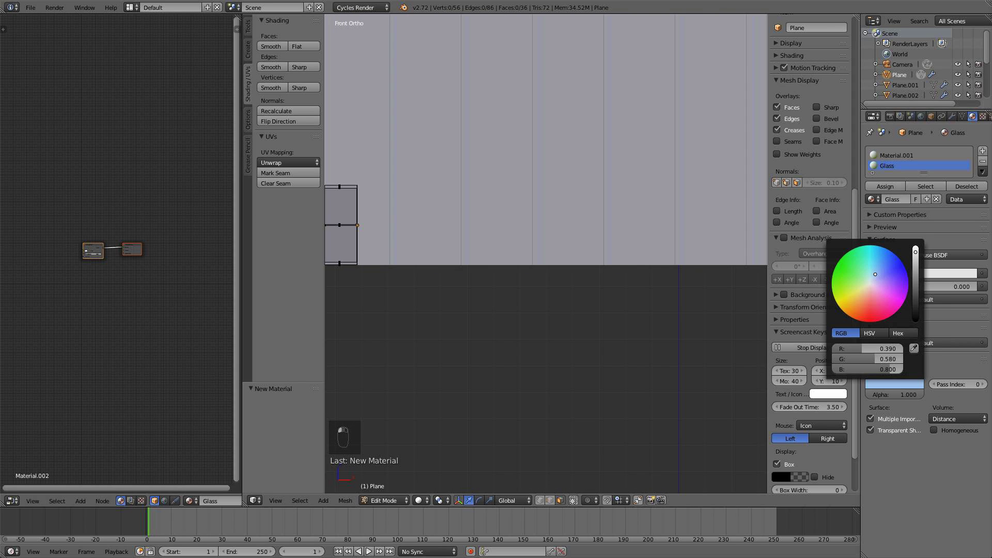
scroll(602, 273, "up", 3)
middle_click_drag(456, 296, 640, 399, "shift")
right_click(507, 299)
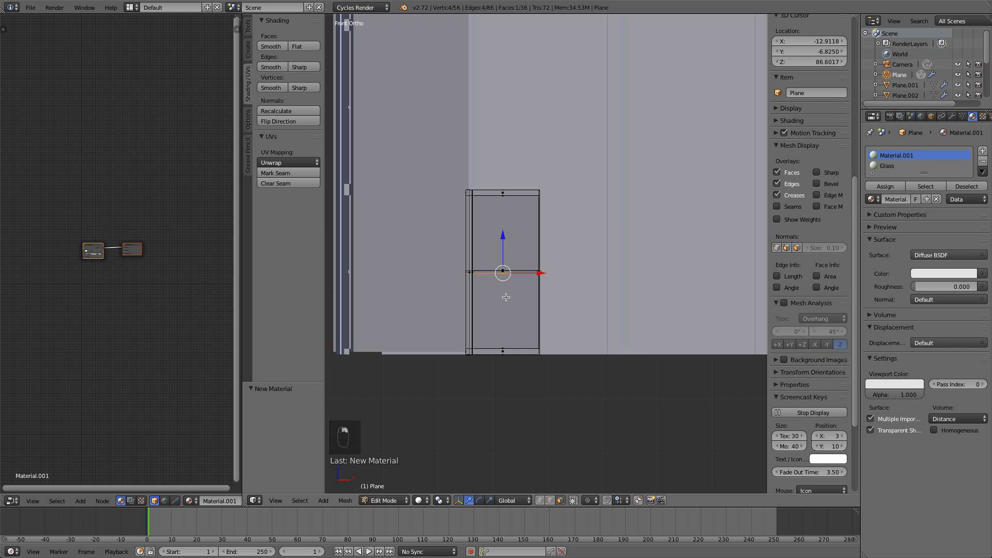
middle_click_drag(518, 319, 585, 326)
scroll(585, 326, "up", 3)
right_click(575, 293)
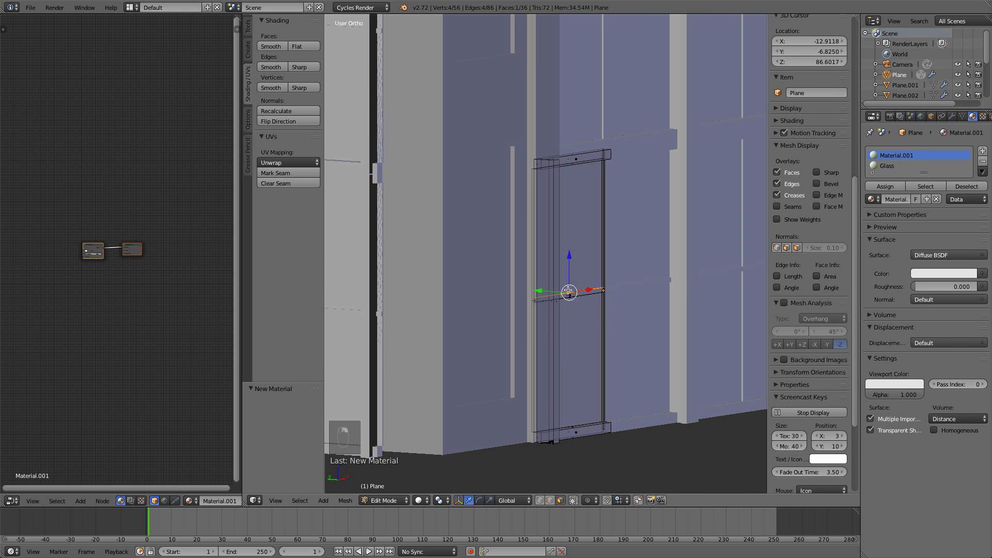
right_click(568, 297)
right_click(565, 297)
middle_click_drag(602, 309, 598, 326)
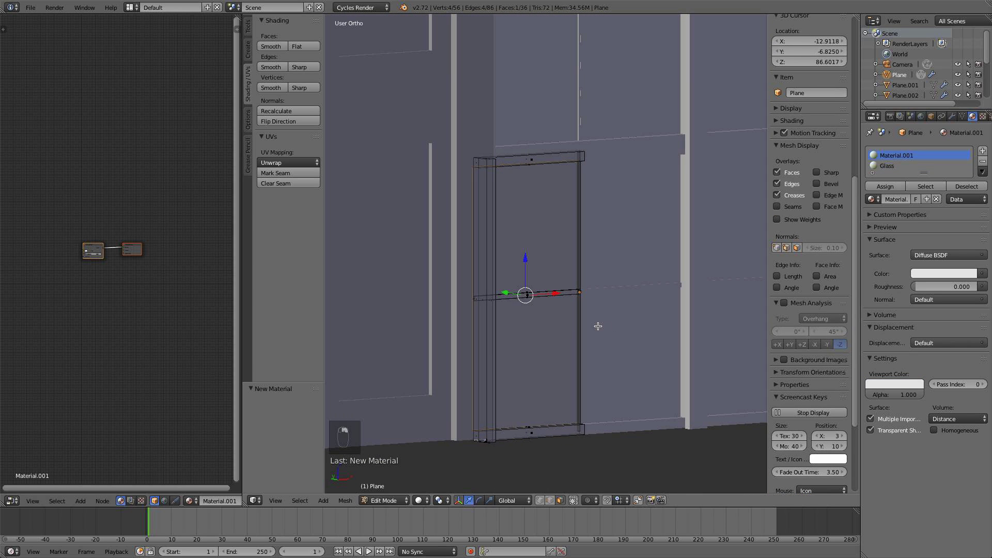
key("l")
key("l")
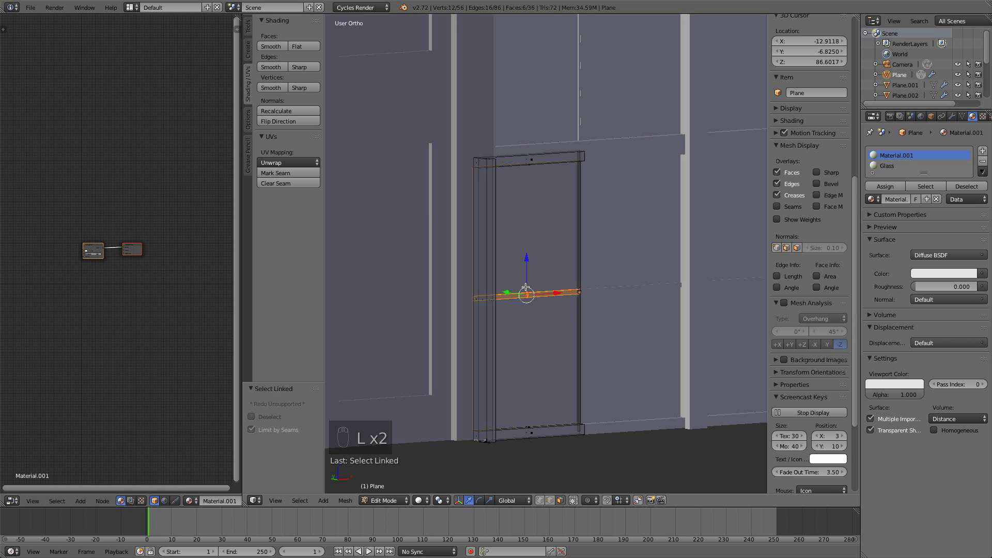
scroll(522, 310, "up", 2)
key("a")
Select the linked geometry of the window's middle crossbar and hide it
scroll(526, 314, "up", 3)
middle_click_drag(518, 343, 508, 288, "shift")
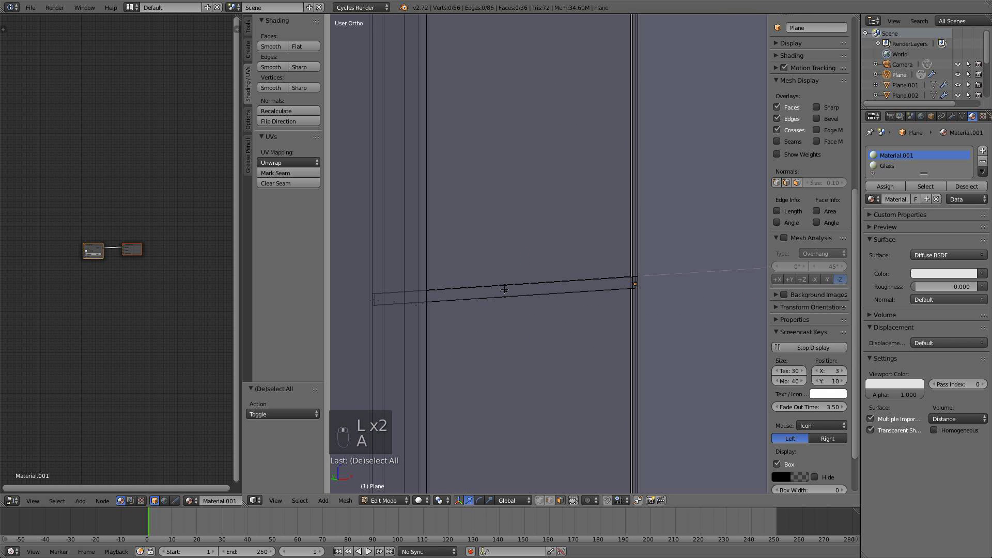
key("l")
key("l")
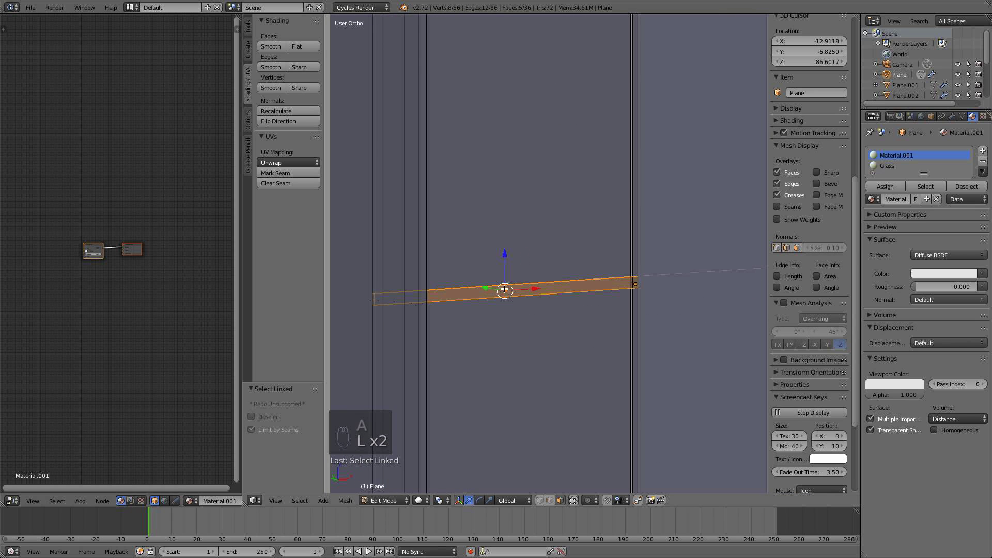
key("h")
Select the linked geometry of the window pane, assign the Glass material to it, and clear the selection
key("l")
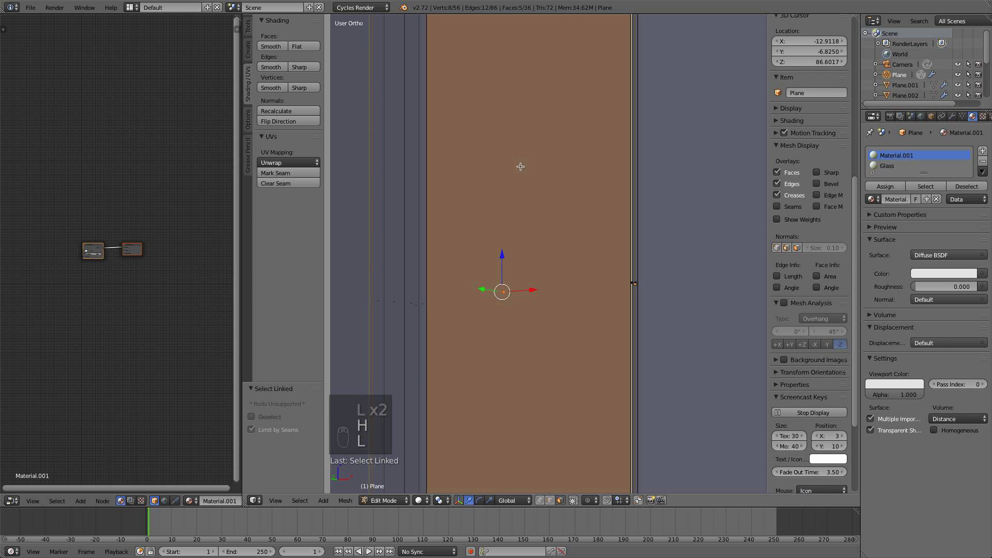
scroll(427, 213, "down", 6)
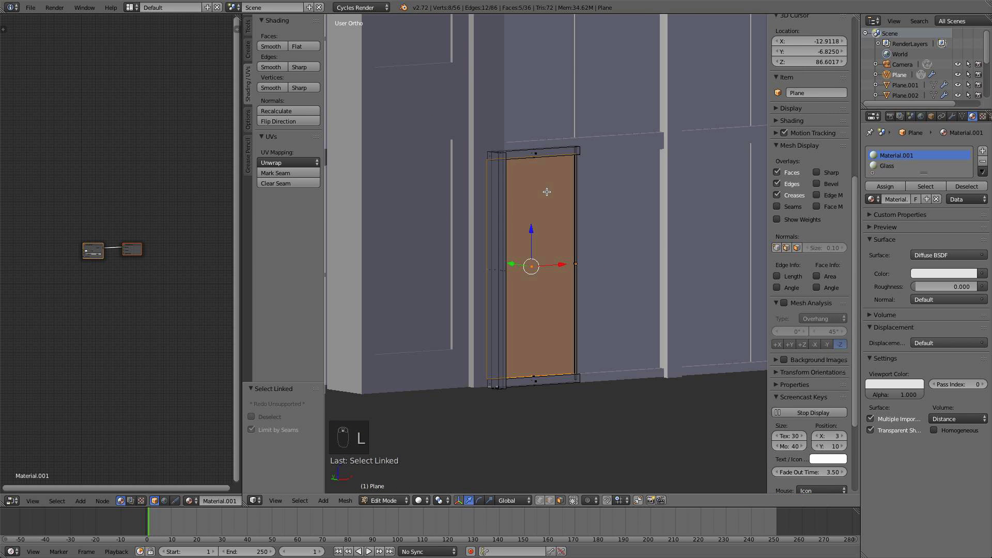
left_click(885, 167)
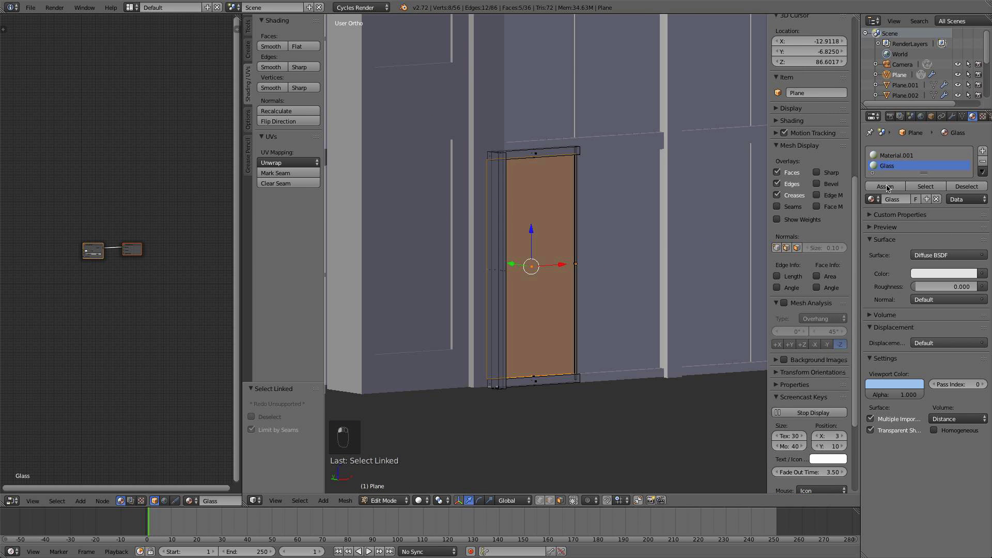
left_click(885, 186)
key("a")
scroll(694, 261, "down", 4)
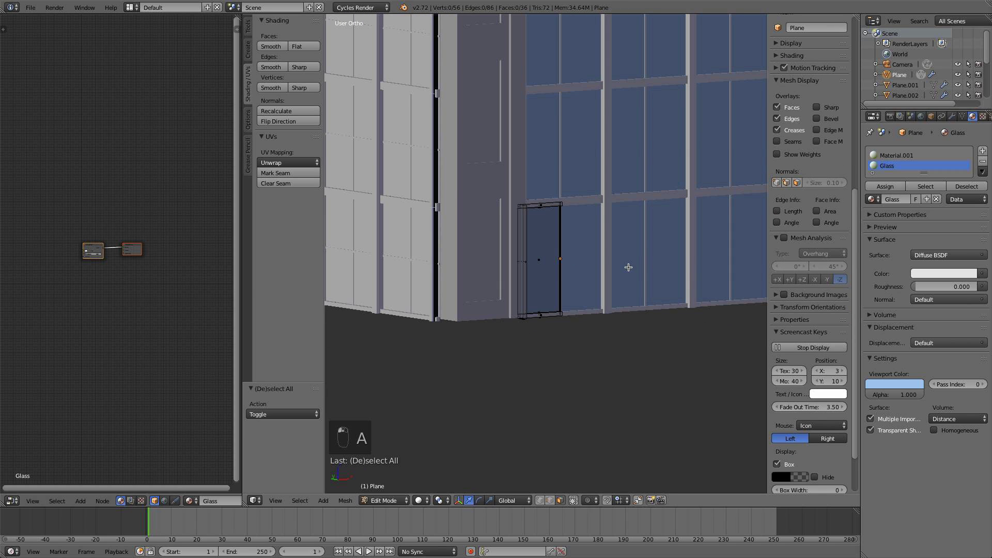
Reveal the hidden crossbar, clear the selection, and return the window object to Object Mode
key("alt+h")
key("a")
key("Tab")
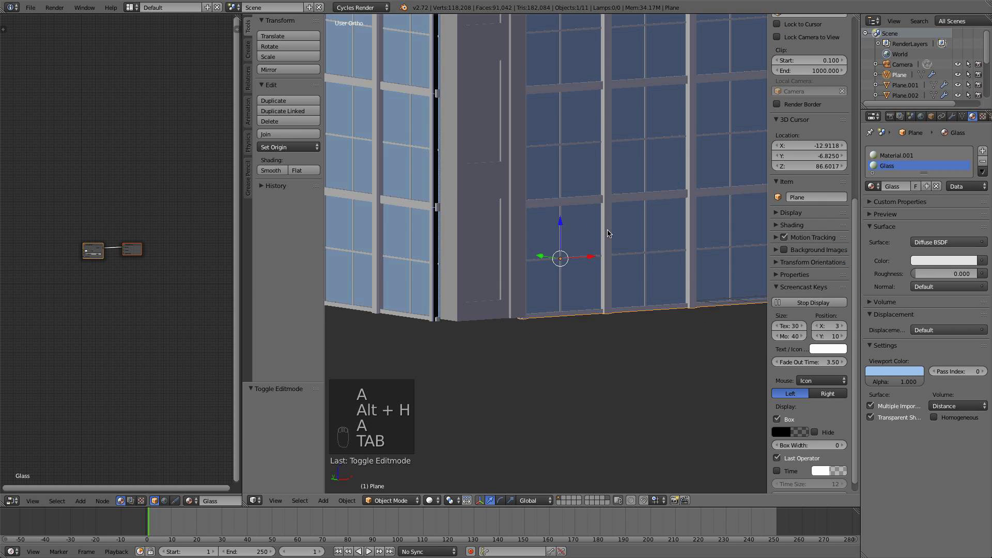
middle_click_drag(593, 235, 533, 206)
scroll(115, 202, "up", 4)
Widen the Node Editor and delete the Diffuse BSDF node from the Glass material
middle_click_drag(114, 202, 172, 208)
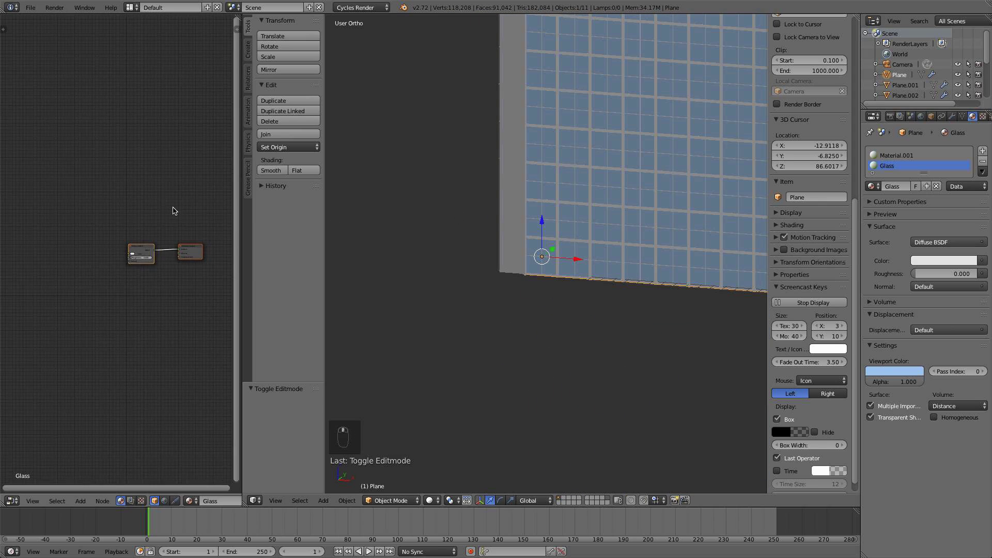
scroll(173, 209, "up", 5)
left_click_drag(240, 290, 442, 290)
scroll(276, 244, "up", 1)
left_click(273, 247)
key("x")
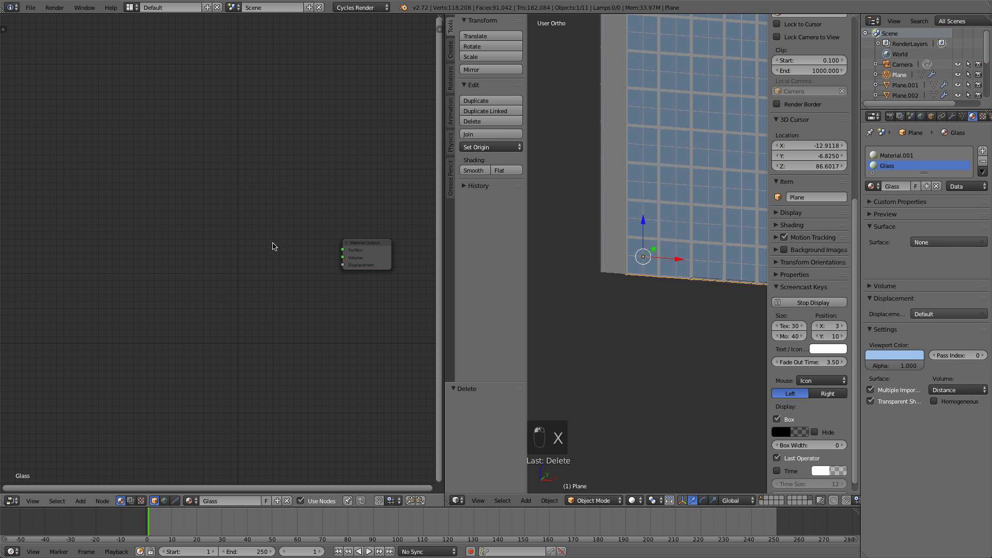
Add a Glass BSDF node and connect it to the Material Output's Surface input
key("shift+a")
mouse_move(159, 241)
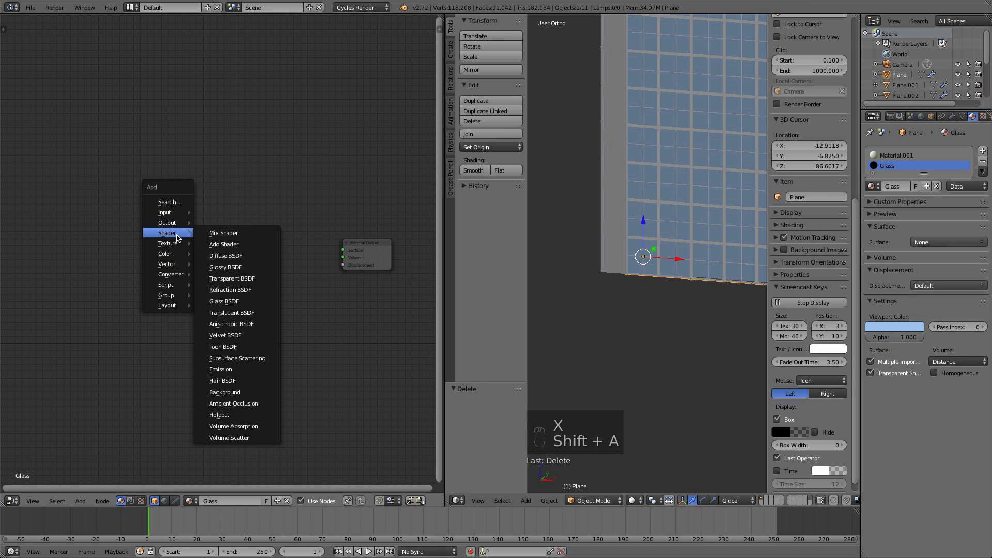
left_click(230, 302)
left_click(169, 259)
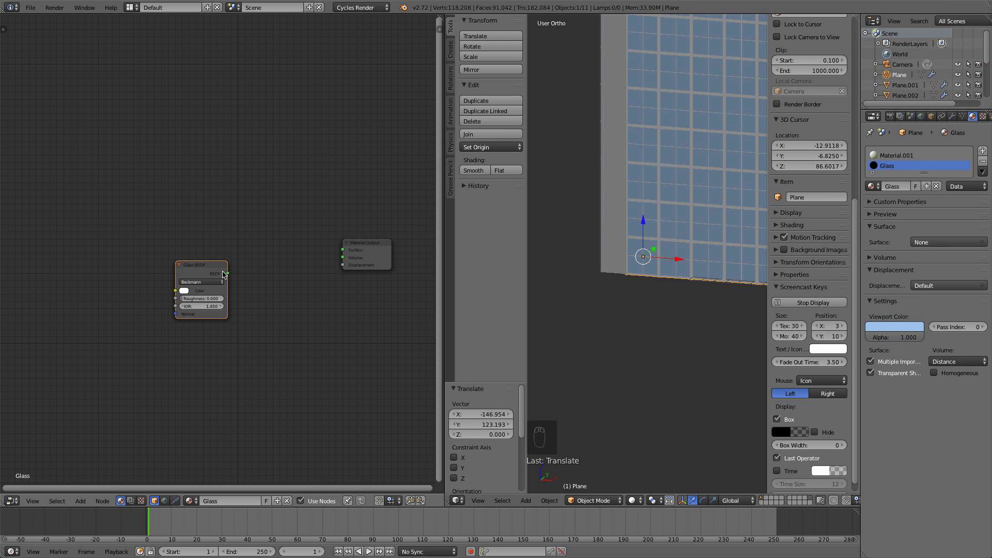
left_click_drag(228, 273, 343, 250)
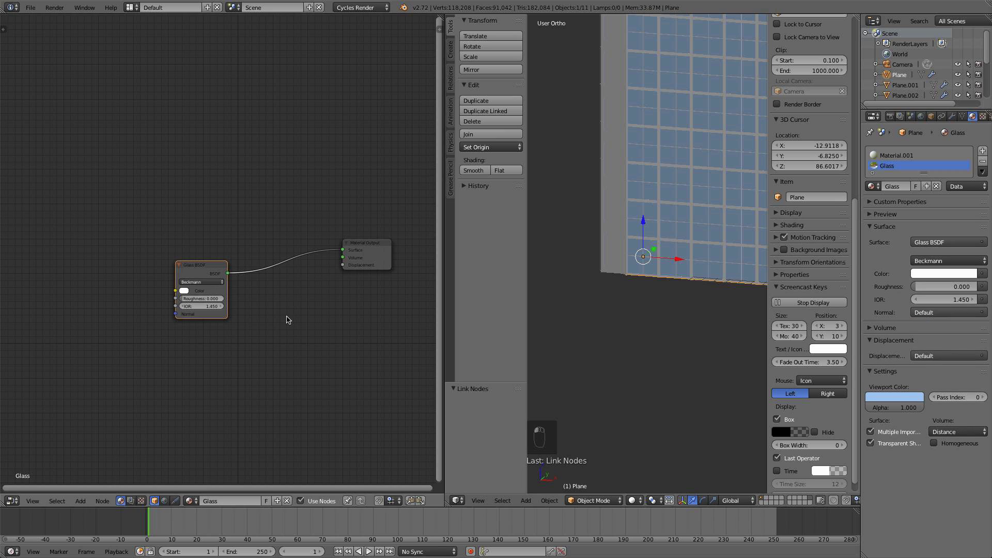
Add a Transparent BSDF node below the link and move the Glass BSDF node farther from the Material Output
key("shift+a")
mouse_move(287, 319)
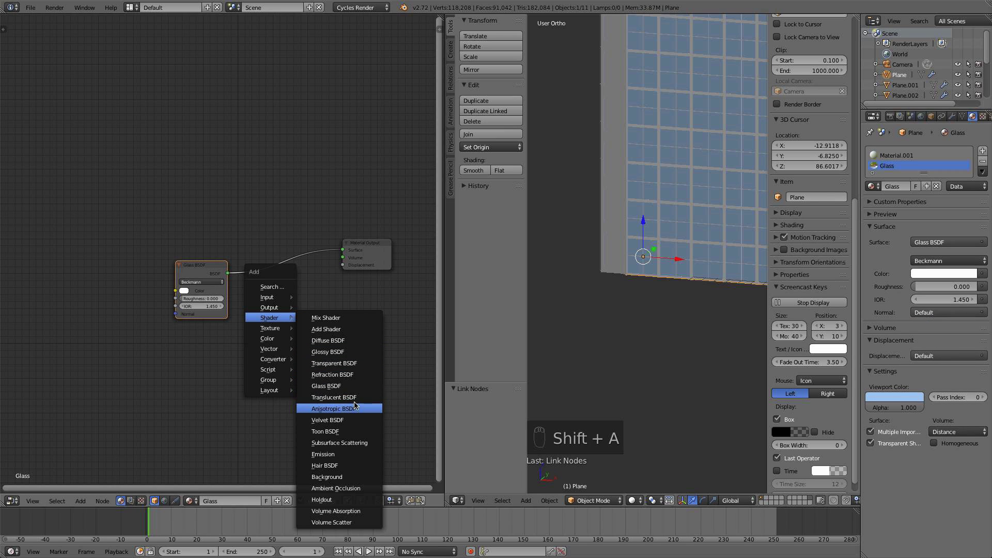
left_click(344, 363)
left_click(277, 339)
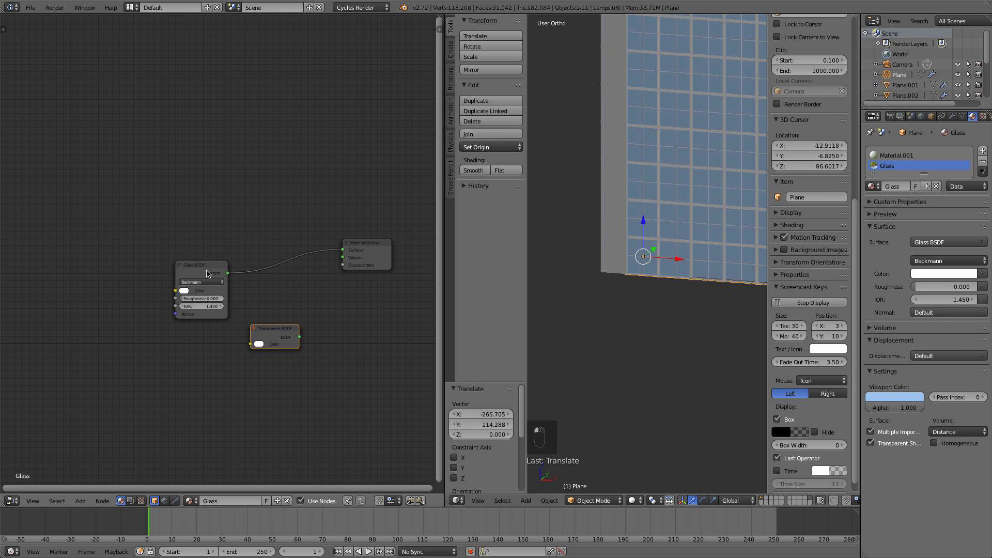
left_click_drag(204, 267, 117, 270)
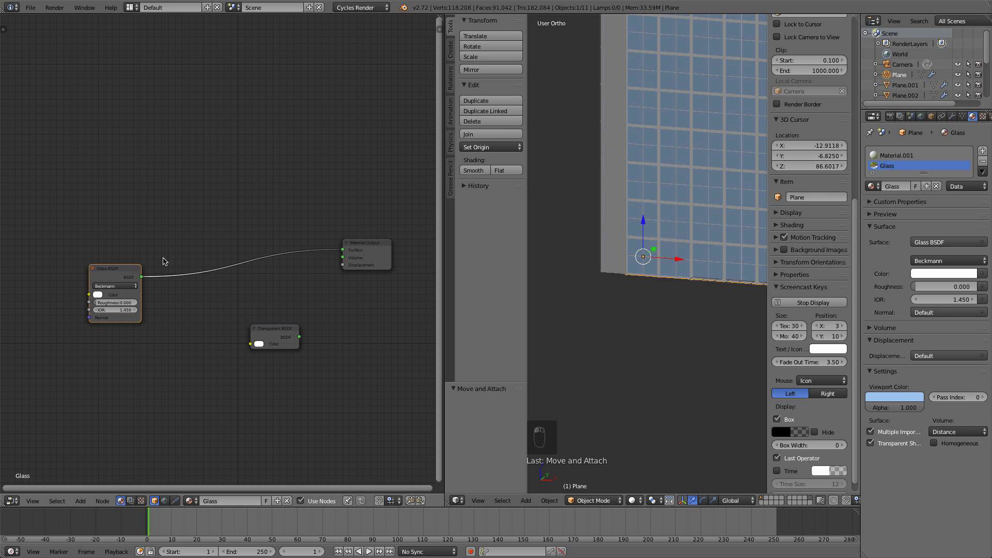
Insert a Mix Shader between the Glass BSDF and Material Output, with the Transparent BSDF feeding its second shader input
key("shift+a")
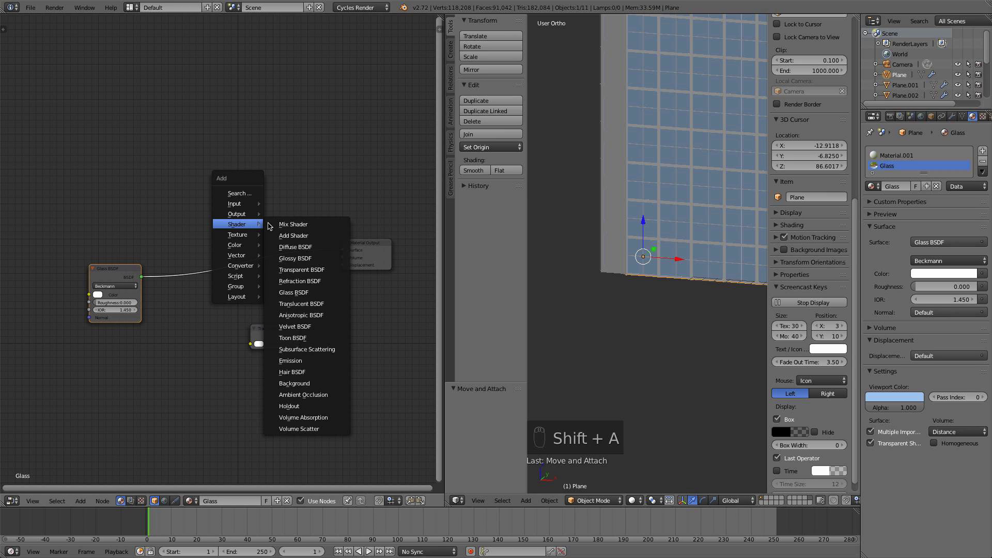
left_click(292, 225)
left_click(283, 258)
left_click_drag(263, 329, 259, 283)
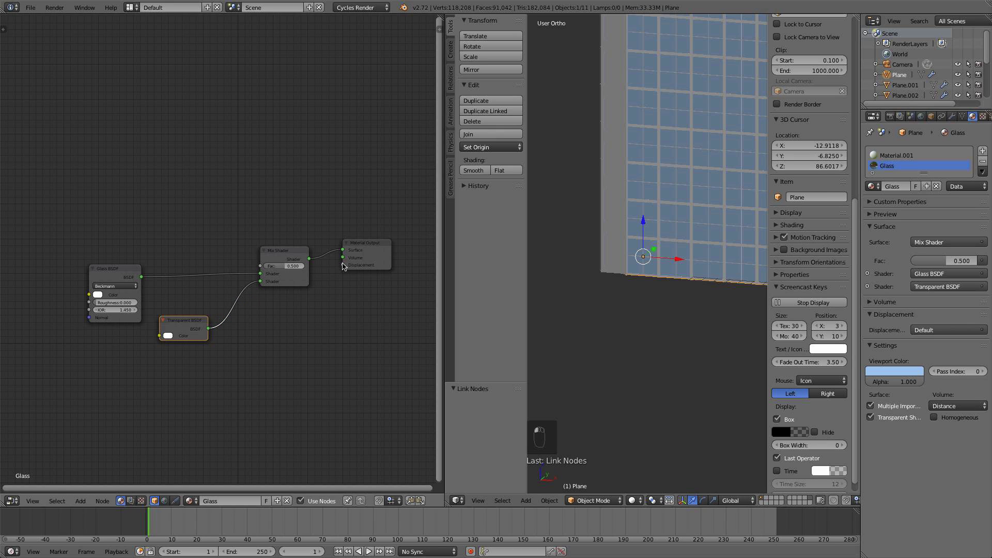
Set the Mix Shader's factor to 0.2
left_click(292, 265)
type("0.2")
key("Return")
Move the Glass BSDF node above the Transparent BSDF and set its roughness to 0.001
left_click_drag(130, 305, 164, 275)
scroll(153, 280, "up", 1)
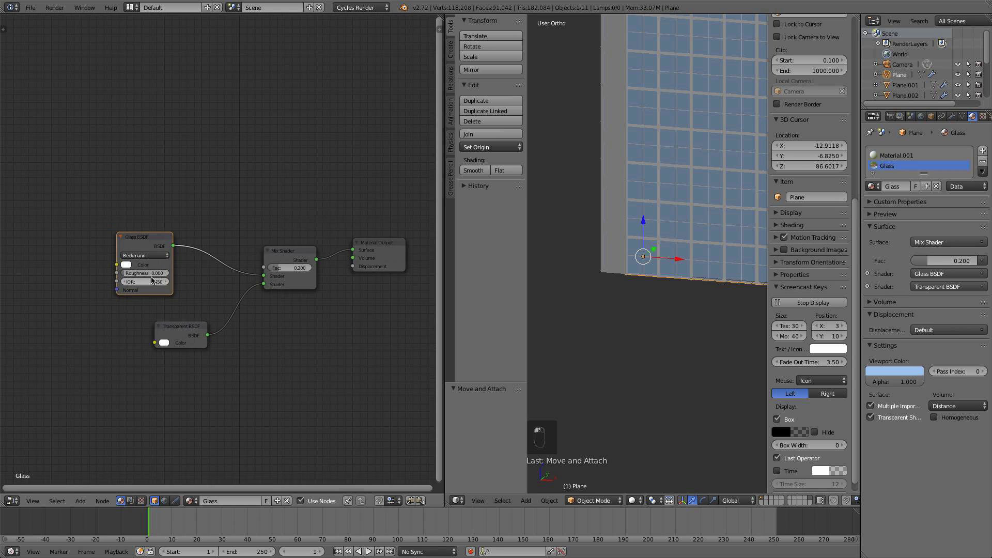
scroll(153, 280, "up", 3)
left_click(166, 295)
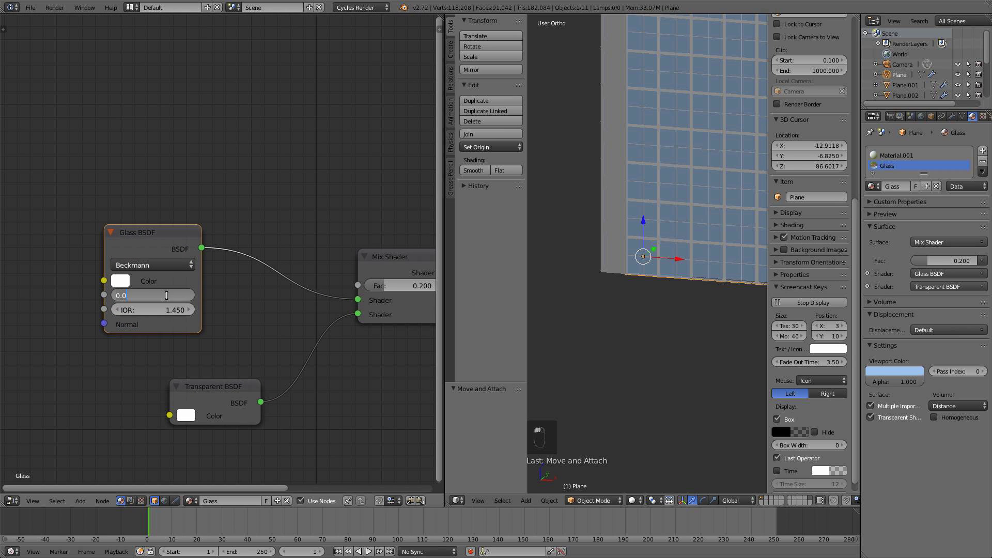
key("Return")
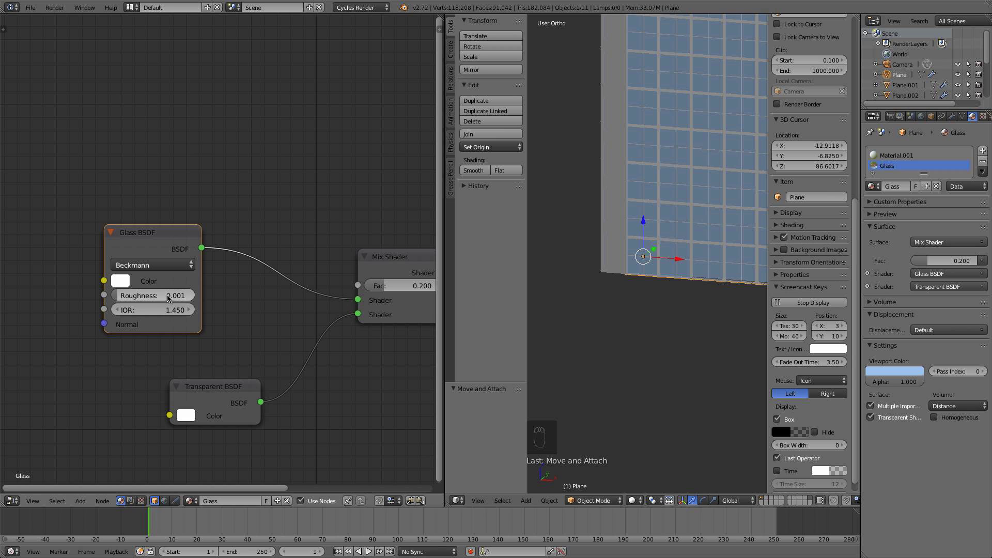
Hide the 3D view's properties sidebar and frame the blue glass facade together with the tower's underside
key("n")
middle_click_drag(741, 233, 682, 323, "shift")
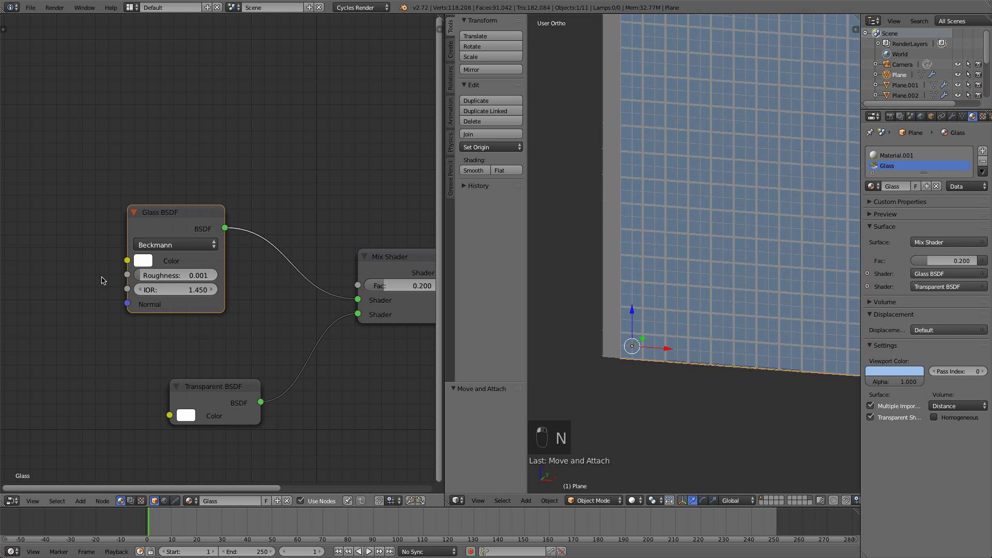
scroll(106, 277, "down", 1)
scroll(110, 273, "up", 2)
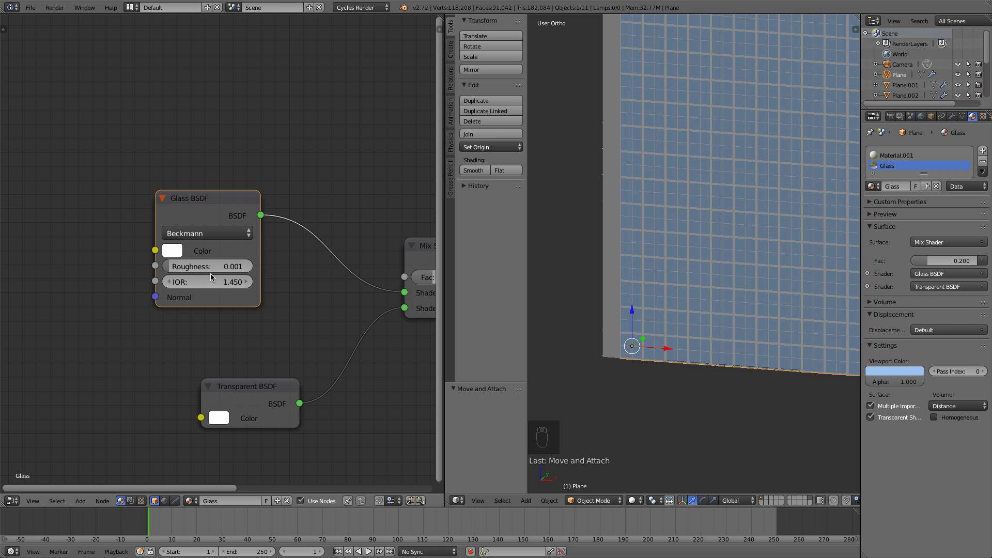
middle_click_drag(740, 274, 676, 246)
scroll(677, 245, "up", 3)
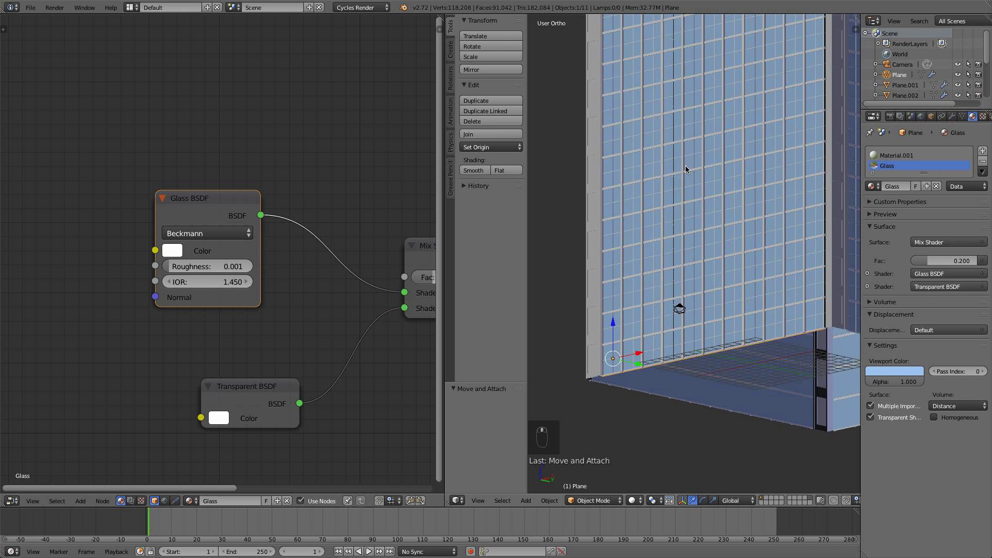
Inspect the glass facade up close and preview the tower through the camera in rendered shading
scroll(693, 242, "down", 2)
scroll(691, 222, "up", 1)
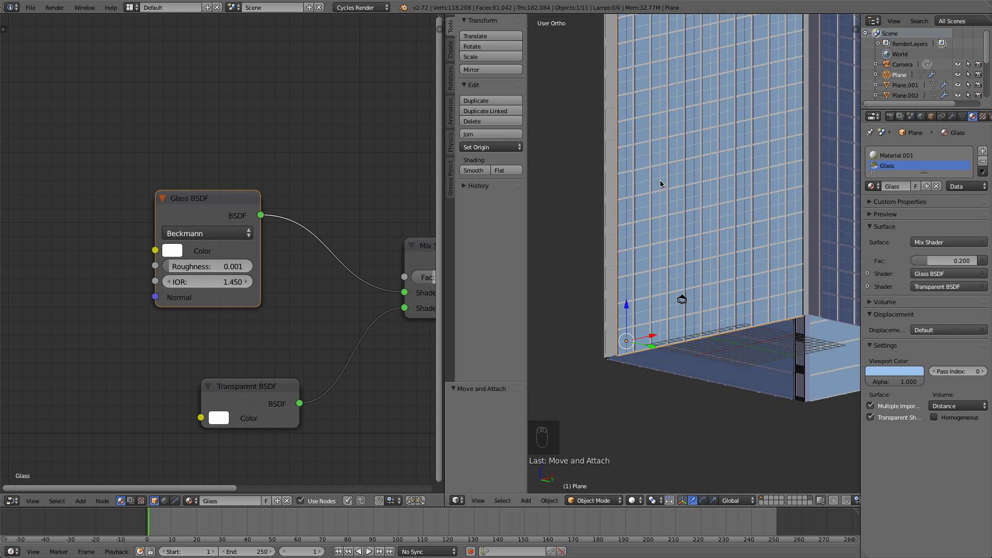
middle_click_drag(666, 182, 628, 189)
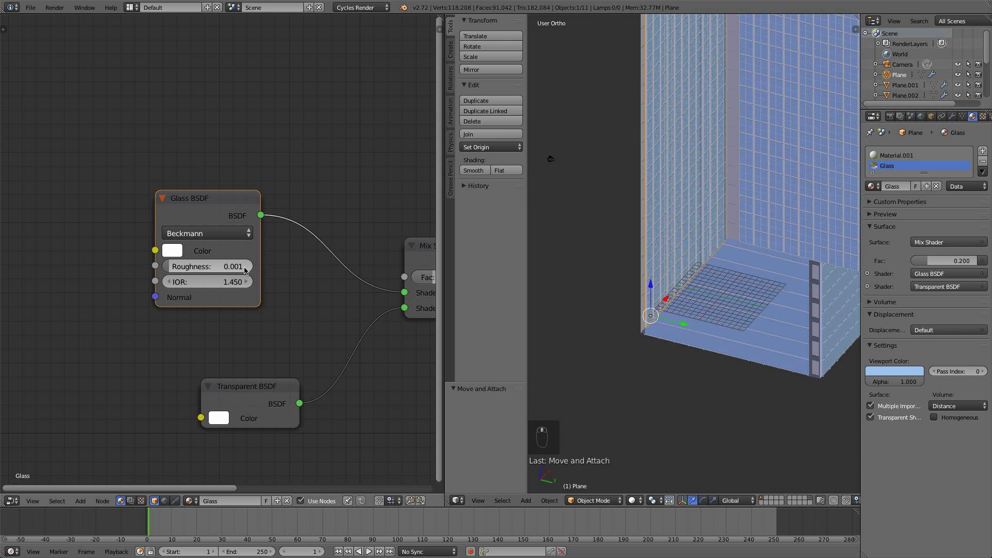
scroll(653, 217, "up", 4)
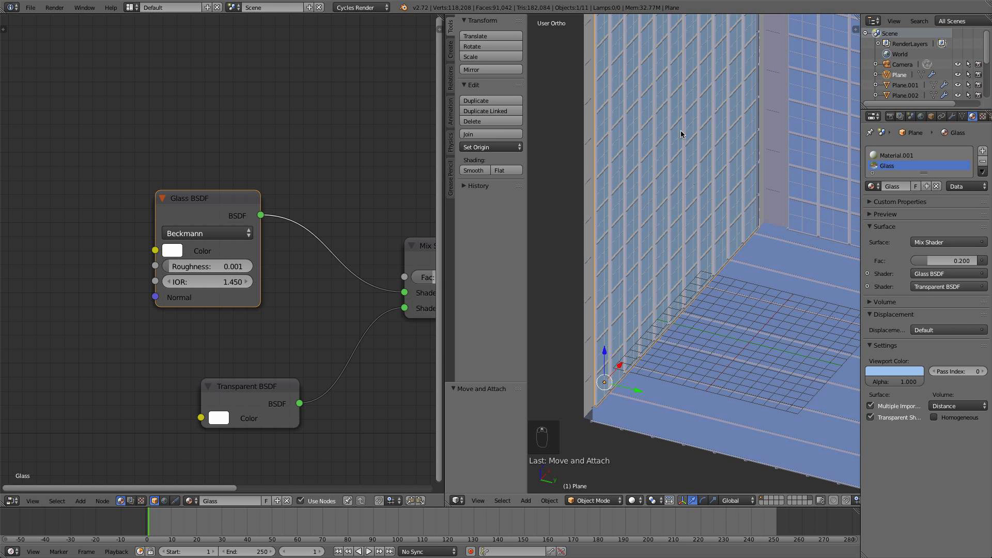
middle_click_drag(699, 149, 728, 170)
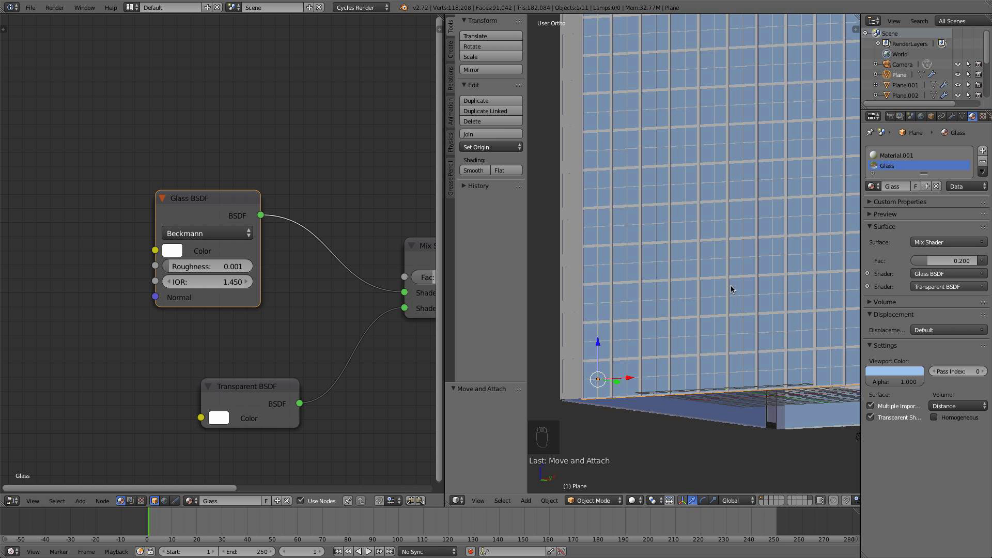
left_click(634, 500)
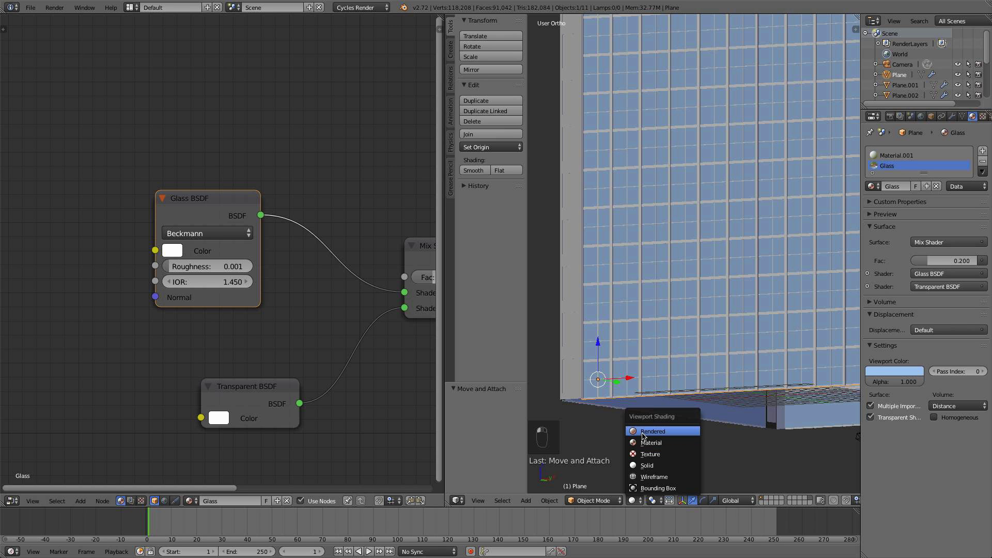
left_click(652, 432)
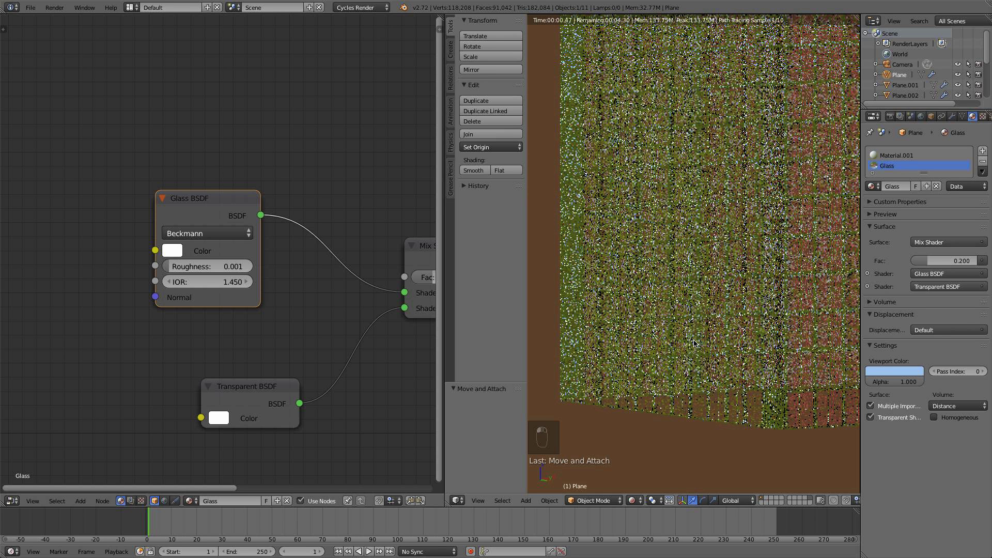
key("KP_0")
middle_click_drag(695, 322, 695, 364)
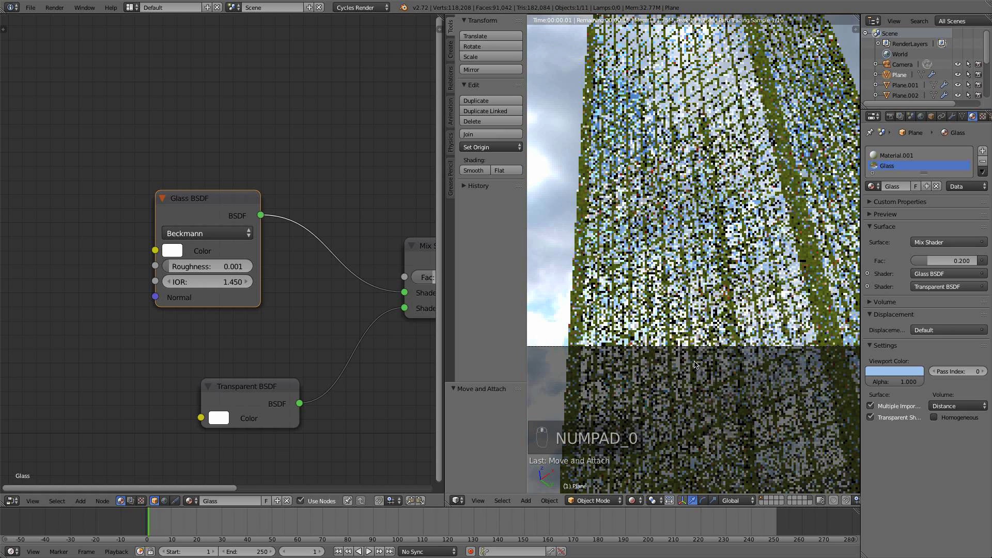
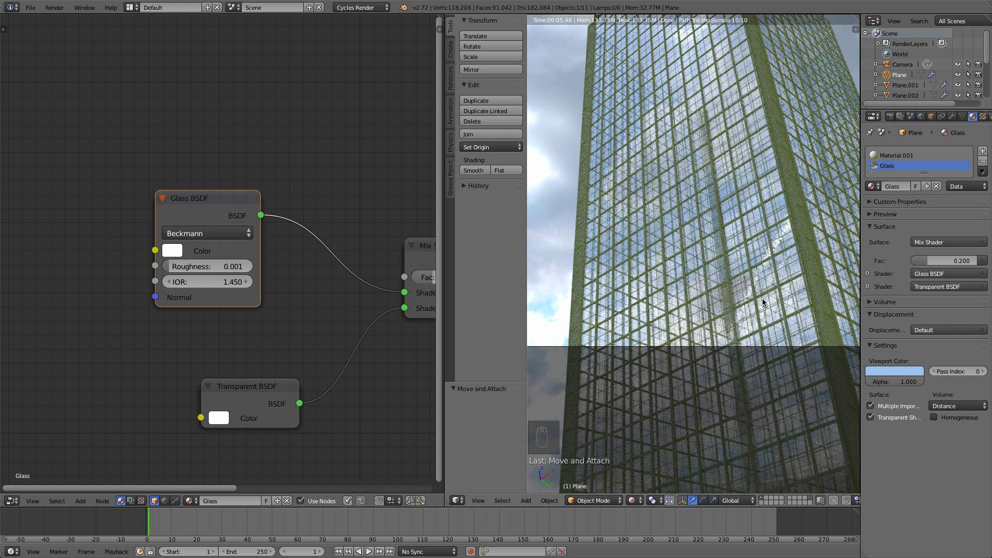
Set the Glass BSDF's roughness to 0.005 and check the rendered camera view
left_click(232, 266)
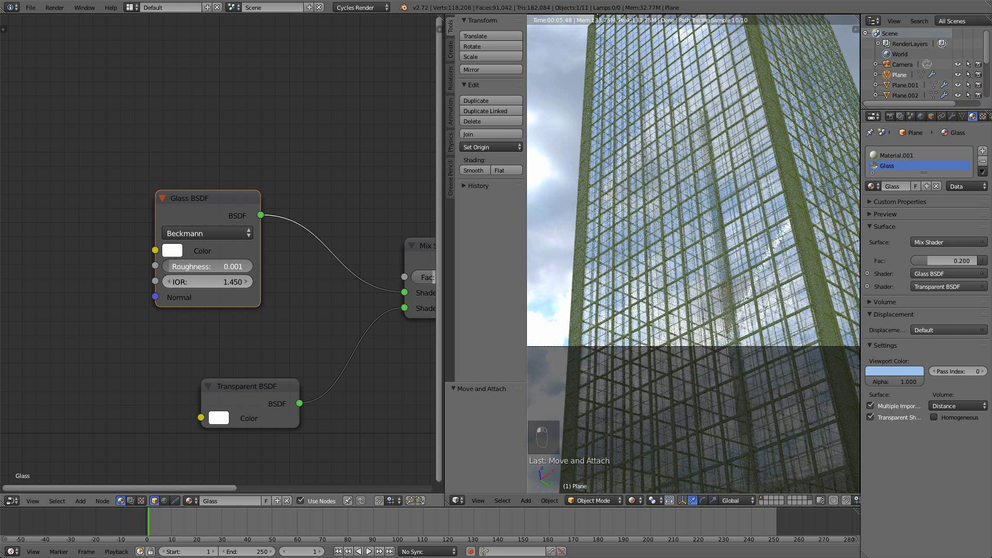
type("0.005")
key("Return")
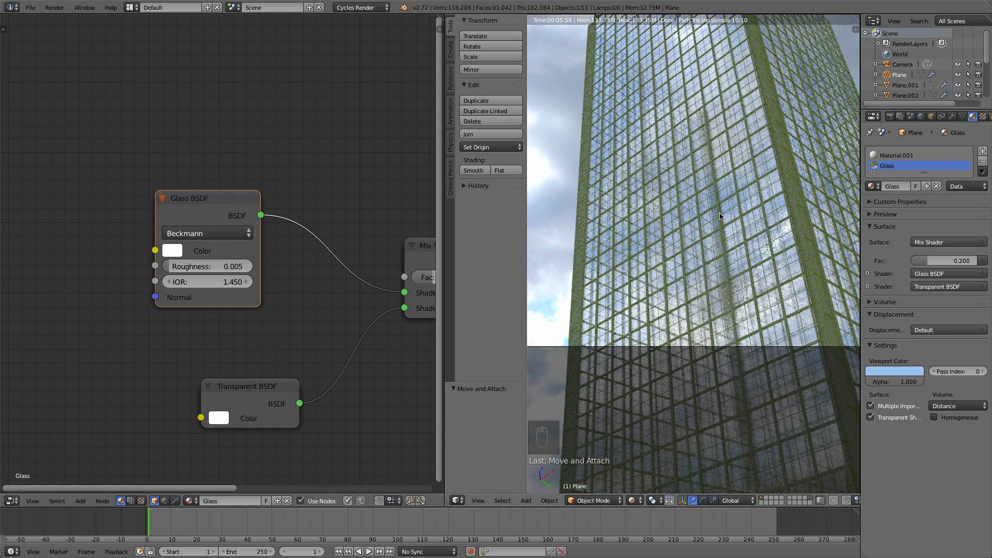
scroll(750, 249, "down", 1)
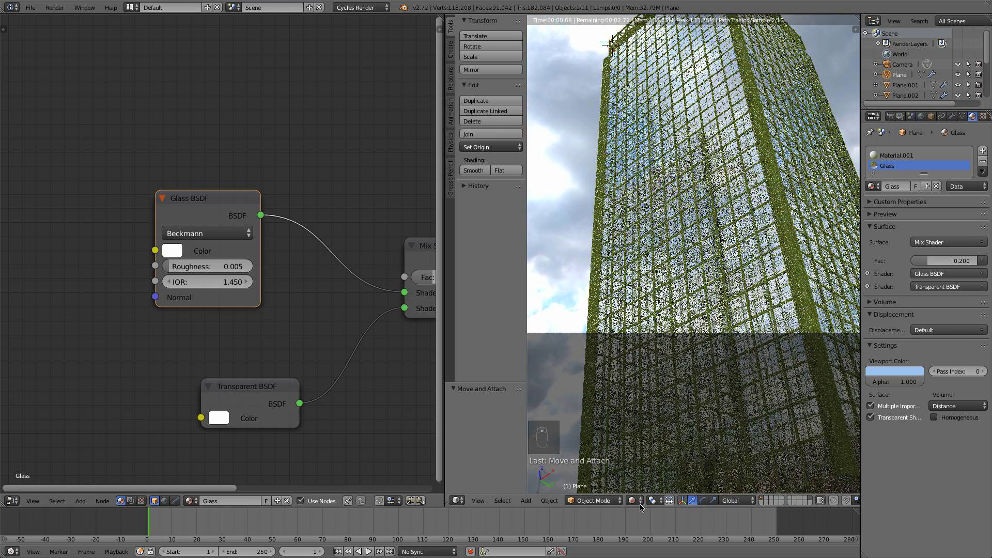
Return the viewport to solid shading and add a Sun lamp outside the tower at about X -38.5, Y -33.5
left_click(636, 500)
left_click(645, 465)
scroll(675, 306, "down", 3)
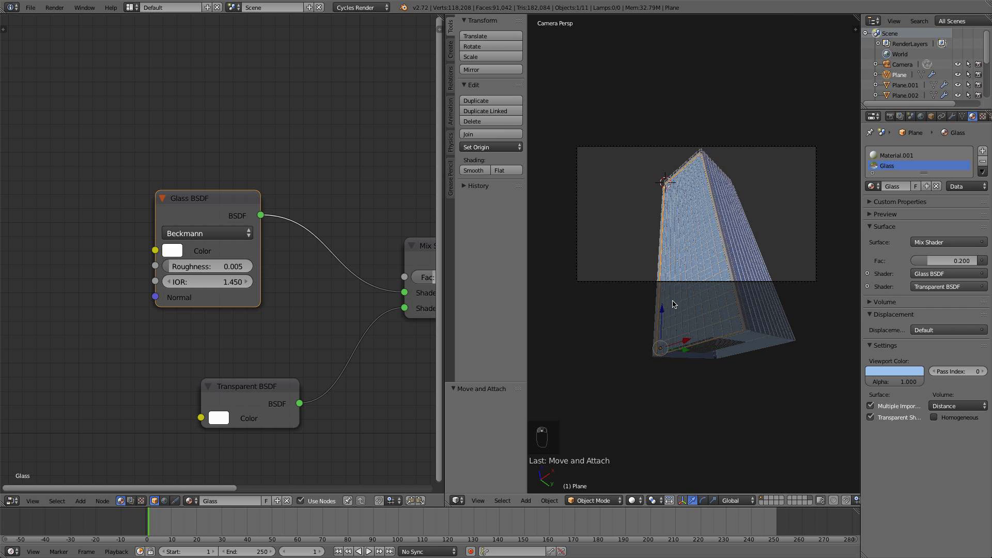
key("KP_7")
scroll(674, 306, "down", 5)
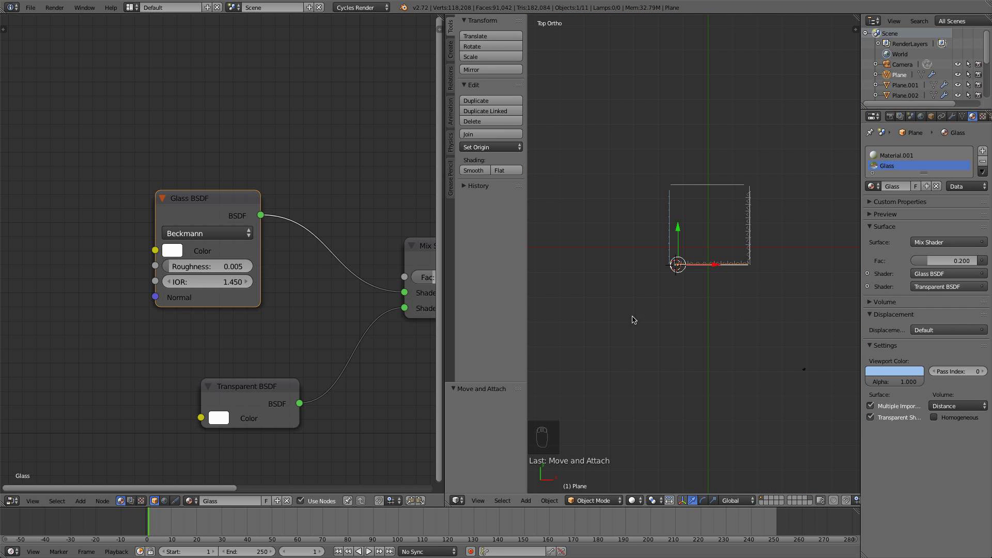
left_click(612, 331)
key("shift+a")
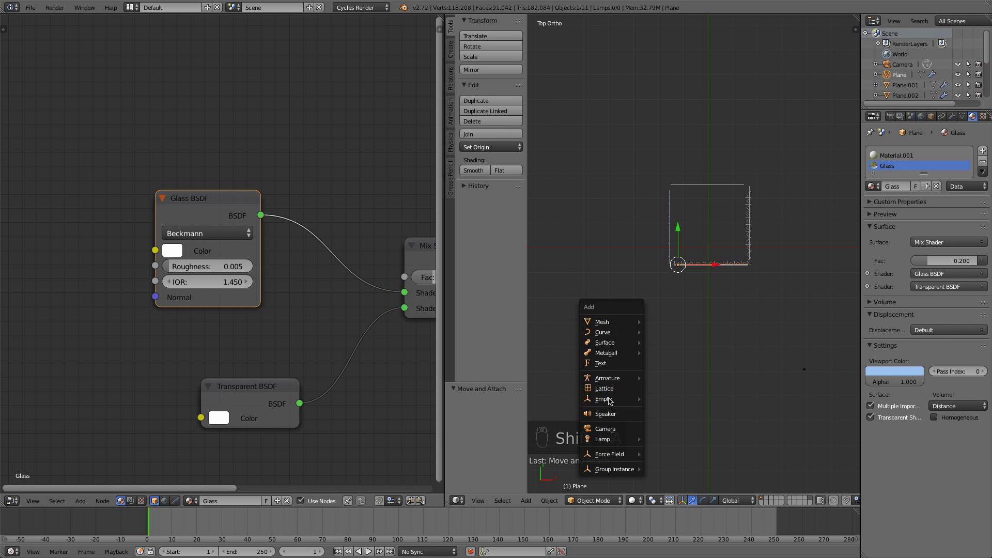
mouse_move(617, 439)
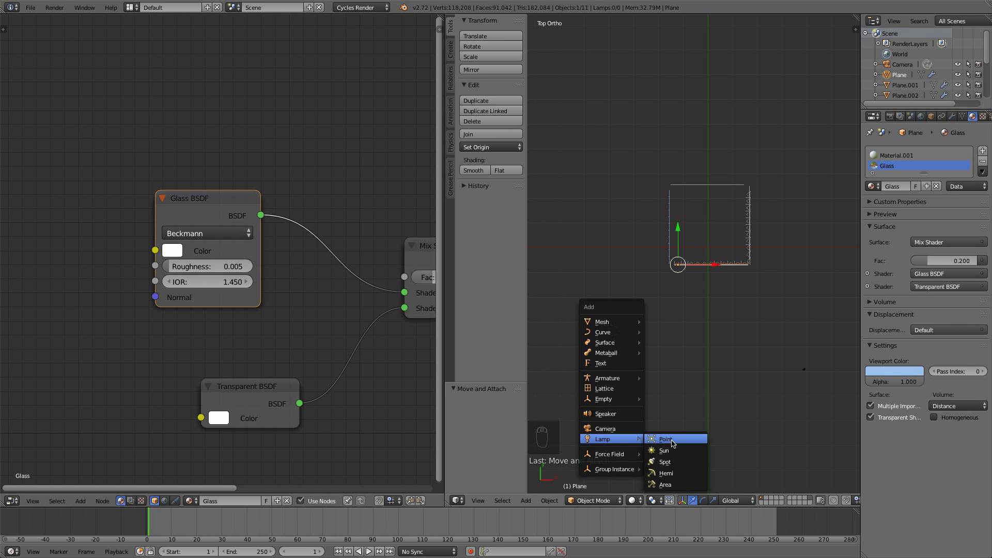
left_click(674, 449)
Aim the Sun lamp at the tower with a trackball rotation of about 52° and -59°, plus about 32.5° in front view
key("r")
key("r")
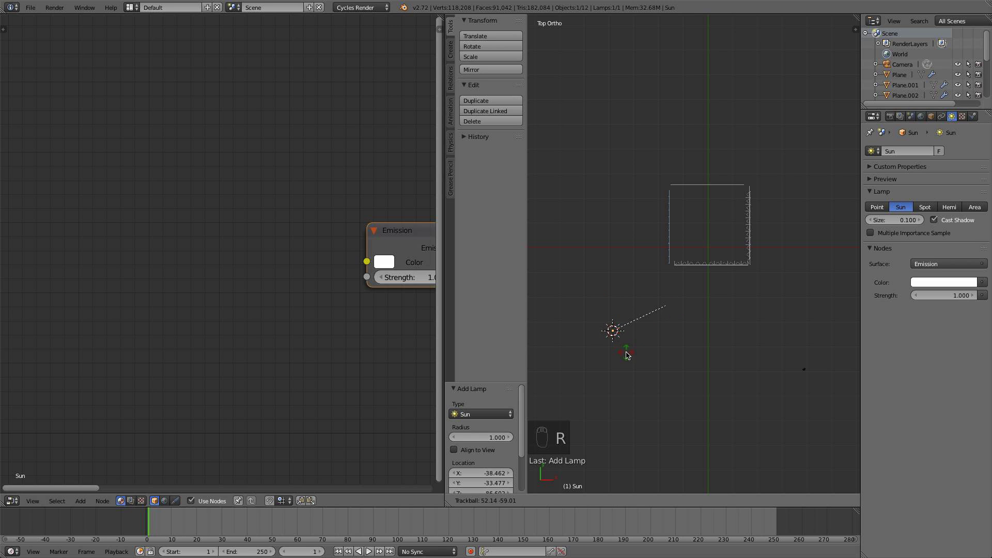
left_click(627, 350)
scroll(674, 313, "up", 3)
middle_click_drag(695, 304, 684, 222)
key("KP_1")
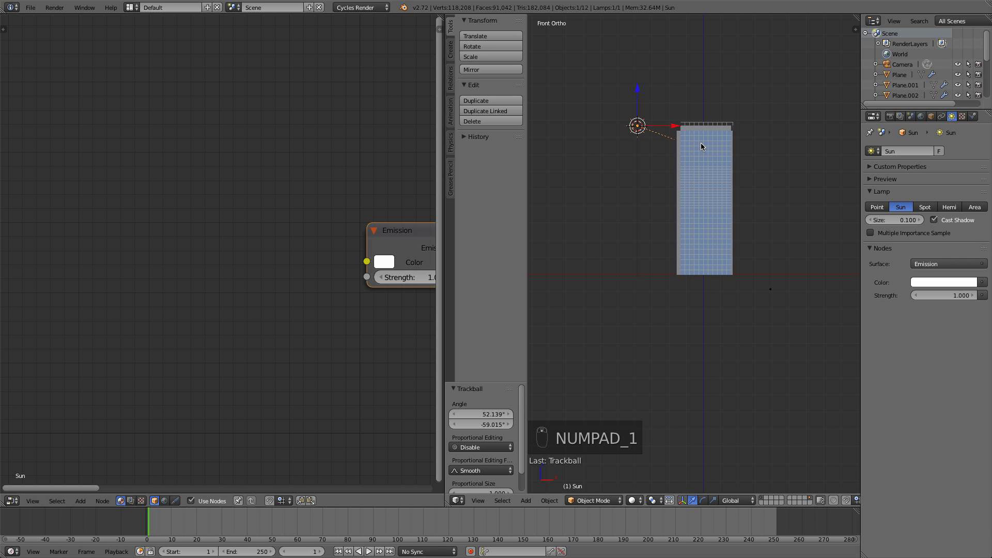
key("r")
left_click(692, 162)
Box-select all the tower's parts in the front view, leaving out the Sun lamp, and try scaling them down
scroll(731, 155, "up", 3)
middle_click_drag(731, 155, 701, 220, "shift")
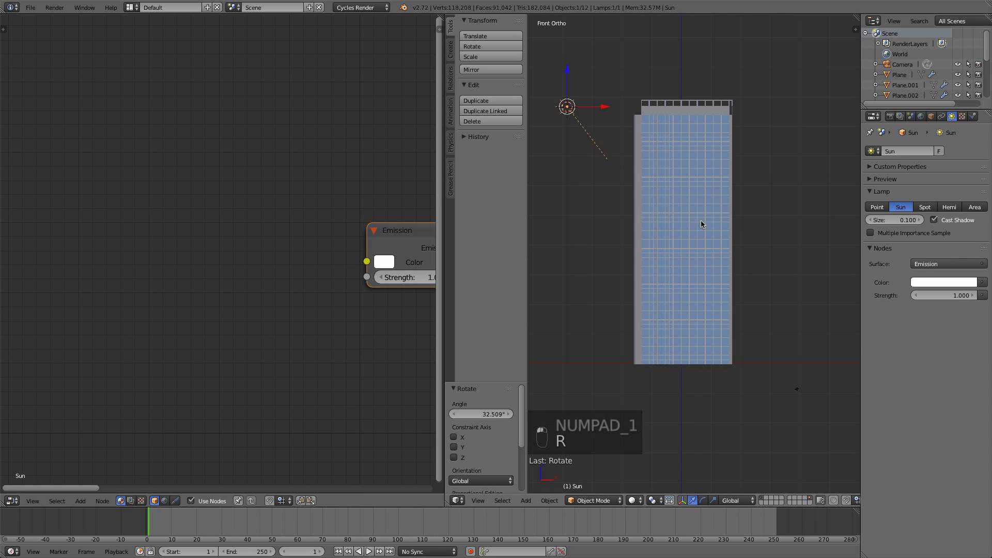
key("a")
key("b")
left_click_drag(781, 86, 627, 364)
key("s")
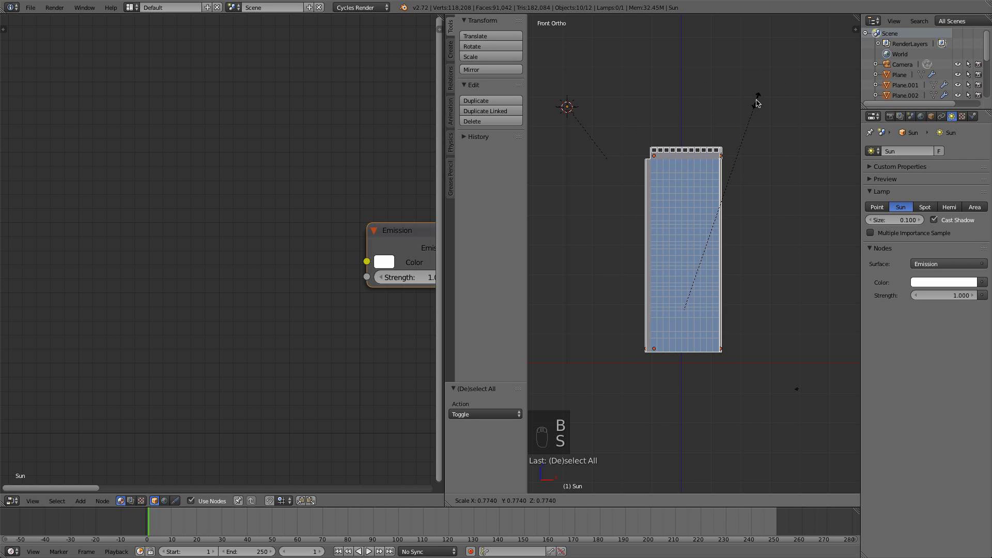
right_click(757, 100)
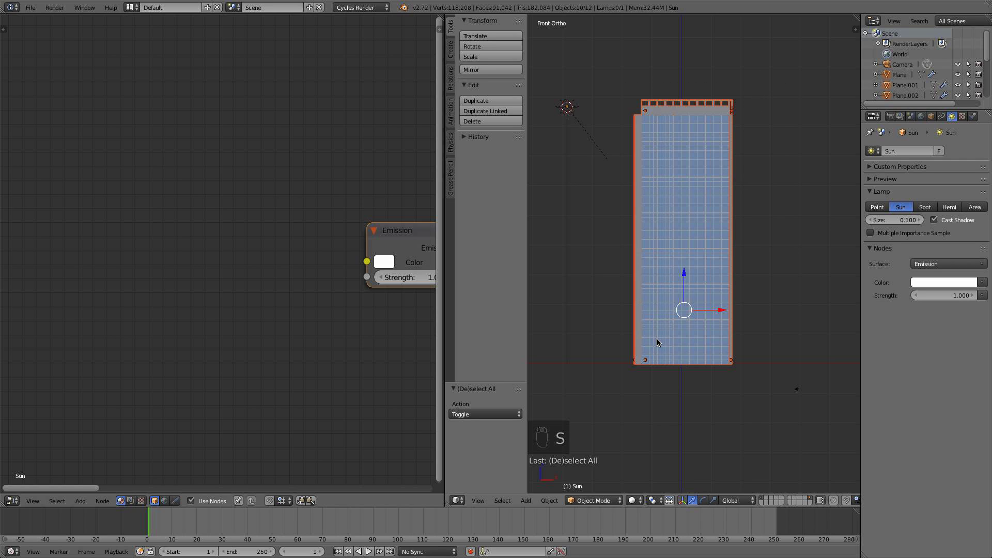
Snap the 3D cursor to the scene center and scale the tower about it by a factor of about 0.555
key("shift+s")
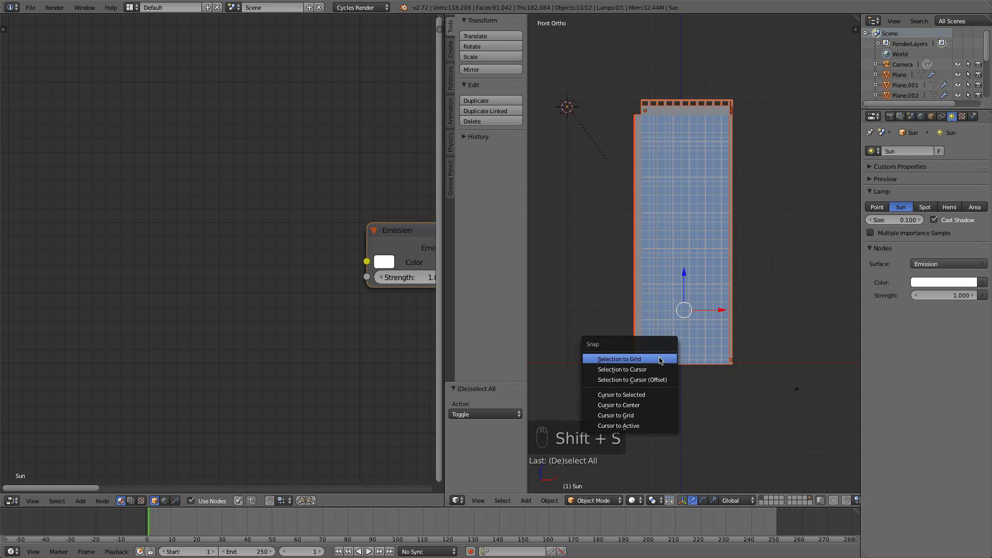
left_click(639, 405)
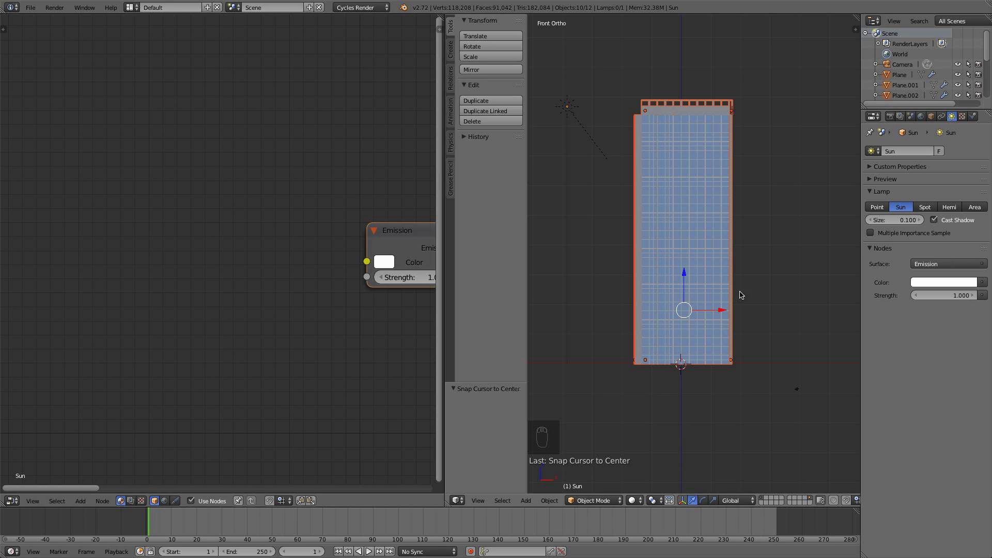
key("period")
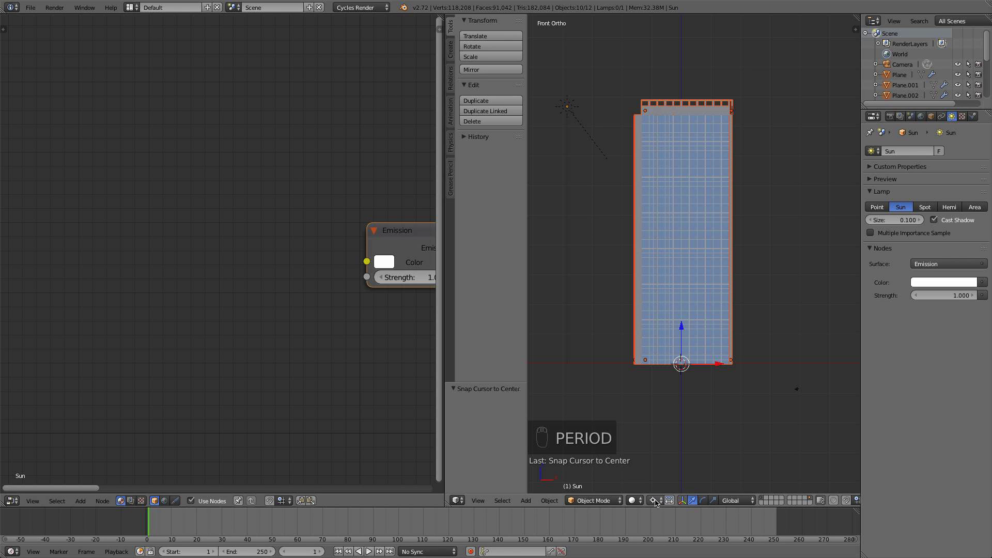
key("s")
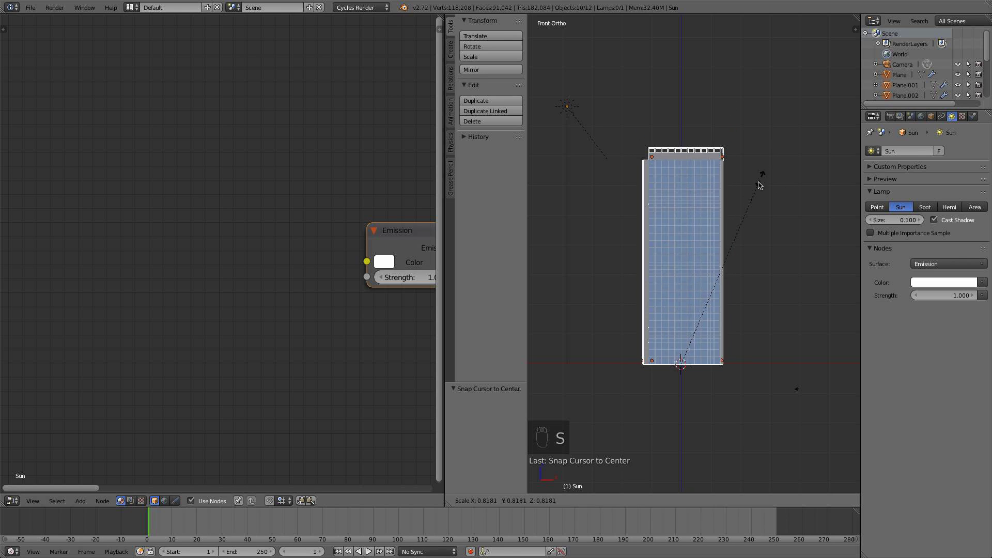
left_click(736, 243)
Move the Sun lamp closer to the tower, about 17.6 along X and -43 along Z
right_click(583, 132)
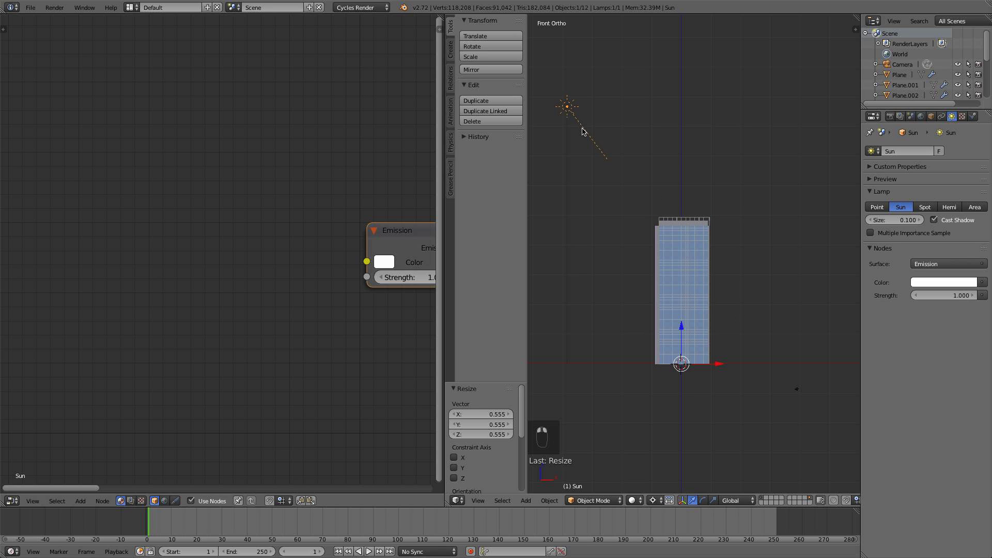
key("g")
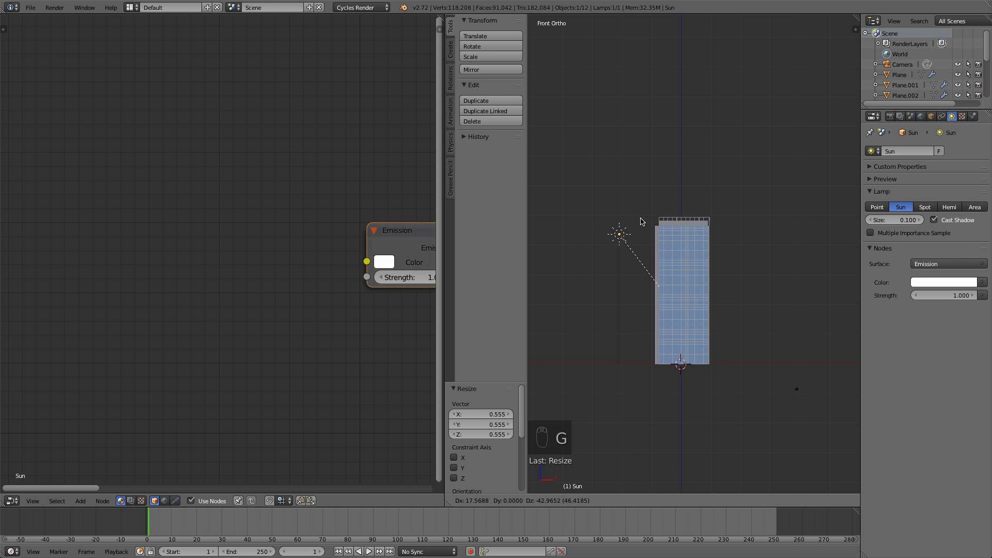
left_click(643, 220)
Move the camera toward the tower's base by about -18.3 along X and 9.6 along Z, and check its framing
right_click(798, 391)
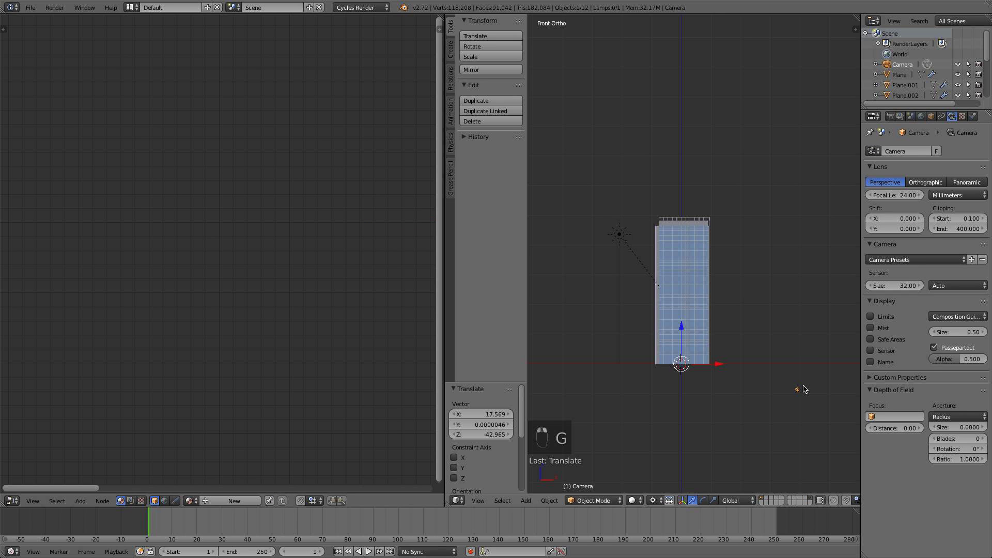
key("g")
left_click(749, 360)
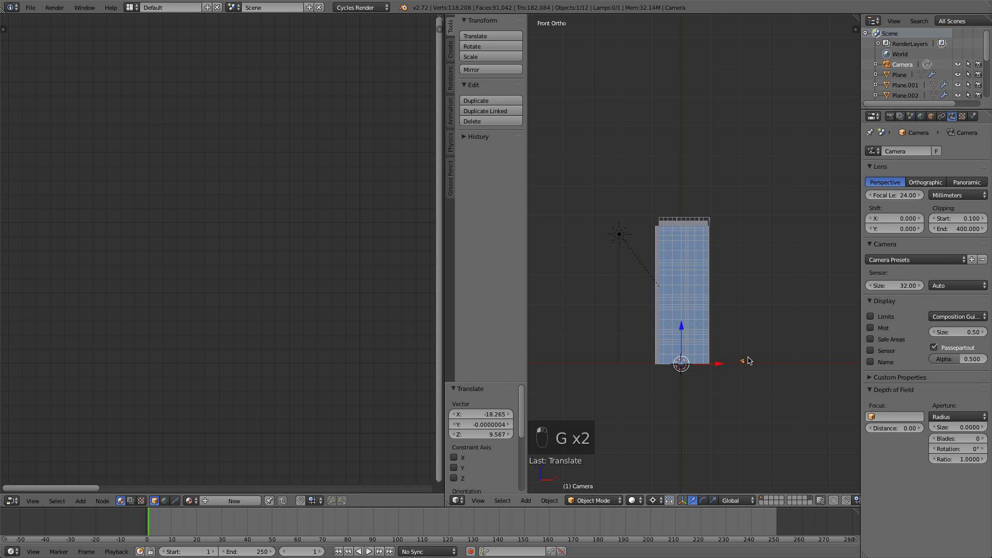
key("KP_0")
scroll(648, 352, "down", 3)
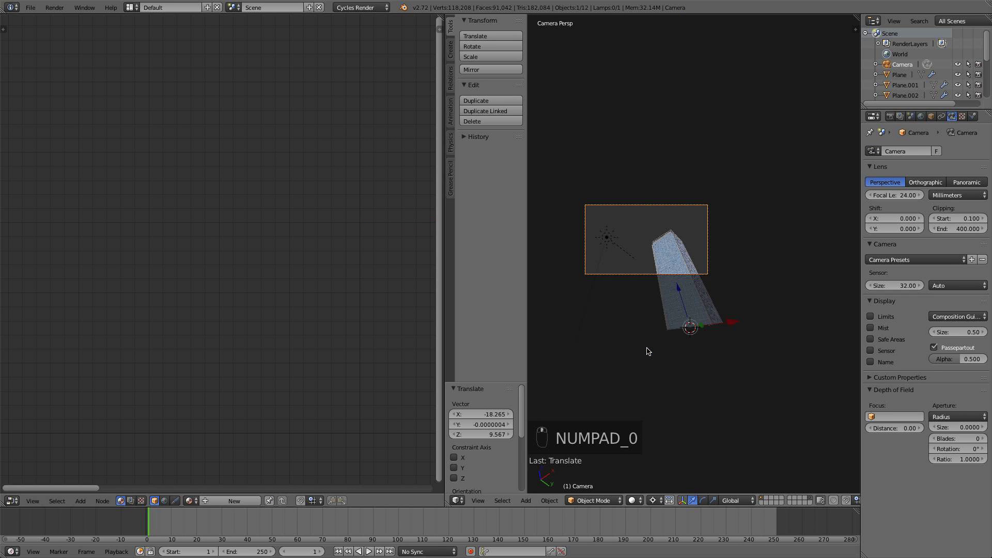
Move the camera nearer the tower in top view by about -2.5 along X and 33.3 along Y
key("KP_7")
key("g")
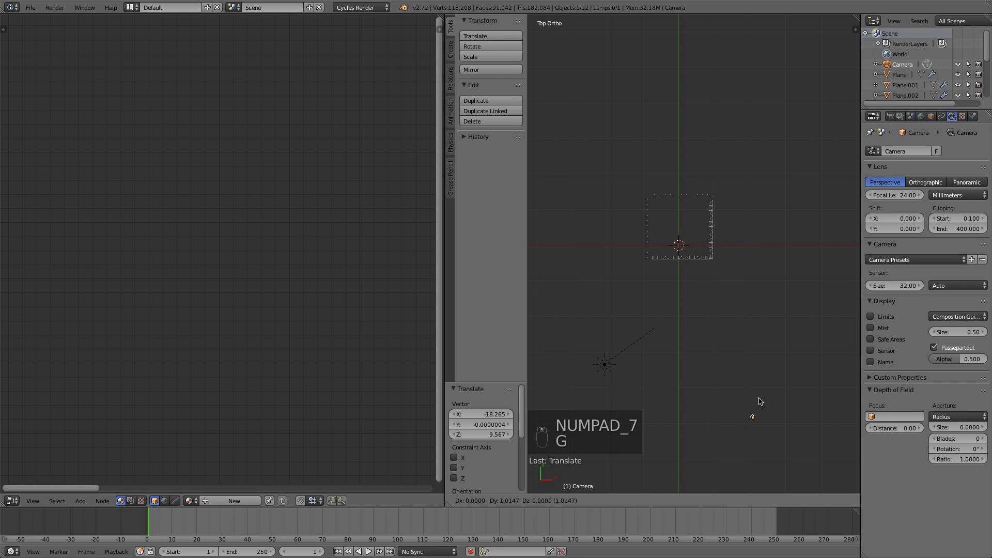
left_click(749, 299)
key("KP_0")
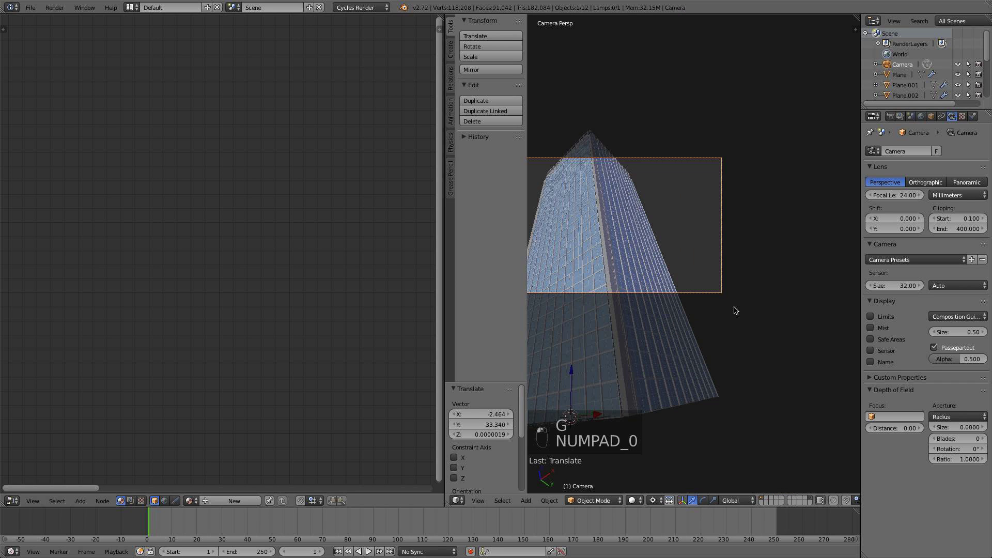
Set the pivot to Median Point and tilt the camera with a trackball rotation of about 11.5° and 4.6° to frame the tower's top
key("r")
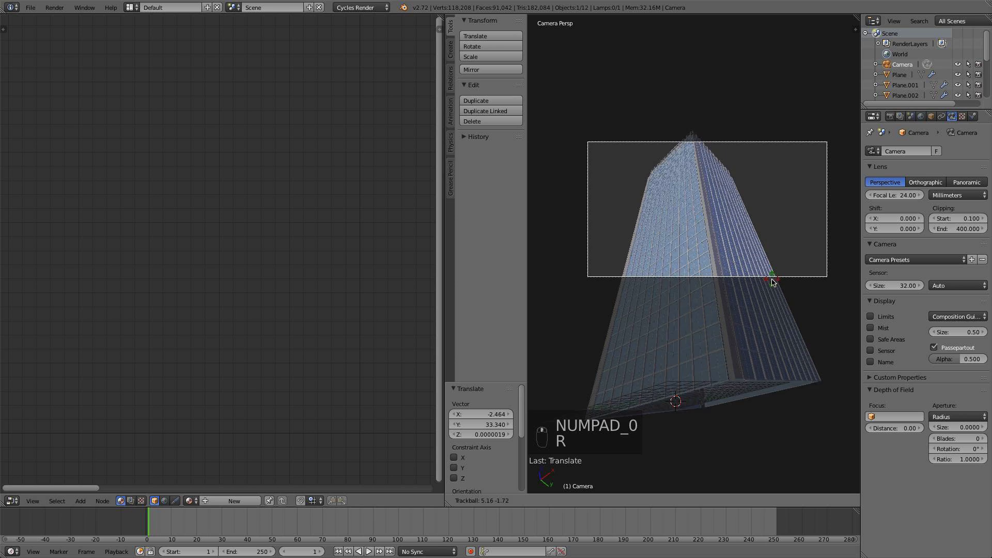
right_click(773, 285)
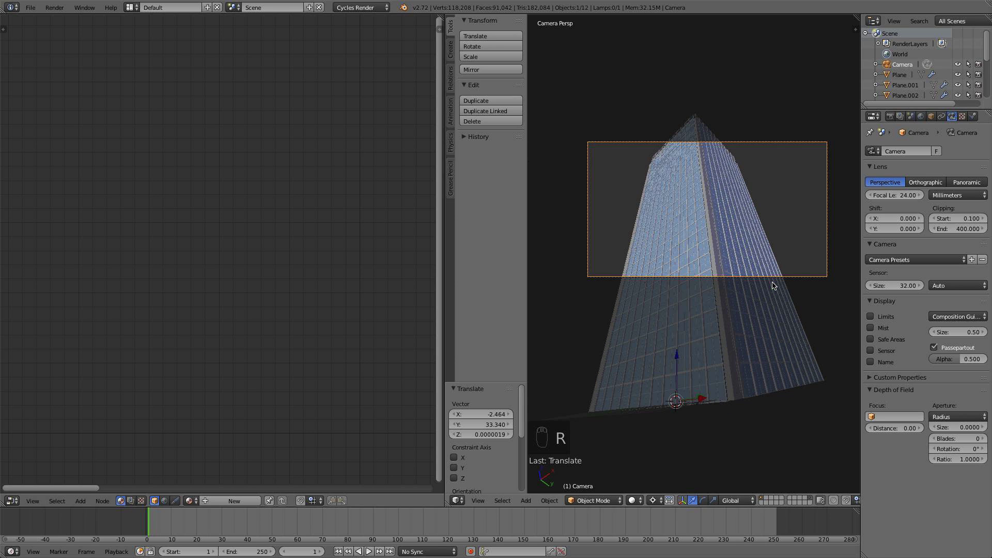
left_click(654, 500)
left_click(681, 454)
key("r")
right_click(749, 274)
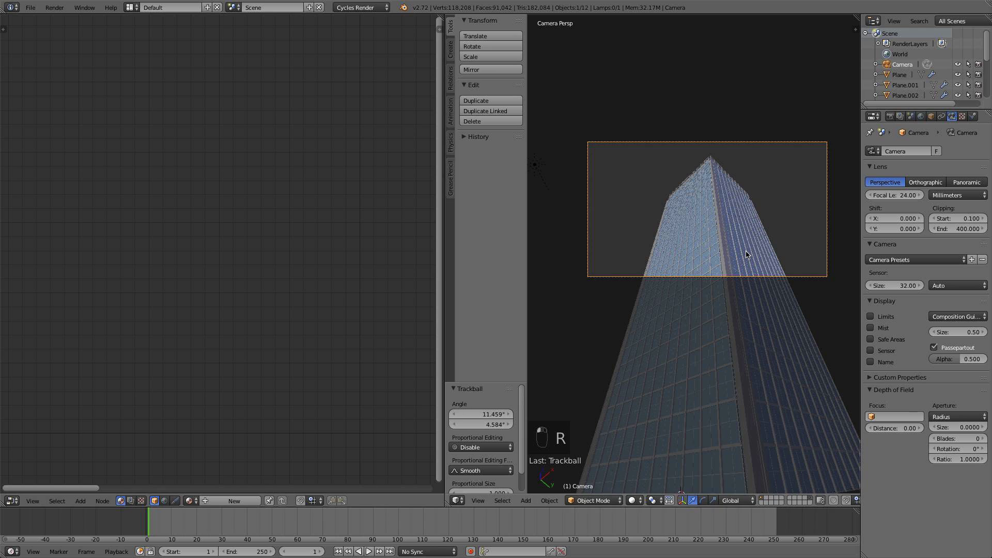
Lower the camera by about 1.05 along the Z axis
key("g")
key("z")
left_click(753, 285)
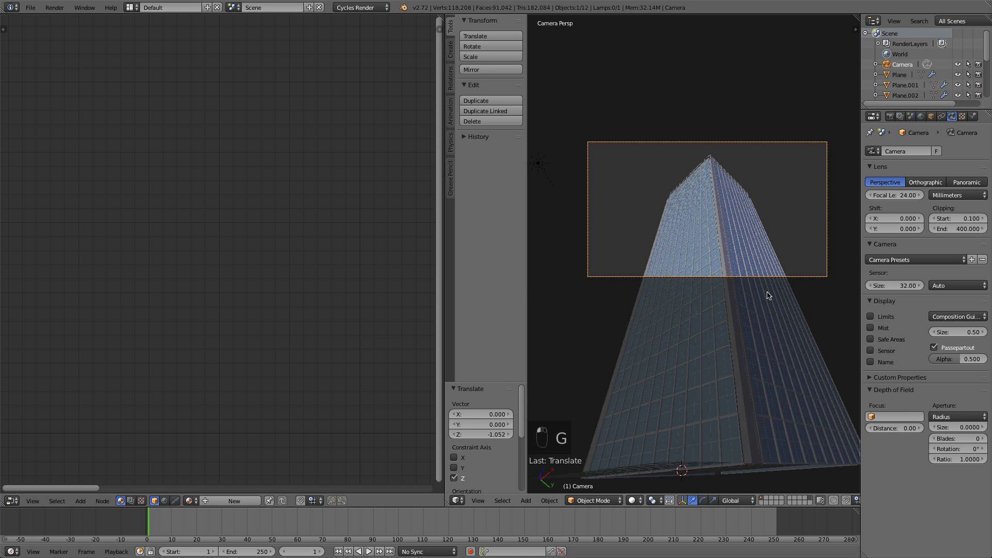
Set the camera's focal length to 30 mm and apply the Canon APS-H camera preset
scroll(768, 289, "up", 3)
left_click(883, 195)
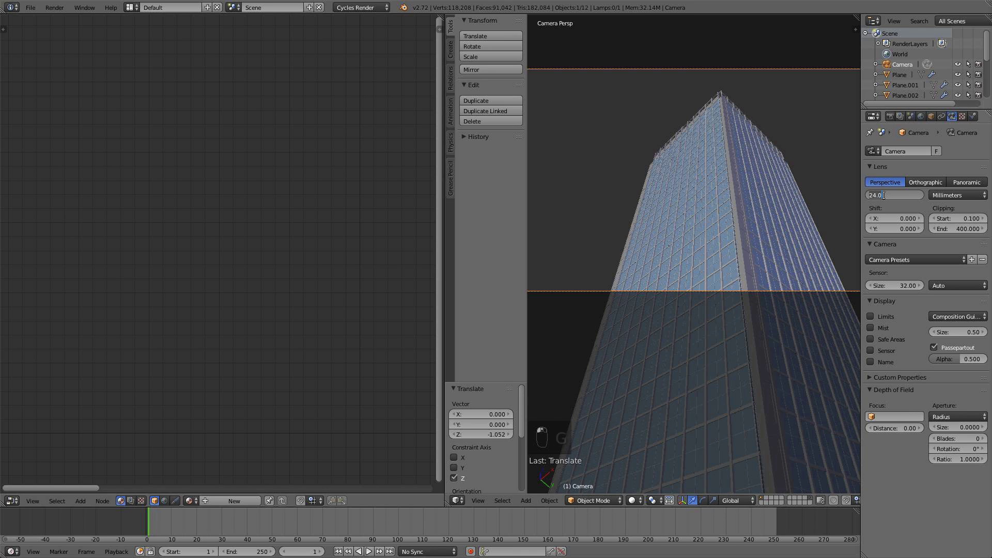
type("30")
key("Return")
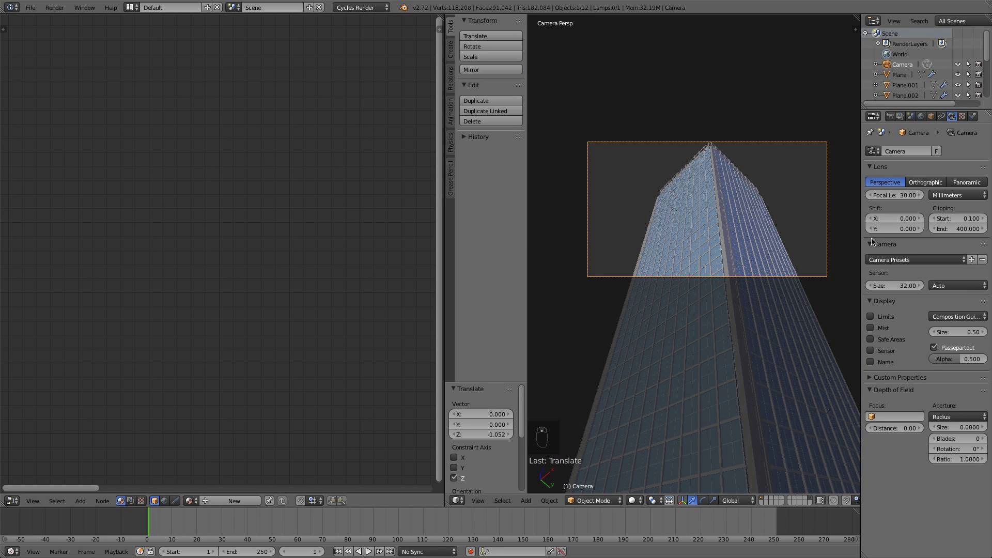
left_click(901, 261)
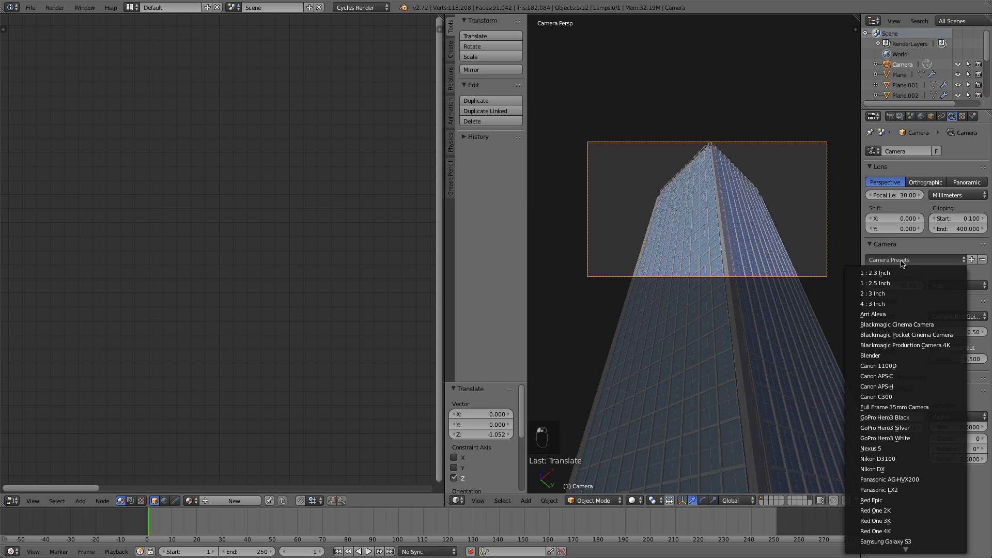
left_click(904, 387)
Tilt the camera with a trackball rotation of about 2.9° and -0.6° to fit the tower's peak inside the frame
scroll(706, 245, "up", 3)
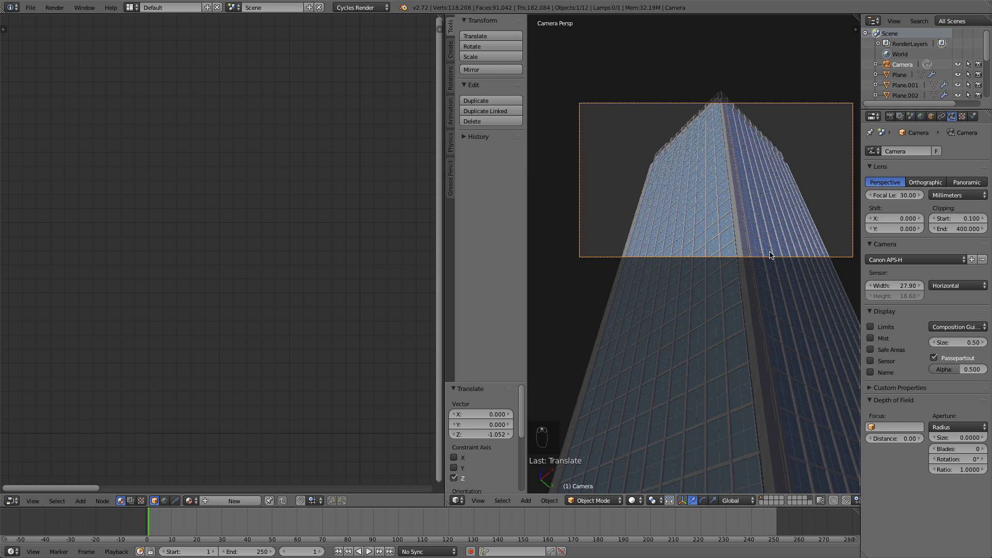
key("r")
key("r")
left_click(787, 226)
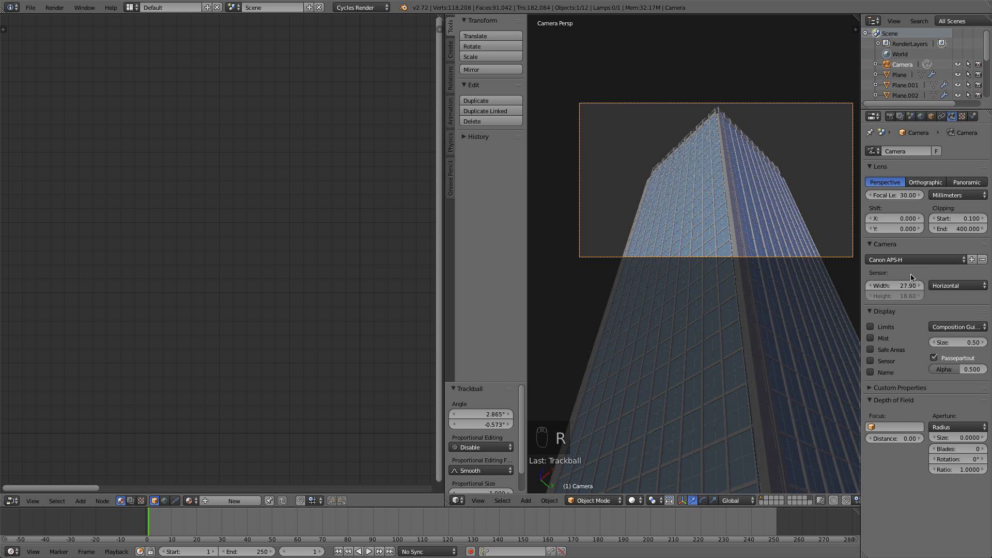
Select the tower's facade frame in front view and delete the Diffuse BSDF node from its Material.001
scroll(711, 266, "down", 6)
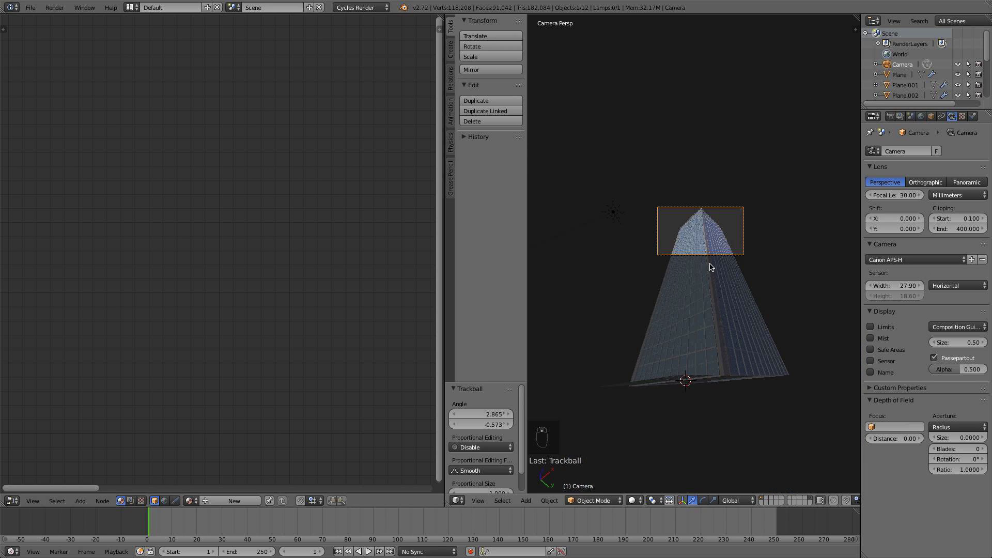
key("KP_1")
scroll(719, 261, "up", 4)
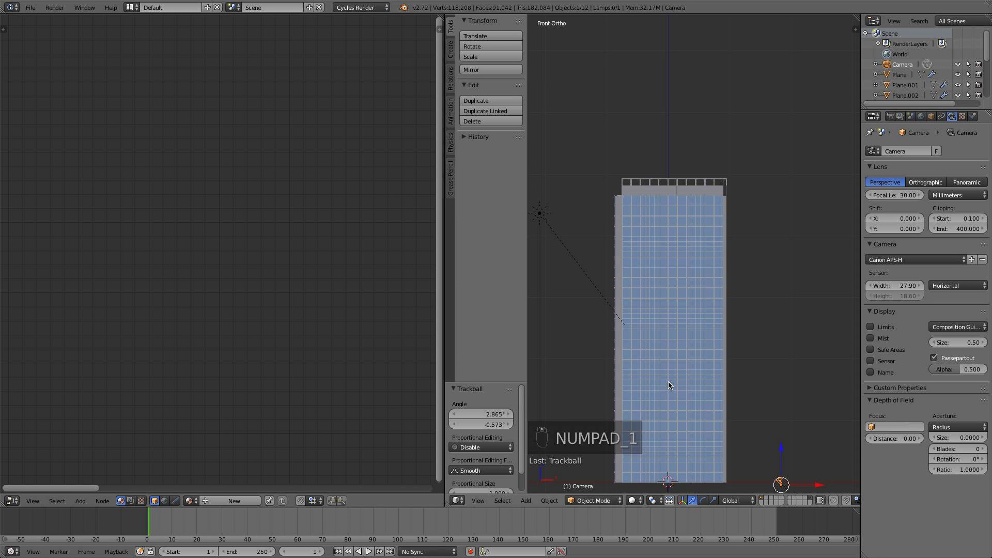
right_click(700, 302)
left_click(885, 156)
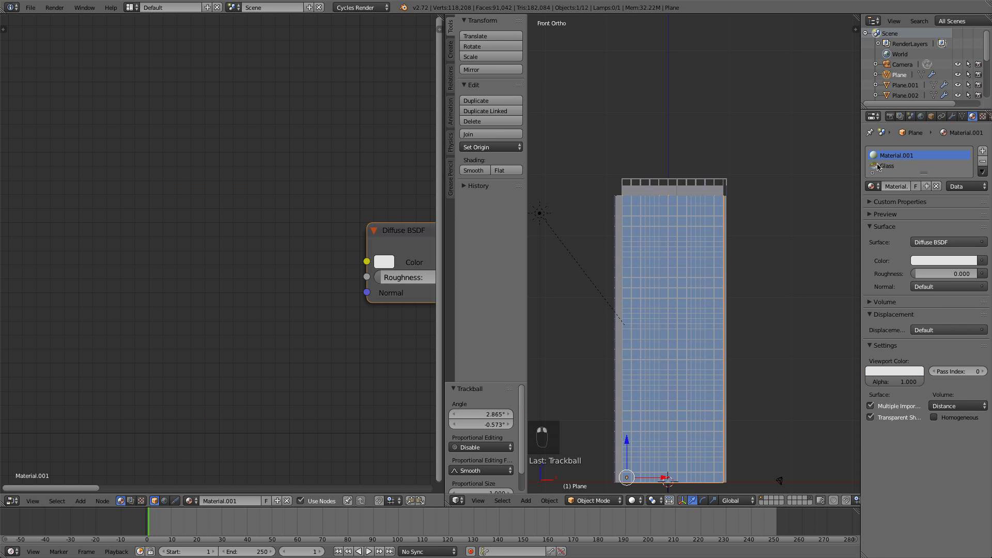
scroll(613, 288, "up", 3)
middle_click_drag(307, 258, 166, 243)
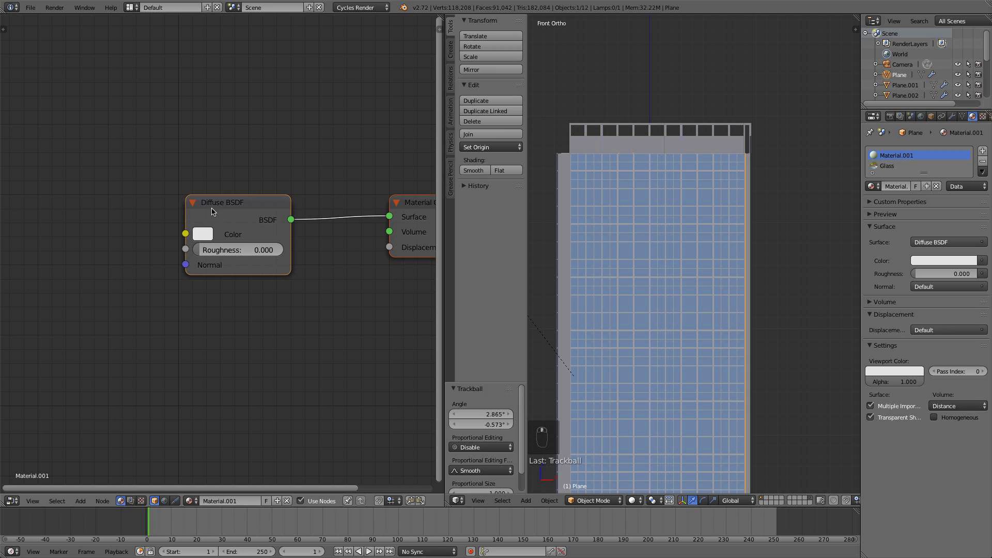
key("x")
Add a Diffuse BSDF and a Glossy BSDF node to Material.001, placing the glossy one below the diffuse one
key("shift+a")
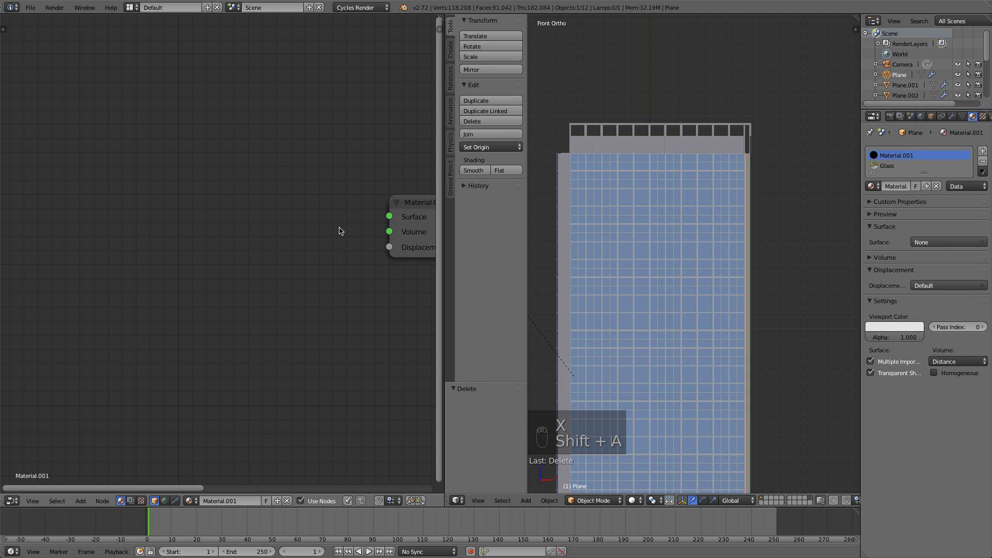
key("shift+a")
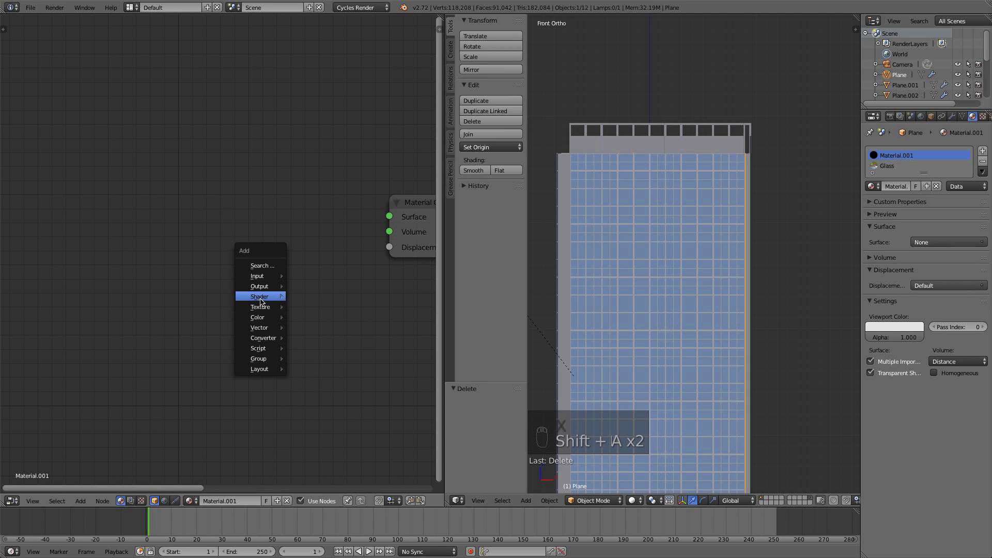
mouse_move(261, 302)
left_click(305, 319)
left_click(116, 130)
key("shift+a")
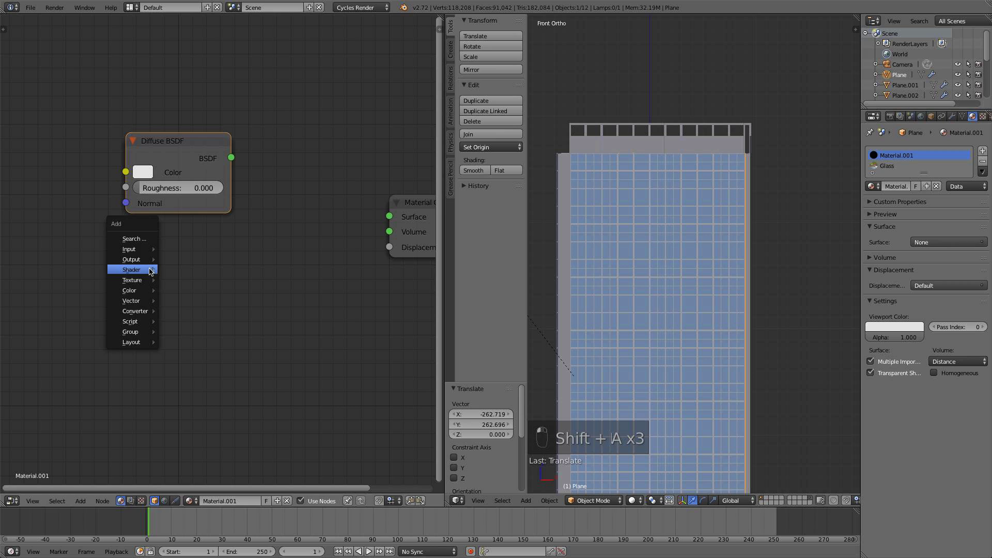
mouse_move(151, 271)
left_click(214, 305)
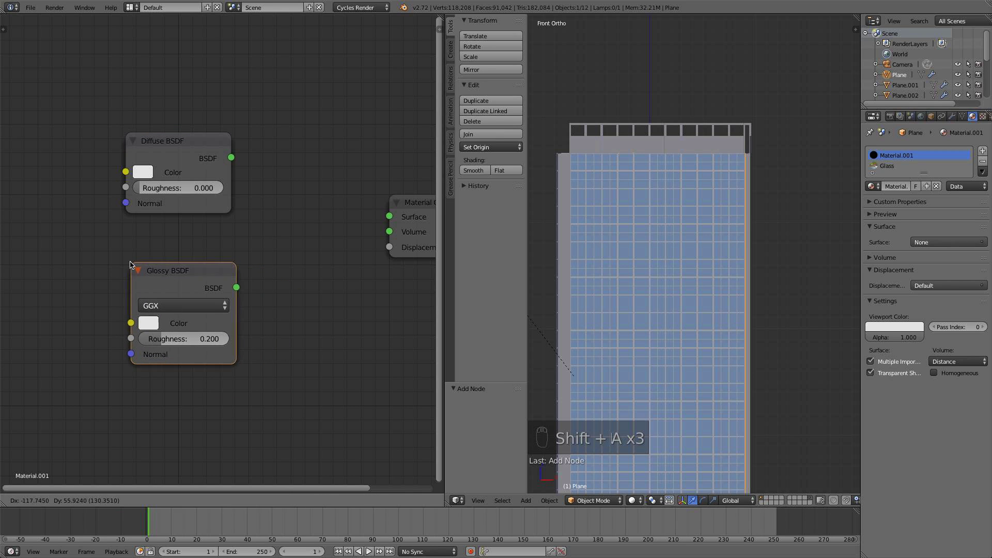
left_click(227, 292)
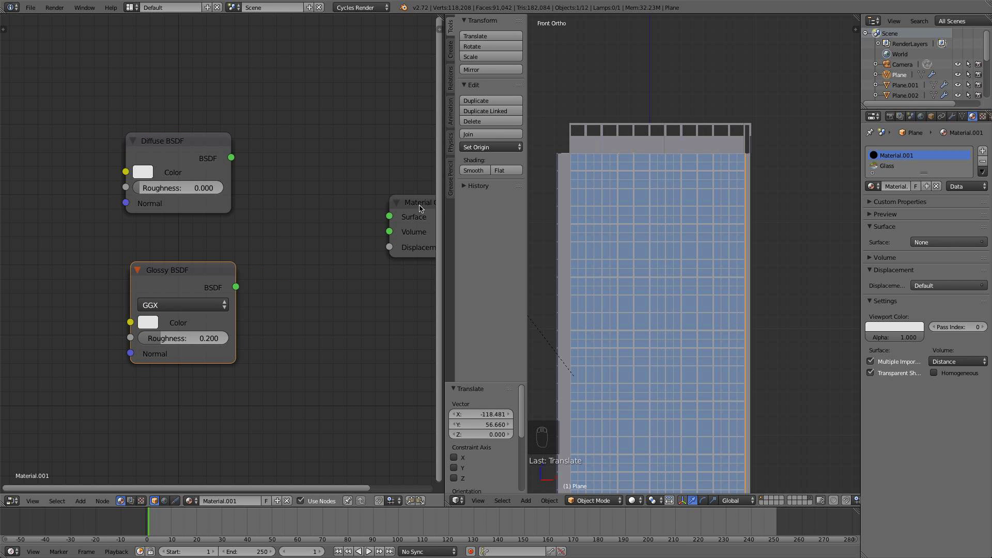
scroll(265, 243, "down", 2)
left_click_drag(208, 266, 167, 269)
left_click_drag(207, 169, 154, 165)
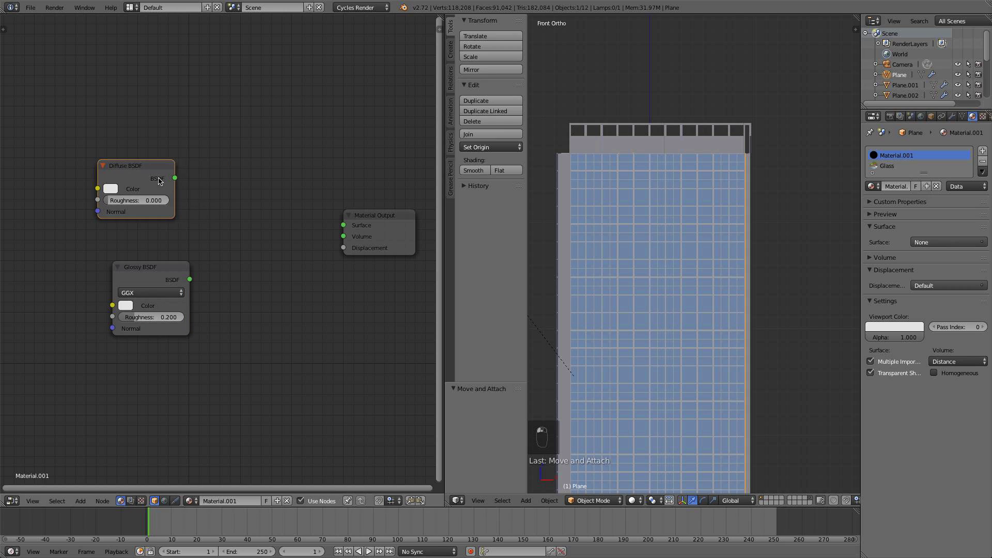
Add a Mix Shader combining the Diffuse and Glossy shaders, and connect it to the Material Output's Surface
key("shift+a")
mouse_move(177, 200)
left_click(217, 200)
left_click(261, 239)
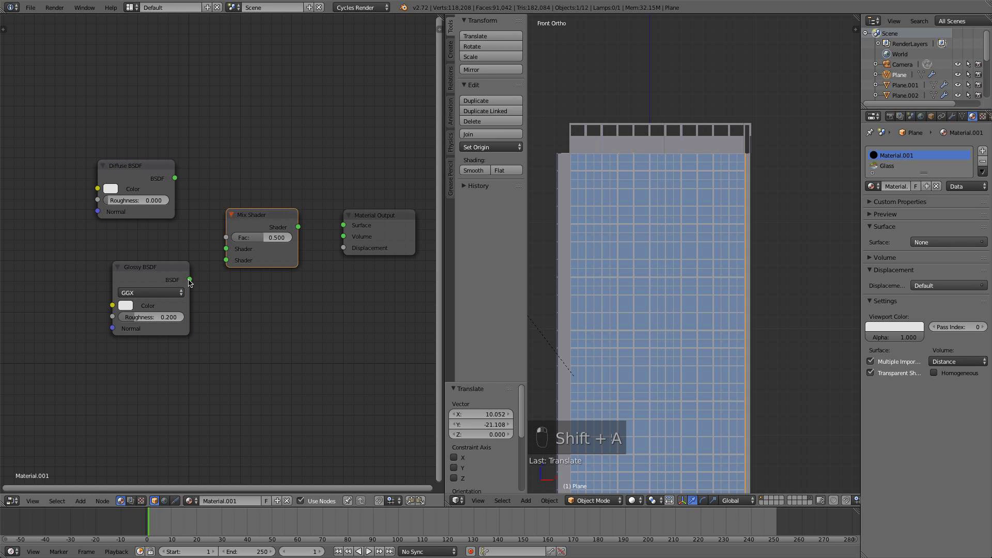
left_click_drag(189, 279, 225, 260)
left_click_drag(175, 177, 226, 249)
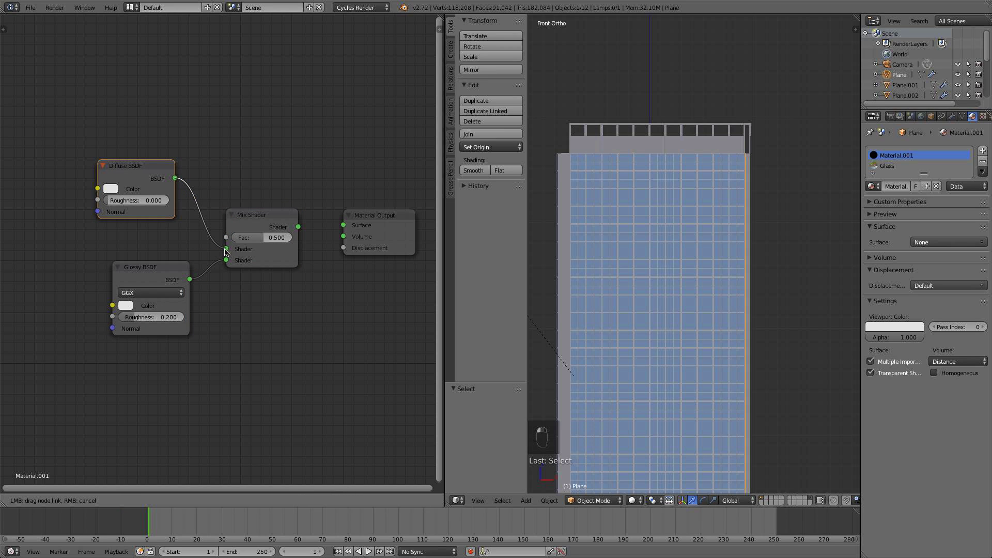
left_click_drag(298, 227, 343, 225)
Return to the camera view and set the Glossy BSDF's roughness to 0.1
scroll(606, 350, "down", 4)
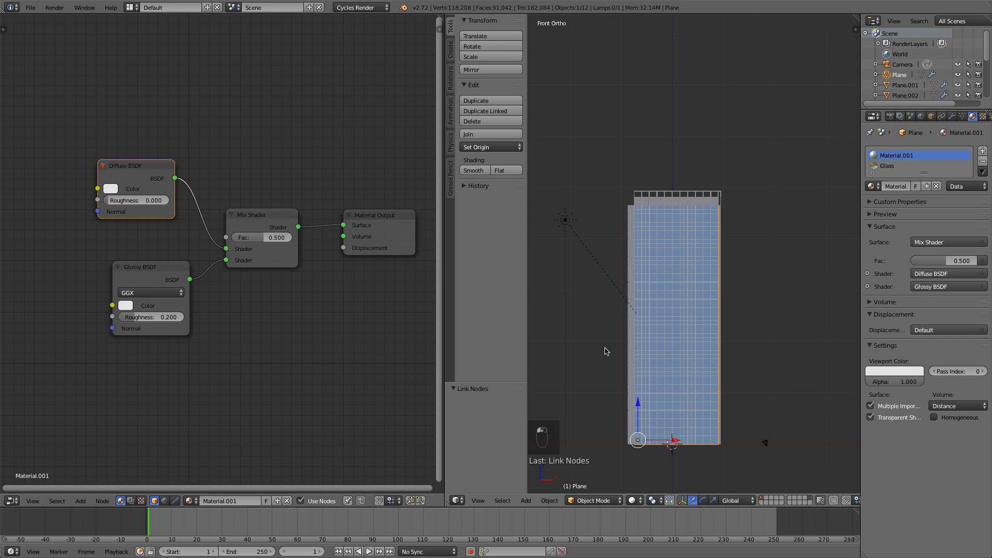
key("KP_0")
scroll(650, 377, "up", 4)
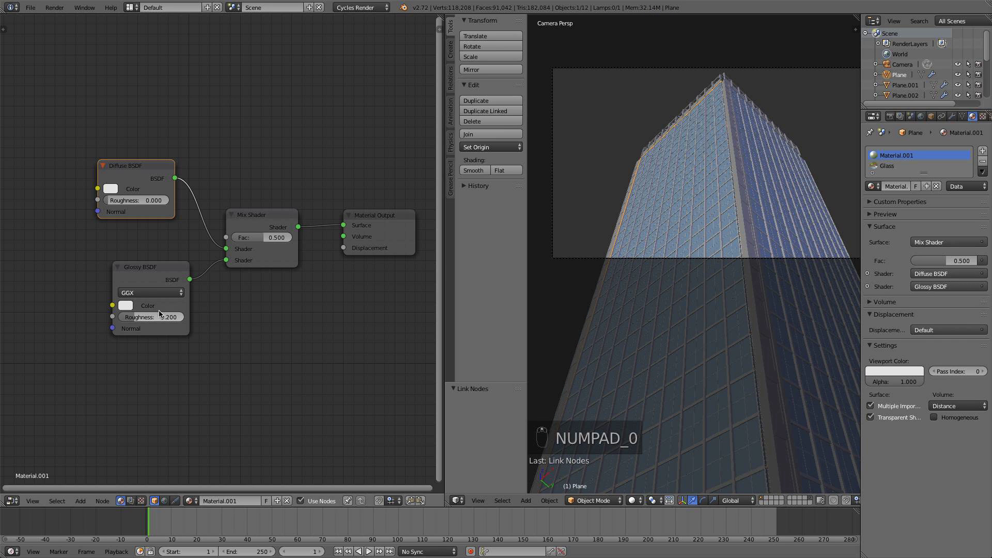
left_click(151, 316)
key("BackSpace")
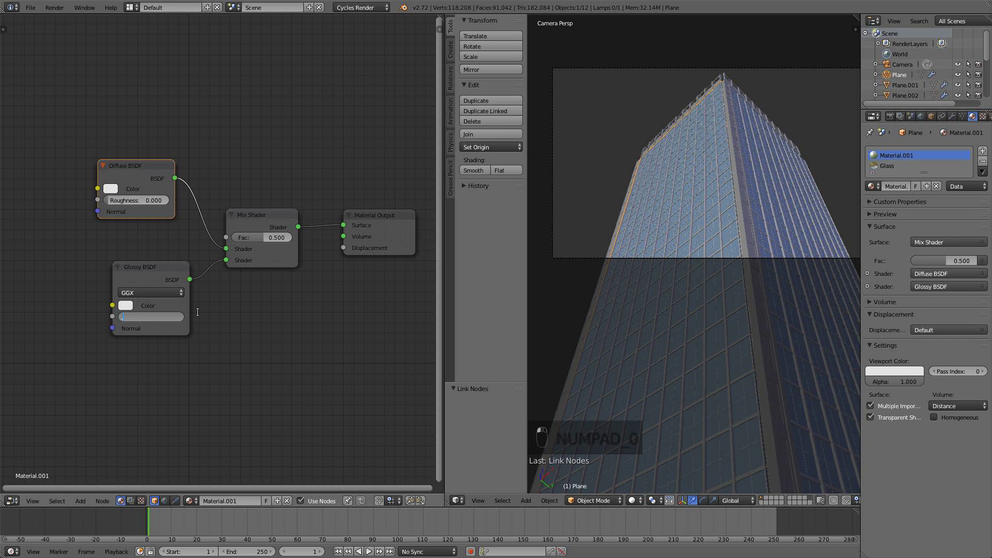
type("0.1")
key("Return")
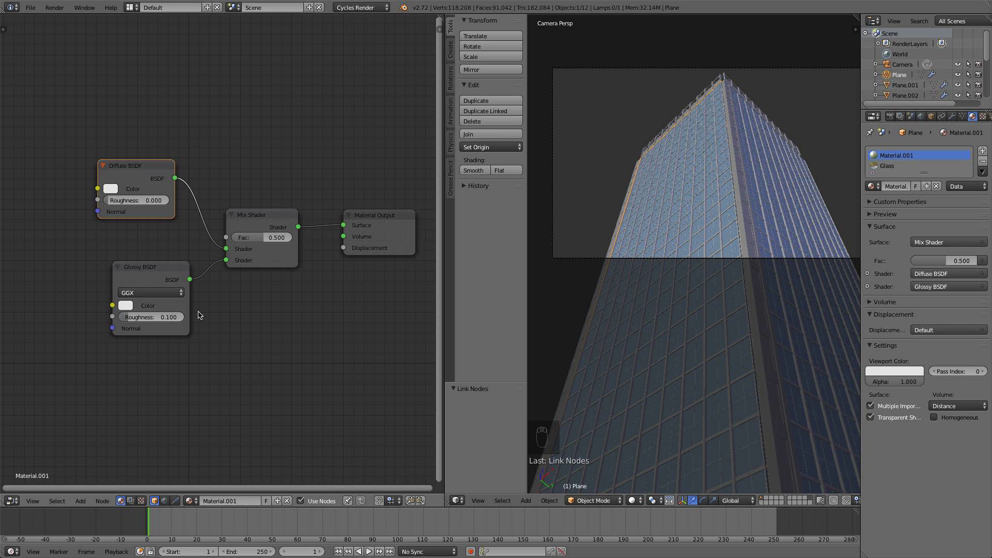
Change the Diffuse BSDF's color to a dark, desaturated blue-grey
left_click(110, 188)
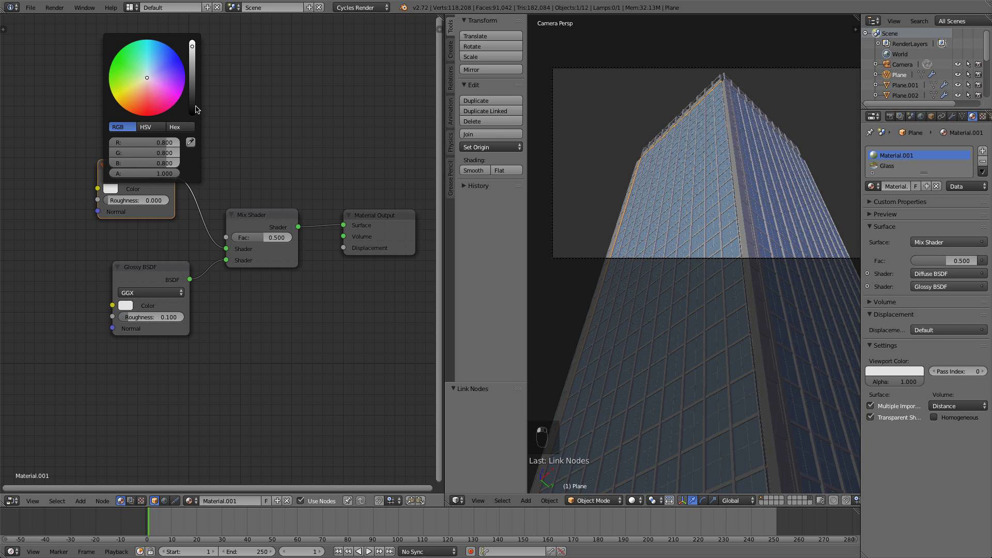
left_click(194, 76)
left_click_drag(132, 74, 155, 74)
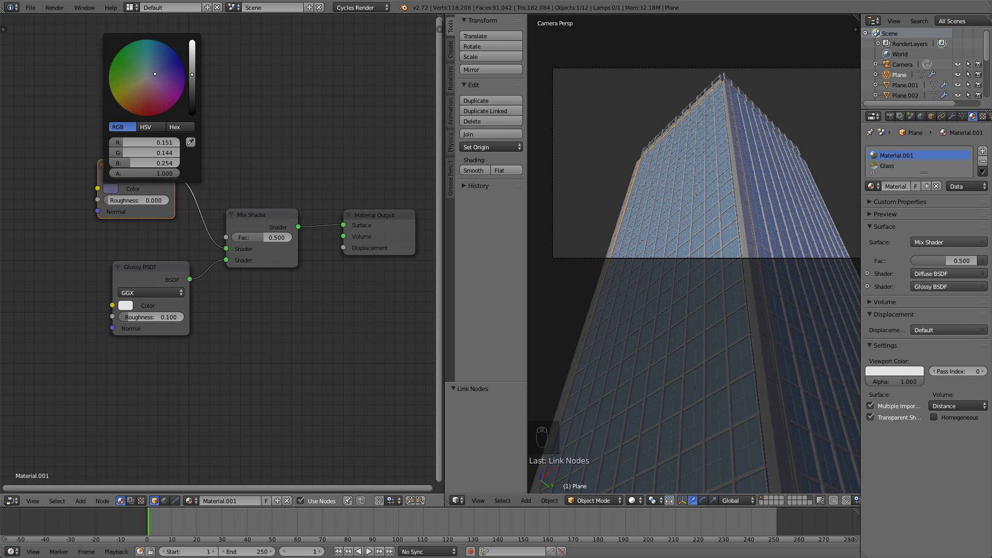
left_click(151, 72)
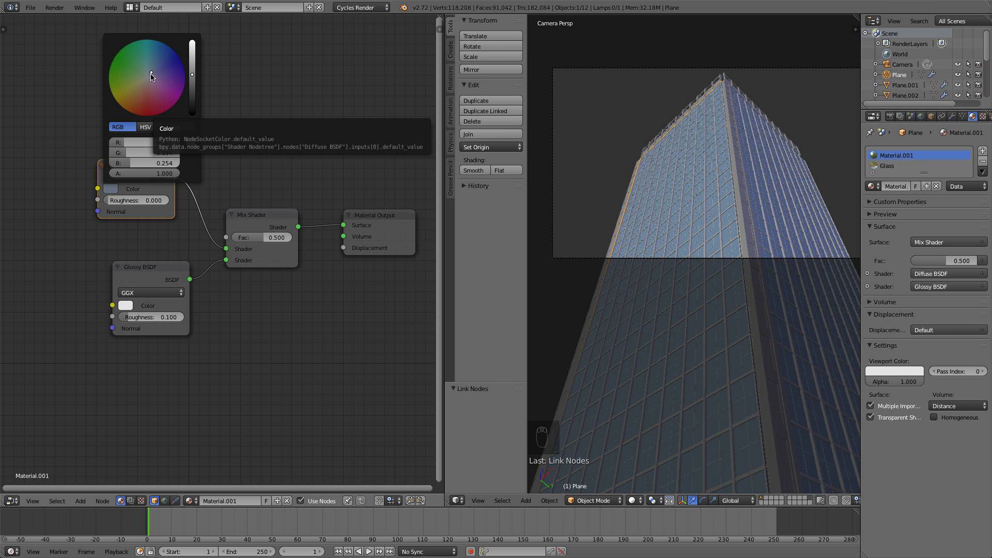
left_click(150, 75)
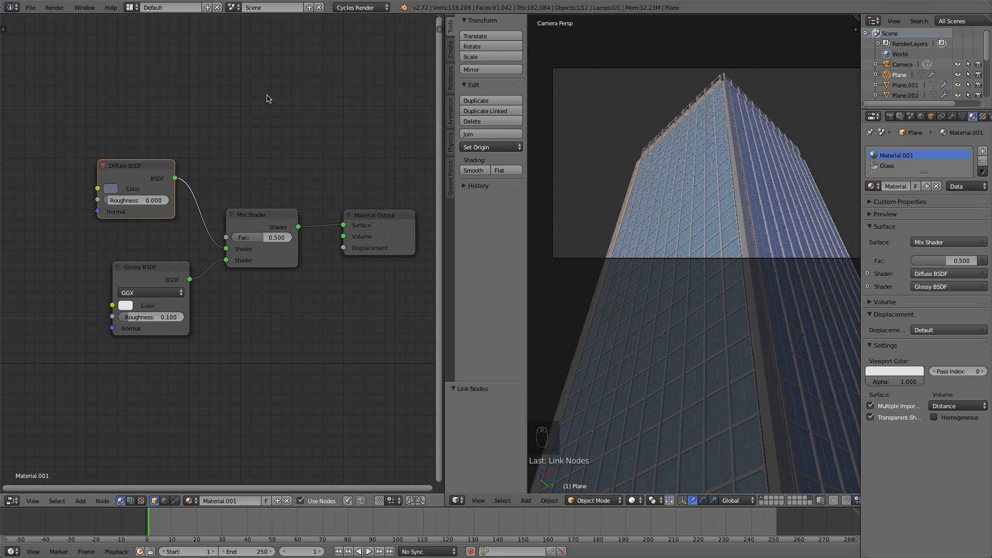
left_click(115, 188)
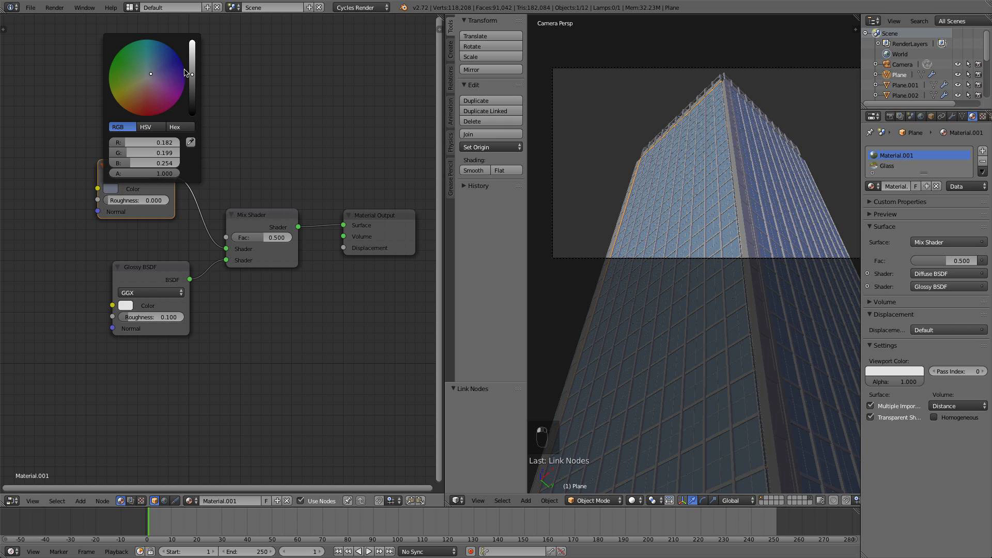
left_click(150, 74)
Preview the tower in rendered shading, set the mix factor to 0.2 and glossy roughness to 0.15, and return to solid shading
left_click(631, 500)
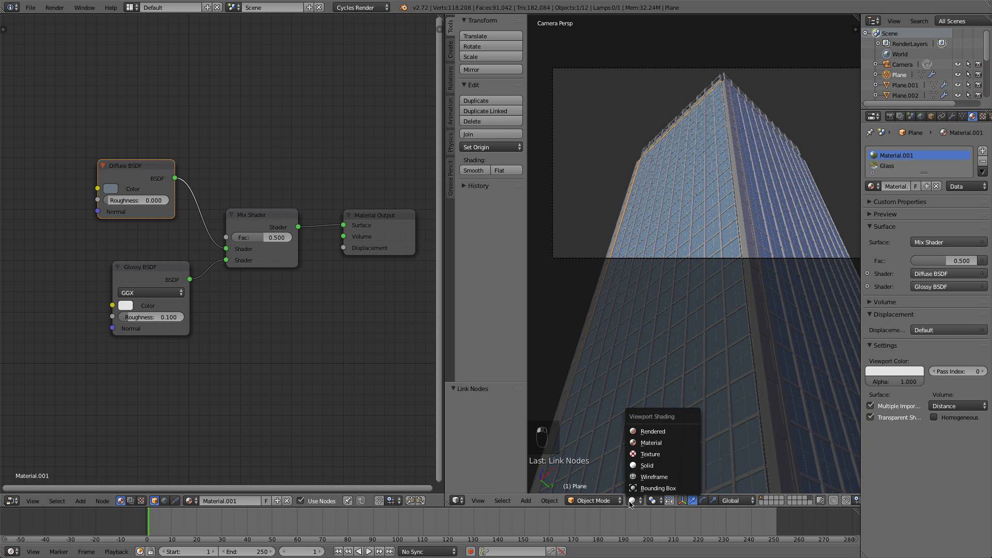
left_click(650, 431)
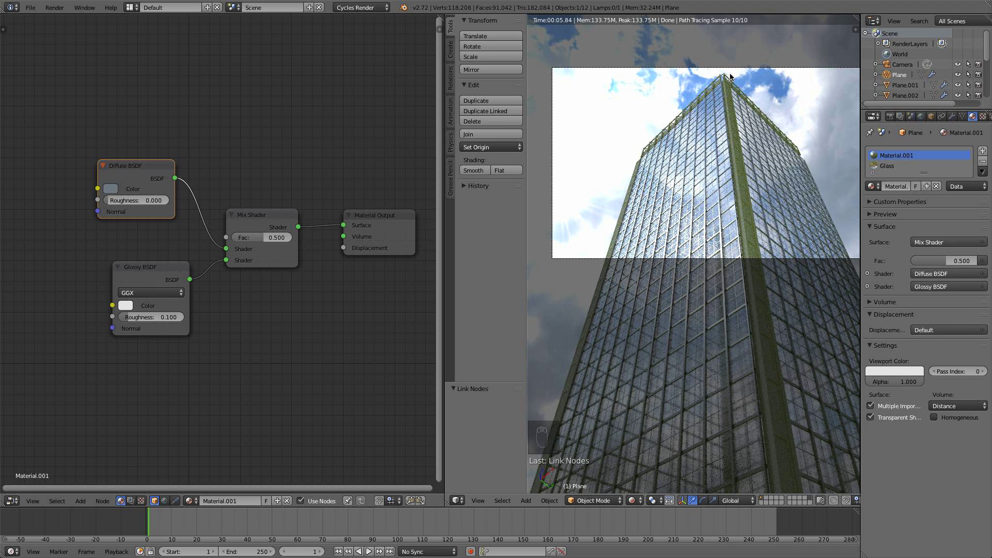
scroll(730, 222, "up", 4)
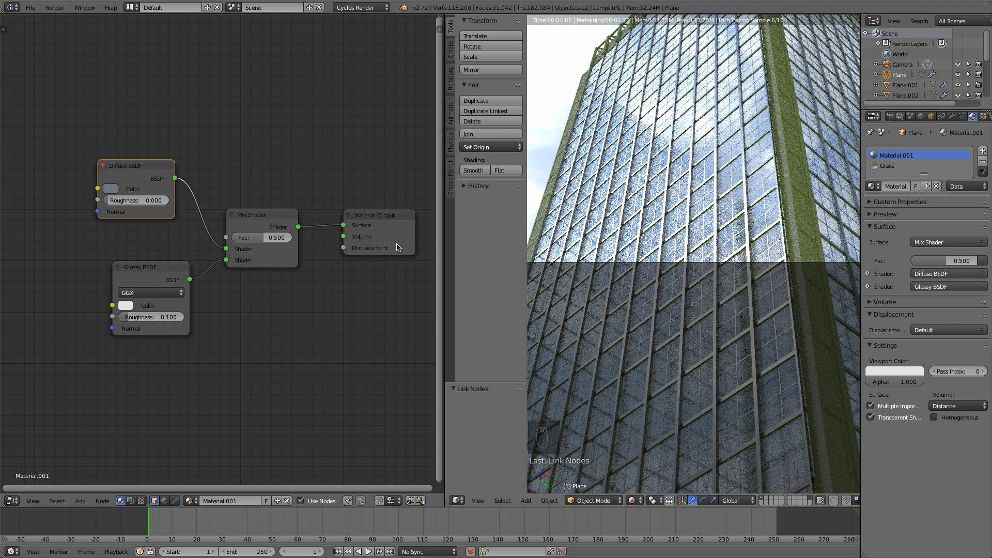
left_click_drag(288, 237, 270, 237)
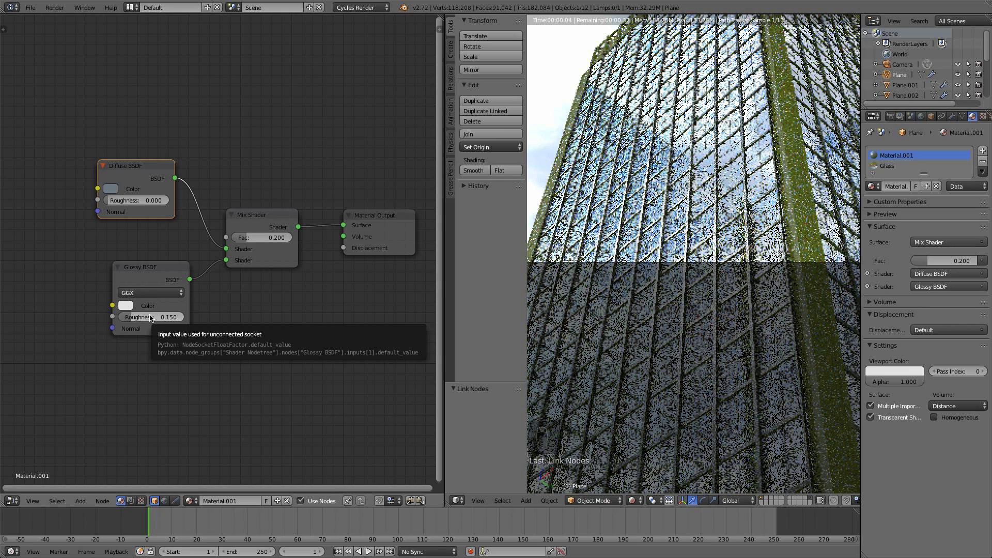
key("shift+z")
Enter Edit Mode on the corner column Plane.002 and select all linked geometry of its inset pane at the tower's base
right_click(788, 173)
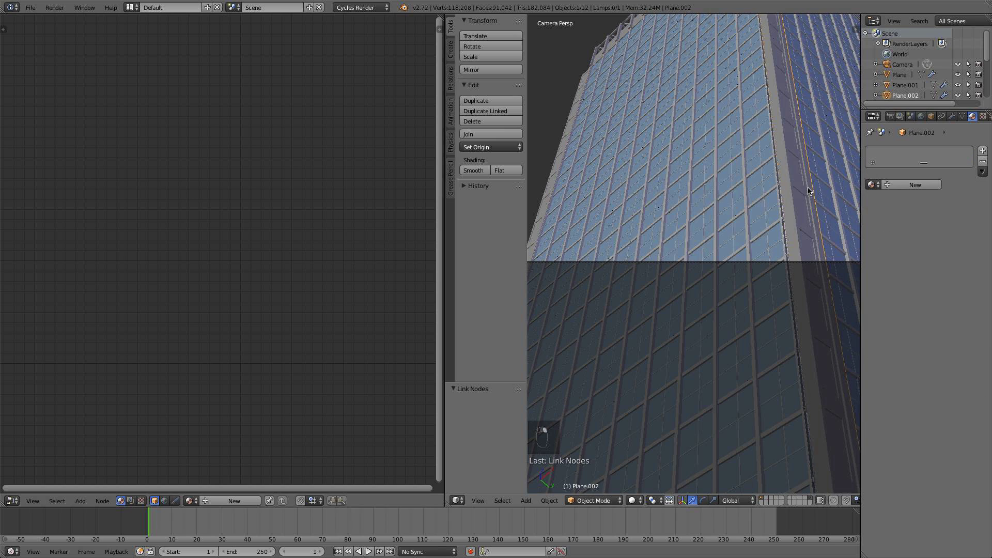
scroll(807, 187, "up", 2)
middle_click_drag(807, 187, 652, 209, "shift")
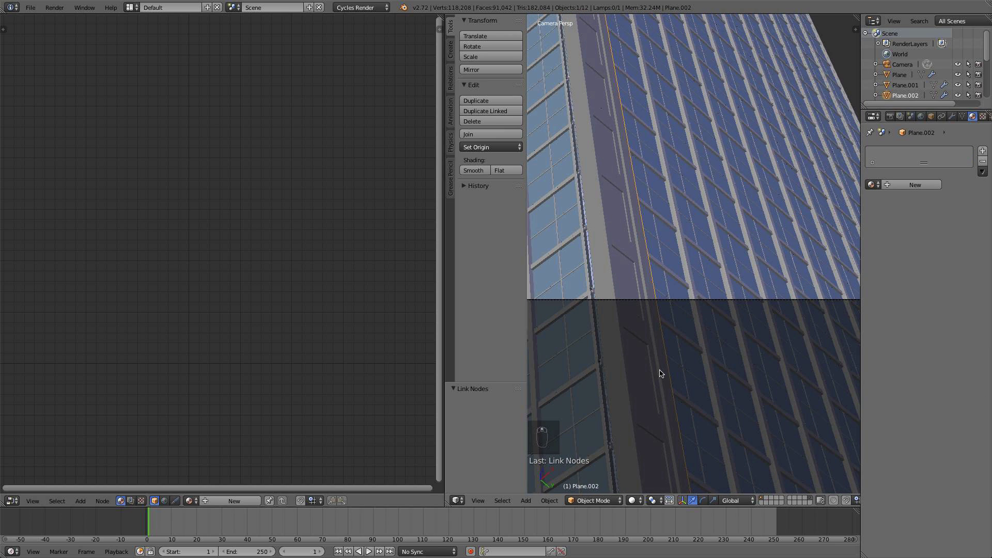
key("Tab")
scroll(688, 414, "down", 3)
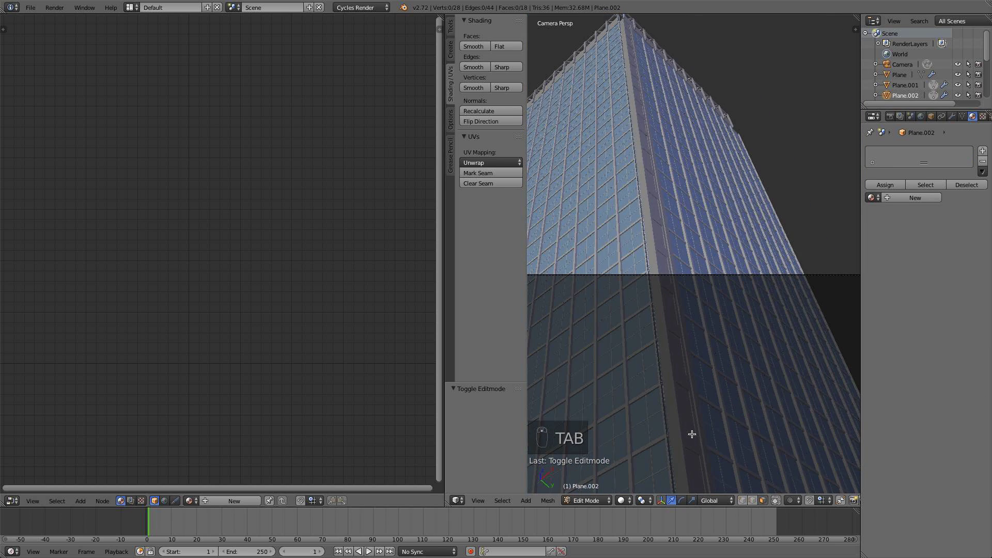
middle_click_drag(691, 434, 637, 206, "shift")
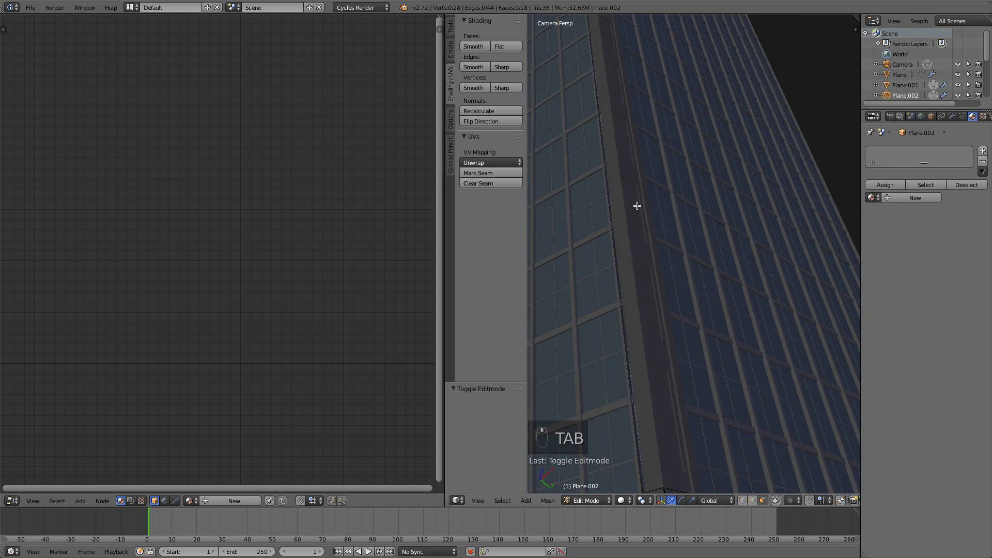
scroll(643, 222, "down", 3)
middle_click_drag(686, 361, 662, 268, "shift")
scroll(657, 295, "up", 3)
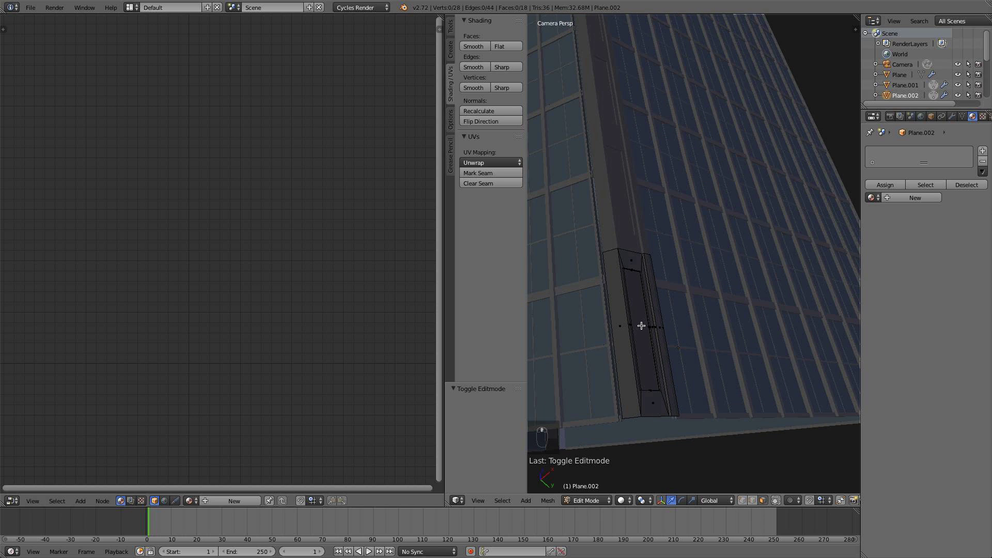
key("l")
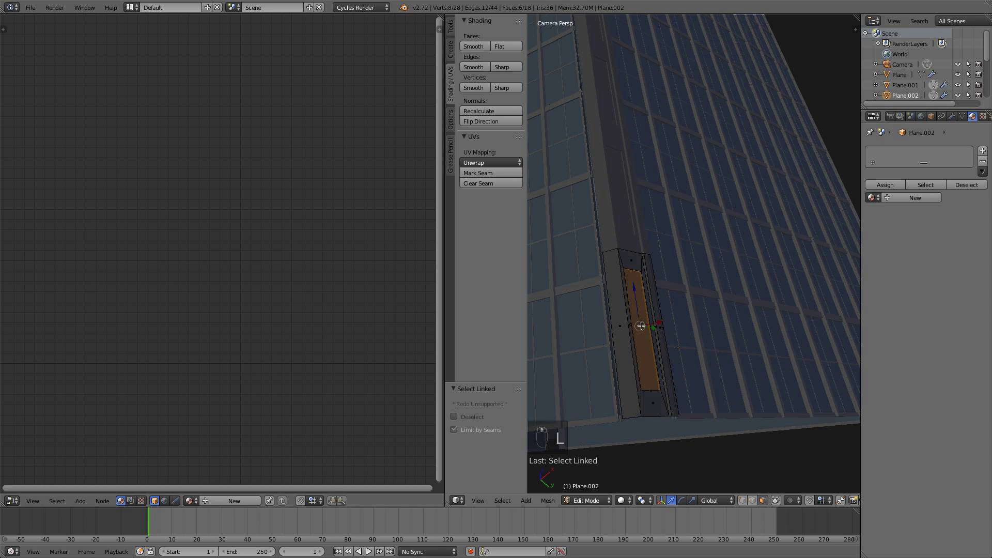
Give the column its first material slot, set it to the existing Glass material, and assign it to the selected inset pane
left_click(906, 201)
left_click(872, 197)
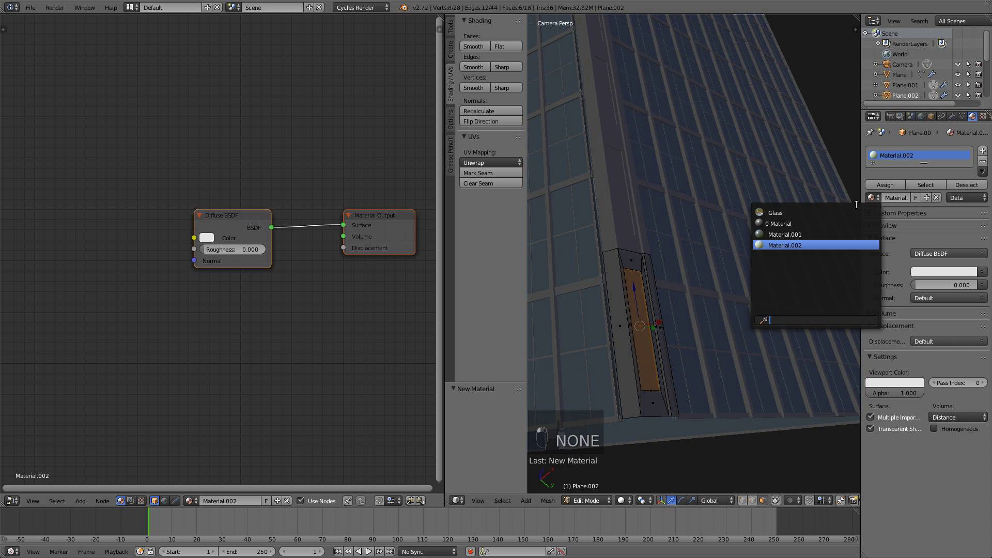
left_click(798, 213)
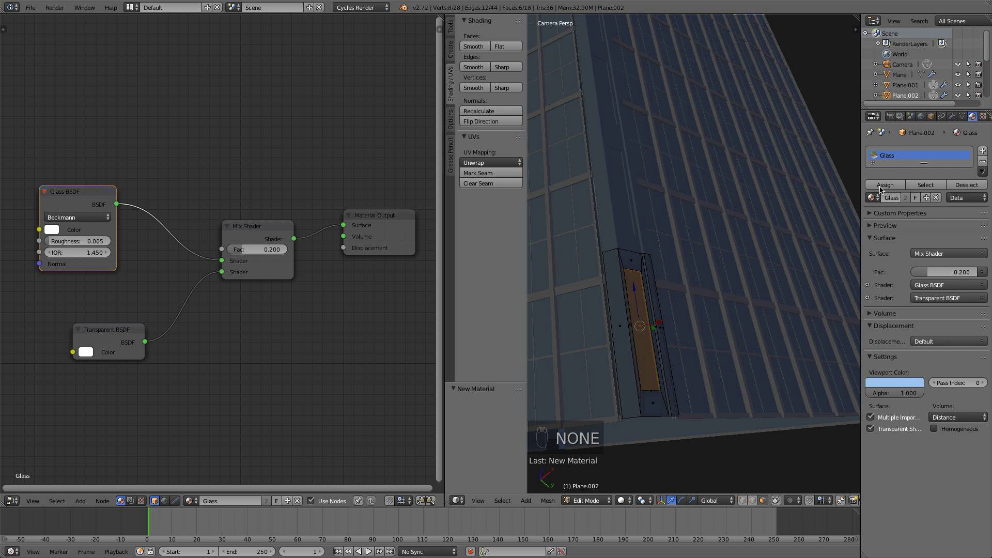
left_click(884, 185)
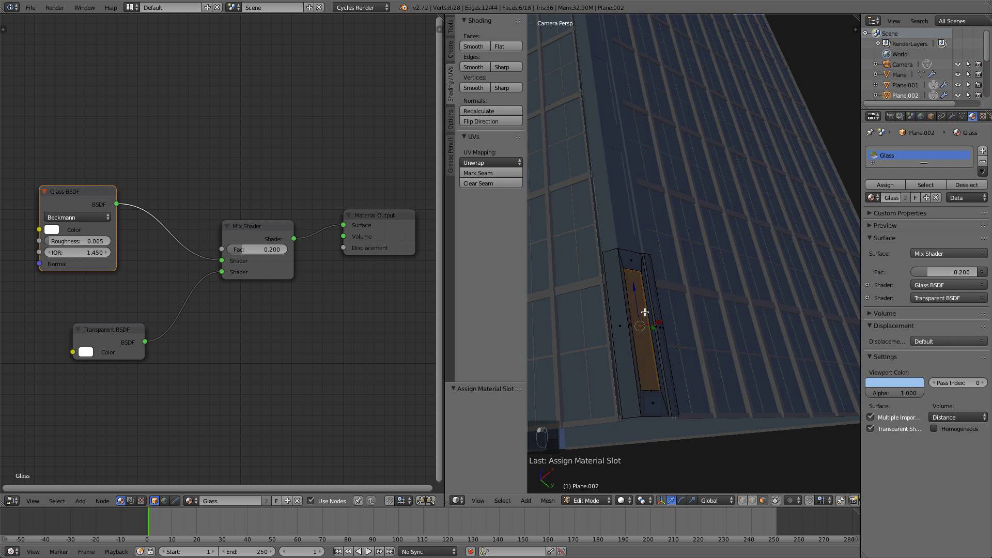
Invert the selection to the column faces around the pane and add a second material slot that uses an existing material
key("ctrl+i")
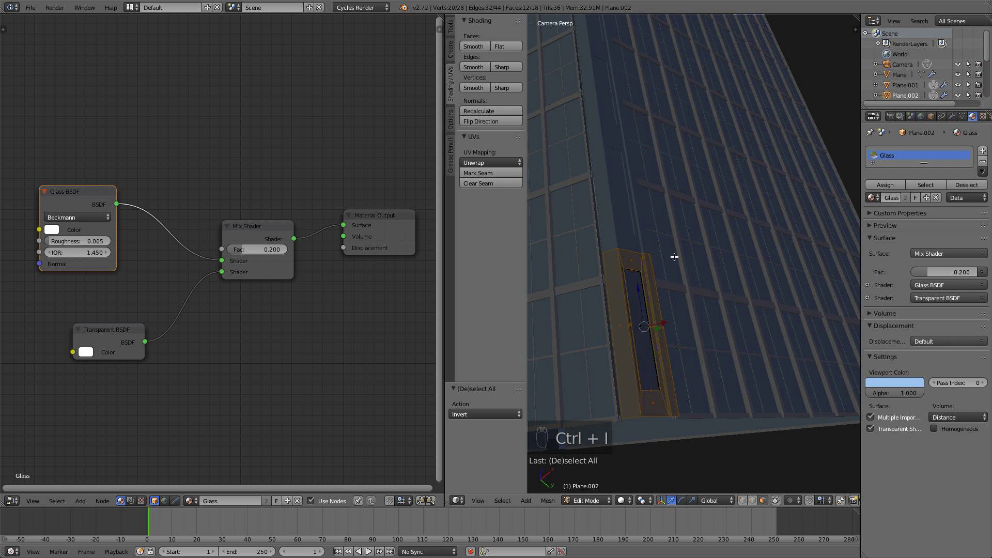
left_click(984, 151)
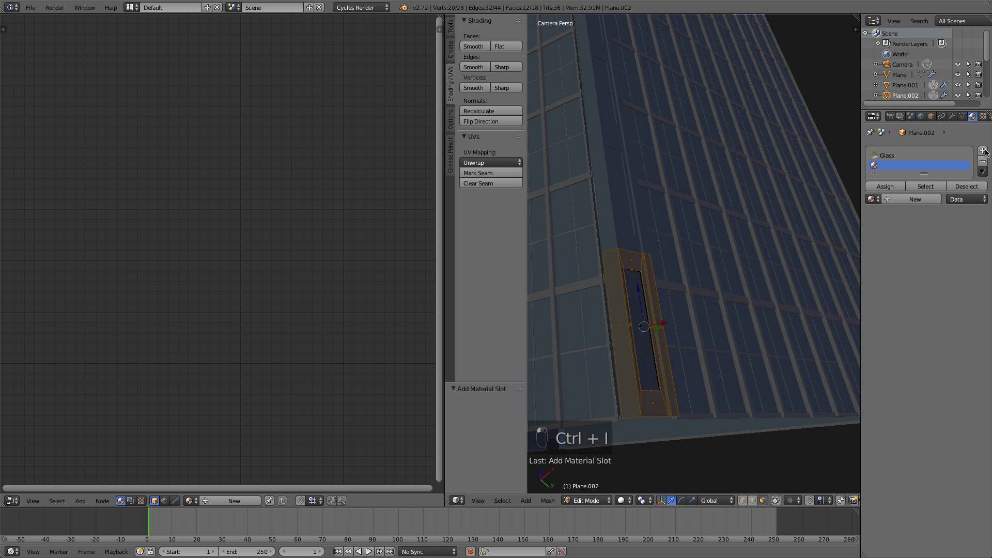
left_click(871, 199)
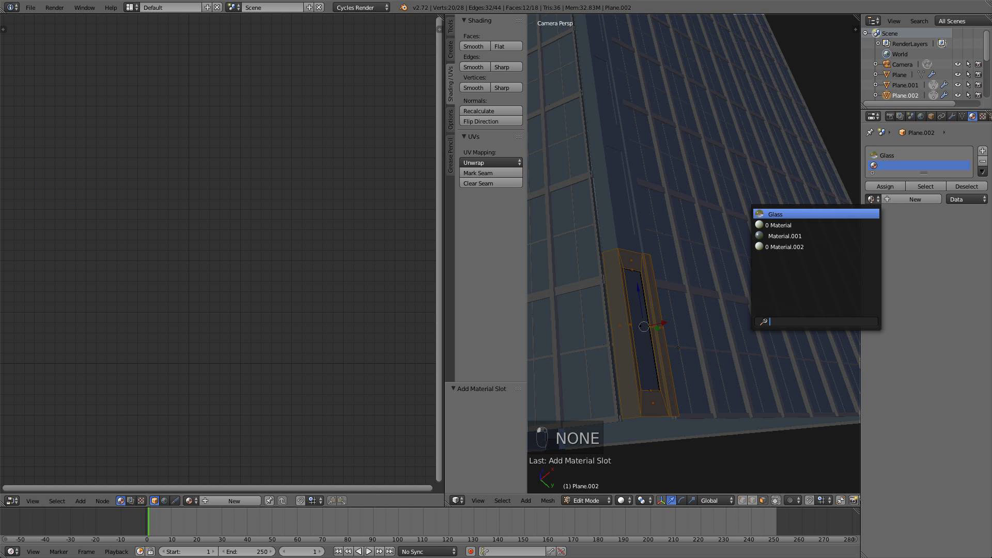
left_click(804, 224)
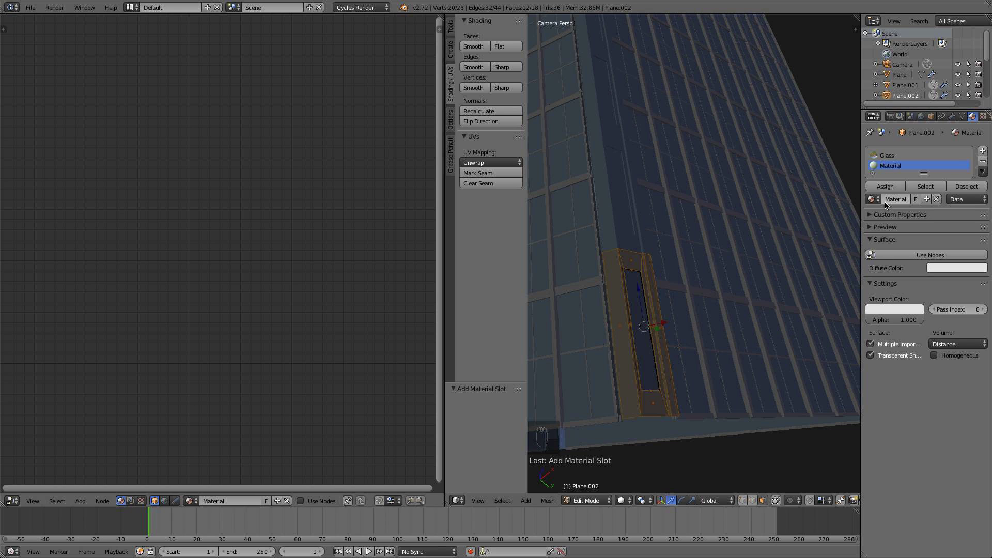
left_click(872, 199)
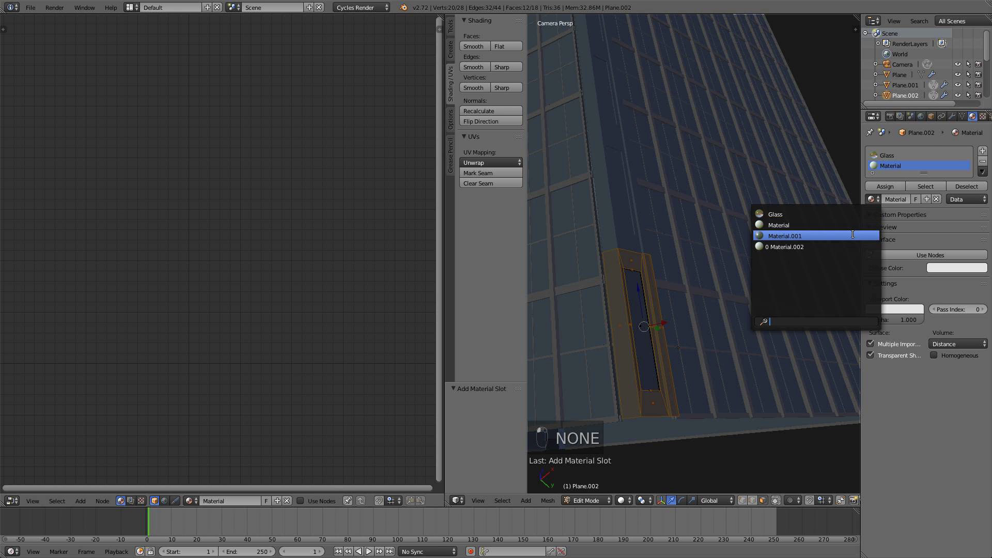
Put Material.001 in the corner panel's second material slot, assign it to the selected faces, and return to Object Mode
left_click(826, 235)
left_click(890, 187)
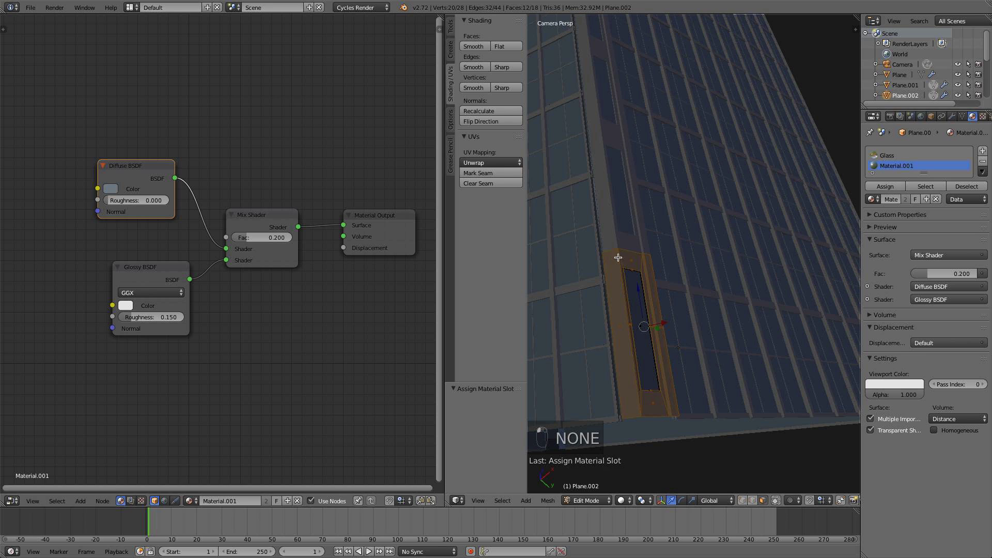
key("a")
key("Tab")
scroll(637, 310, "down", 5)
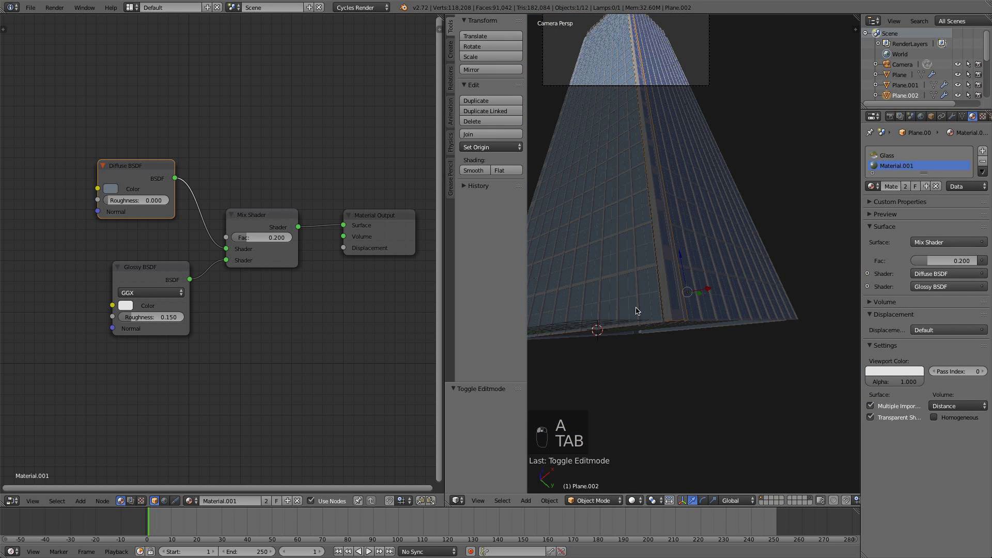
Set the viewport to Rendered shading and change the Diffuse BSDF colour of Material.001 to a lighter, bluer tone
left_click(632, 500)
left_click(657, 430)
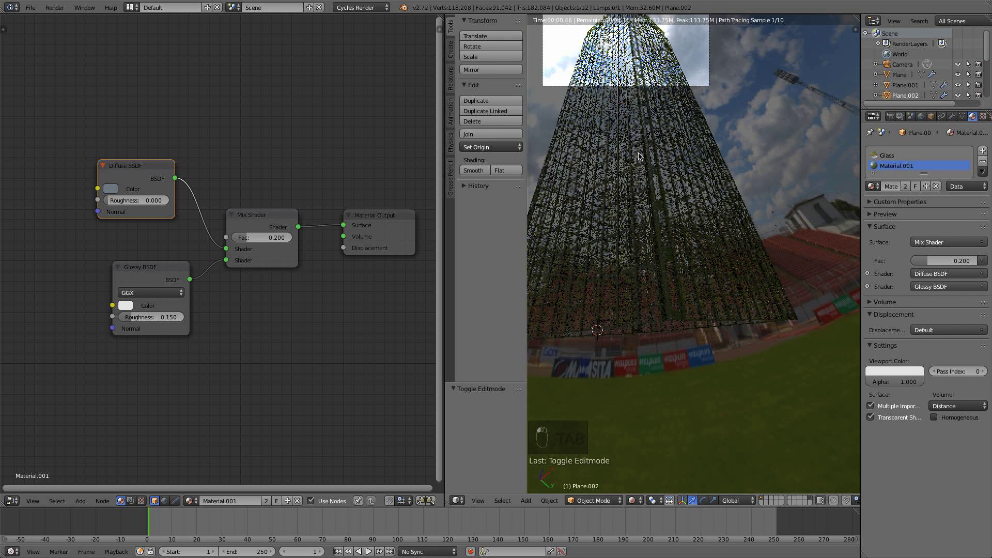
middle_click_drag(637, 146, 767, 294)
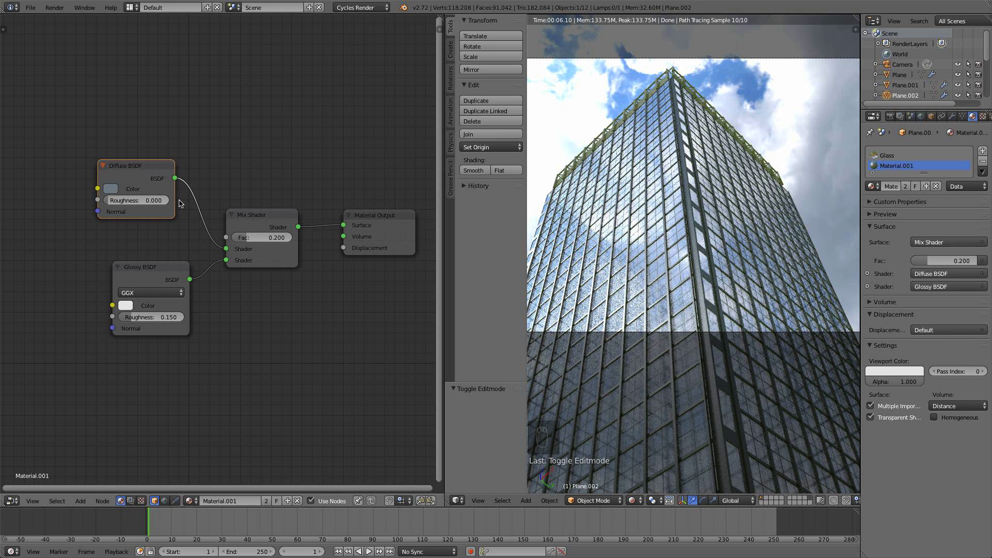
left_click(110, 188)
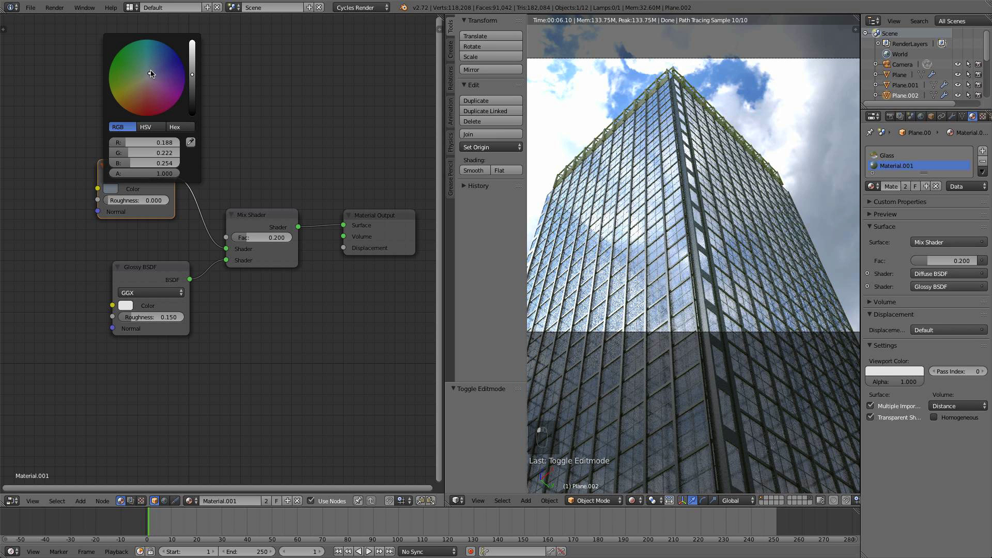
left_click_drag(151, 74, 192, 70)
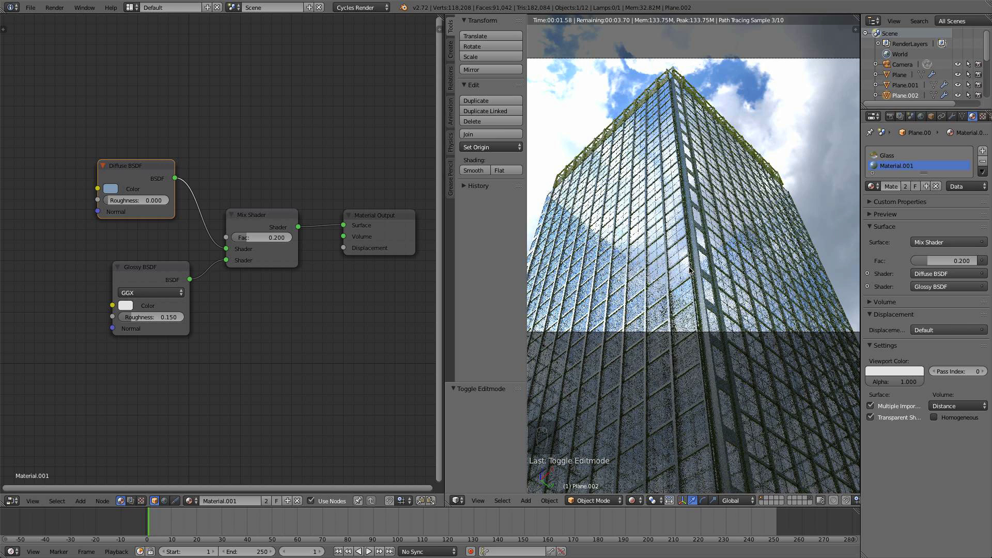
Return to Solid shading and apply the existing Material.001 to the railing along the building's roof edge
left_click(634, 500)
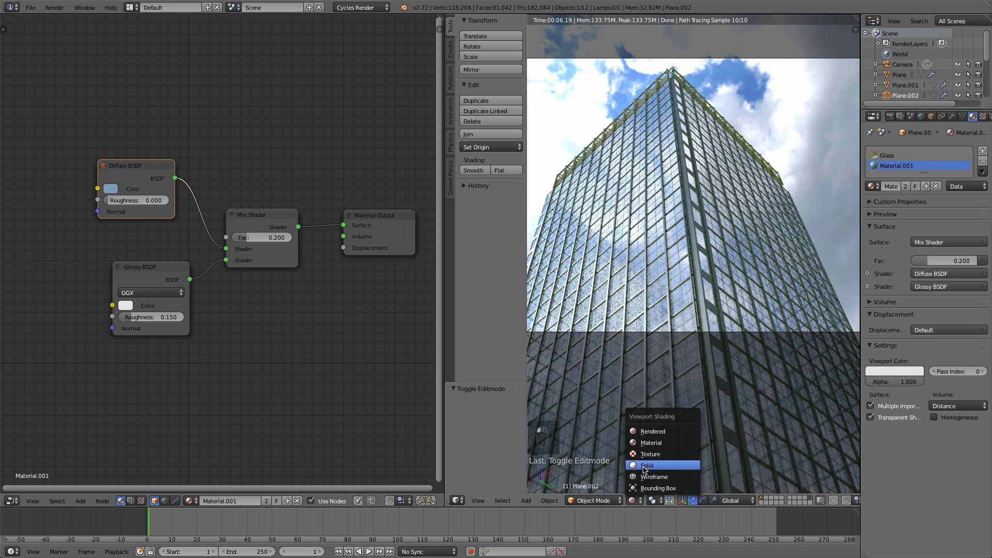
left_click(645, 465)
right_click(679, 79)
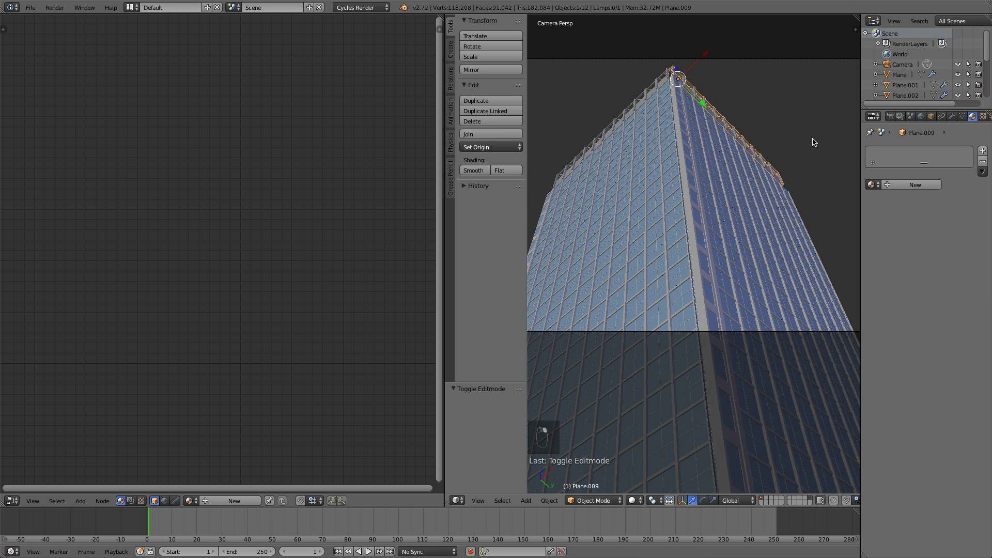
left_click(914, 185)
left_click(873, 185)
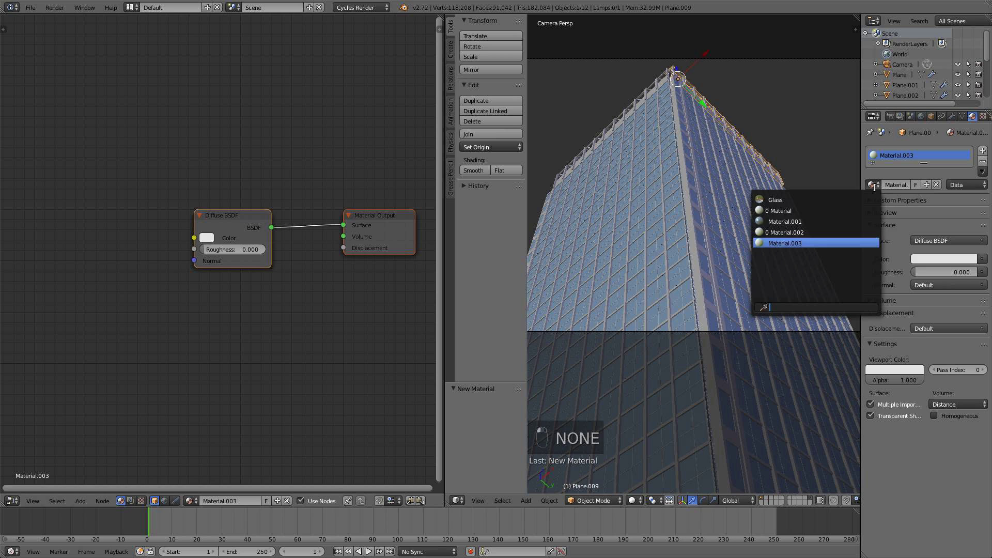
left_click(785, 221)
right_click(650, 78)
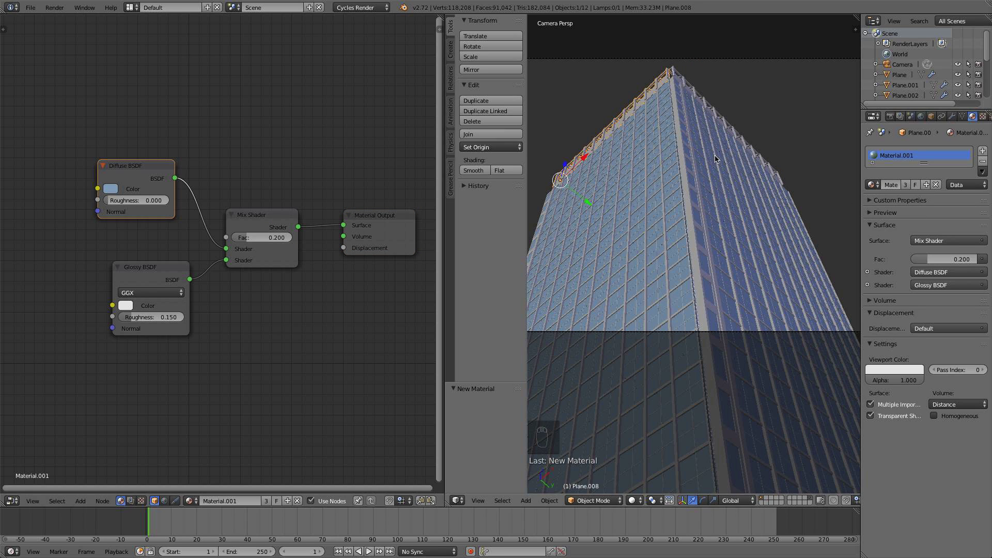
Preview the building and its roof railings in Rendered shading, and switch back to Solid
left_click(632, 500)
left_click(641, 438)
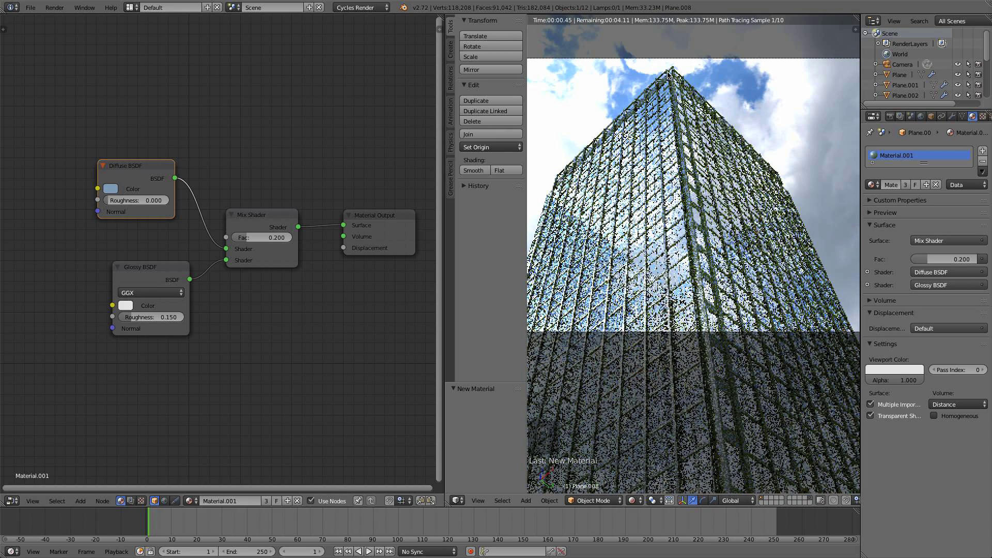
scroll(707, 268, "down", 3)
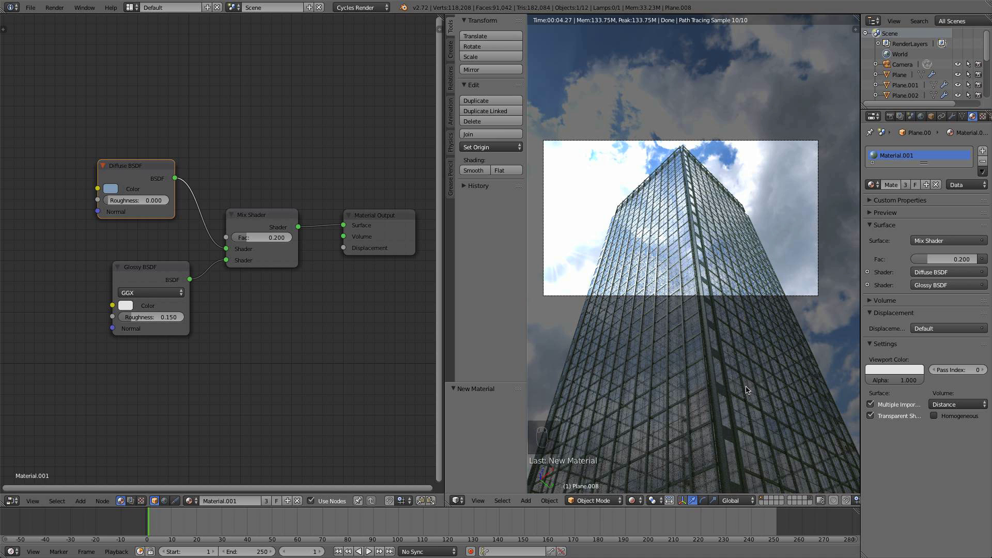
left_click(633, 501)
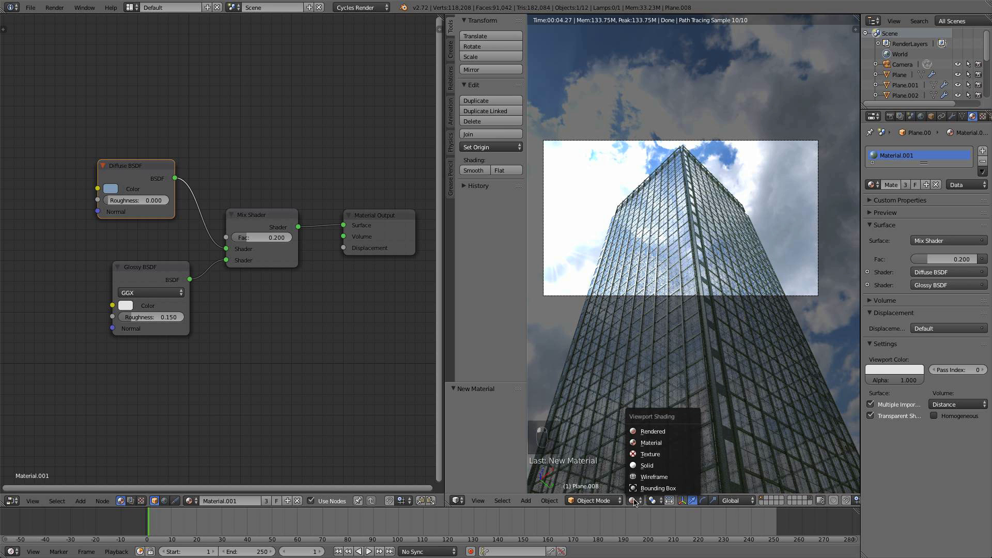
left_click(643, 465)
In the front view, select the camera and raise it 0.96 along the Z axis
mouse_move(675, 322)
middle_mouse_down()
mouse_move(692, 380)
mouse_move(711, 306)
mouse_move(667, 281)
mouse_move(644, 290)
middle_mouse_up()
key("KP_1")
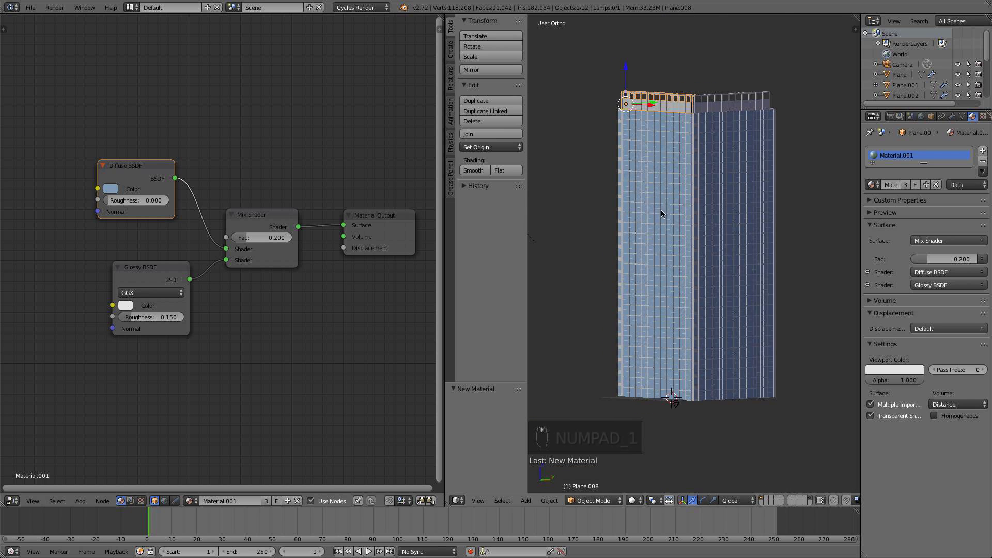
middle_click_drag(683, 250, 699, 217)
key("KP_1")
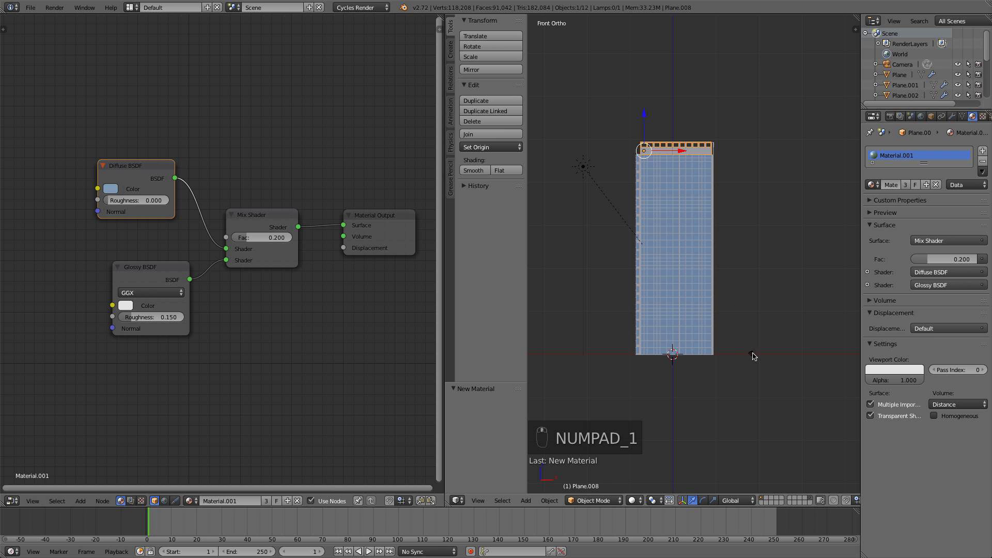
right_click(753, 356)
left_click_drag(757, 321, 752, 315)
scroll(679, 269, "up", 2)
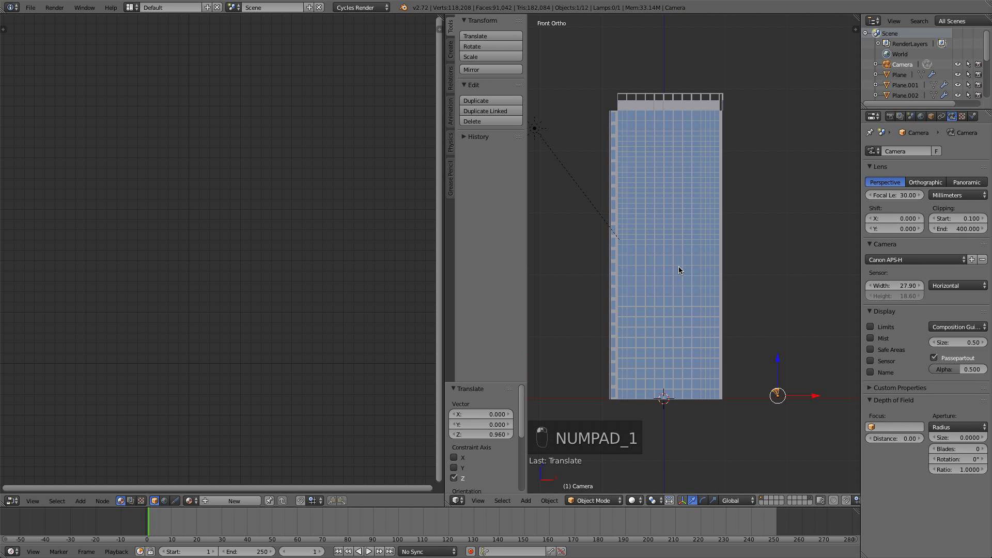
key("a")
middle_click_drag(669, 222, 562, 279)
scroll(667, 206, "up", 3)
middle_click_drag(678, 186, 693, 359)
scroll(701, 185, "up", 1)
key("KP_1")
scroll(725, 421, "down", 2)
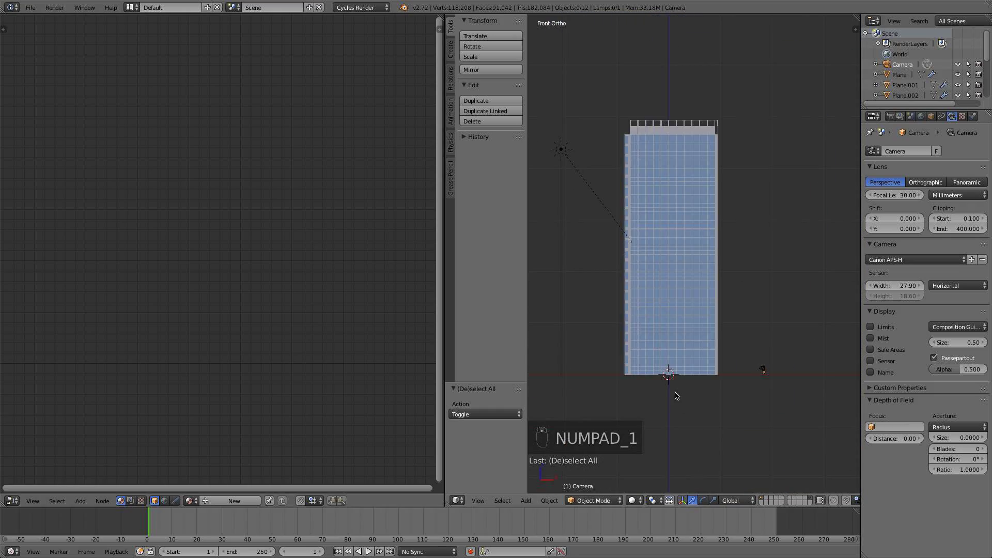
key("shift+a")
mouse_move(677, 393)
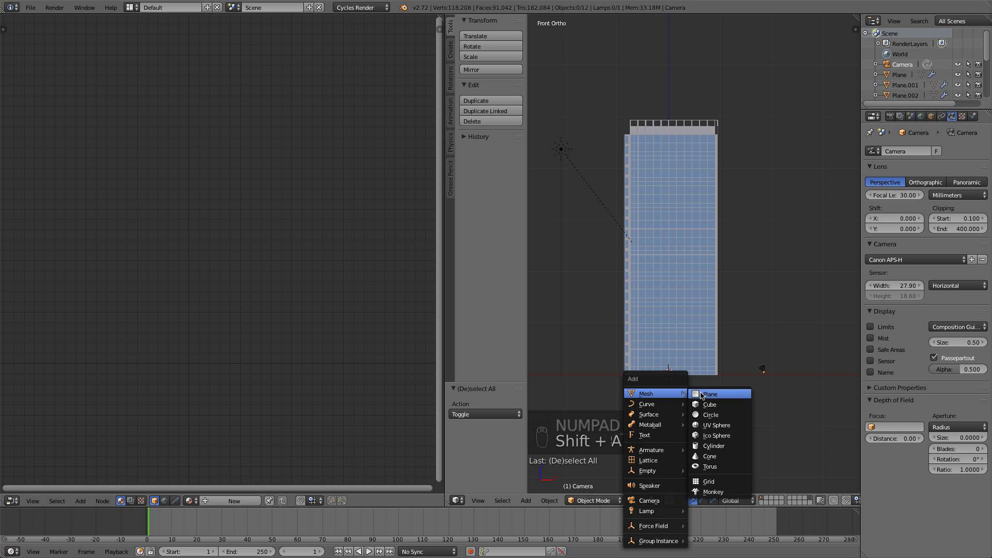
key("Escape")
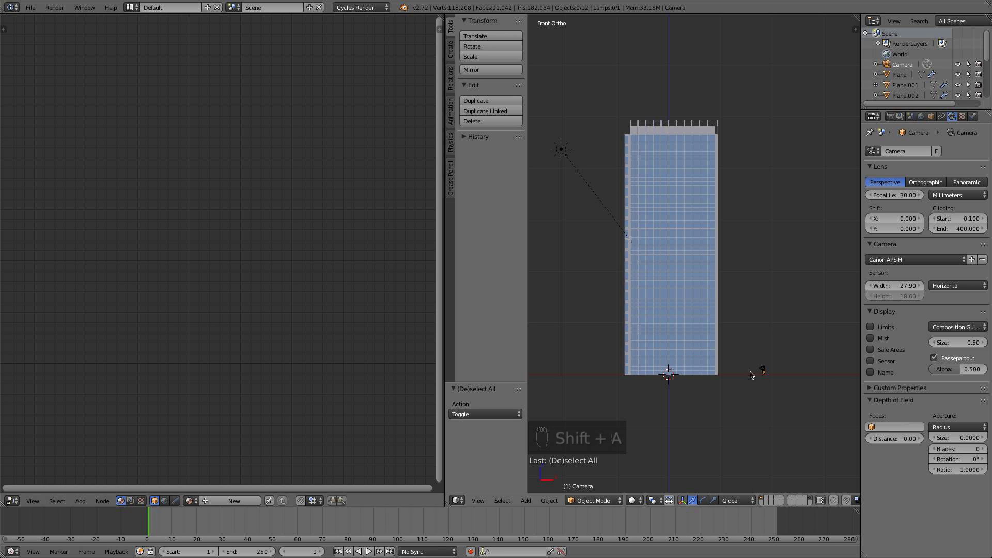
Box-select the camera and the building's wall objects, move them up 0.3 along Z, and clear the selection
key("b")
left_click_drag(790, 391, 646, 309)
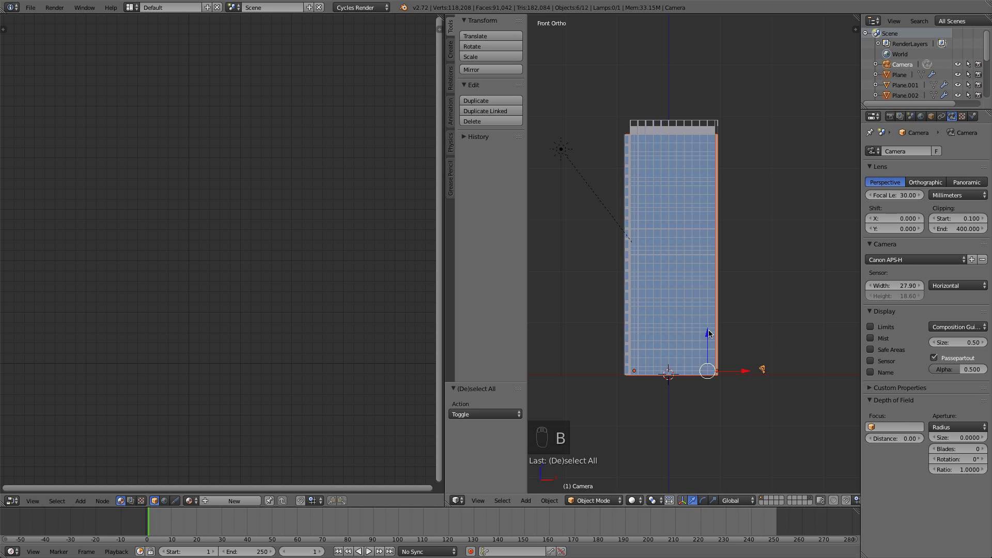
key("b")
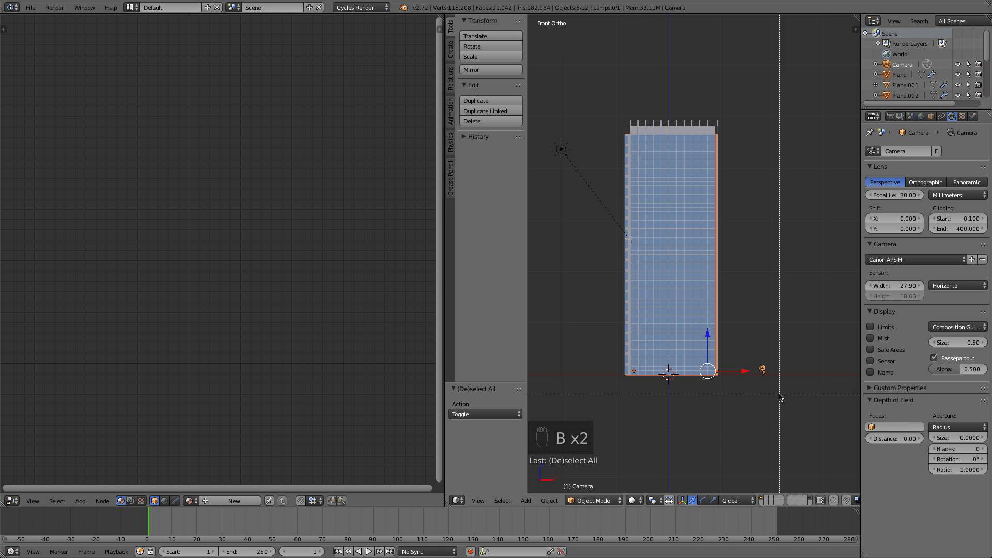
left_click_drag(779, 396, 681, 330)
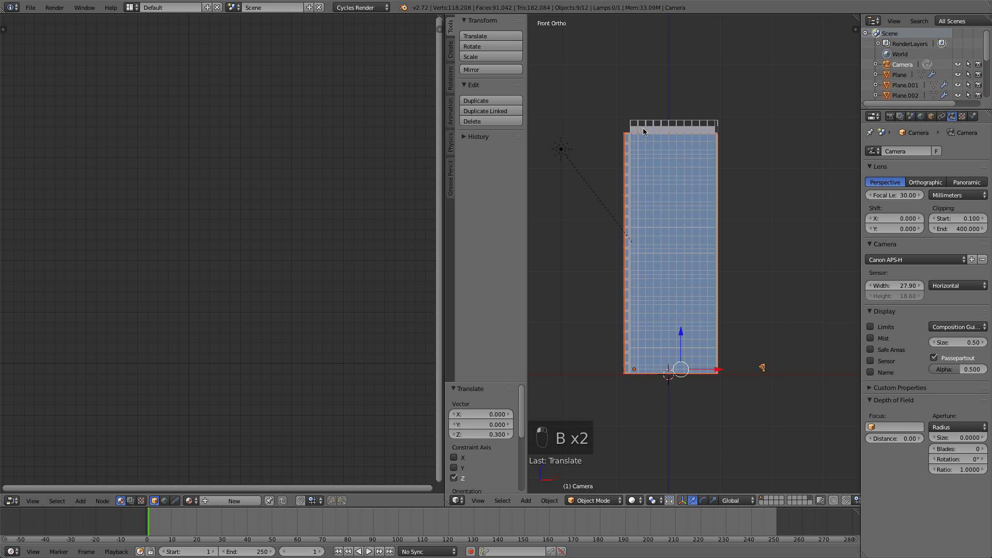
scroll(665, 110, "up", 1)
middle_click_drag(671, 109, 657, 217, "shift")
key("a")
Add a mesh plane at the building's base in the front view and scale it up by about 34.57
scroll(657, 220, "down", 2)
middle_click_drag(700, 279, 683, 271)
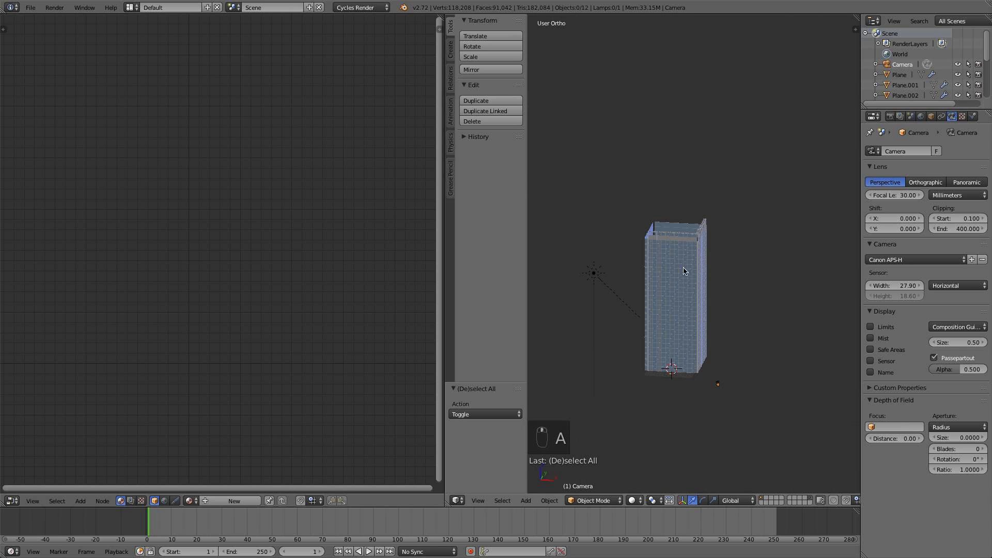
key("KP_1")
scroll(674, 283, "up", 3)
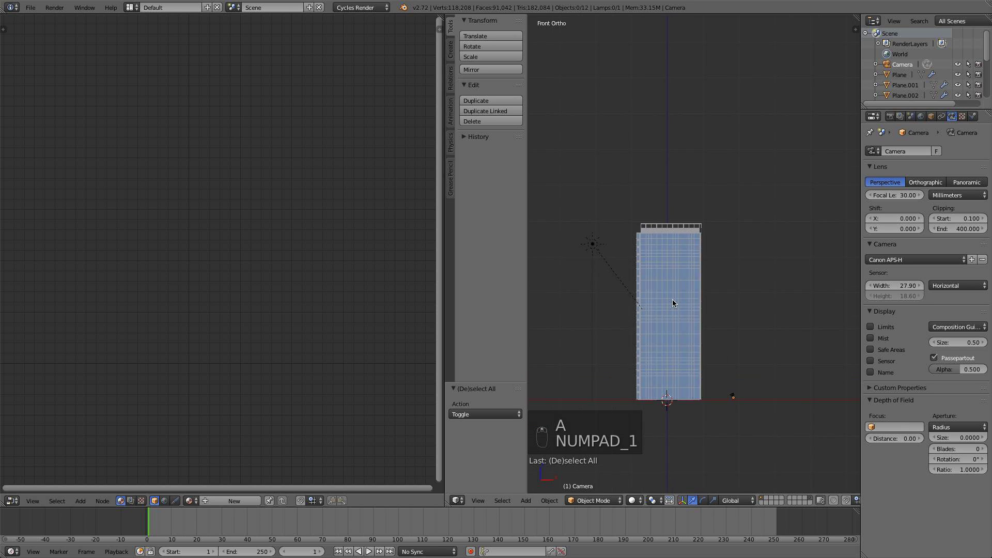
middle_click_drag(663, 275, 648, 227, "shift")
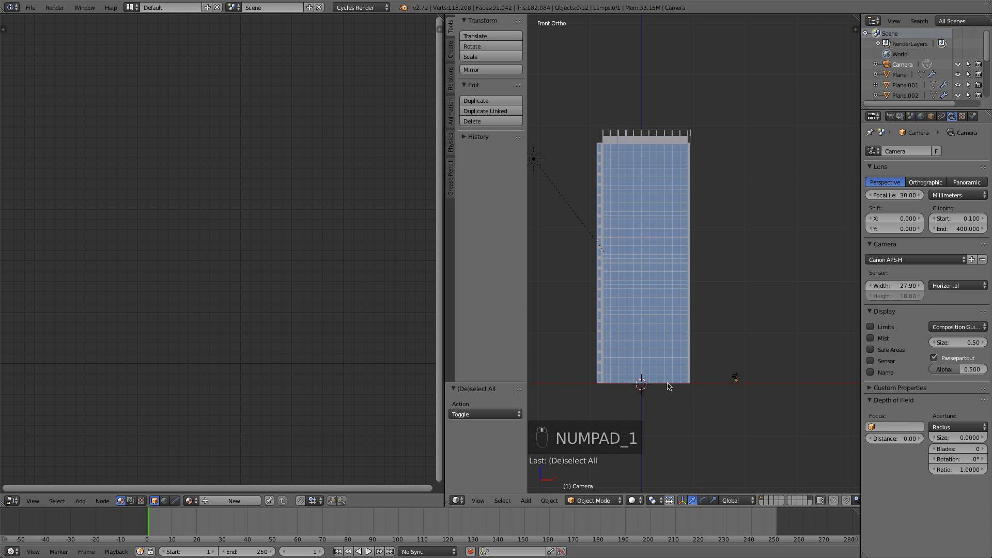
key("shift+a")
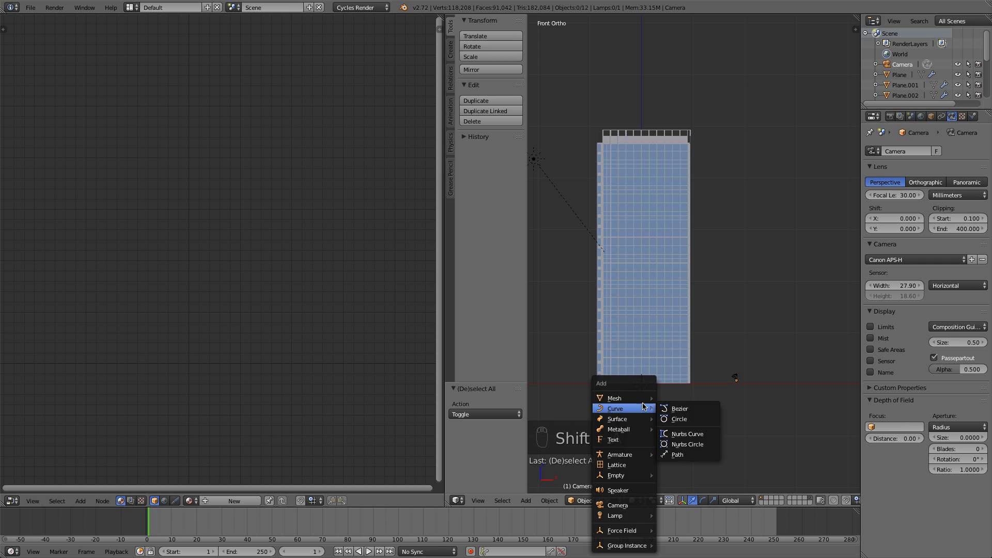
mouse_move(630, 404)
left_click(712, 401)
key("s")
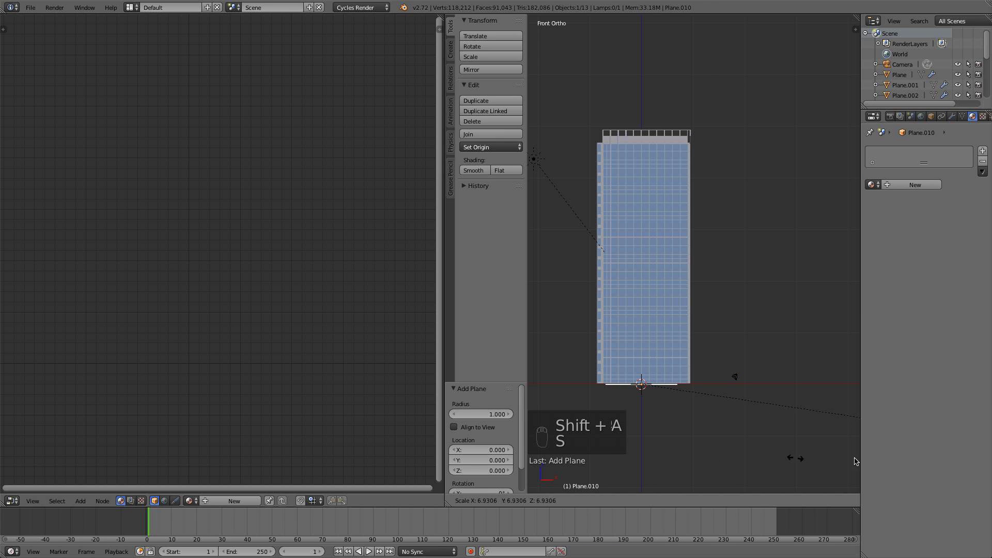
left_click(727, 360)
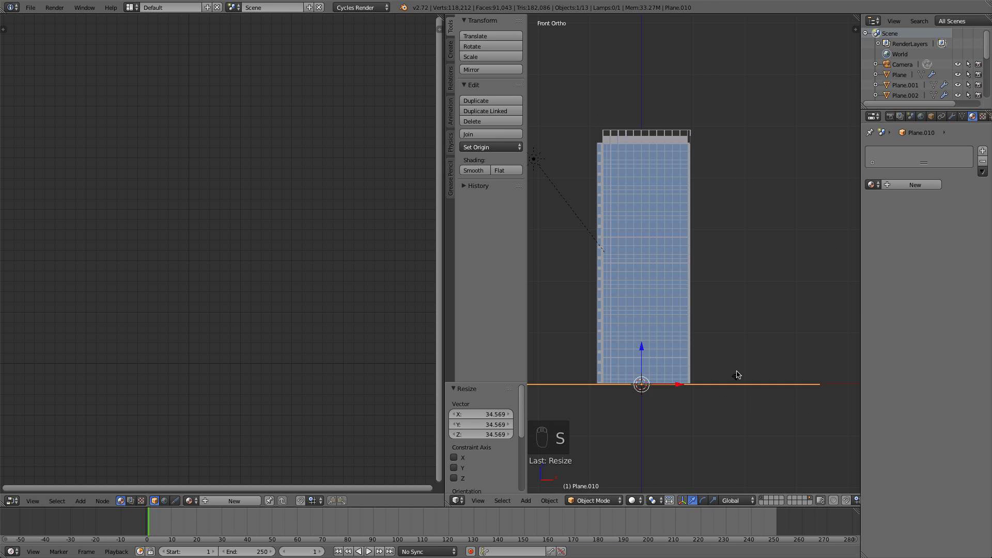
Enlarge the ground plane further by a factor of about 1.575
scroll(730, 364, "down", 4)
middle_click_drag(733, 380, 754, 424)
key("s")
left_click(532, 441)
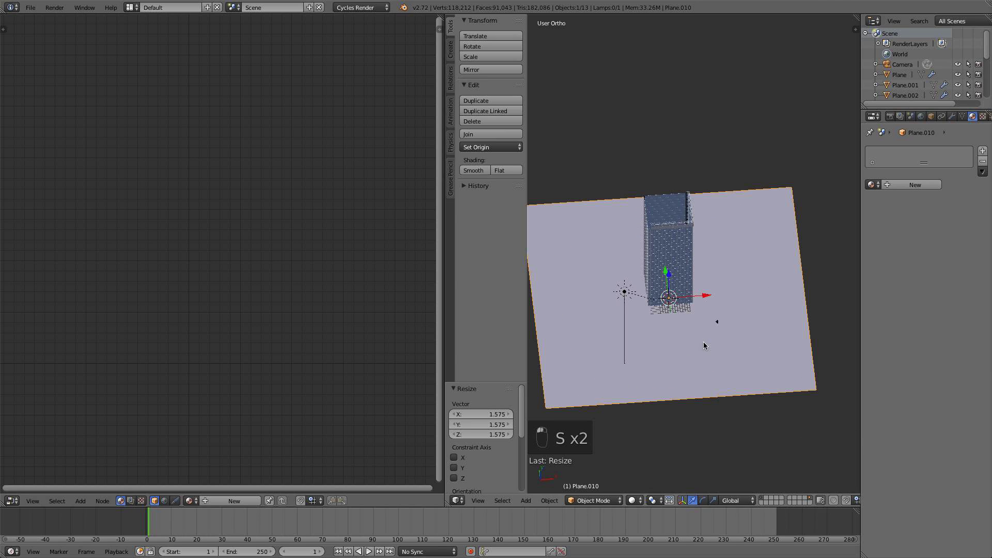
Create a new material for the ground plane and set its diffuse colour to dark grey, RGB 0.031
left_click(915, 184)
left_click(942, 261)
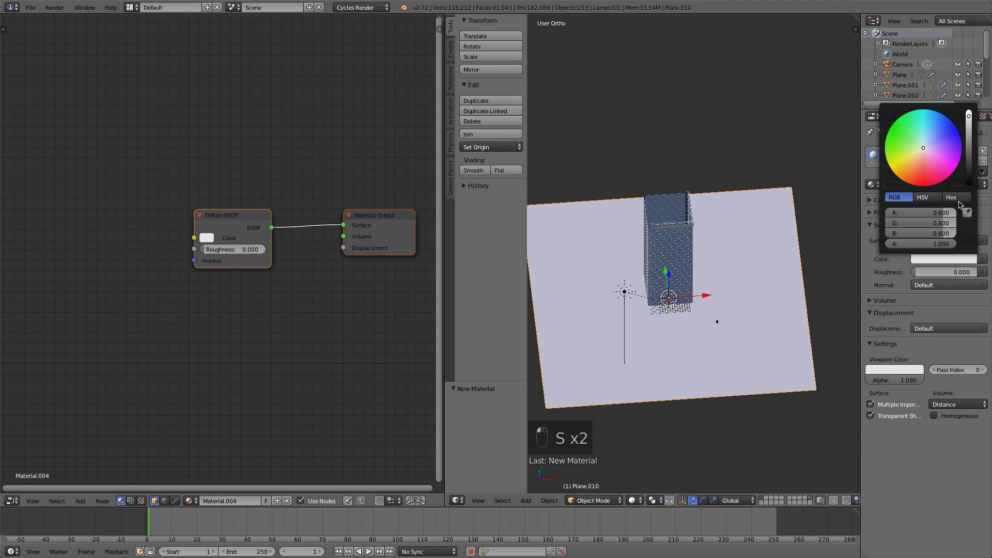
left_click(970, 168)
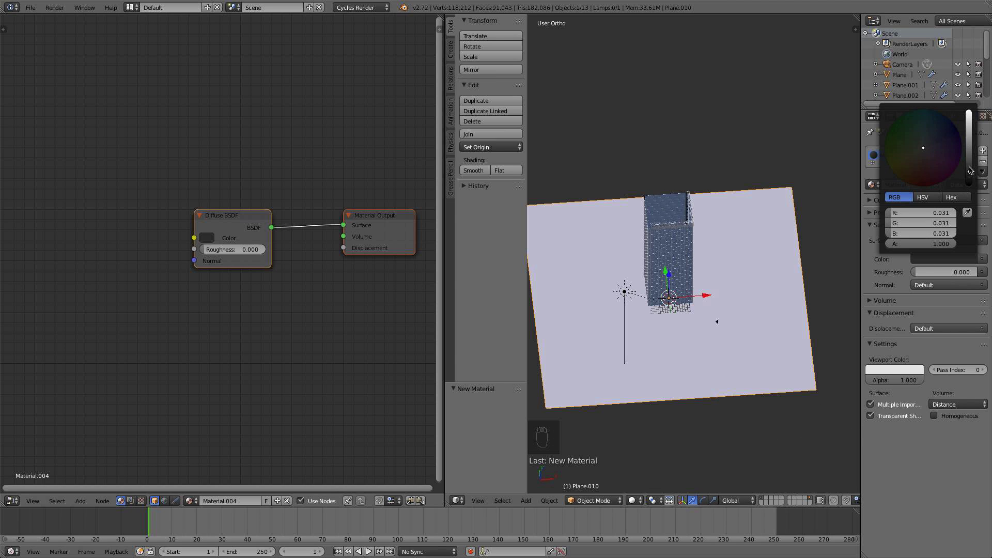
Preview the tower through the camera in rendered shading, then return the viewport to solid shading
scroll(718, 335, "up", 4)
middle_click_drag(687, 328, 755, 317)
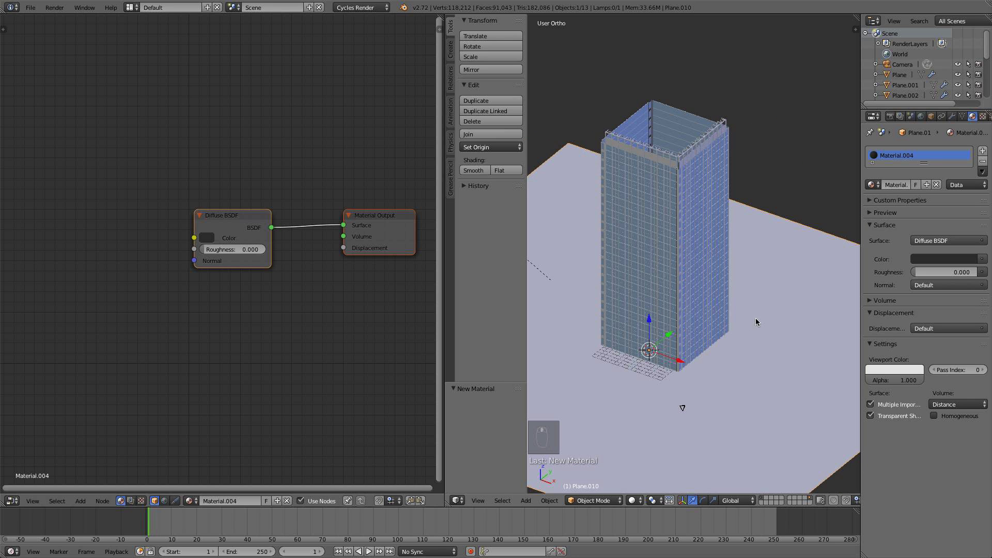
key("KP_0")
left_click(631, 500)
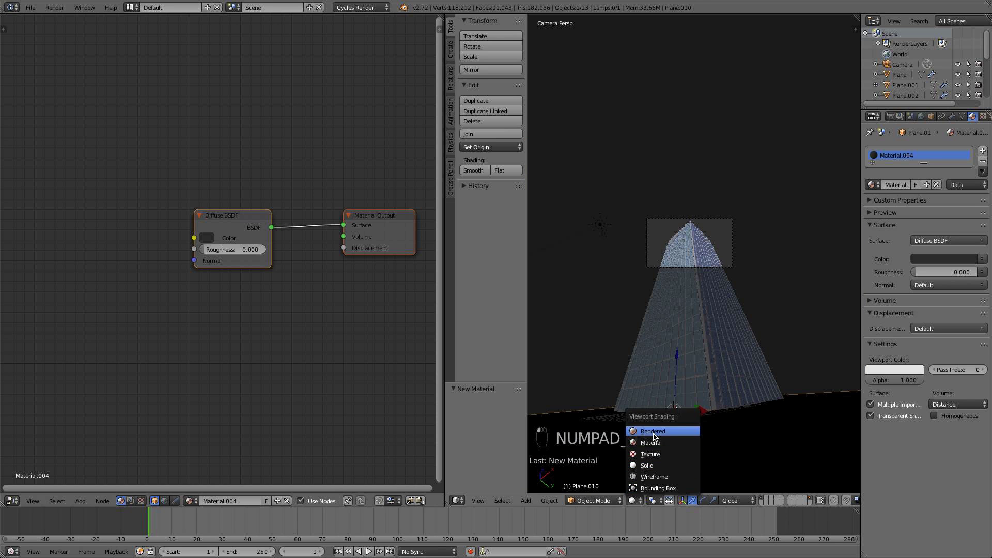
left_click(652, 432)
scroll(680, 334, "up", 5)
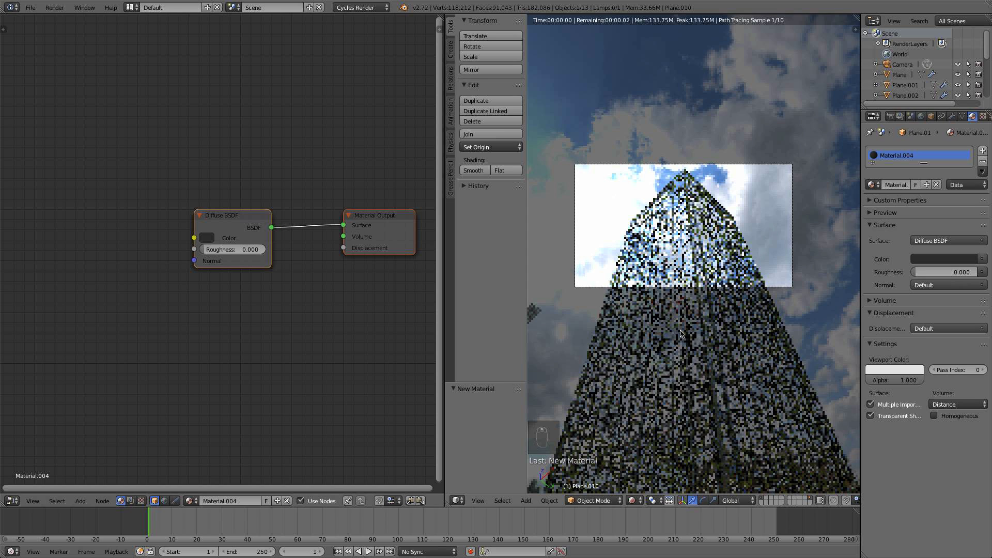
left_click(631, 500)
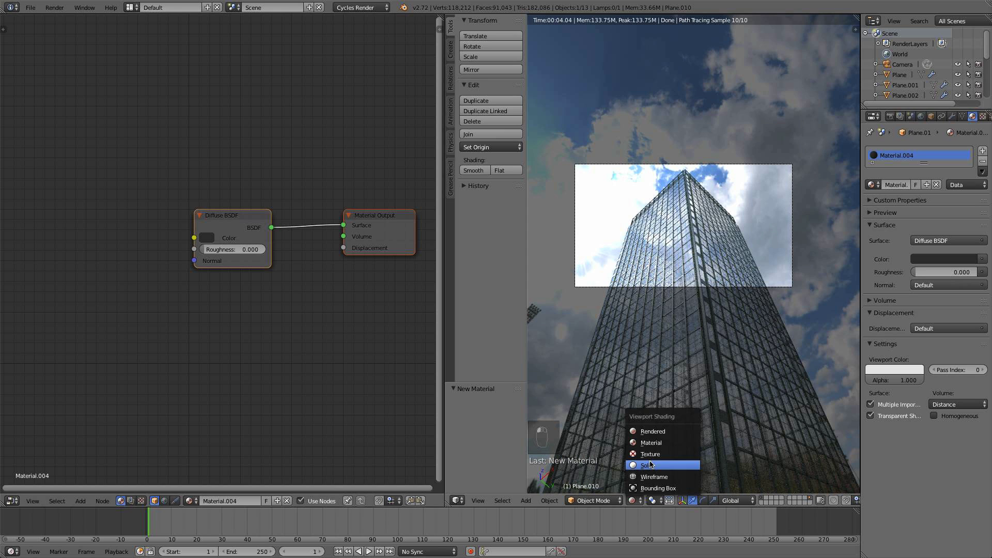
left_click(651, 465)
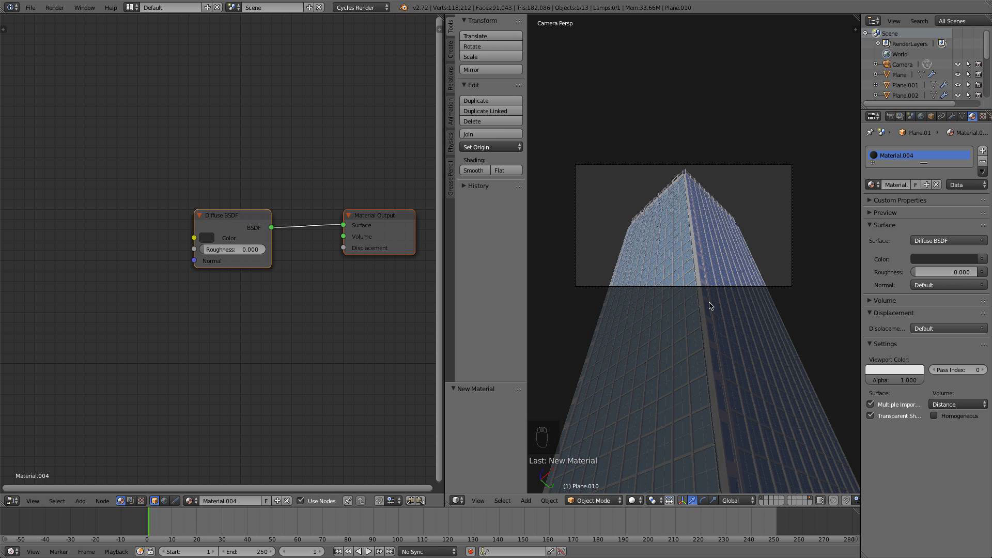
scroll(709, 306, "up", 1)
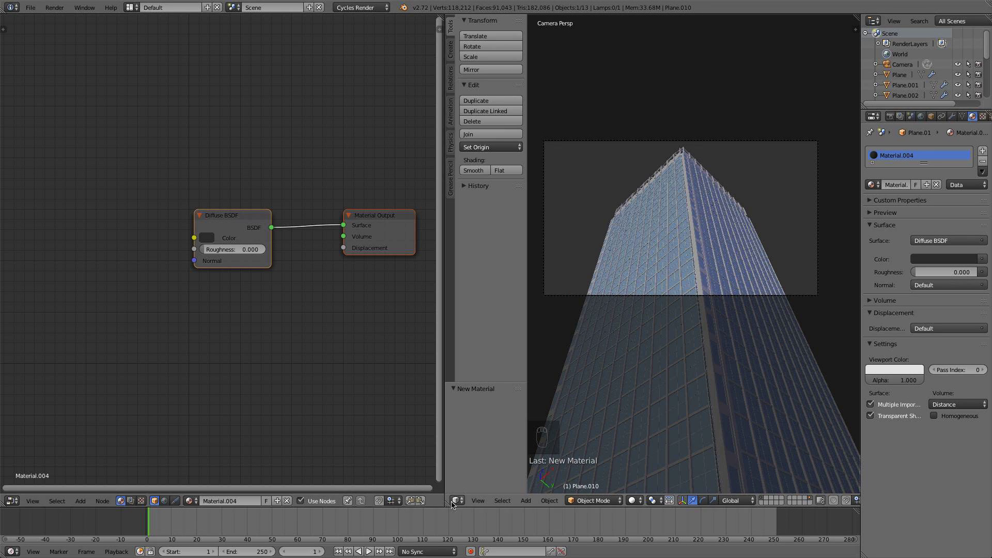
Enlarge the 3D viewport over the node editor area and frame the tower's base in the front view
left_click_drag(452, 504, 357, 465)
key("KP_1")
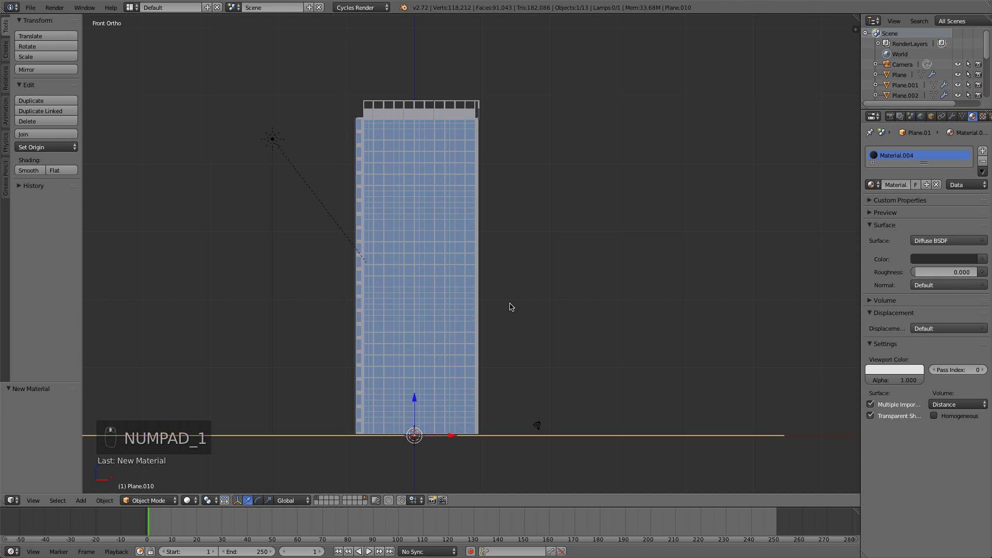
scroll(503, 325, "up", 3)
middle_click_drag(450, 354, 538, 217, "shift")
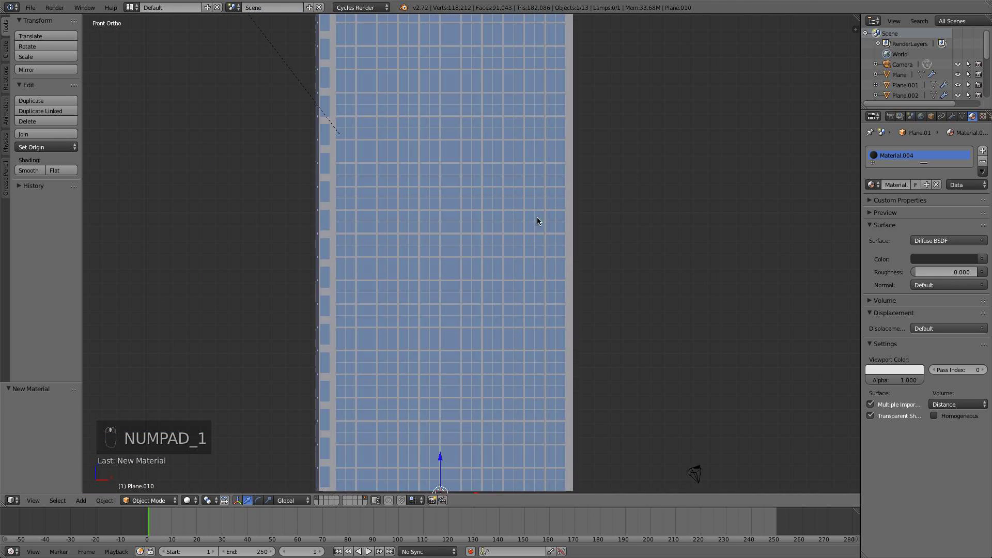
scroll(535, 221, "up", 6)
middle_click_drag(456, 373, 520, 239, "shift")
scroll(519, 243, "down", 5)
middle_click_drag(497, 284, 572, 175, "shift")
scroll(491, 327, "up", 7)
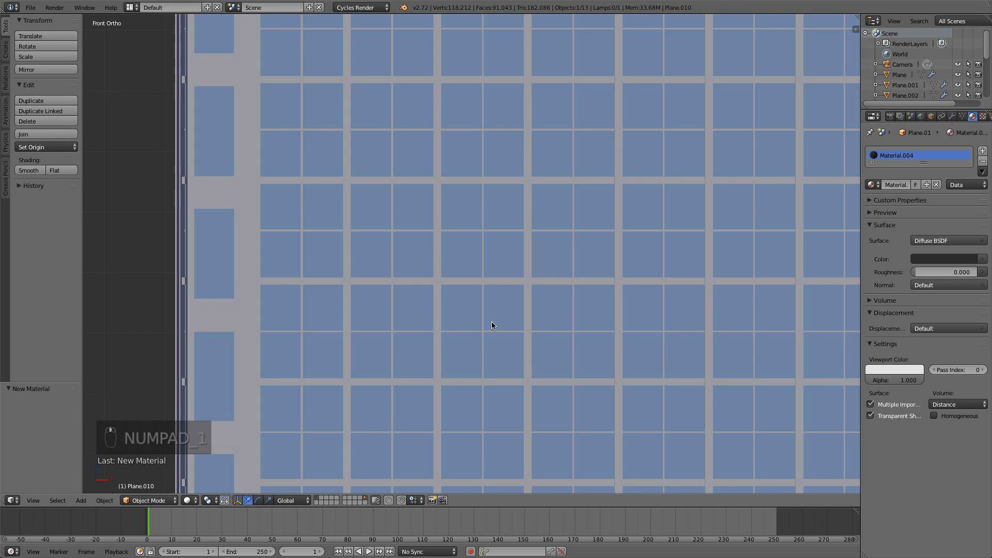
middle_click_drag(474, 352, 524, 184, "shift")
key("Tab")
middle_click_drag(441, 397, 467, 186, "shift")
middle_click_drag(749, 266, 281, 328, "shift")
scroll(433, 294, "down", 4)
key("Tab")
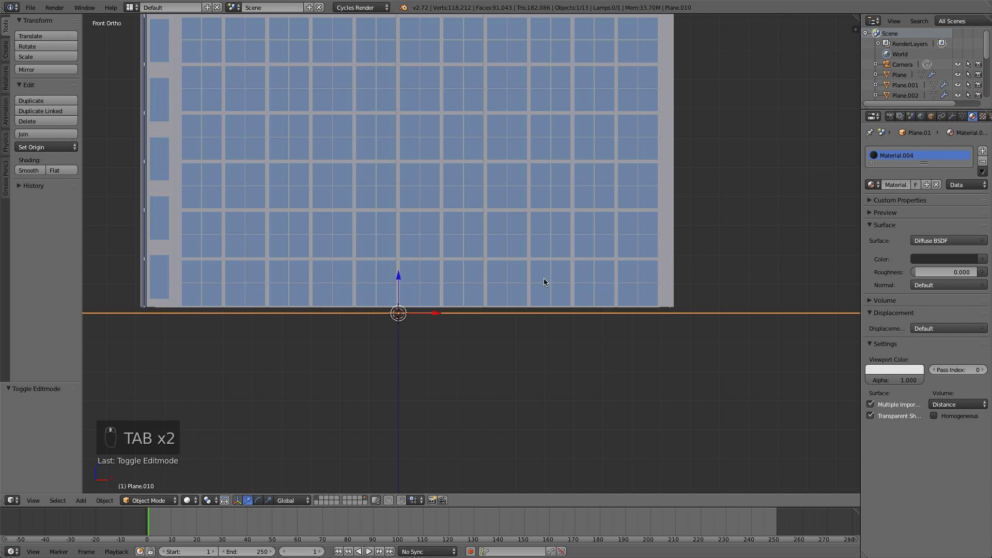
In the front facade's window panel mesh, box-select the vertical frame bar and scale it by about 1.226 along X
right_click(542, 269)
key("Tab")
middle_click_drag(257, 269, 555, 250, "shift")
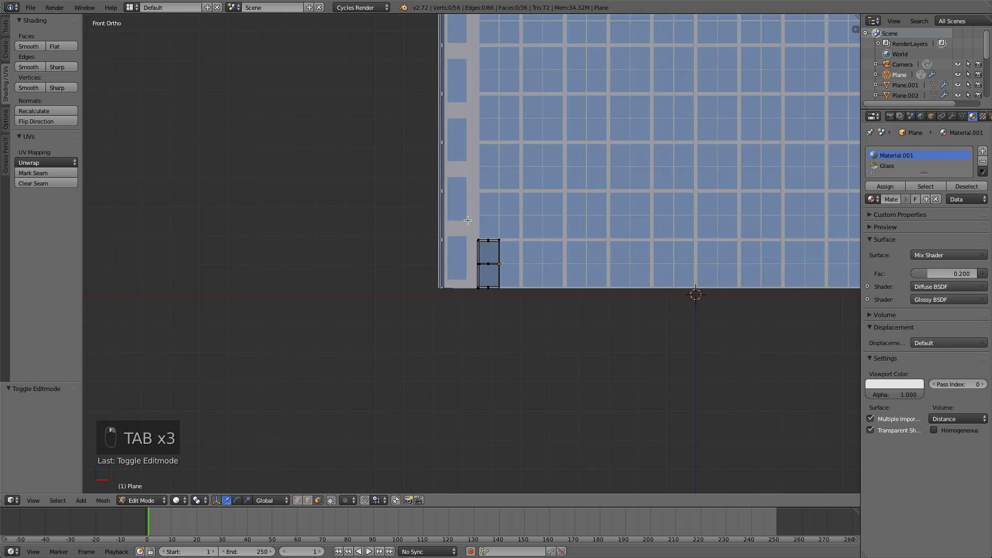
scroll(554, 249, "up", 7)
scroll(555, 250, "up", 3)
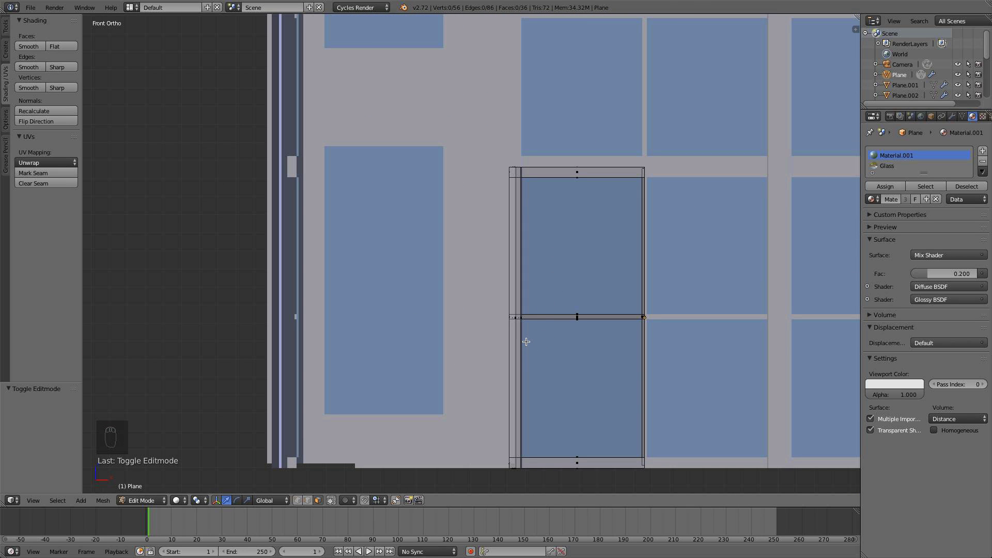
key("b")
left_click_drag(527, 342, 463, 265)
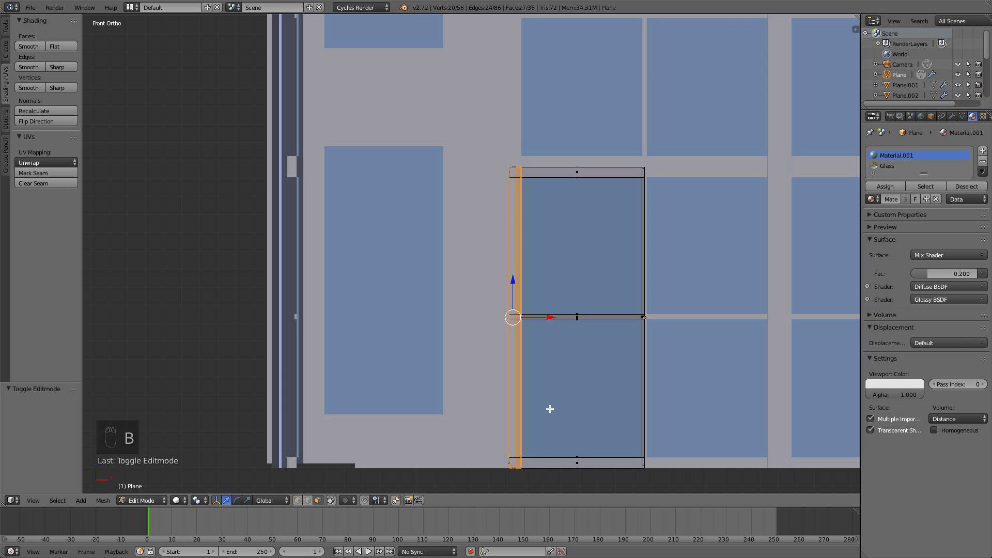
key("g")
right_click(583, 320)
key("s")
key("x")
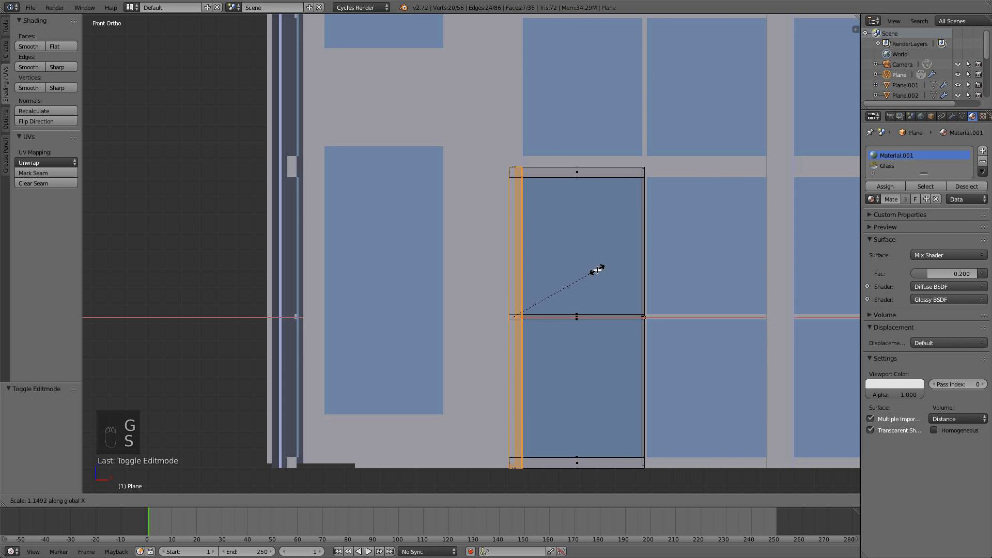
left_click(603, 267)
Scale the selected vertical frame bar by about 1.161 along Y, clear the selection and leave mesh editing
middle_click_drag(587, 268, 571, 283)
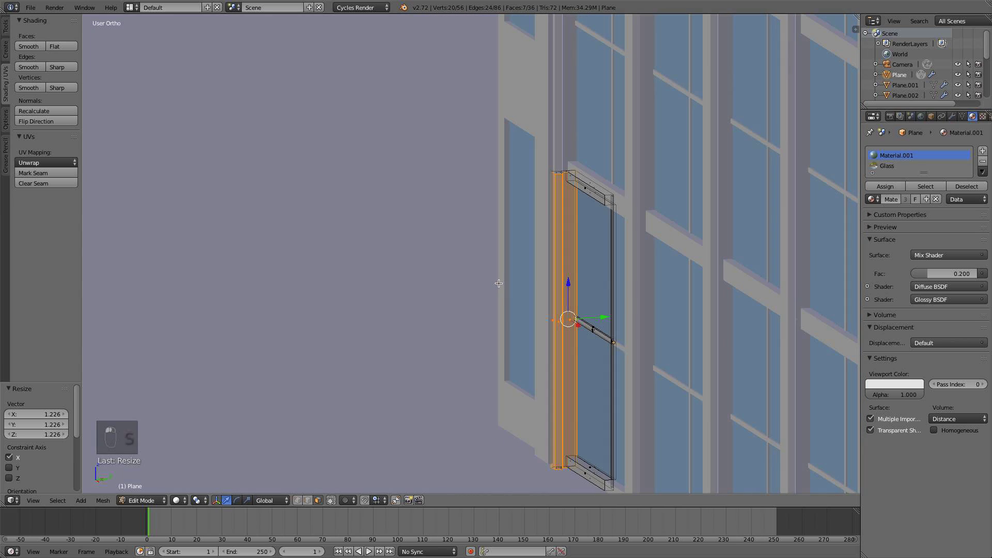
key("s")
key("y")
left_click(605, 283)
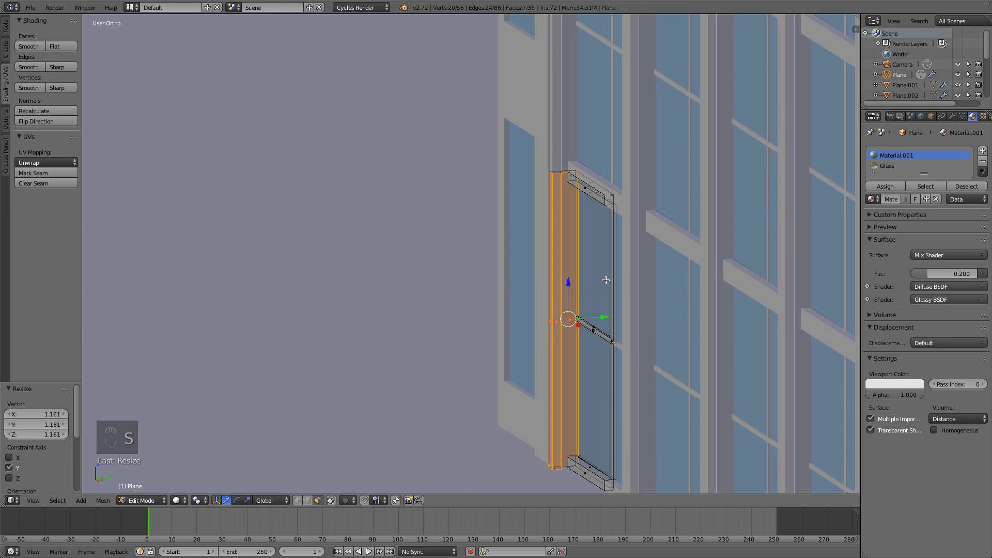
key("a")
key("Tab")
Examine the thickened vertical frame bars near the building's corner through the camera view
scroll(605, 279, "down", 8)
key("KP_0")
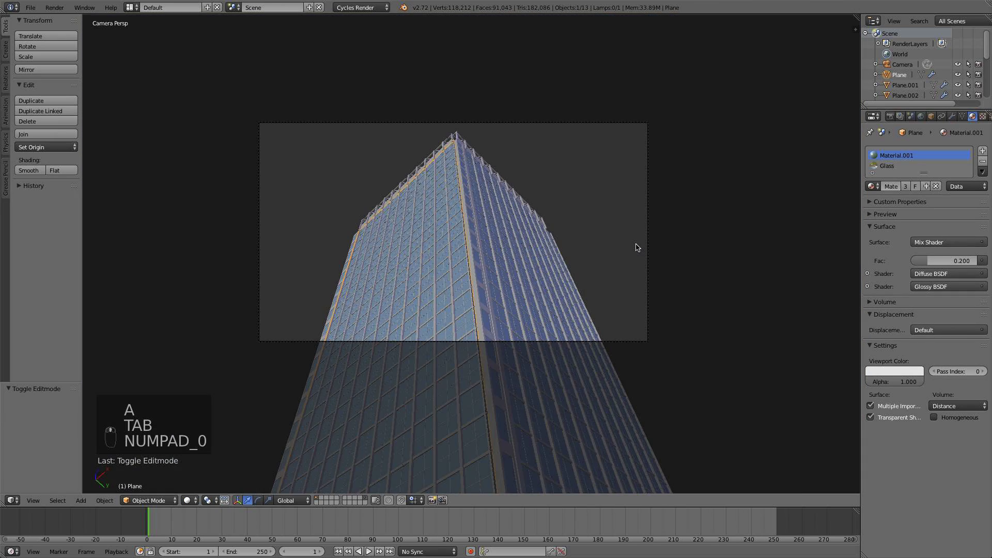
scroll(425, 283, "up", 10)
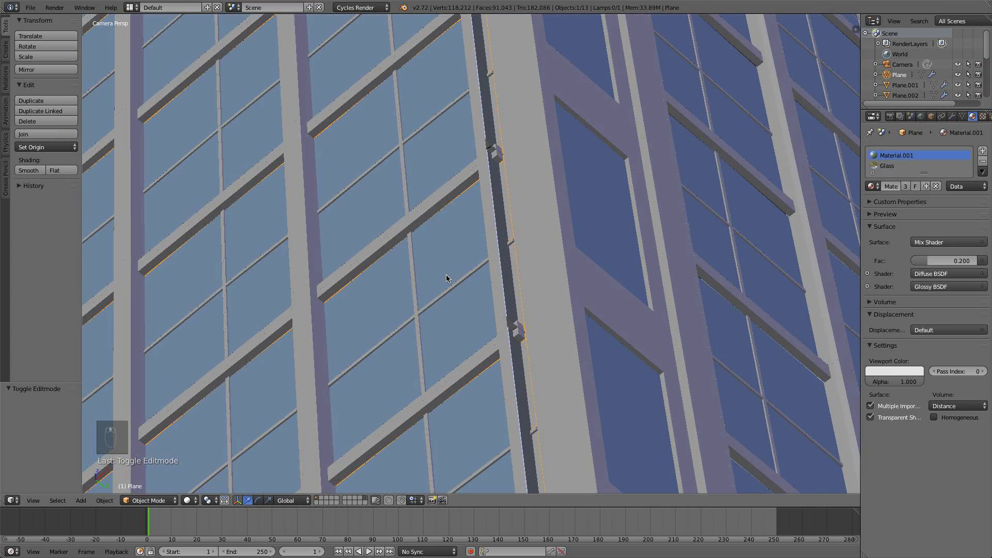
scroll(449, 276, "down", 10)
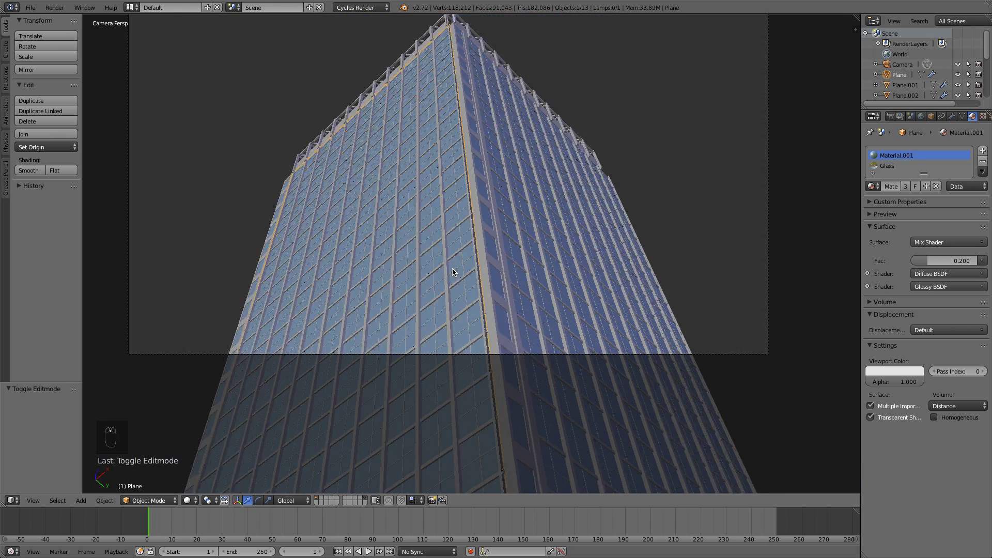
scroll(452, 272, "down", 3)
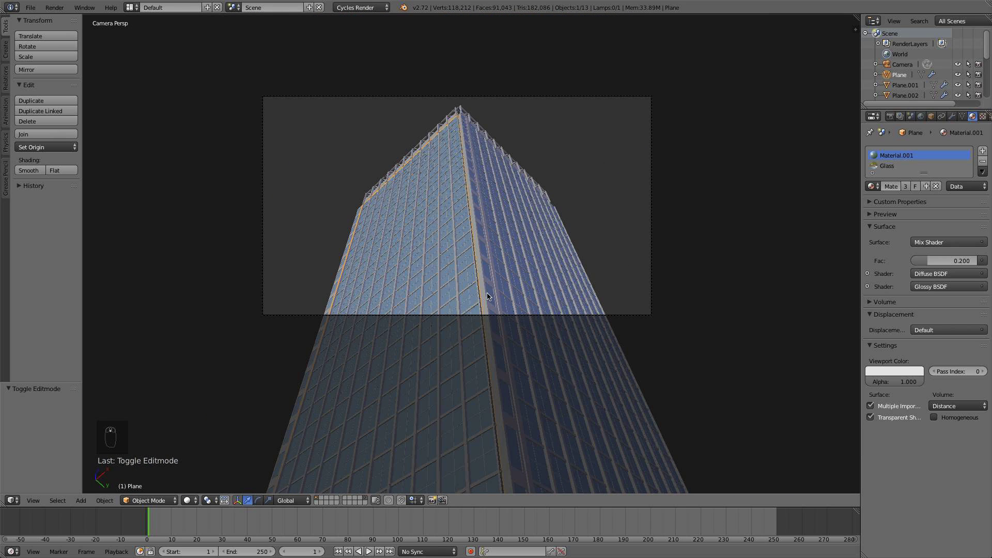
scroll(488, 296, "down", 4)
In a top wireframe view with nothing selected, place the 3D cursor near the centre of the building's footprint
key("KP_7")
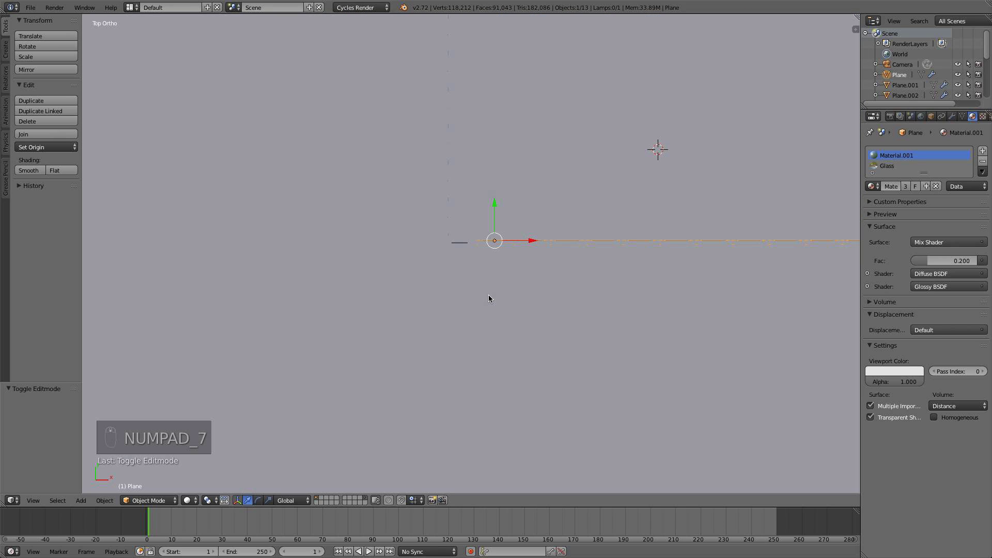
key("z")
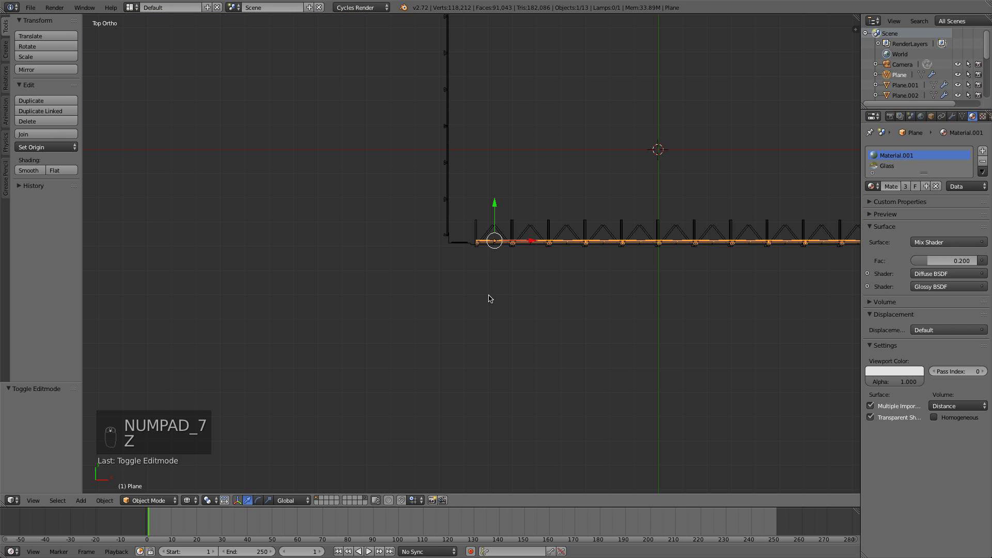
scroll(594, 178, "down", 4)
scroll(587, 184, "up", 3)
key("a")
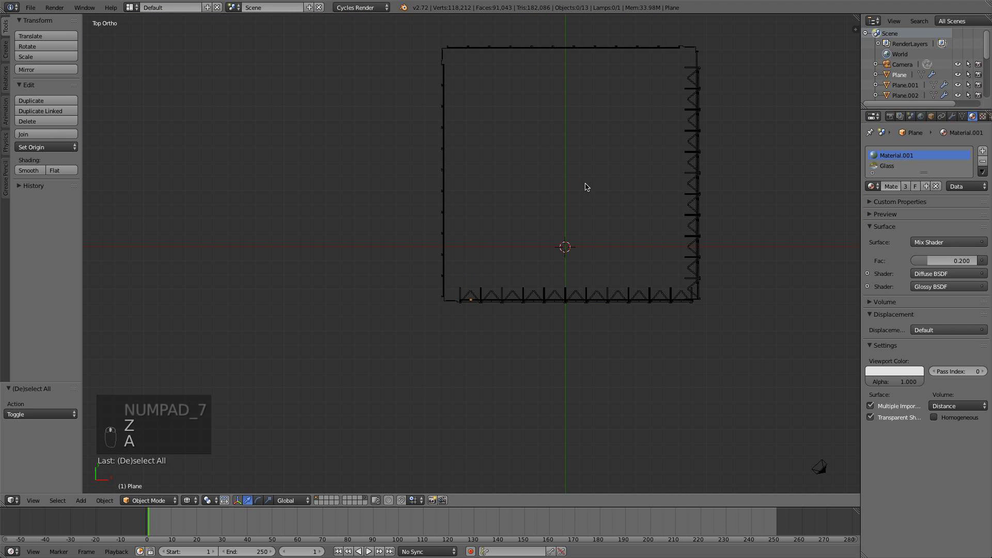
left_click(566, 166)
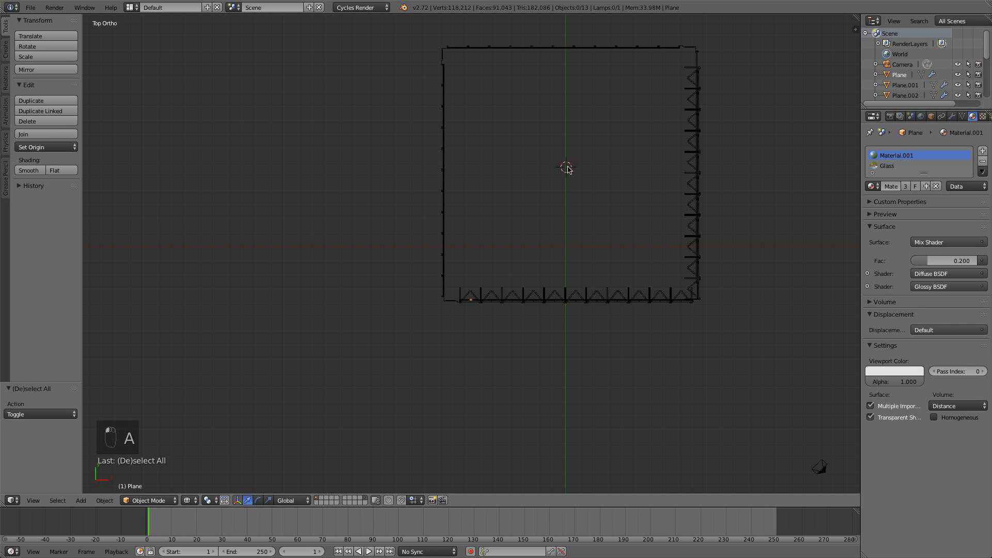
Add a mesh plane at the 3D cursor and scale it up by about 8.933 to roughly match the building's footprint
key("shift+a")
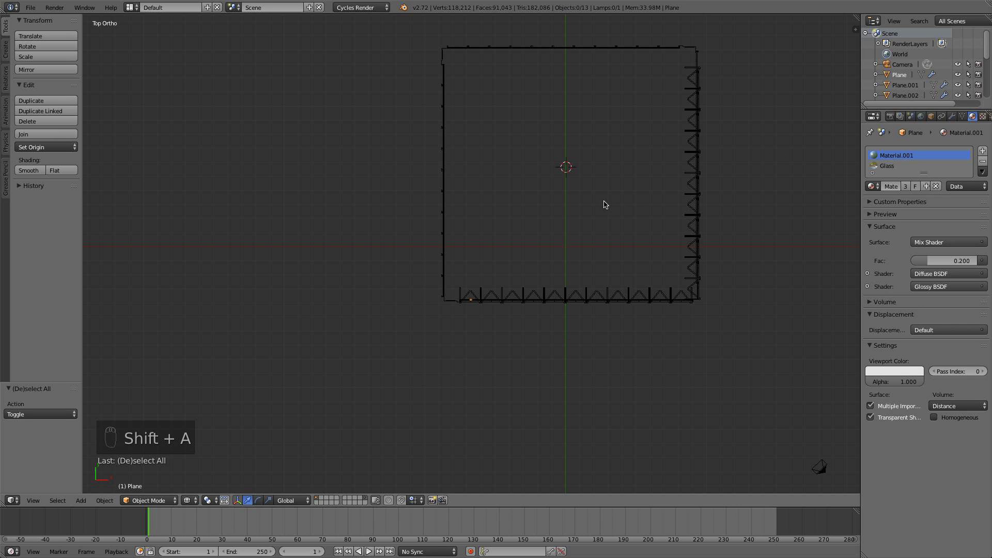
key("shift+a")
mouse_move(605, 205)
left_click(652, 203)
key("s")
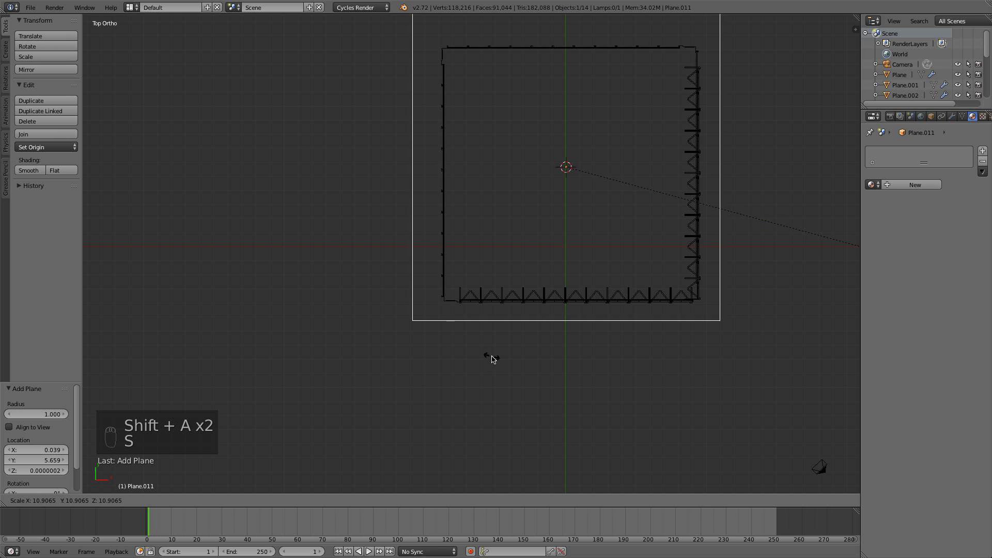
left_click(382, 199)
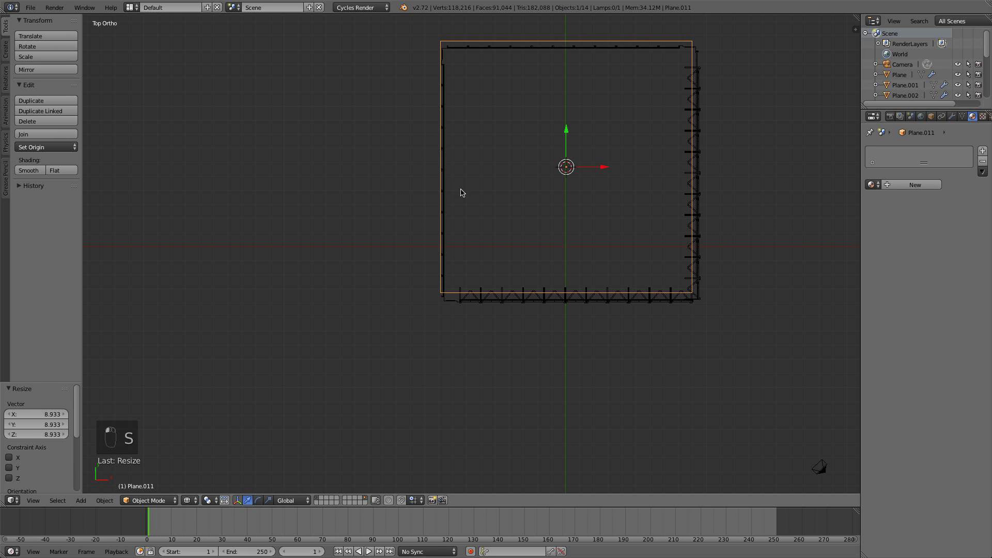
Move the new plane about 0.28 in X and -0.509 in Y, then scale it by about 0.996 to fit inside the walls
middle_click_drag(515, 162, 435, 208, "shift")
scroll(435, 208, "up", 2)
key("g")
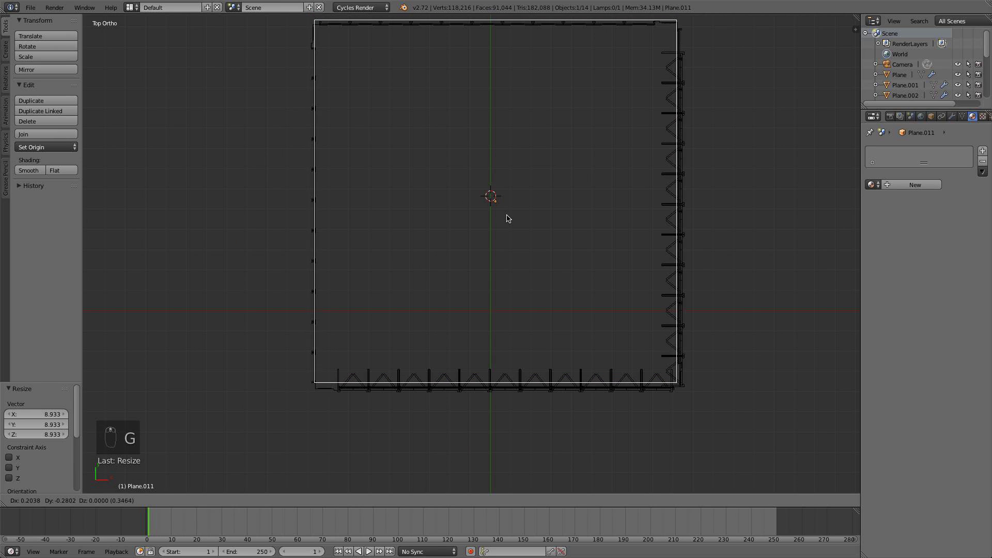
left_click(508, 221)
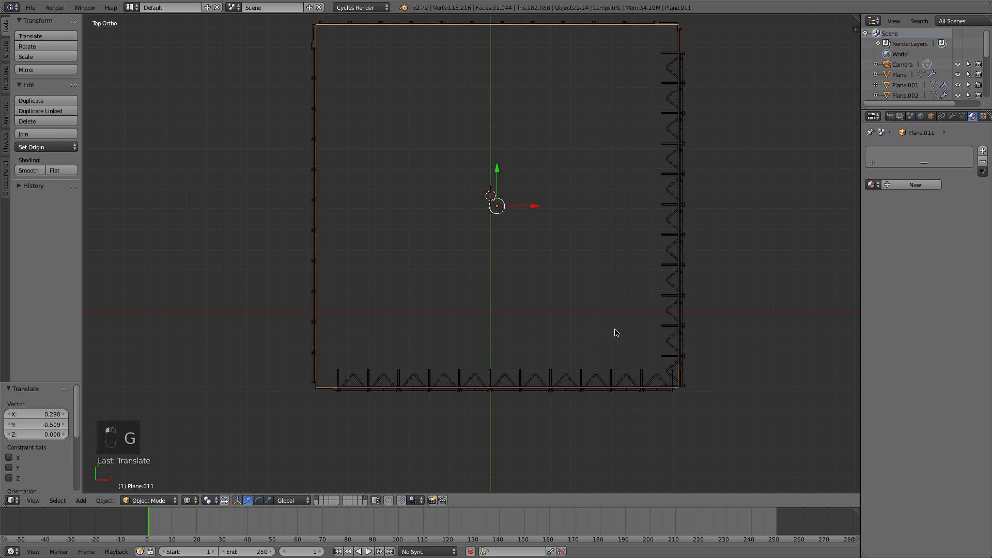
scroll(614, 332, "up", 1)
key("s")
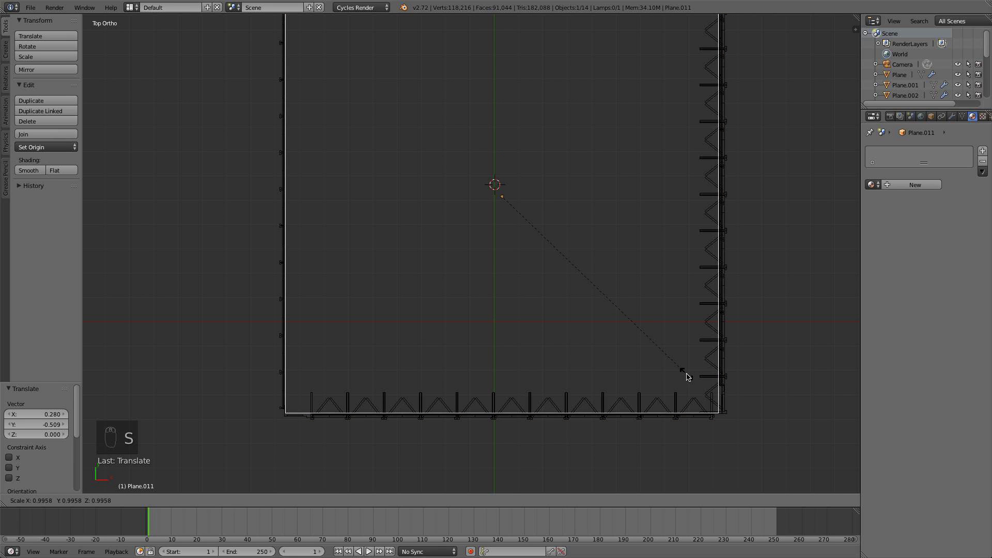
left_click(686, 377)
middle_click_drag(703, 383, 669, 452, "shift")
scroll(648, 384, "down", 3)
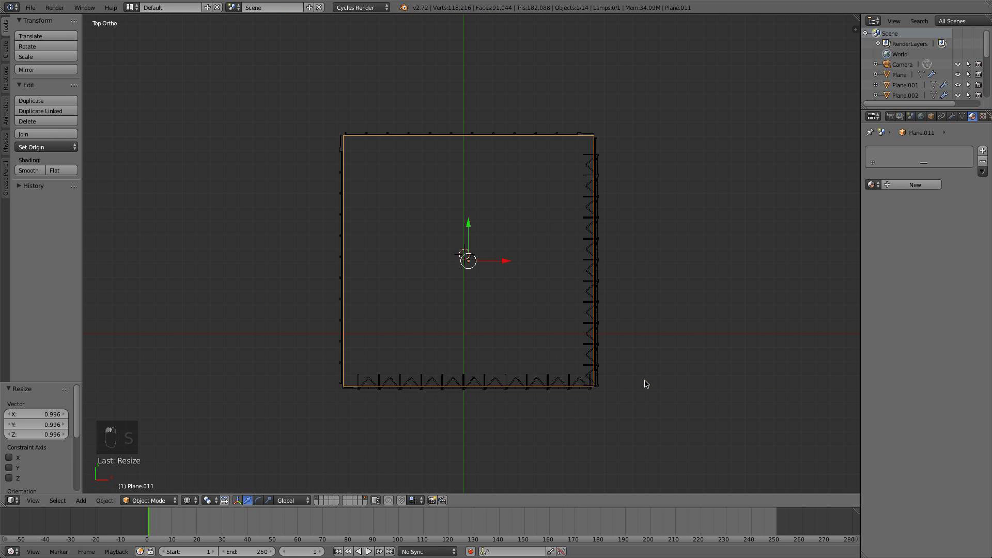
In the front view, raise the footprint plane about 0.209 along Z to the bottom of the walls and restore solid shading
key("KP_2")
key("KP_1")
scroll(597, 373, "up", 4)
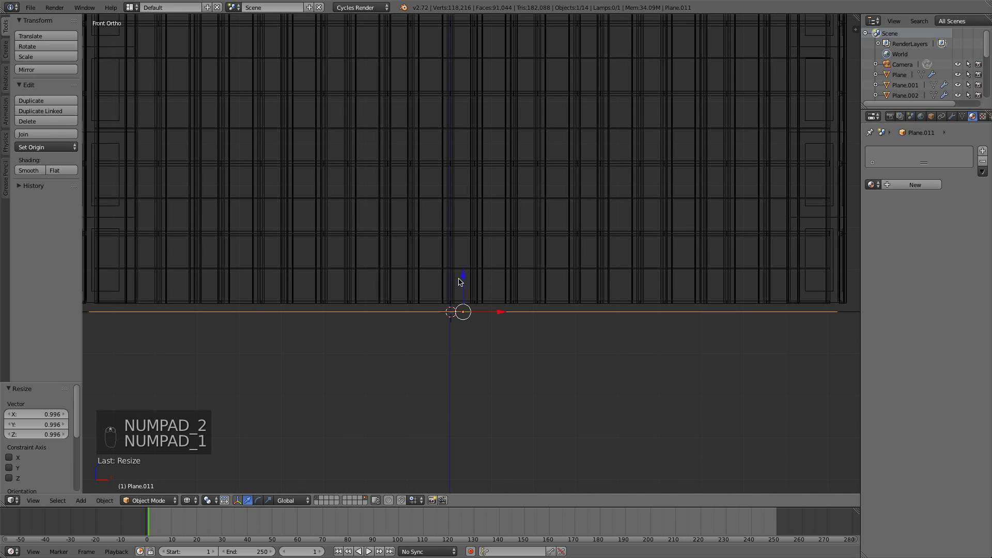
left_click_drag(461, 282, 460, 269)
scroll(462, 276, "down", 2)
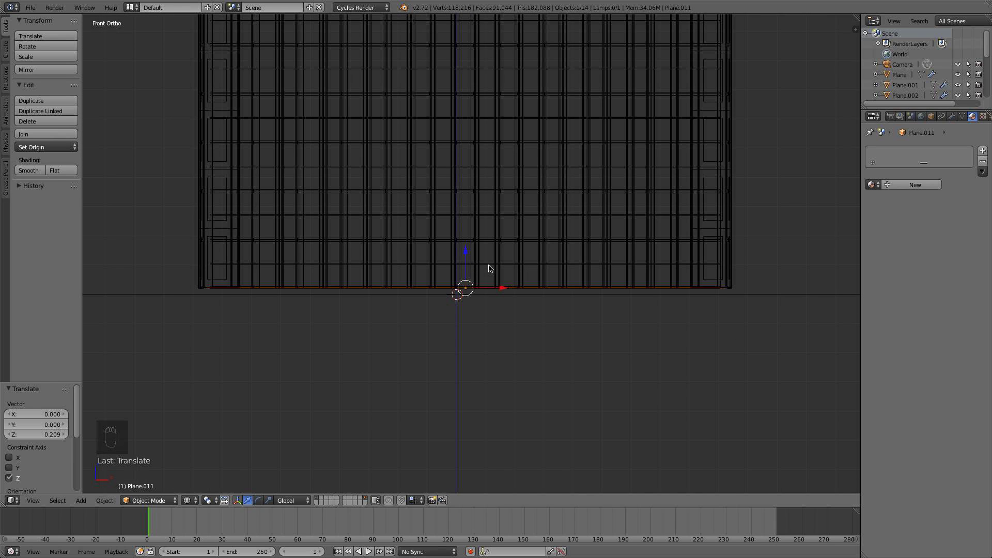
scroll(491, 268, "up", 2)
key("z")
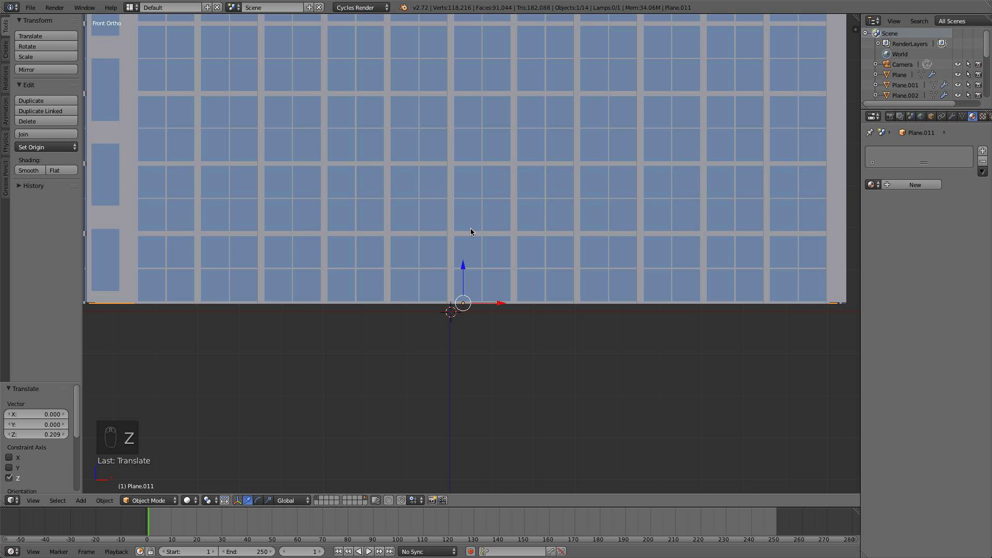
scroll(447, 236, "down", 3)
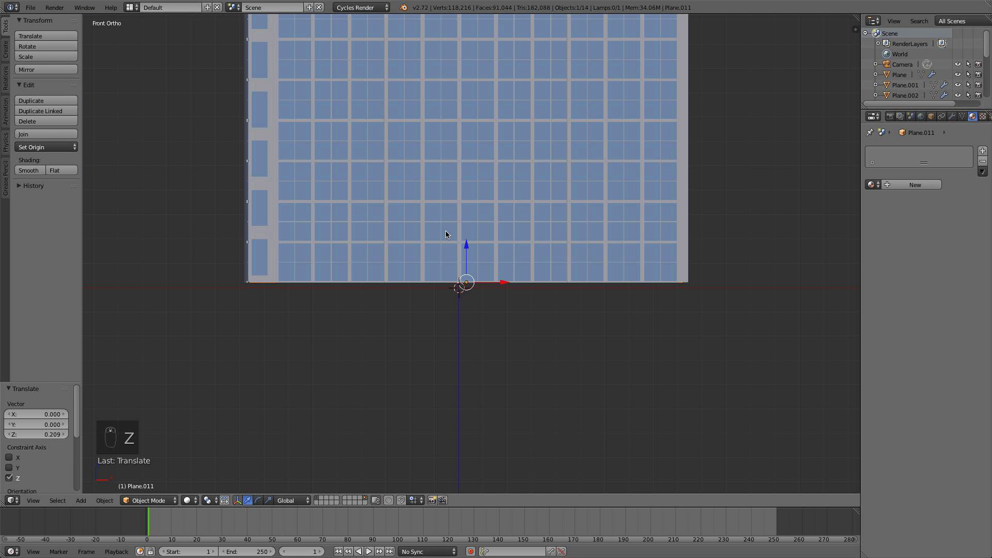
Examine the base of the front wall and the footprint plane from one end of the facade to the other
scroll(447, 235, "up", 1)
scroll(447, 251, "up", 3)
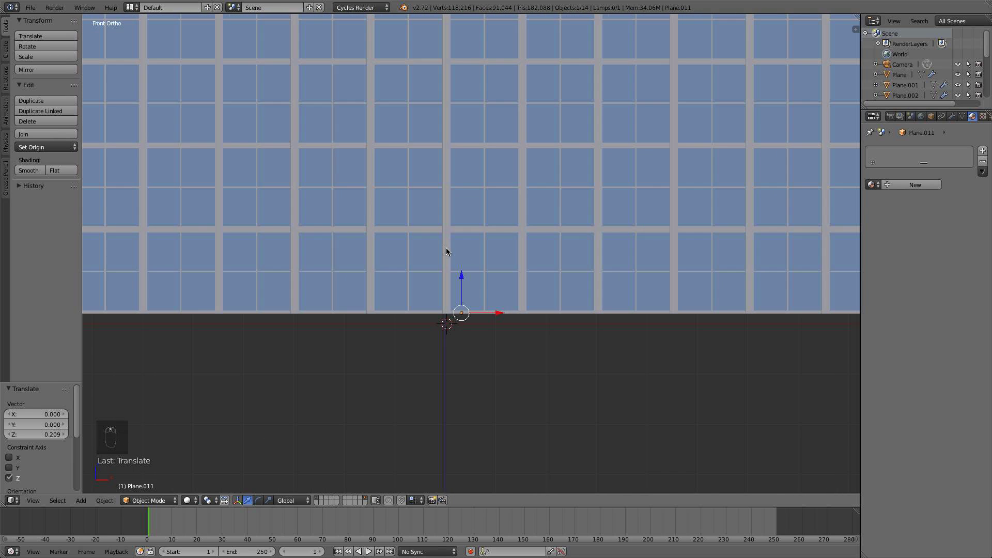
scroll(385, 219, "left", 5, "ctrl")
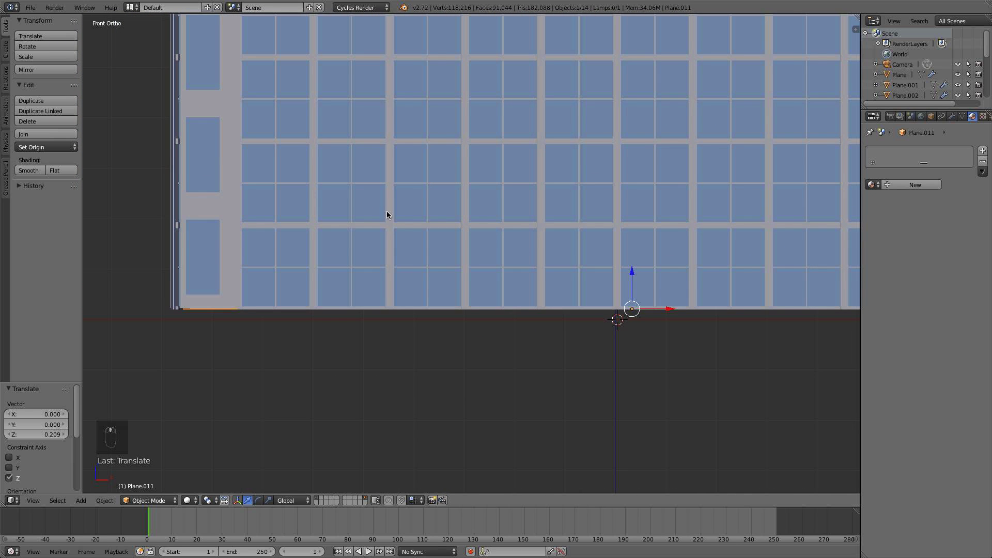
middle_click_drag(463, 212, 547, 213, "shift")
scroll(547, 212, "up", 2)
key("Tab")
key("Tab")
scroll(618, 251, "down", 4)
middle_click_drag(623, 252, 191, 268, "shift")
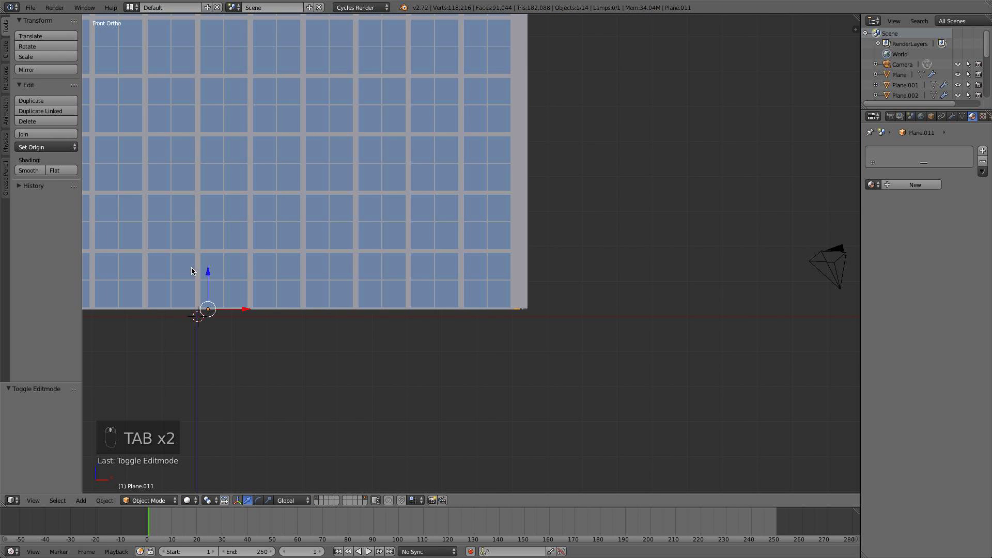
Select the front facade's window panel object and open its mesh for editing at the lowest window
right_click(448, 257)
key("Tab")
scroll(434, 262, "up", 3)
scroll(416, 243, "down", 3)
scroll(404, 232, "down", 5)
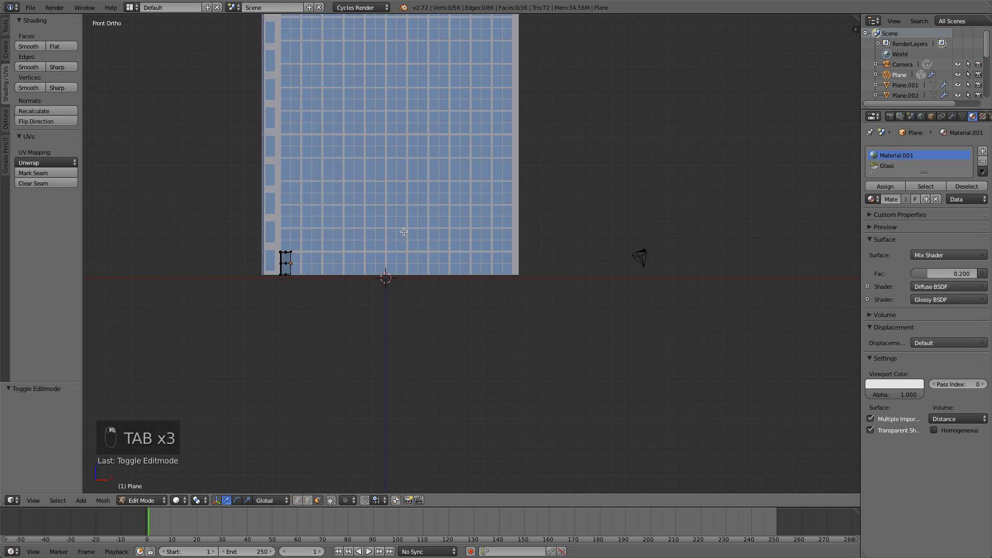
scroll(466, 268, "left", 5, "ctrl")
scroll(565, 293, "up", 5)
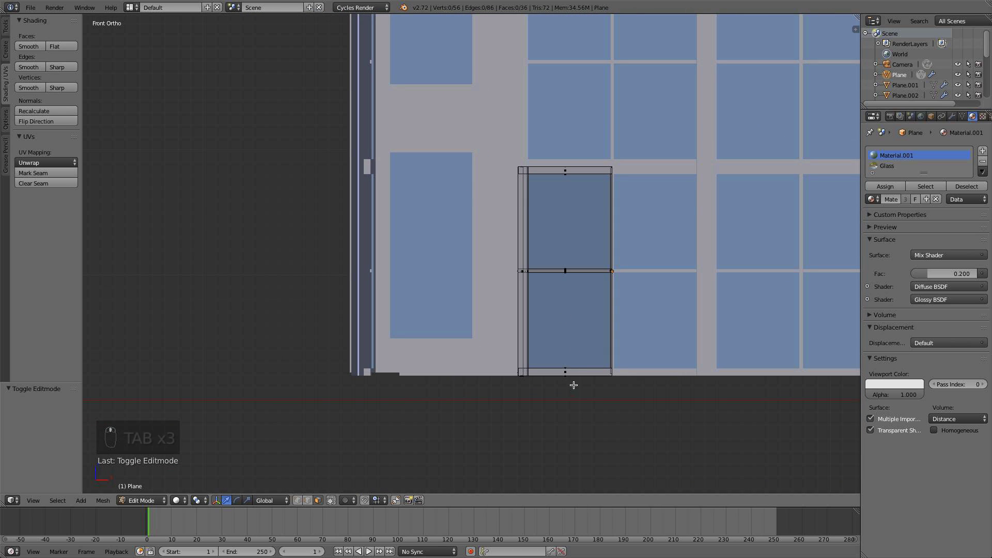
key("b")
left_click_drag(514, 396, 617, 357)
key("b")
left_click_drag(515, 186, 639, 119)
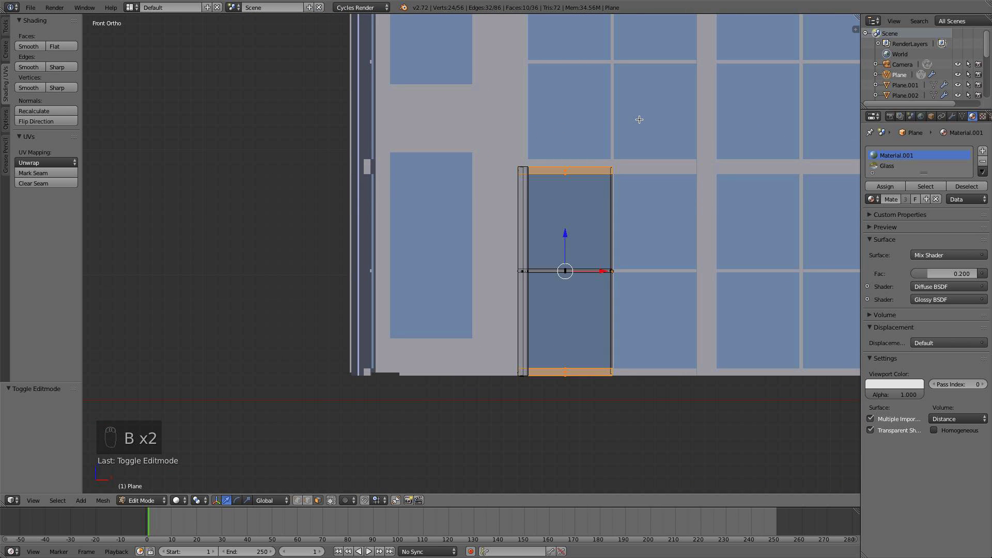
key("s")
right_click(642, 108)
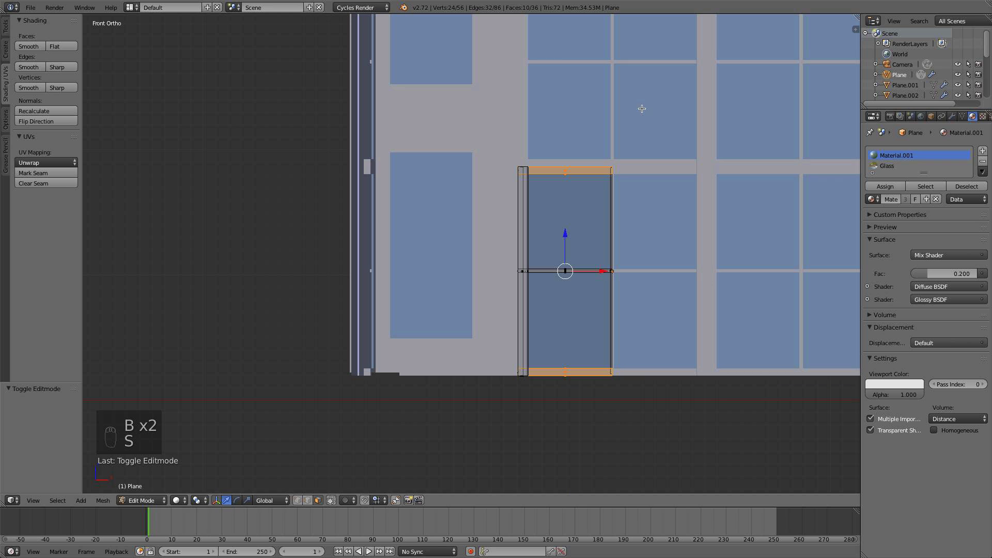
Clear the mesh selection and select the upper face of the window panel's bottom frame bar from a raised angle
key("a")
right_click(568, 365)
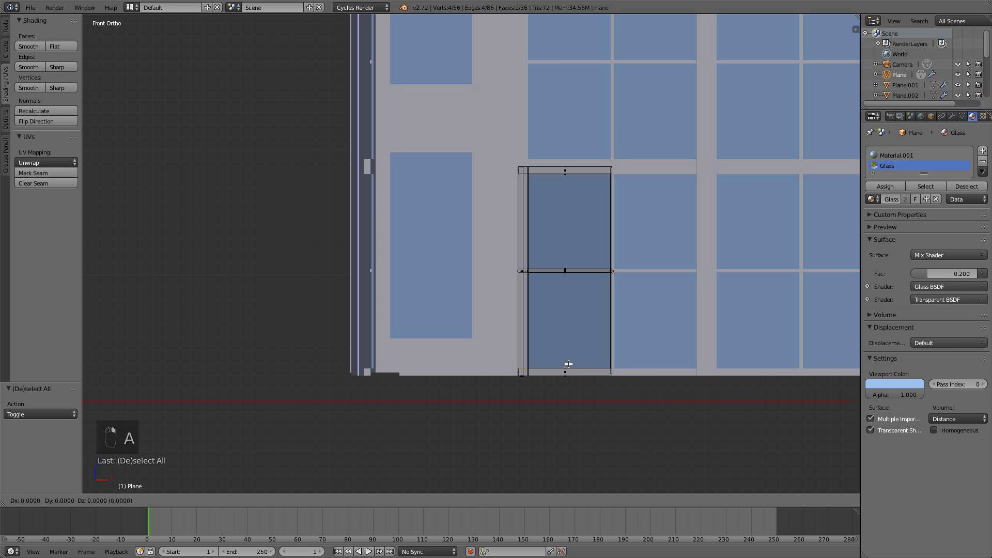
right_click(570, 363)
scroll(570, 363, "up", 3)
middle_click_drag(648, 403, 560, 284, "shift")
middle_click_drag(560, 284, 541, 147)
scroll(424, 314, "up", 2)
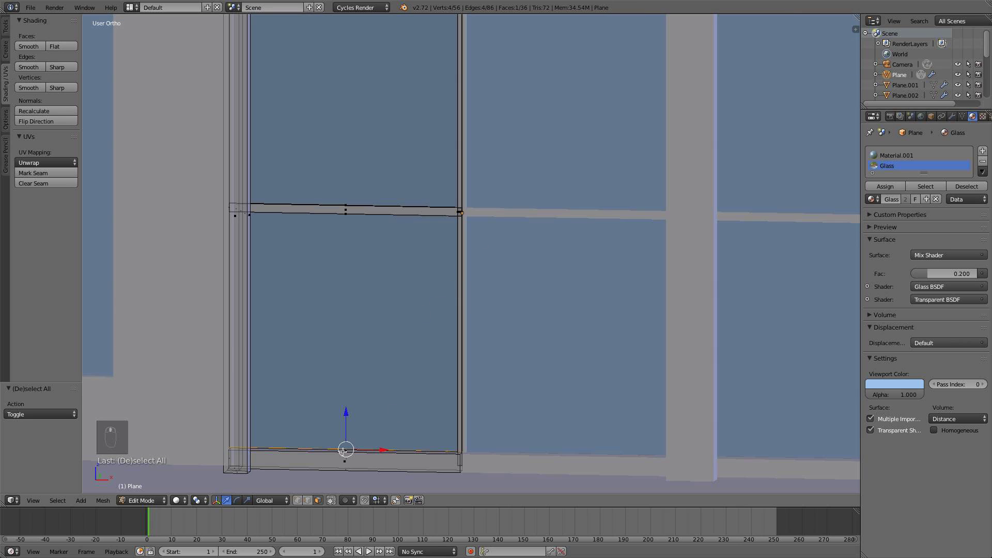
right_click(344, 450)
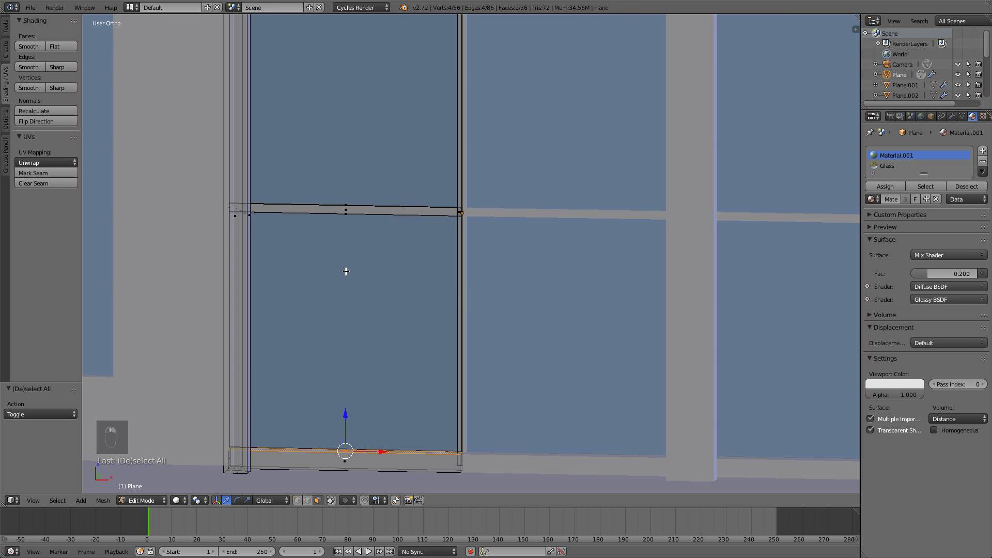
Add the middle bar's underside face to the selection, scale both along Z by about 0.903 and 0.938, and leave mesh editing
middle_click_drag(345, 271, 346, 265)
middle_click_drag(351, 147, 340, 304, "shift")
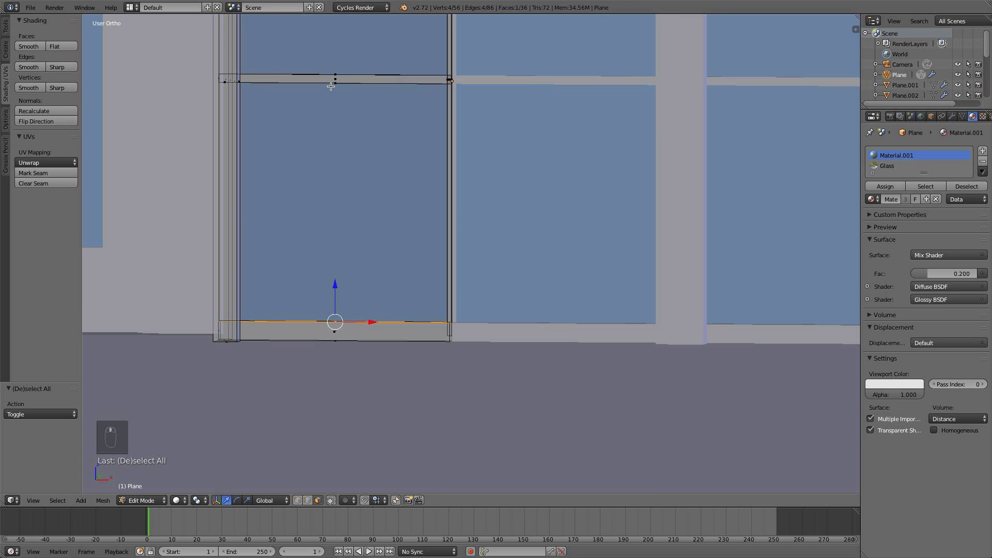
scroll(503, 94, "down", 1)
key("s")
key("z")
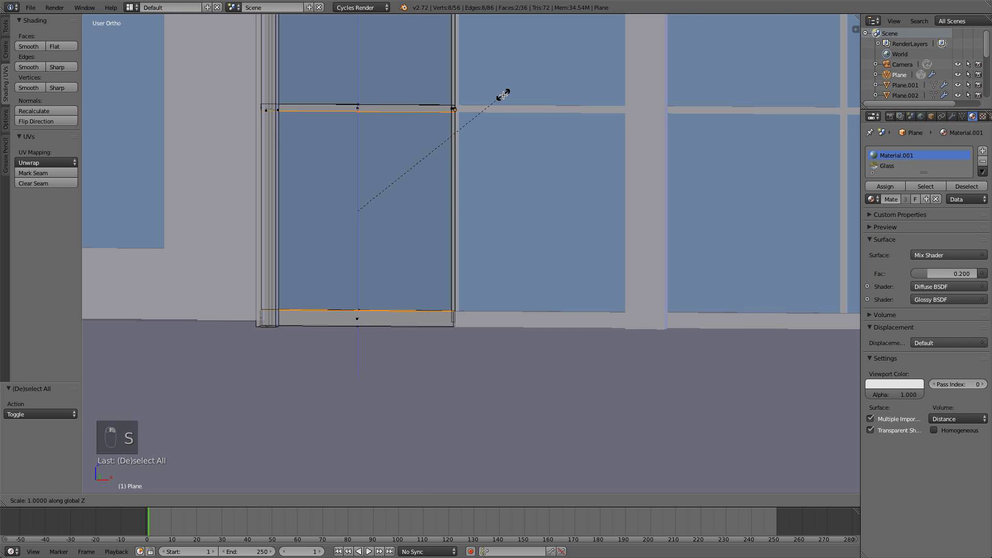
left_click(501, 98)
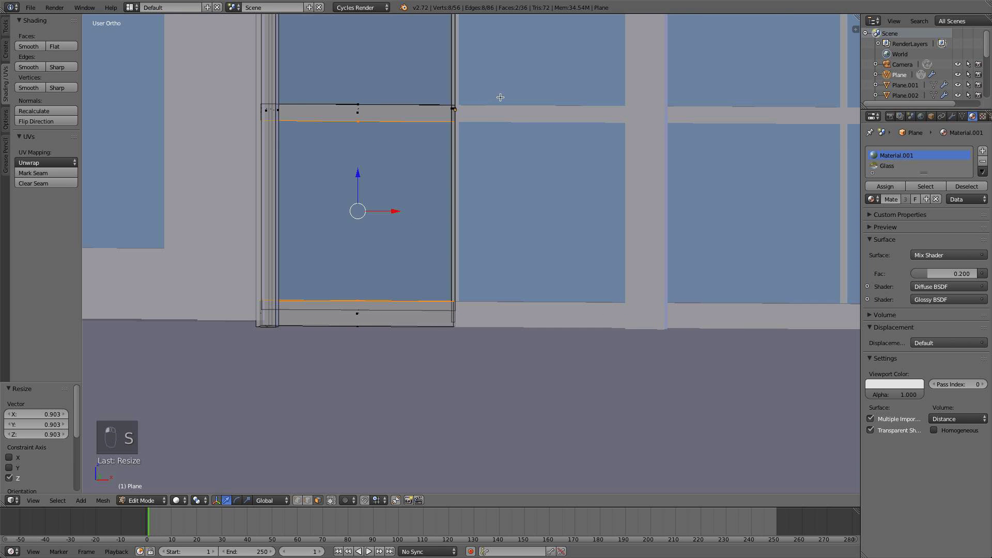
key("s")
key("z")
left_click(500, 98)
scroll(505, 98, "down", 4)
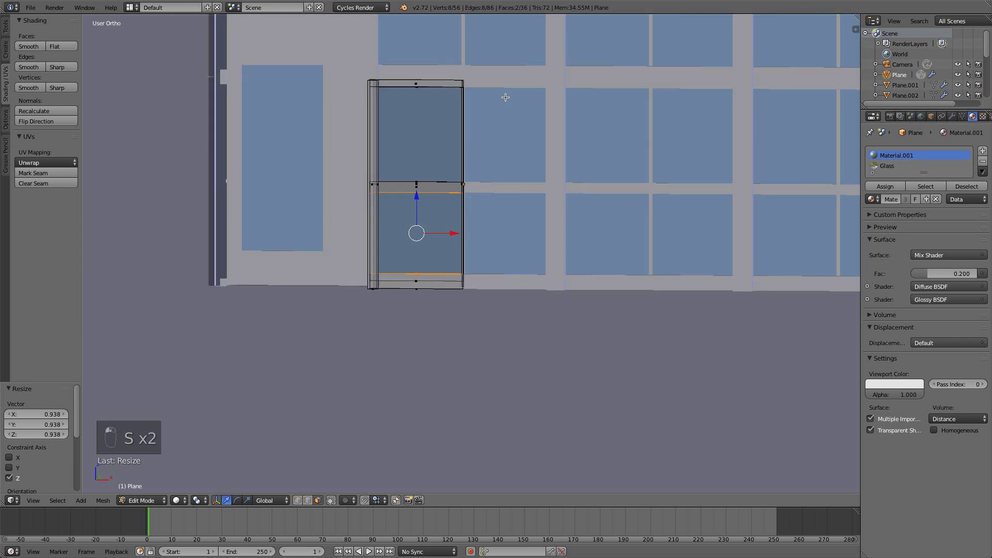
key("a")
key("Tab")
key("KP_1")
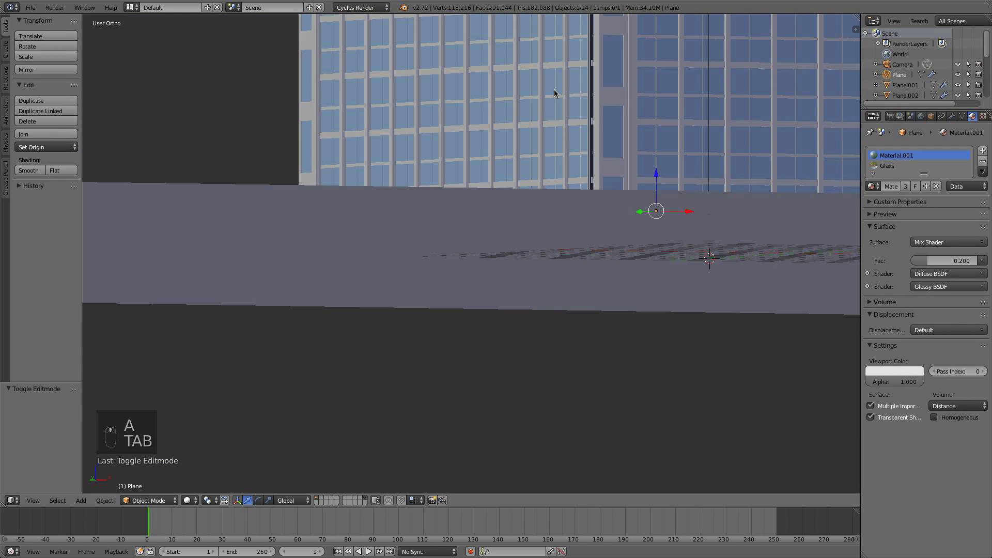
Select the footprint plane at the base of the building and return to the front view
scroll(559, 102, "up", 7)
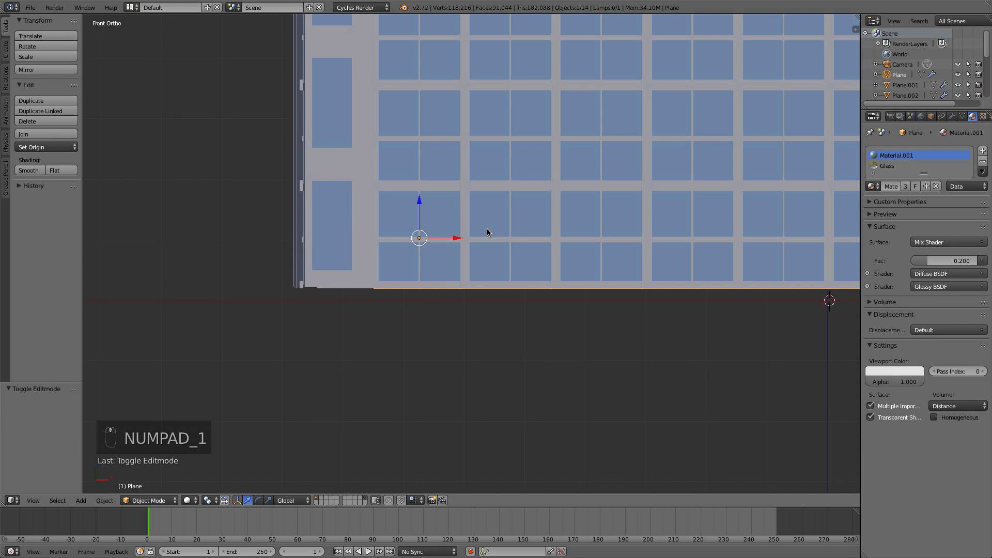
key("Tab")
key("Tab")
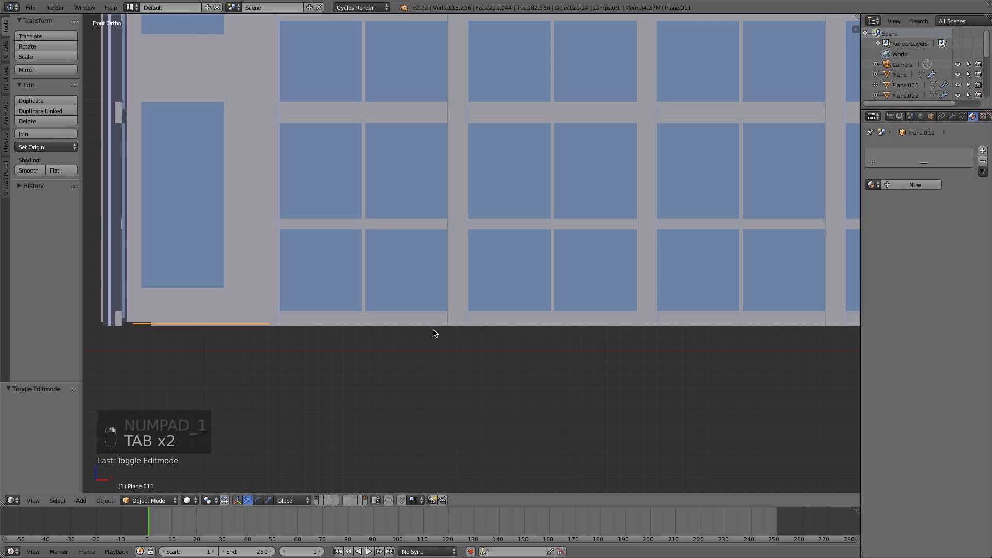
scroll(485, 194, "down", 4)
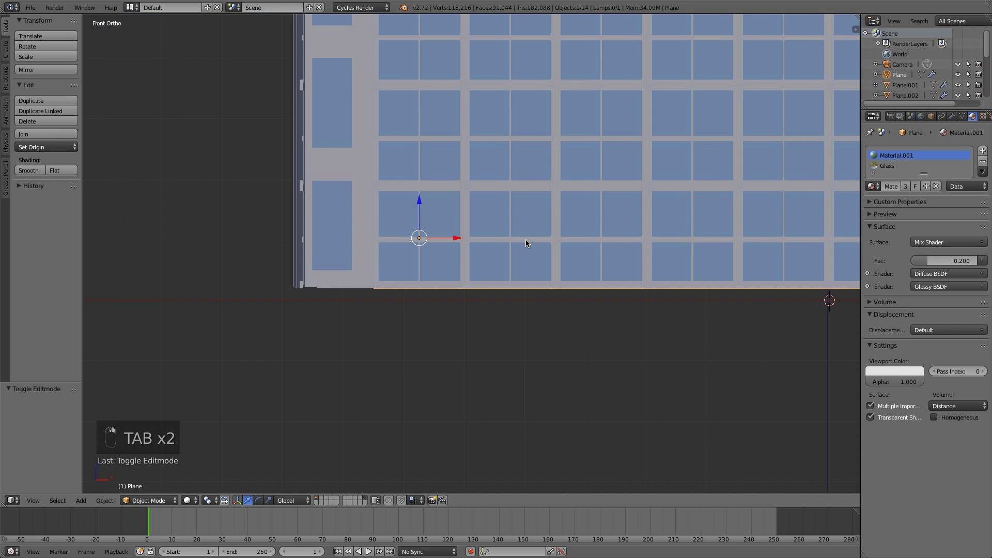
middle_click_drag(526, 239, 503, 241)
right_click(516, 287)
scroll(522, 290, "down", 3)
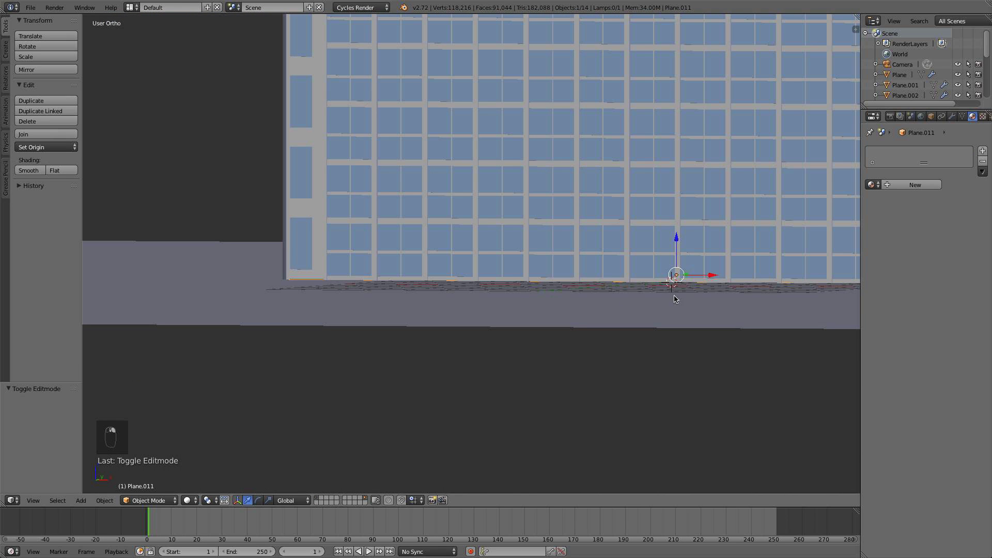
key("KP_1")
scroll(658, 275, "up", 3)
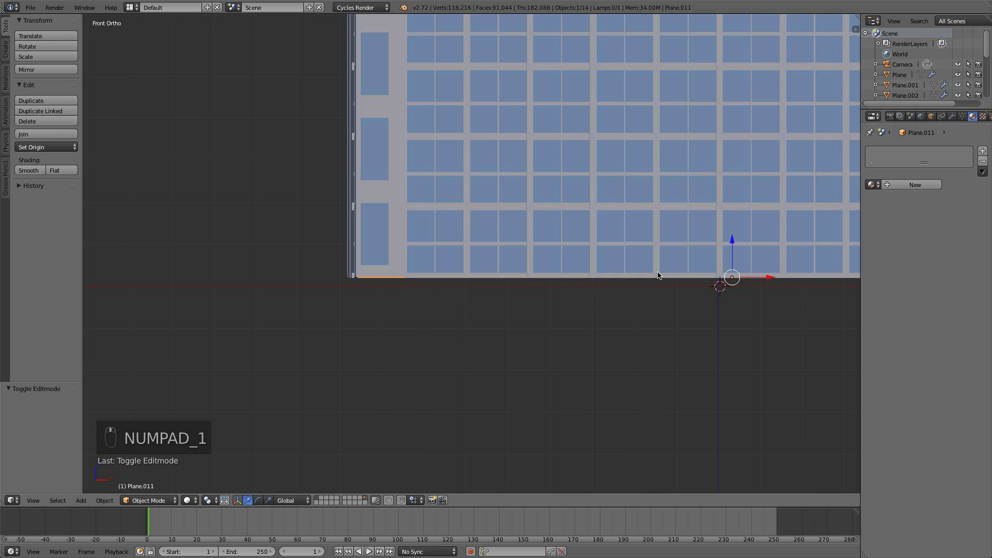
In wireframe, open the footprint plane's mesh and extrude its face upward by about 0.065 into a thin floor slab
key("z")
scroll(658, 275, "up", 2)
scroll(442, 236, "up", 2)
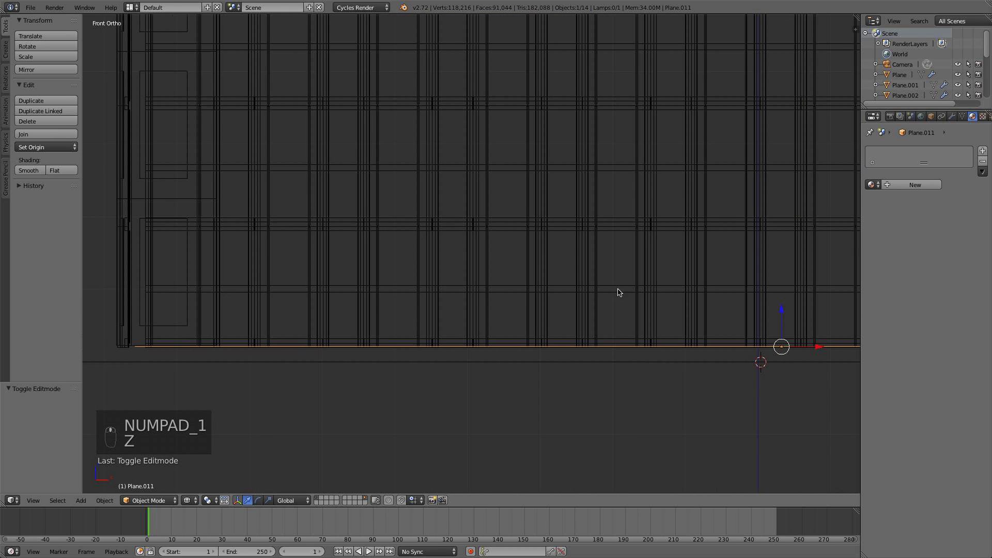
middle_click_drag(620, 292, 529, 253, "shift")
scroll(470, 259, "down", 3)
key("Tab")
scroll(530, 253, "up", 4)
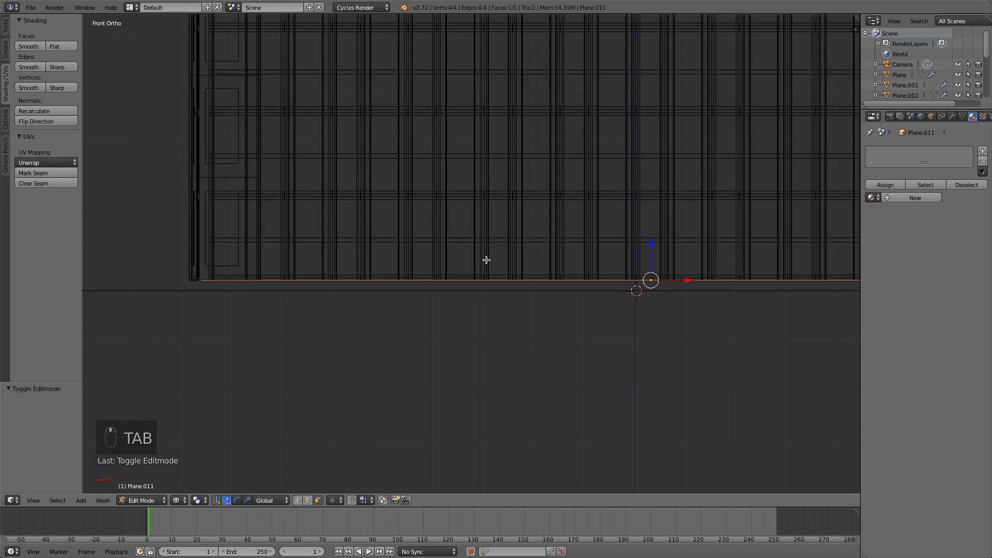
scroll(486, 259, "up", 1)
middle_click_drag(594, 300, 687, 300, "shift")
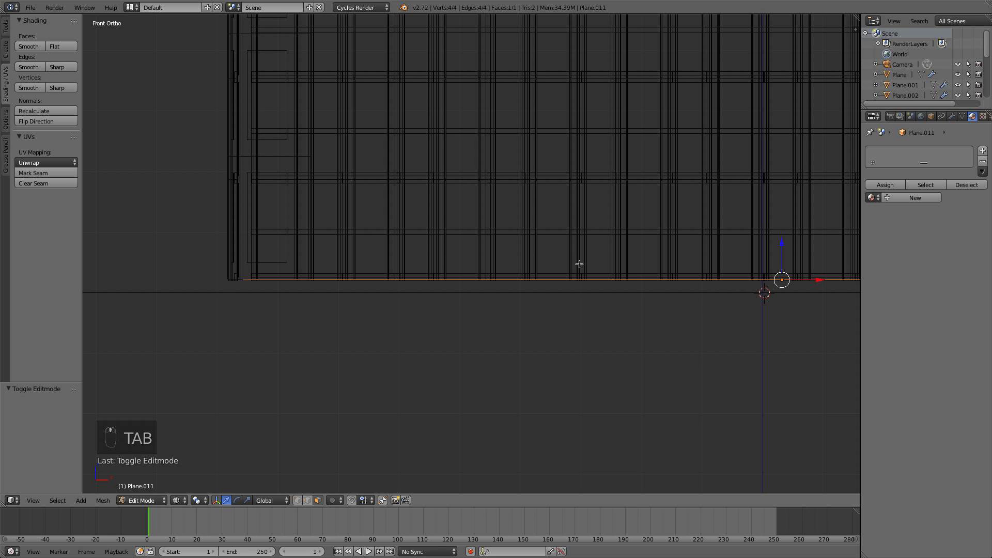
middle_click_drag(498, 259, 513, 268, "shift")
scroll(452, 293, "up", 2)
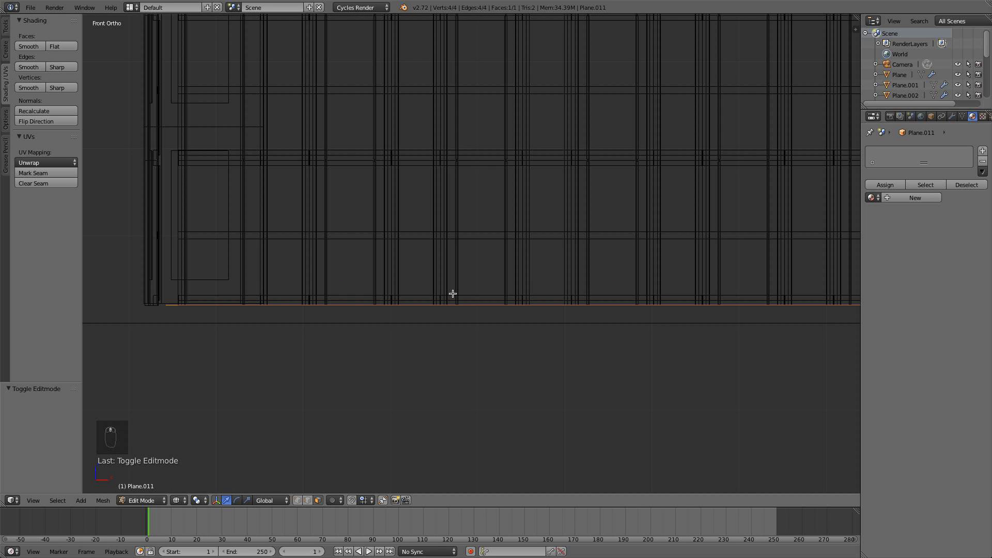
middle_click_drag(585, 293, 441, 293, "shift")
key("e")
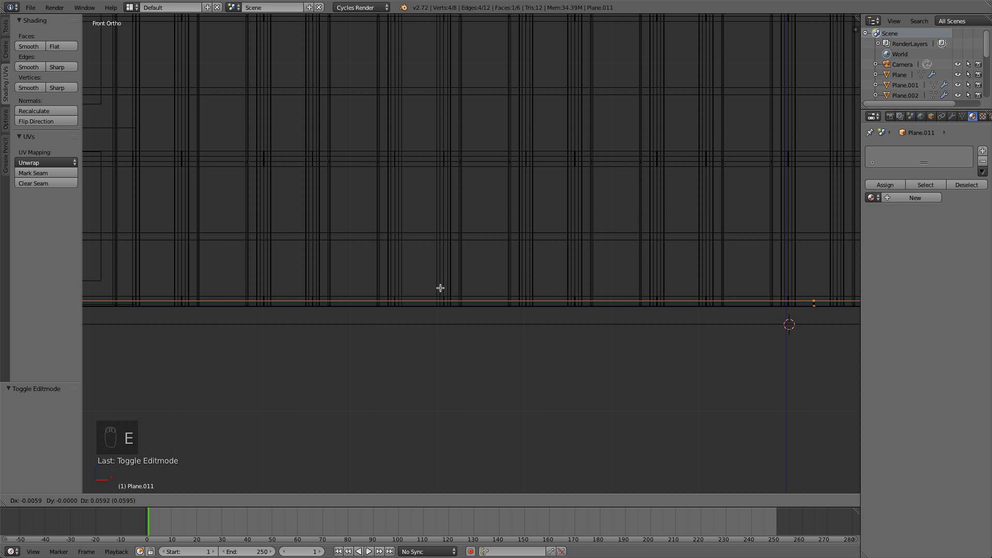
left_click(440, 287)
key("z")
key("z")
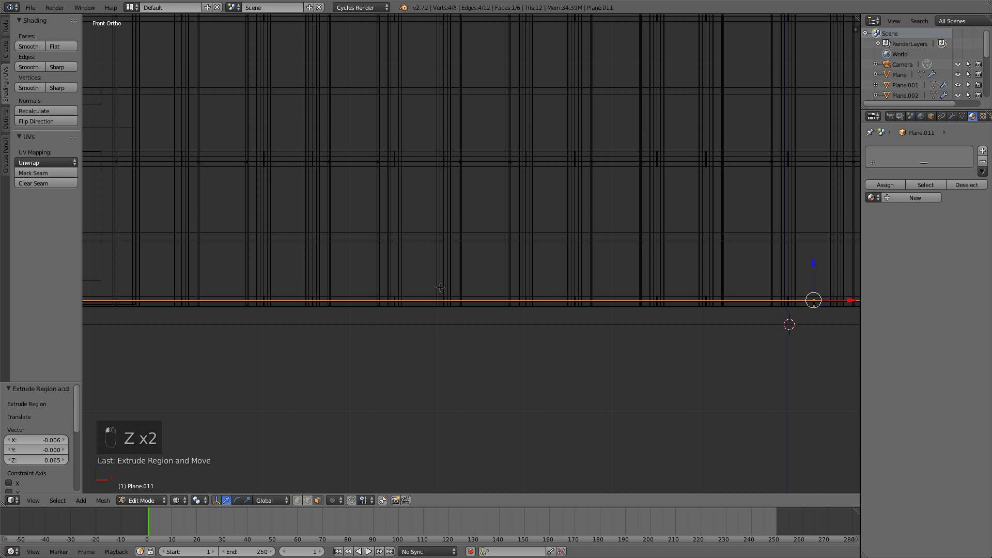
Examine the extruded floor slab against the bottom of the walls from an angled view
scroll(522, 290, "down", 5)
middle_click_drag(522, 290, 522, 300)
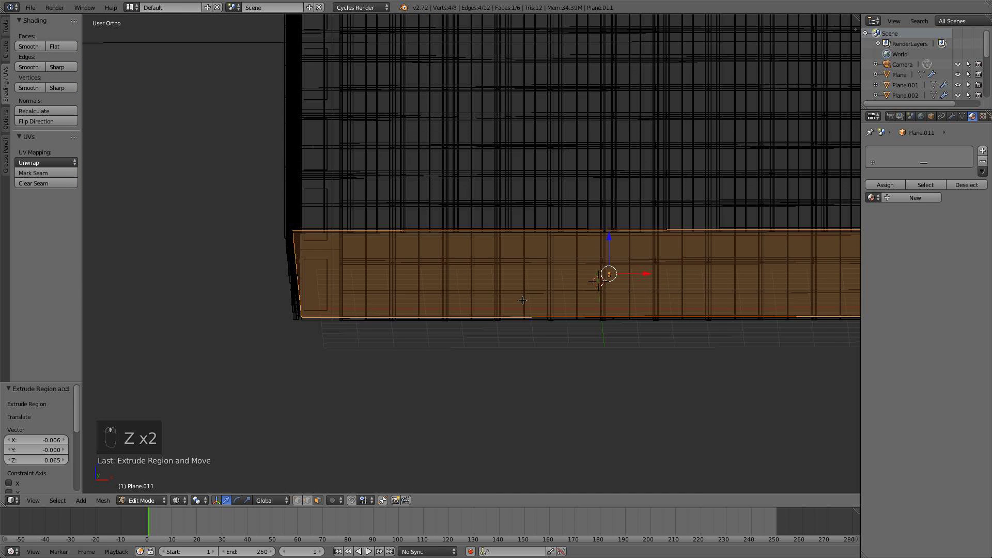
scroll(370, 308, "up", 3)
scroll(371, 307, "up", 4)
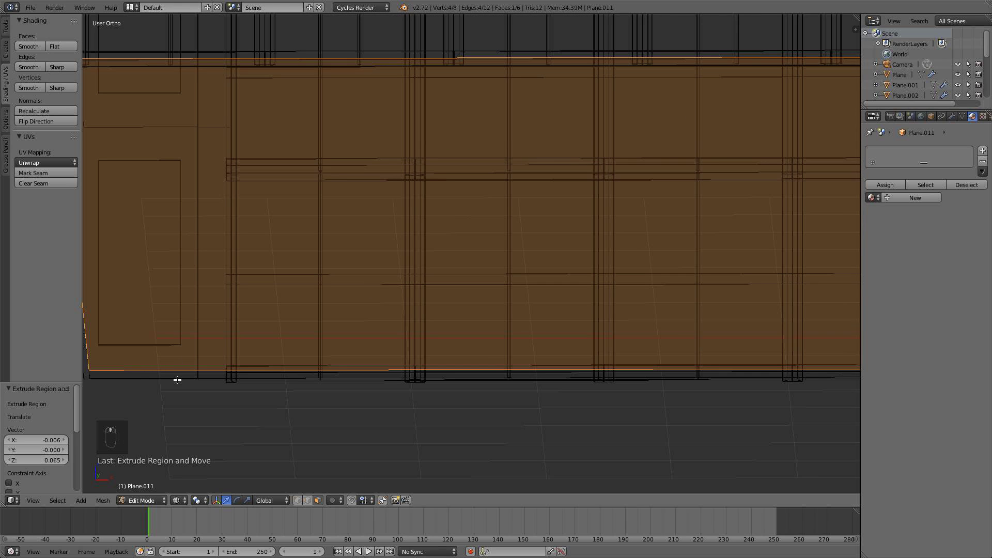
key("z")
key("z")
scroll(346, 362, "down", 2)
scroll(490, 308, "down", 2)
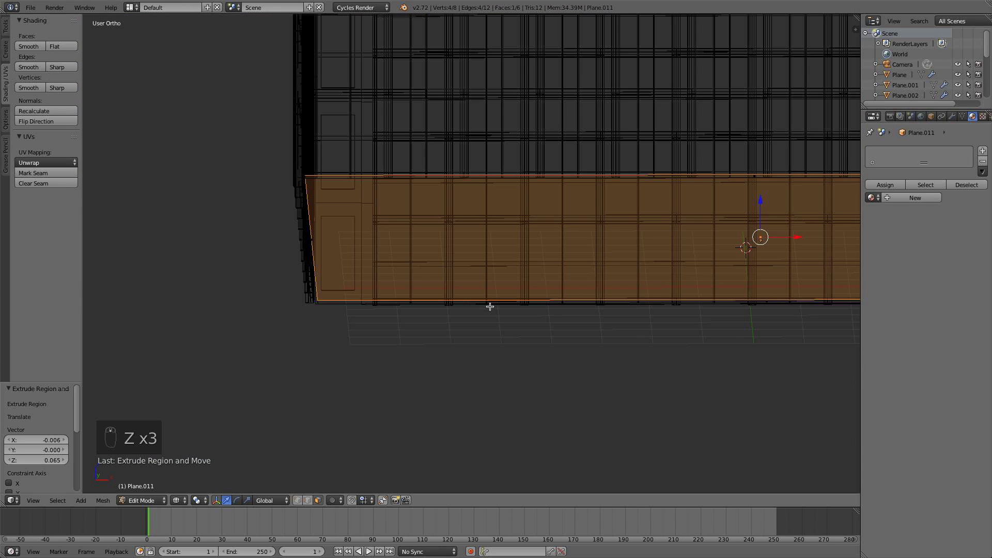
Clear the mesh selection and place the 3D cursor just above the floor slab in the front view
key("a")
scroll(490, 306, "up", 3)
scroll(492, 312, "down", 3)
key("KP_1")
scroll(493, 312, "up", 3)
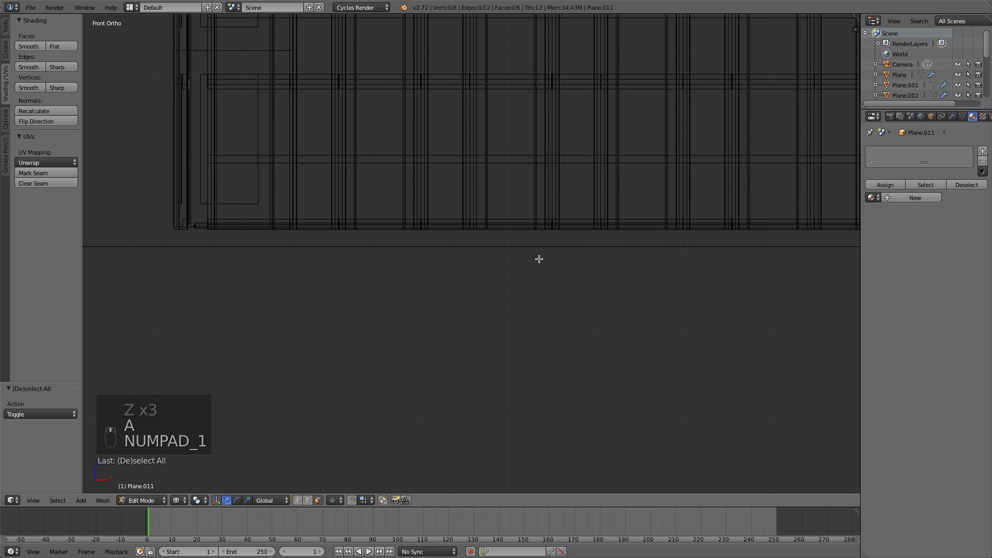
middle_click_drag(539, 259, 349, 319, "shift")
left_click(576, 276)
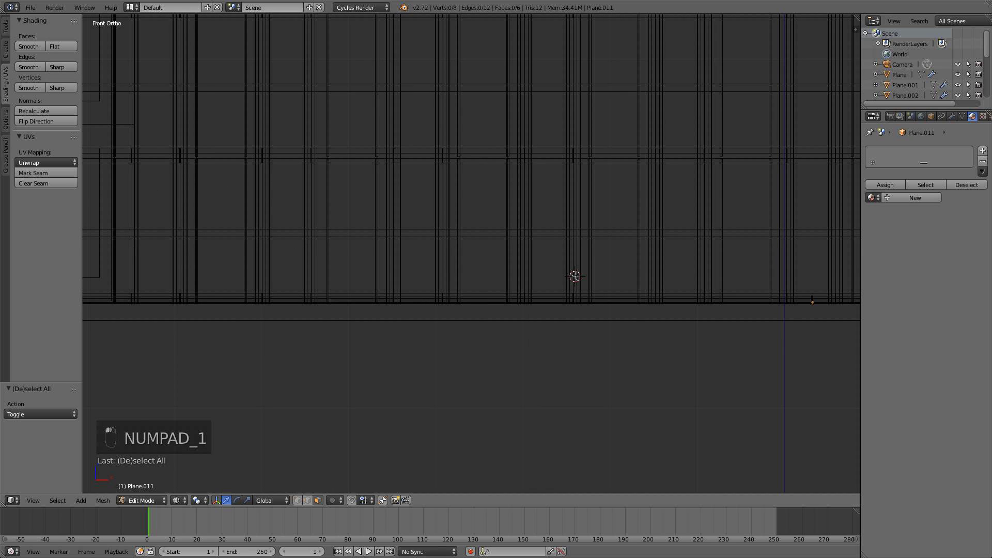
Add a cube at the 3D cursor within the floor mesh and scale it down to about 0.204
key("shift+a")
left_click(573, 283)
key("s")
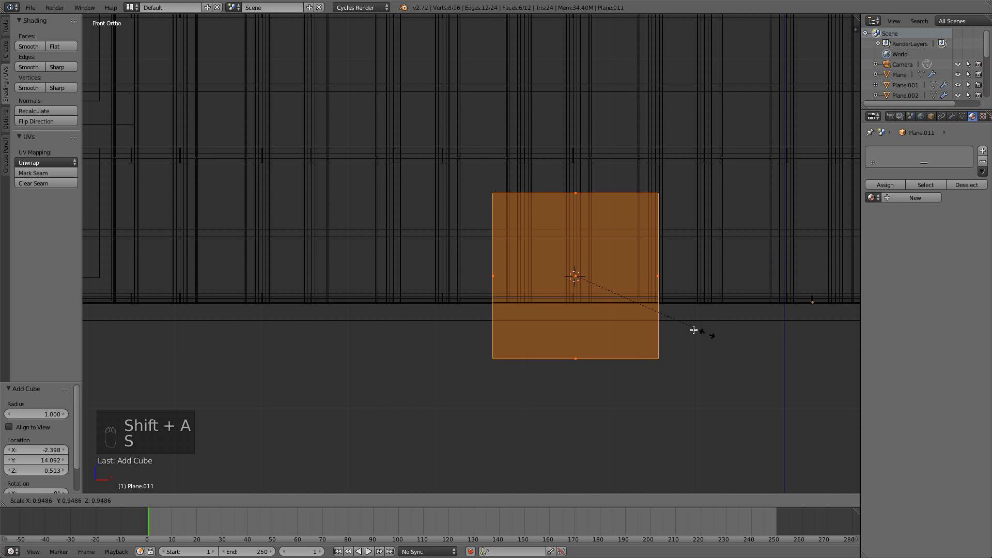
left_click(605, 287)
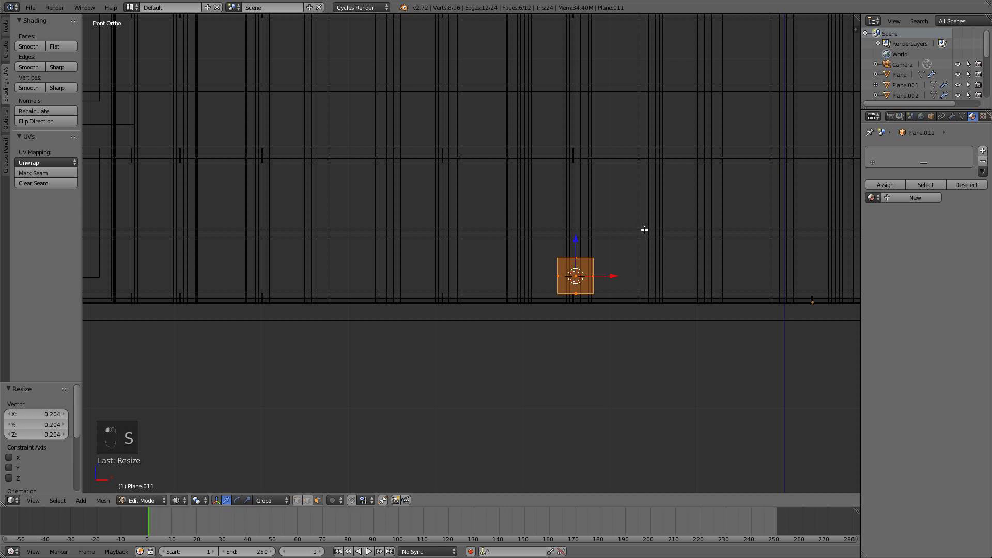
Stretch the cube along Z by about 2.269 and raise it about 0.231 so it stands on the floor slab
key("s")
key("z")
left_click(656, 110)
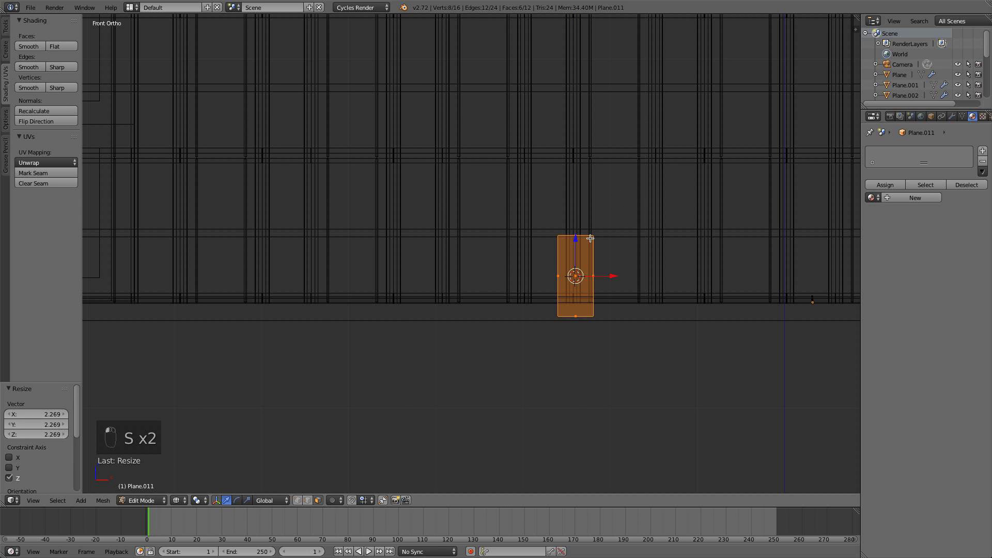
key("g")
key("z")
left_click(572, 223)
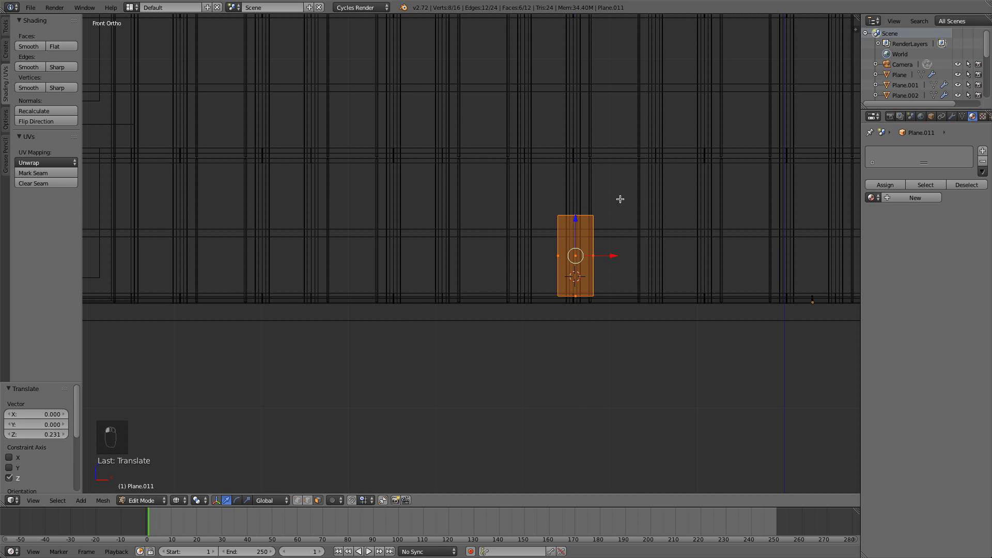
Stretch the cube along Z by about 1.269 and raise it about 0.160 to rest on the floor slab
key("z")
key("z")
key("s")
key("z")
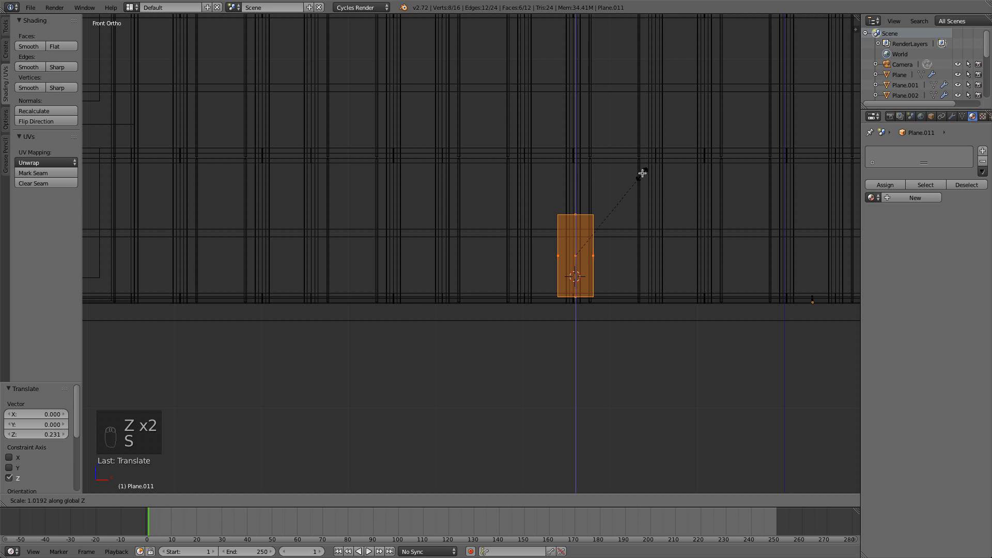
left_click(645, 145)
left_click_drag(575, 218, 576, 204)
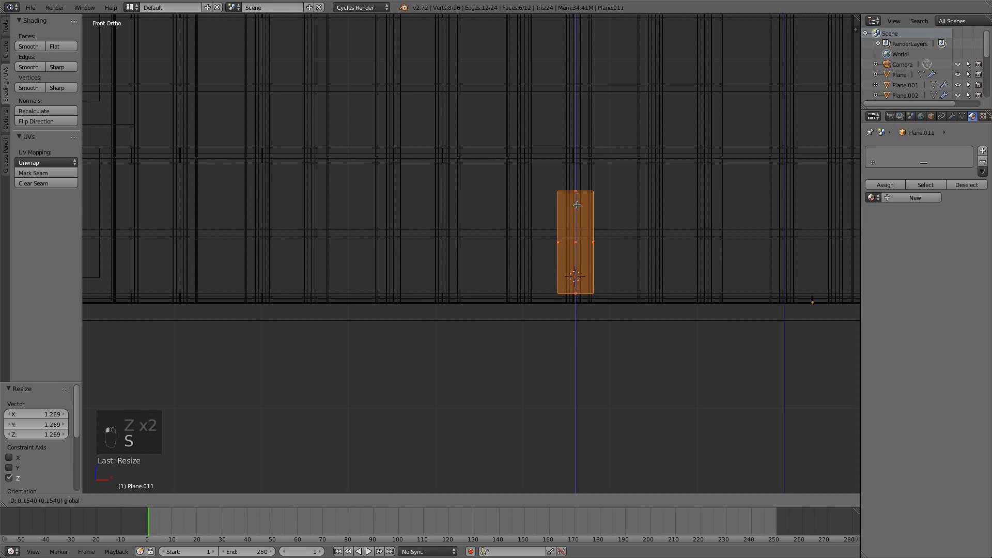
left_click(577, 205)
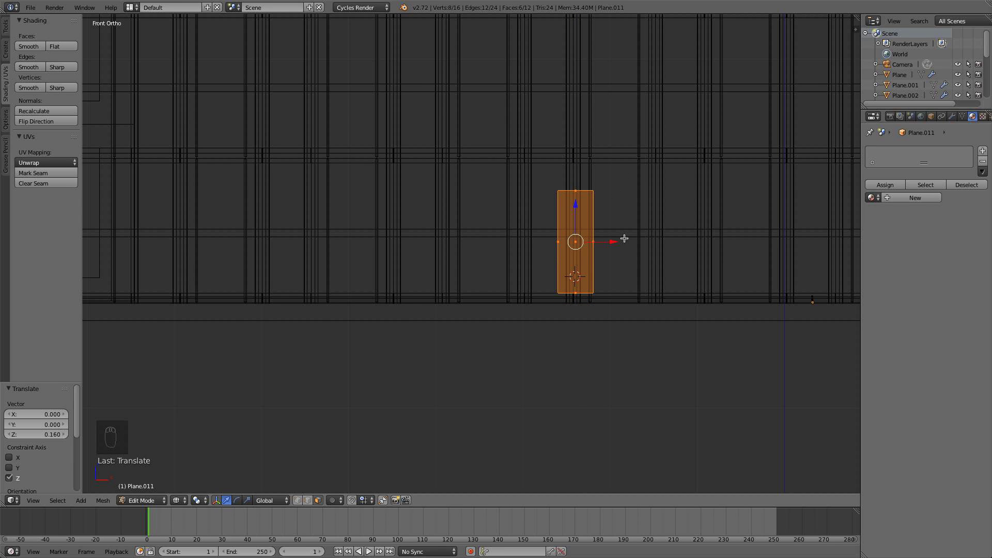
Move the block about -17.111 along Y in the top view, placing it just inside the front wall
scroll(661, 271, "down", 3)
scroll(619, 257, "up", 4)
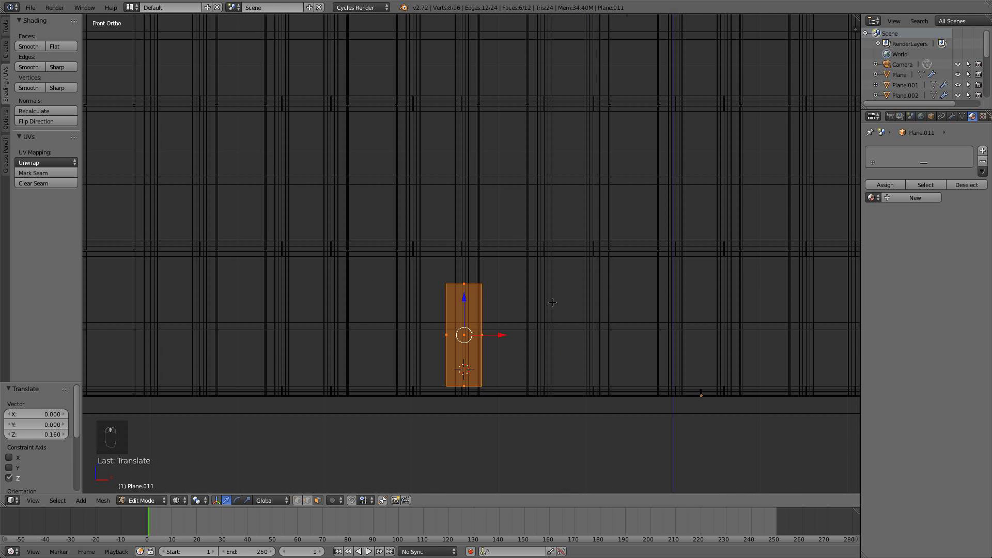
middle_click_drag(603, 327, 598, 368)
scroll(600, 281, "down", 9)
key("KP_7")
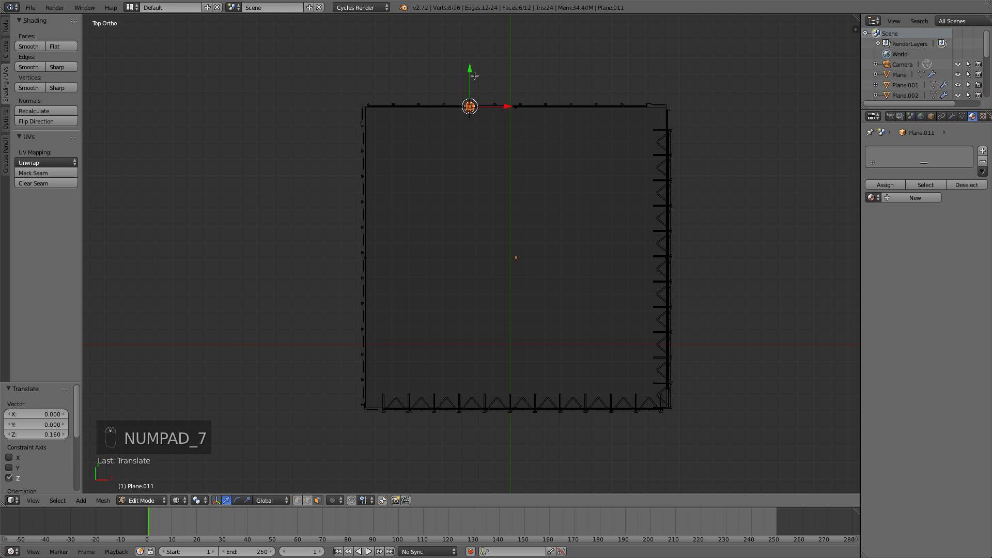
left_click_drag(474, 75, 466, 306)
left_click_drag(459, 358, 459, 359)
scroll(542, 261, "up", 10)
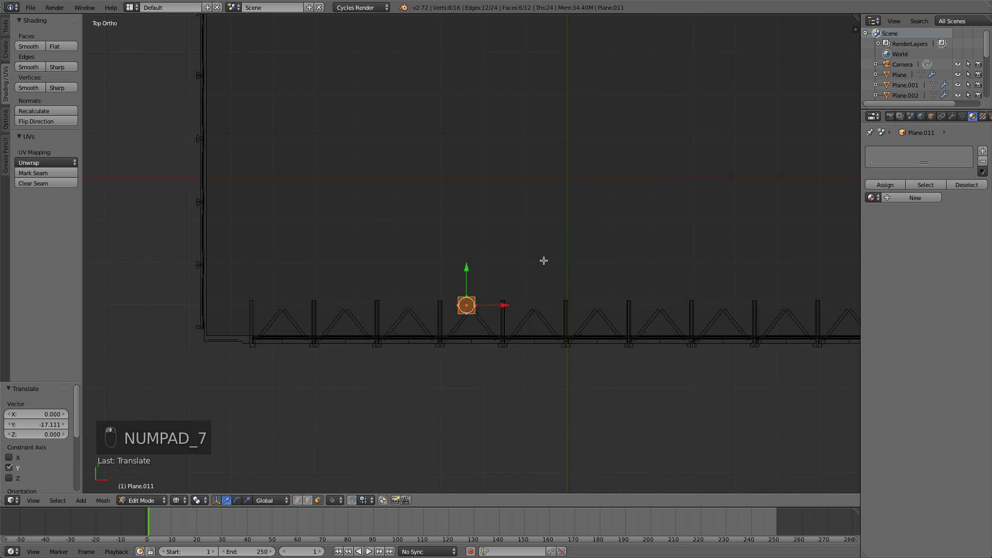
Narrow the block along X to about 0.281 and stretch it along Y by about 3.436
key("s")
key("y")
key("x")
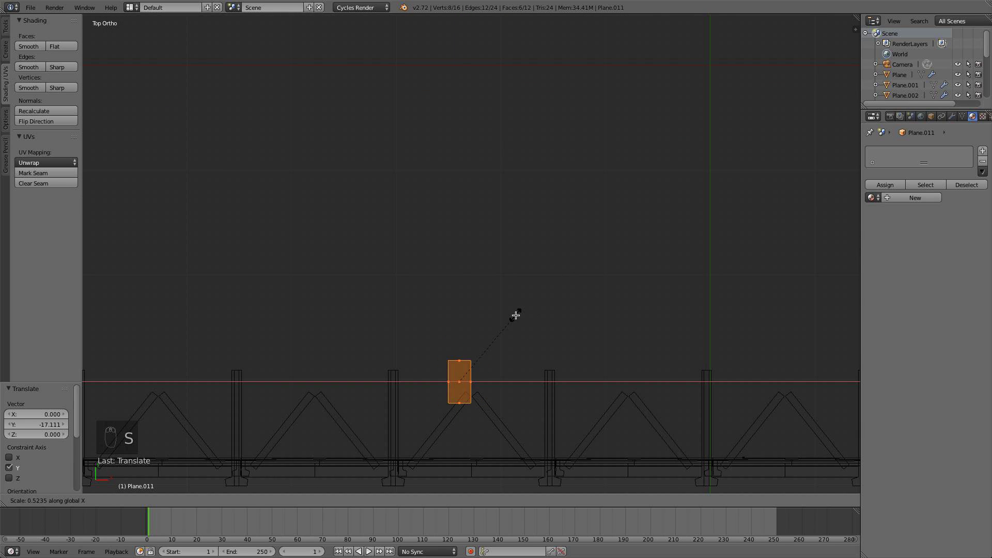
left_click(481, 340)
key("s")
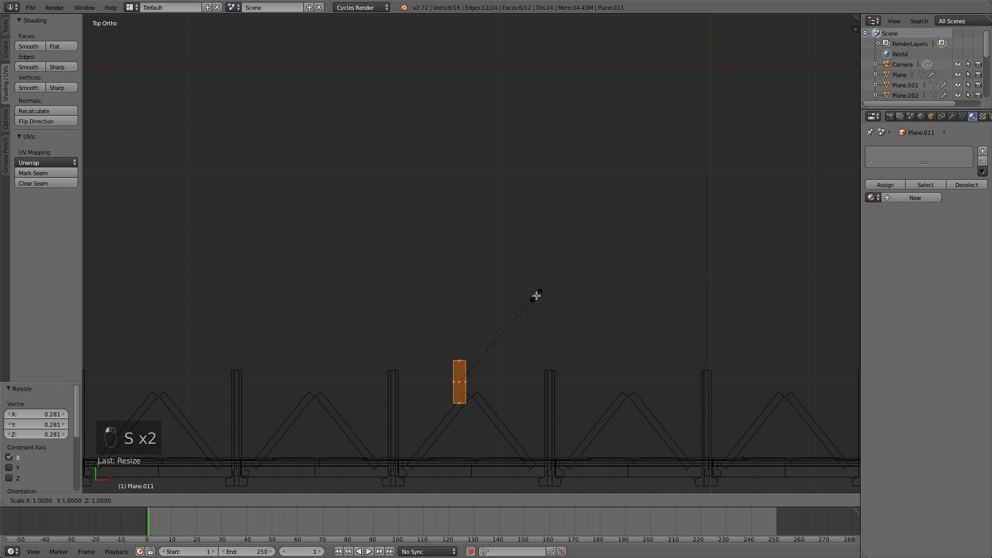
key("y")
left_click(635, 26)
Lengthen the block along Y by another 3.622 or so and shift it about 2.037 along Y inside the building
scroll(560, 241, "down", 9)
key("s")
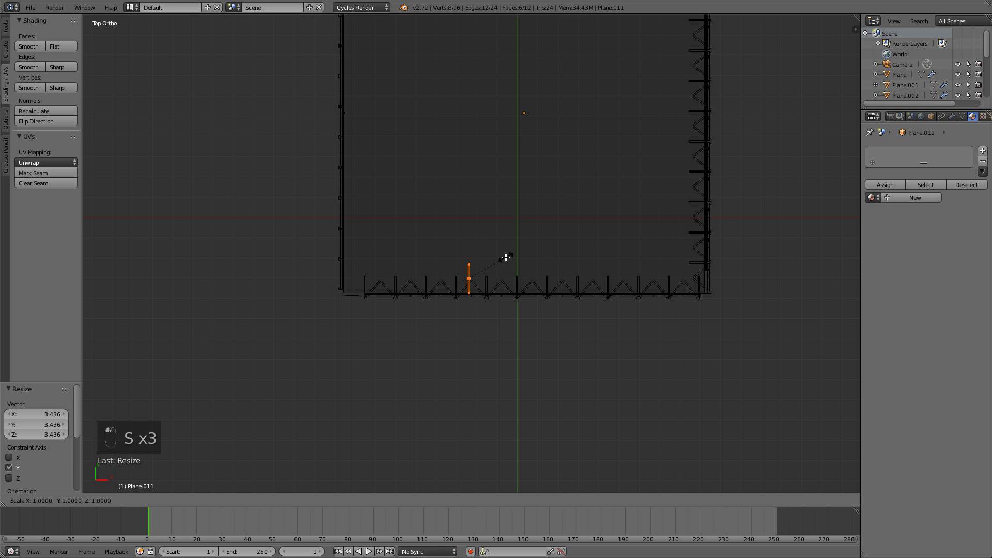
key("y")
left_click(551, 149)
key("g")
key("y")
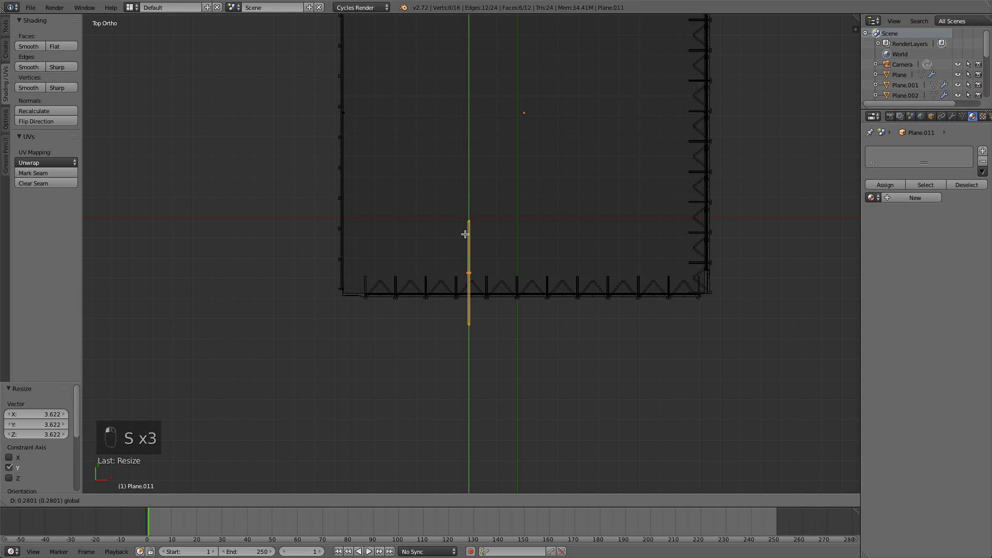
left_click(467, 200)
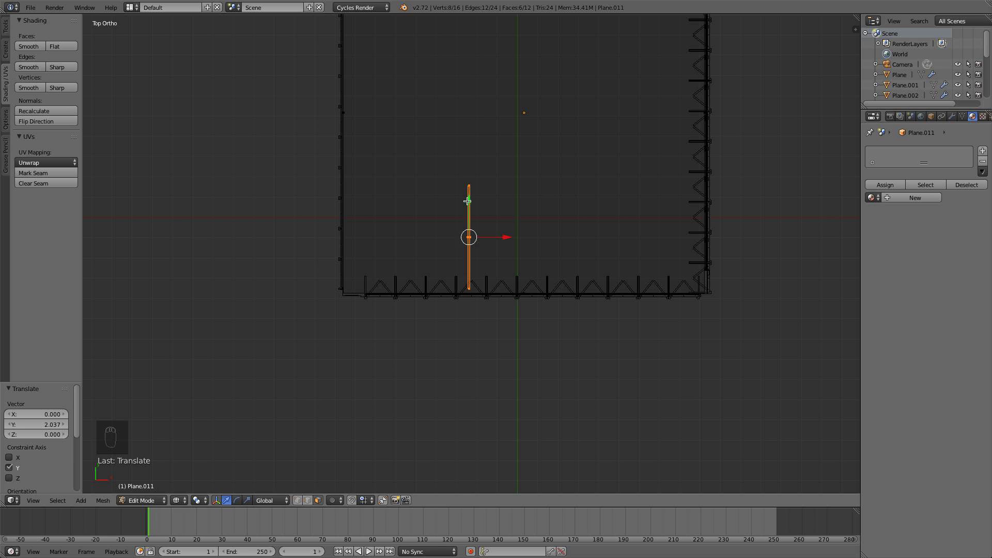
Switch the front view to solid shading and return the floor mesh to Object Mode
scroll(553, 243, "down", 5)
scroll(517, 236, "up", 3)
scroll(522, 255, "down", 4)
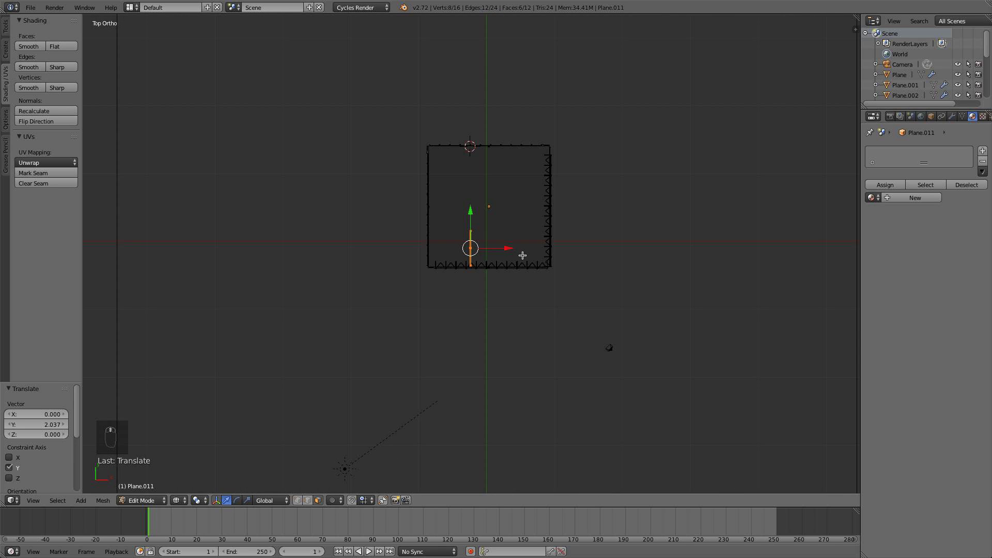
key("KP_1")
scroll(522, 254, "up", 5)
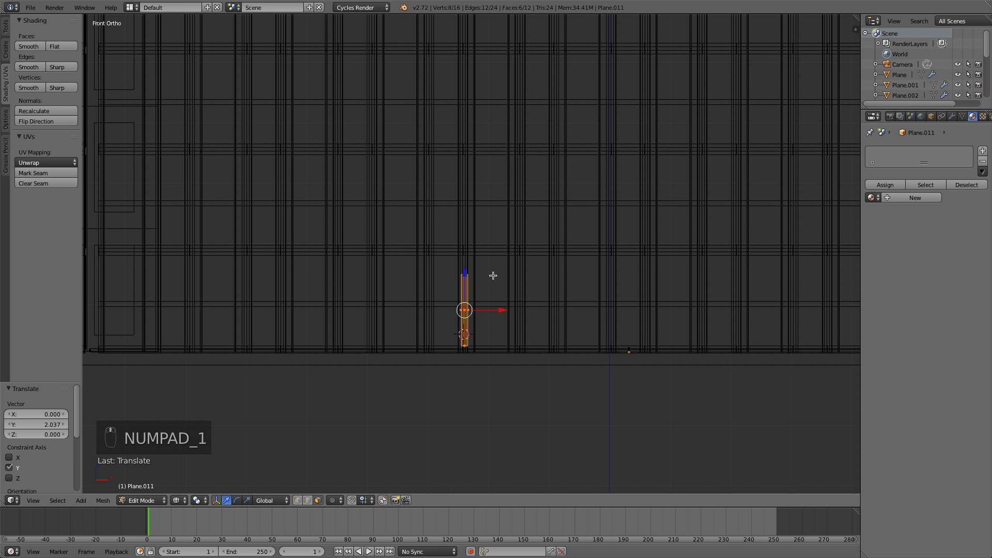
key("z")
key("Tab")
key("Tab")
key("Tab")
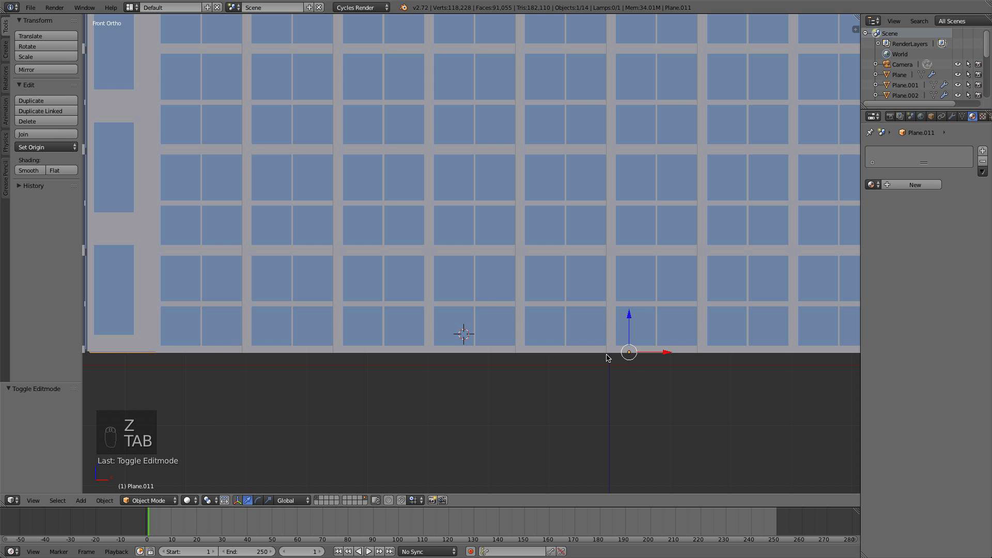
Hide the front window facade and the large facade behind it
right_click(576, 186)
scroll(576, 186, "down", 4)
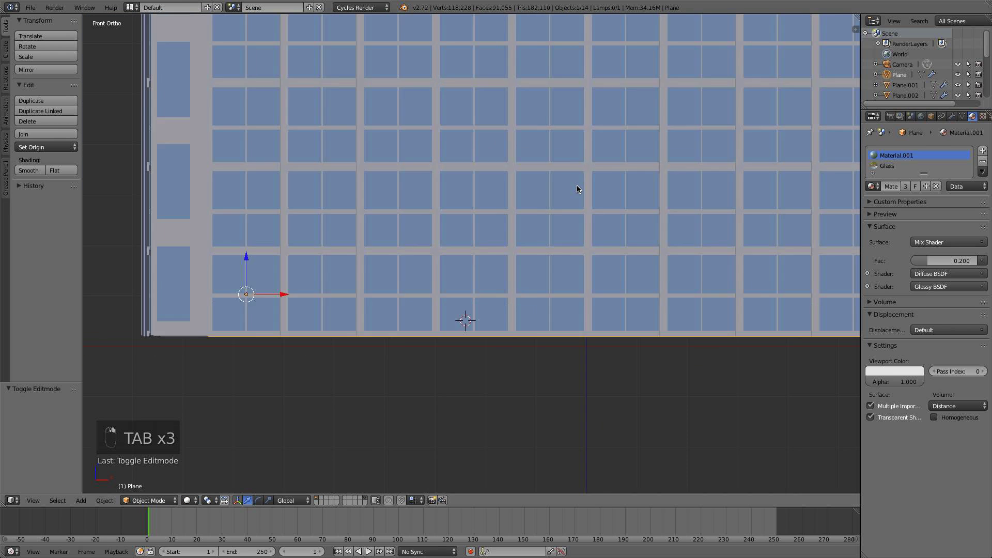
key("h")
right_click(575, 184)
key("h")
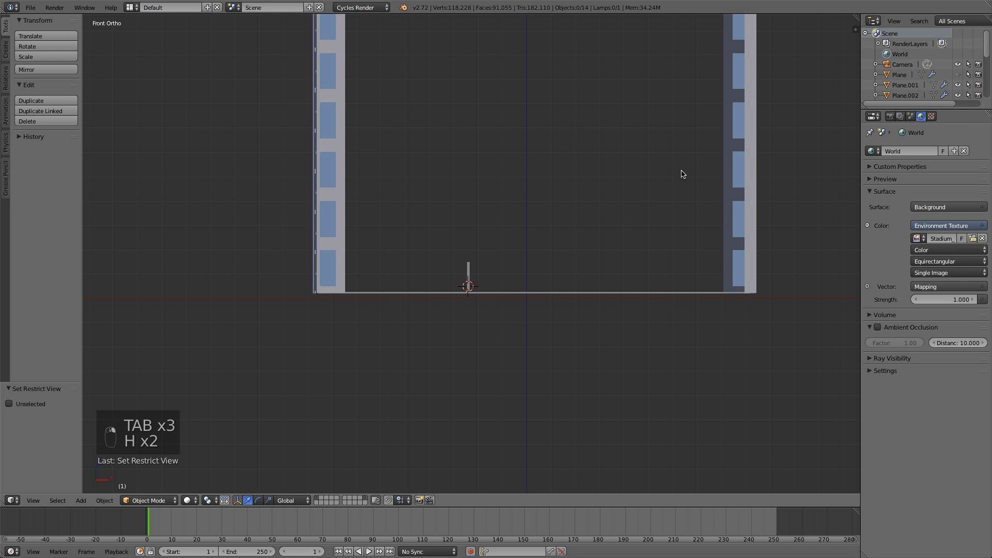
Hide the remaining window panels at both building edges and the side walls so only the floor and partition remain above ground
right_click(735, 163)
key("h")
right_click(335, 155)
key("h")
key("h")
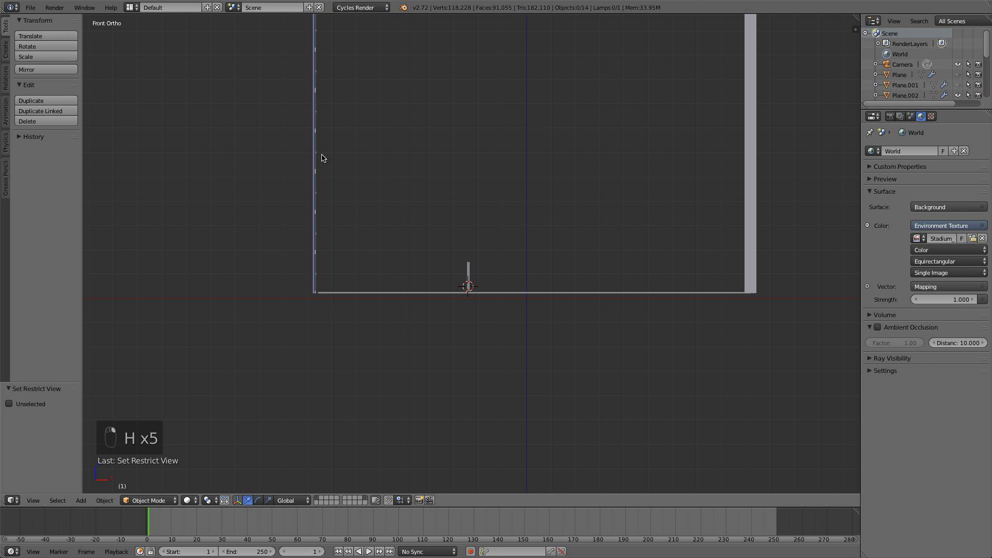
key("b")
left_click_drag(261, 140, 811, 136)
key("h")
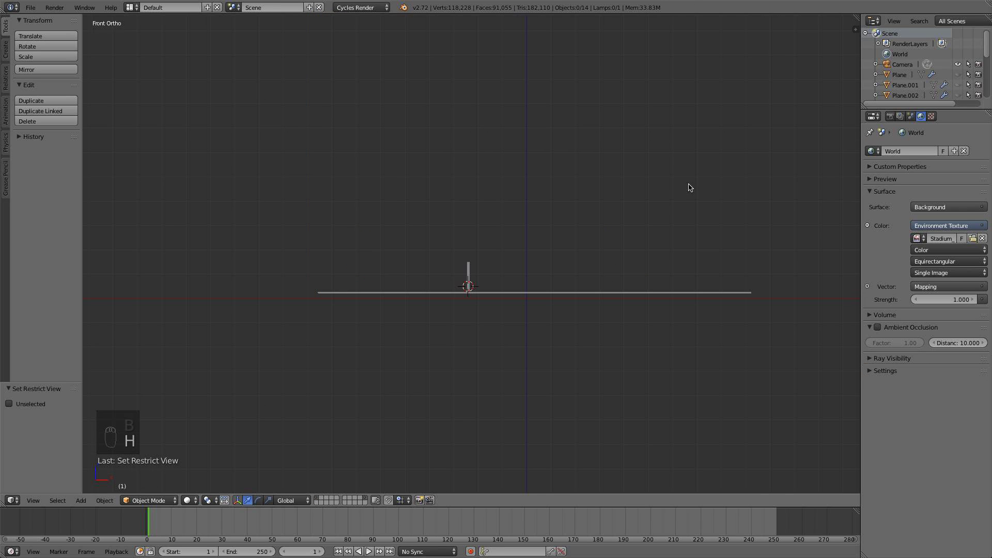
Select the floor slab object and enter Edit Mode with the partition in an angled view
scroll(654, 245, "down", 5)
middle_click_drag(689, 187, 533, 269)
scroll(654, 246, "up", 6)
right_click(551, 281)
key("KP_7")
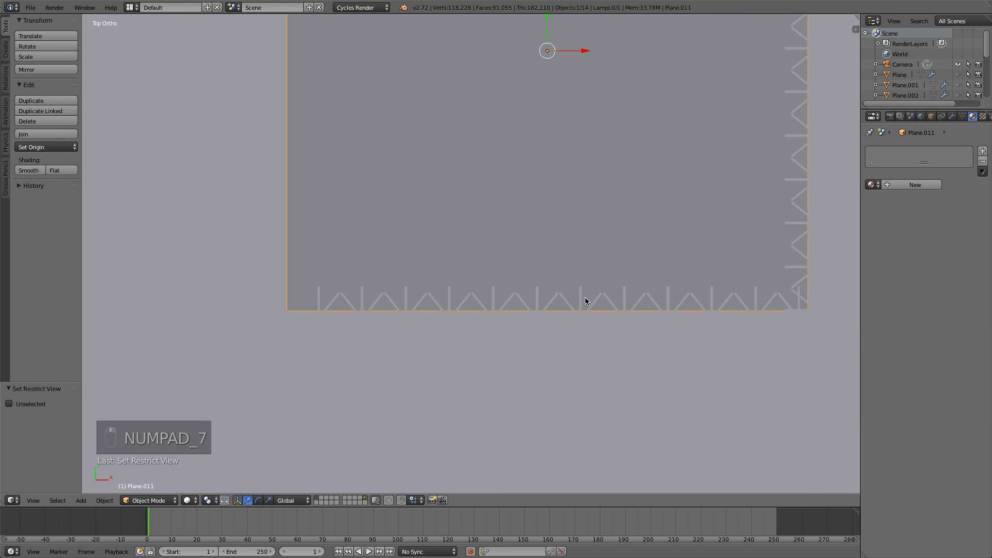
scroll(588, 300, "down", 4)
mouse_move(589, 299)
middle_mouse_down()
mouse_move(611, 227)
mouse_move(581, 289)
middle_mouse_up()
scroll(611, 225, "down", 5)
scroll(578, 293, "up", 5)
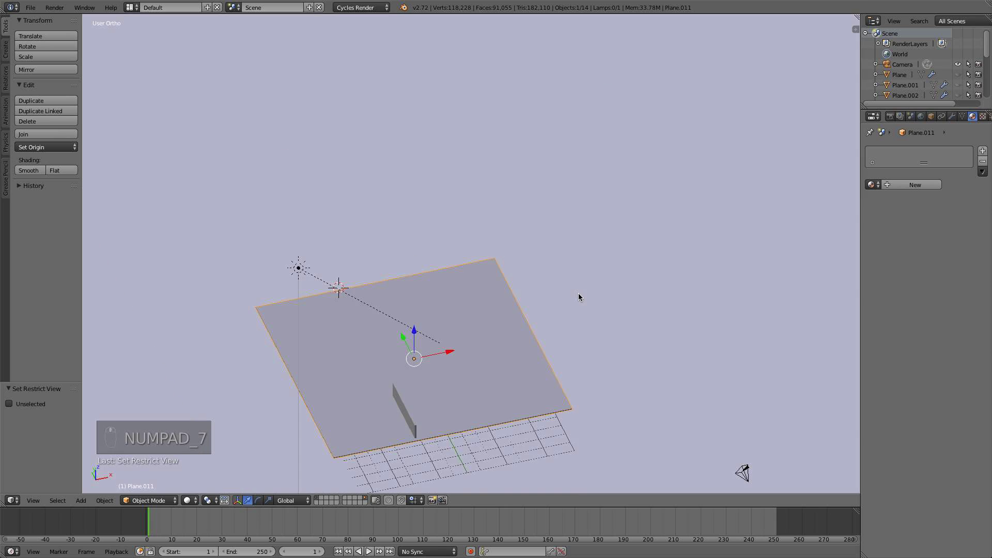
middle_click_drag(482, 360, 465, 352)
key("Tab")
Move the partition wall about -4.180 along X toward the side of the floor slab
scroll(477, 405, "up", 2)
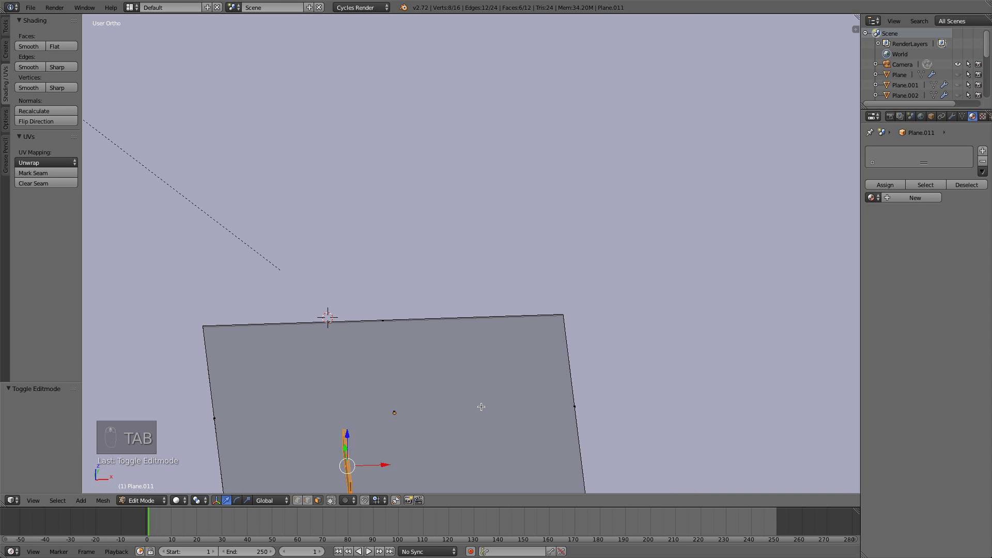
middle_click_drag(477, 405, 476, 228, "shift")
scroll(373, 263, "up", 4)
middle_click_drag(405, 244, 649, 218, "shift")
left_click_drag(502, 245, 325, 248)
Duplicate the partition's large side face in place and move the copy about 1.305 along X away from the partition
key("KP_7")
scroll(338, 256, "down", 2)
middle_click_drag(338, 260, 386, 350, "shift")
scroll(387, 348, "up", 3)
middle_click_drag(423, 271, 490, 155, "shift")
scroll(479, 237, "up", 5)
middle_click_drag(443, 313, 446, 212, "shift")
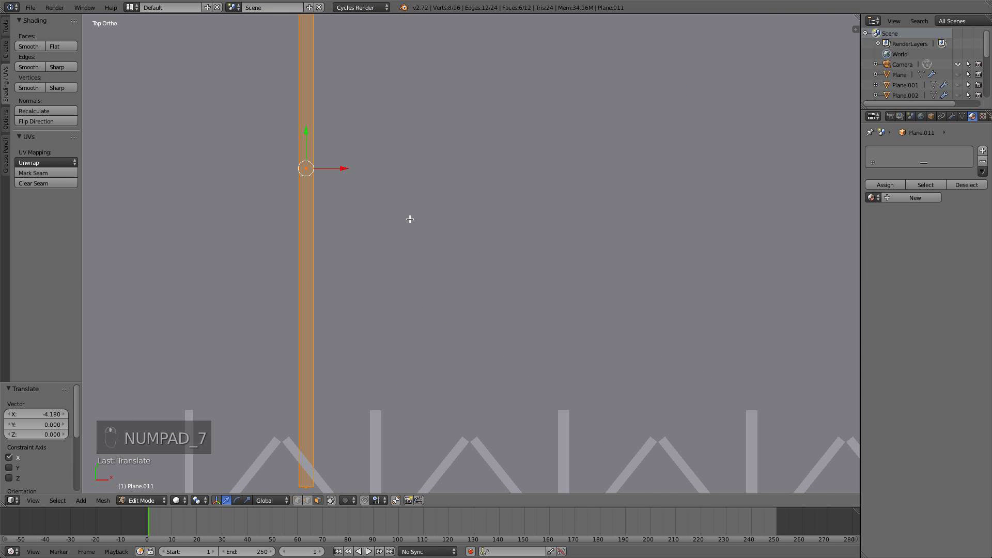
middle_click_drag(348, 219, 531, 221)
right_click(489, 224)
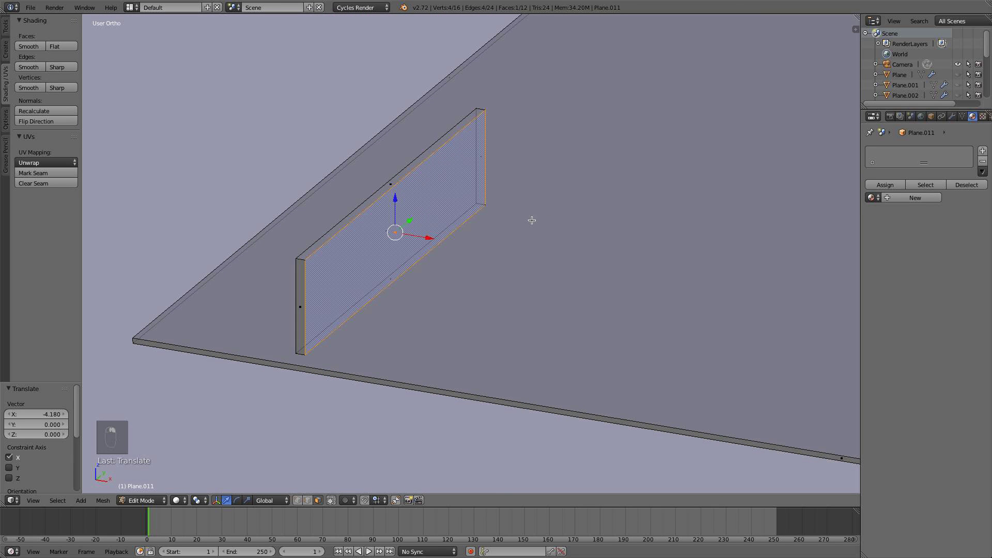
key("shift+d")
right_click(473, 249)
left_click_drag(429, 238, 534, 246)
Scale the duplicated face to about 0.353 and rotate it 90 degrees about the Y axis to lie flat
middle_click_drag(534, 247, 578, 237)
key("s")
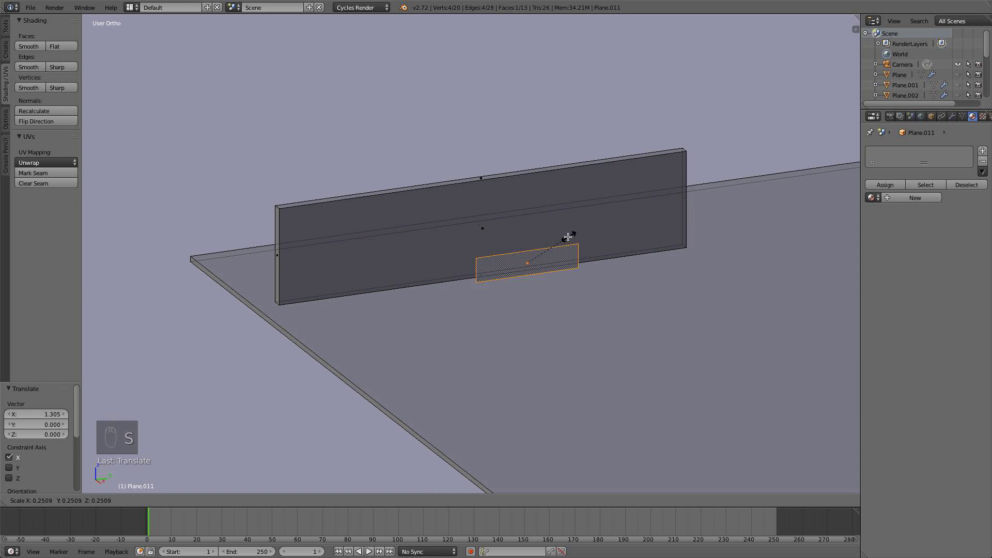
left_click(587, 228)
middle_click_drag(587, 228, 610, 237)
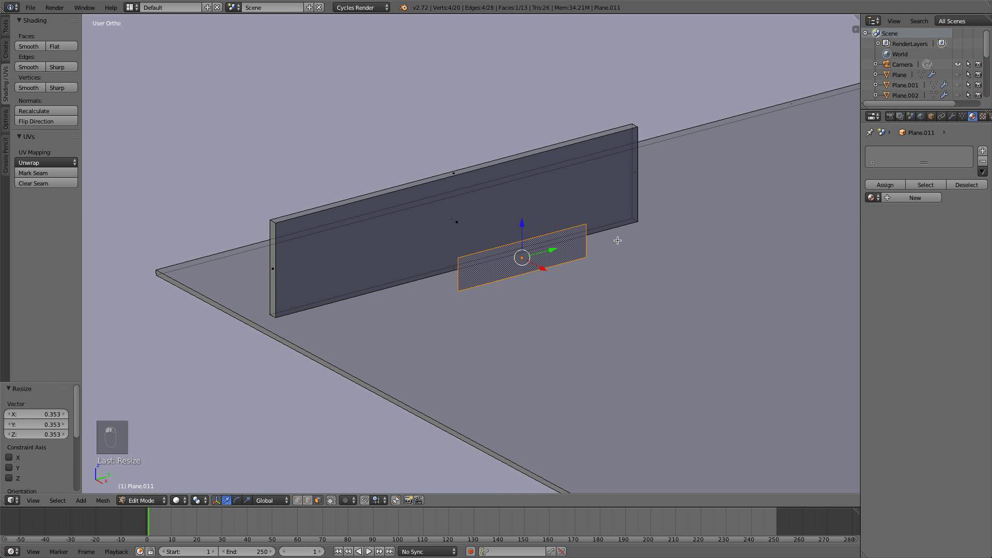
type("rx90")
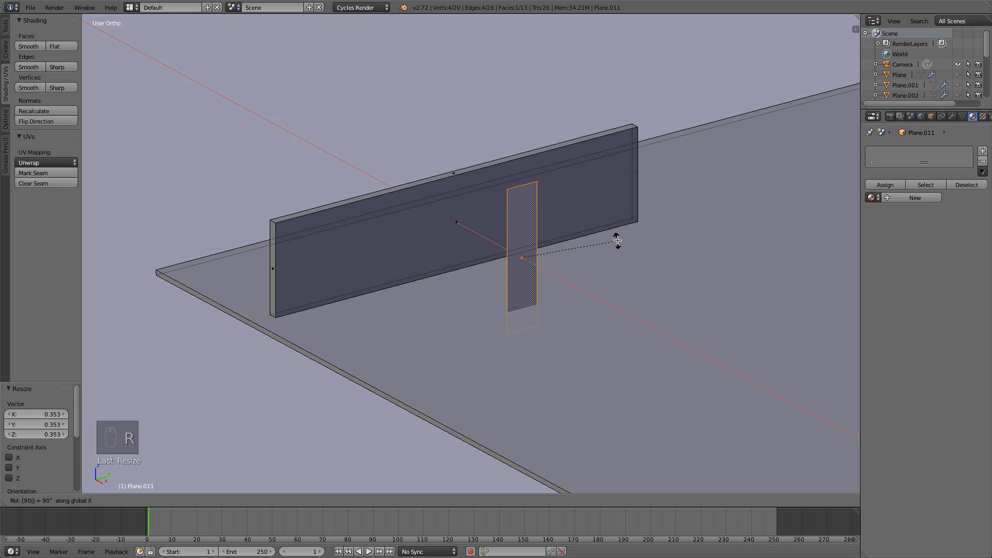
type("y")
left_click(617, 240)
Shorten the flat face along Y in the top view and scale it up uniformly by about 1.448
middle_click_drag(624, 254, 627, 306)
scroll(627, 307, "up", 4)
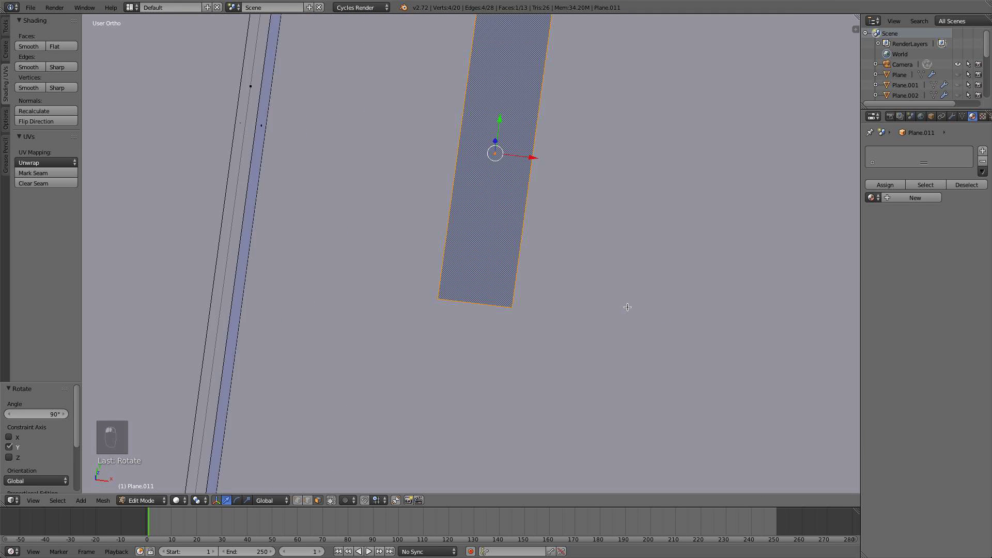
key("KP_7")
key("s")
key("y")
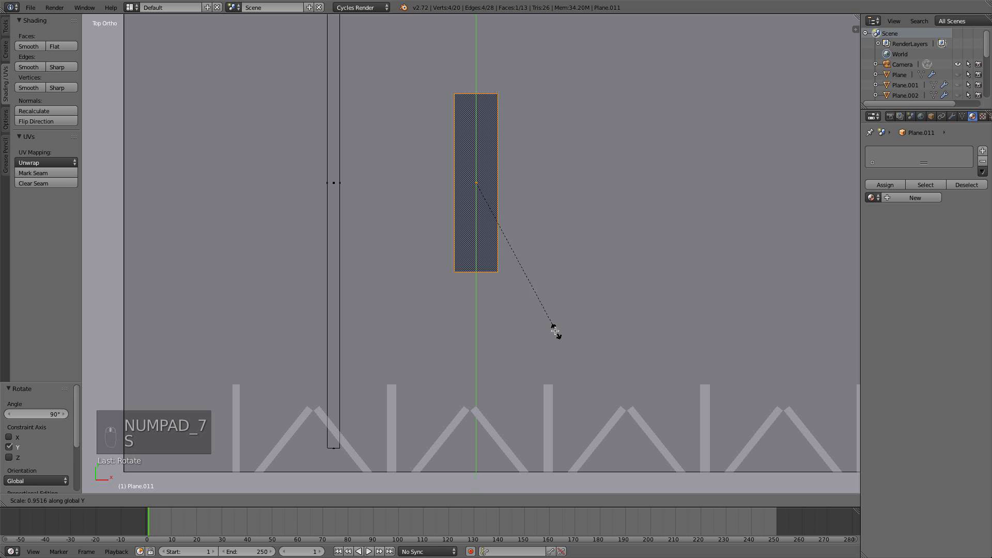
left_click(551, 290)
key("s")
left_click(591, 290)
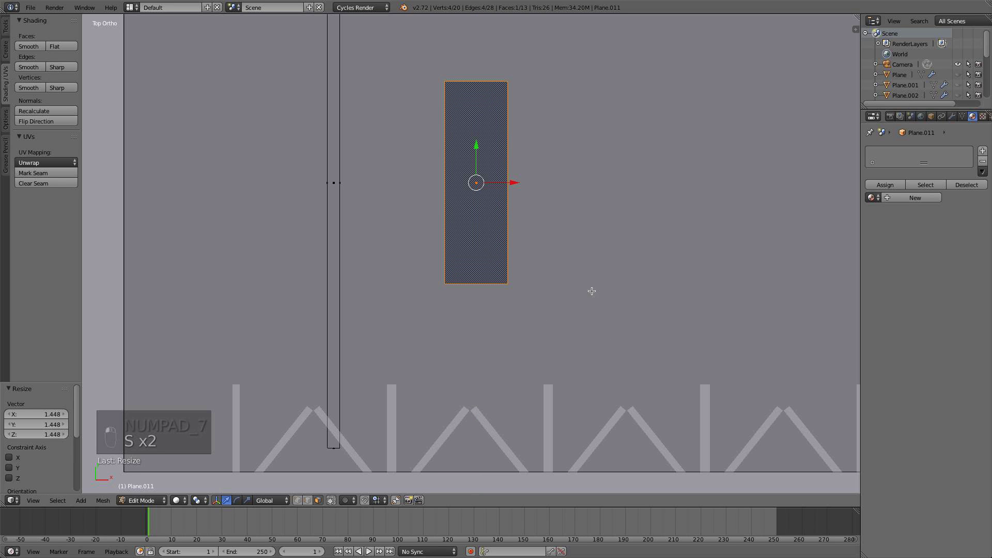
Position the flat face beside the partition near the front of the floor and lower it about 0.109 along Z
left_click_drag(482, 152, 373, 270)
middle_click_drag(449, 339, 409, 227)
left_click_drag(362, 237, 357, 248)
Extrude the flat face downward about 0.045 to form a tabletop and lower its bottom face another 0.021 or so
scroll(357, 248, "up", 3)
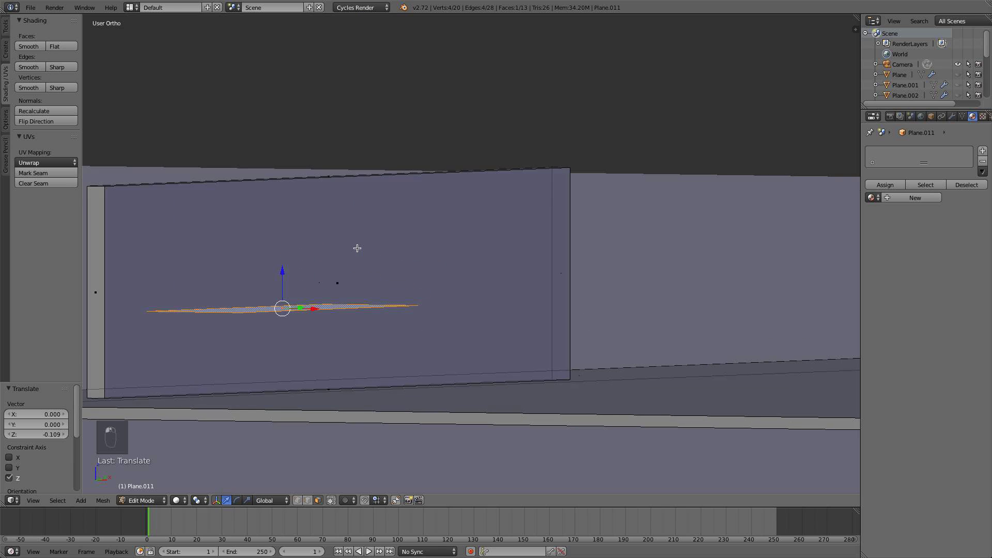
middle_click_drag(357, 248, 549, 228, "shift")
scroll(550, 228, "up", 5)
middle_click_drag(532, 303, 537, 270, "shift")
scroll(536, 267, "down", 1)
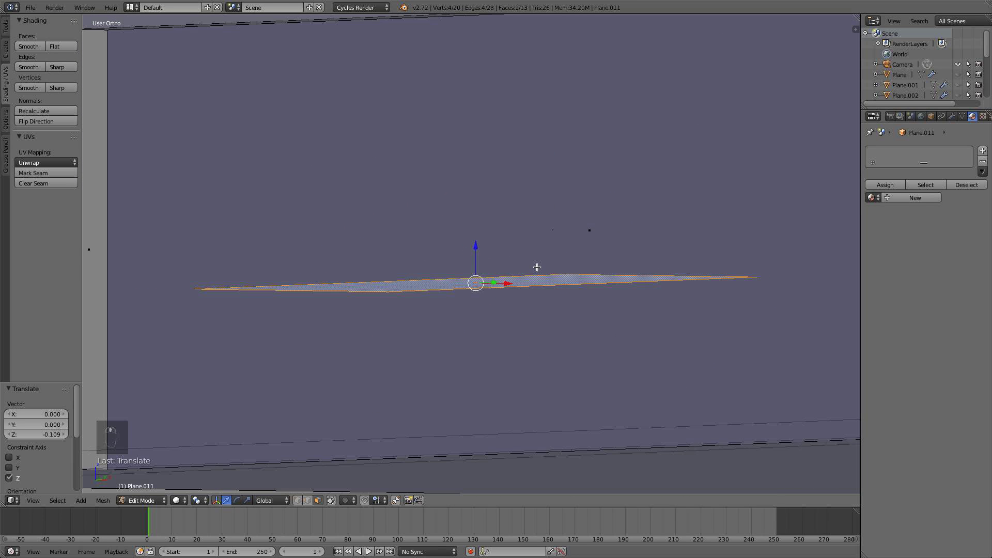
key("e")
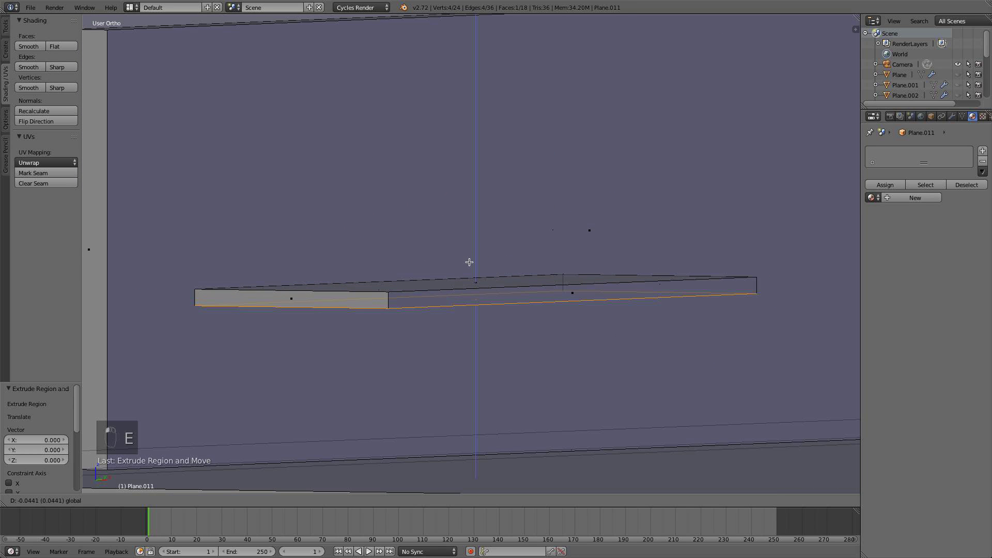
left_click_drag(468, 263, 469, 263)
scroll(498, 281, "down", 3)
middle_click_drag(494, 284, 431, 319)
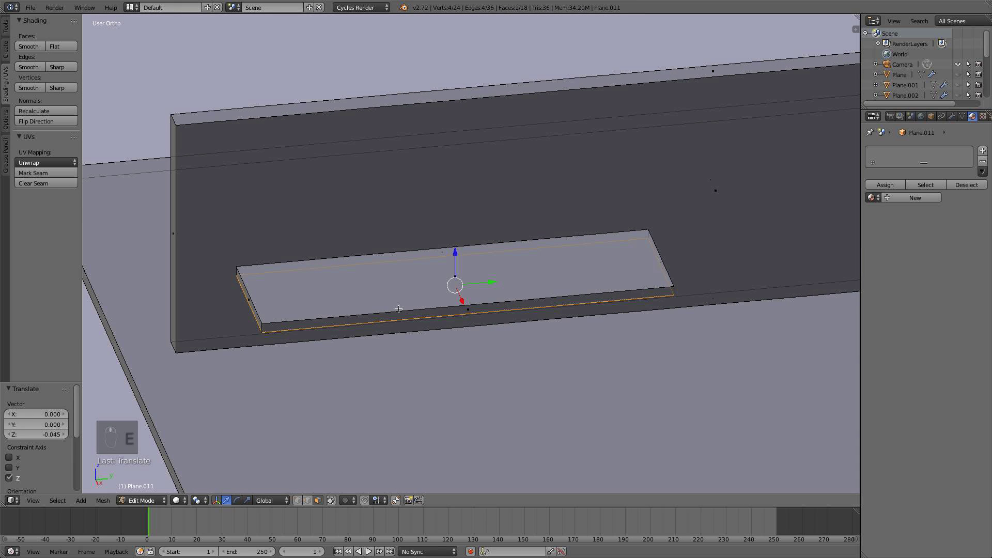
left_click_drag(455, 255, 454, 262)
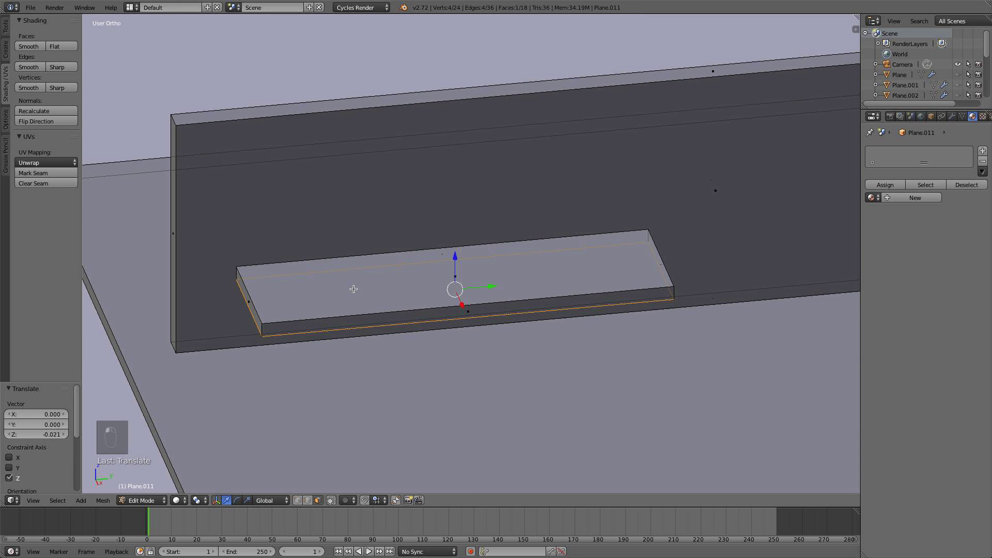
Add two crosswise loop cuts to the tabletop and spread them along Y by about 2.749 toward its ends
key("a")
key("ctrl+r")
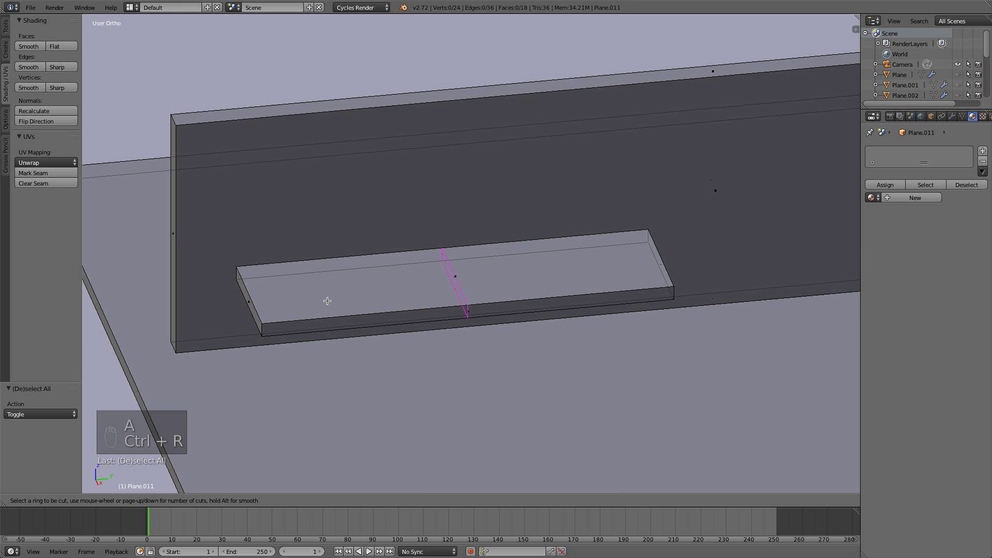
left_click(327, 301)
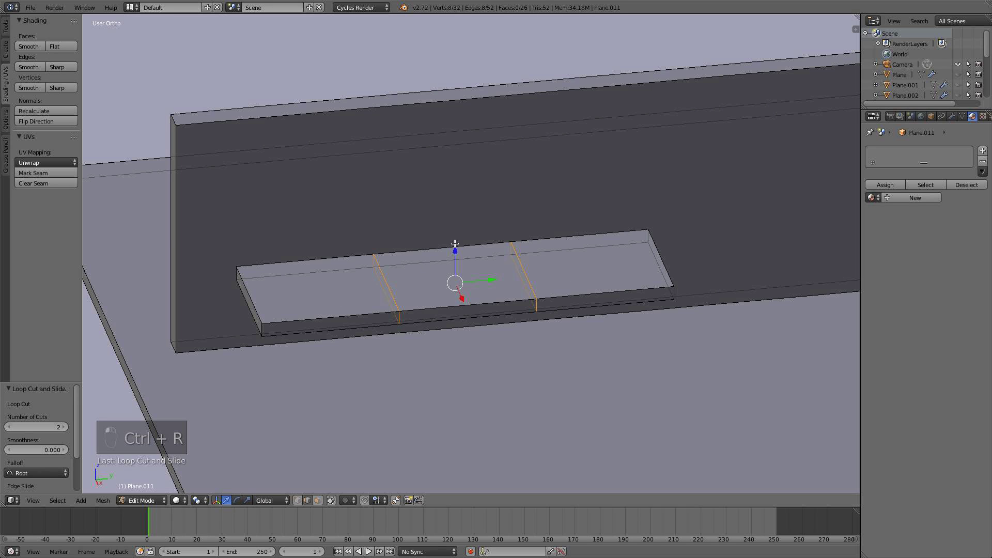
key("s")
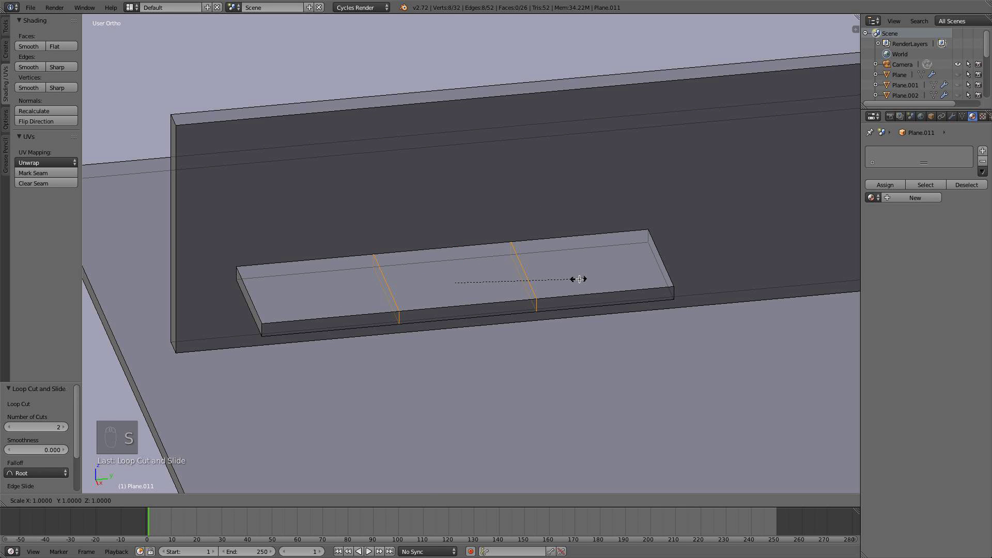
right_click(607, 279)
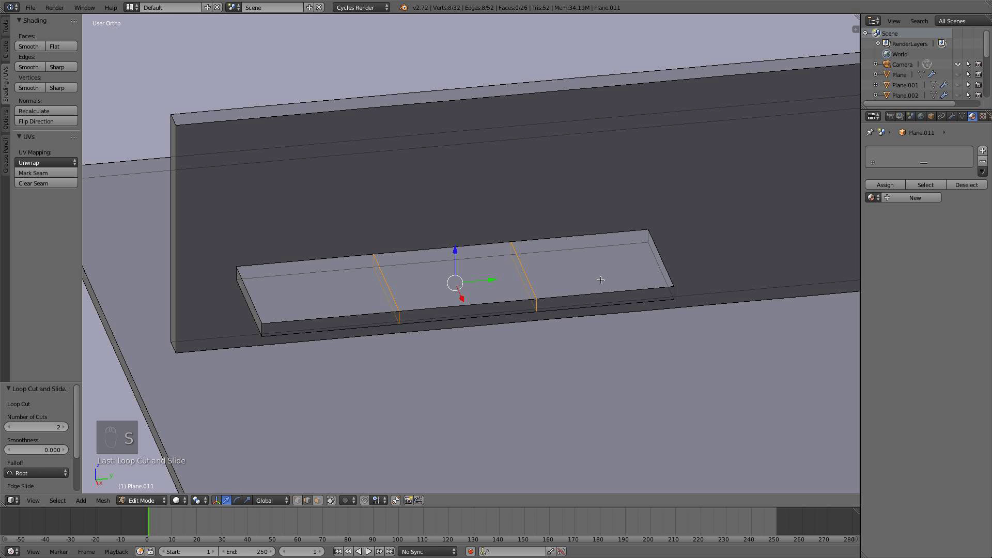
scroll(337, 311, "up", 2)
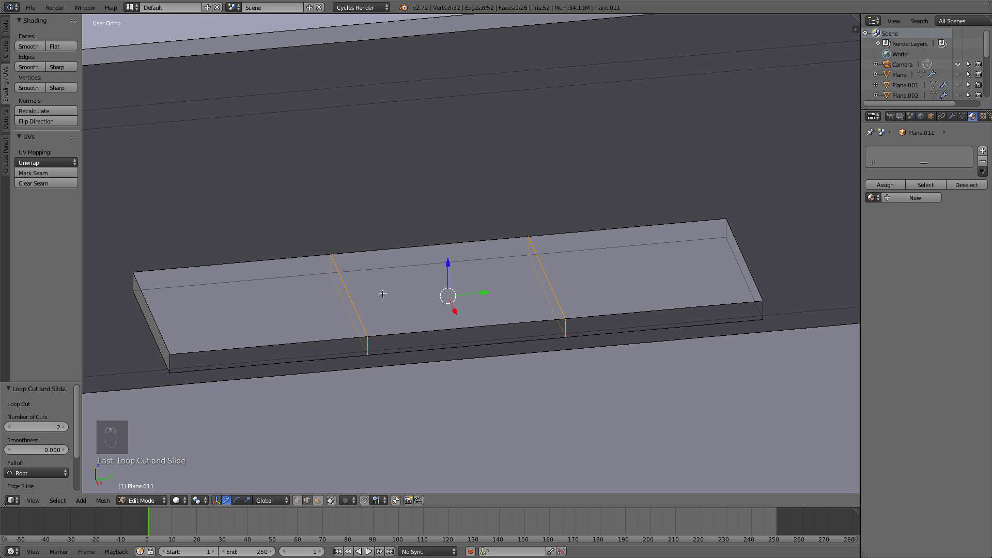
scroll(424, 296, "up", 1)
scroll(440, 298, "down", 2)
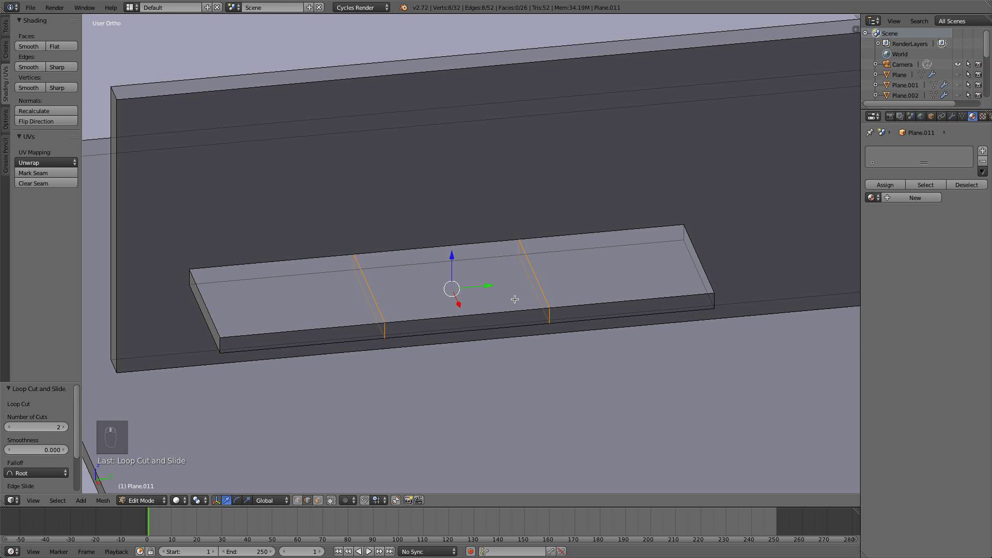
key("s")
key("y")
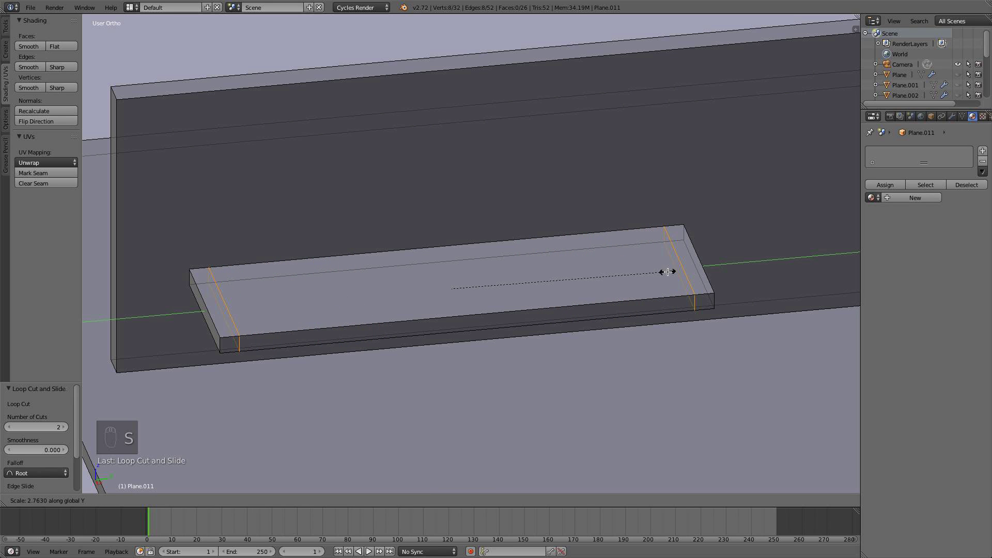
left_click(666, 272)
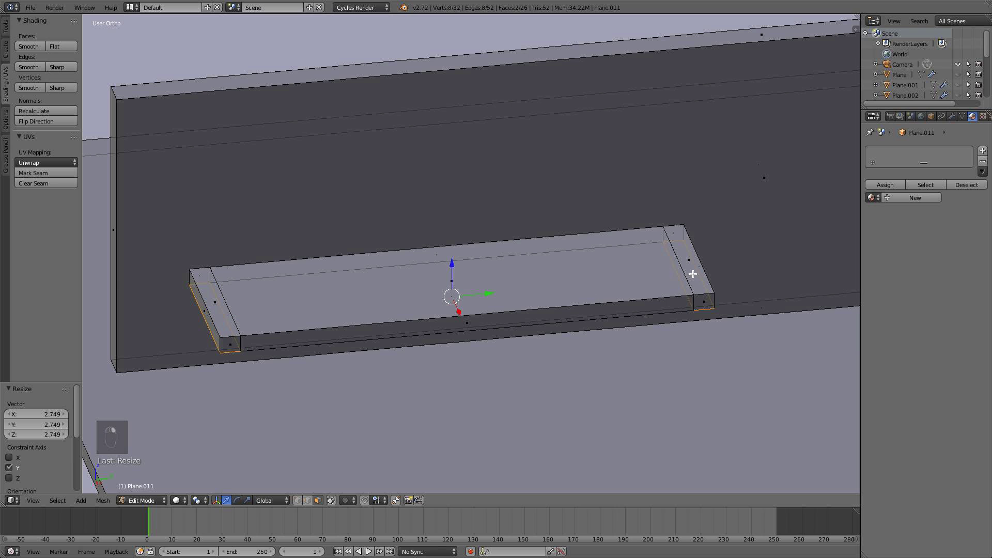
Extrude the two narrow bottom end faces of the tabletop down along Z to form the table's legs
key("e")
key("g")
key("z")
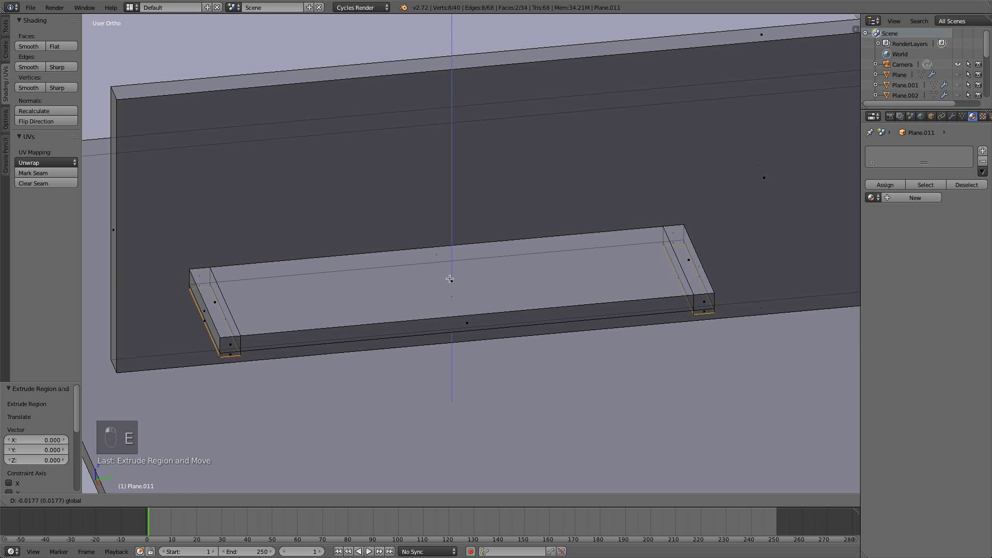
left_click(446, 380)
key("a")
key("Tab")
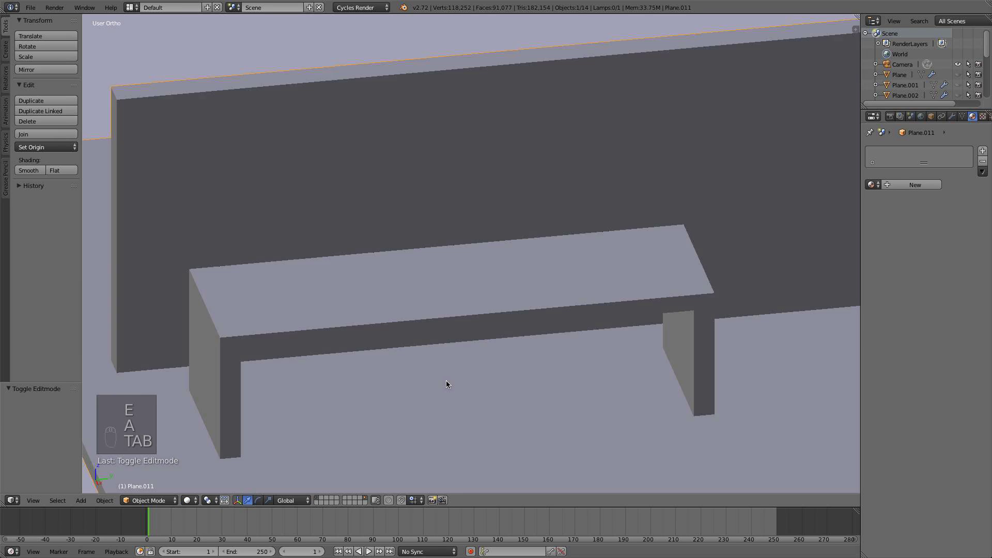
scroll(445, 380, "down", 6)
mouse_move(445, 380)
middle_mouse_down()
mouse_move(475, 365)
mouse_move(545, 359)
mouse_move(525, 345)
mouse_move(436, 372)
middle_mouse_up()
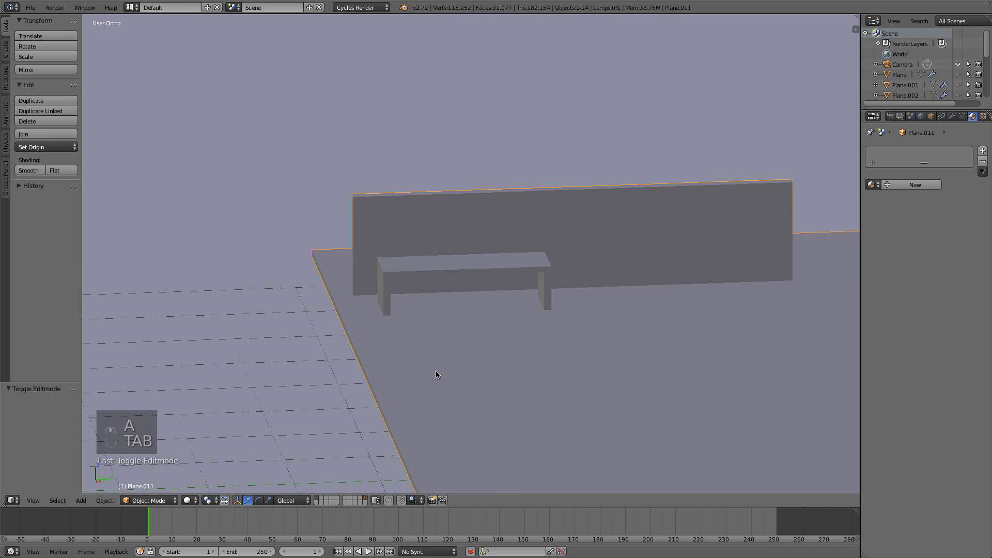
Select the faces of the tabletop slab, including its top, end and corner faces, in Edit Mode
scroll(462, 327, "up", 4)
right_click(458, 297)
key("Tab")
key("Tab")
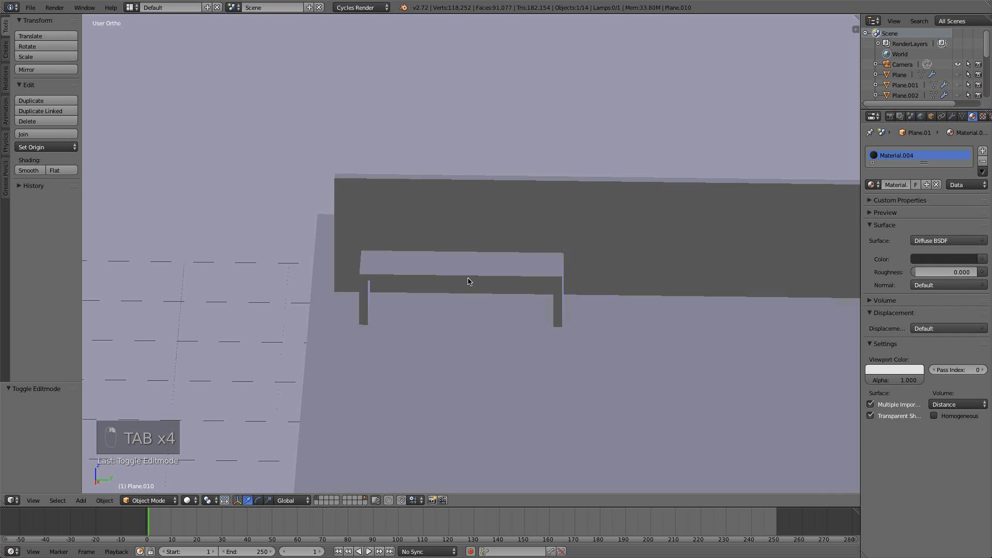
right_click(468, 280)
key("Tab")
right_click(458, 267)
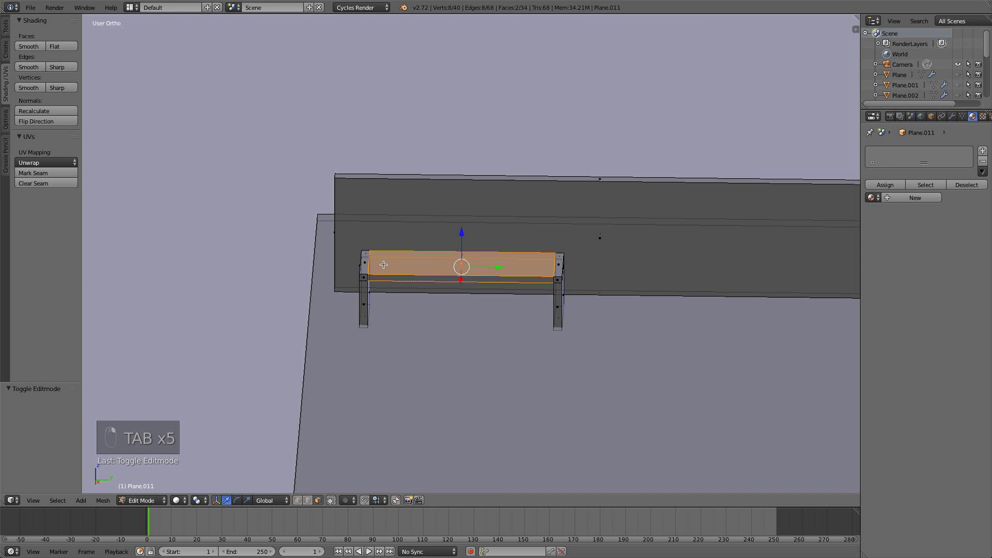
left_click(366, 264, "shift")
scroll(365, 263, "up", 4)
middle_click_drag(366, 264, 287, 321)
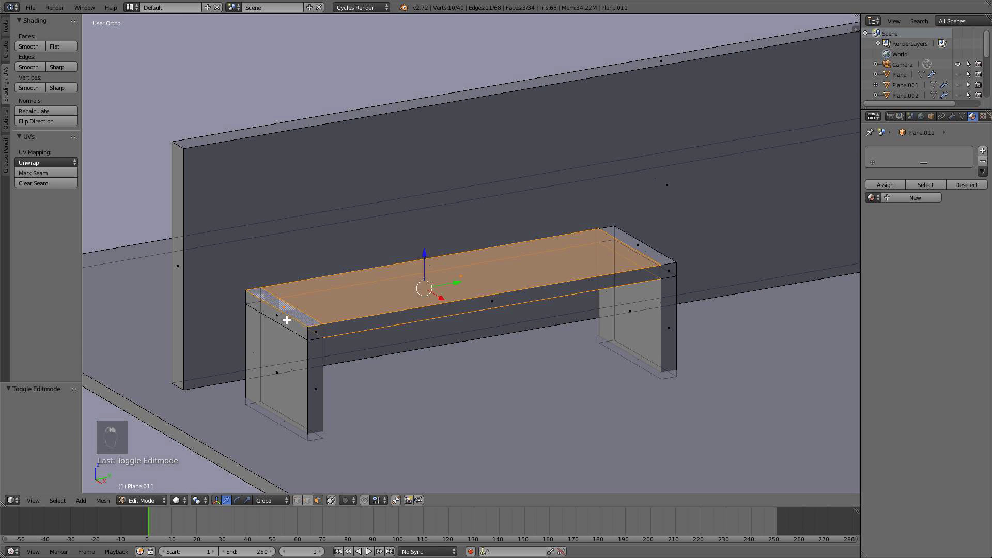
left_click(285, 320, "shift")
left_click(638, 251, "shift")
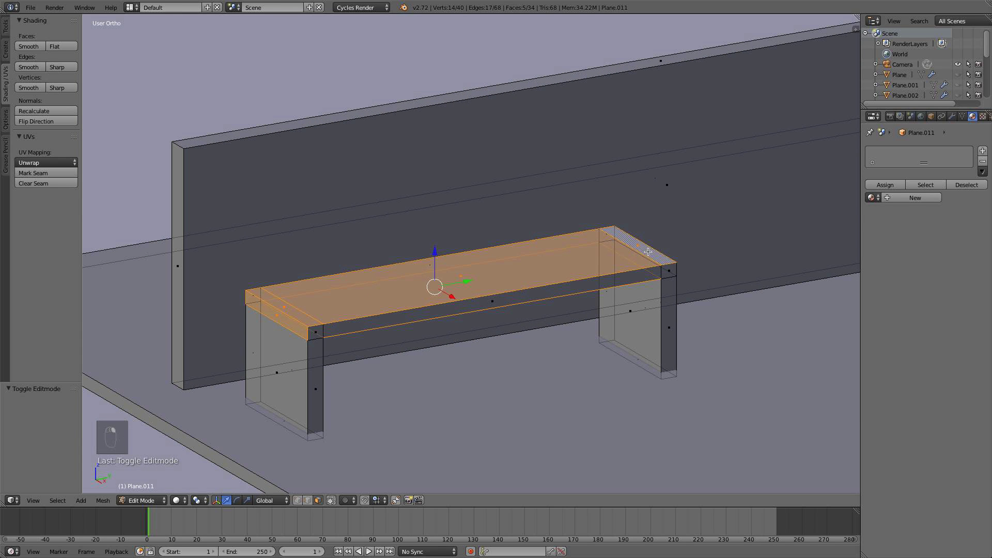
left_click(669, 270, "shift")
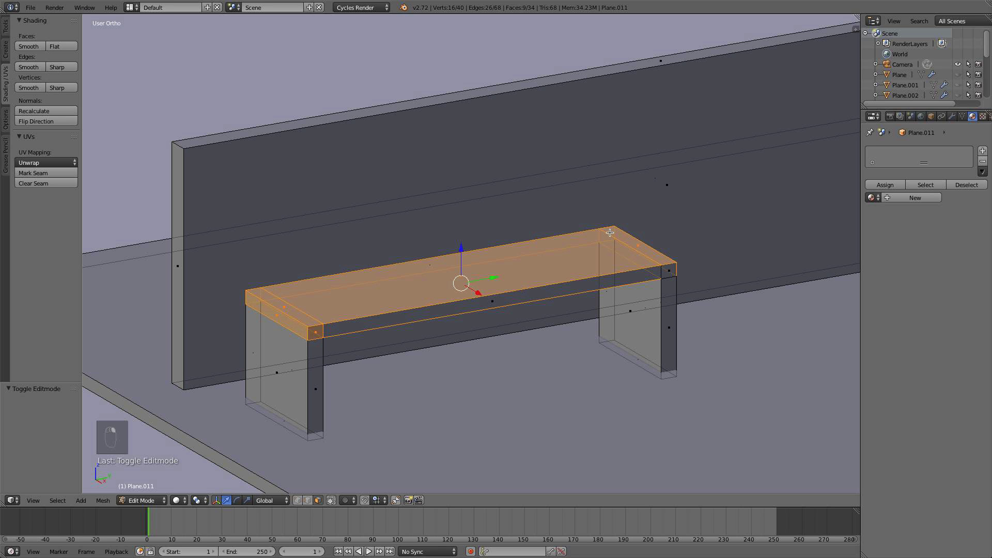
left_click(671, 269, "shift")
Try to lower the selected tabletop faces about 0.026 along Z
left_click_drag(462, 253, 481, 301)
scroll(482, 302, "down", 3)
middle_click_drag(482, 301, 463, 249)
left_click_drag(463, 249, 466, 255)
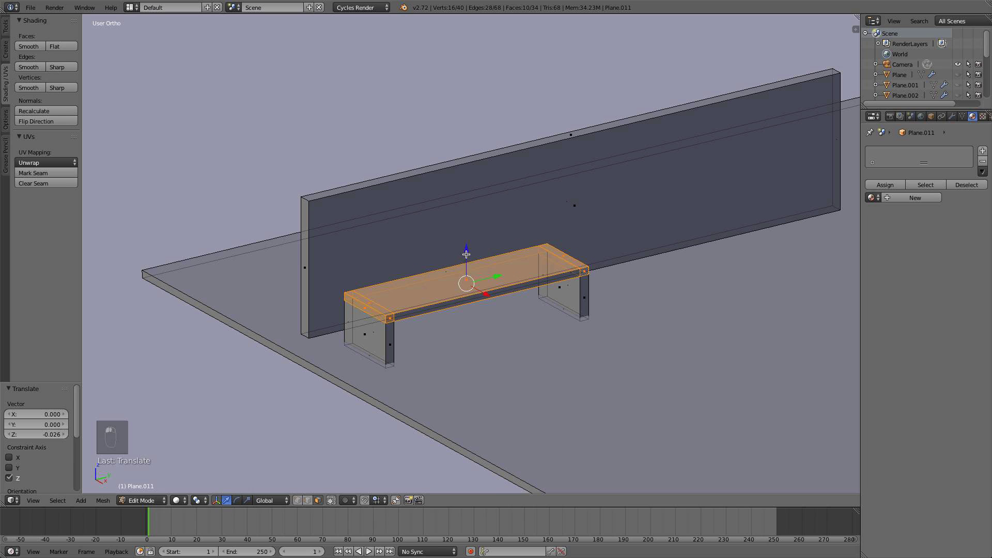
key("super+z")
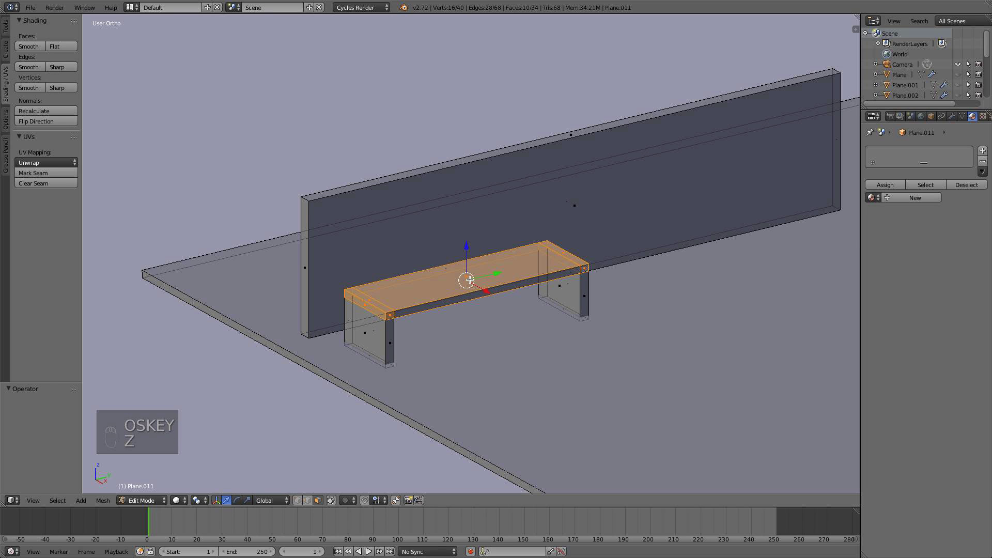
Add the tabletop's long front face to the selection and lower the whole tabletop about 0.049 along Z
scroll(469, 280, "up", 2)
right_click(499, 321, "shift")
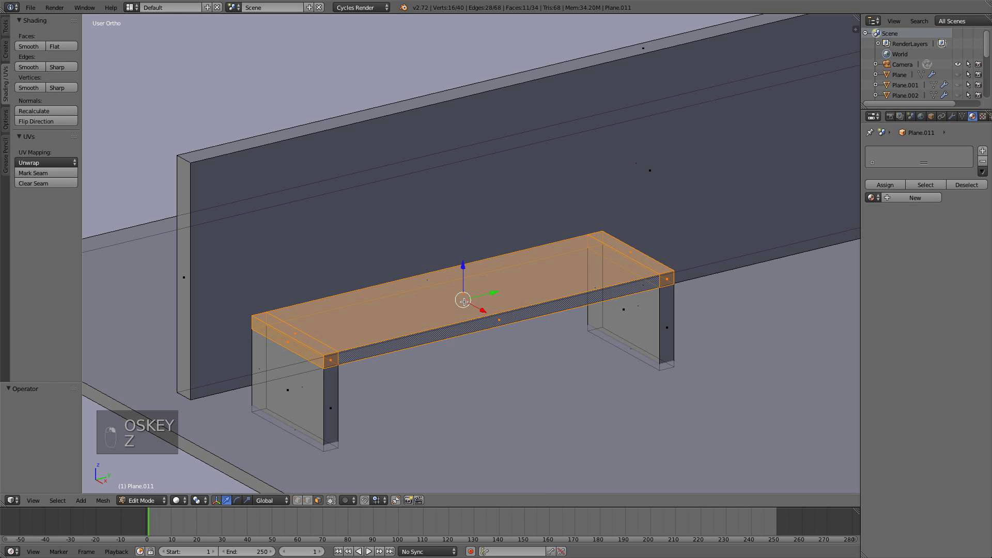
left_click_drag(463, 273, 464, 284)
Duplicate the tabletop's large top face and shrink the copy to a small rectangle at the table's center
right_click(477, 305)
scroll(476, 305, "down", 1)
scroll(496, 310, "up", 3)
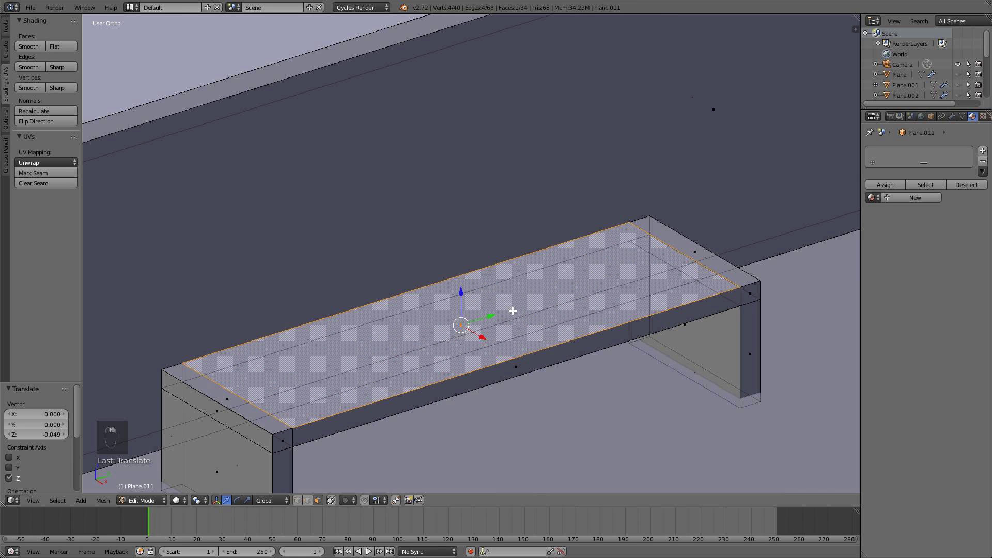
key("shift+s")
key("shift+d")
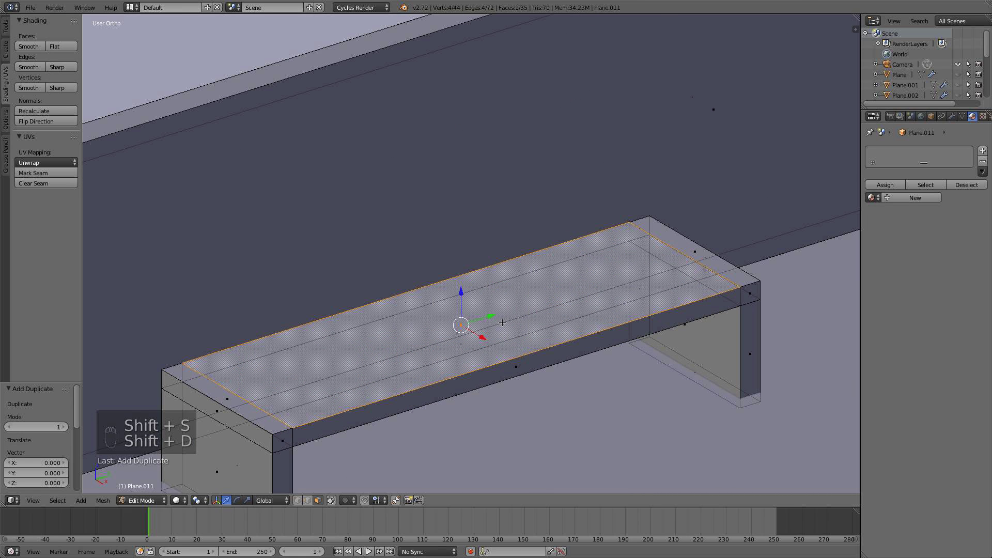
key("s")
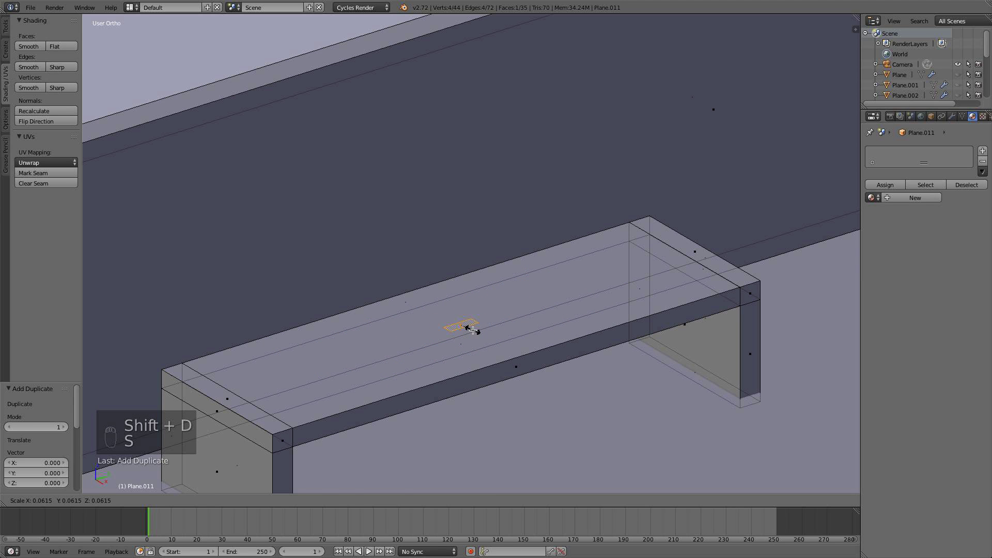
left_click(482, 331)
Move the small face about -0.181 along X toward the partition and along Y toward one end of the table
scroll(482, 331, "up", 4)
left_click_drag(480, 330, 450, 322)
middle_click_drag(458, 324, 427, 316)
key("g")
key("y")
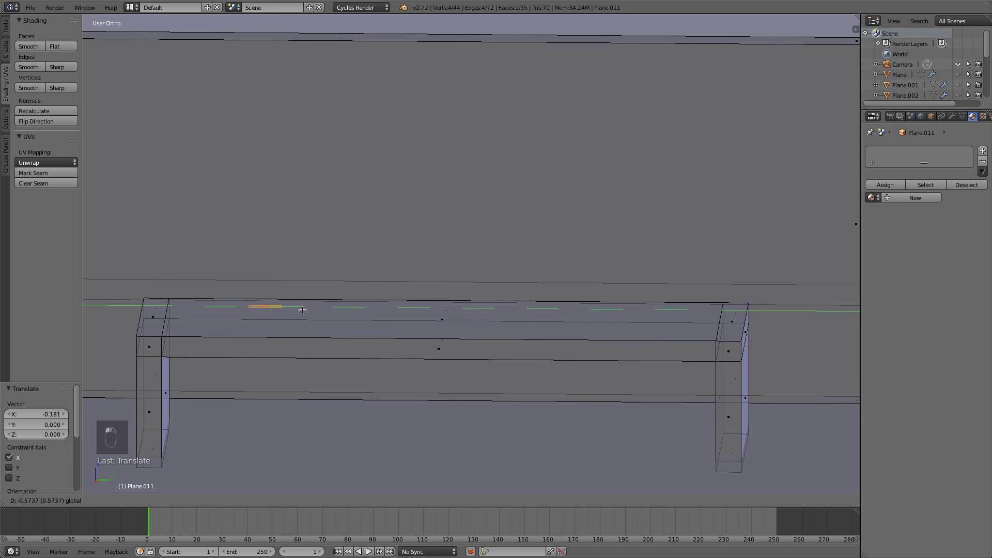
left_click(294, 310)
Extrude the small face up about 0.062 and narrow its top along Y to about 0.669 for a monitor stand
middle_click_drag(295, 310, 381, 339)
key("e")
right_click(382, 338)
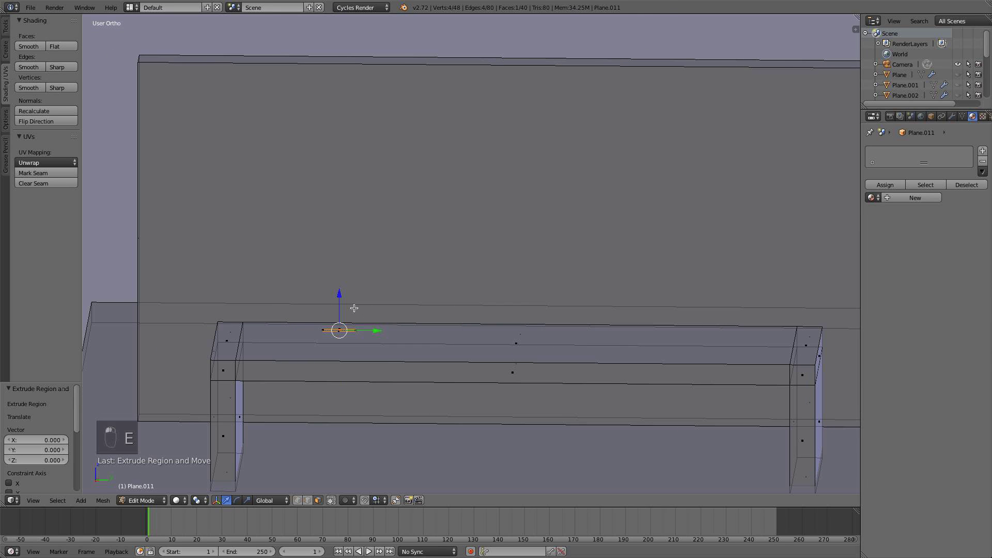
left_click_drag(334, 290, 345, 273)
key("s")
key("x")
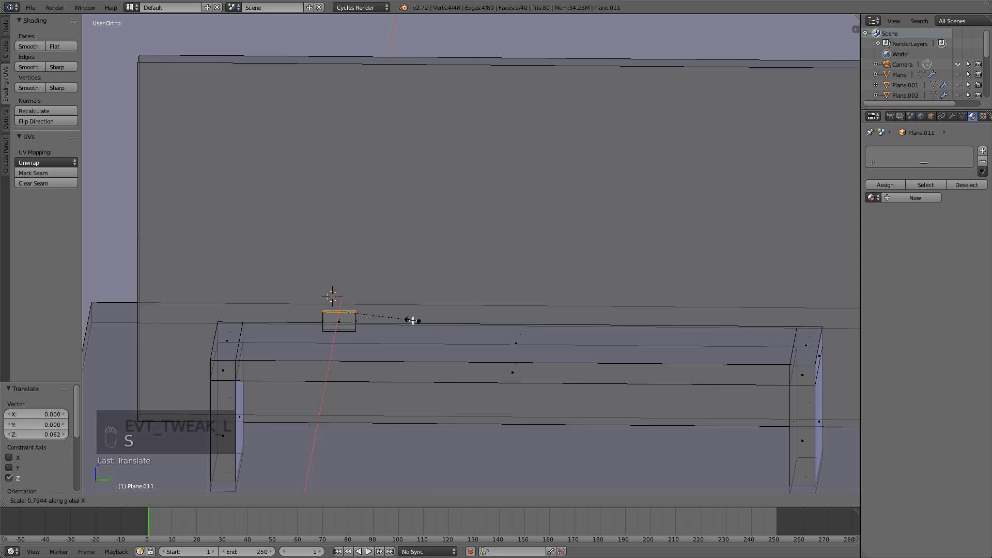
key("y")
left_click(404, 319)
Extrude the stand's top face up about 0.017 and widen it along Y to the monitor's width
key("e")
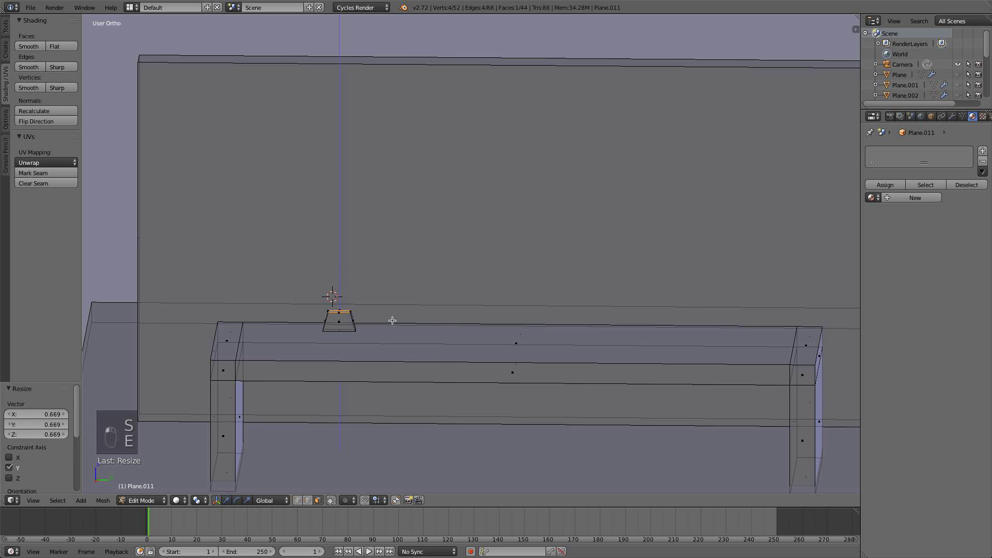
left_click(392, 320)
key("s")
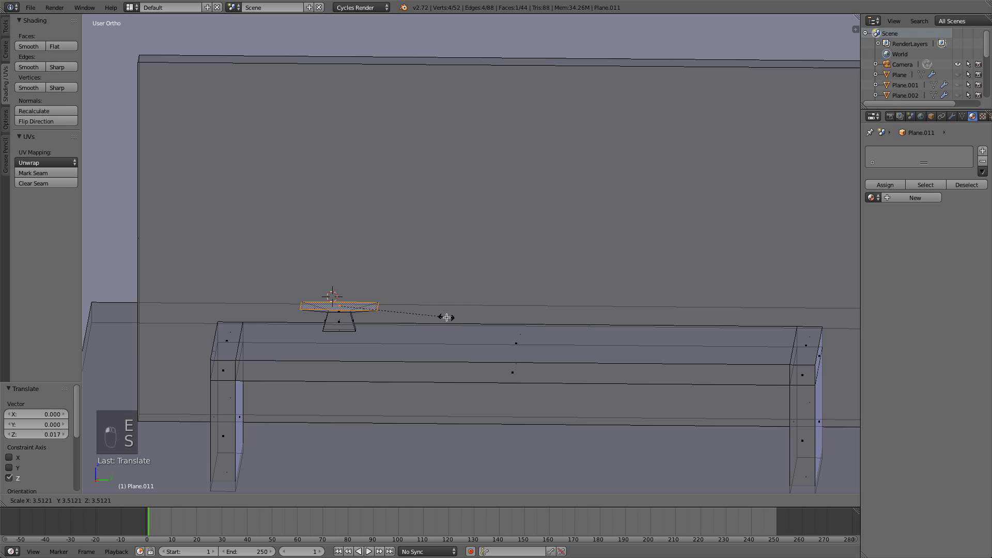
right_click(446, 317)
key("s")
key("y")
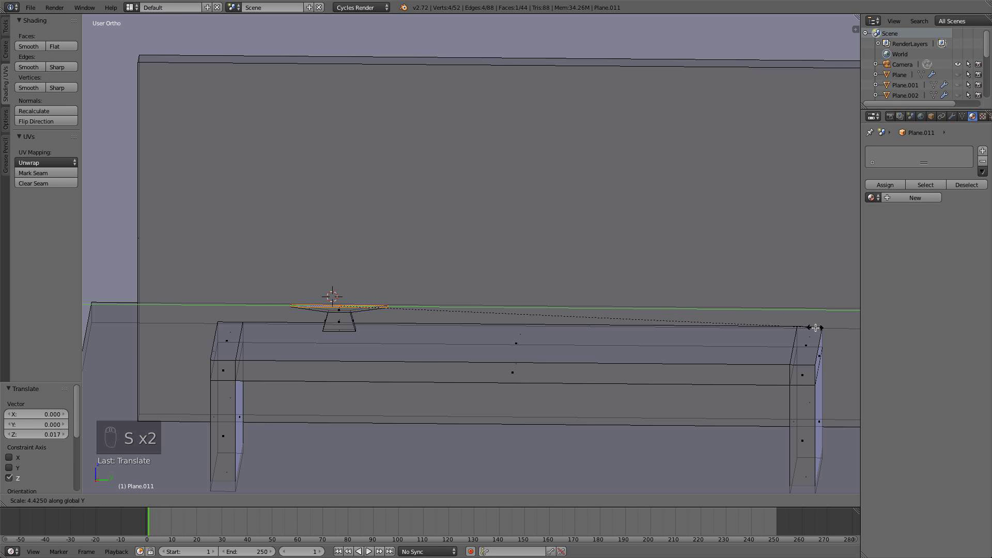
left_click(172, 329)
Extrude the widened face upward along Z to form the monitor screen and return to Object Mode
key("e")
right_click(174, 329)
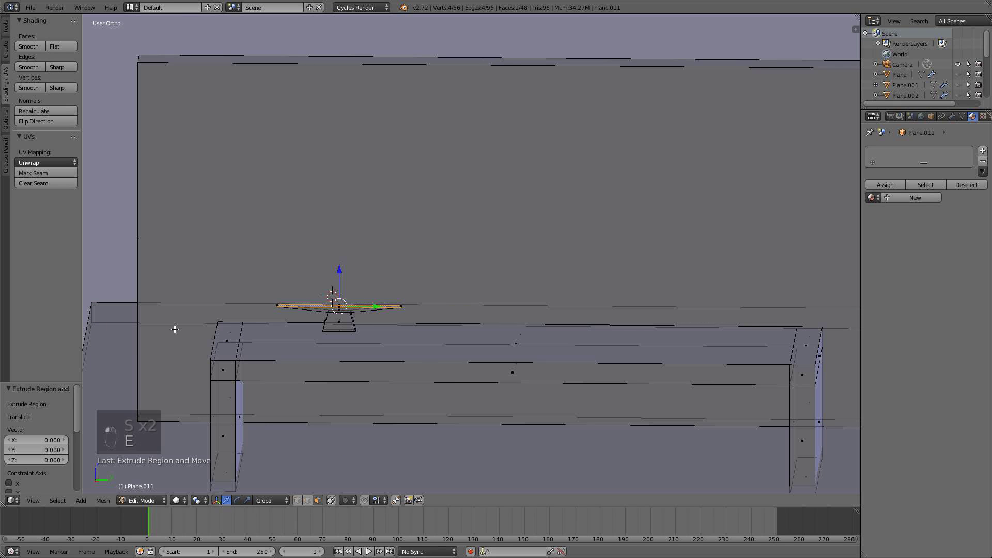
left_click_drag(339, 272, 333, 202)
key("a")
key("Tab")
Examine the monitor and table beside the partition from several angles and distances
scroll(342, 214, "down", 4)
middle_click_drag(342, 214, 433, 232)
right_click(427, 291)
key("Tab")
middle_click_drag(428, 291, 396, 311)
scroll(396, 311, "up", 4)
key("Tab")
right_click(367, 308)
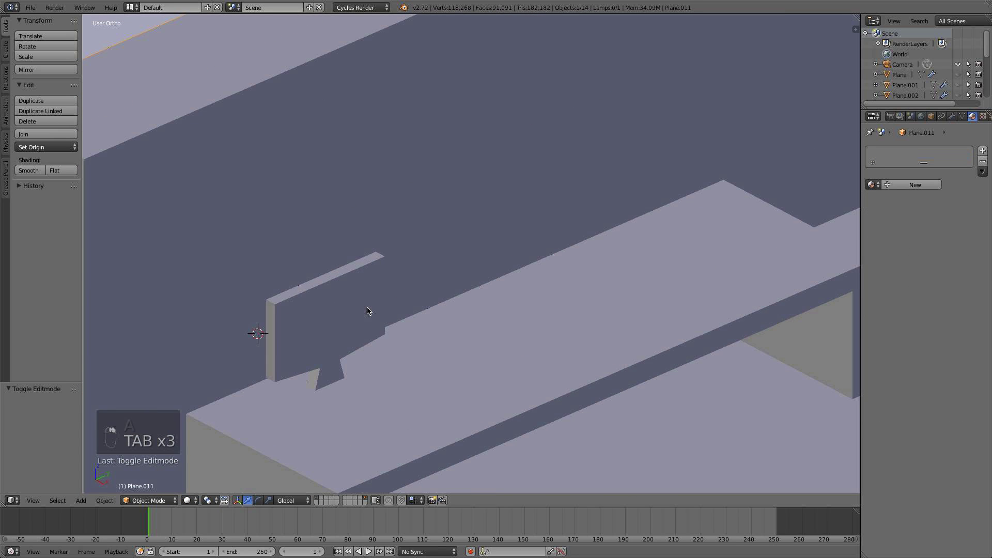
scroll(368, 309, "down", 4)
right_click(472, 348)
right_click(473, 347)
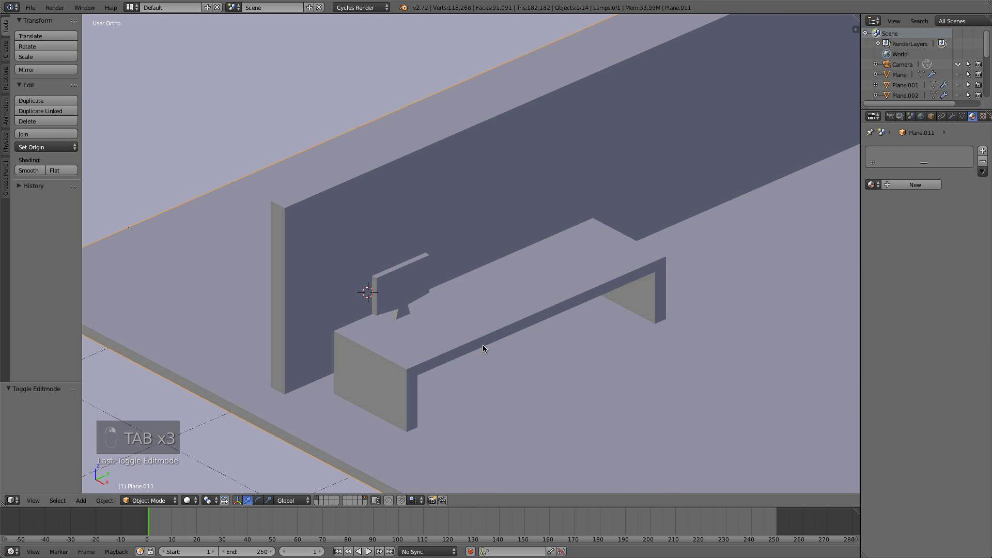
scroll(483, 345, "down", 4)
middle_click_drag(483, 346, 472, 340)
Add a 32-vertex mesh circle of radius 1 beside the table's open side in the top view
key("Tab")
scroll(472, 343, "up", 4)
scroll(480, 355, "down", 3)
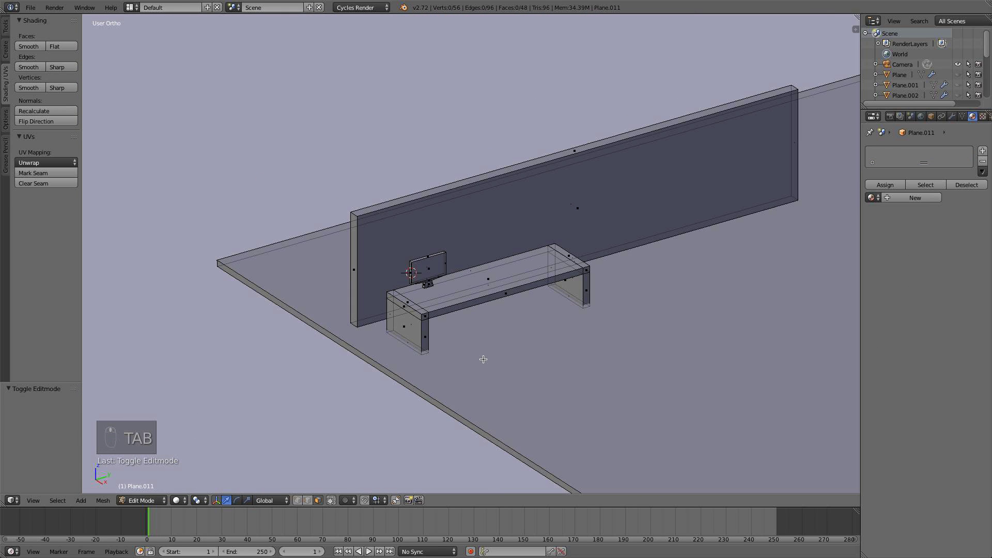
key("KP_7")
scroll(565, 339, "up", 3)
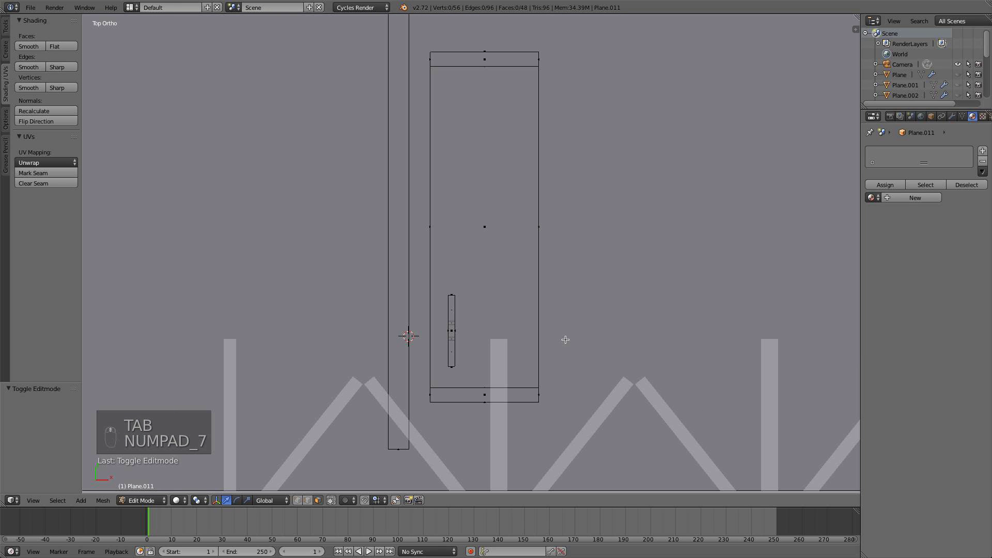
left_click(602, 321)
key("shift+a")
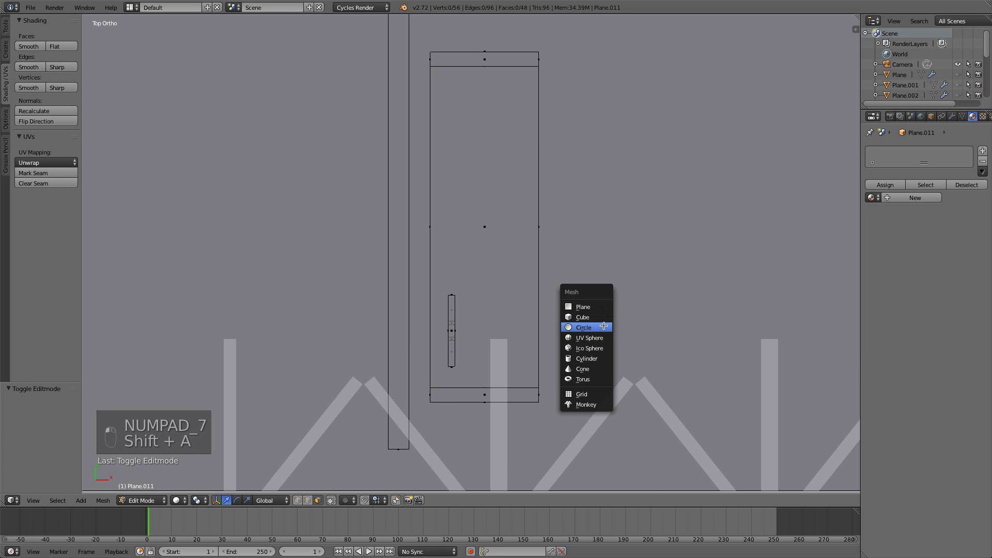
left_click(599, 325)
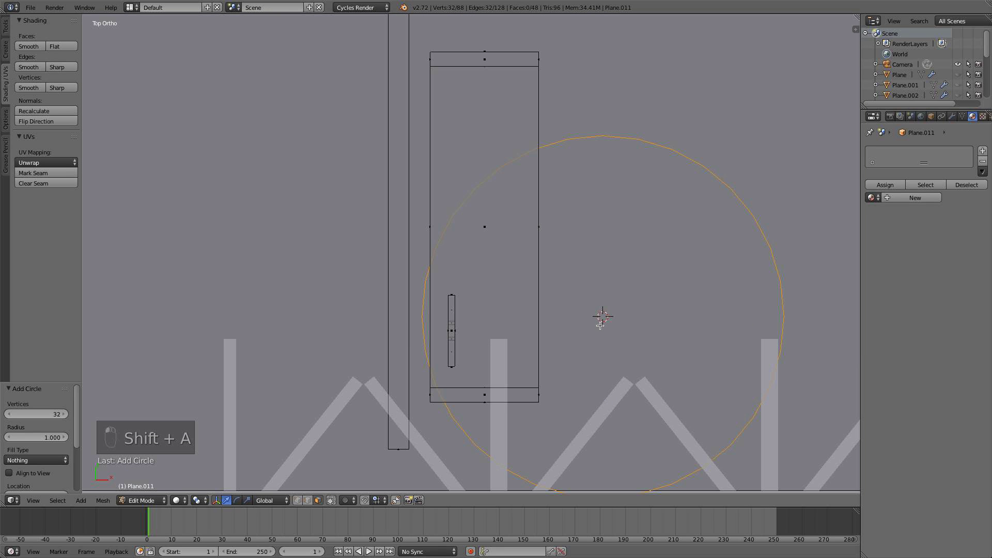
Reduce the new circle beside the table to 8 vertices
left_click(46, 415)
type("1")
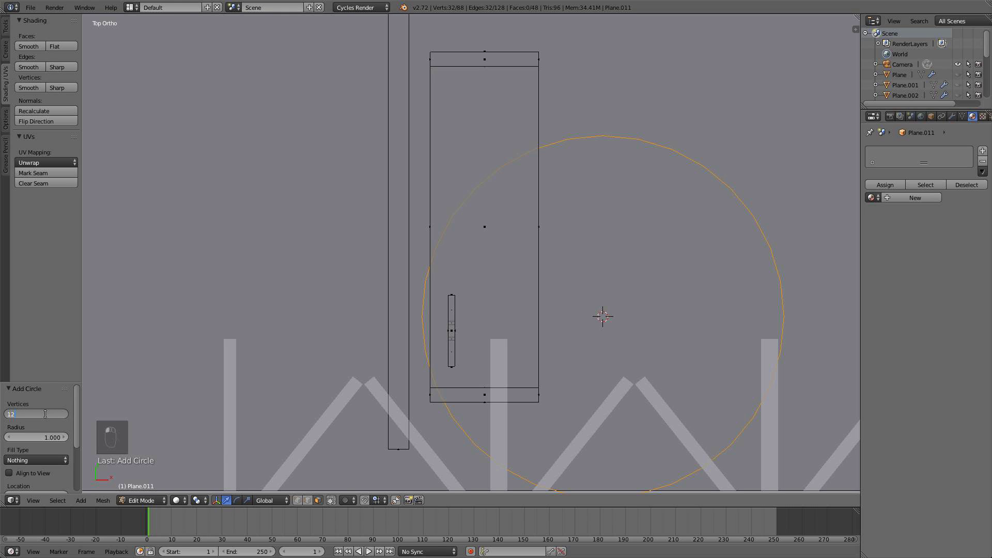
key("BackSpace")
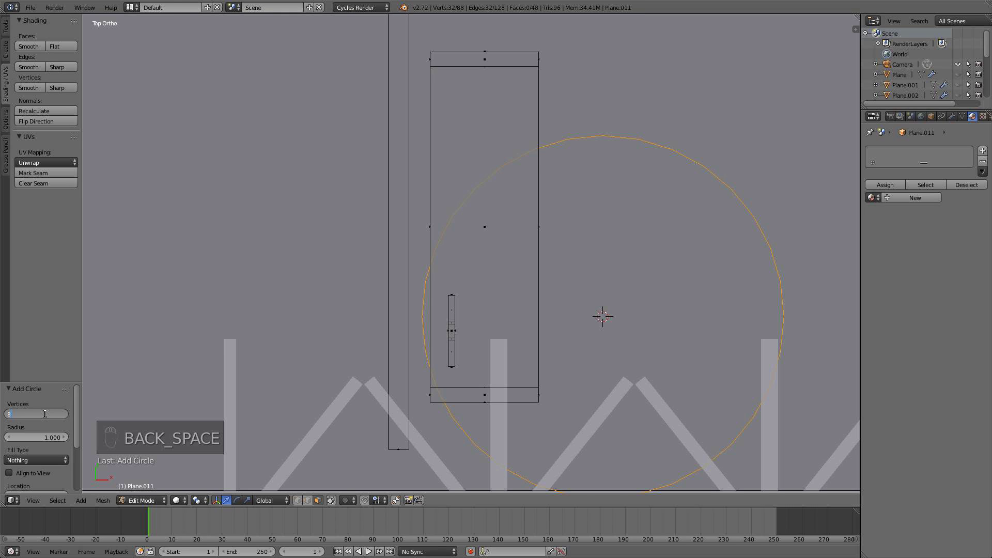
key("Return")
key("s")
key("s")
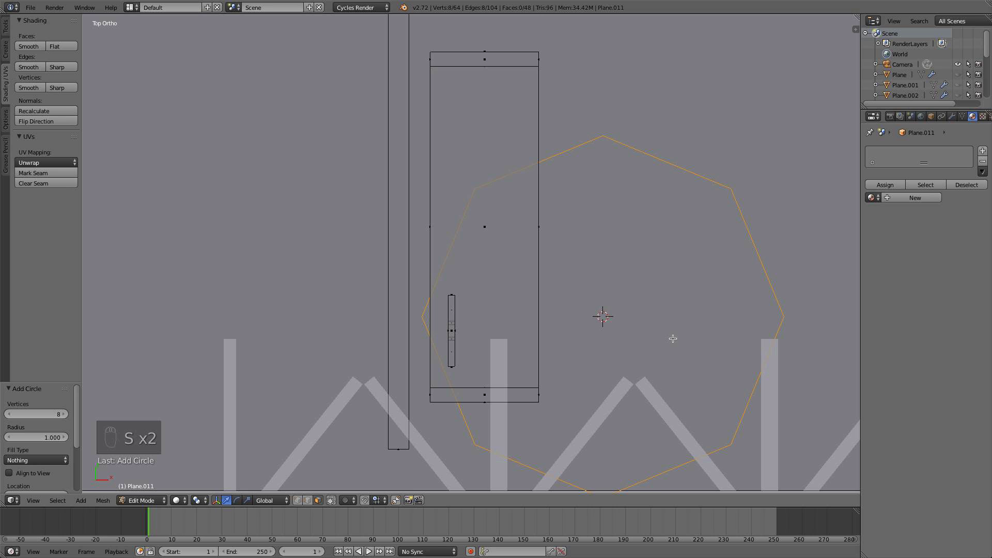
Switch to vertex selection and scale the octagonal circle down to about 0.151 of its size
key("Tab")
middle_click_drag(760, 347, 612, 317)
key("Tab")
key("s")
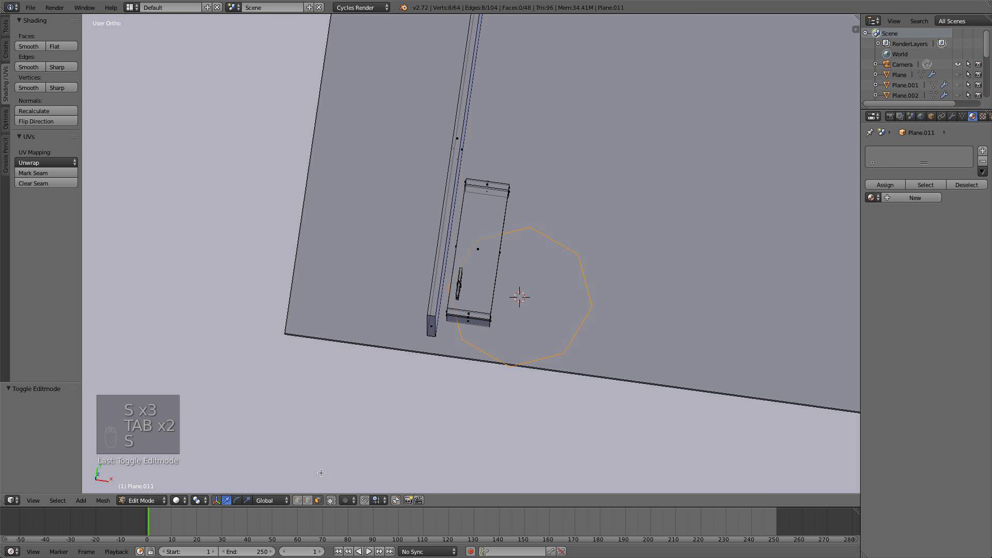
left_click(297, 500)
key("s")
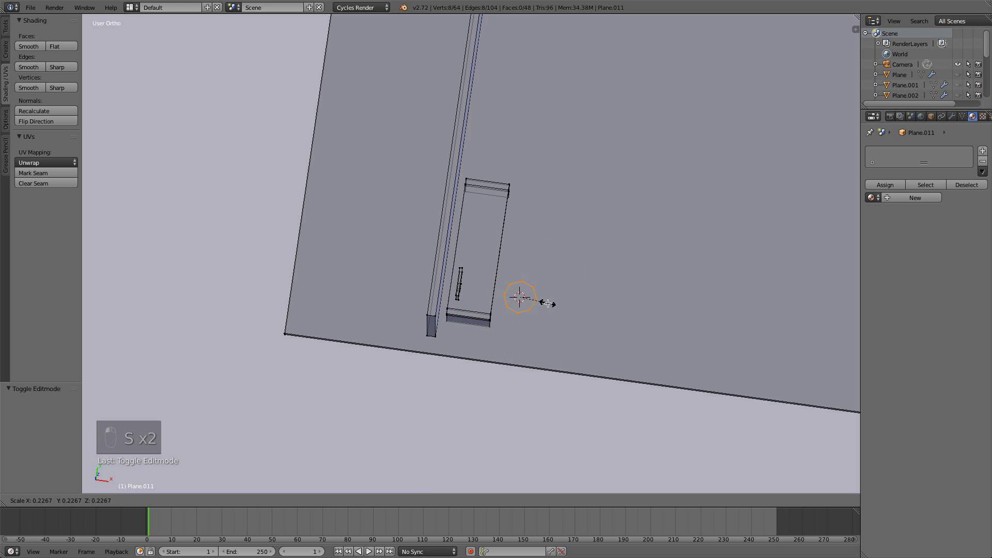
left_click(538, 298)
In the front view, scale the circle down again by about 0.513, show the mesh in wireframe and shrink the circle slightly more
key("KP_1")
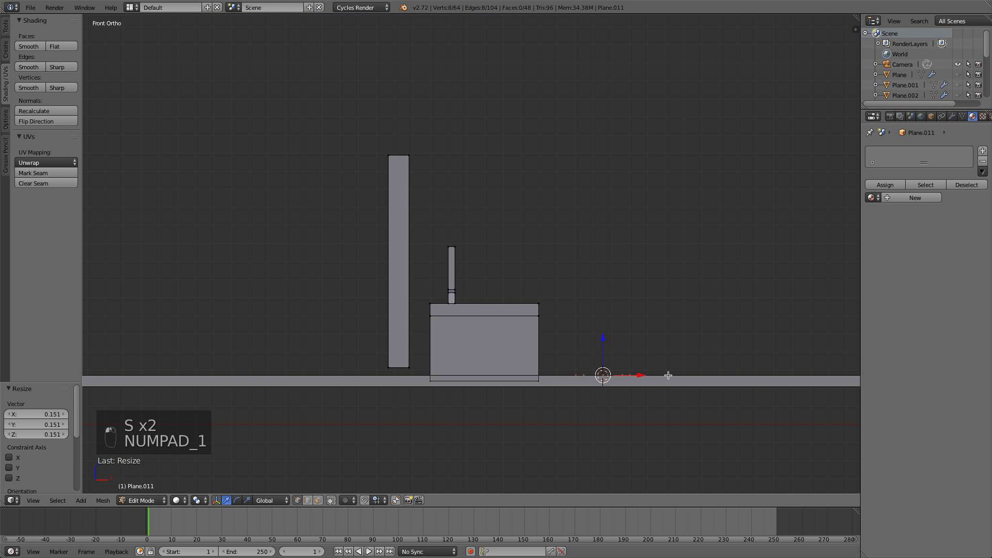
key("s")
left_click(636, 375)
key("z")
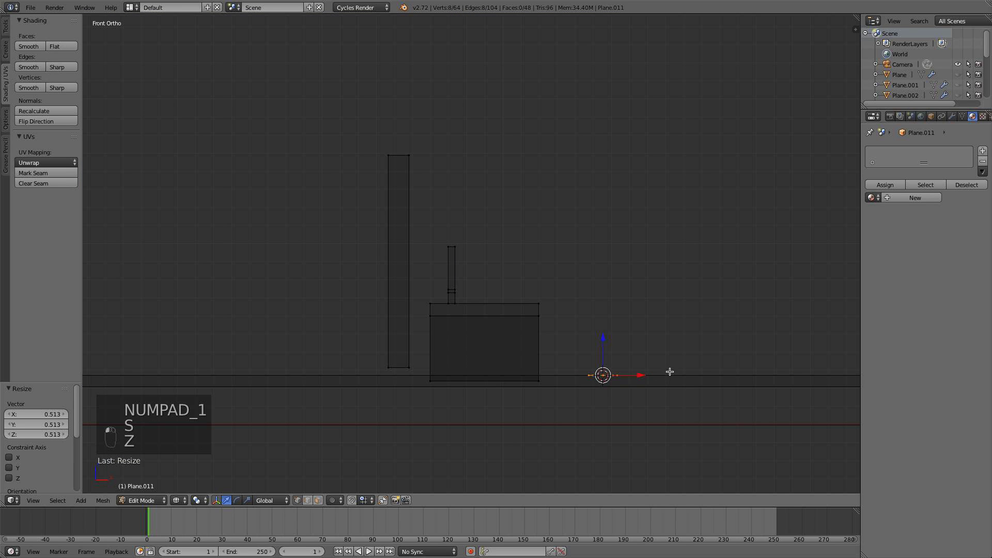
key("s")
left_click(662, 371)
Move the partition wall's bottom vertices down so that they sink into the floor slab
middle_click_drag(638, 357, 608, 318, "shift")
key("a")
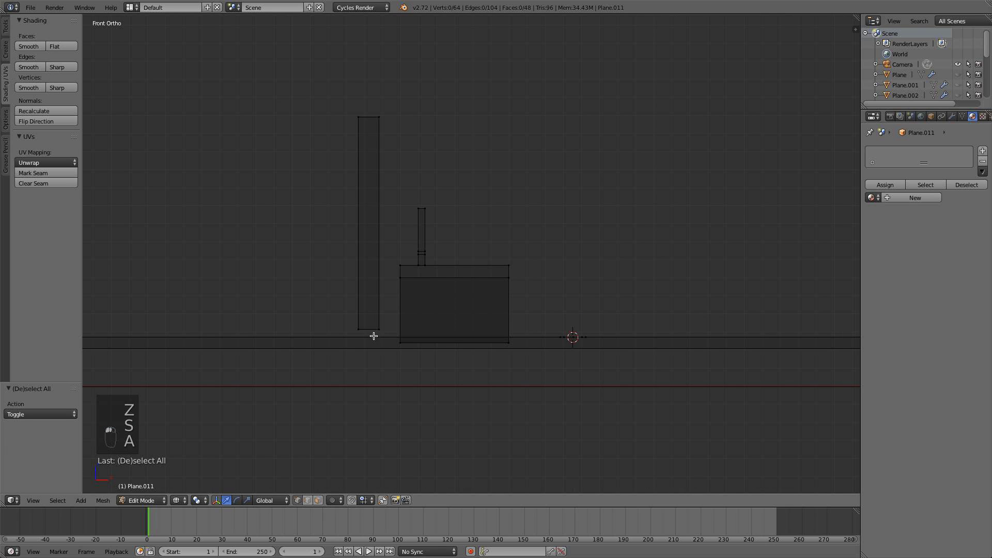
key("b")
left_click_drag(387, 332, 369, 308)
key("a")
key("a")
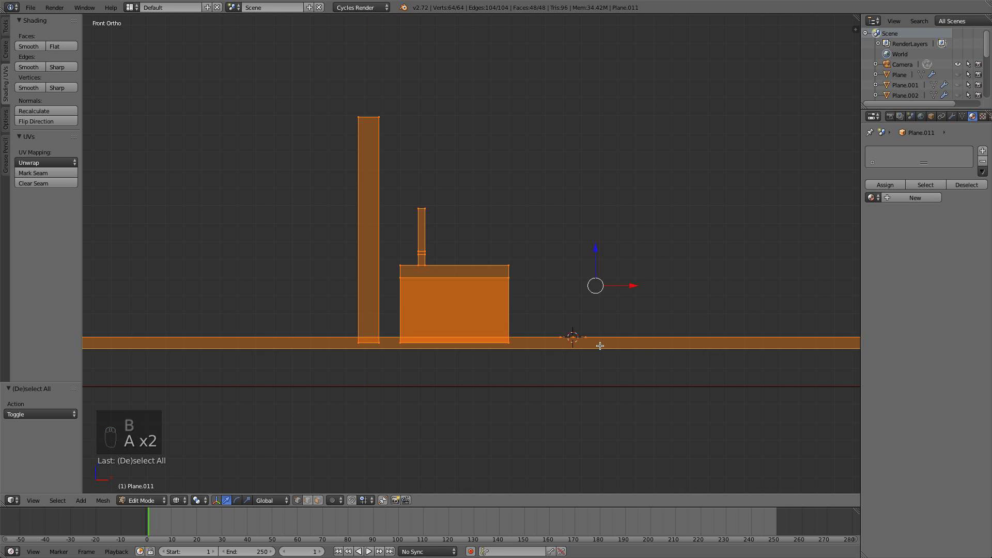
Select the small circle's vertices and extrude them about 0.031 upward along Z to form the stool's base
key("a")
key("b")
left_click_drag(596, 343, 540, 321)
middle_click_drag(603, 326, 553, 323, "shift")
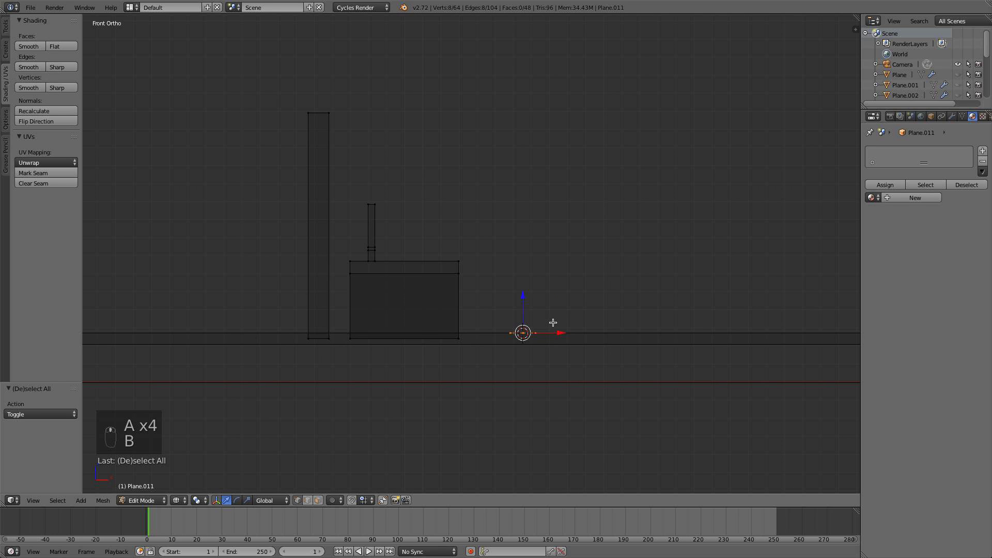
key("e")
left_click(536, 317)
mouse_move(525, 302)
left_mouse_down()
mouse_move(524, 293)
mouse_move(524, 309)
left_mouse_up()
scroll(528, 321, "up", 2)
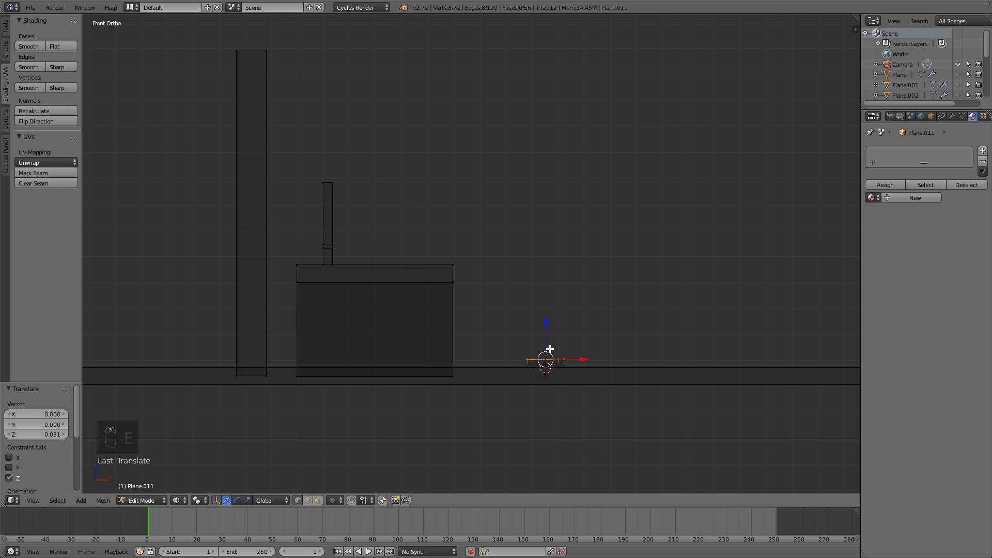
Scale the whole base by about 1.948, then lower its top ring along Z by about 0.012
key("l")
key("s")
left_click(720, 365)
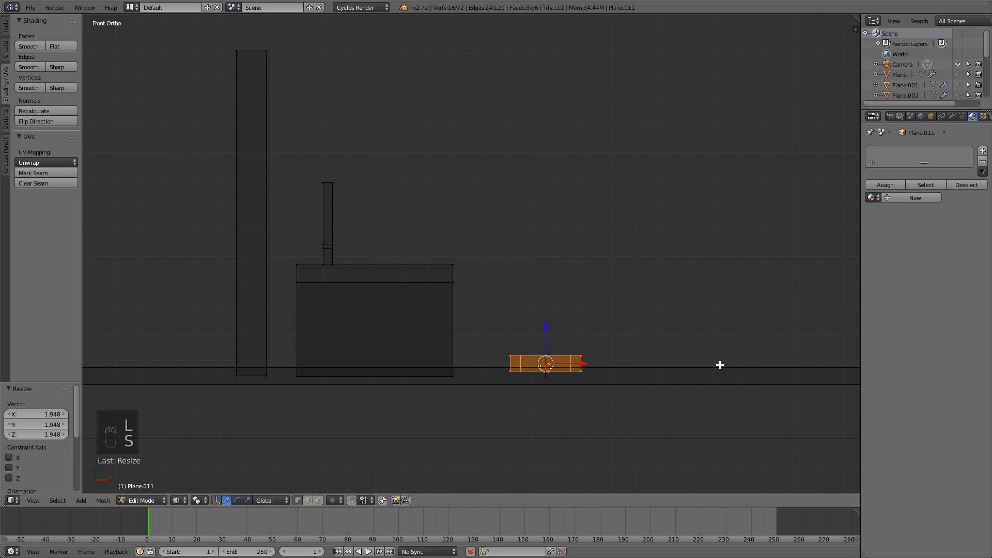
key("a")
key("b")
left_click_drag(589, 365, 456, 334)
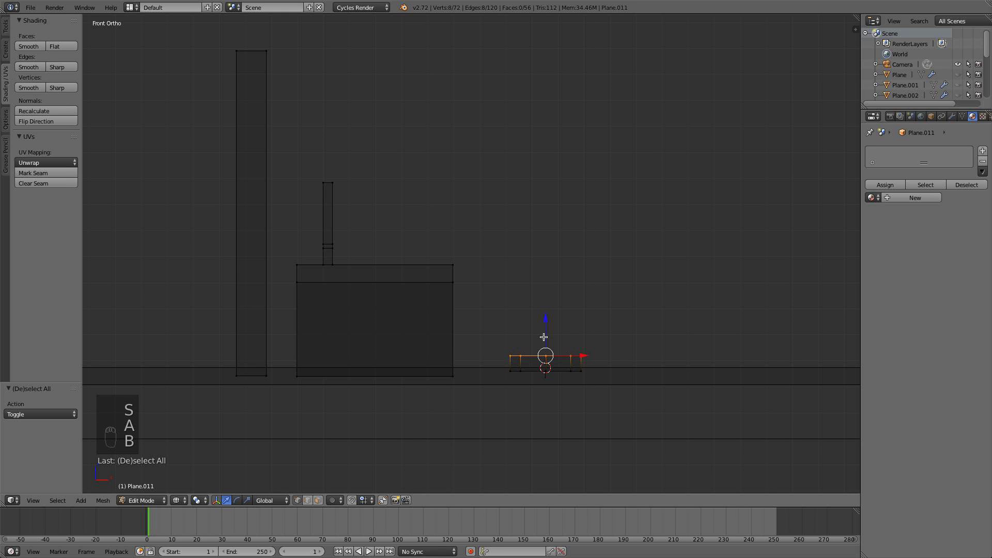
left_click_drag(546, 318, 548, 321)
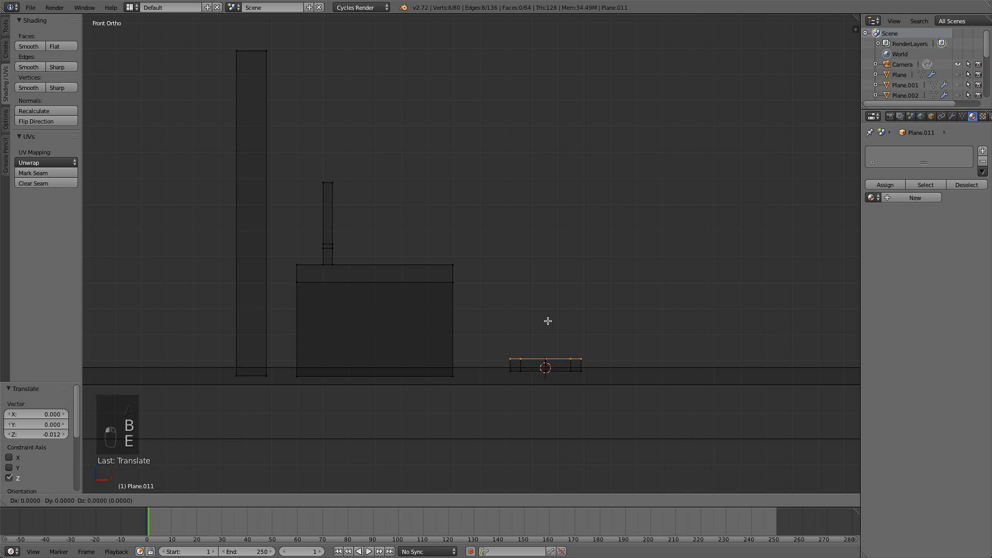
Extrude the base's top ring inward at a scale of about 0.375, then extrude it upward along Z as the stem
key("e")
right_click(548, 321)
key("s")
left_click(573, 369)
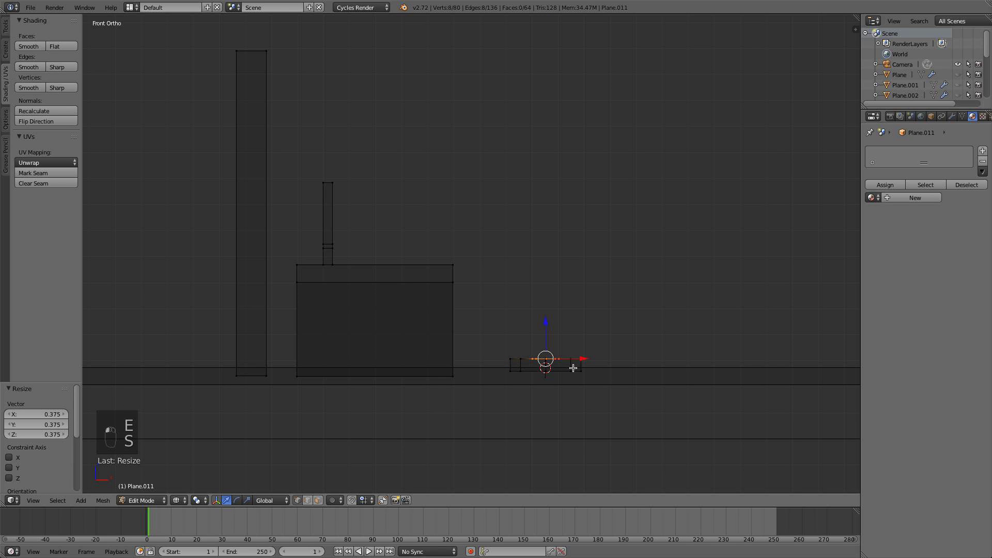
key("e")
key("z")
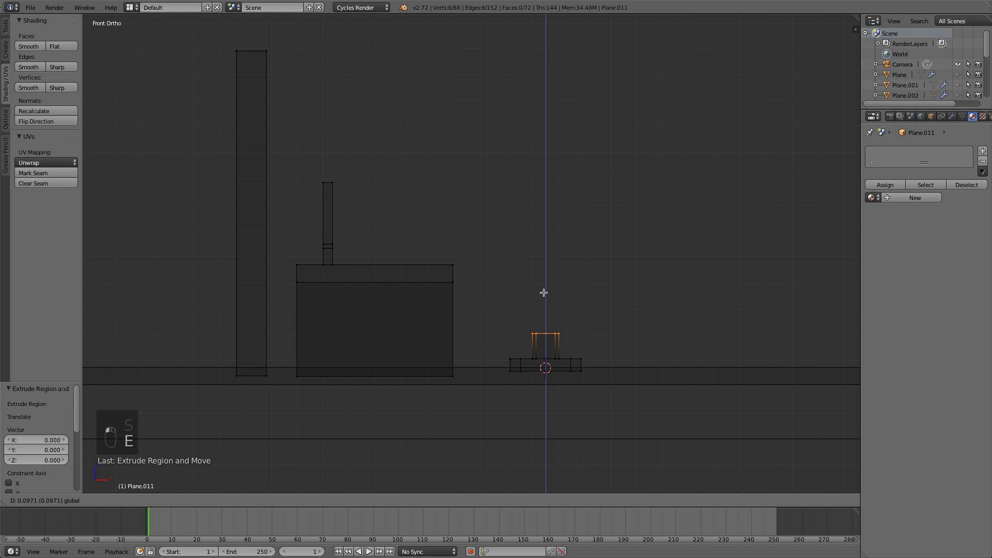
left_click(543, 280)
Extrude the stem's top ring outward to slightly more than the base's width, then about 0.057 up along Z as the seat's side
key("e")
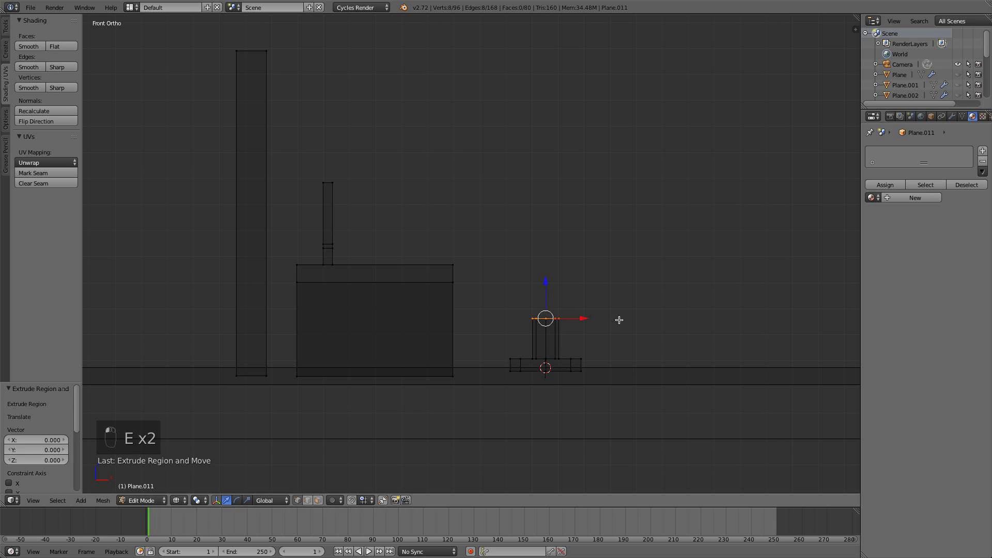
key("s")
left_click(749, 328)
key("e")
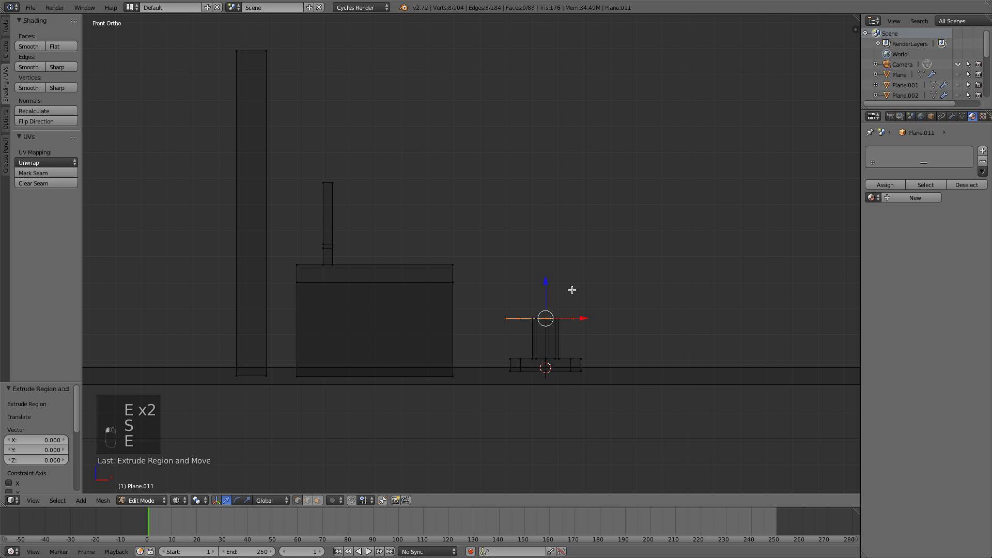
key("z")
left_click(547, 265)
middle_click_drag(546, 266, 549, 303)
scroll(602, 333, "up", 2)
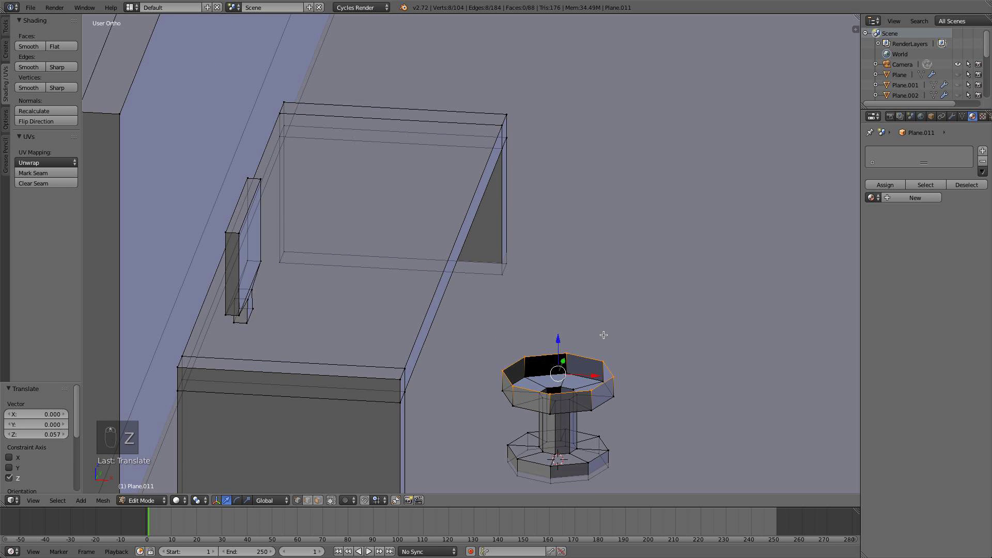
Try to close the seat's open top with a single face and undo it
scroll(603, 332, "down", 1)
scroll(599, 327, "up", 3)
key("f")
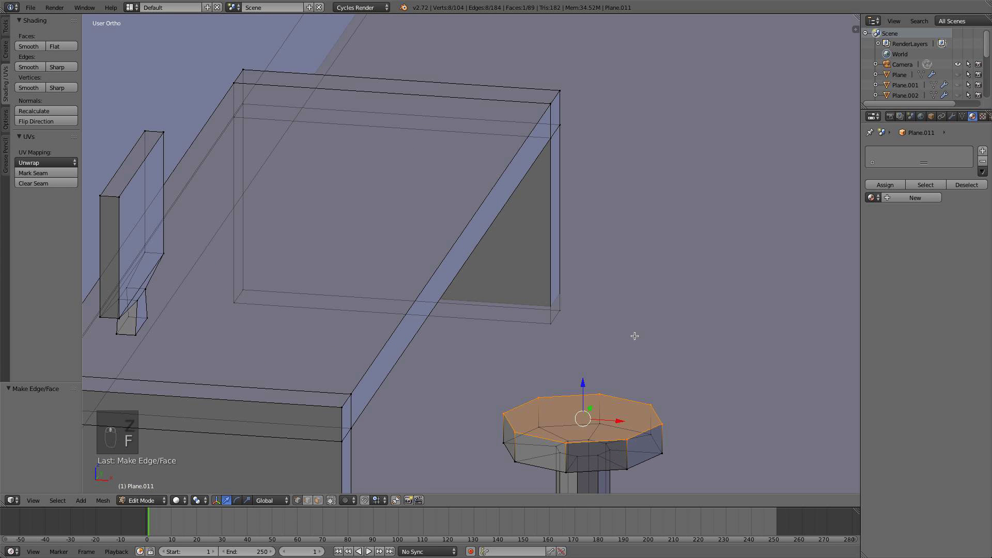
scroll(634, 336, "down", 1)
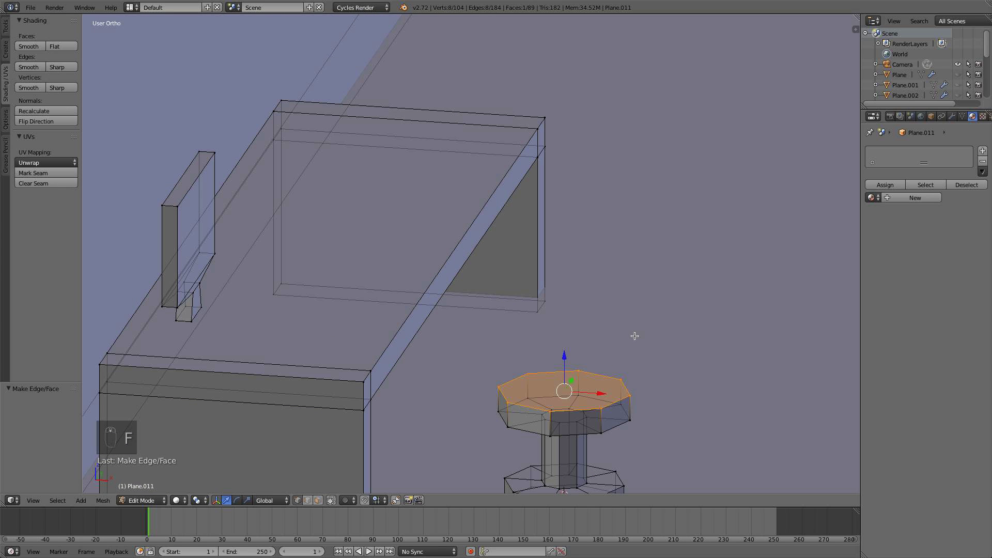
scroll(634, 338, "down", 1)
scroll(613, 272, "up", 3)
scroll(605, 309, "up", 2)
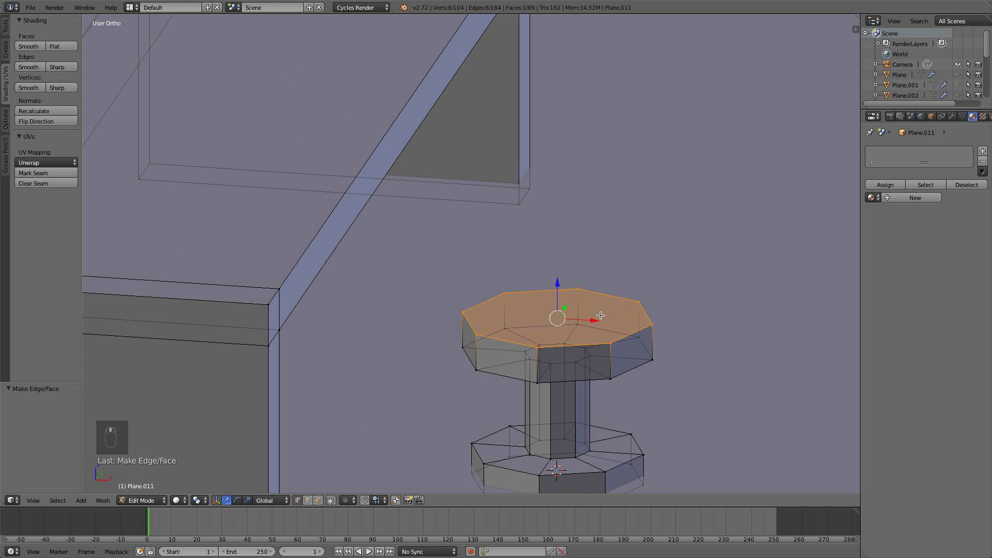
key("super+z")
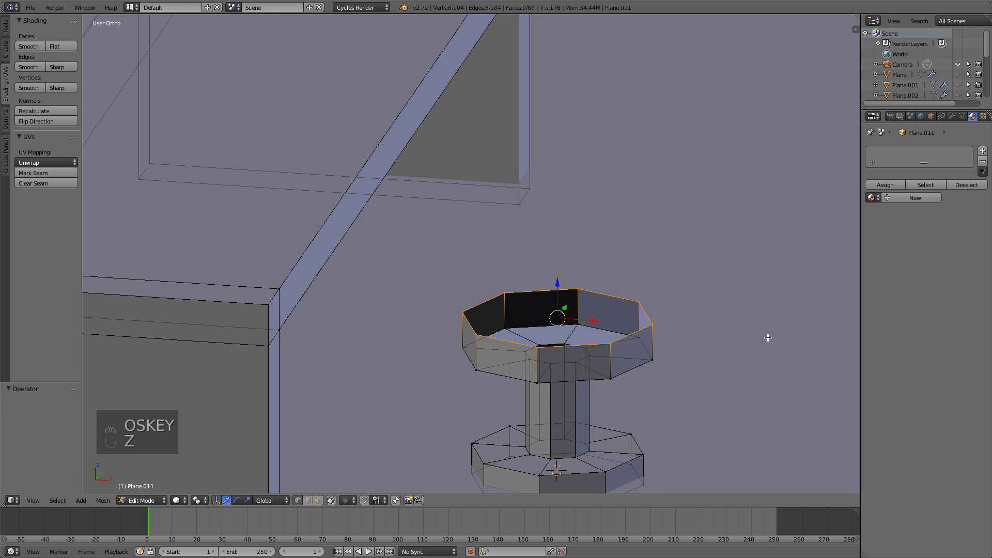
Extrude the seat's top edge loop inward at a scale of about 0.628 and fine-tune the new ring's size
key("e")
key("s")
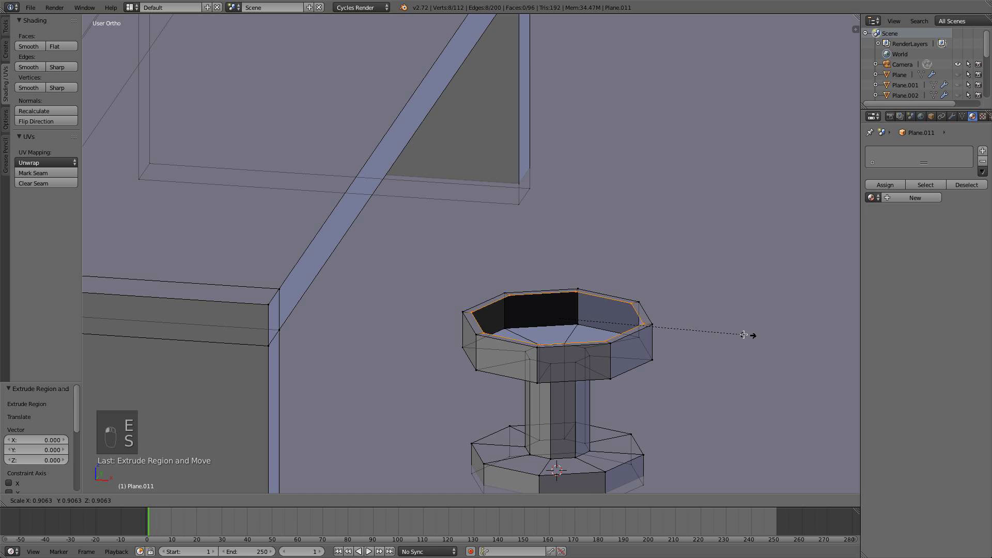
left_click(690, 326)
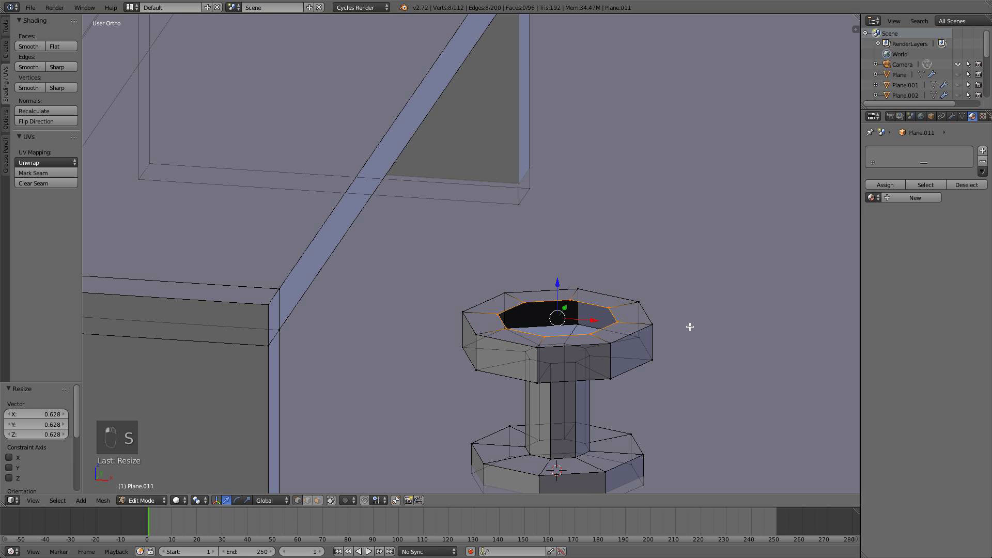
middle_click_drag(690, 325, 695, 337)
key("s")
left_click(702, 342)
Extrude the inner ring inward at a scale of about 0.562 and merge its vertices at the center to close the seat
key("e")
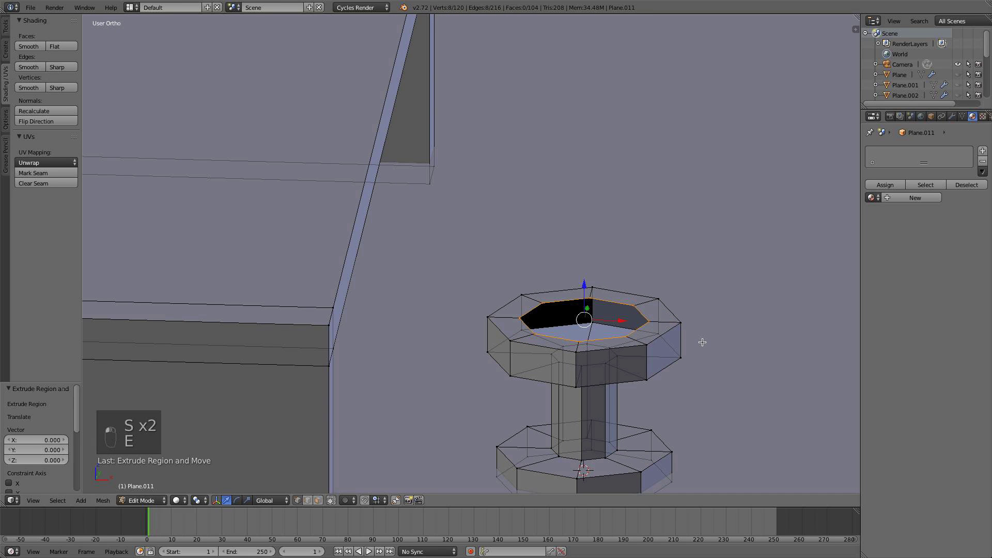
key("s")
left_click(660, 327)
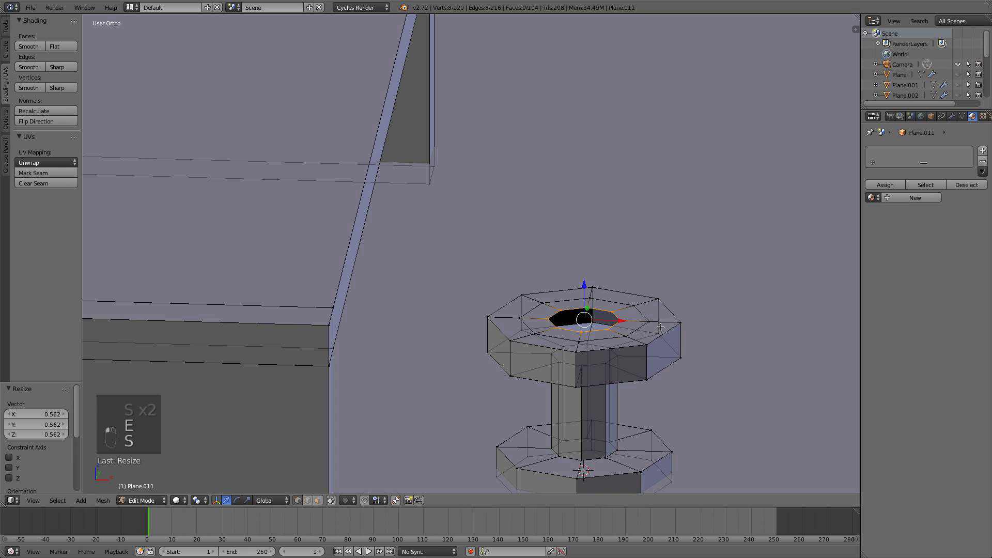
key("alt+m")
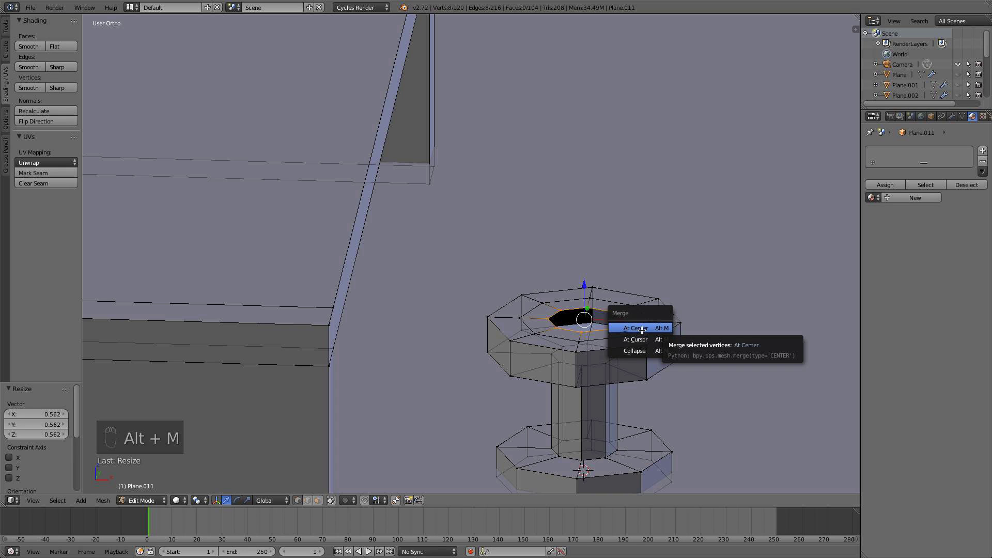
left_click(641, 328)
key("a")
scroll(613, 339, "down", 2)
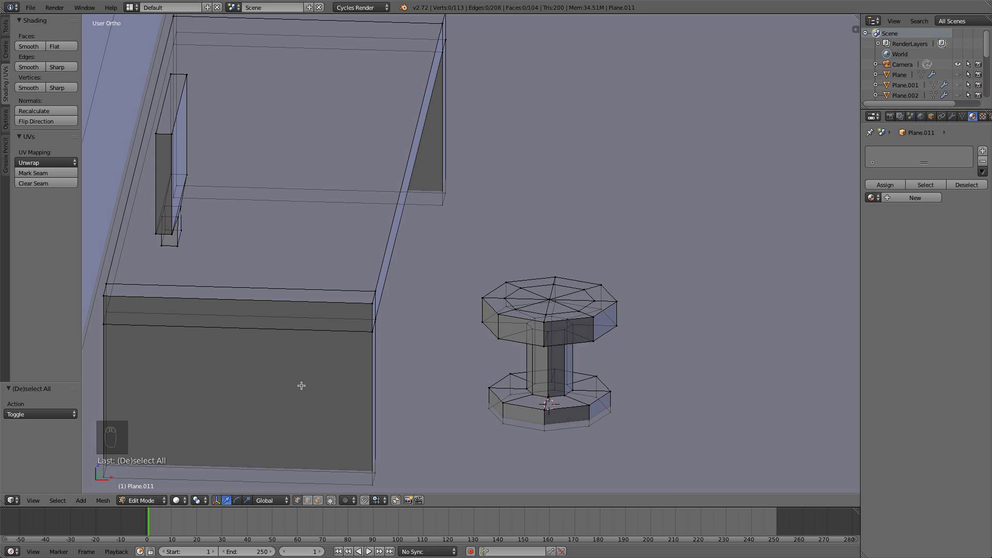
Extrude the two outer seat faces farthest from the table about 0.117 up along Z and scale their tops down slightly
middle_click_drag(583, 330, 538, 282)
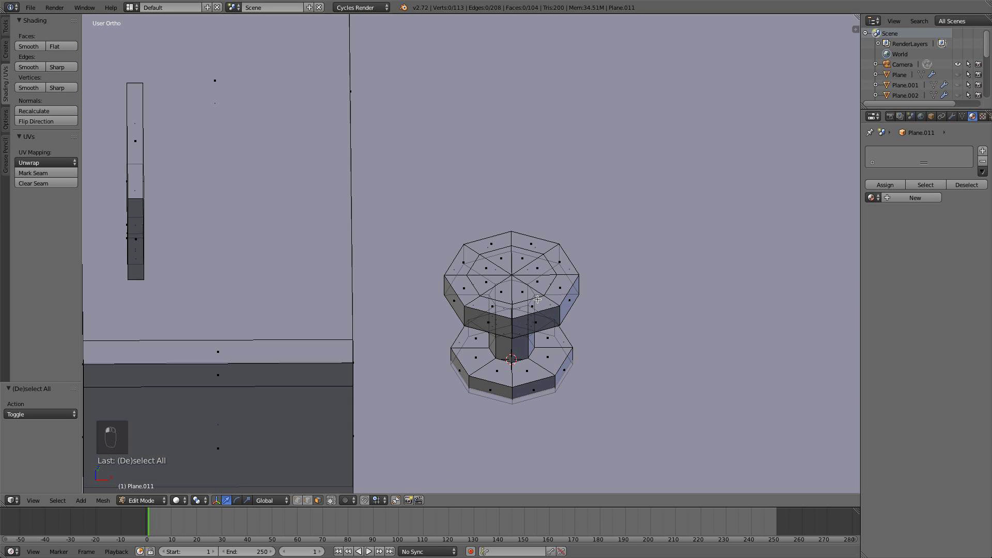
right_click(559, 287)
right_click(562, 263, "shift")
scroll(577, 273, "down", 3)
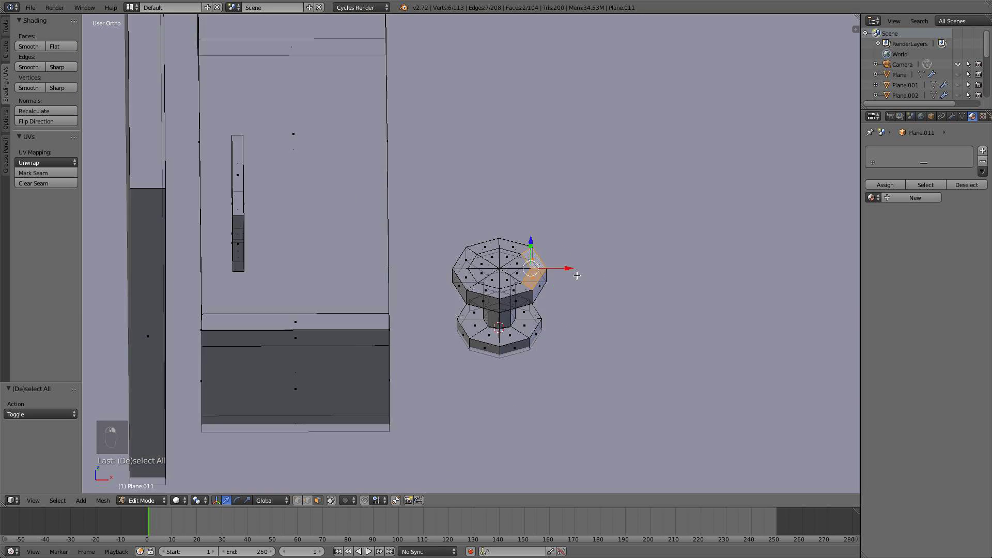
middle_click_drag(577, 274, 491, 263)
key("e")
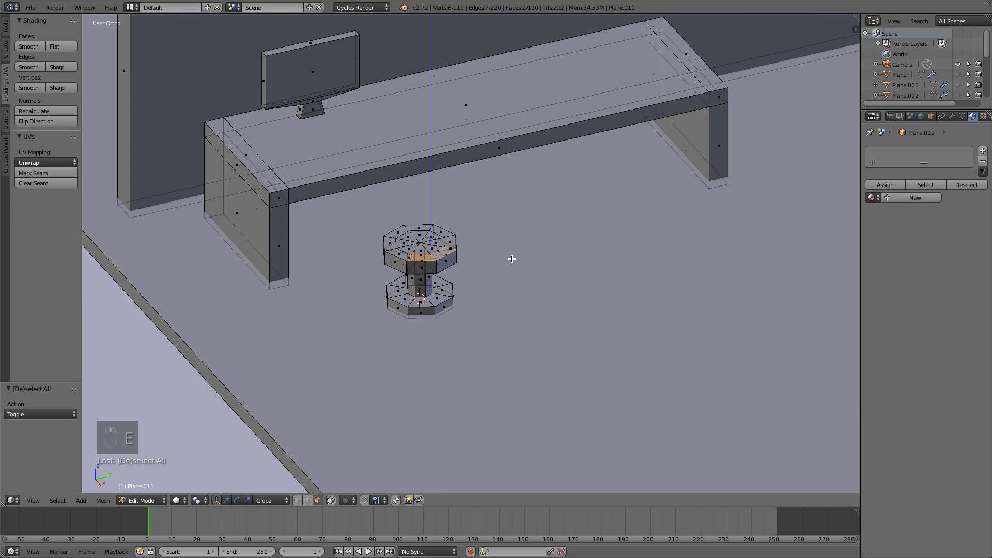
left_click(433, 198)
key("s")
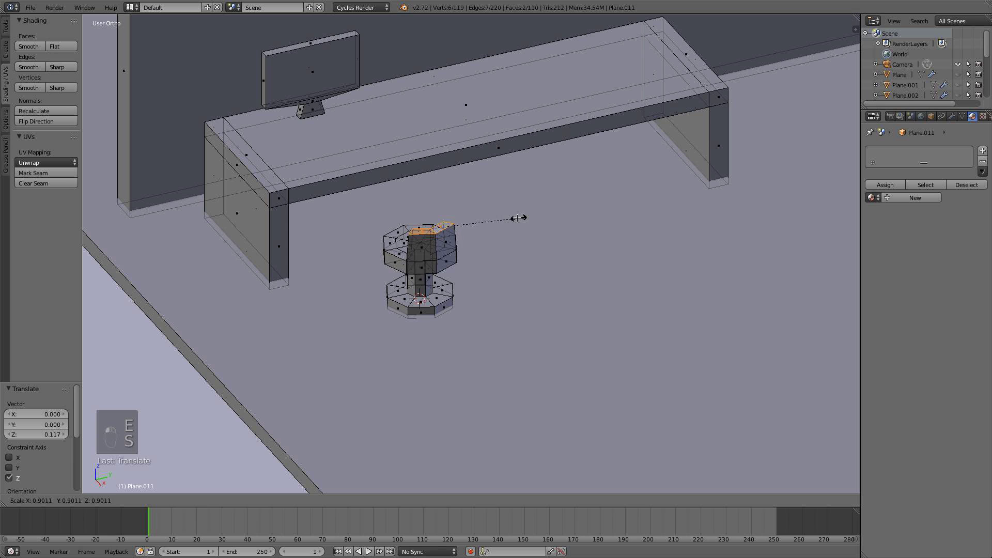
left_click(498, 215)
Extrude the backrest's top faces again, raising them slightly and scaling them by about 1.54
middle_click_drag(498, 215, 577, 206)
key("e")
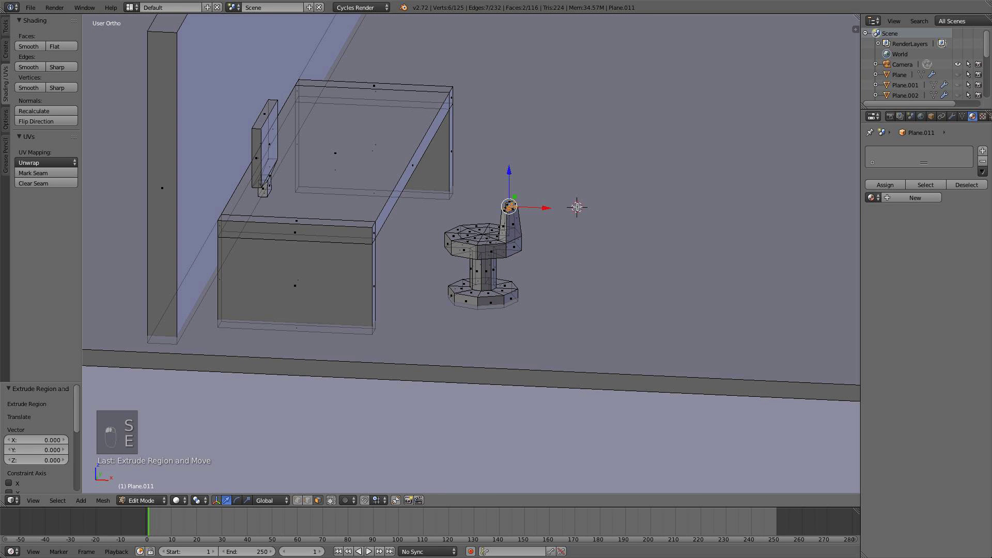
key("e")
left_click(604, 154)
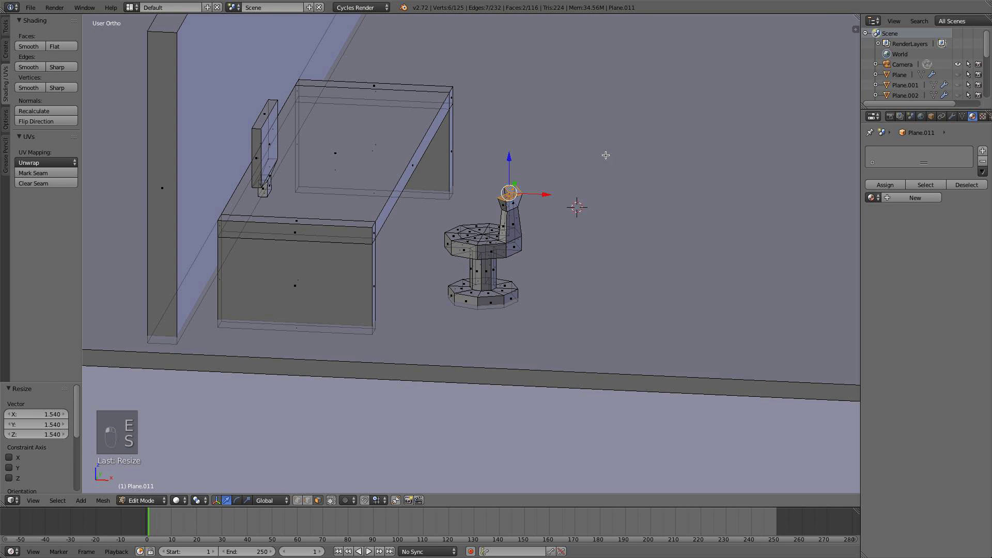
Extrude the backrest's narrow top faces once more, raise them slightly and scale them down to finish the chair
left_click(516, 159)
left_click_drag(511, 161, 513, 144)
key("s")
left_click(559, 162)
key("a")
key("Tab")
scroll(569, 169, "down", 4)
mouse_move(569, 169)
middle_mouse_down()
mouse_move(532, 175)
mouse_move(482, 163)
mouse_move(588, 166)
middle_mouse_up()
scroll(521, 223, "up", 2)
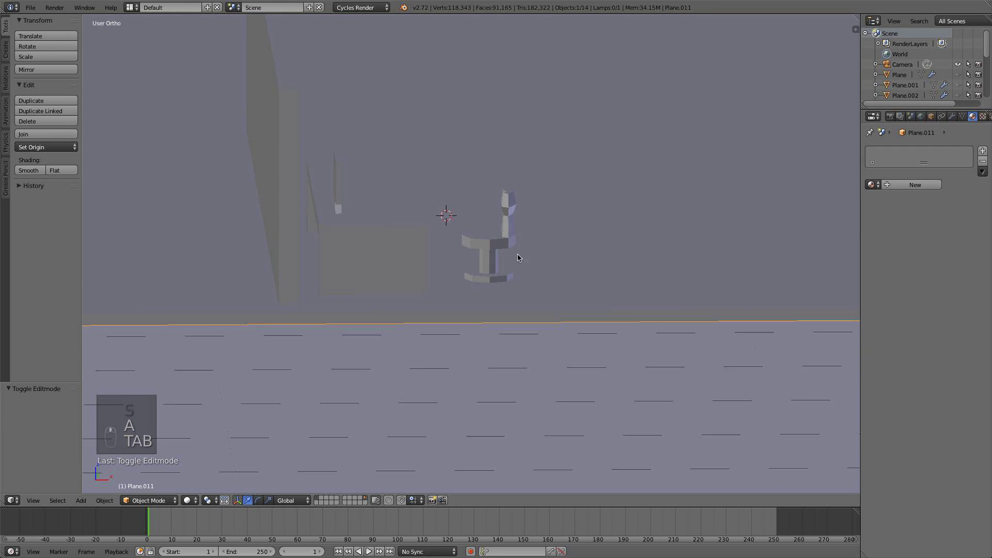
Select the whole chair, create a default base material, and add a second slot with a near-black diffuse material of RGB 0.013
middle_click_drag(518, 255, 494, 265)
key("Tab")
scroll(487, 262, "up", 3)
key("l")
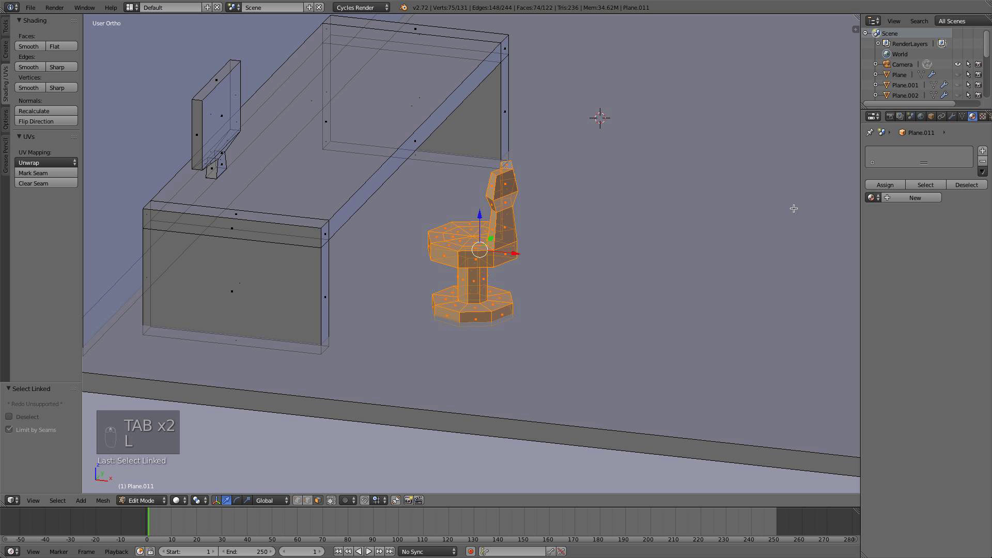
scroll(514, 170, "down", 3)
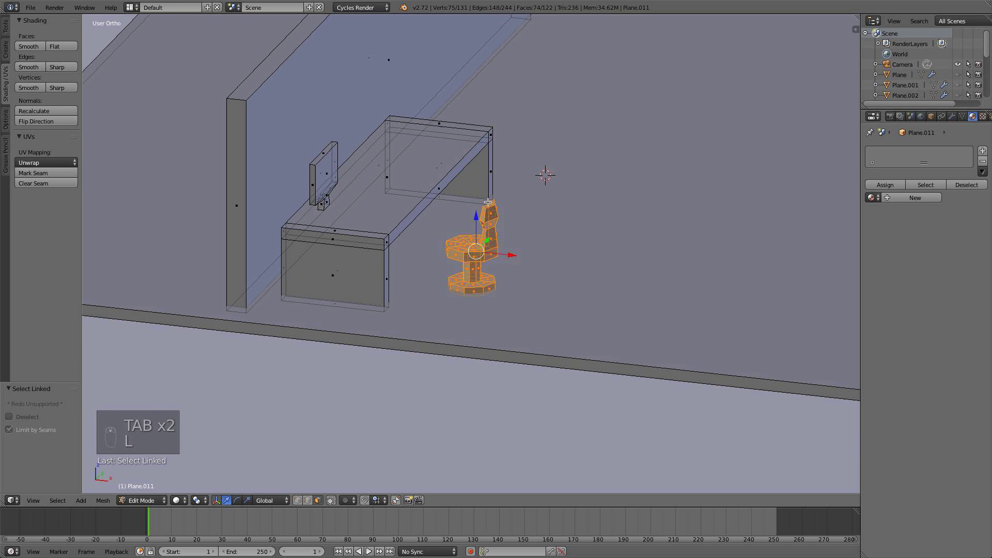
left_click(919, 198)
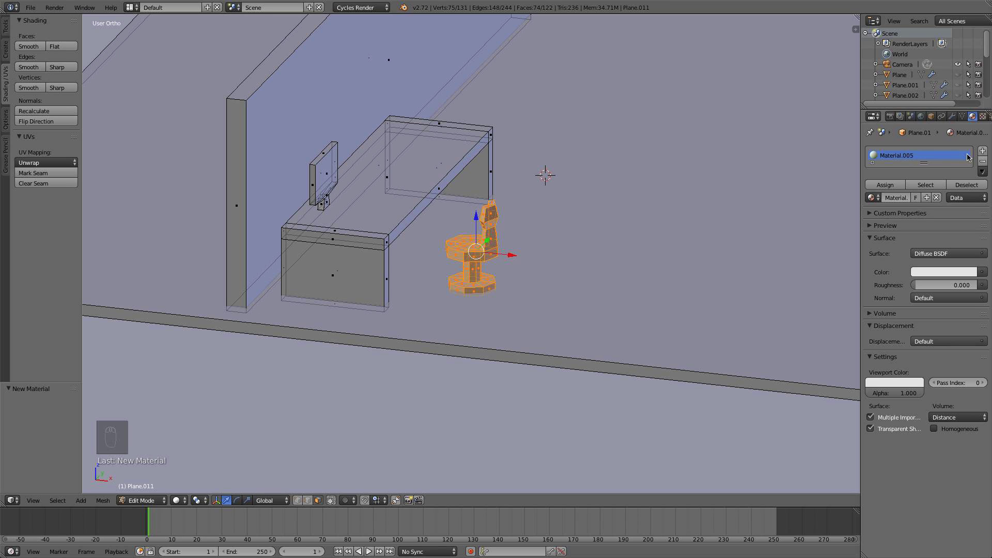
left_click(983, 151)
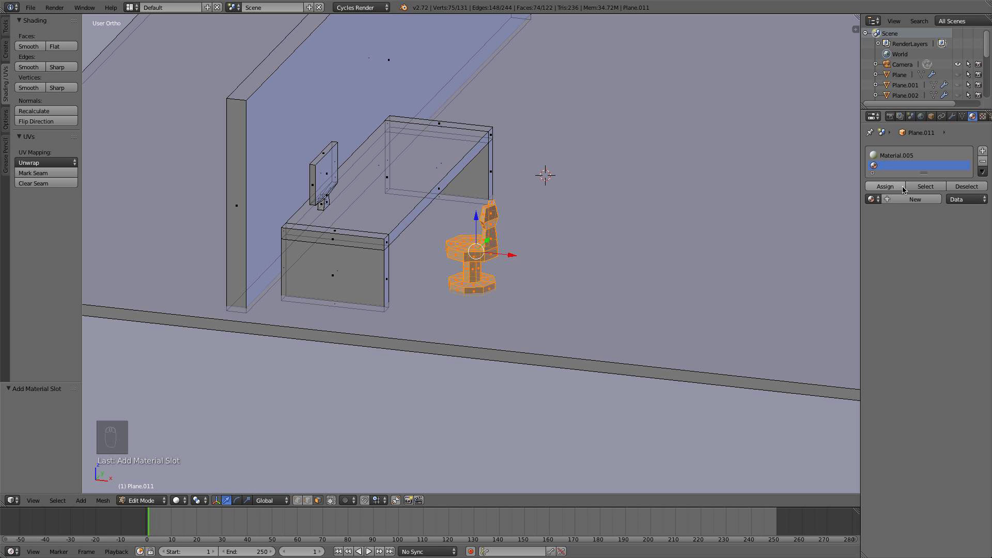
left_click(914, 199)
left_click(928, 274)
left_click_drag(971, 177, 969, 188)
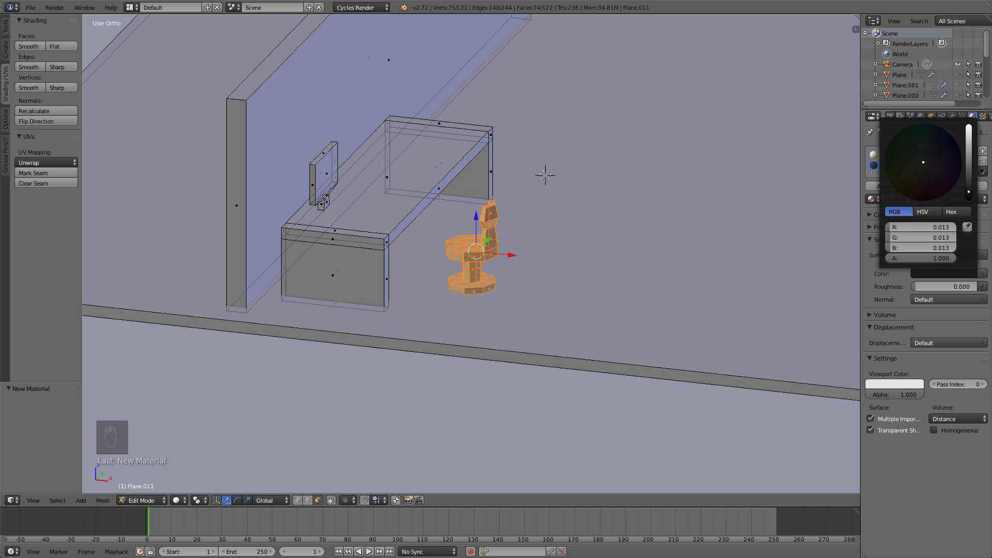
Split the 3D viewport in two and turn one half into a Node Editor
left_click_drag(4, 503, 439, 503)
left_click(11, 500)
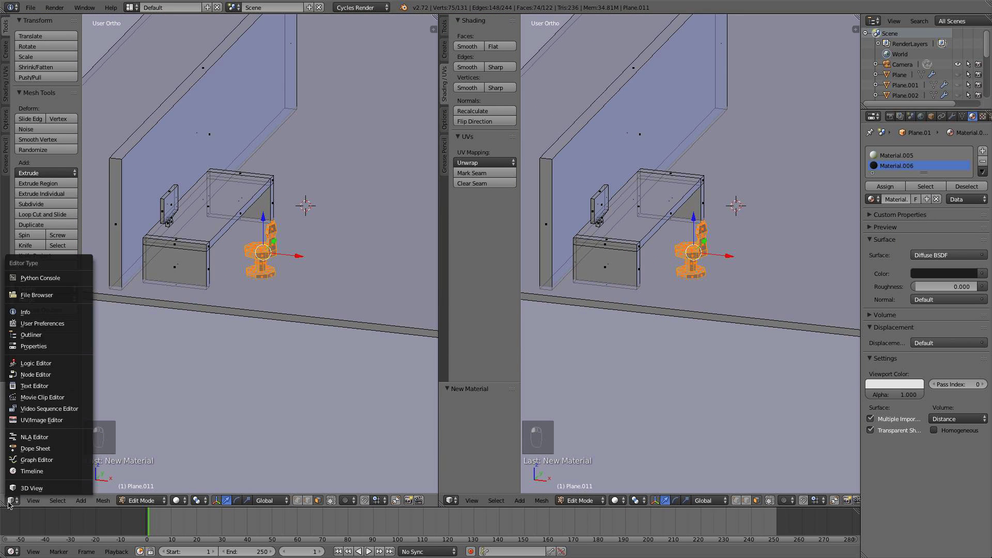
left_click(43, 375)
Move the Diffuse BSDF node aside and insert a Mix Shader between it and the Material Output
left_click_drag(113, 249, 65, 246)
key("shift+a")
mouse_move(93, 331)
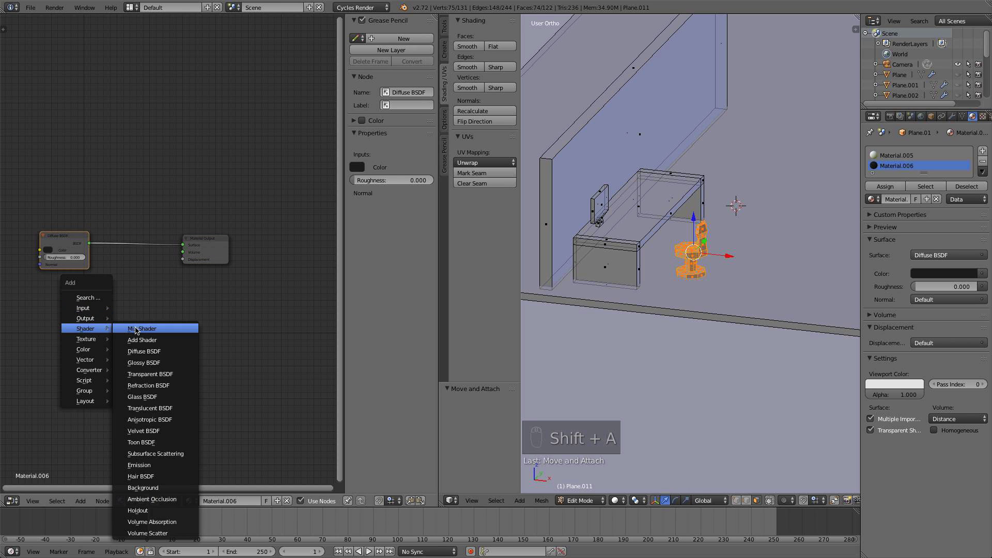
left_click(142, 329)
left_click(116, 233)
Add a Glossy BSDF, connect it to the Mix Shader's second shader input and set the mix factor to 0.1
key("shift+a")
mouse_move(90, 298)
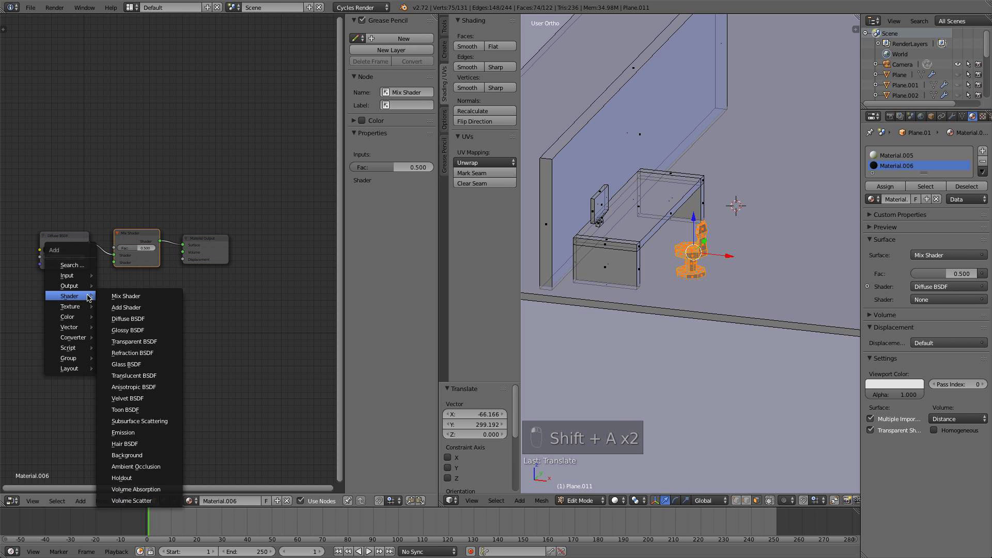
left_click(127, 330)
left_click(89, 305)
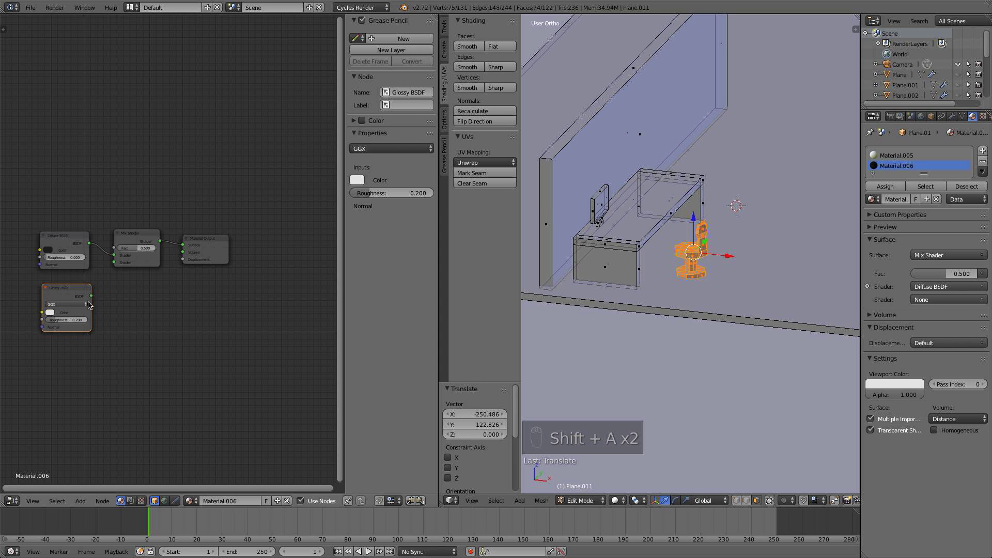
left_click_drag(91, 295, 114, 262)
scroll(141, 265, "up", 2)
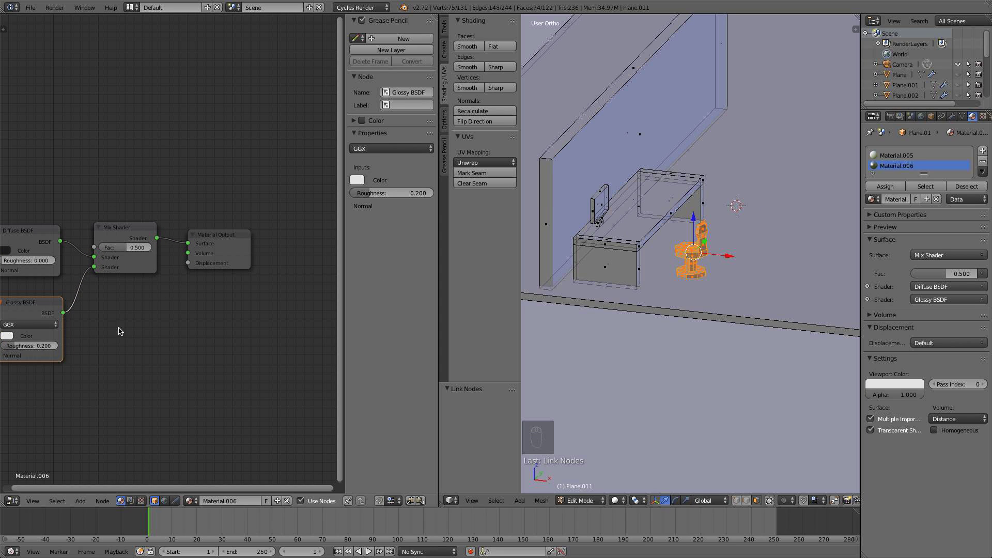
left_click(135, 249)
type(".1")
key("Return")
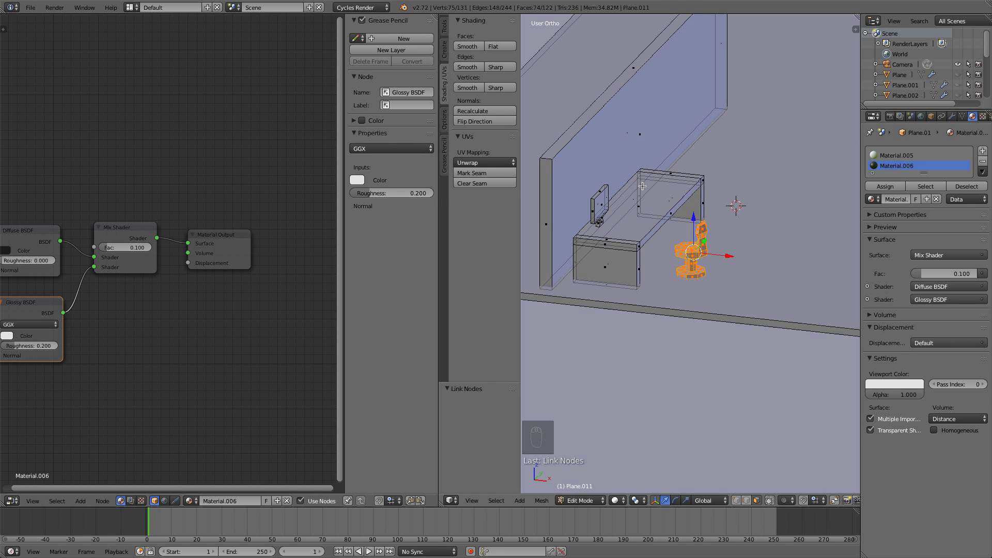
Add the linked monitor mesh to the chair selection and assign the near-black glossy material to both
key("Tab")
key("Tab")
key("l")
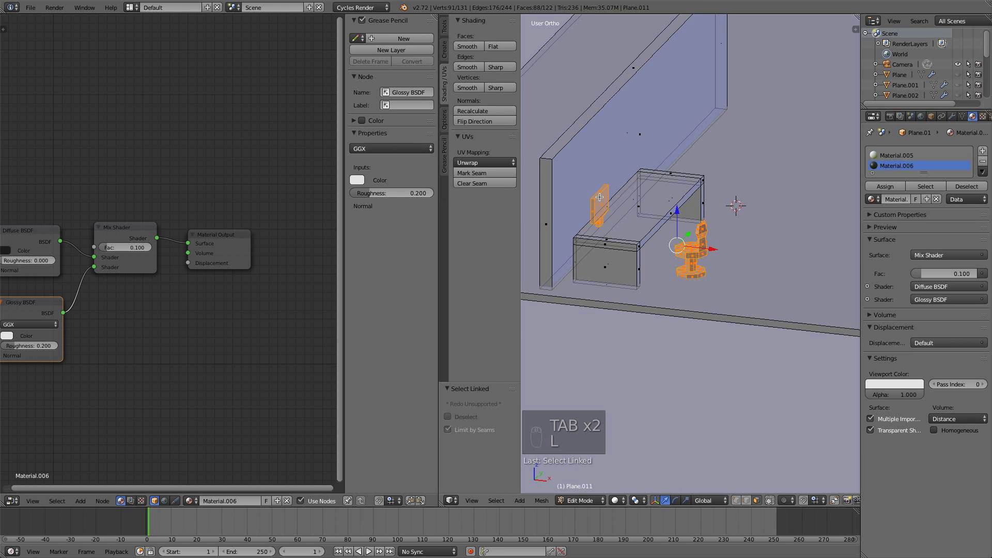
left_click(882, 187)
key("a")
key("Tab")
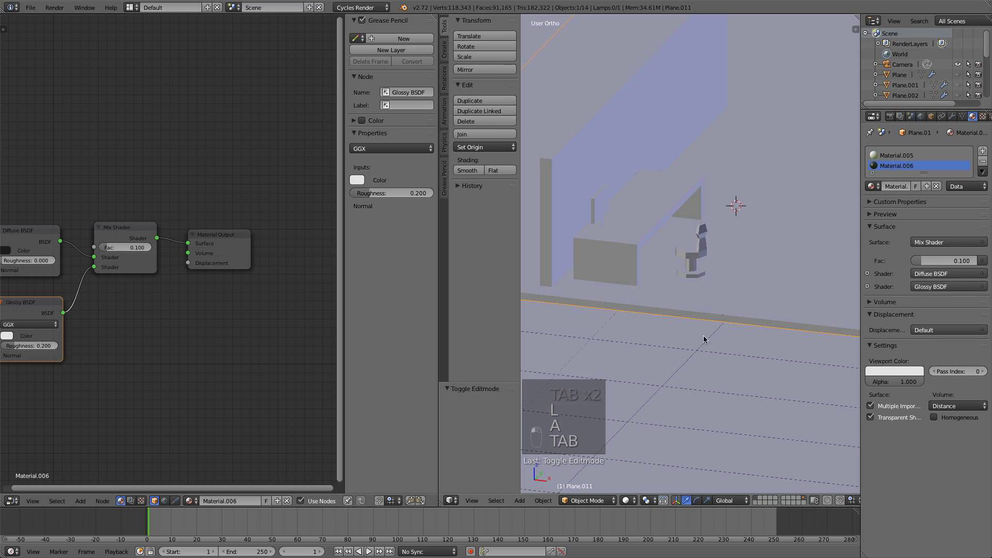
Preview the dark chair and monitor in rendered shading and return to solid shading
left_click(626, 500)
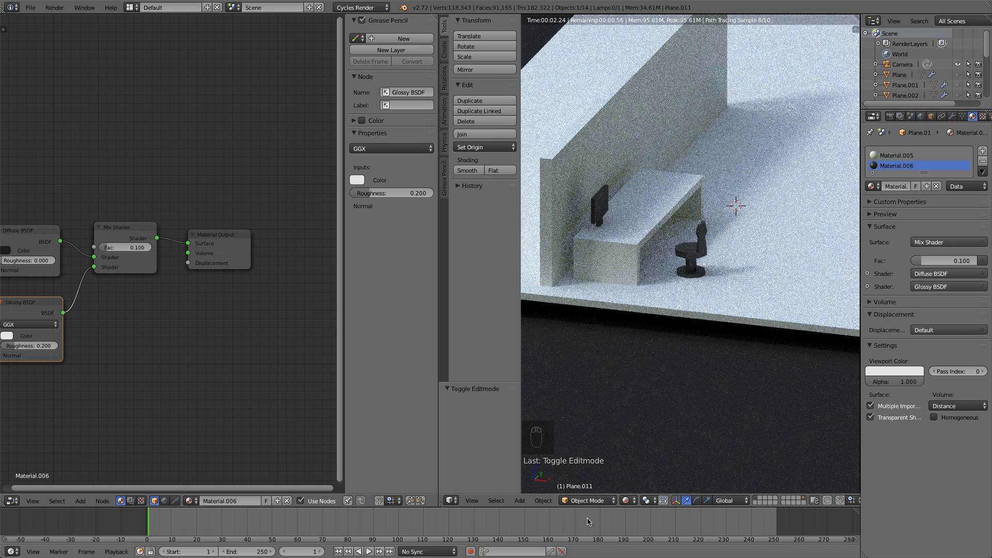
left_click(627, 500)
left_click(648, 463)
Select the whole linked table mesh in the furniture object and create a new material in a third slot
scroll(640, 199, "up", 3)
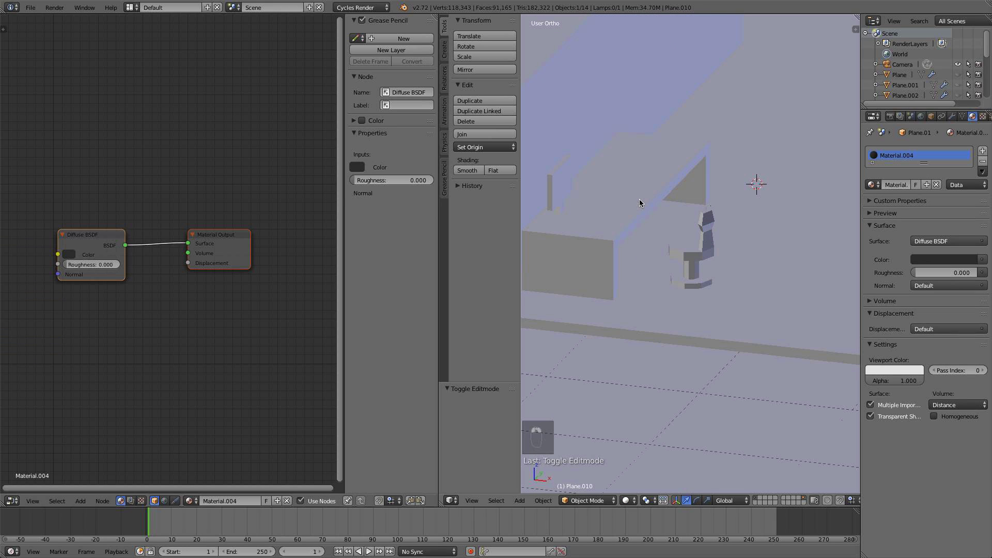
key("Tab")
key("Tab")
key("Tab")
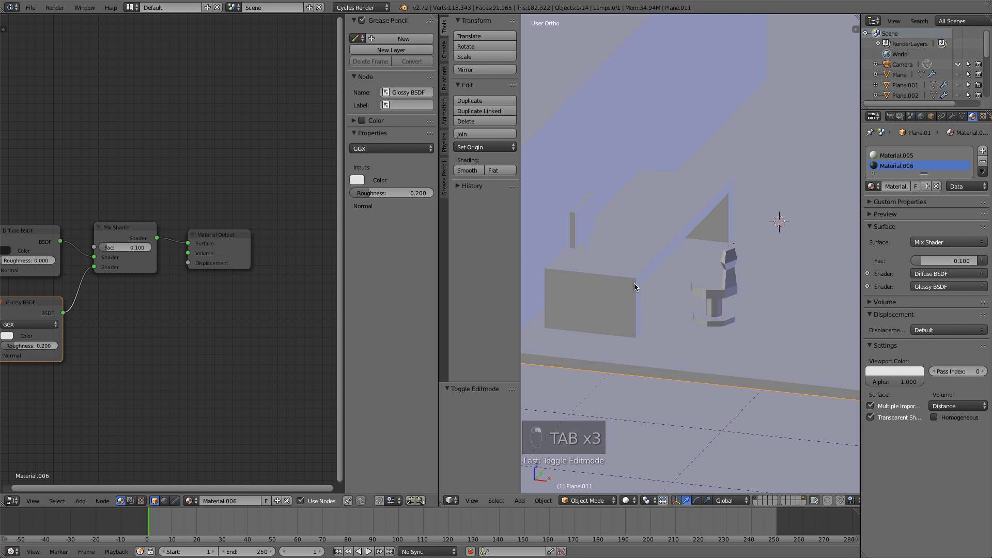
key("Tab")
key("Tab")
key("Tab")
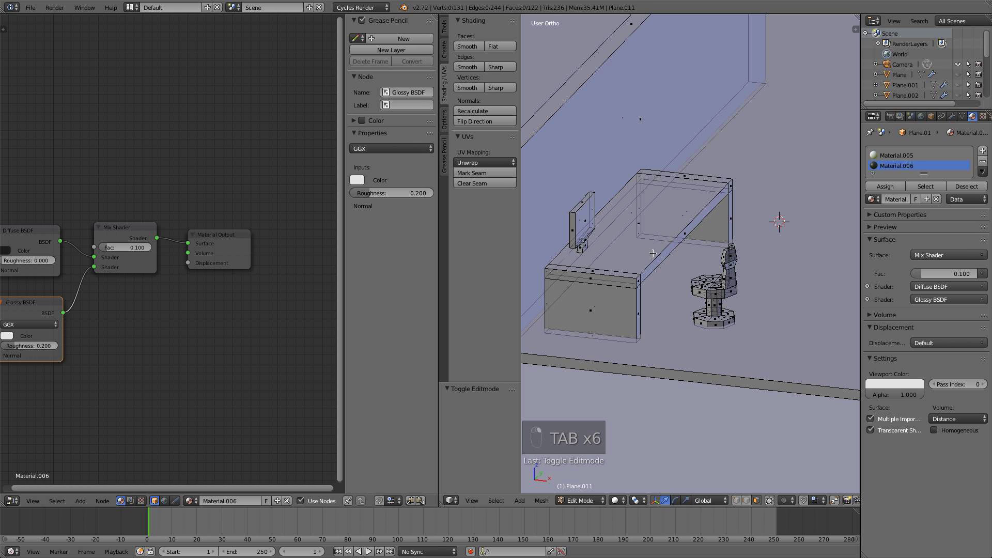
key("l")
left_click(982, 154)
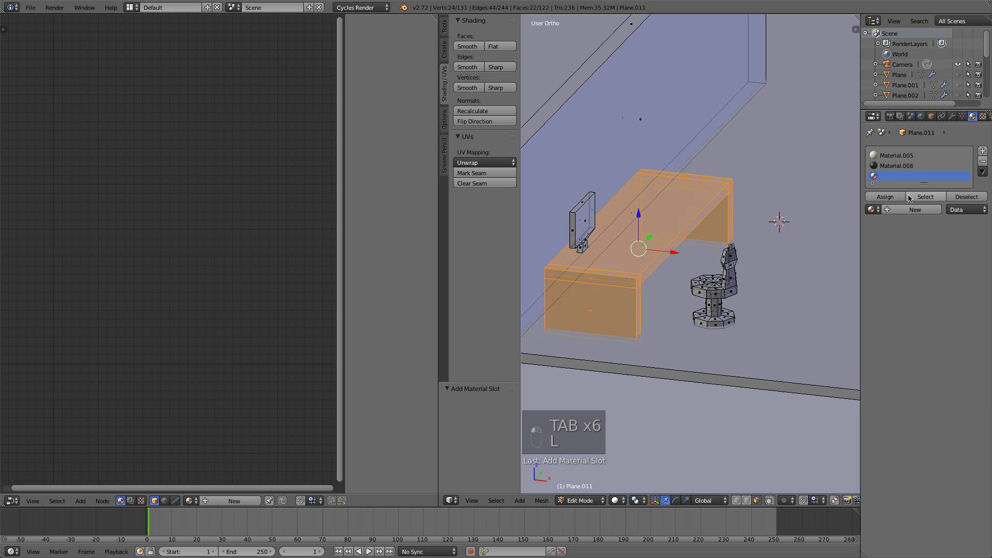
left_click(917, 209)
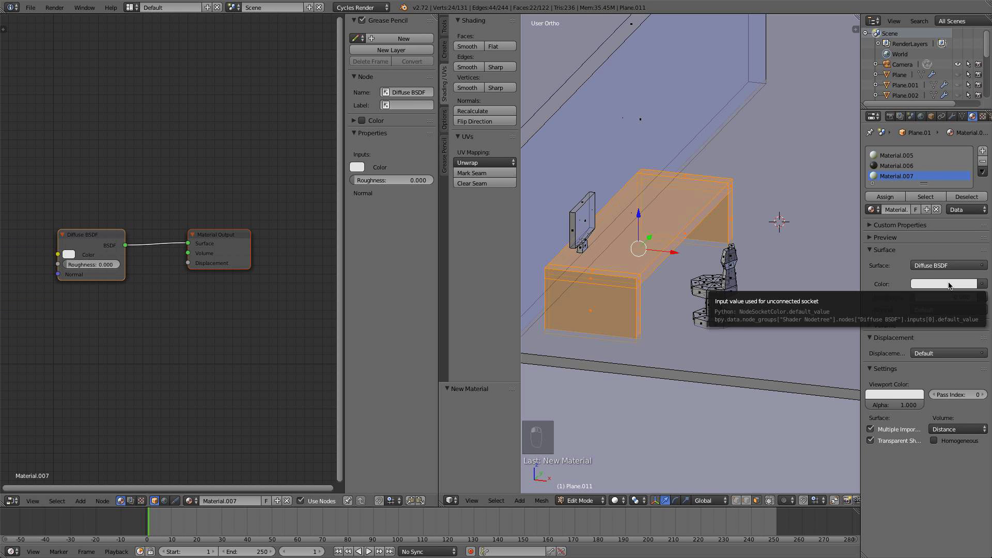
Set the new material's diffuse color to dark brown, about R 0.052, G 0.032, B 0.014, and assign it to the table
left_click(948, 285)
left_click_drag(920, 191, 911, 188)
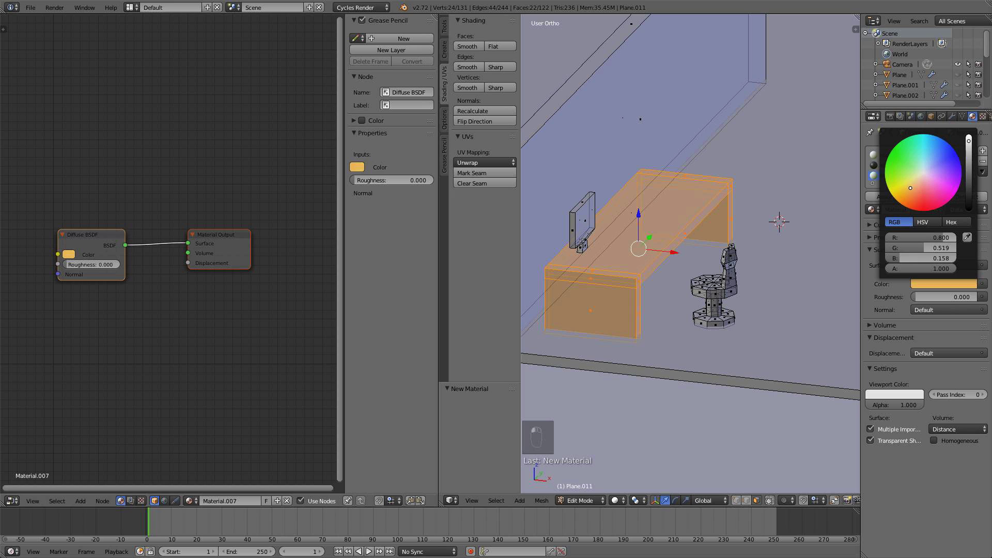
left_click_drag(969, 175, 969, 194)
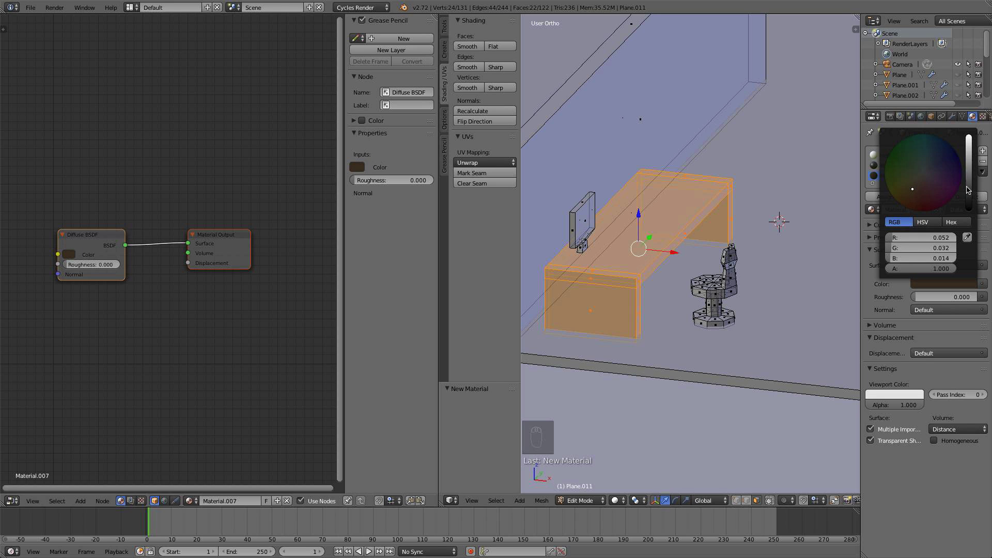
left_click(885, 197)
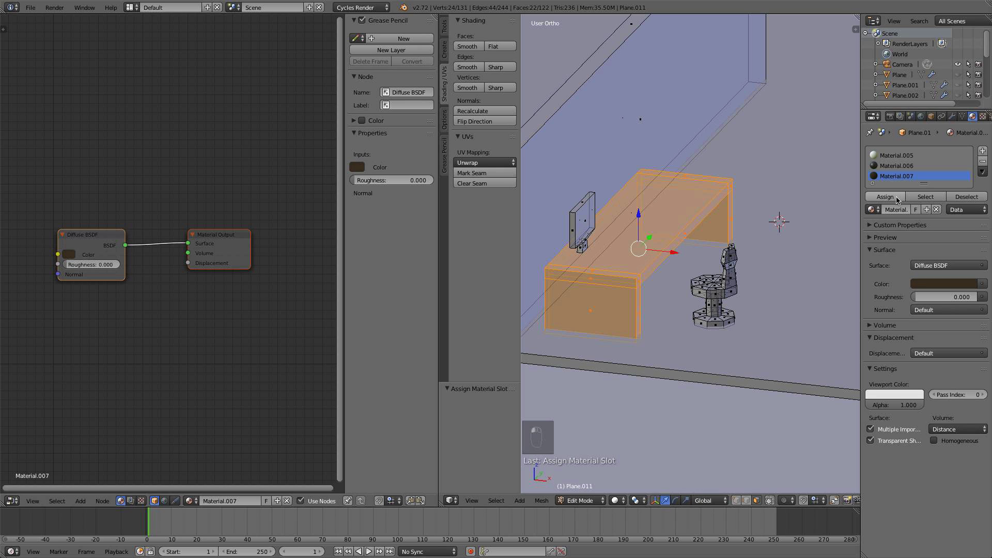
Match the table material's viewport color to its dark brown by sampling the color from the material's preview
left_click(883, 397)
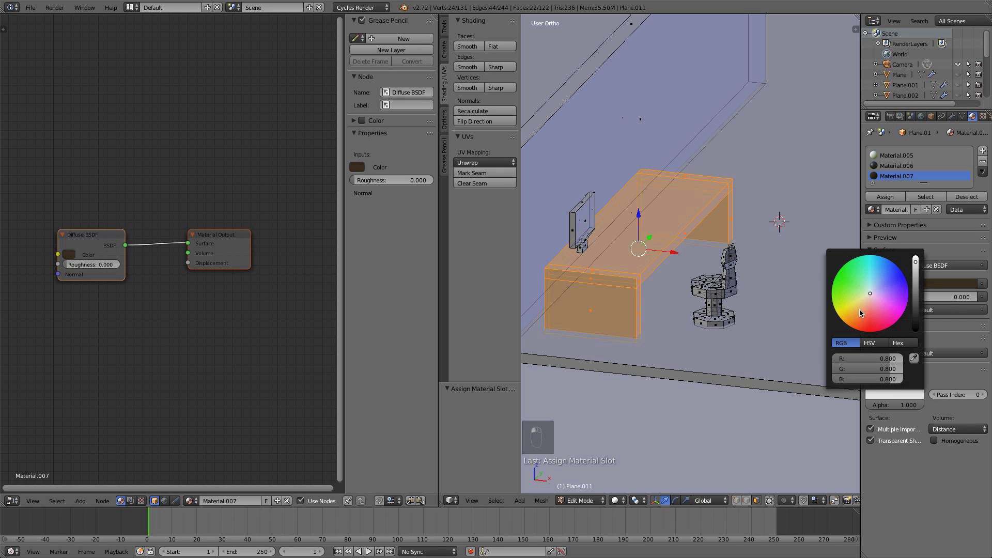
left_click(913, 358)
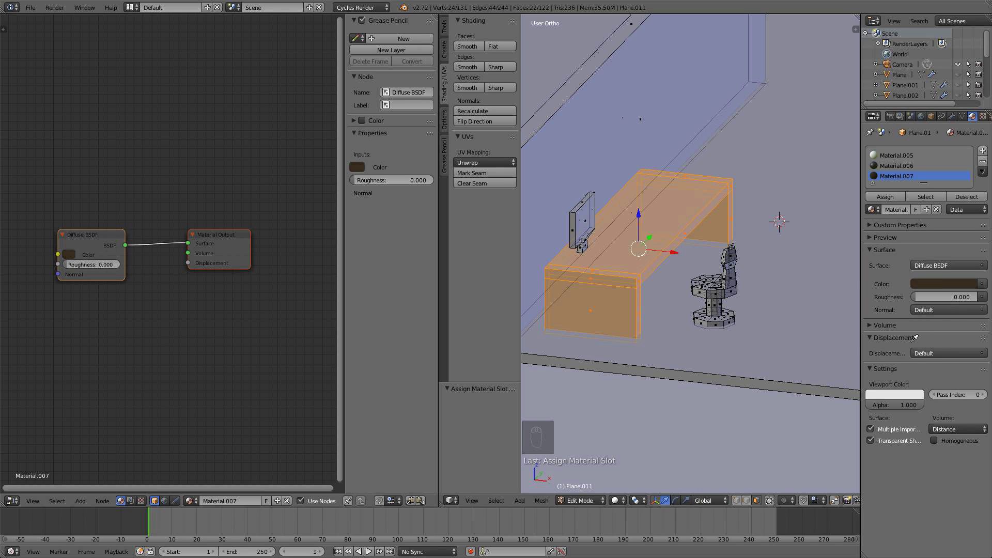
left_click(874, 175)
key("a")
key("Tab")
Select the linked monitor and stand and assign Material.006 to them
scroll(679, 239, "down", 3)
middle_click_drag(679, 239, 621, 232)
key("Tab")
scroll(621, 232, "up", 4)
key("l")
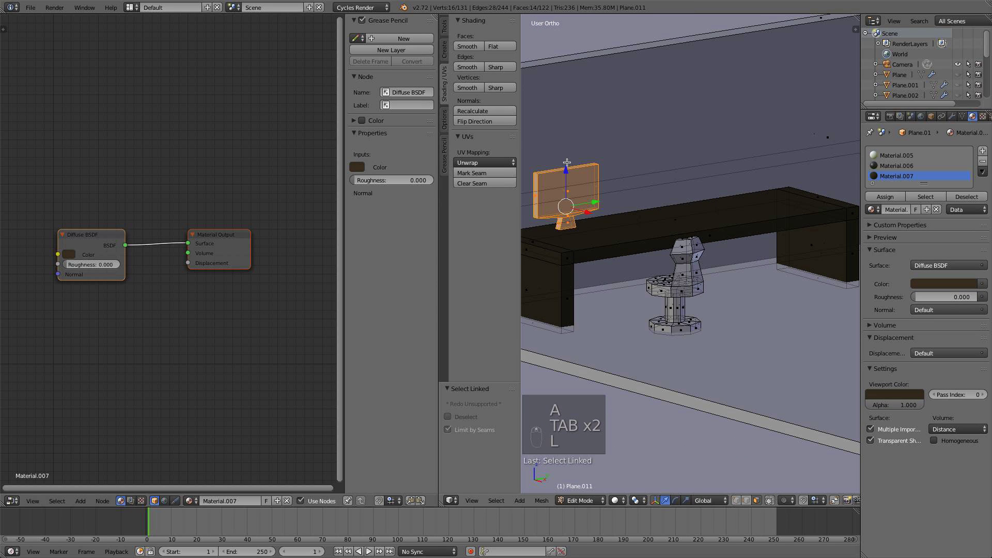
left_click(884, 166)
left_click(897, 197)
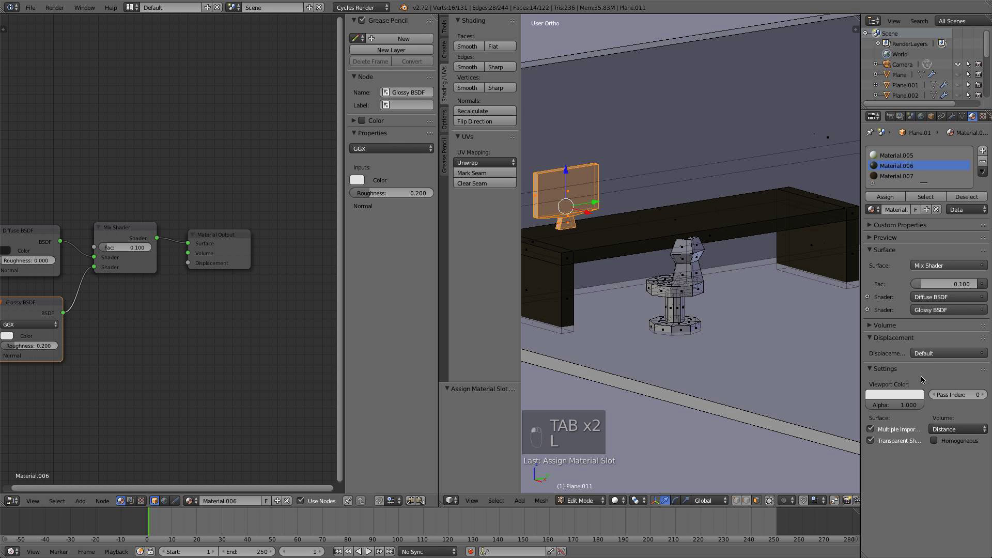
Darken Material.006's viewport color to about RGB 0.050
left_click(903, 398)
left_click_drag(916, 305, 916, 315)
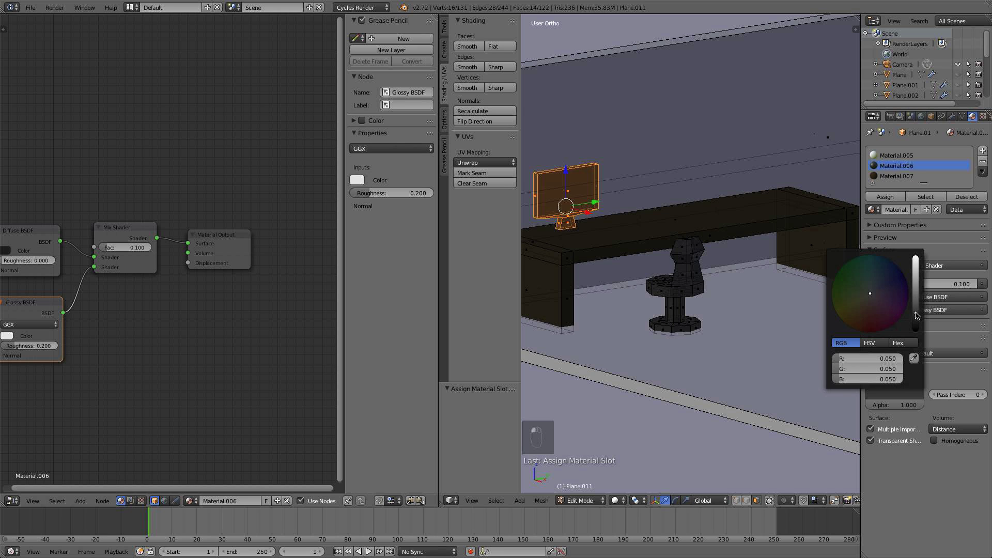
key("a")
key("Tab")
scroll(715, 295, "down", 6)
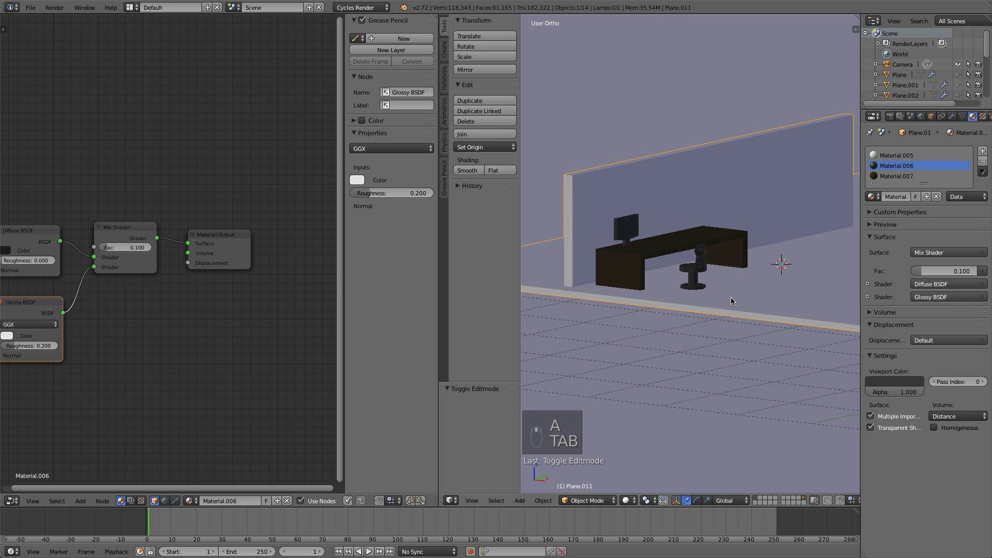
Select the linked partition wall behind the table and assign Material.005 to it
middle_click_drag(715, 295, 686, 226)
key("Tab")
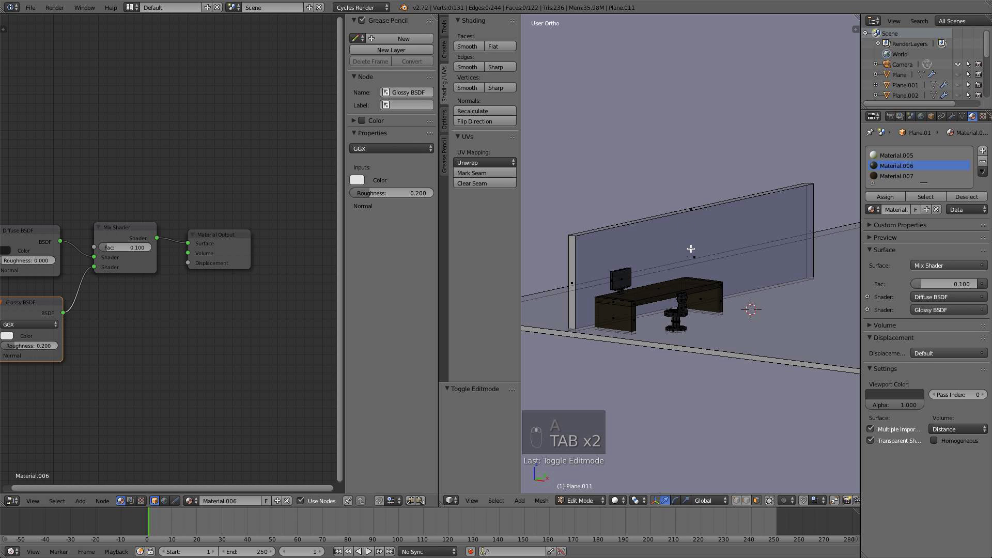
key("a")
key("a")
key("a")
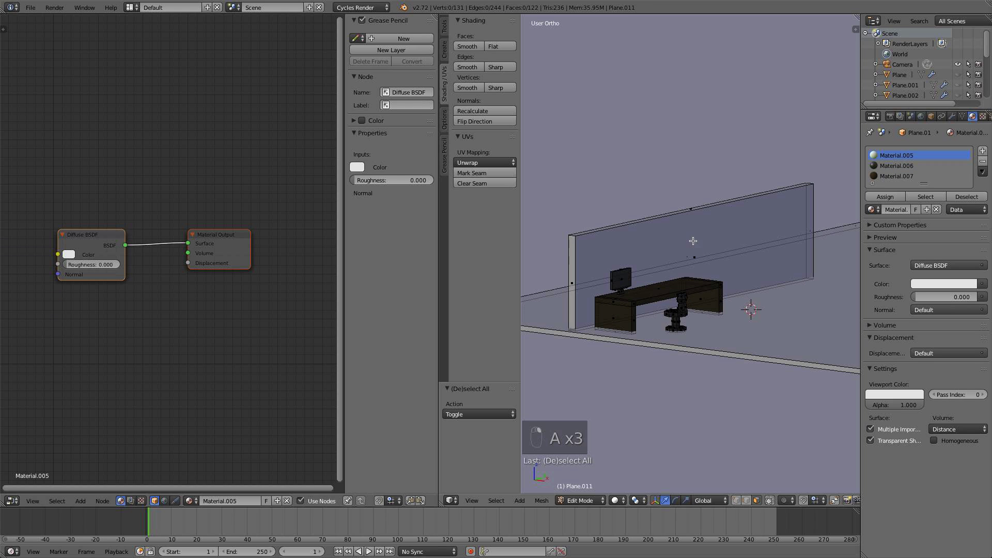
key("l")
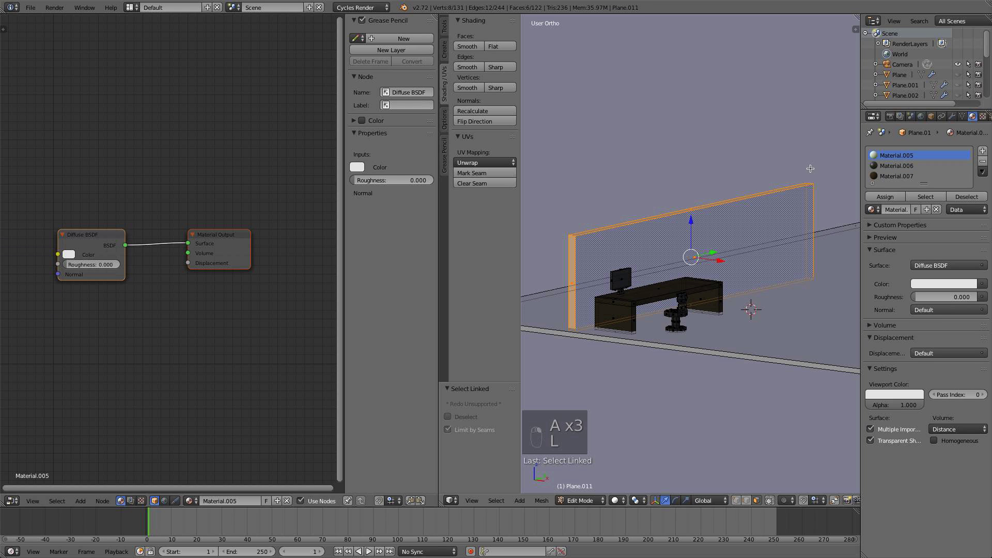
left_click(885, 197)
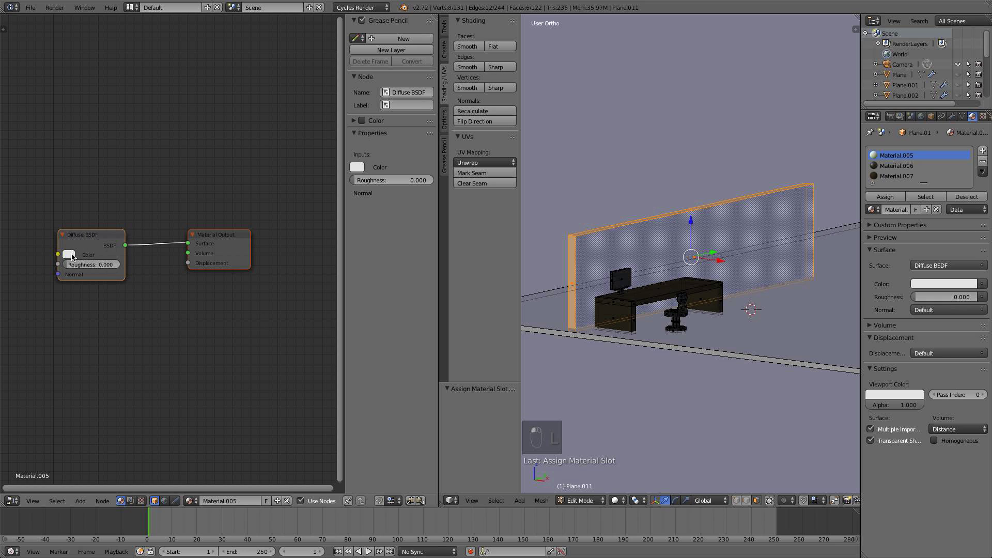
Set the wall material's diffuse color to a muted blue, about R 0.187, G 0.282, B 0.348
left_click(69, 254)
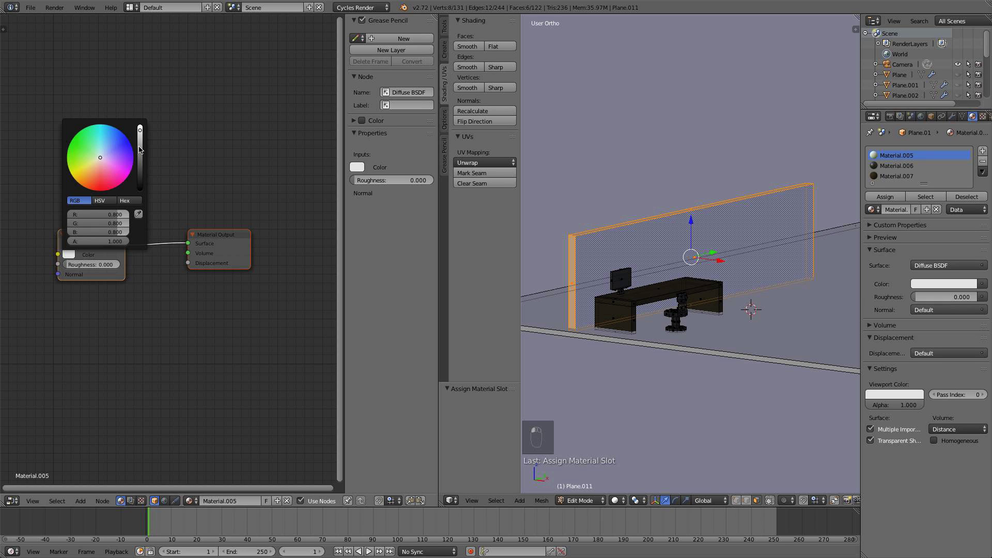
left_click(104, 151)
left_click_drag(139, 130, 140, 149)
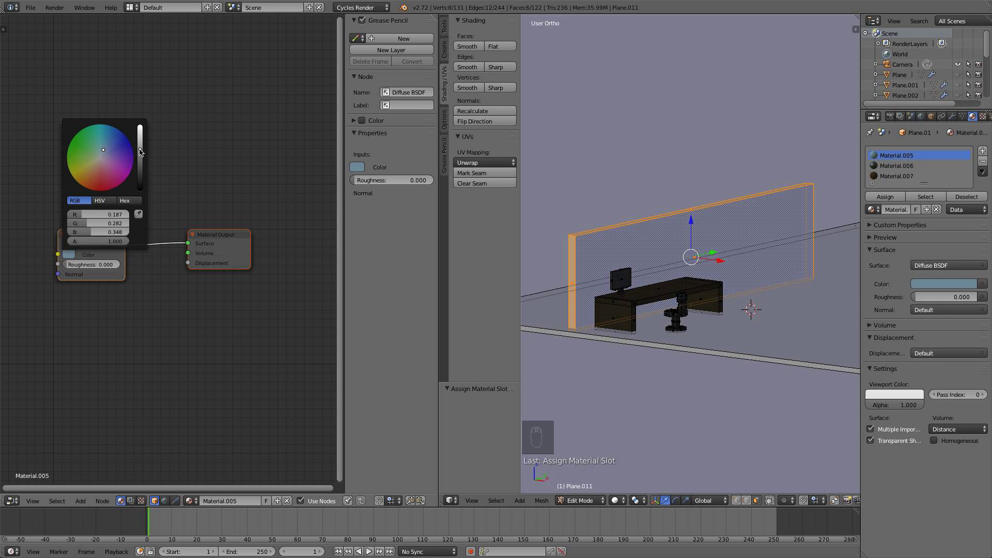
Add a Mix Shader node between the Diffuse BSDF and the Material Output of Material.005, spacing the nodes apart
left_click_drag(92, 234, 56, 223)
middle_click_drag(78, 230, 262, 257)
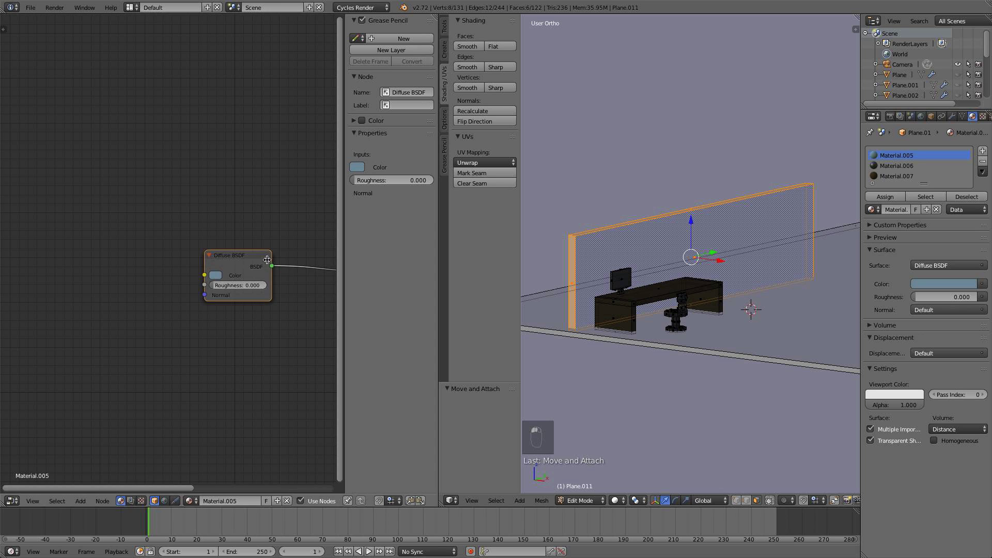
left_click_drag(234, 257, 209, 256)
key("shift+a")
mouse_move(212, 285)
left_click(251, 282)
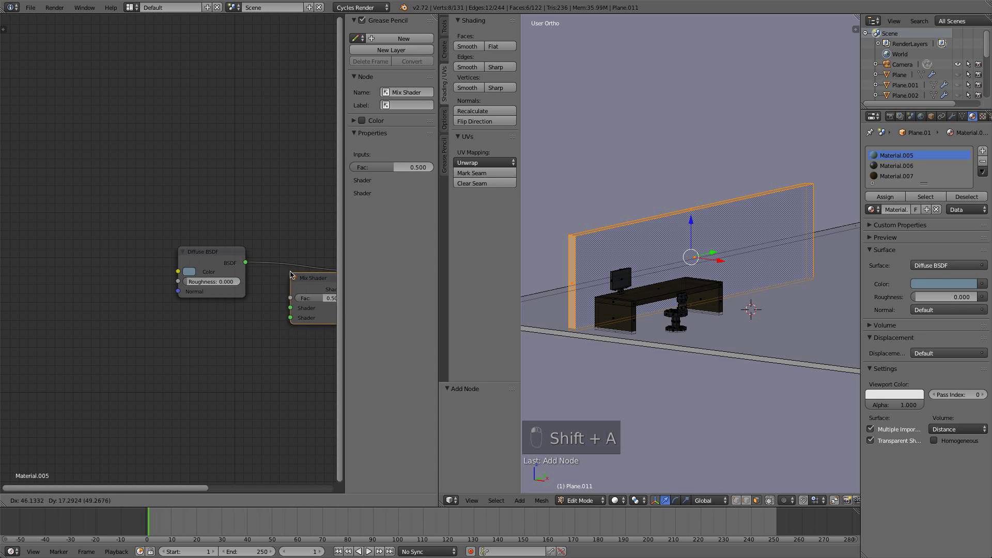
left_click(313, 279)
middle_click_drag(219, 330, 139, 306)
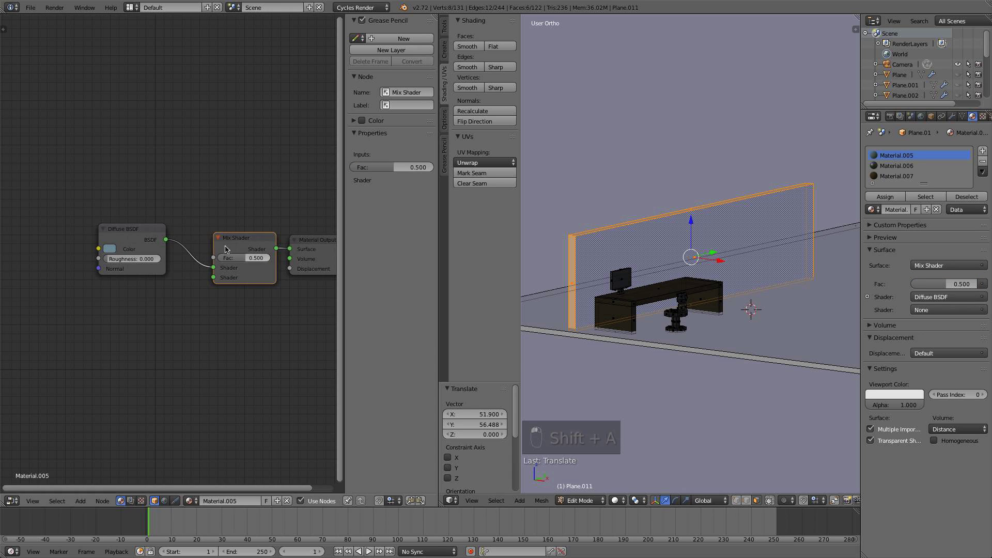
left_click_drag(232, 240, 218, 234)
Add a Transparent BSDF below the Diffuse BSDF and link it to the Mix Shader's second shader input
key("shift+a")
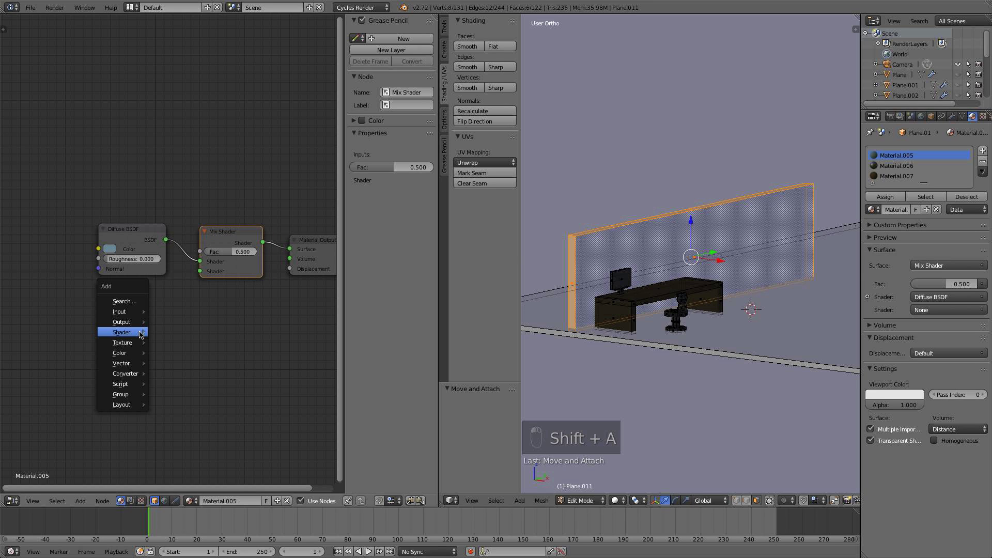
mouse_move(140, 335)
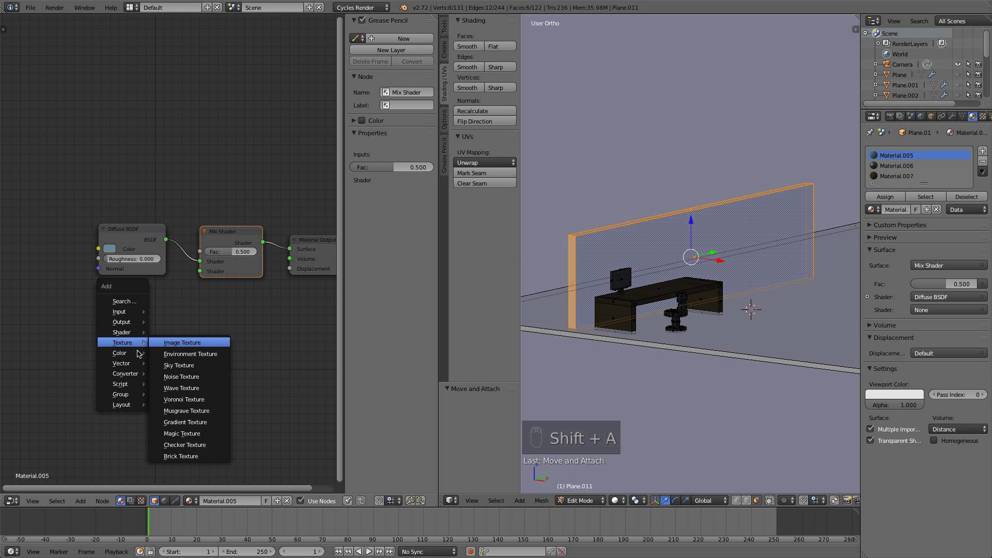
left_click(185, 378)
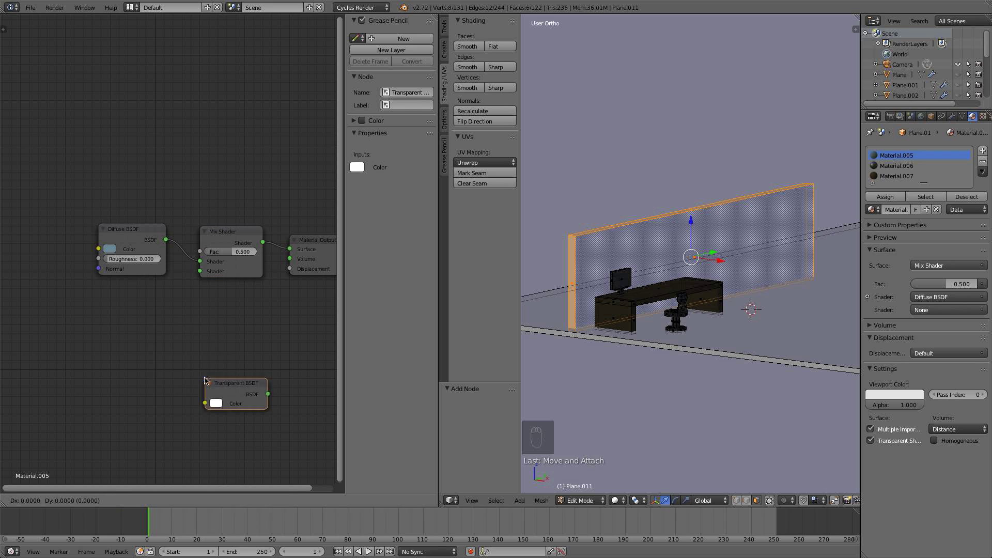
left_click(124, 318)
left_click_drag(175, 329, 200, 272)
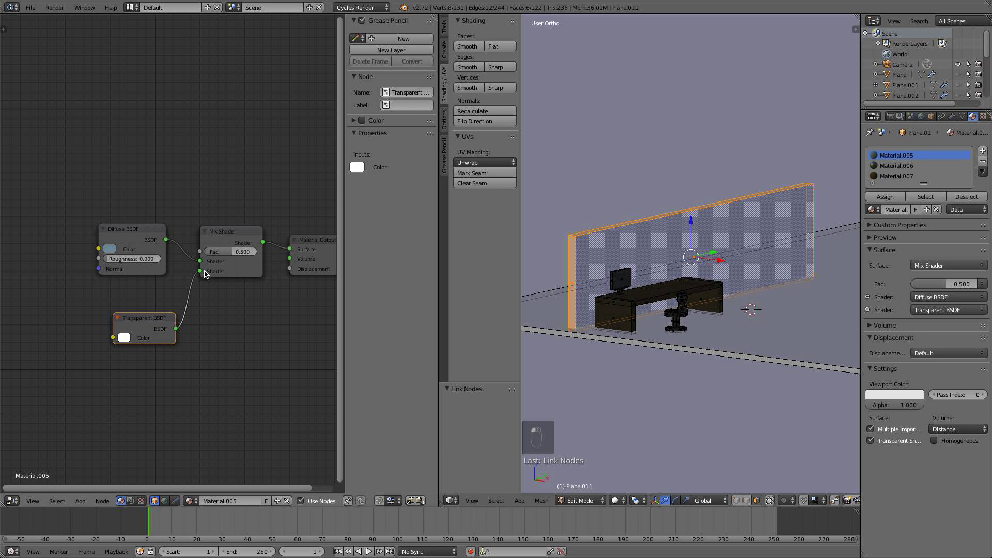
Leave Edit Mode and insert a duplicate of the Mix Shader between the Diffuse BSDF and the original Mix Shader
middle_click_drag(206, 275, 251, 278)
key("Tab")
left_click_drag(167, 231, 59, 219)
left_click(283, 245)
key("shift+d")
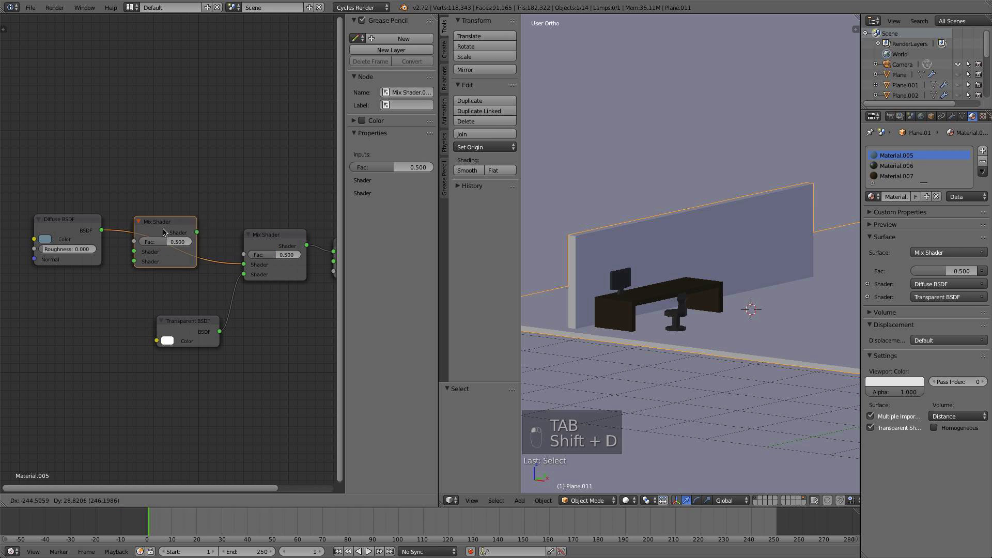
left_click(153, 231)
Add a Glossy BSDF below the Diffuse BSDF and link it to the duplicated Mix Shader's second shader input
key("shift+a")
mouse_move(149, 230)
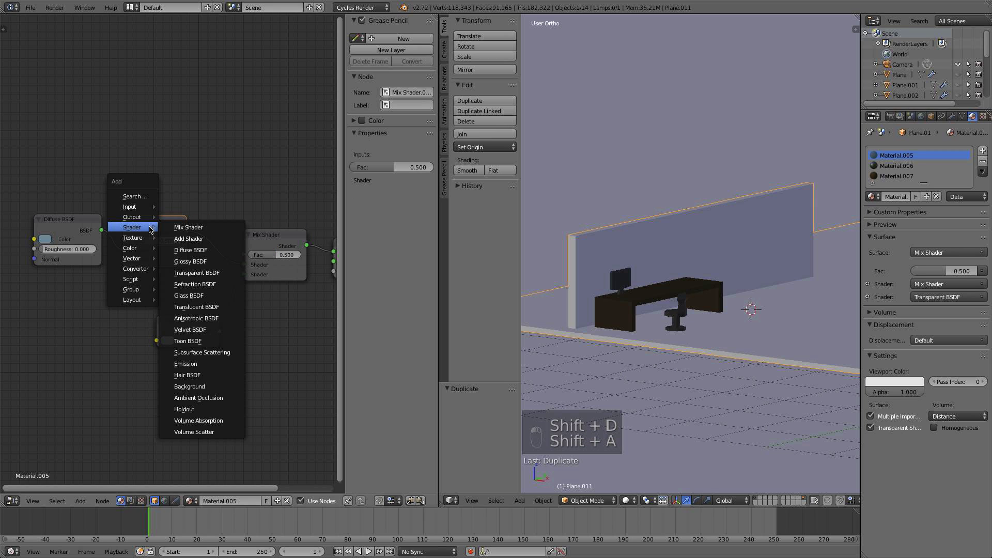
left_click(204, 266)
left_click(39, 283)
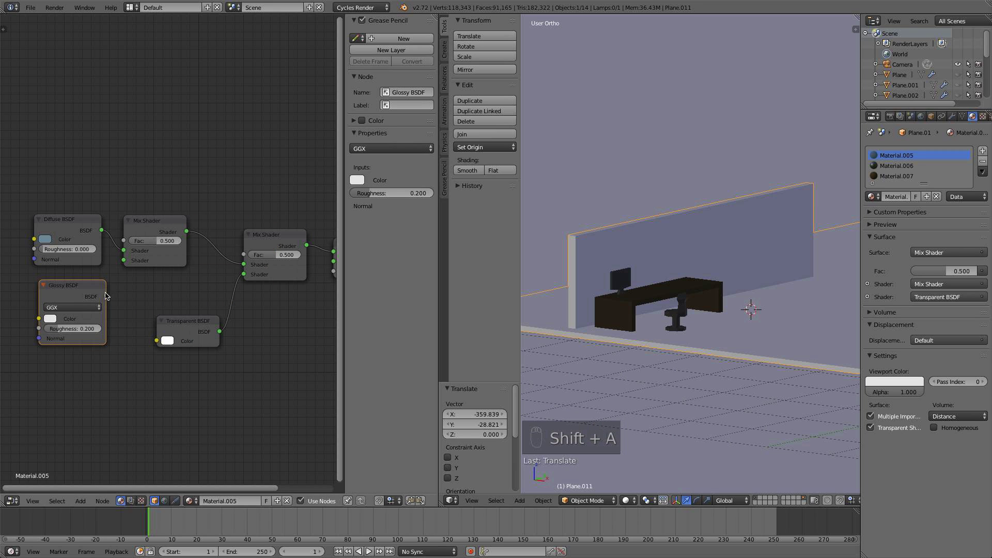
left_click_drag(106, 296, 123, 260)
Preview the scene with Rendered shading and set the final Mix Shader's Fac to 0.300
left_click(625, 500)
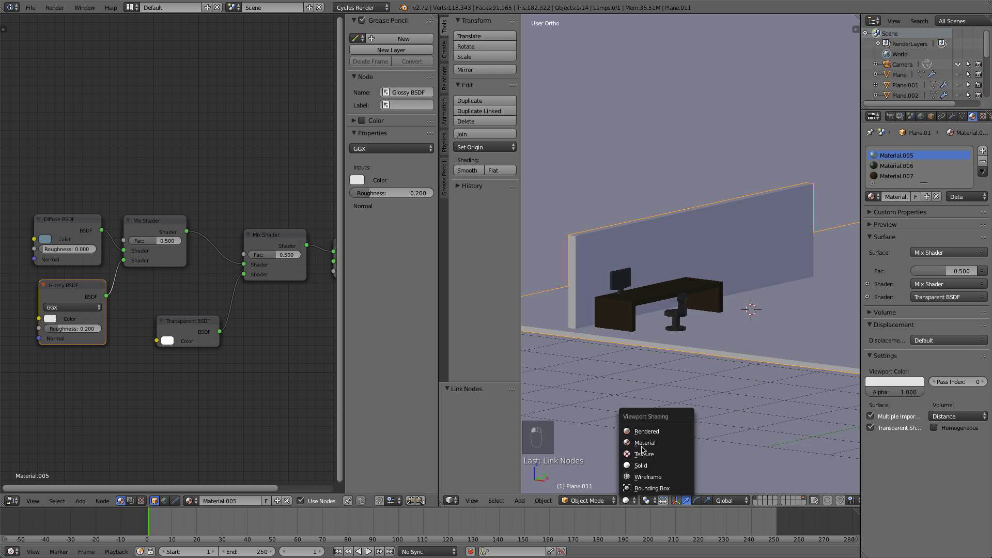
left_click(642, 432)
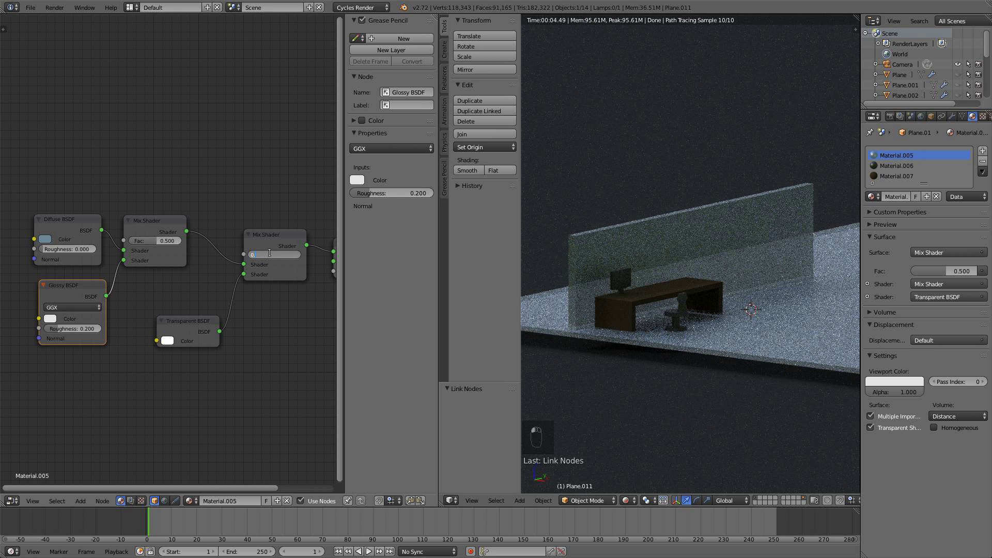
type("300")
key("Return")
Brighten the wall material's diffuse blue and return the 3D view to Solid shading
left_click(42, 241)
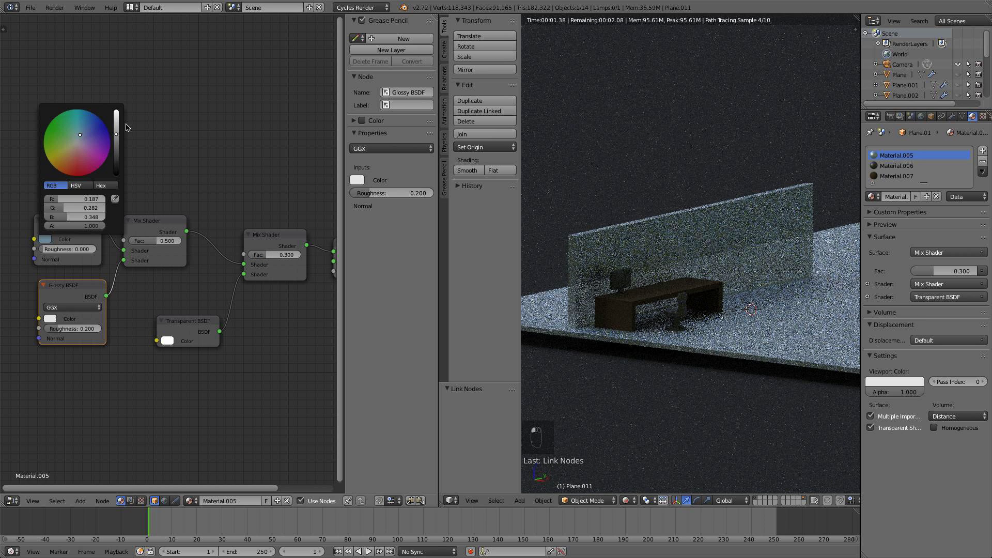
left_click_drag(117, 131, 118, 122)
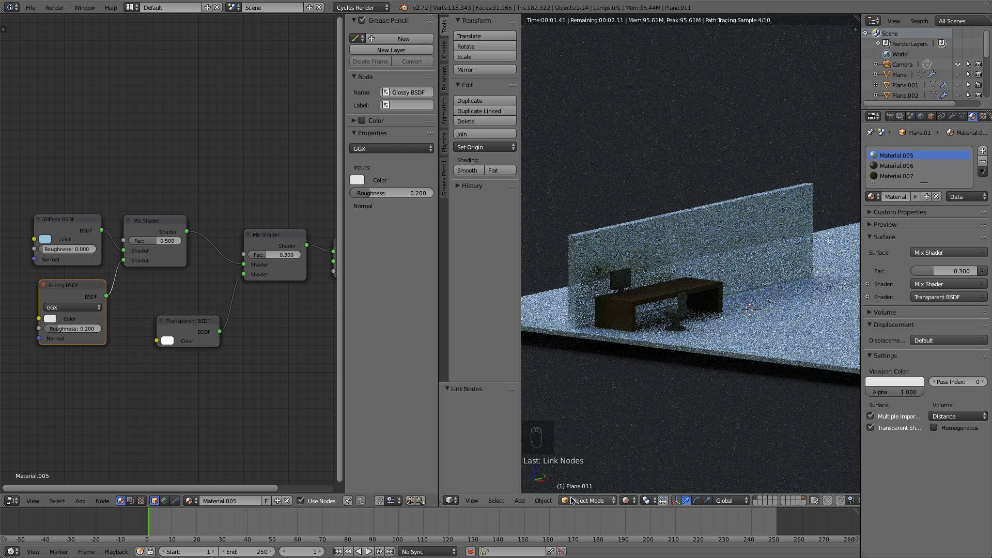
left_click(627, 500)
left_click(641, 466)
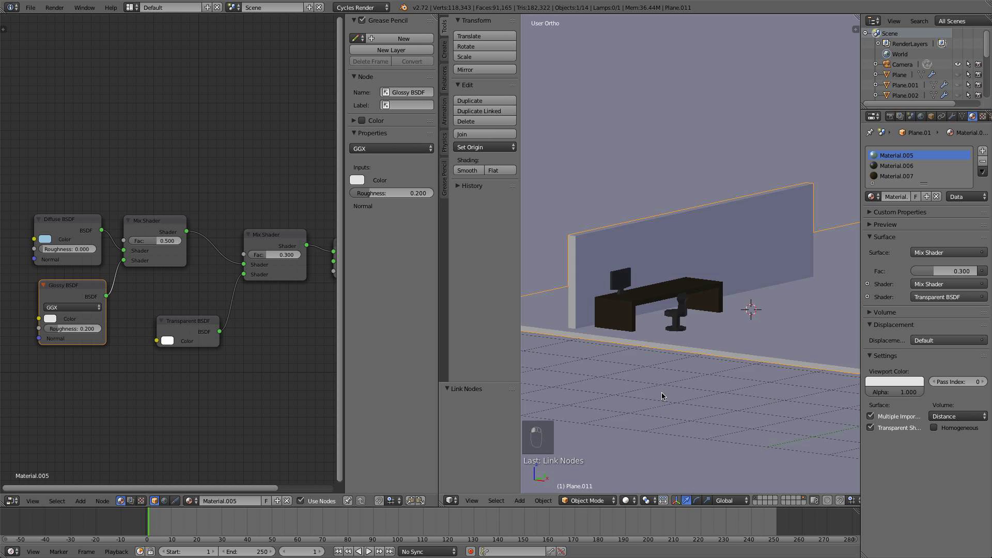
Select the linked chair geometry in Edit Mode, enlarge it slightly and lower it a little toward the floor
middle_click_drag(661, 394, 616, 403)
key("KP_5")
key("a")
middle_click_drag(715, 260, 661, 298, "shift")
scroll(661, 299, "up", 4)
middle_click_drag(639, 329, 711, 208, "shift")
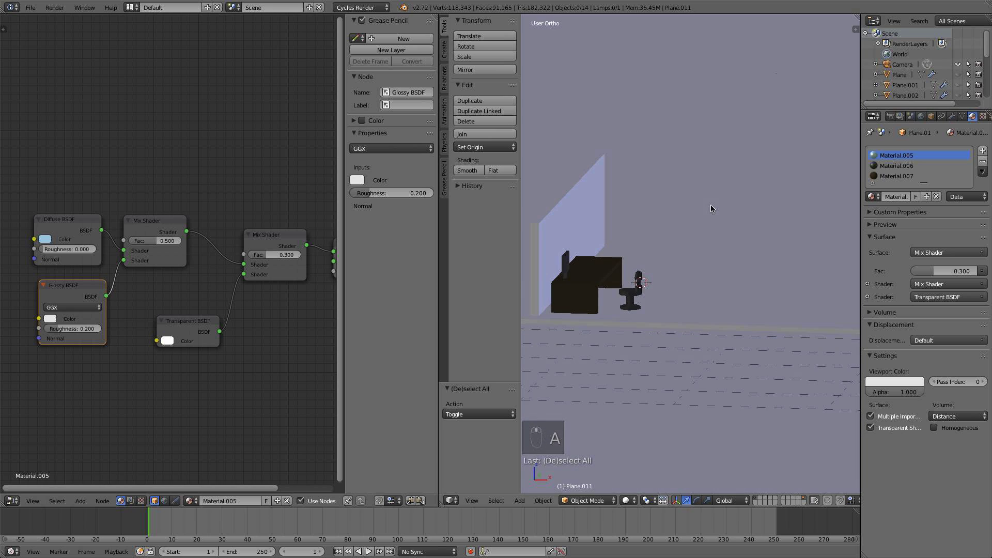
key("Tab")
key("a")
key("a")
key("l")
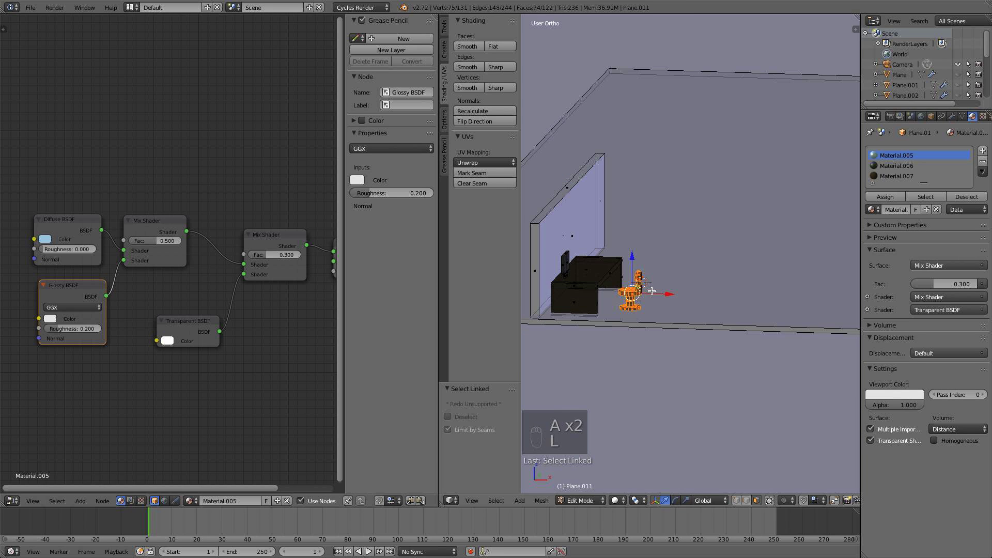
key("s")
left_click(692, 277)
left_click_drag(631, 257, 631, 260)
key("a")
key("Tab")
Hide the 3D view's tool shelf and enter Edit Mode on the floor and furniture object
scroll(696, 264, "down", 5)
middle_click_drag(739, 301, 680, 353)
scroll(588, 280, "up", 5)
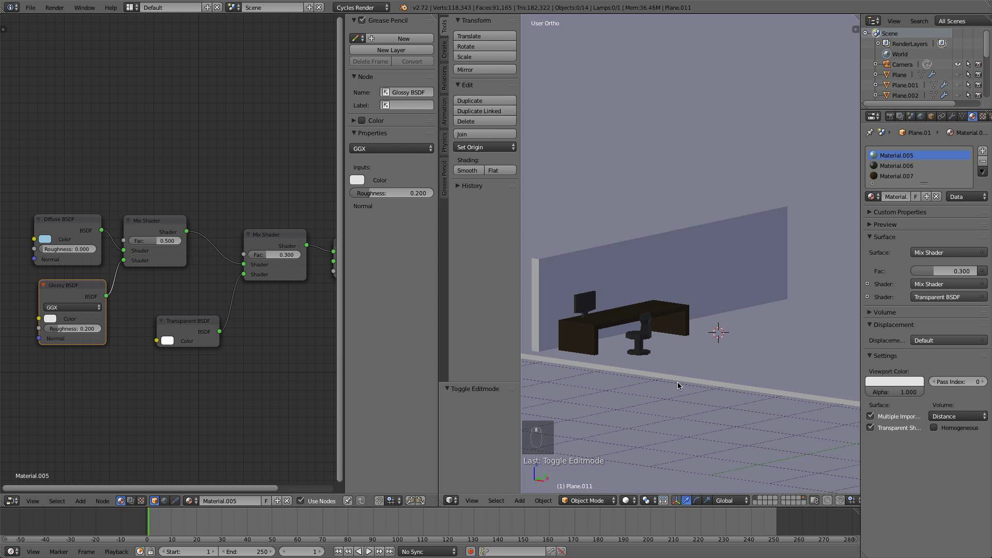
key("t")
scroll(594, 374, "down", 2)
middle_click_drag(594, 374, 603, 342)
scroll(617, 420, "up", 5)
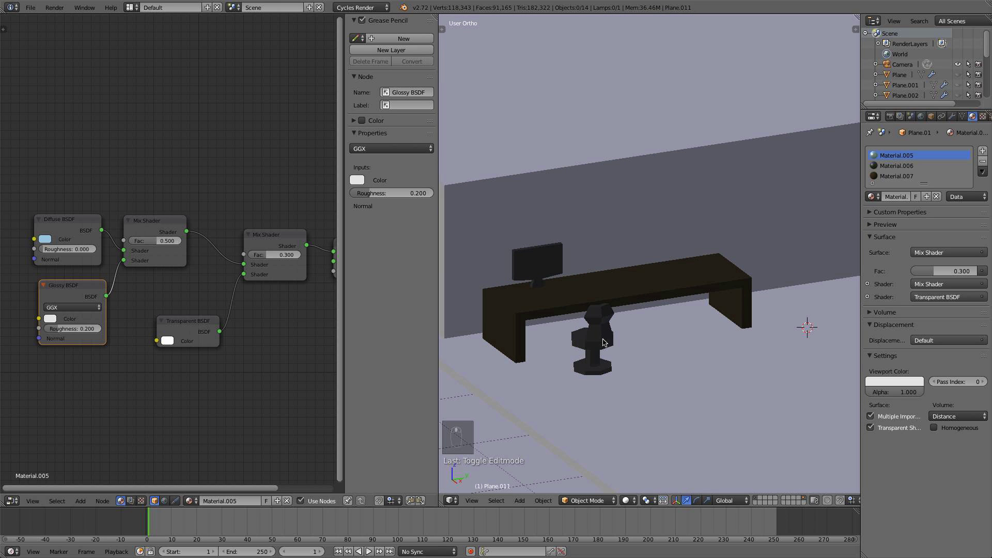
key("Tab")
scroll(628, 246, "up", 2)
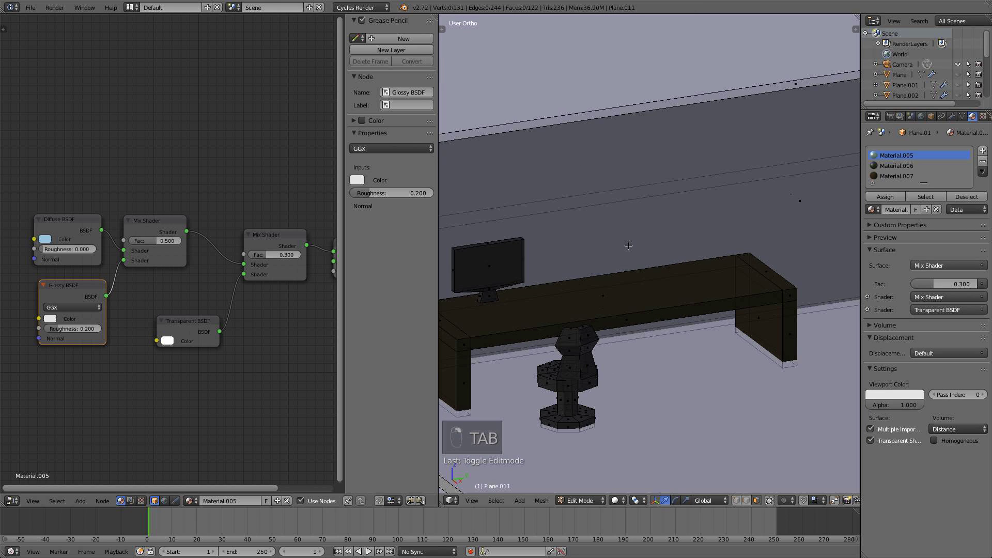
right_click(604, 294)
right_click(620, 320)
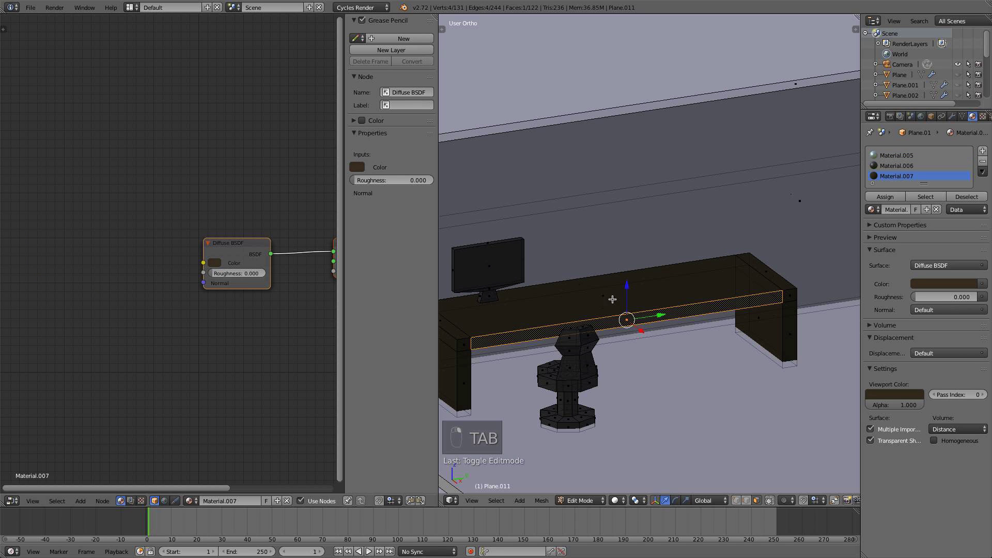
scroll(606, 298, "down", 2)
middle_click_drag(609, 297, 749, 290, "shift")
right_click(612, 275)
scroll(612, 275, "down", 3)
key("a")
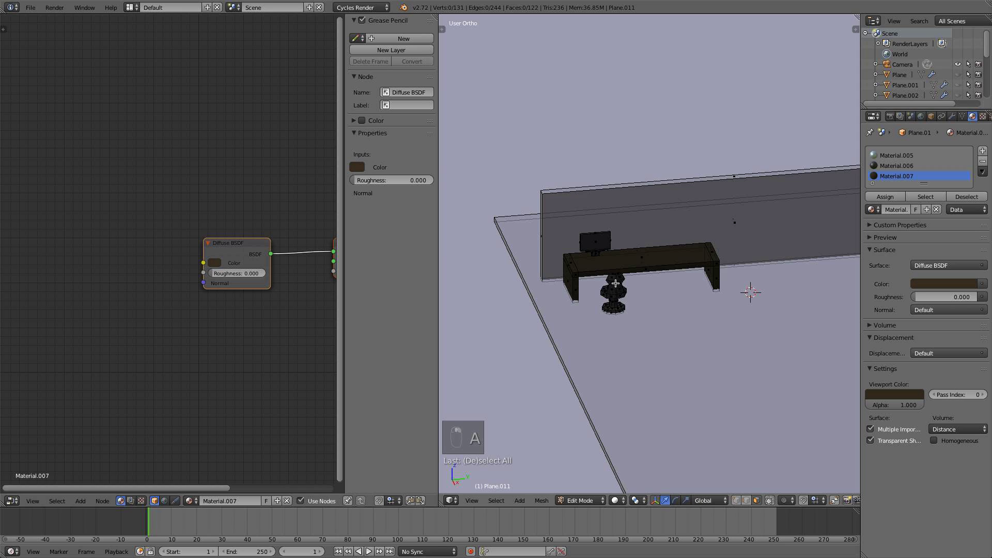
Add two evenly spaced loop cuts across the tabletop without sliding them
scroll(619, 287, "up", 3)
scroll(656, 277, "up", 2)
key("ctrl+r")
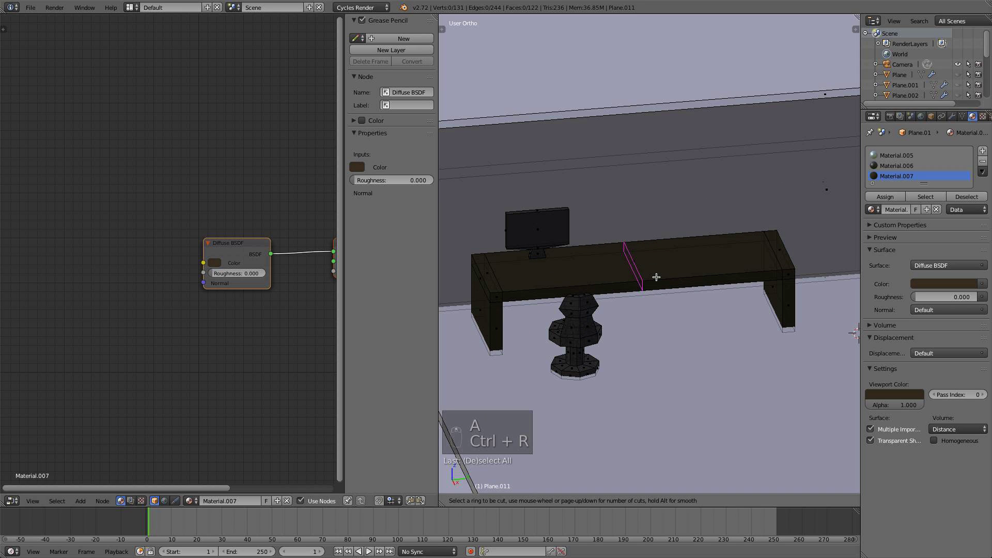
scroll(655, 277, "up", 1)
left_click(655, 277)
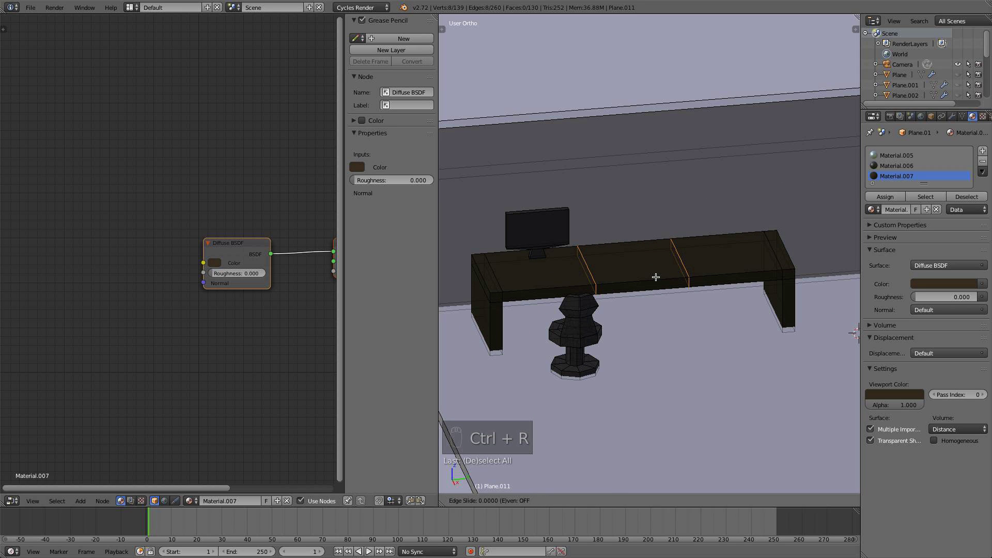
right_click(655, 277)
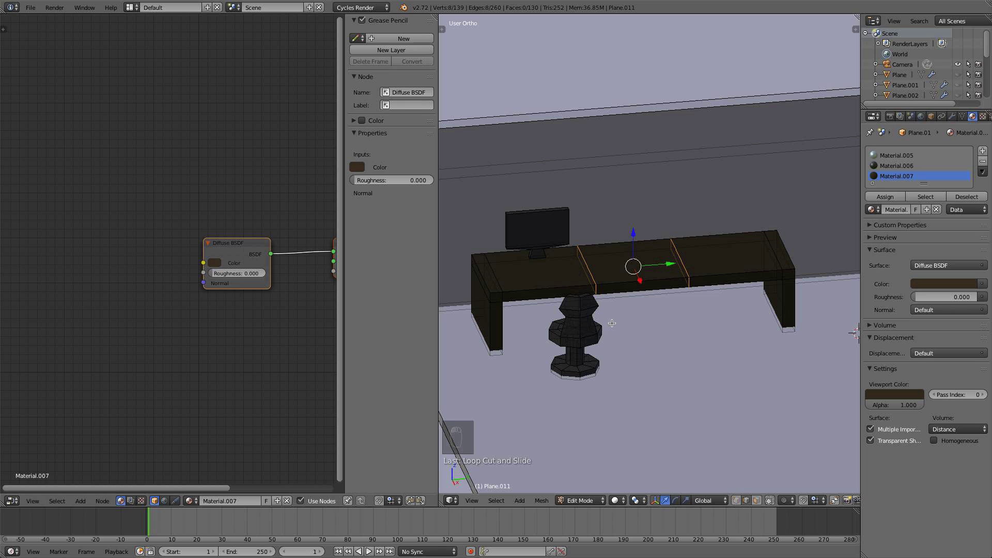
Slant the tabletop cut nearest the monitor by moving its front edge along Y toward the monitor end of the table
right_click(596, 287)
right_click(597, 290)
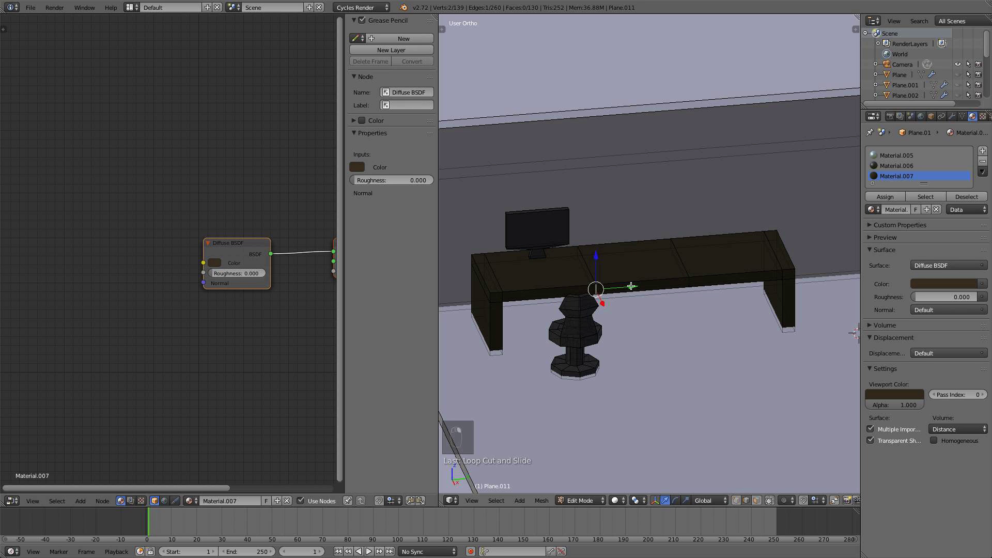
left_click_drag(629, 286, 606, 288)
left_click(578, 290)
Slant the other tabletop cut by moving its front edge away from the monitor and its back edge toward it along Y
right_click(687, 283)
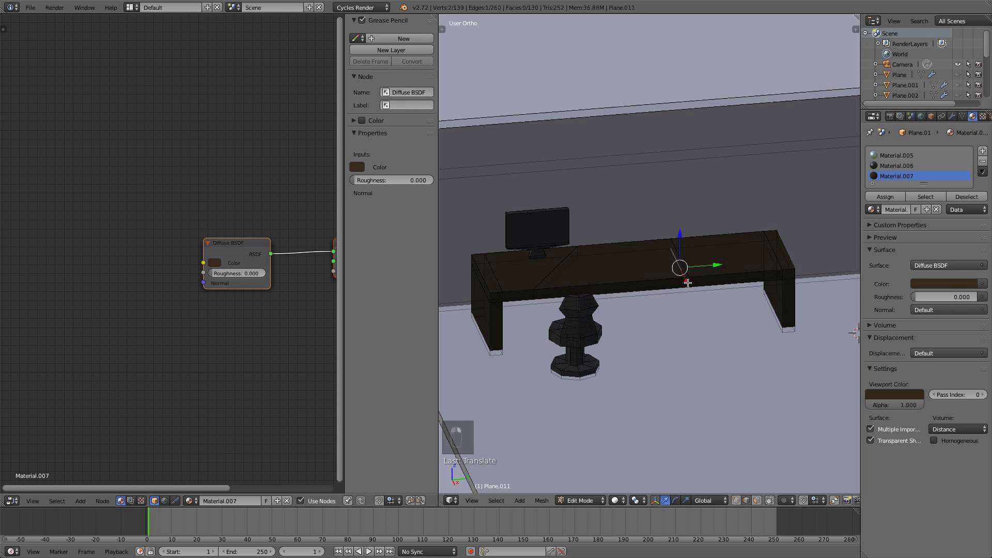
right_click(693, 282)
right_click(691, 282)
left_click_drag(712, 278, 747, 274)
right_click(674, 246)
left_click_drag(707, 240, 643, 250)
key("a")
key("Tab")
key("Tab")
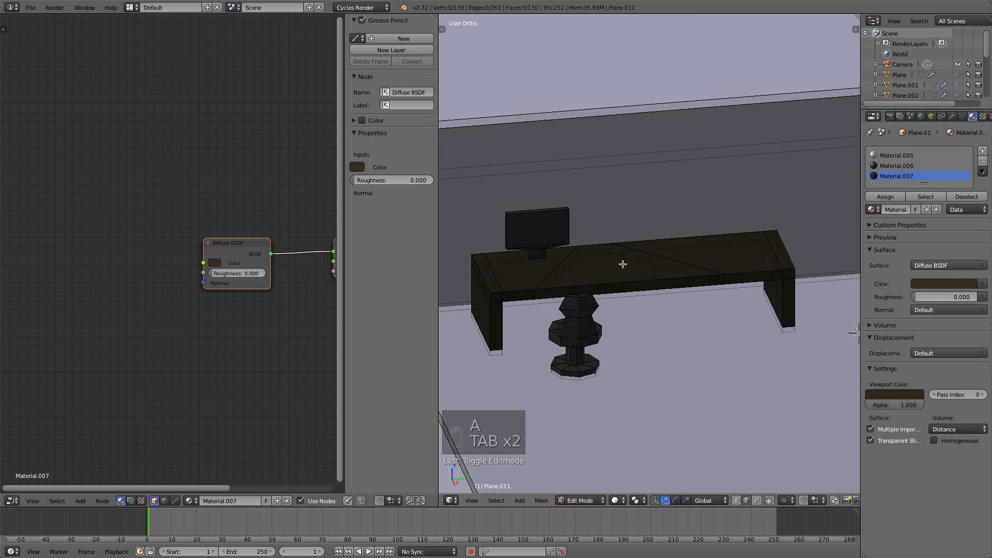
Add three evenly spaced vertical loop cuts to the partition wall behind the table
scroll(588, 268, "up", 2)
scroll(589, 268, "down", 5)
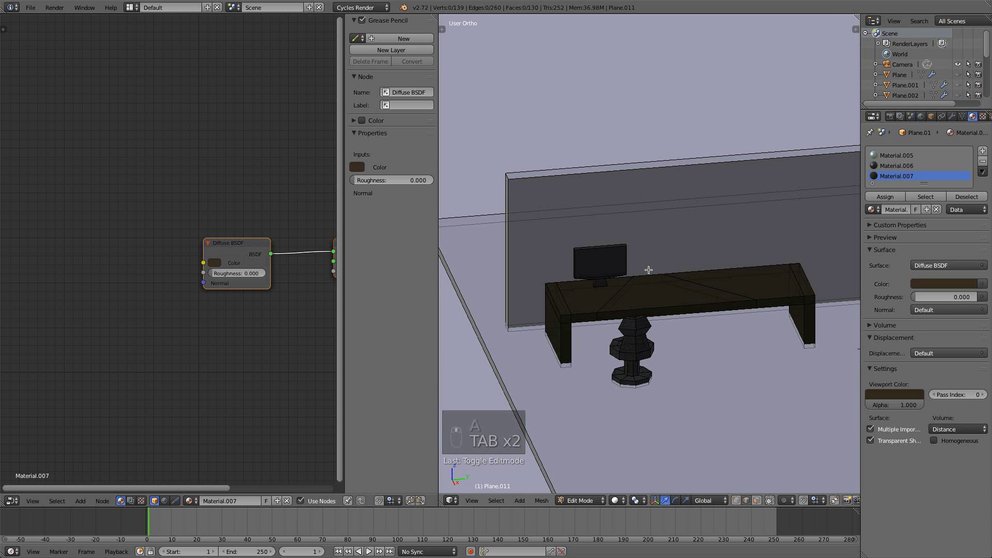
scroll(657, 278, "up", 1)
middle_click_drag(646, 179, 659, 190)
key("ctrl+r")
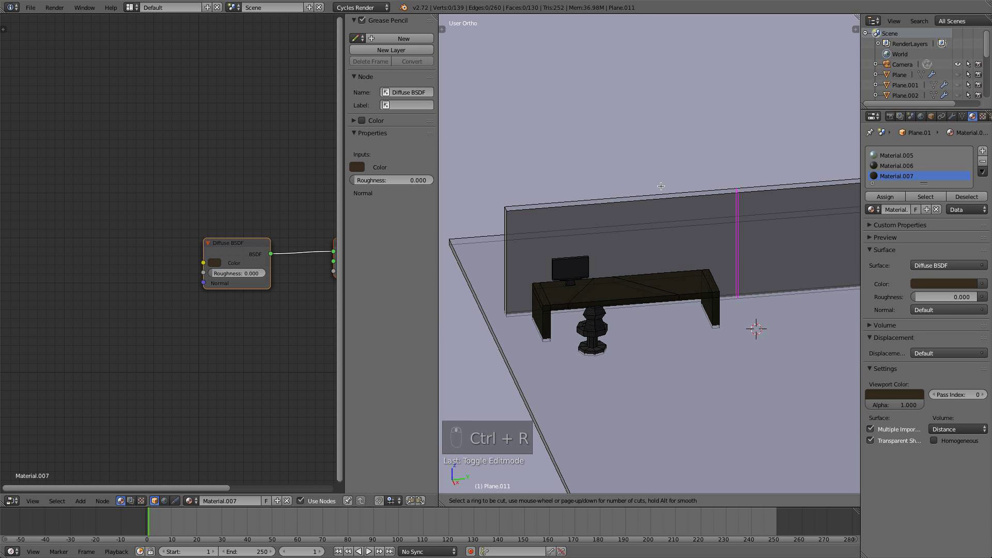
scroll(659, 197, "up", 2)
left_click(660, 197)
scroll(670, 219, "down", 2)
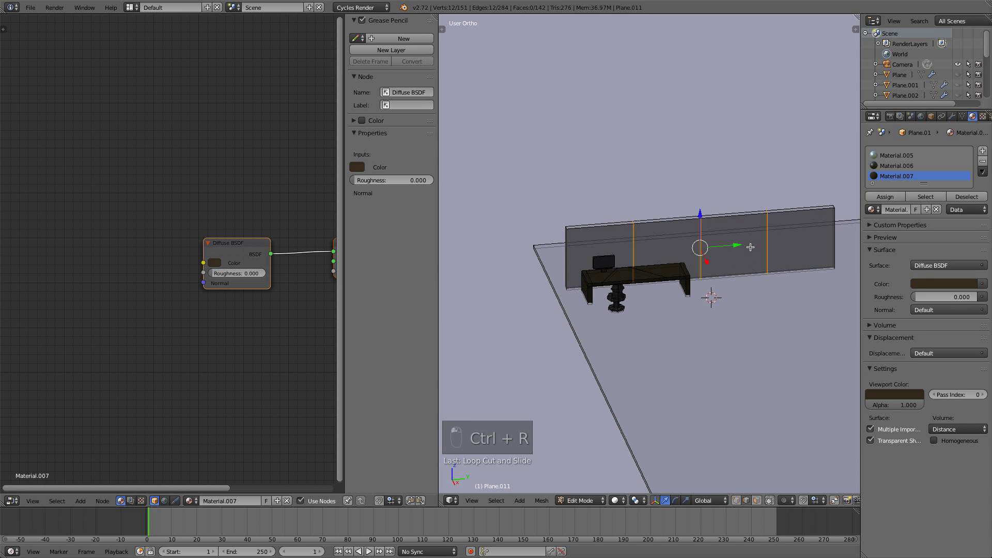
Add one centered horizontal loop cut along the partition wall's full length
key("ctrl+r")
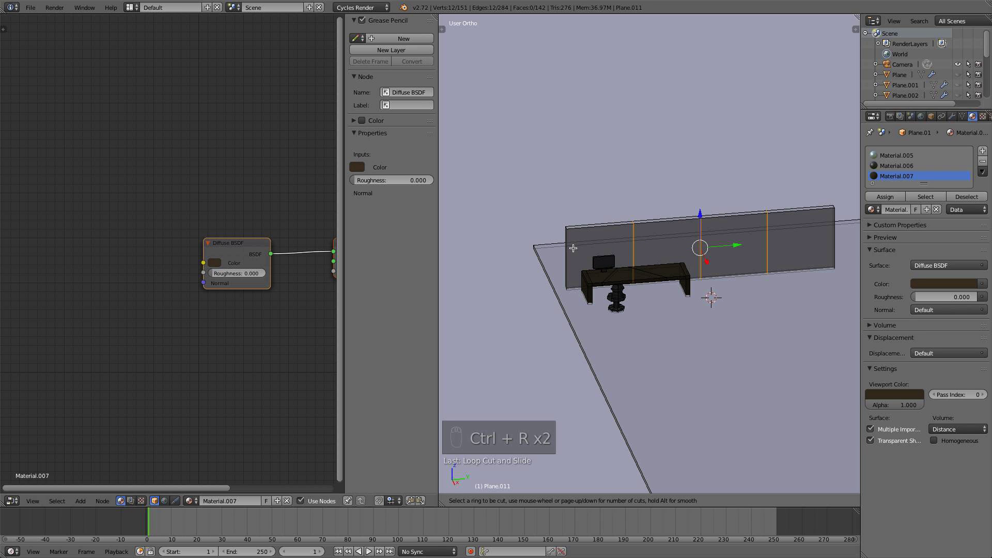
left_click(571, 250)
right_click(711, 295)
scroll(734, 312, "up", 3)
middle_click_drag(721, 398, 712, 452, "shift")
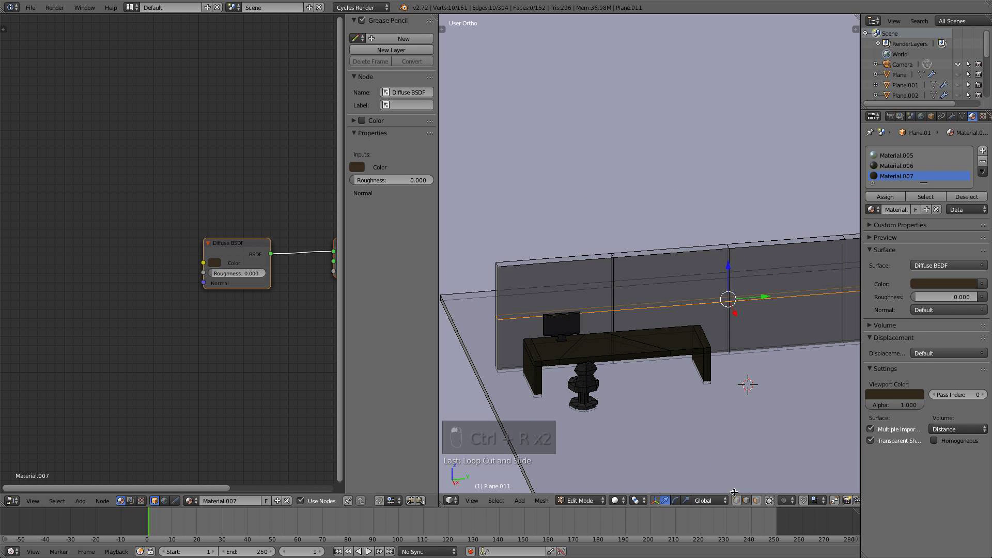
Slant the partition wall's first vertical cut by moving its top edge along Y toward the middle of the wall
right_click(614, 256)
right_click(614, 255)
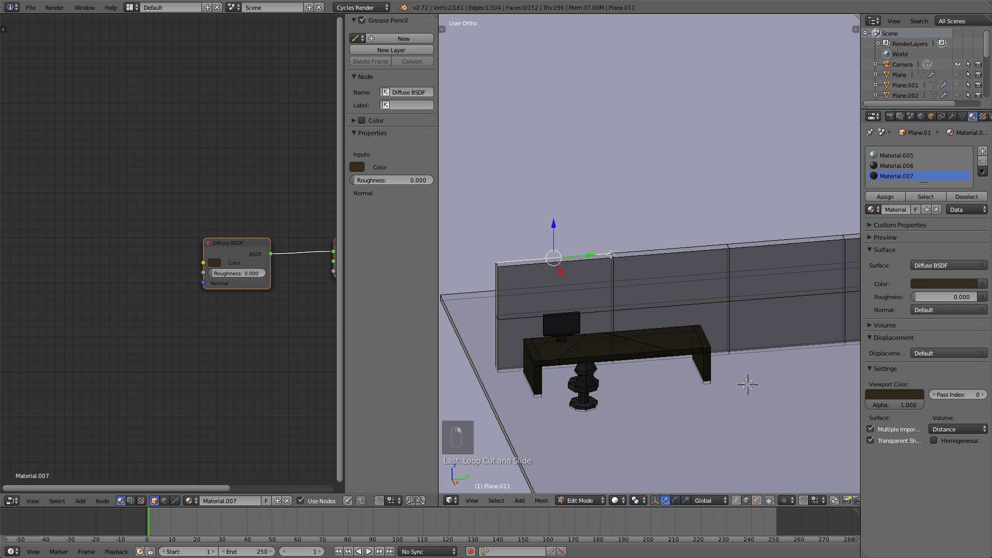
right_click(615, 254)
right_click(611, 256)
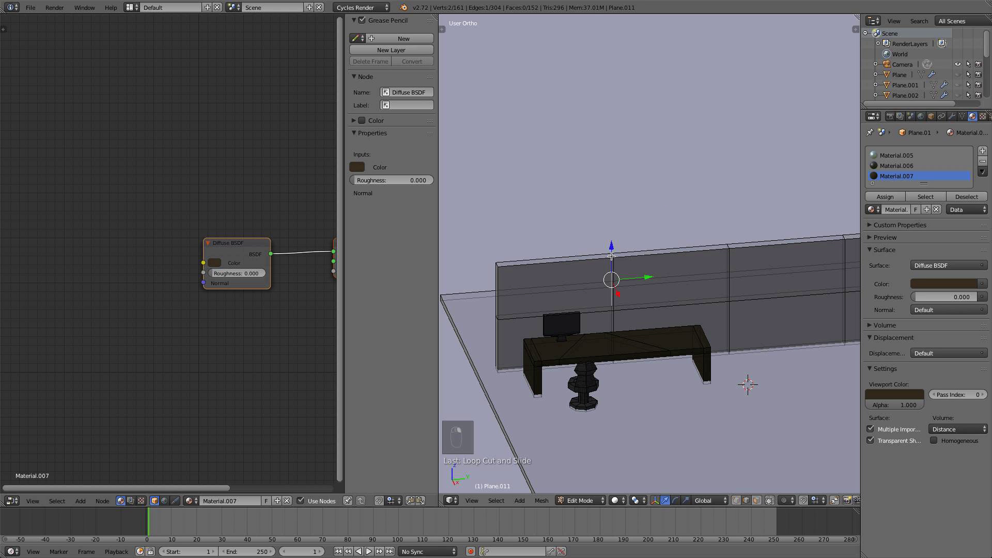
left_click_drag(651, 253, 672, 251)
Raise the wall's mid-height edge between the first two cuts and shift the third cut's upper segment along Y toward the table
right_click(650, 308)
middle_click_drag(781, 288, 658, 279, "shift")
right_click(721, 261)
left_click_drag(751, 246, 699, 255)
scroll(700, 256, "down", 4)
middle_click_drag(700, 256, 636, 295)
Move the lower segment of the wall's middle vertical cut along Y away from the table
key("a")
key("z")
mouse_move(720, 255)
middle_mouse_down()
mouse_move(653, 228)
mouse_move(717, 219)
middle_mouse_up()
scroll(711, 304, "up", 2)
key("z")
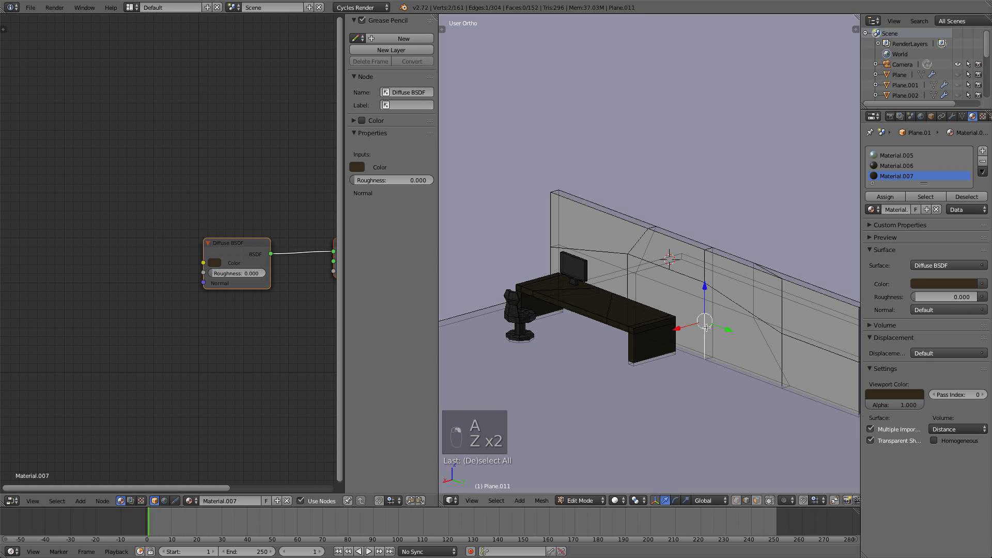
left_click_drag(728, 330, 749, 341)
middle_click_drag(724, 364, 736, 344, "shift")
right_click(716, 342)
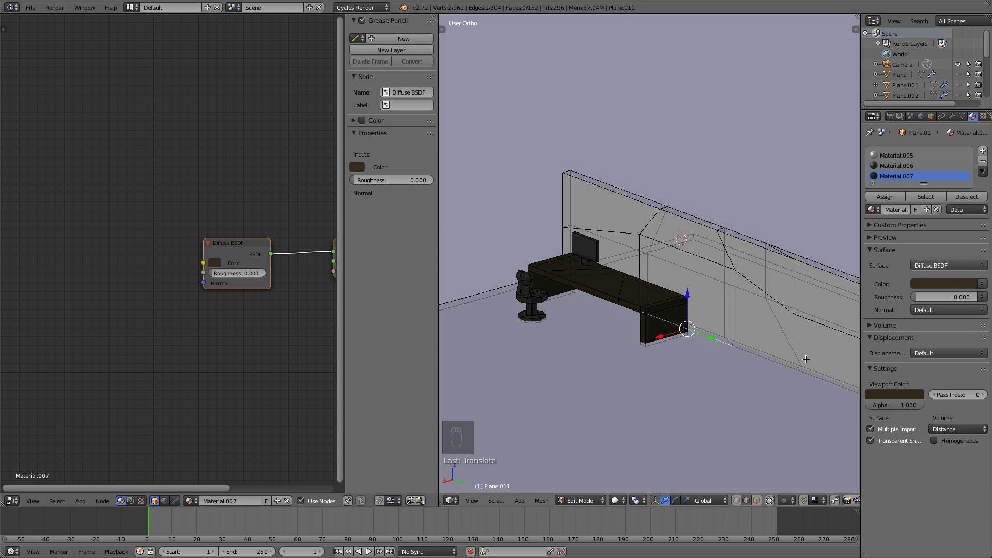
right_click(726, 307)
right_click(734, 301)
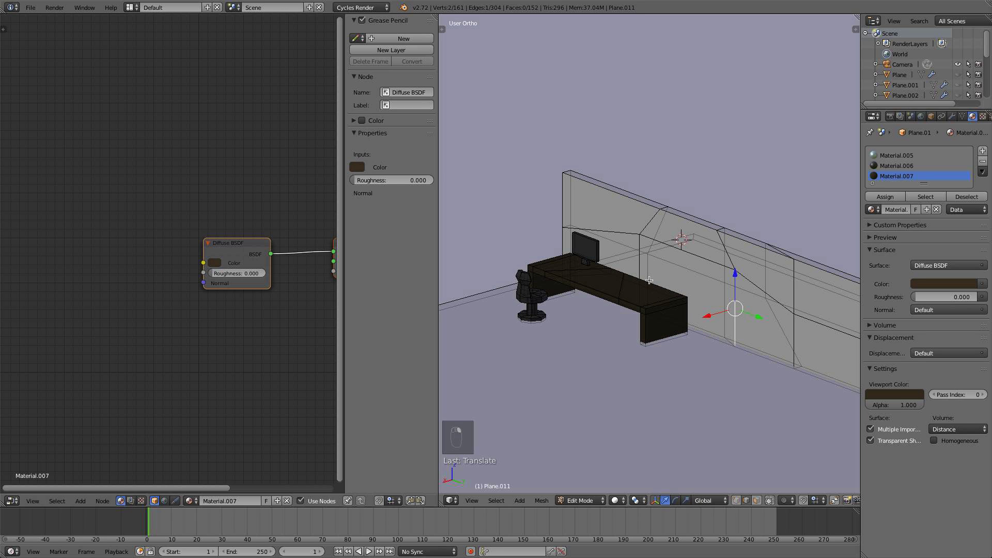
Using vertex selection, move the wall's rear mid-height vertices on the middle and third cuts toward the table, lowering the middle one
left_click(735, 500)
right_click(722, 361)
key("KP_1")
key("KP_3")
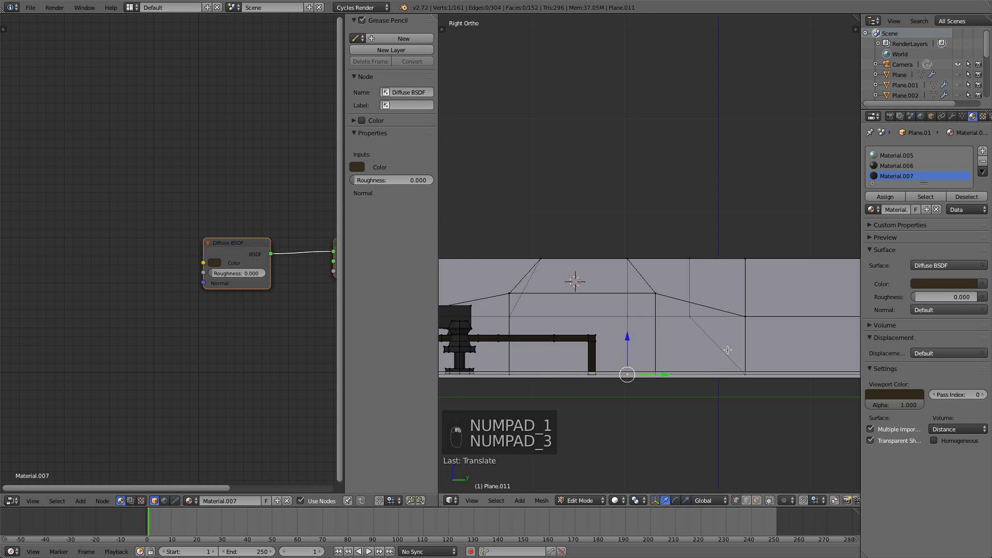
right_click(628, 318)
key("g")
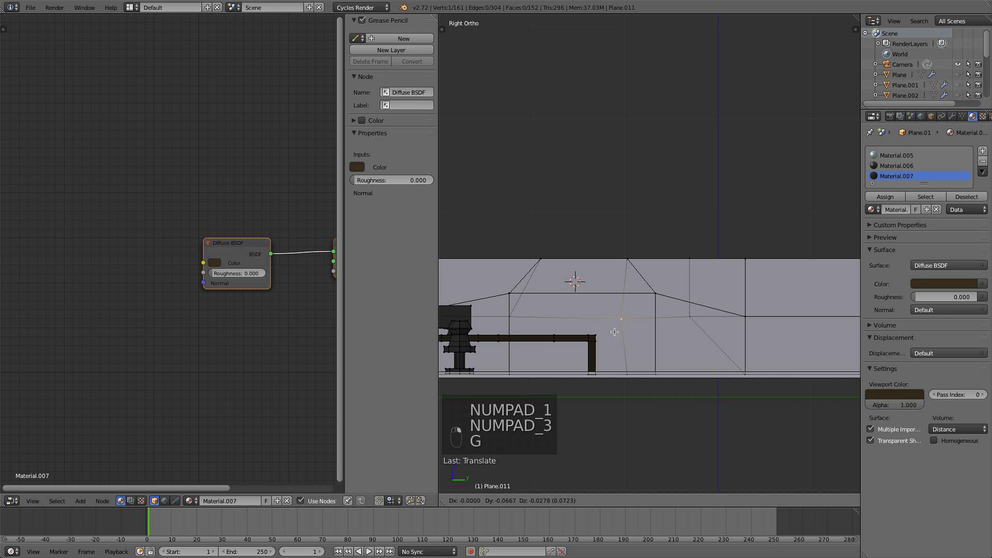
left_click(590, 338)
right_click(693, 317)
key("g")
left_click(675, 317)
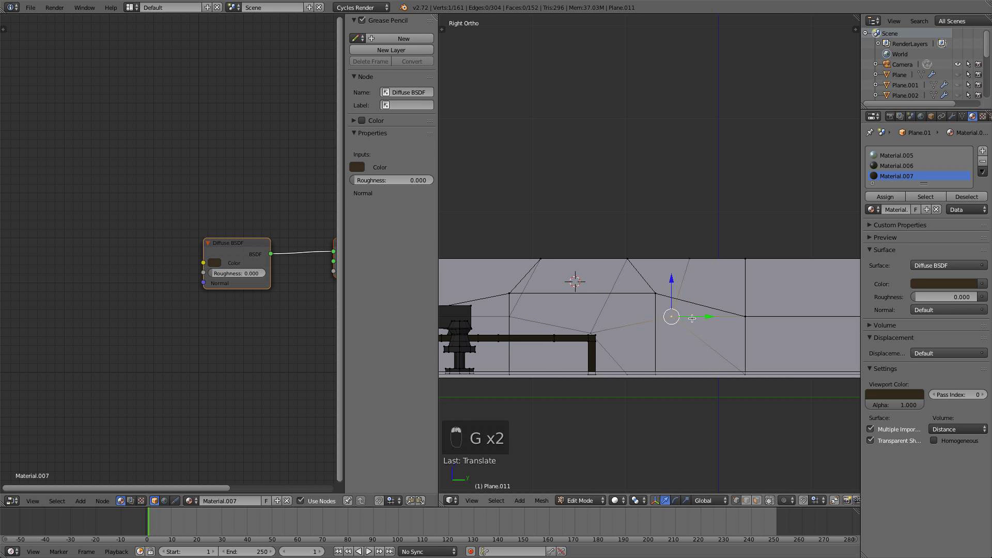
Move the front mid-height vertex of the wall's third cut about 0.61 along Y toward the wall's far end
middle_click_drag(726, 319, 677, 316)
scroll(678, 316, "down", 3)
key("KP_1")
key("KP_3")
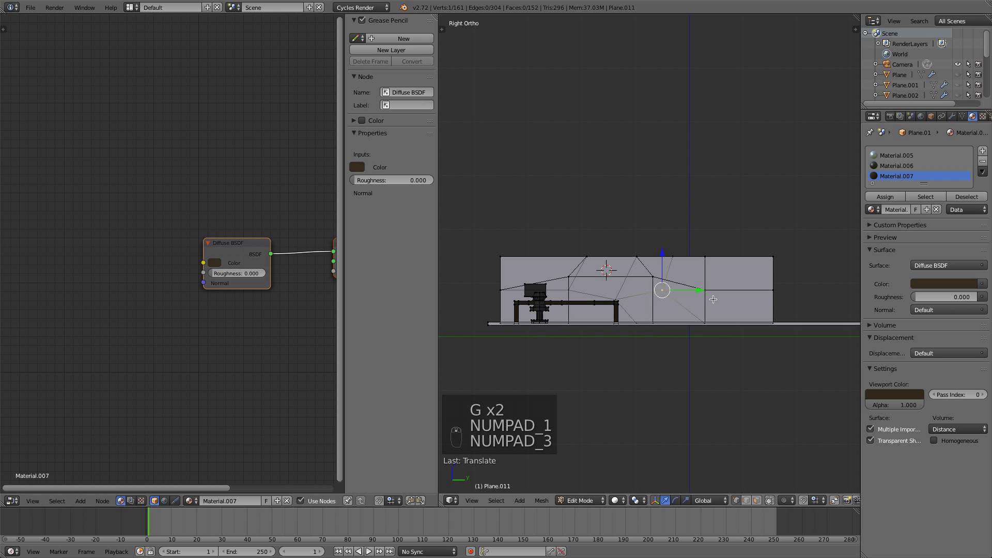
right_click(713, 299)
key("g")
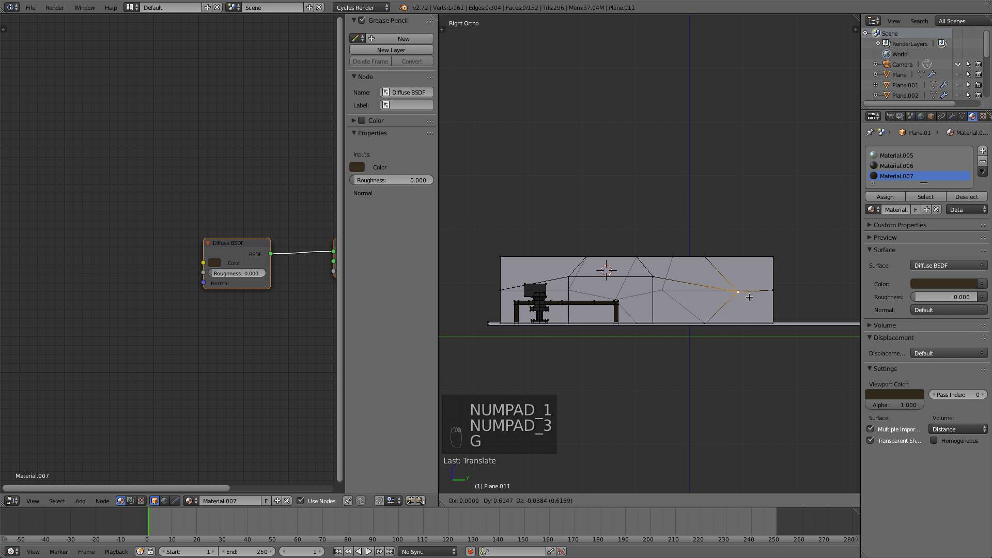
left_click(749, 297)
key("a")
Nudge the vertex at the table's top corner farthest from the monitor slightly toward the monitor end
scroll(616, 302, "up", 2)
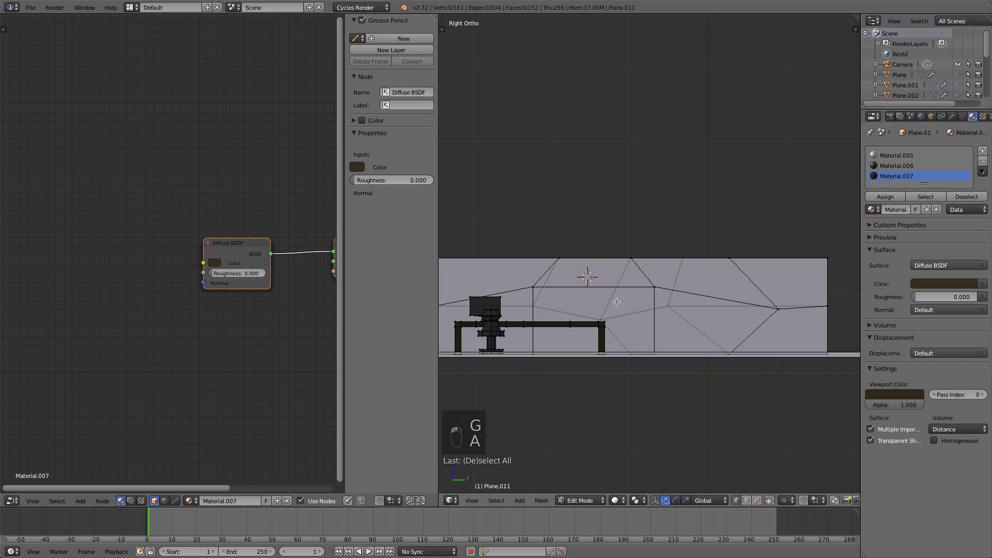
right_click(608, 318)
key("g")
left_click(589, 314)
key("a")
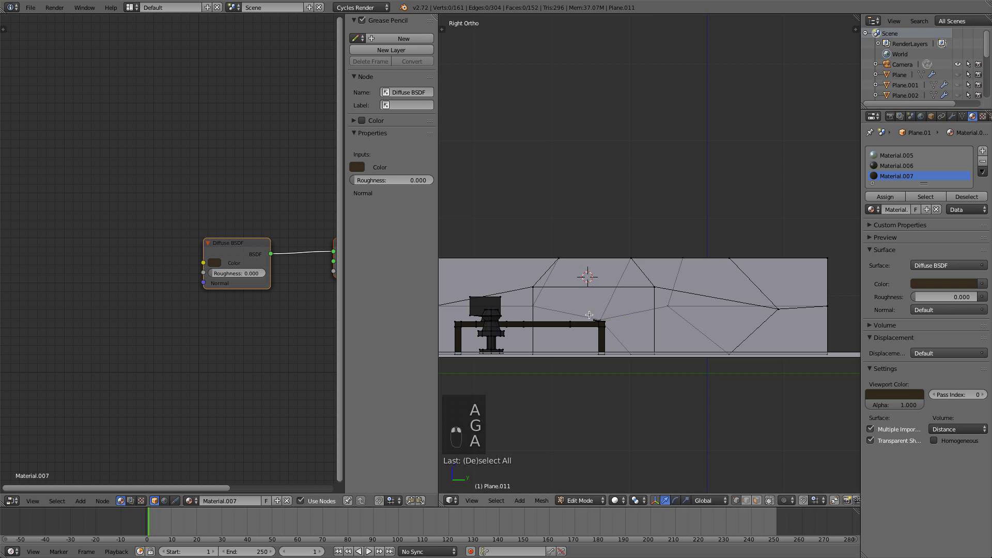
Check the reshaped wall and table in Object Mode from several angles, then resume mesh editing from the front view
key("Tab")
scroll(589, 314, "down", 7)
middle_click_drag(589, 314, 597, 395)
scroll(558, 258, "up", 4)
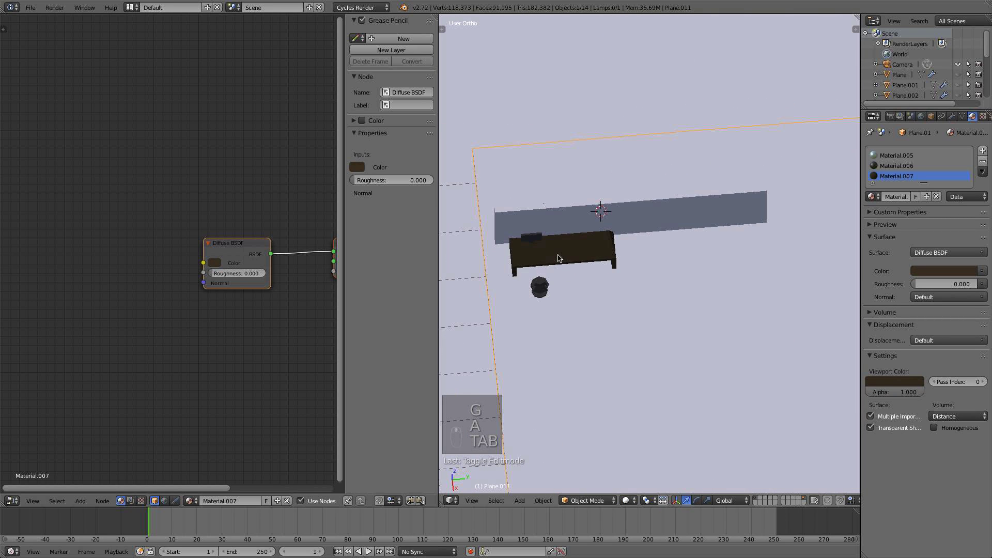
scroll(553, 274, "down", 2)
key("KP_7")
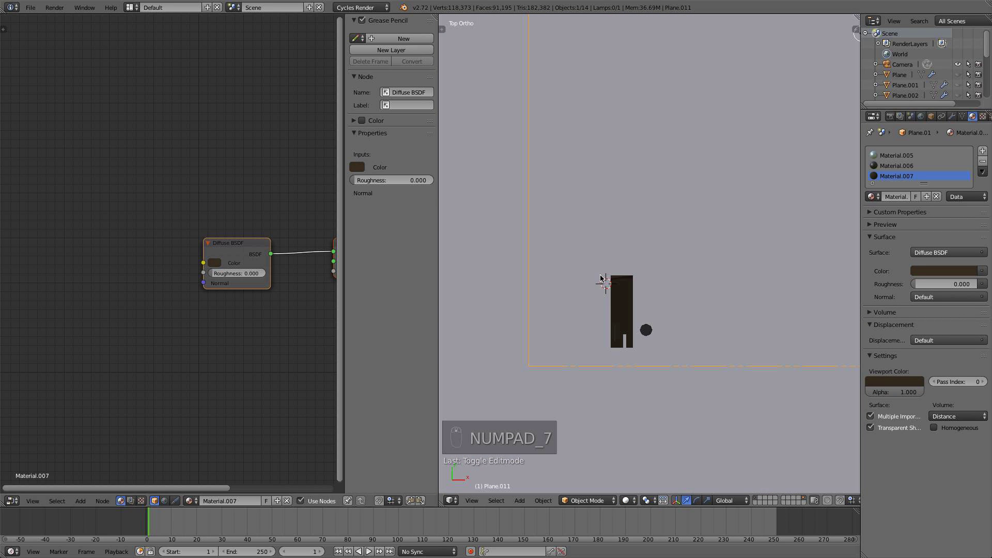
scroll(636, 304, "up", 2)
key("KP_1")
key("Tab")
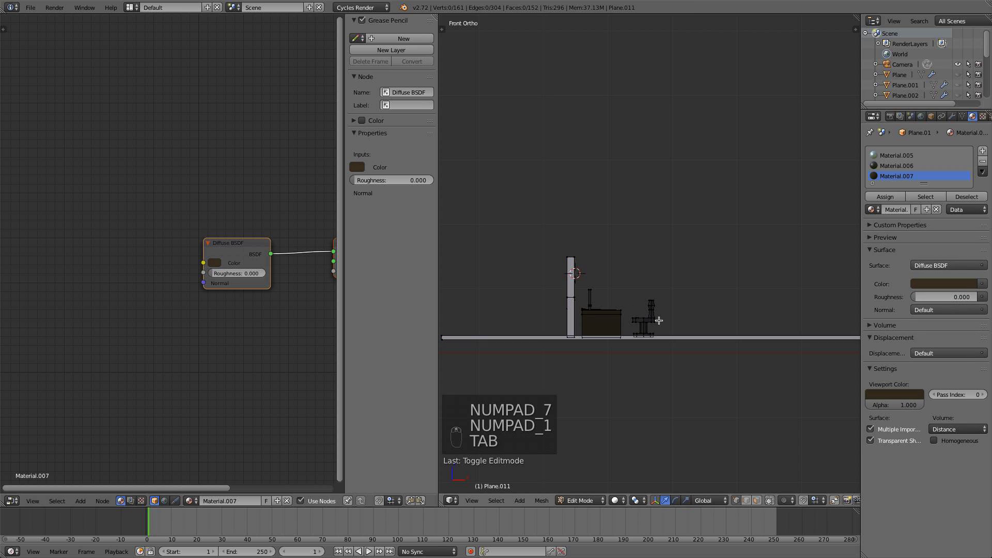
key("a")
key("a")
key("a")
key("a")
key("b")
left_click_drag(677, 359, 551, 247)
key("KP_7")
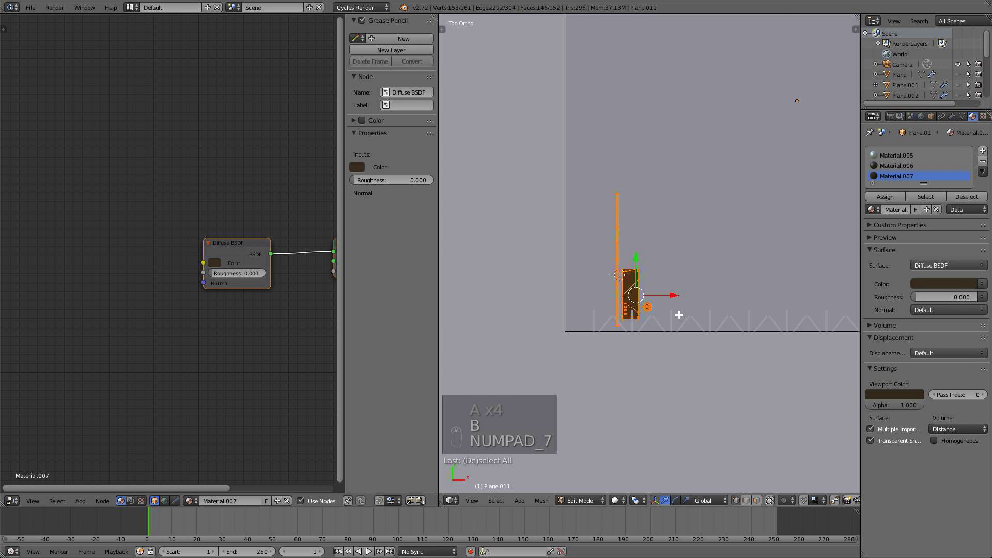
middle_click_drag(667, 312, 604, 283, "shift")
scroll(604, 283, "up", 2)
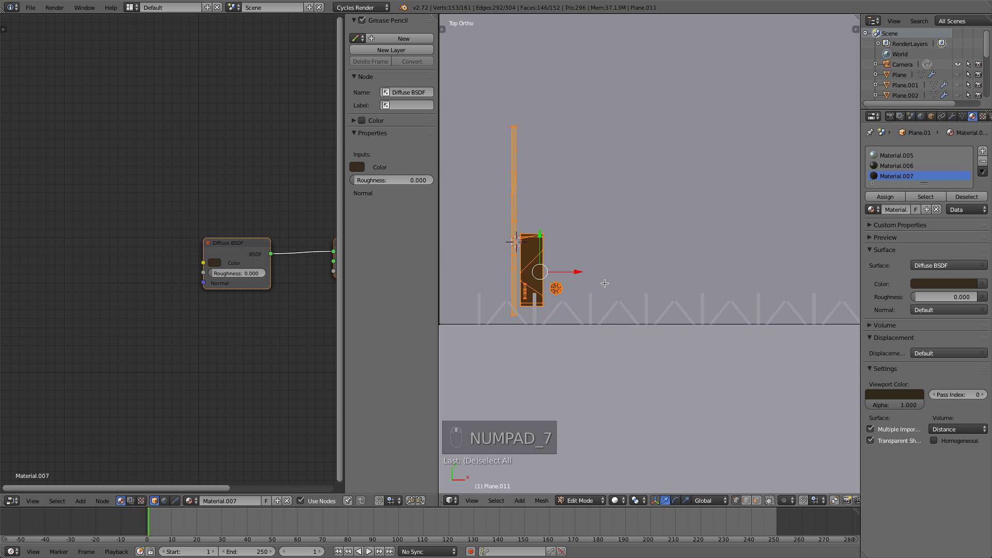
key("a")
key("b")
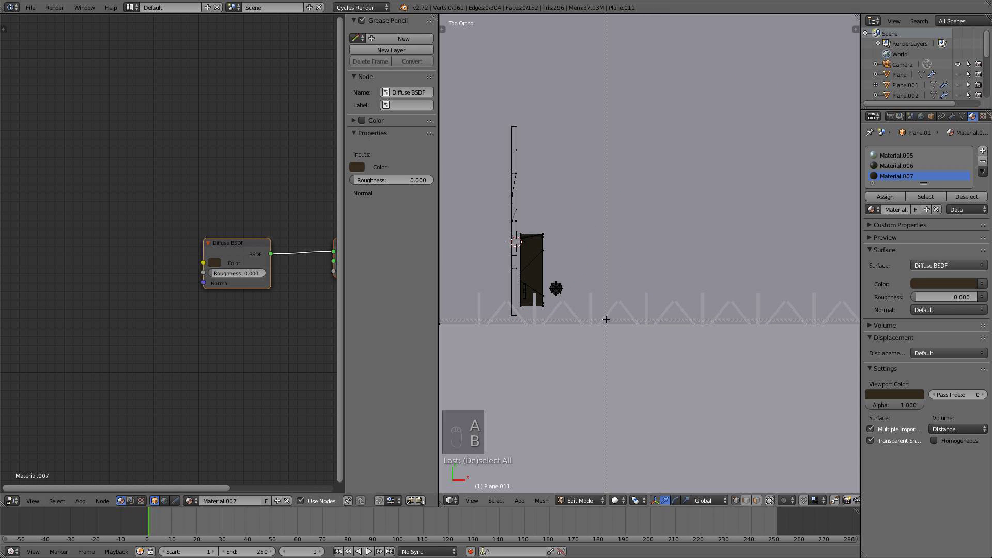
left_click_drag(606, 323, 465, 104)
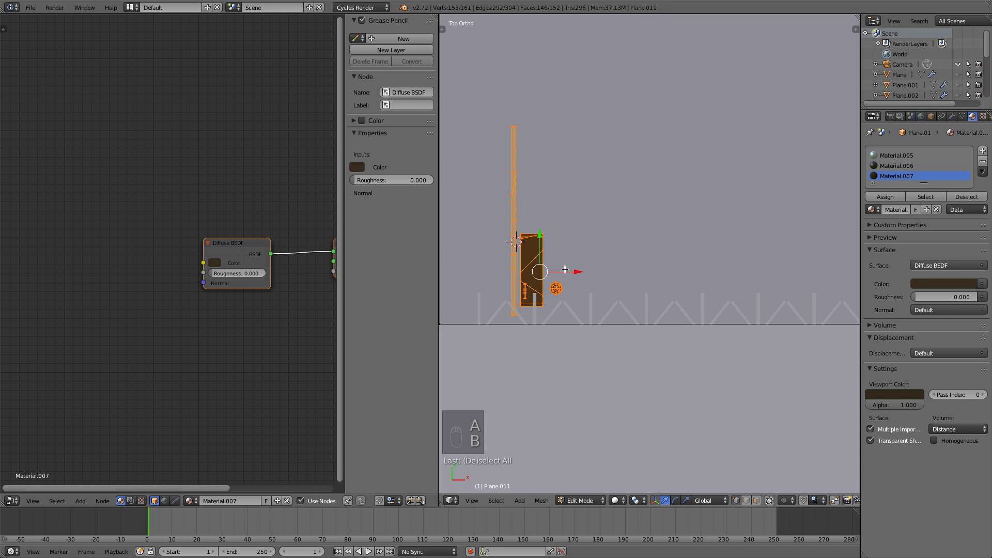
Duplicate the table, monitor and chair without the wall, and rotate the copy 180° in the top view
key("a")
key("b")
left_click_drag(577, 320, 522, 227)
key("shift+d")
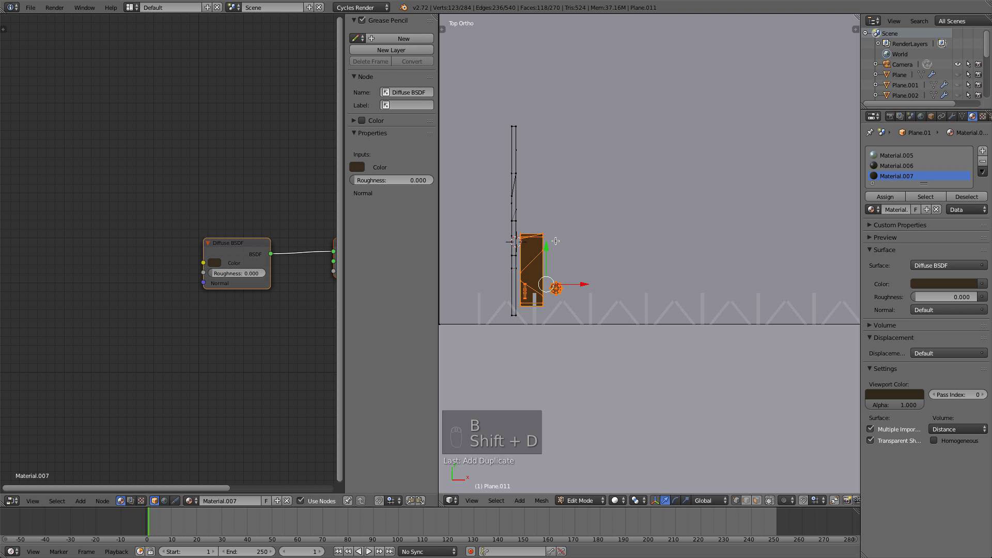
key("r")
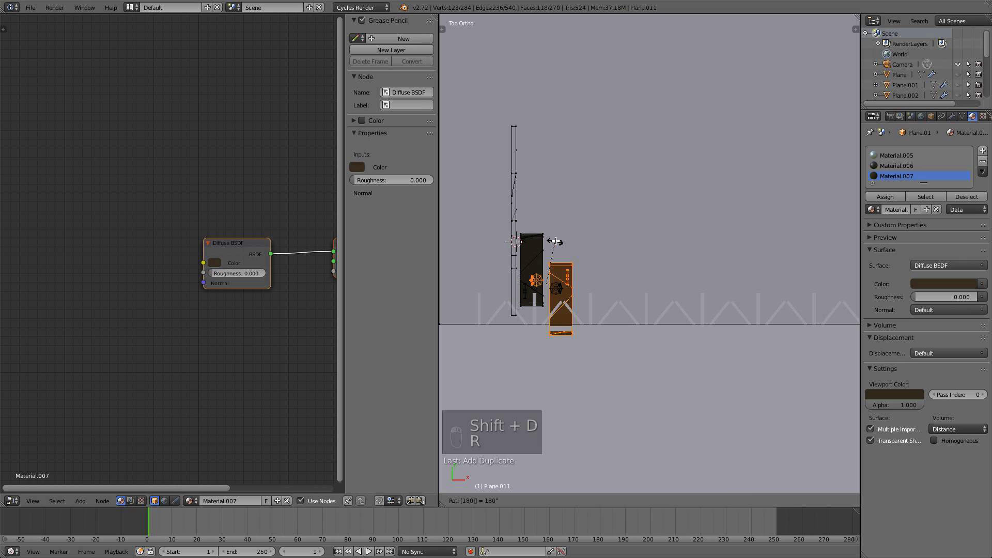
left_click(571, 261)
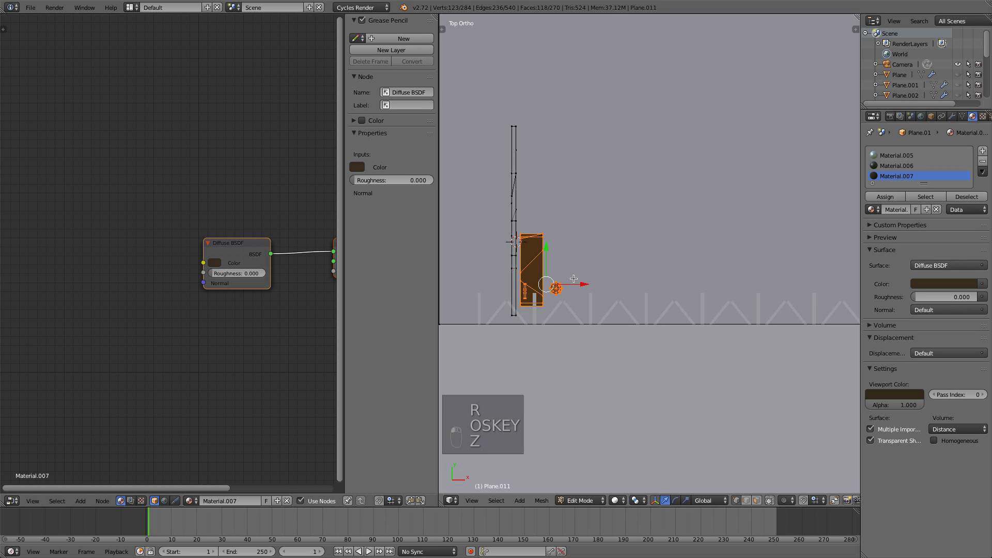
type("r180")
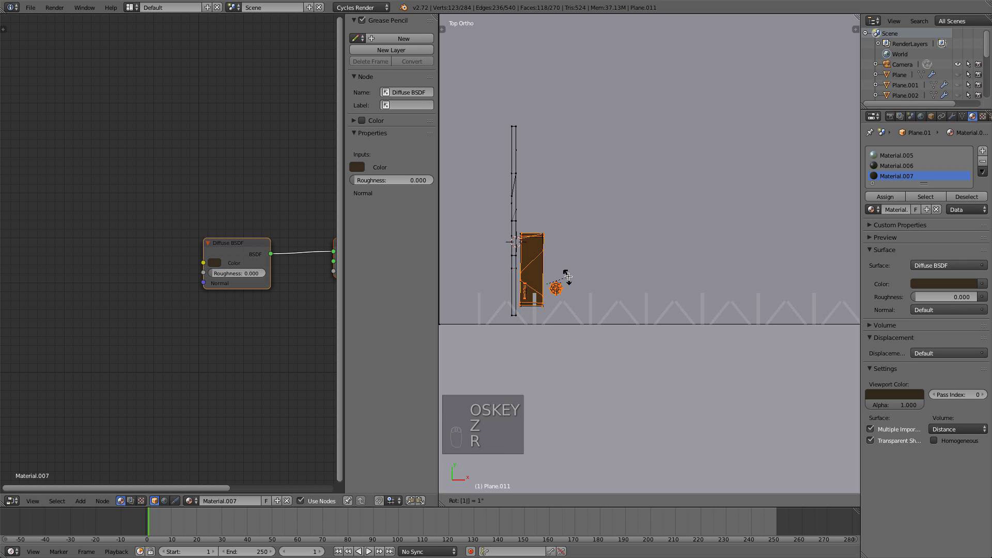
key("Return")
Move the rotated workstation copy about 0.73 along X and 3.44 along Y, diagonally across from the original
key("g")
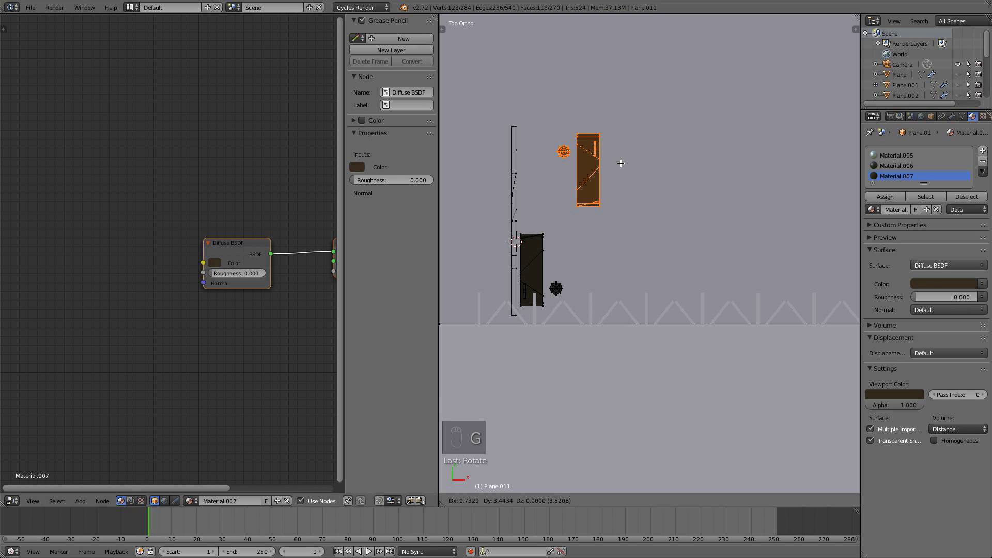
left_click(621, 165)
key("a")
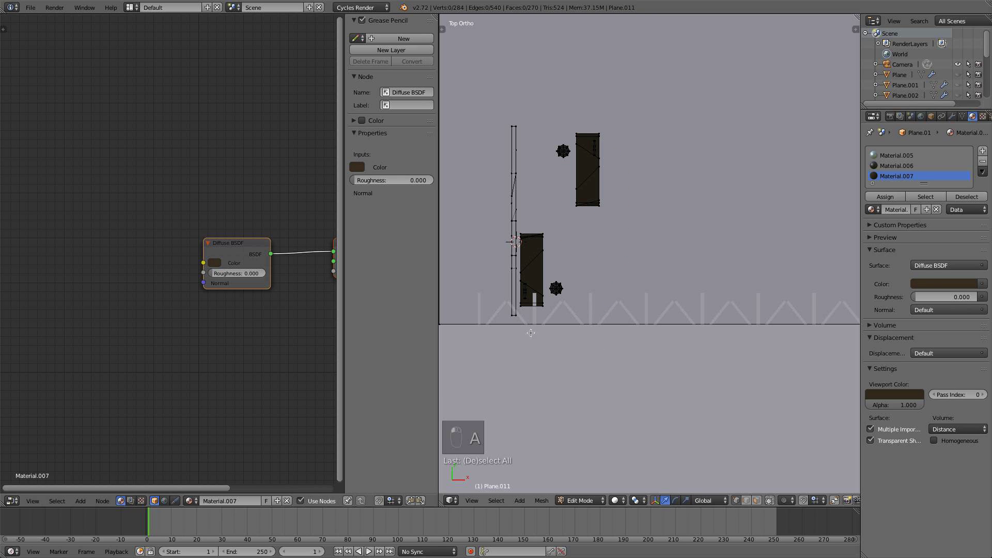
Select the partition wall together with both workstations, leaving out the floor
key("b")
left_click_drag(638, 332, 480, 96)
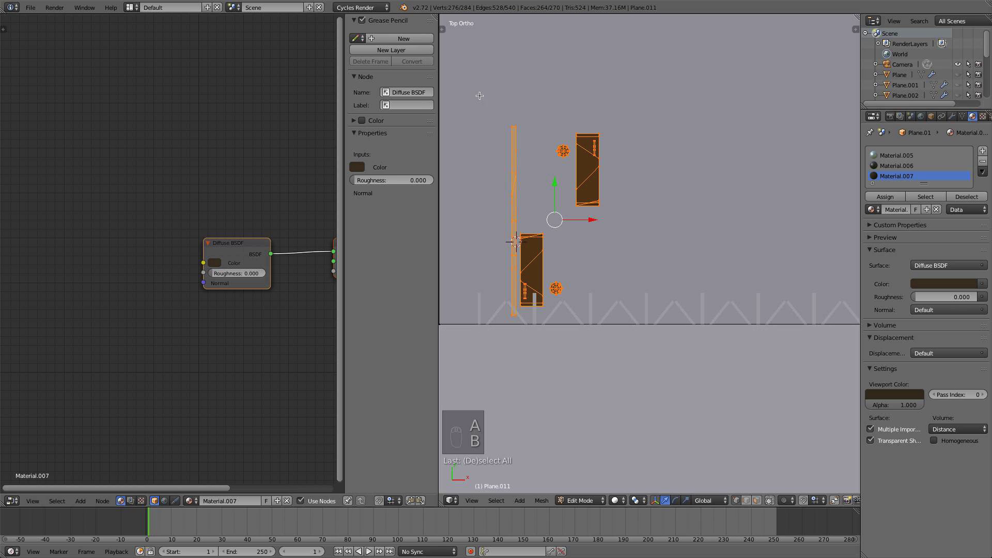
scroll(550, 193, "down", 3)
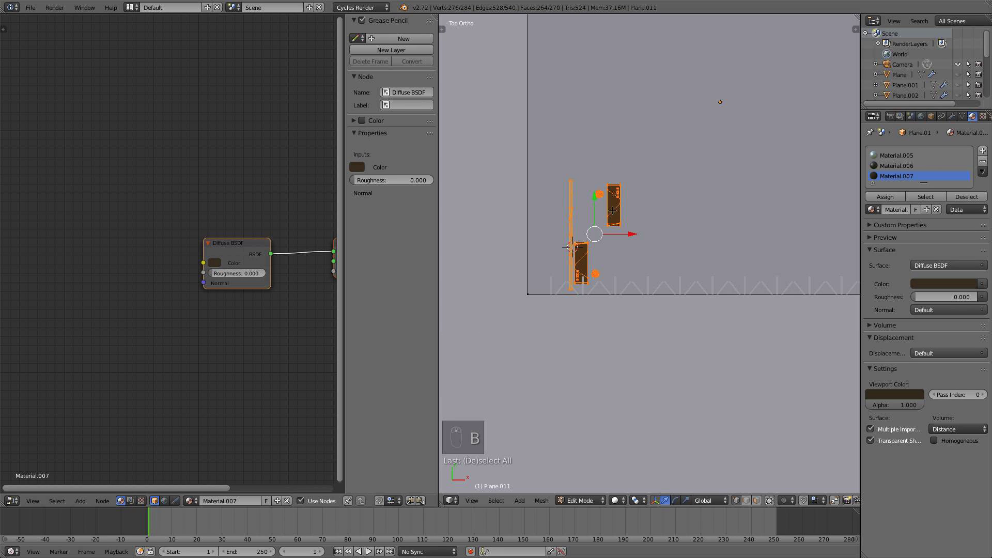
scroll(620, 218, "up", 2)
key("shift+d")
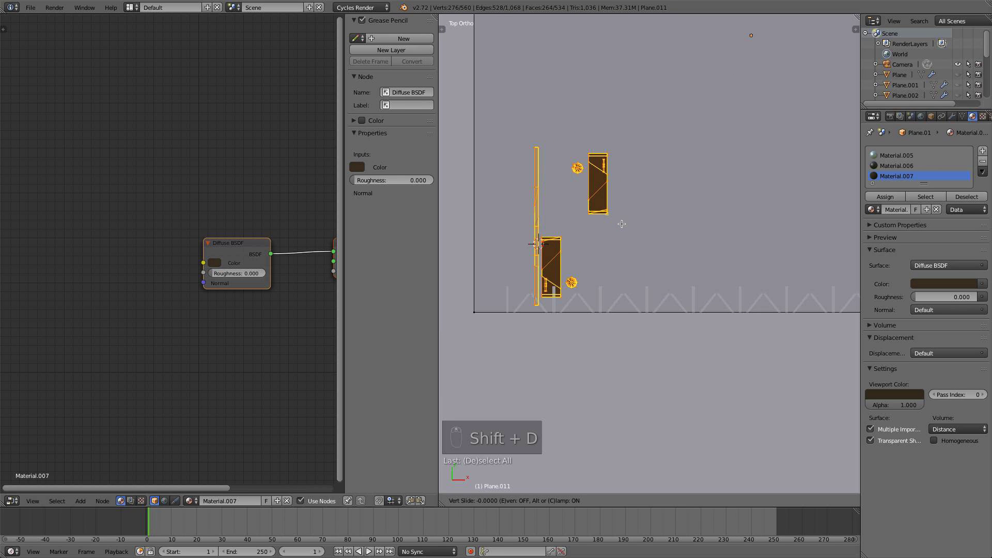
right_click(662, 226)
key("g")
right_click(738, 238)
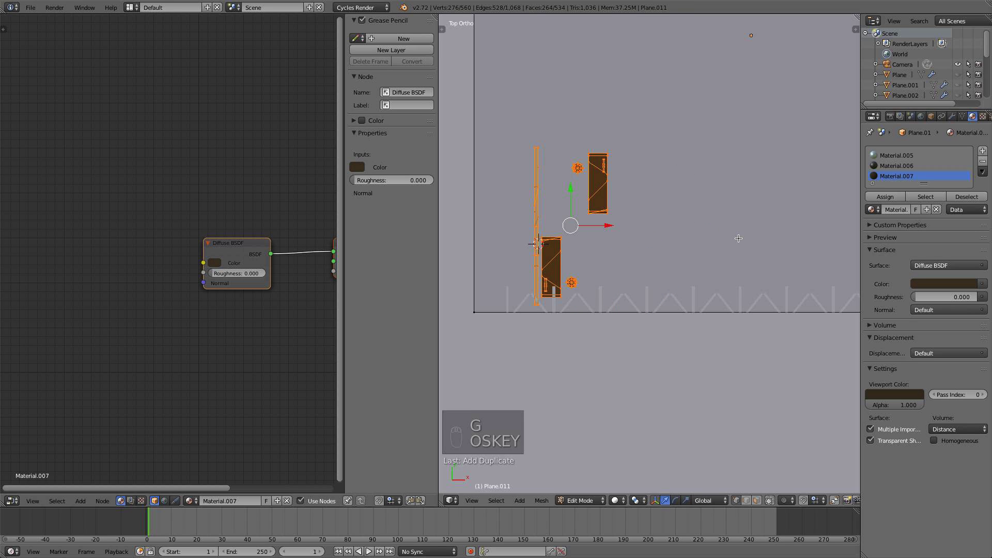
key("super+z")
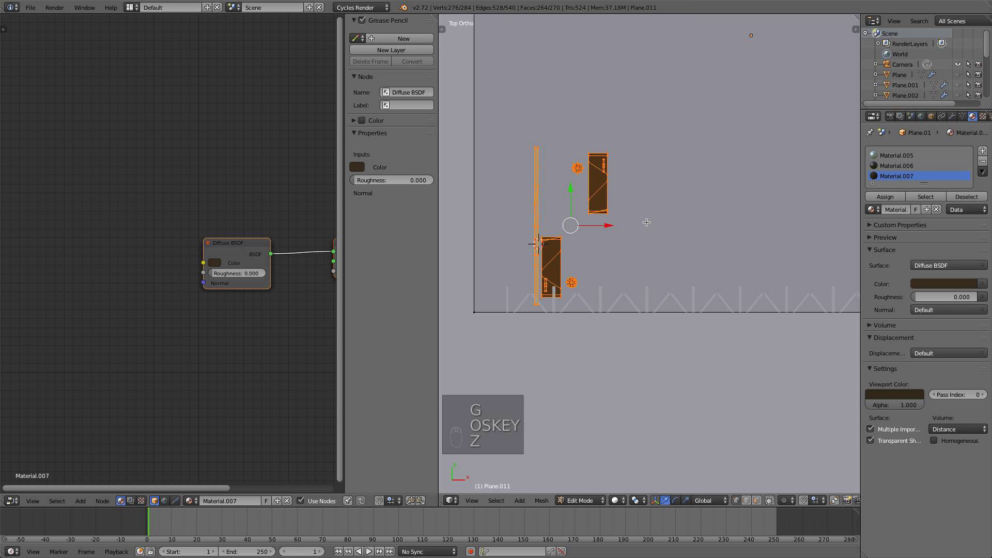
key("alt+d")
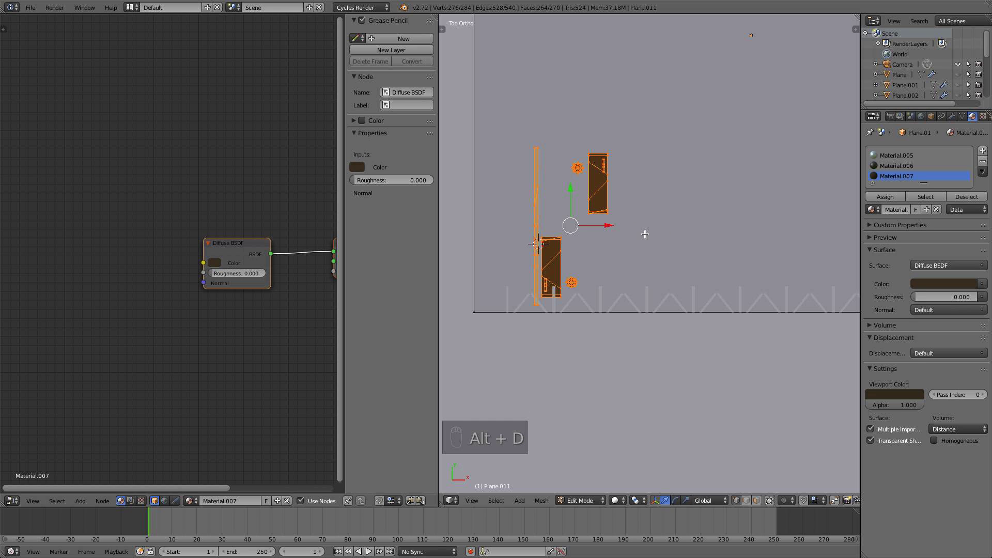
key("Escape")
scroll(645, 234, "down", 4)
middle_click_drag(644, 234, 640, 157)
scroll(617, 227, "up", 8)
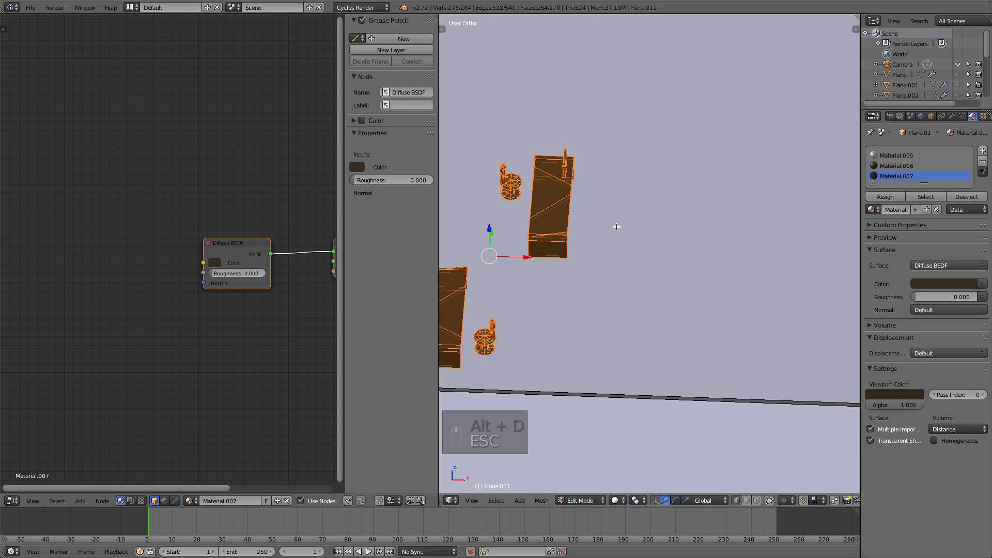
key("g")
right_click(684, 250)
scroll(684, 250, "down", 5)
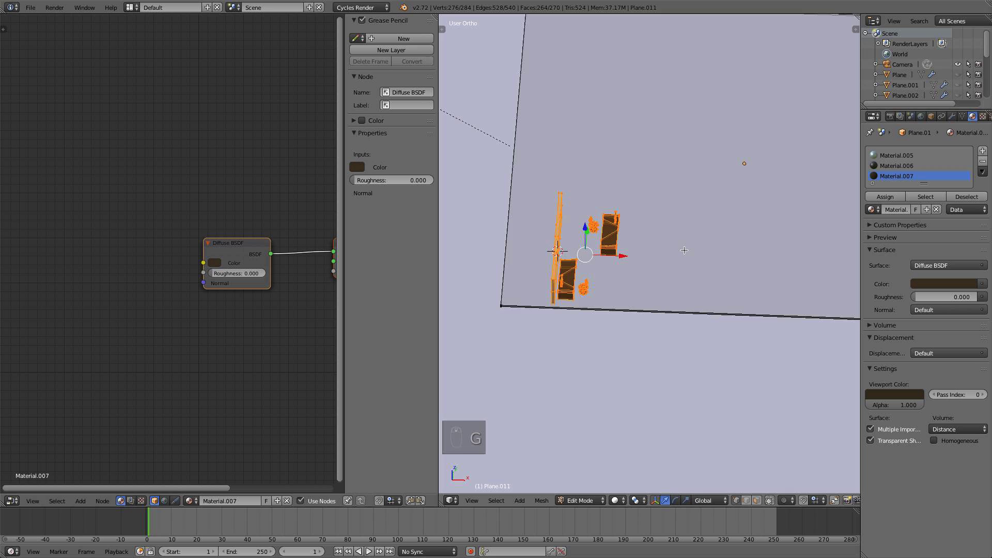
Duplicate the selected wall and both workstations in the top view, moving the copy about 2.83 along X and 0.06 along Y
key("KP_7")
scroll(656, 248, "up", 3)
key("shift+d")
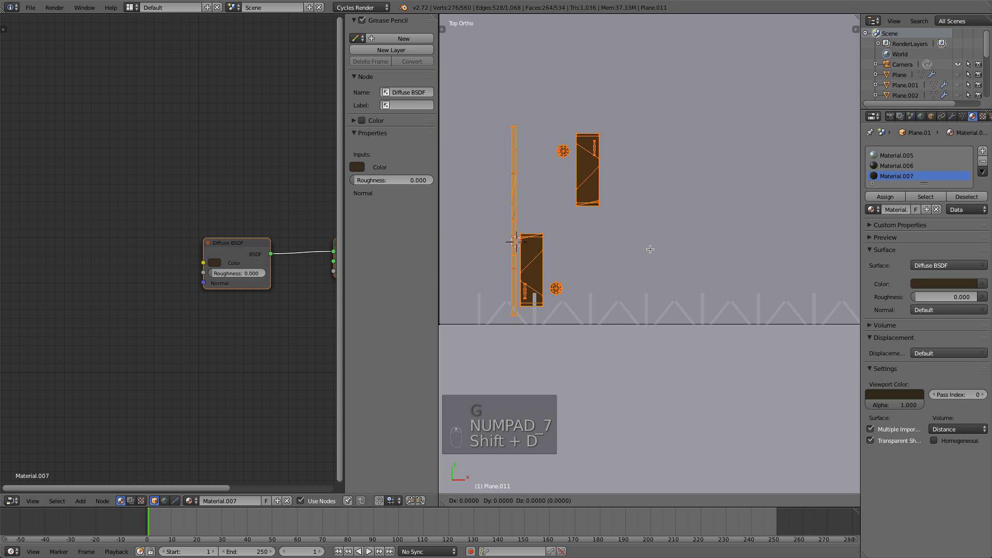
key("g")
right_click(687, 253)
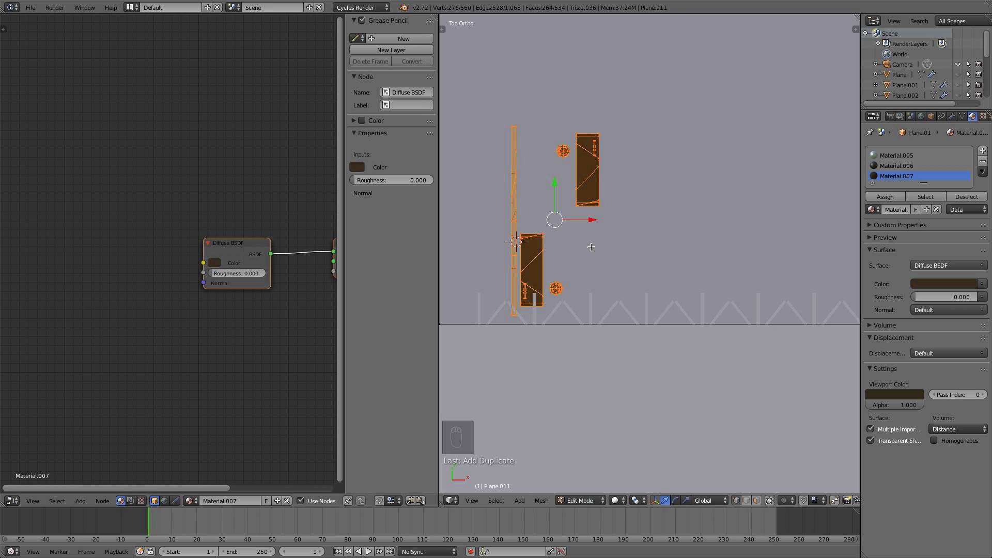
key("shift+d")
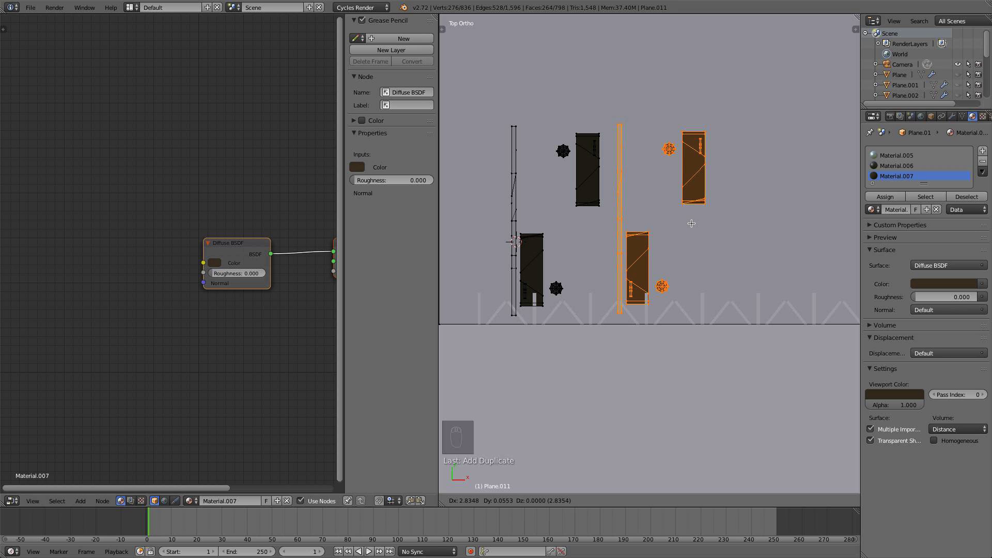
left_click(691, 223)
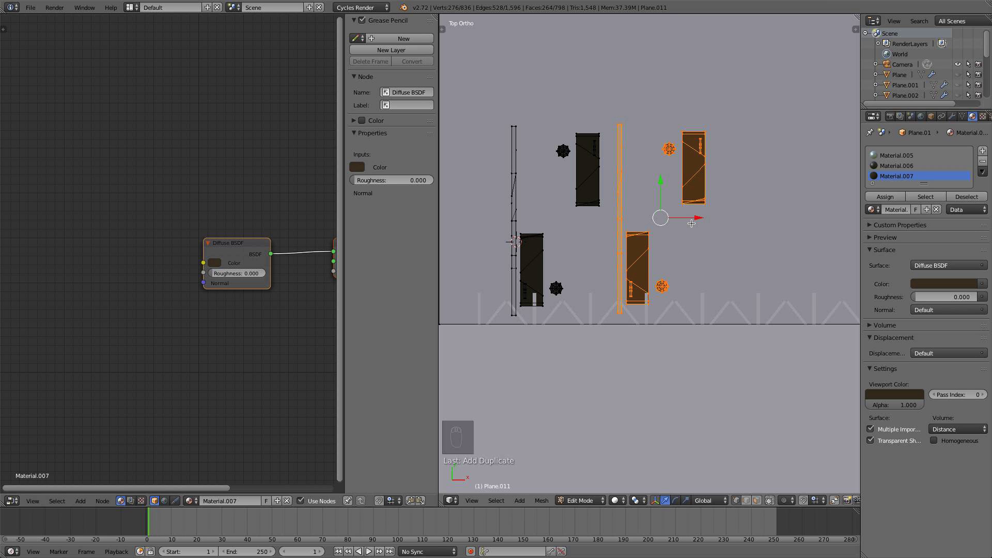
Repeat the last duplication four more times along X to form a row of six office groups across the floor
key("shift+r")
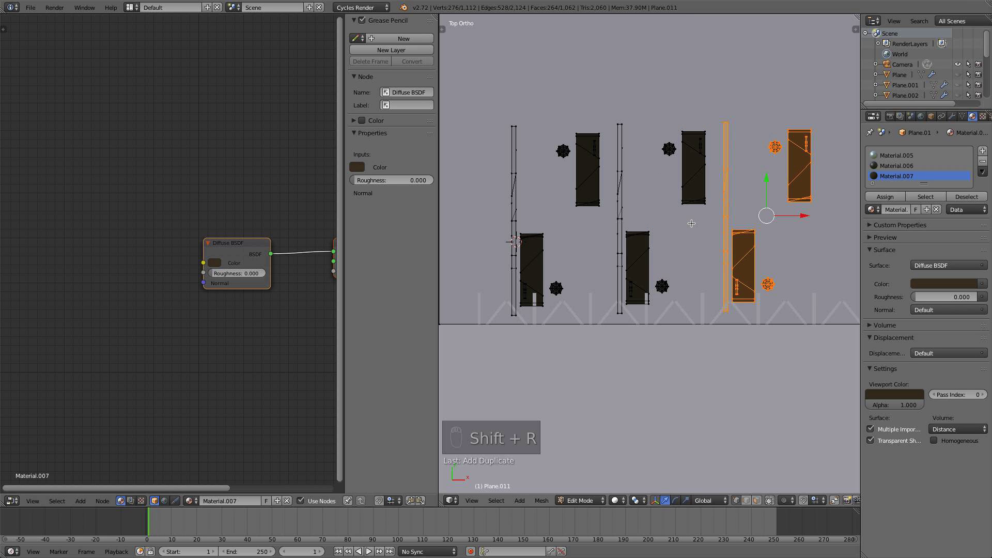
scroll(692, 223, "down", 2)
scroll(643, 231, "down", 3)
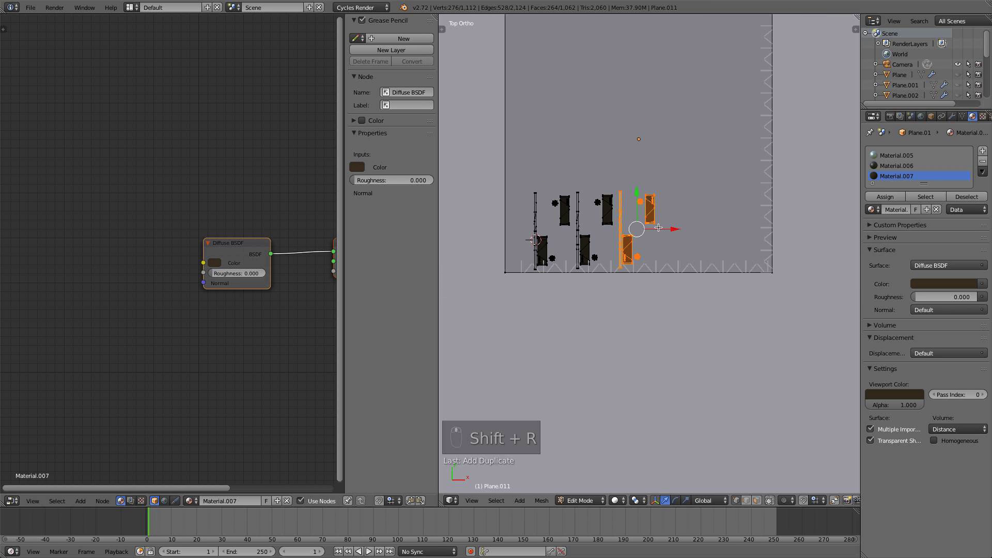
key("shift+r")
key("shift+r")
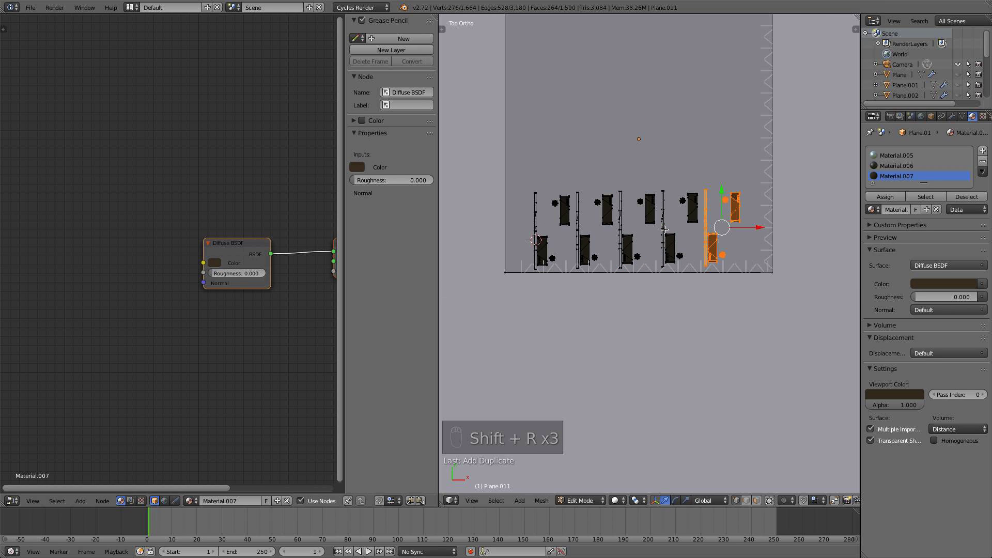
key("shift+r")
Select the row of office groups without the floor and shift it along negative X to fit between the floor's side edges
key("b")
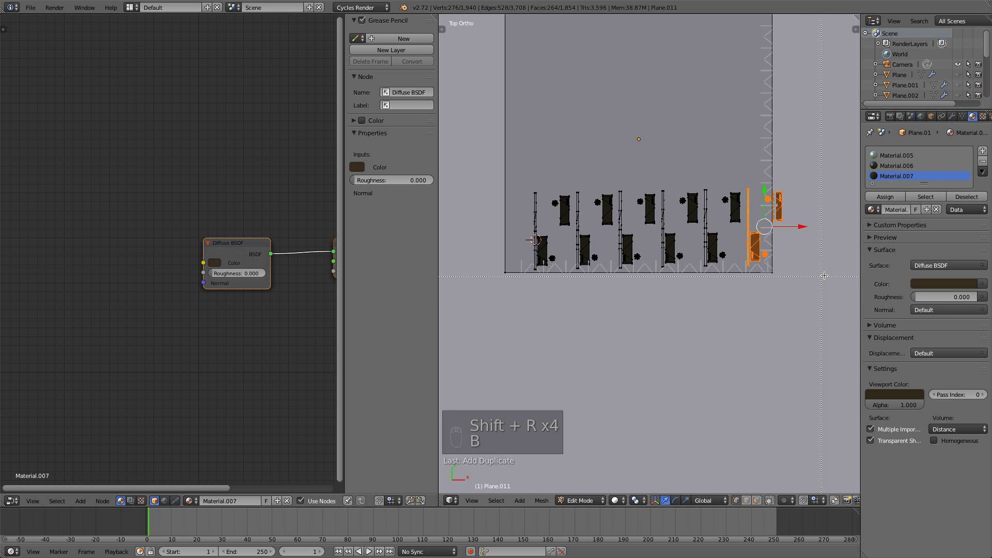
left_click_drag(825, 273, 490, 164)
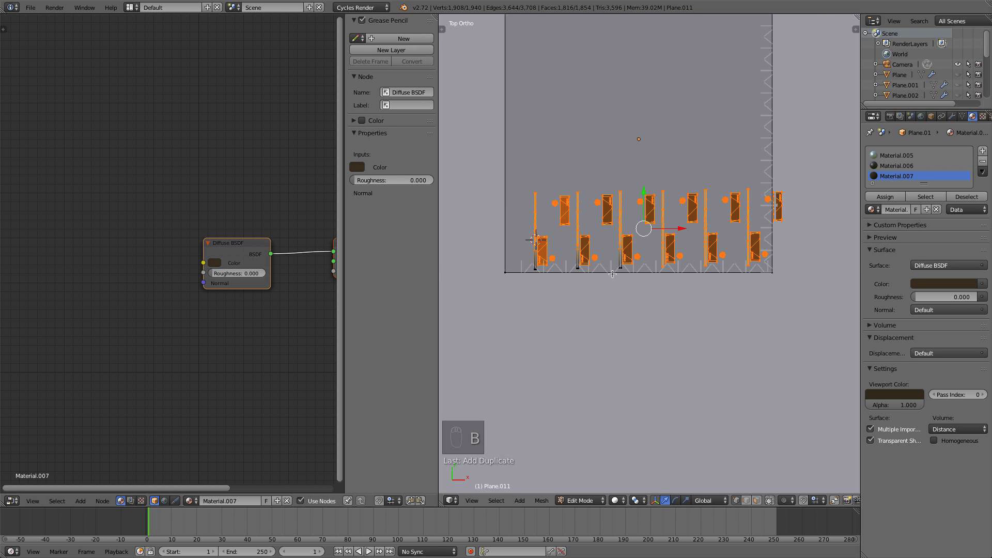
left_click_drag(681, 230, 661, 229)
key("a")
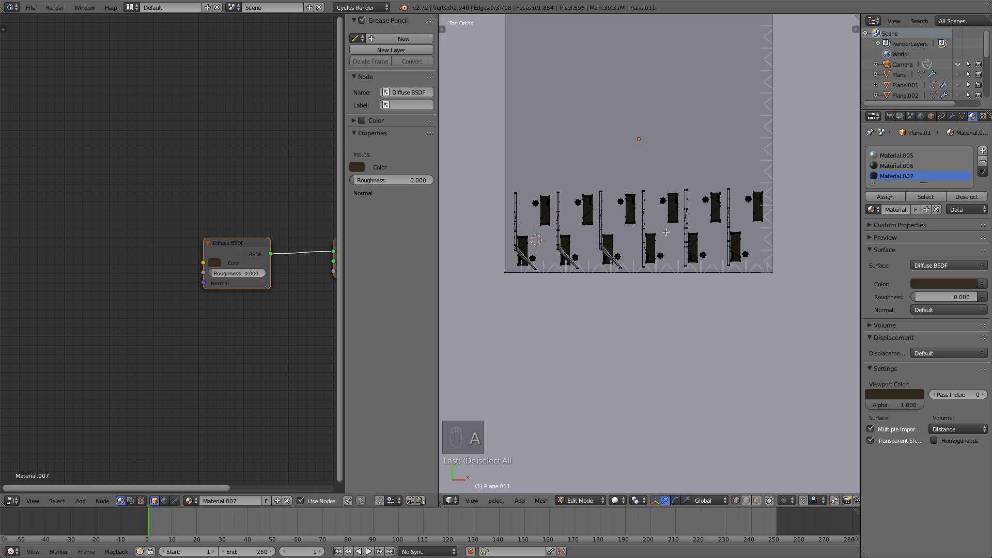
Undo the recent duplications of the cubicle sets until only the first two sets remain on the floor plane
key("z")
key("z")
scroll(682, 267, "up", 3)
middle_click_drag(593, 287, 716, 268, "shift")
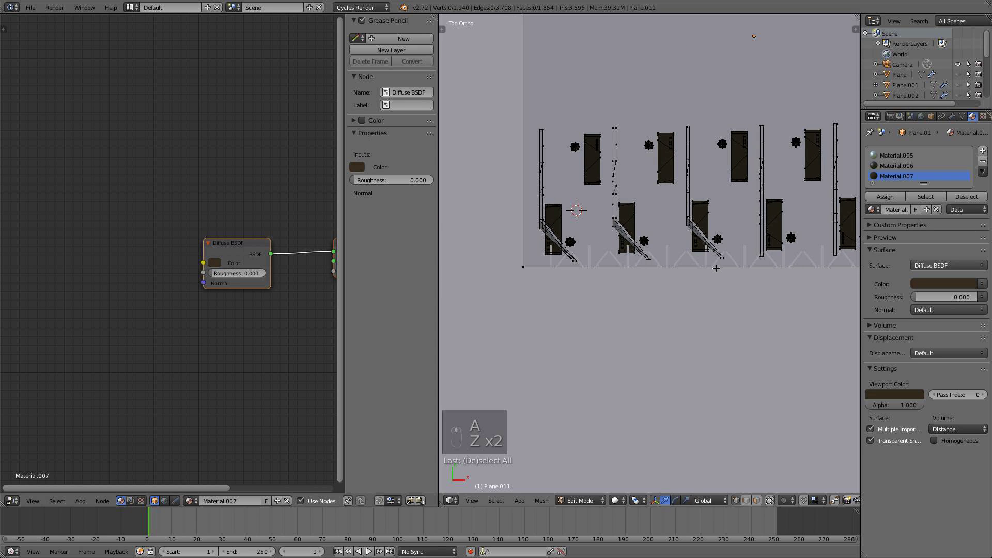
key("super+z")
key("super+z")
key("super+z")
scroll(582, 261, "down", 3)
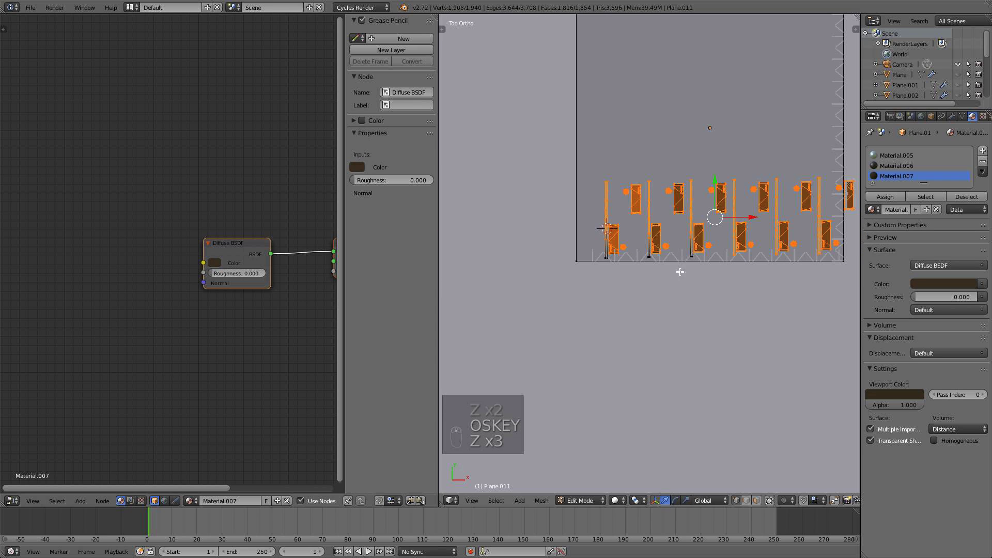
key("super+z")
key("super+z")
key("super+z")
key("super+z")
key("super+z")
key("super+z")
key("super+z")
scroll(718, 259, "up", 2)
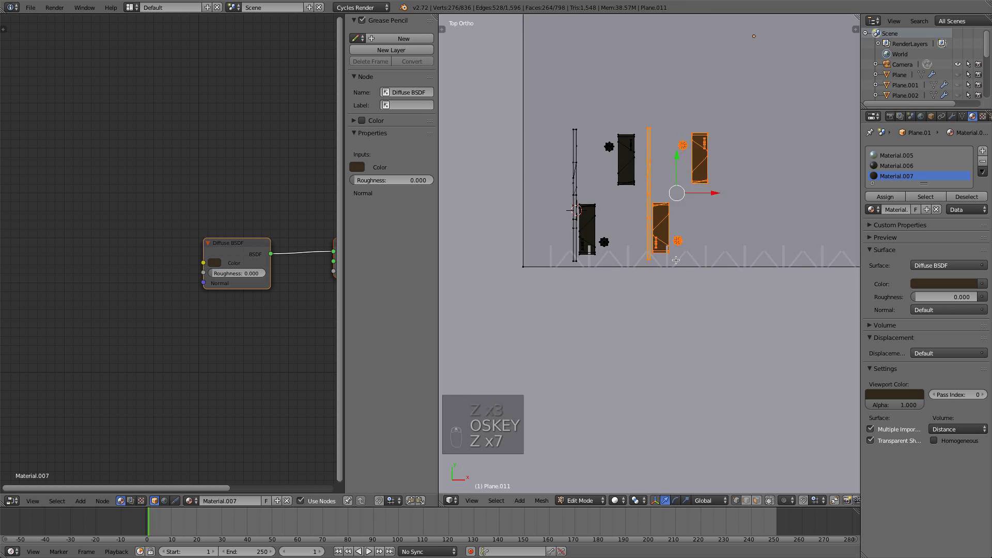
Delete the selected second cubicle set, leaving only the first one on the floor plane
middle_click_drag(733, 259, 670, 266, "shift")
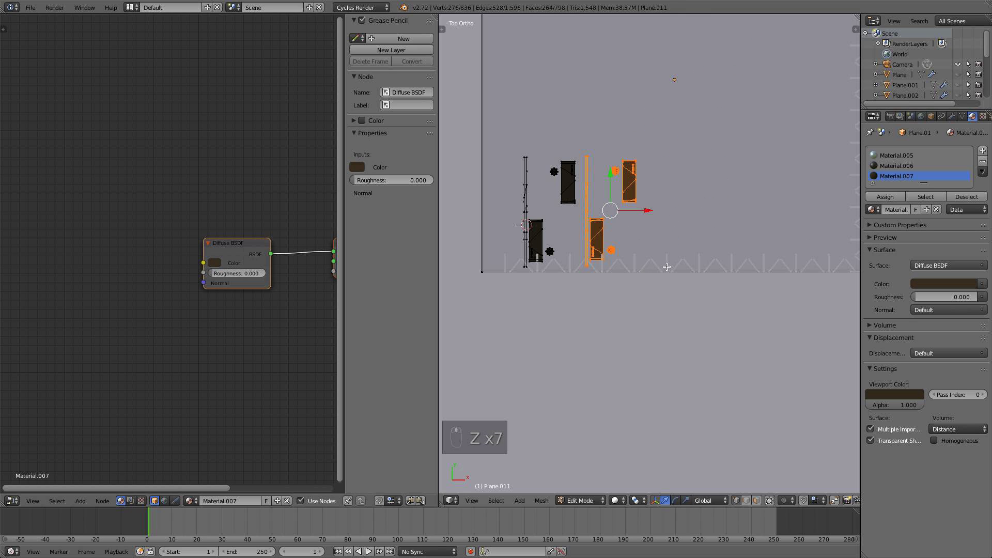
key("shift+r")
key("x")
left_click(612, 235)
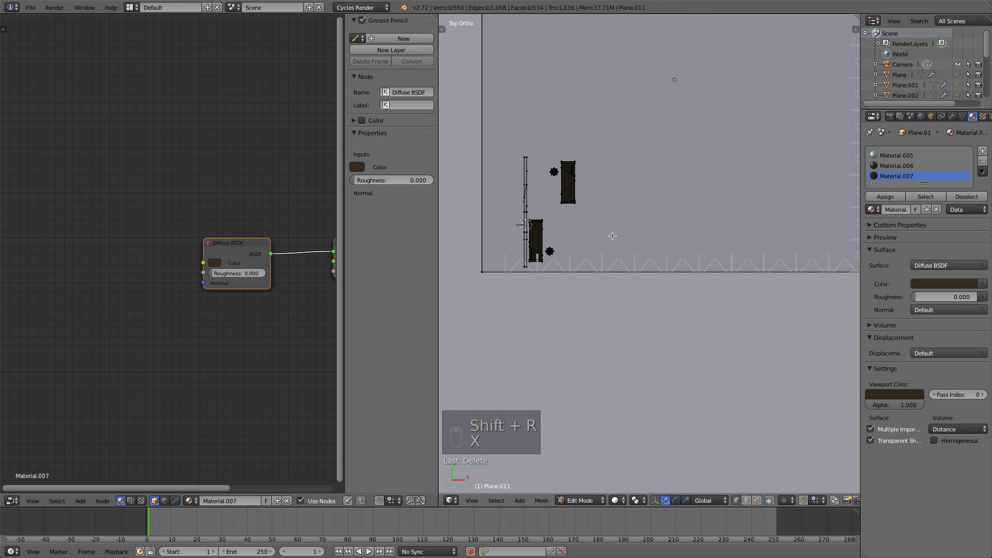
Duplicate the whole cubicle set about 2.96 units along X and repeat the duplication to form a row of six sets
key("b")
left_click_drag(605, 289, 510, 126)
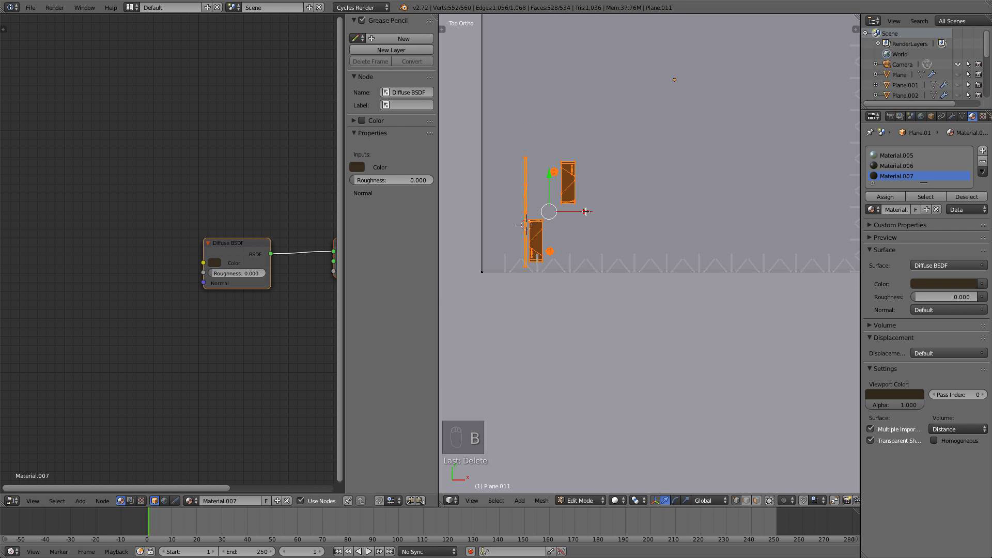
key("shift+d")
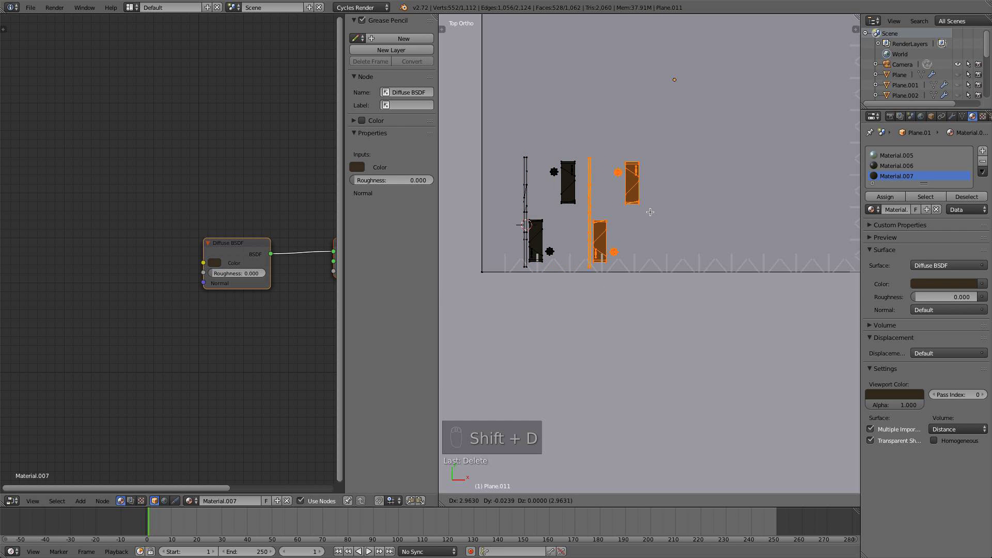
left_click(650, 211)
key("shift+r")
key("shift+r")
key("shift+r")
key("shift+r")
key("shift+r")
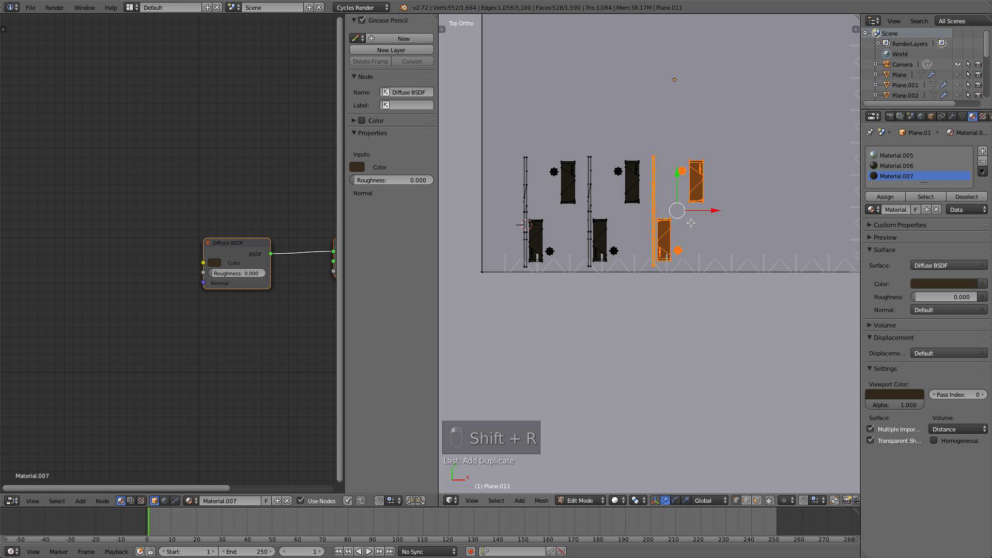
scroll(760, 260, "down", 3)
key("a")
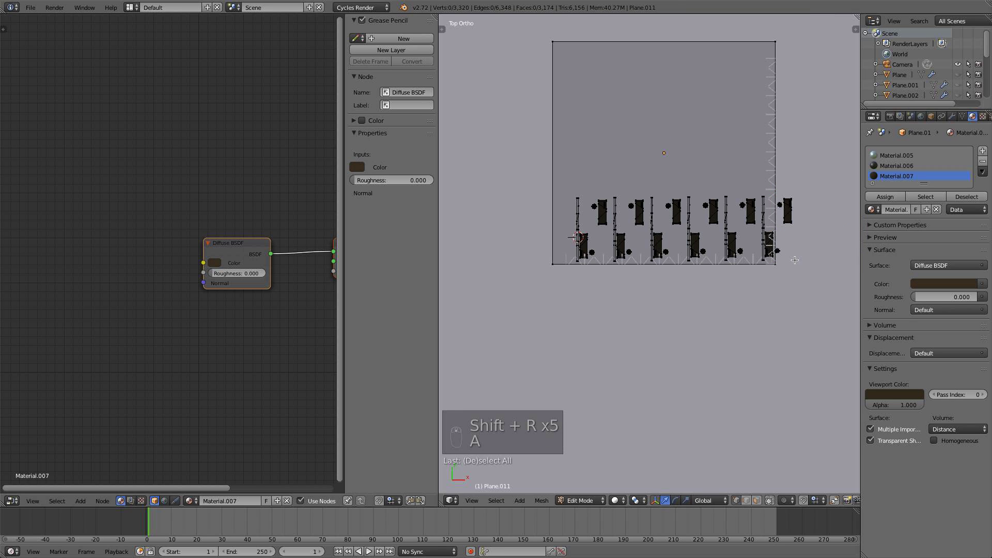
Select the entire row of cubicle sets and move it about -1.45 units along X so it fits on the floor plane
key("b")
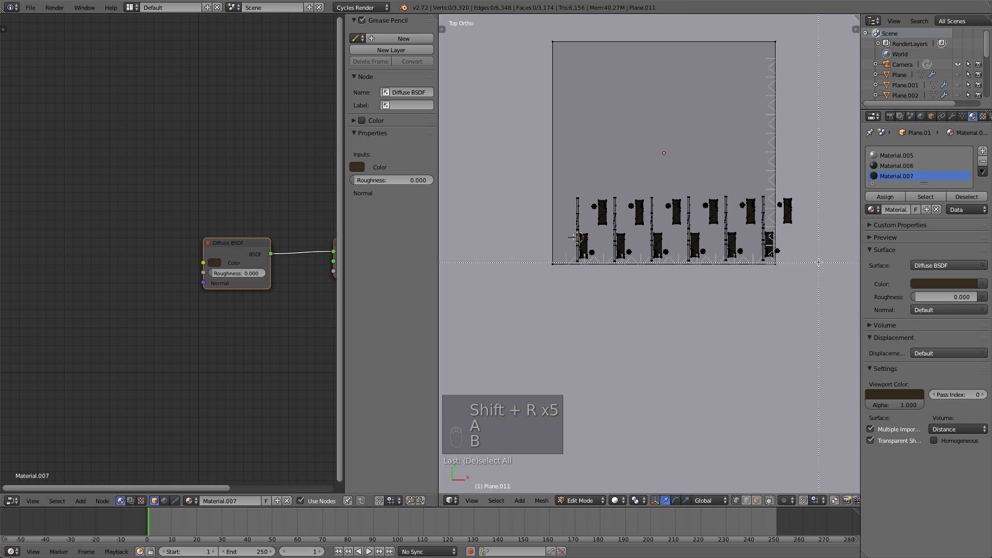
left_click_drag(818, 262, 565, 191)
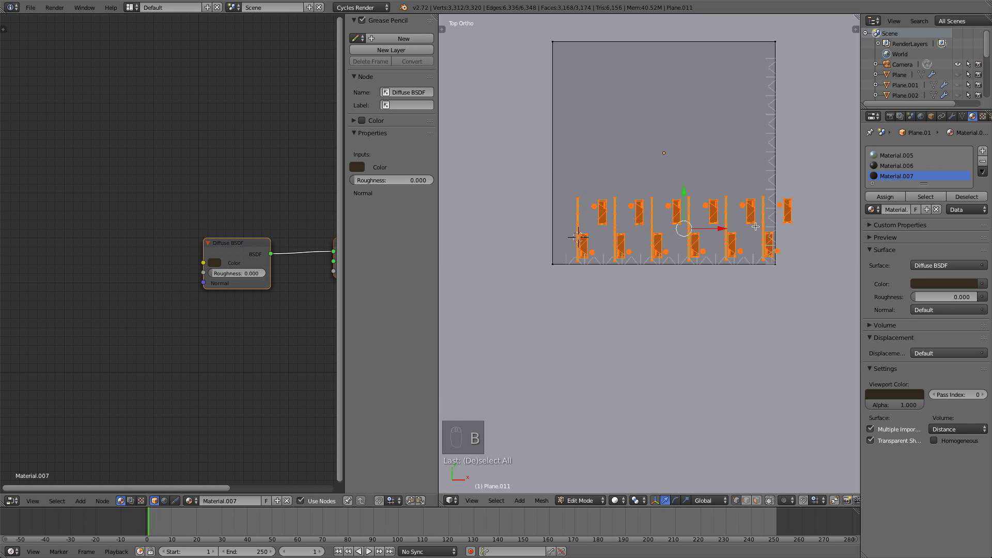
key("g")
key("x")
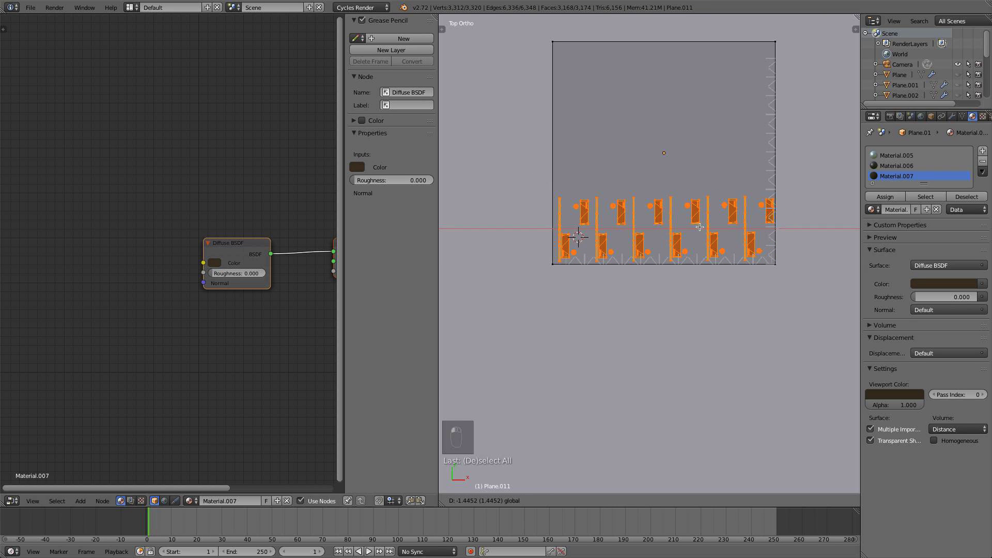
left_click(699, 227)
key("a")
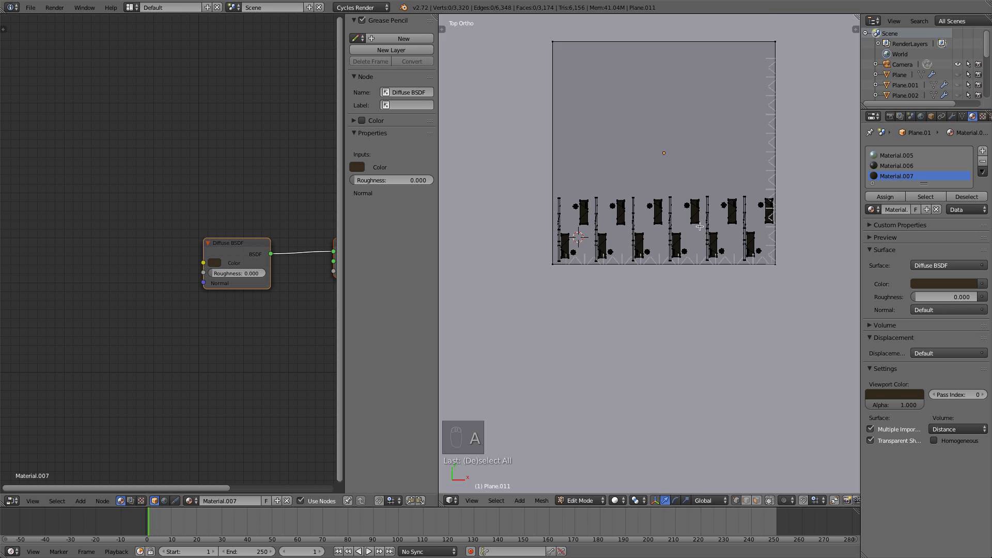
Leave Edit Mode and add an Array modifier to the office floor object
key("Tab")
middle_click_drag(731, 270, 715, 227)
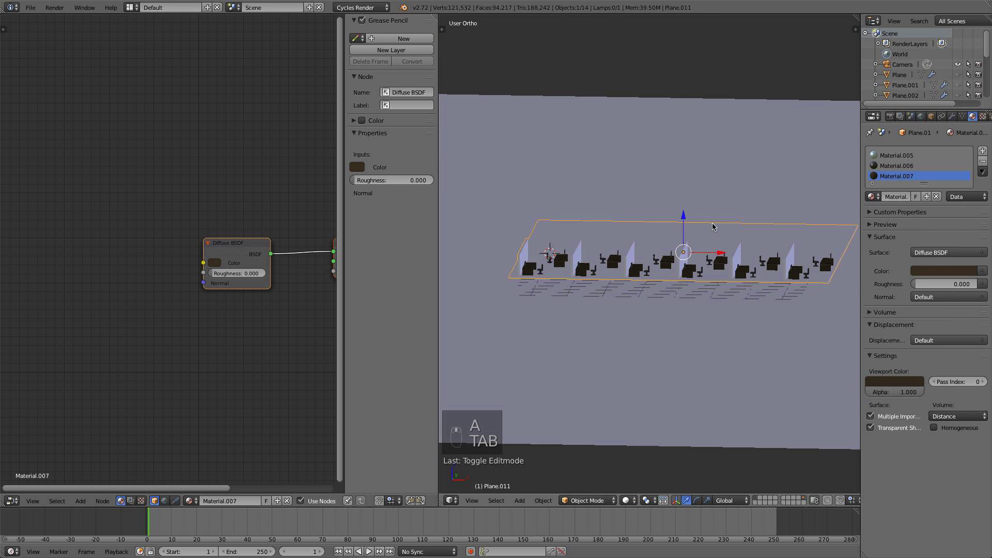
right_click(691, 257)
right_click(686, 268)
key("KP_1")
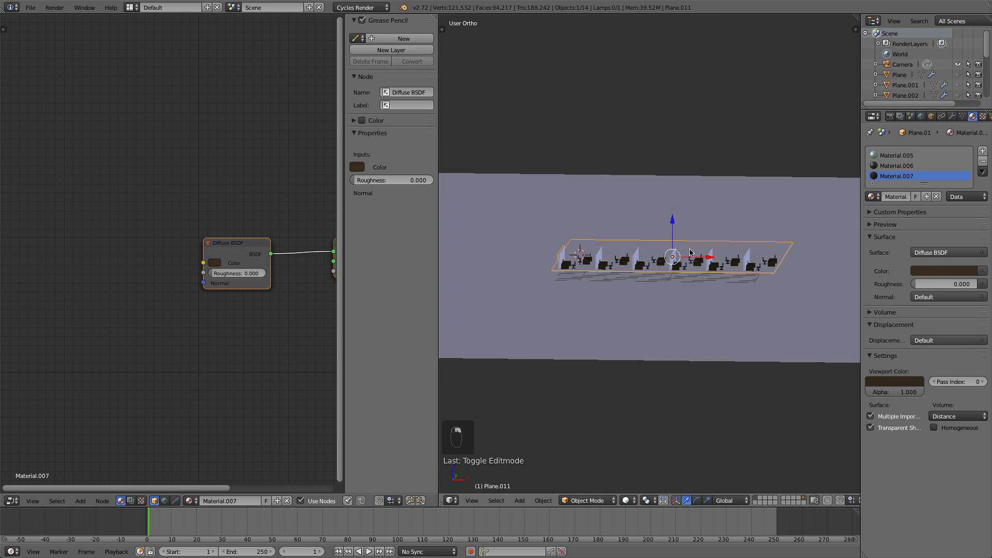
scroll(700, 252, "up", 1)
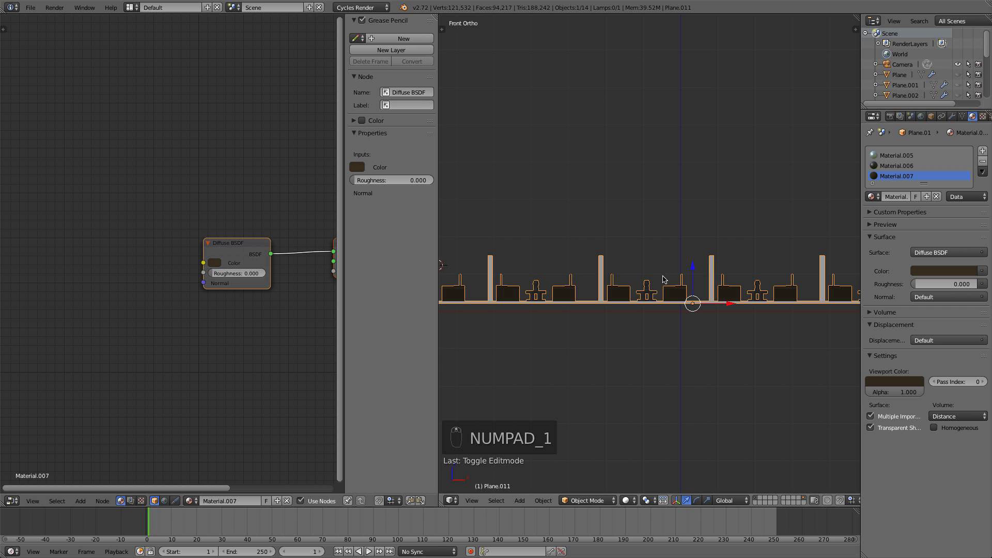
middle_click_drag(663, 279, 672, 310)
left_click(950, 117)
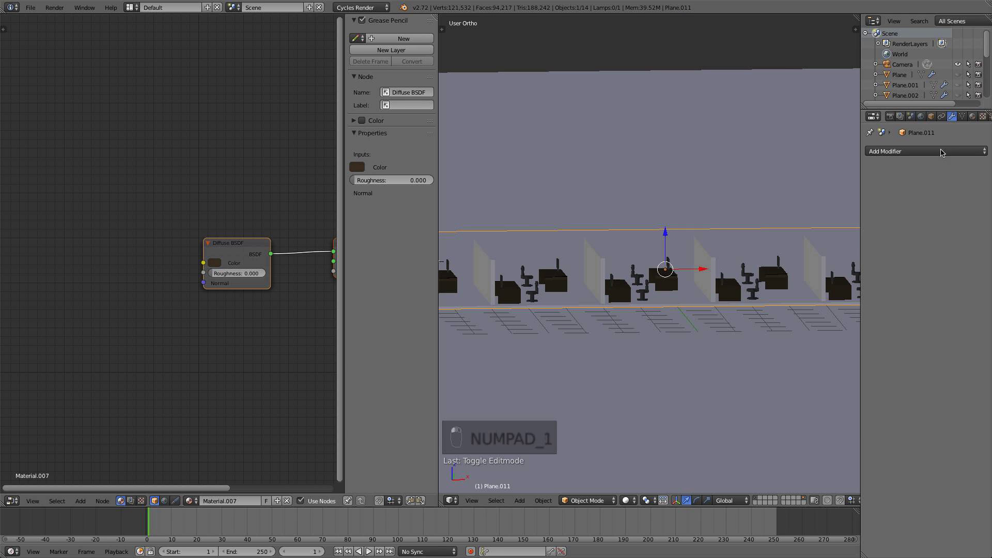
left_click(919, 151)
left_click(775, 174)
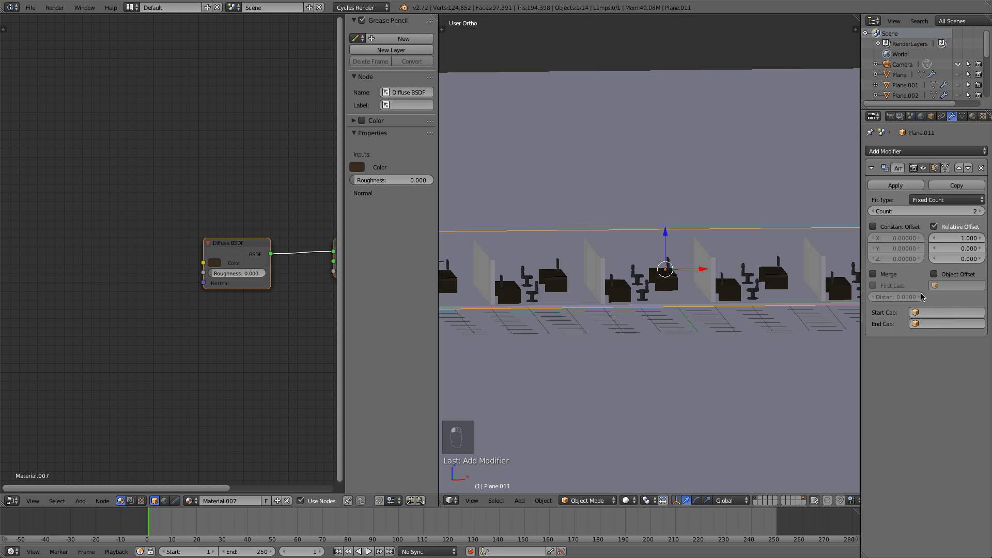
Set the array's relative offset to 1 on Y and 0 on X
left_click(956, 248)
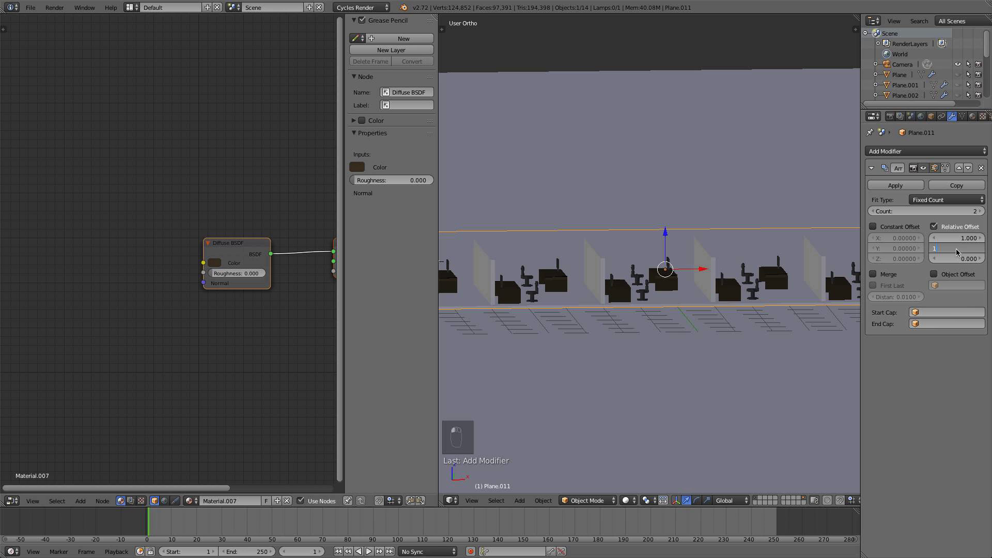
key("Return")
left_click(960, 240)
type("0")
key("Return")
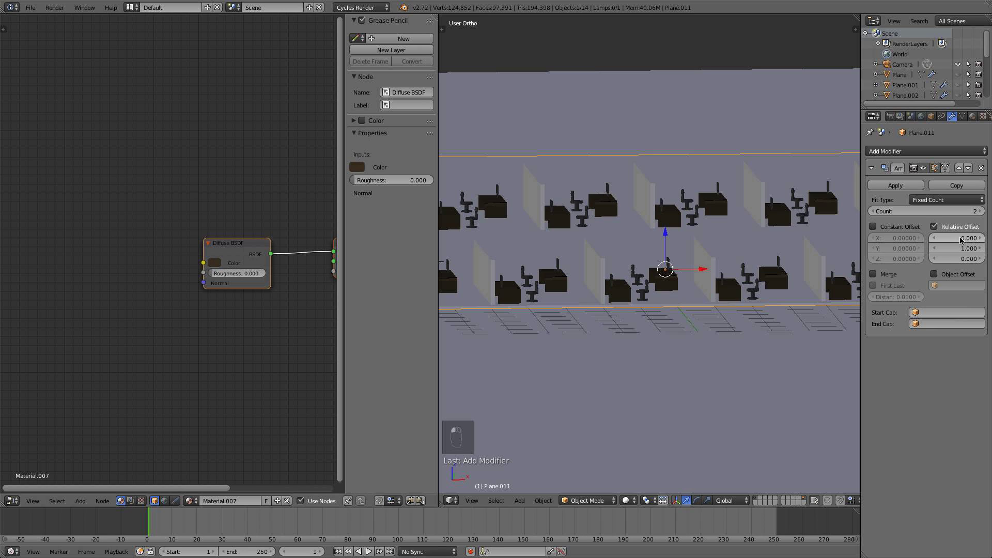
middle_click_drag(648, 331, 645, 237)
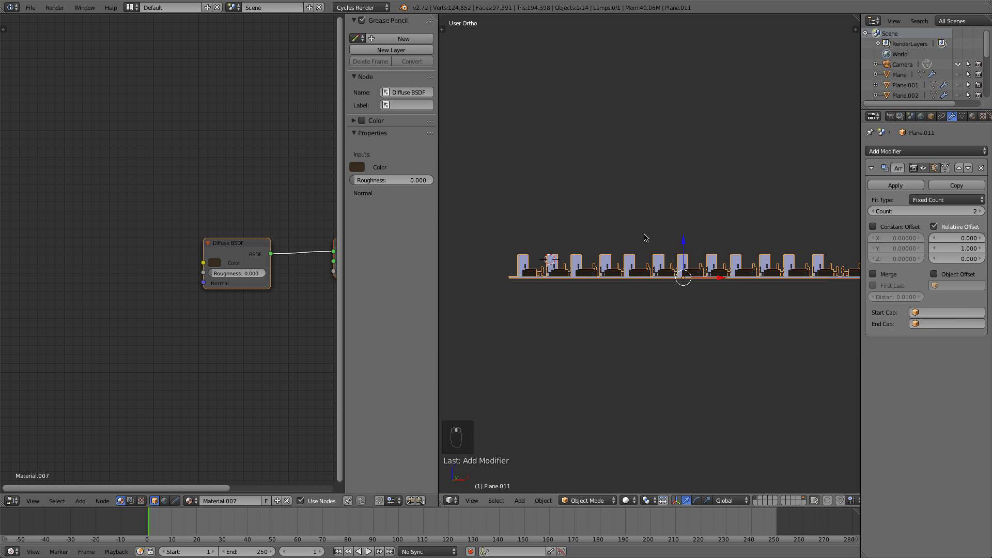
Reveal all hidden building objects and display the scene as wireframe from the front
key("alt+h")
key("a")
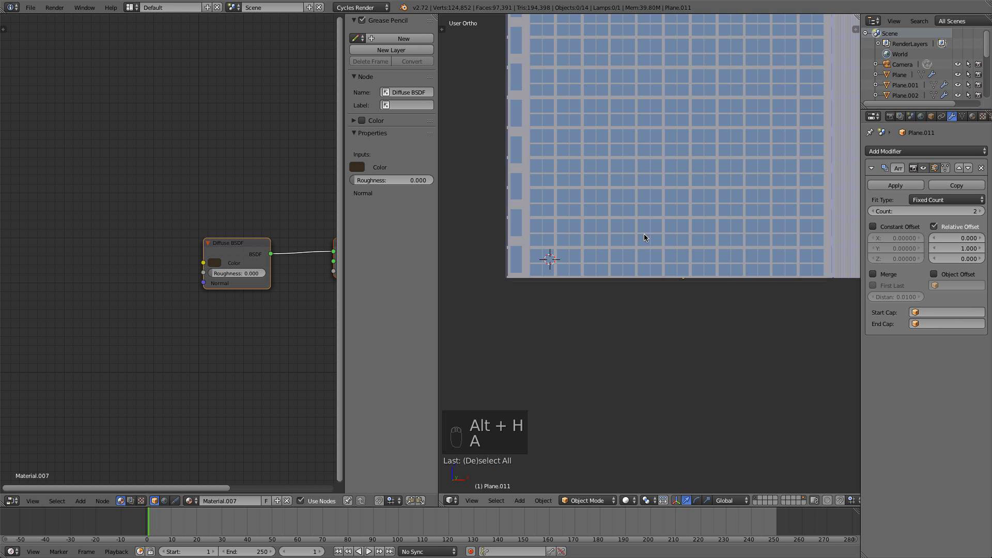
key("z")
key("KP_1")
scroll(687, 249, "up", 4)
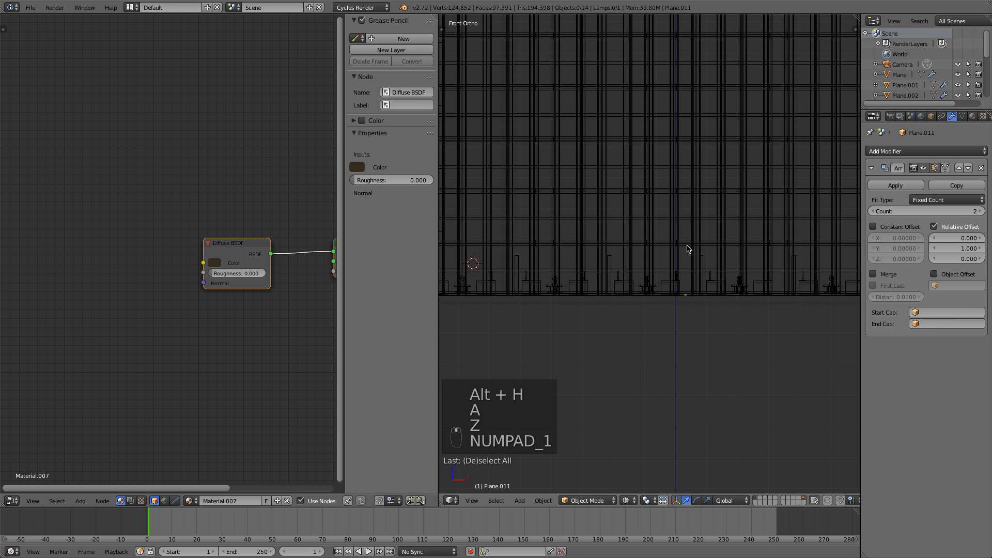
scroll(693, 251, "down", 4)
Select the office floor inside the building and set its array's relative offset to 1 on Z and 0 on Y
right_click(786, 290)
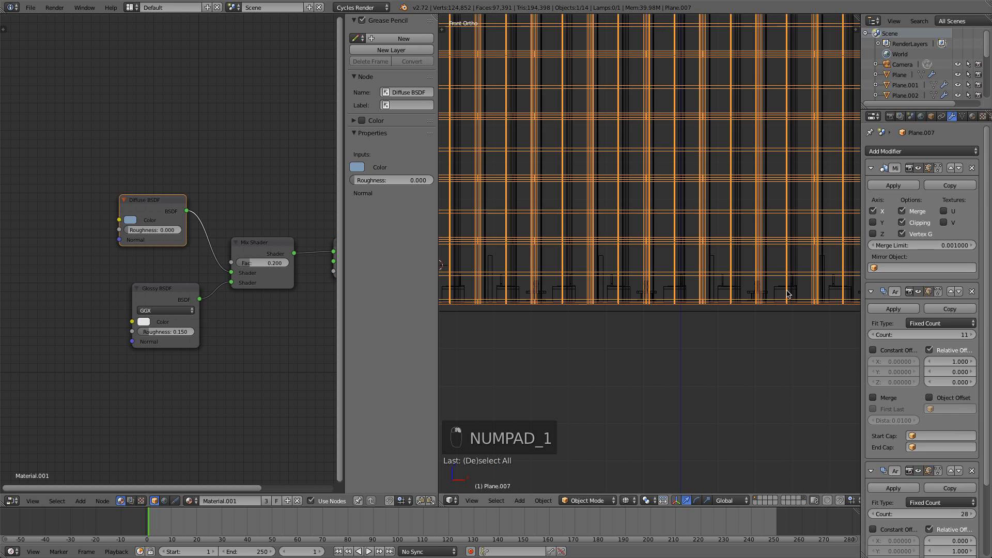
scroll(787, 291, "down", 2)
middle_click_drag(788, 291, 743, 331)
right_click(736, 293)
key("KP_1")
key("KP_1")
scroll(746, 292, "up", 1)
scroll(756, 270, "down", 10)
middle_click_drag(757, 267, 658, 242)
key("KP_3")
left_click(968, 262)
type("1")
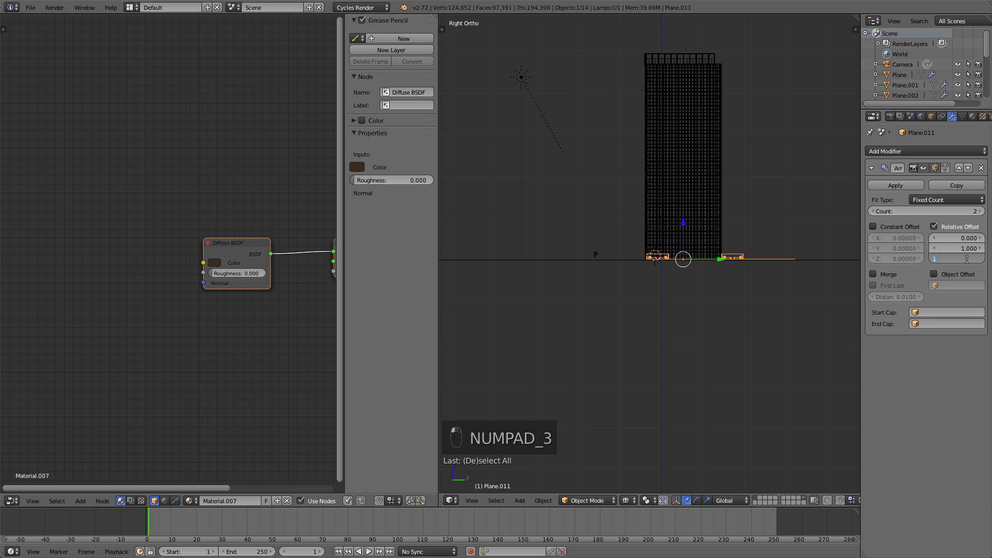
key("Return")
left_click(956, 249)
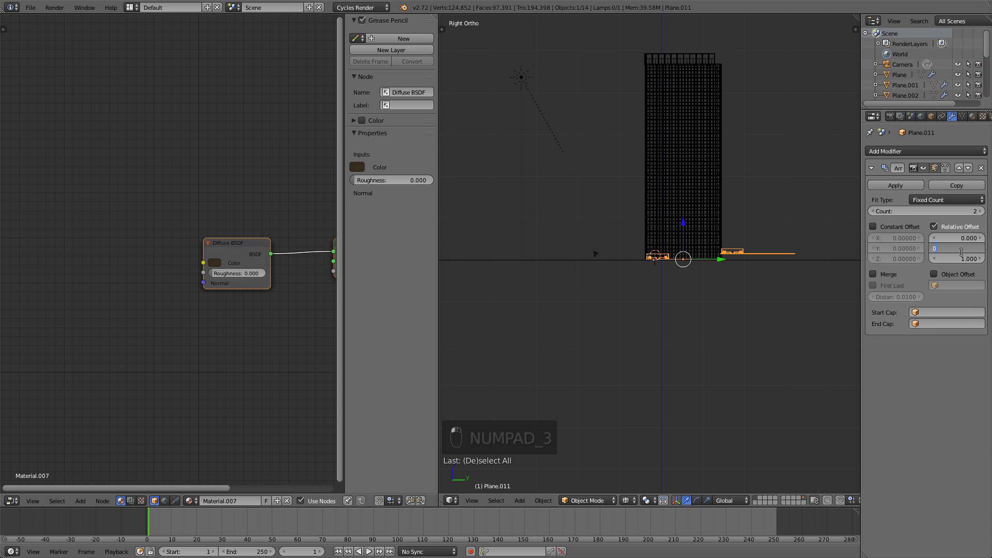
type("0")
key("Return")
Raise the office floor's array count to 3
scroll(656, 273, "up", 3)
key("KP_1")
scroll(657, 272, "up", 2)
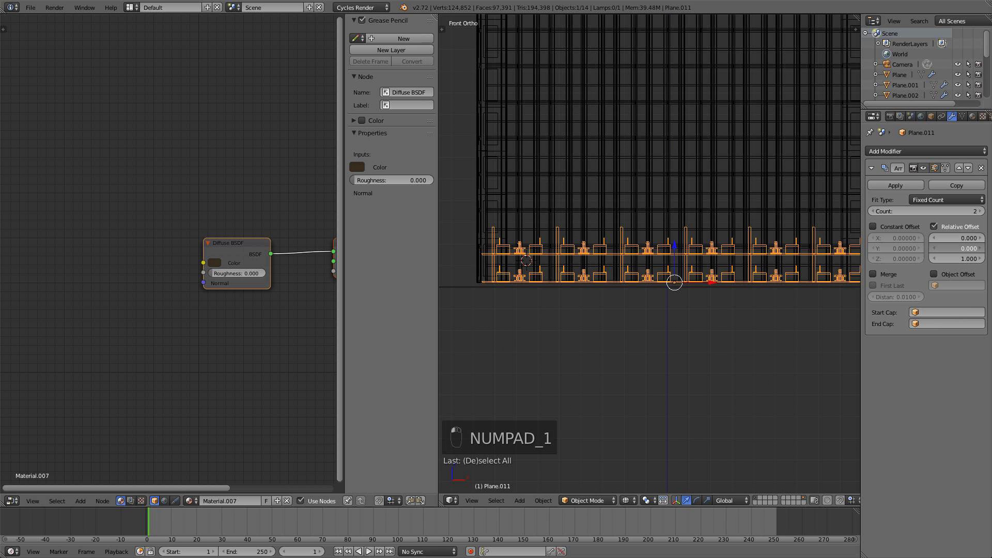
scroll(732, 236, "up", 2)
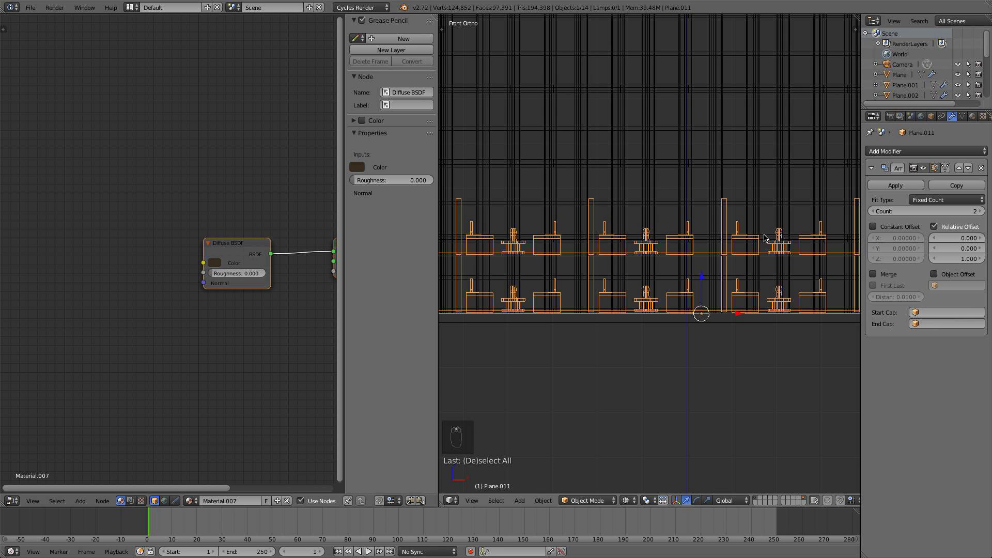
left_click(982, 211)
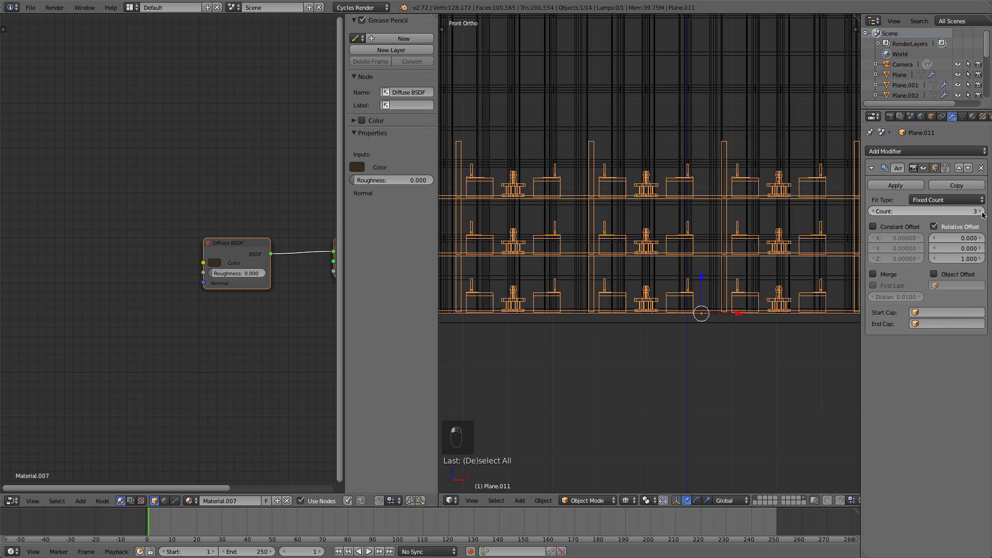
key("Escape")
Adjust the array's Z relative offset to 1.3 to match the floor spacing to the building's storeys
left_click(981, 259)
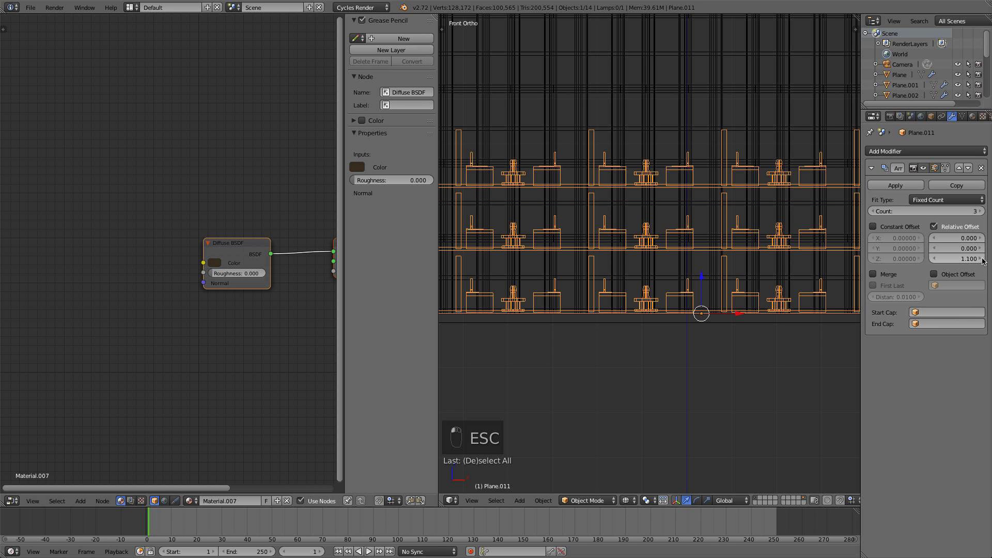
left_click(980, 259)
left_click(980, 259)
left_click(980, 259)
left_click(937, 259)
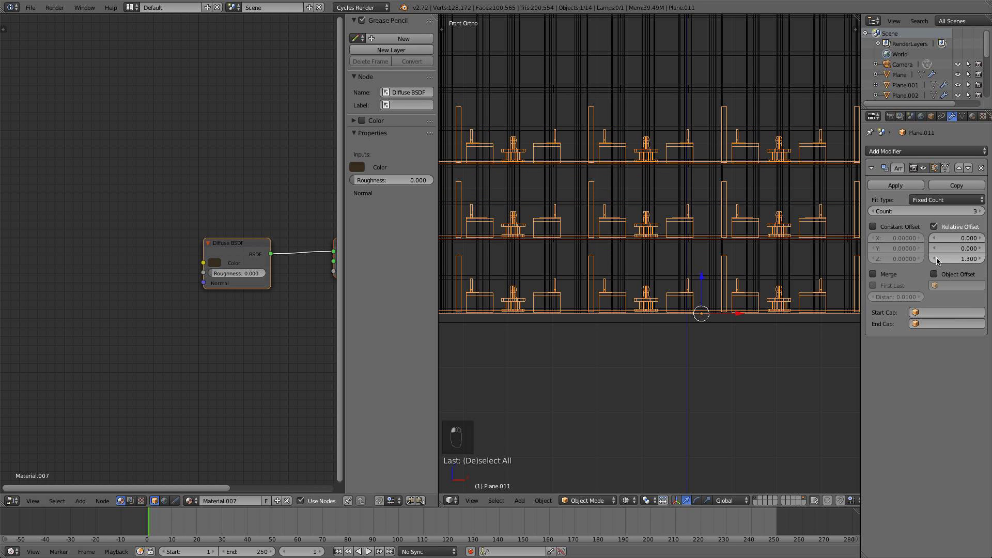
scroll(734, 217, "down", 3)
Raise the office floor's array count to 28 so the stacked floors fill the building up to its roof
left_click(980, 211)
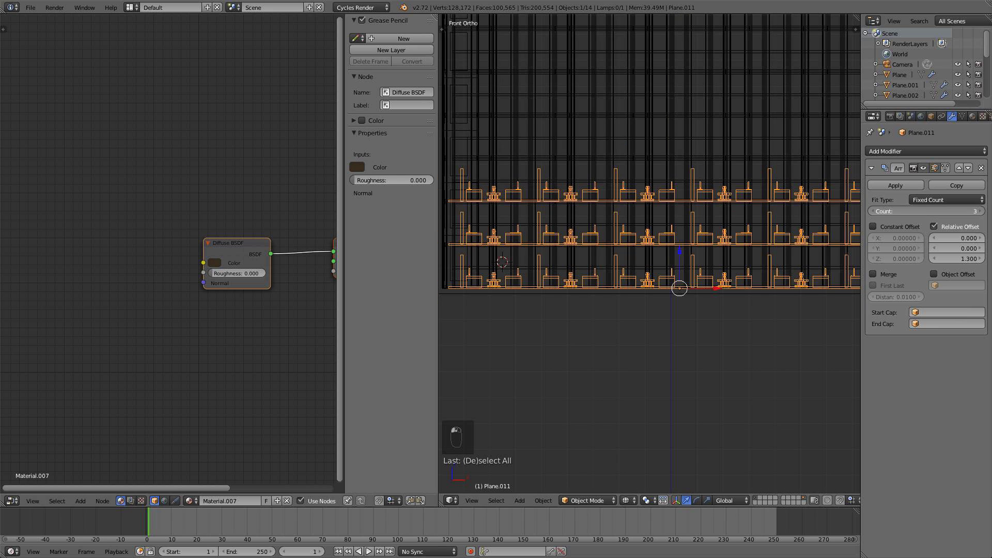
left_click(980, 211)
left_click(981, 212)
left_click(981, 211)
left_click(980, 211)
middle_click_drag(755, 118, 711, 330, "shift")
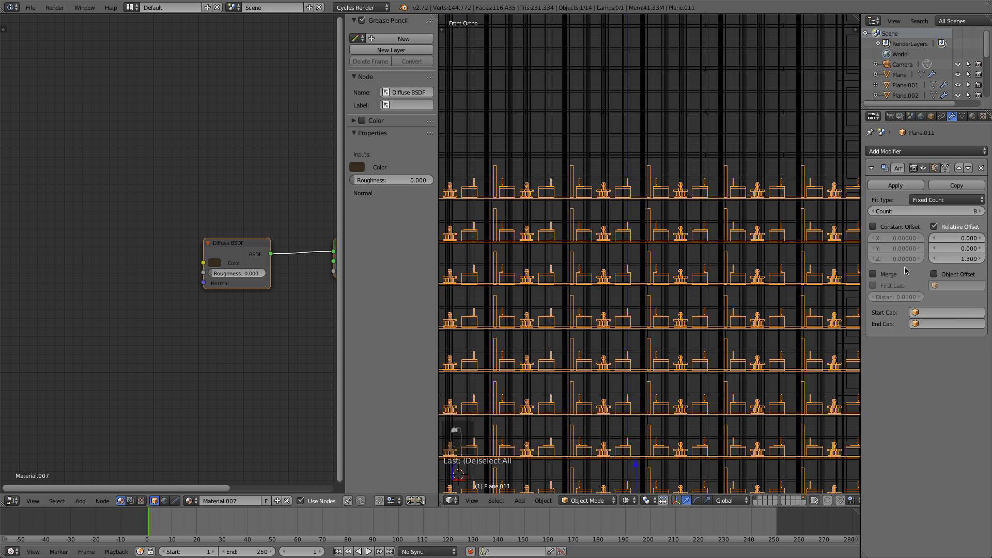
left_click(981, 211)
left_click(981, 211)
scroll(748, 240, "down", 4)
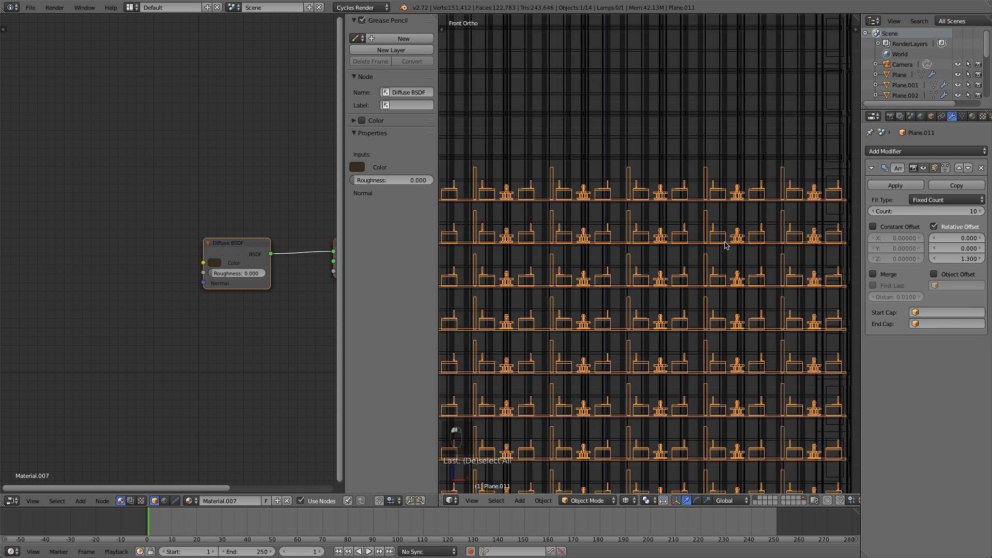
left_click(981, 211)
left_click(981, 211)
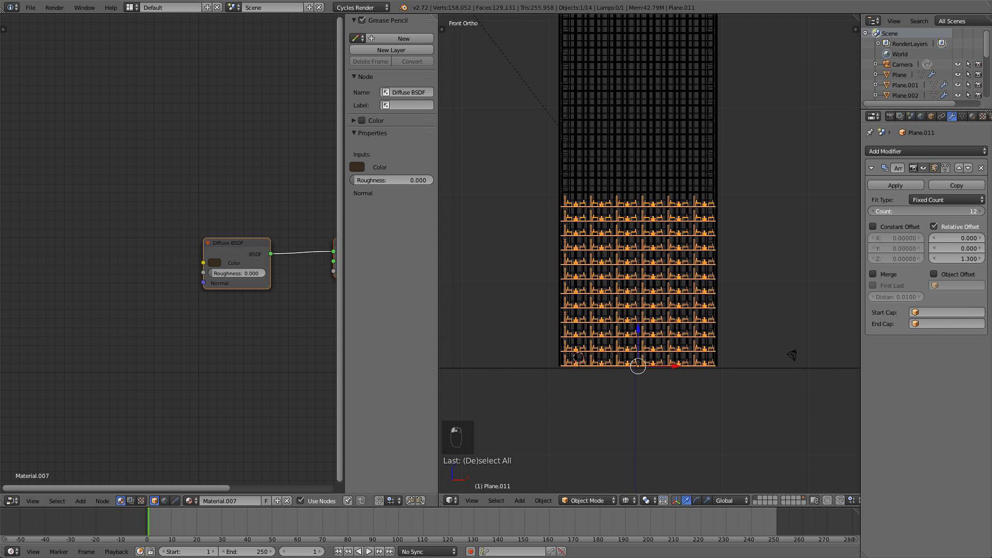
left_click(981, 211)
left_click(981, 211)
left_click(981, 211)
left_click(981, 212)
left_click(981, 211)
left_click(981, 212)
left_click(981, 211)
left_click(981, 212)
scroll(676, 233, "up", 4)
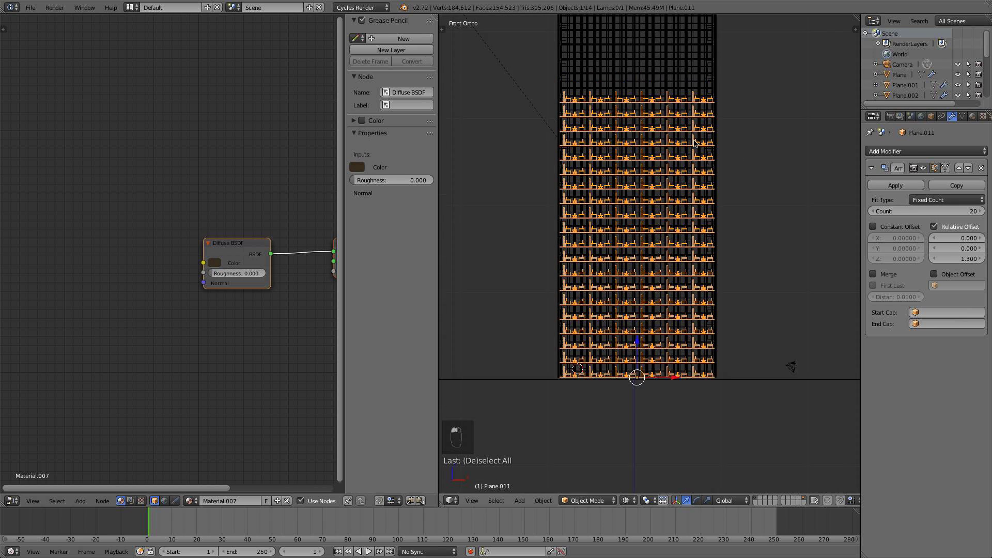
scroll(677, 189, "up", 3)
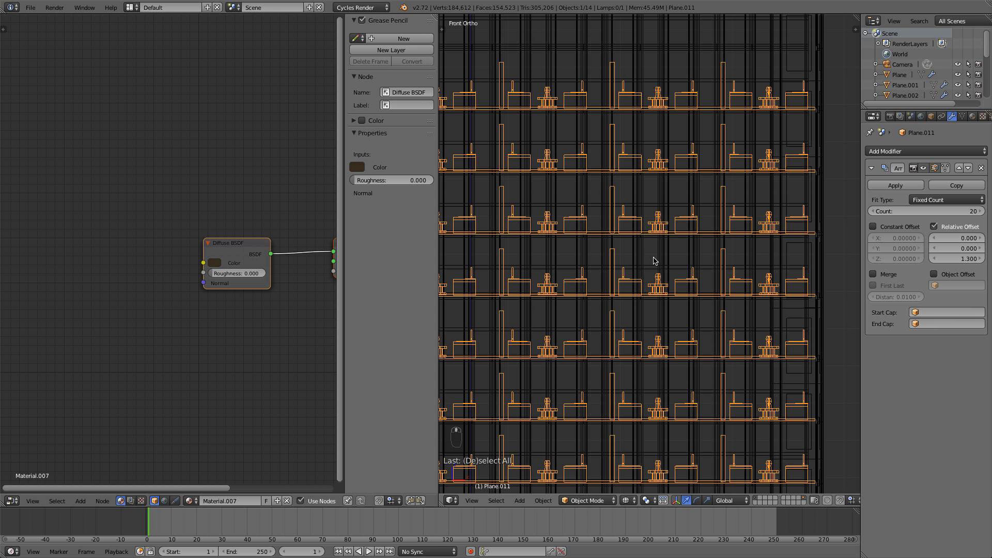
left_click(982, 213)
left_click(982, 212)
scroll(715, 237, "down", 5)
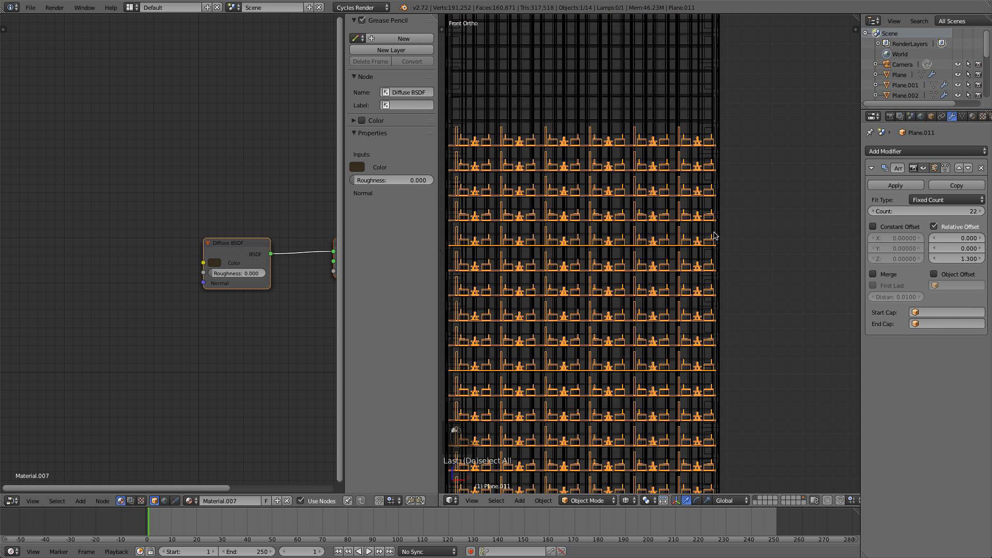
left_click(981, 211)
left_click(980, 211)
left_click(980, 211)
middle_click_drag(711, 196, 709, 308, "shift")
left_click(982, 211)
left_click(982, 211)
left_click(981, 211)
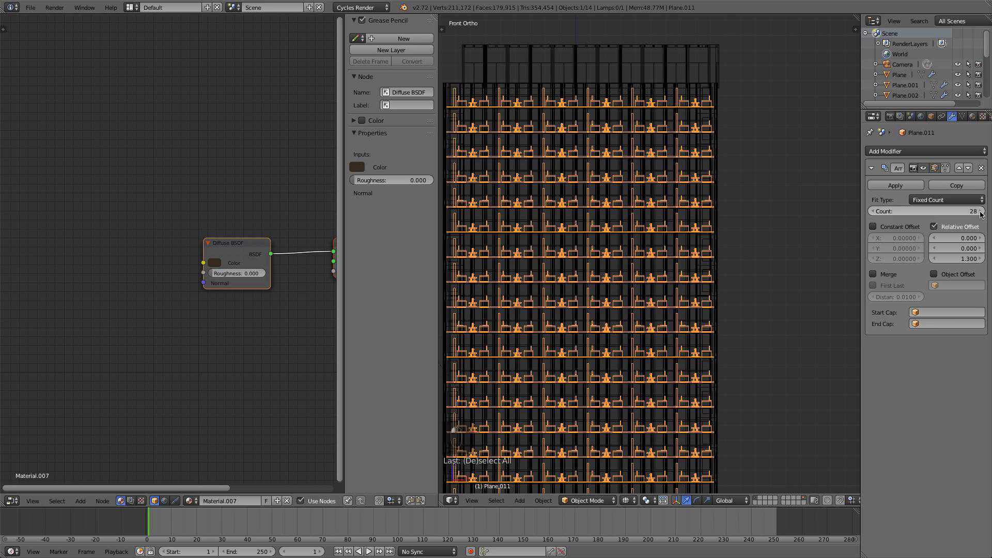
left_click(981, 212)
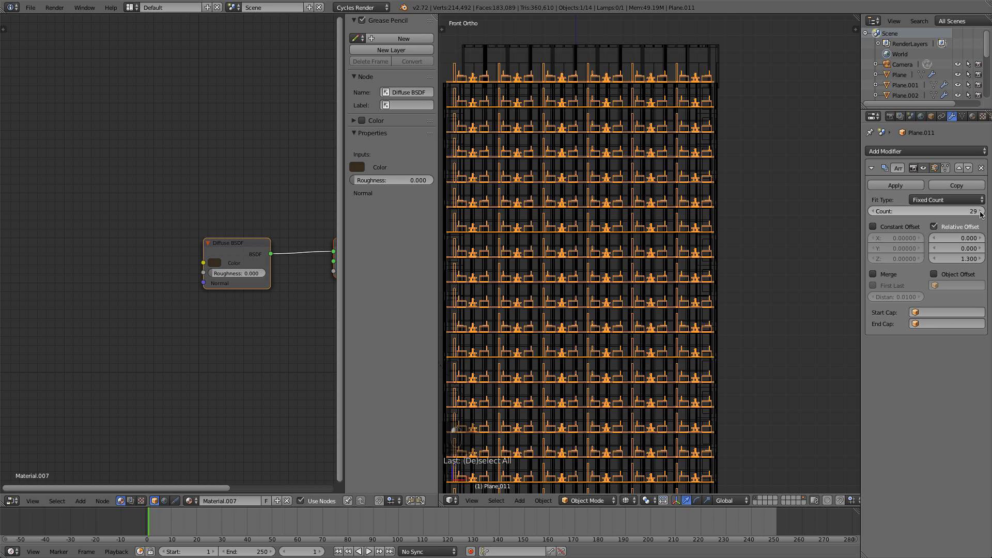
left_click(872, 212)
Deselect everything in the camera view and save the file
scroll(727, 188, "down", 2)
key("KP_0")
key("a")
key("a")
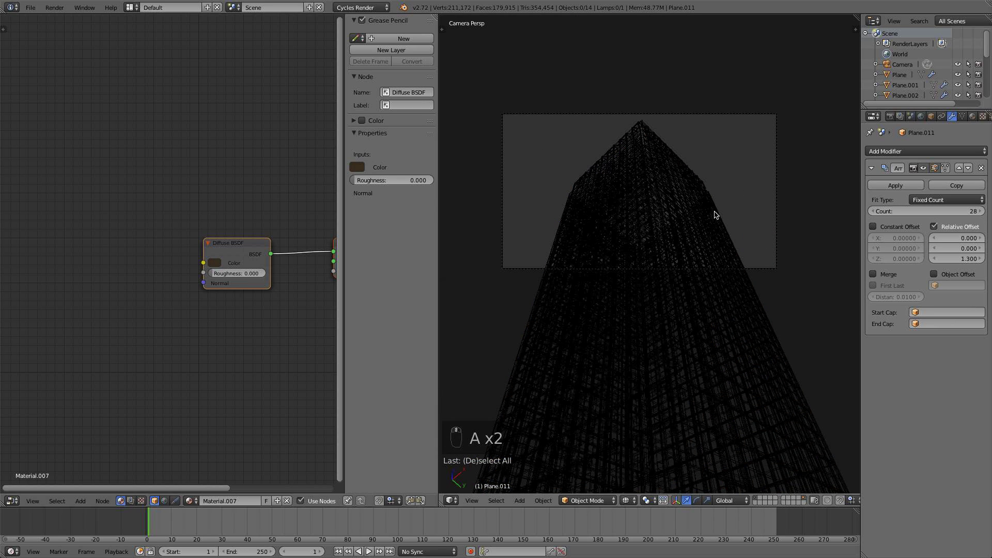
left_click(31, 8)
left_click(43, 86)
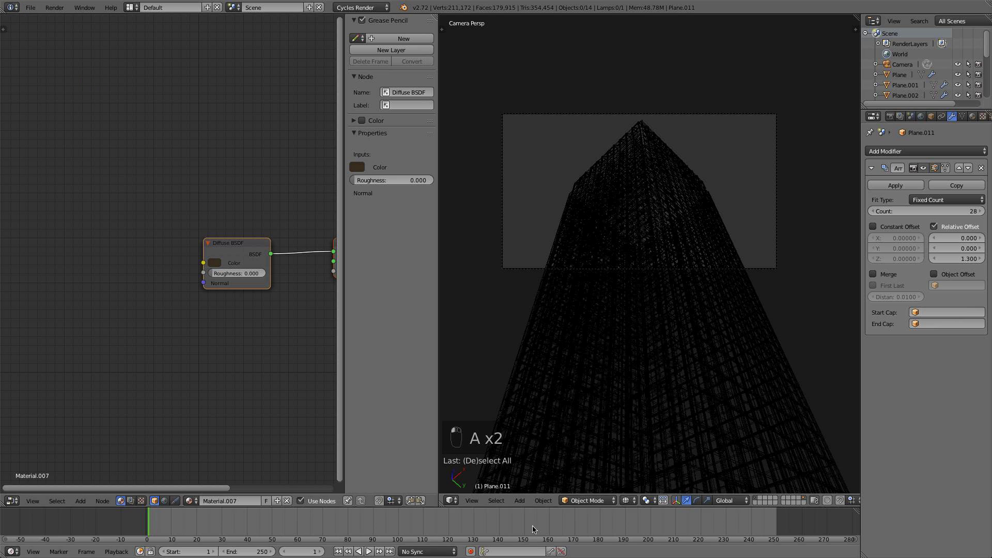
Preview the tower in rendered shading through the camera and return the viewport to solid shading
left_click(627, 500)
left_click(639, 427)
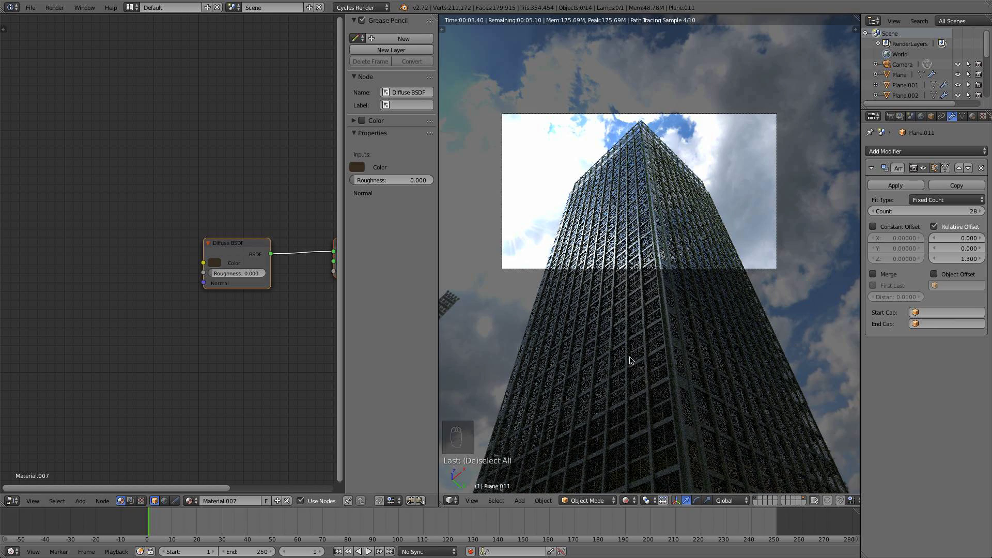
scroll(653, 214, "up", 3)
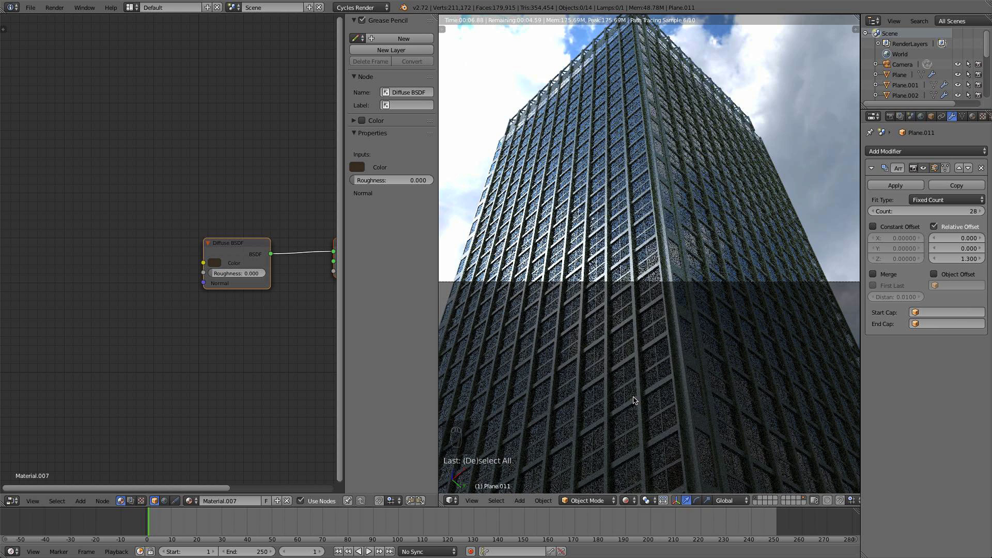
left_click(624, 499)
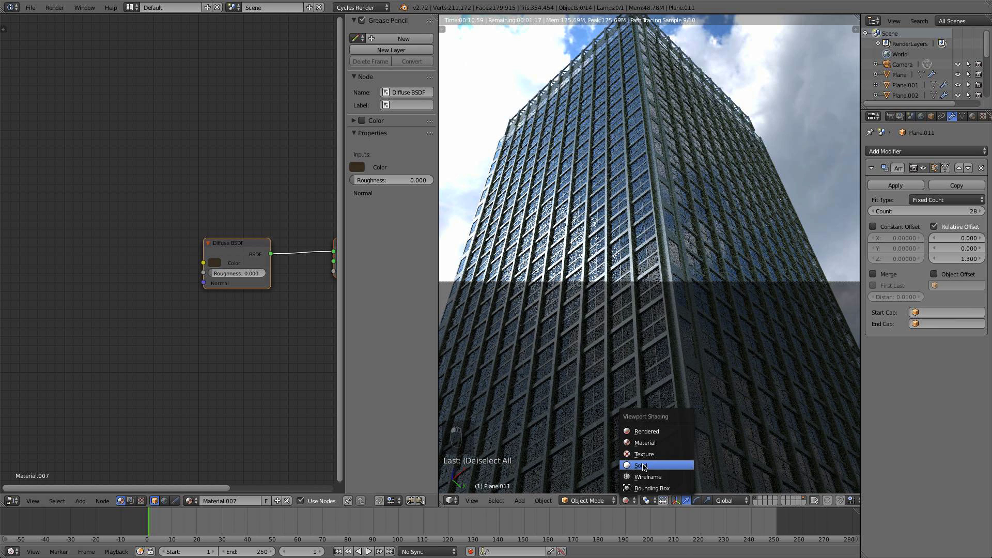
left_click(640, 465)
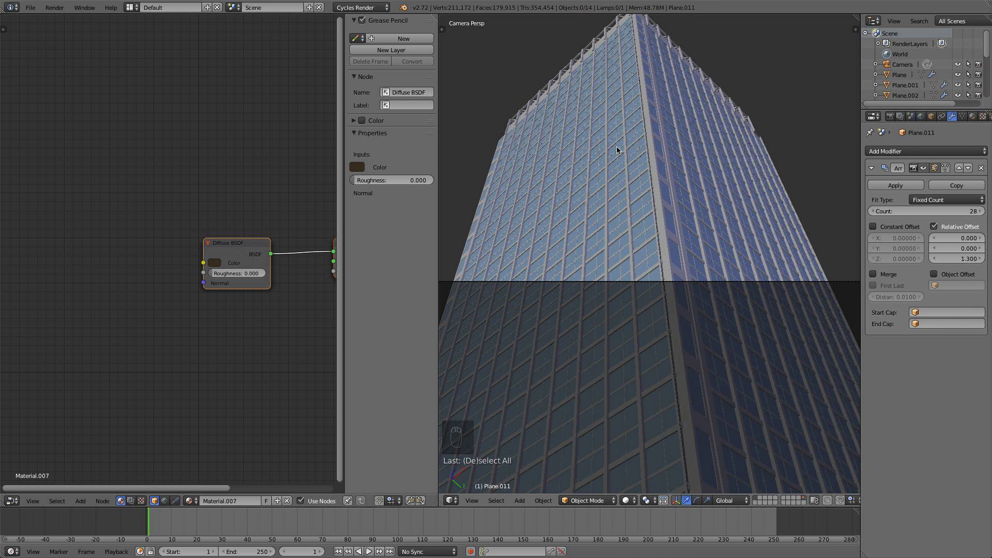
Set the scene's color management view transform to Film and display the tower in rendered shading
left_click(911, 117)
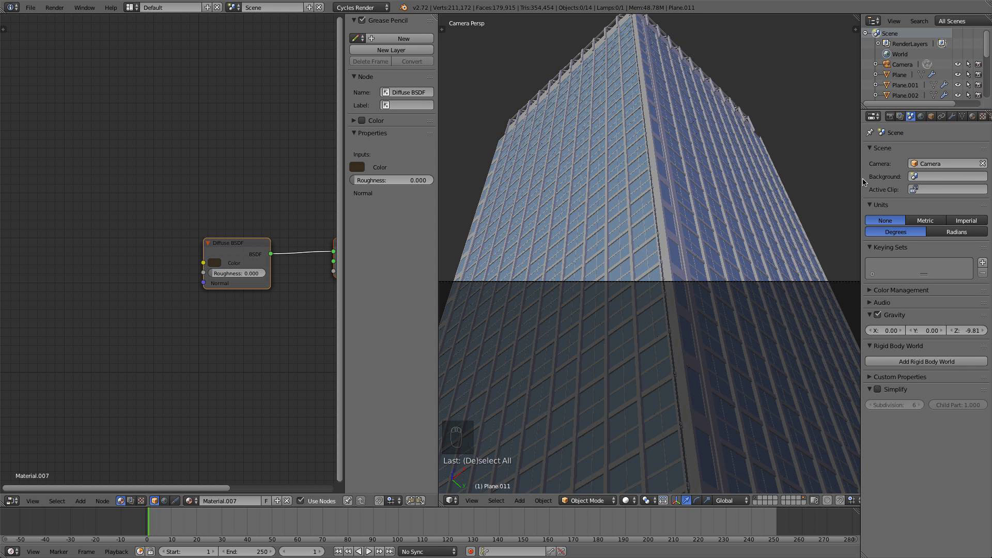
left_click_drag(860, 179, 832, 269)
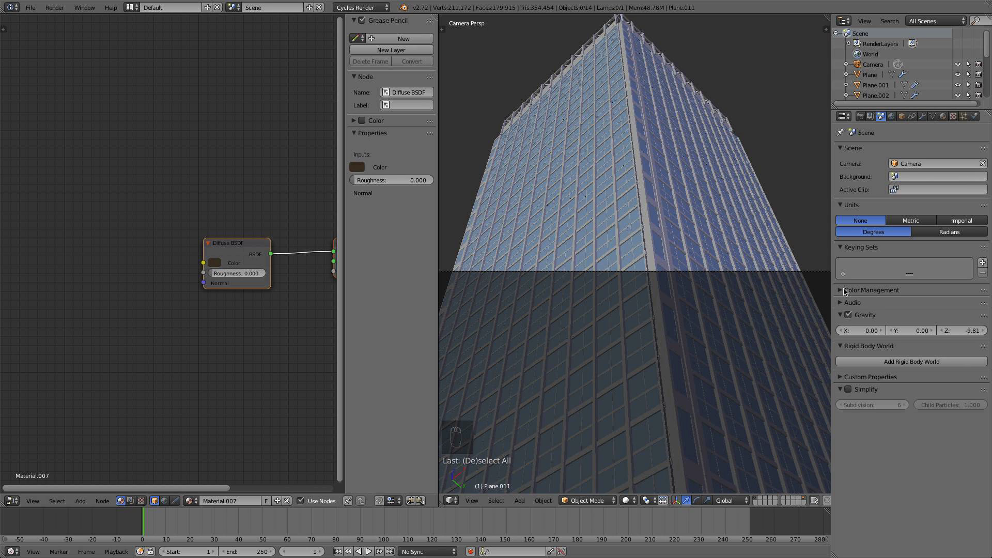
left_click(846, 290)
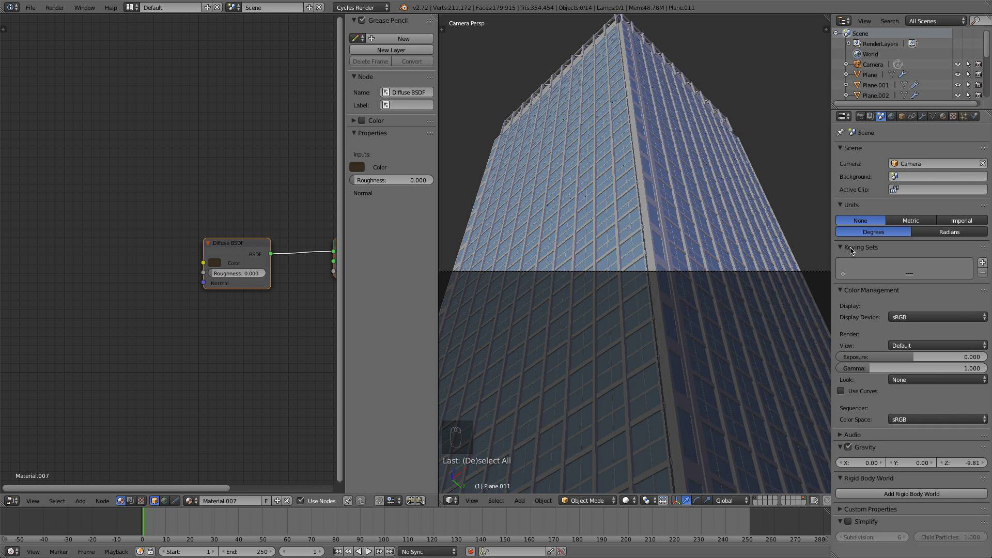
left_click(920, 379)
left_click(915, 344)
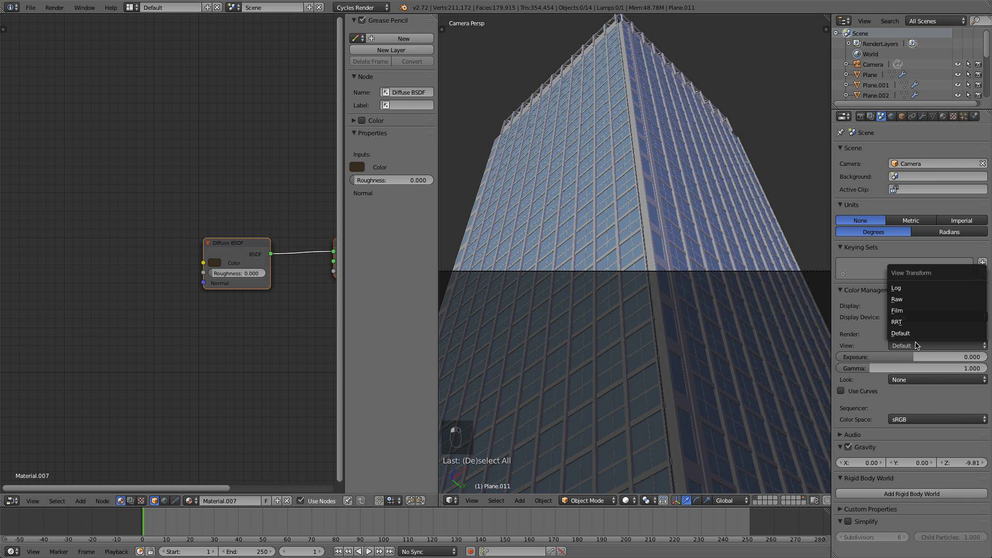
left_click(903, 312)
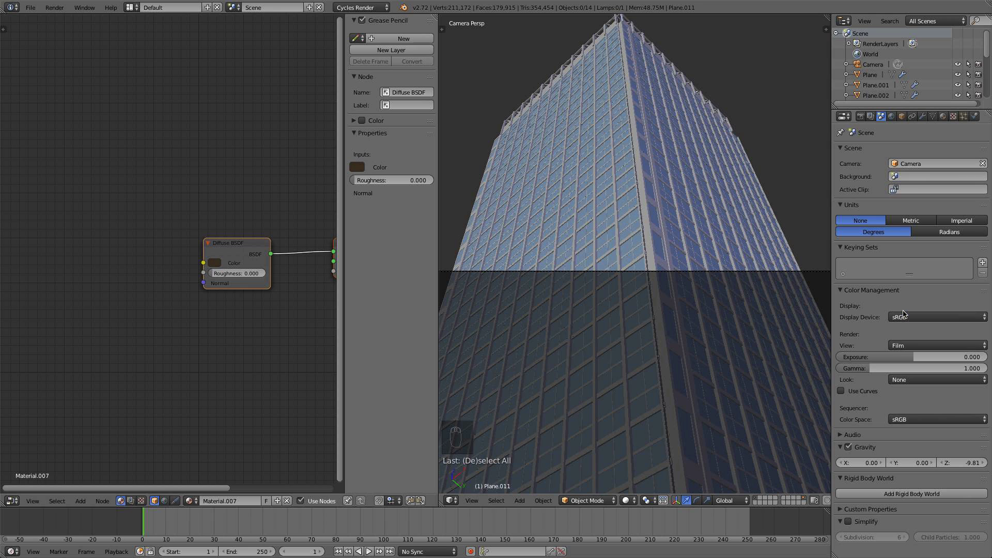
left_click(629, 501)
left_click(637, 432)
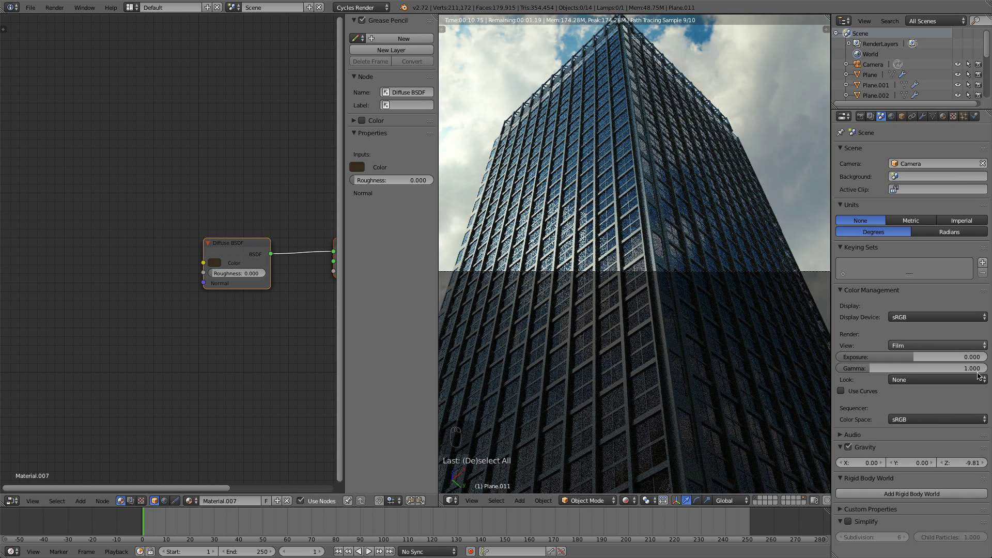
Set the scene's color management gamma to 1.1
left_click_drag(977, 371, 955, 368)
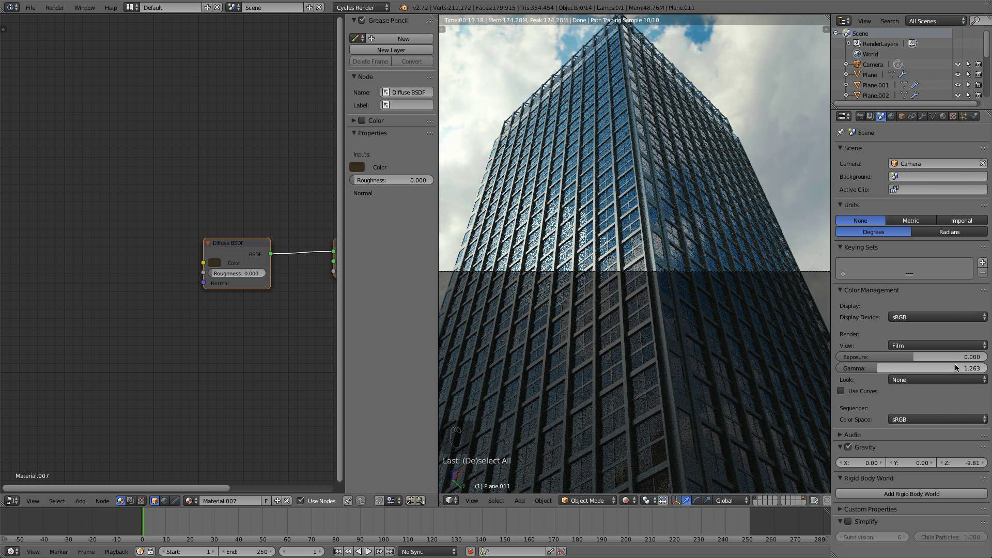
scroll(619, 156, "down", 1)
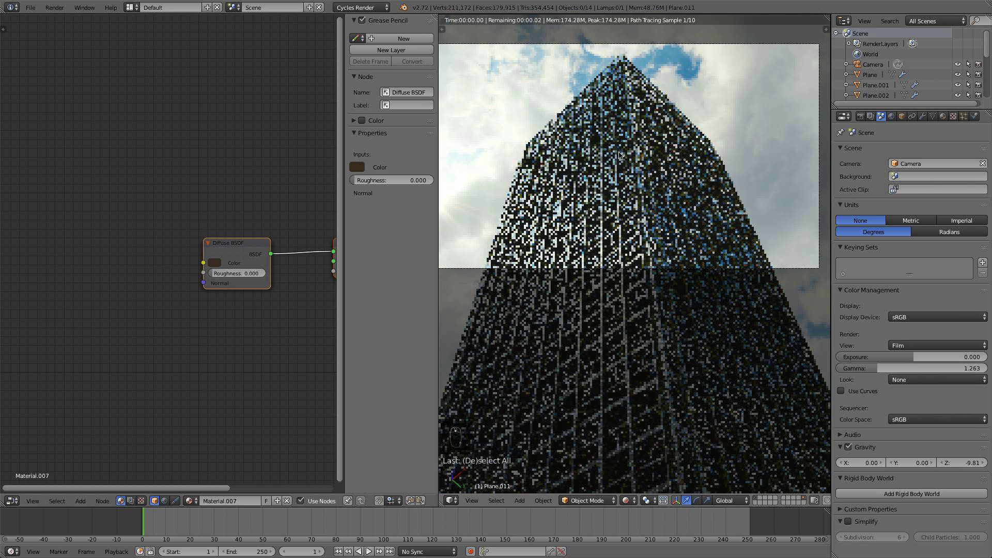
left_click(945, 367)
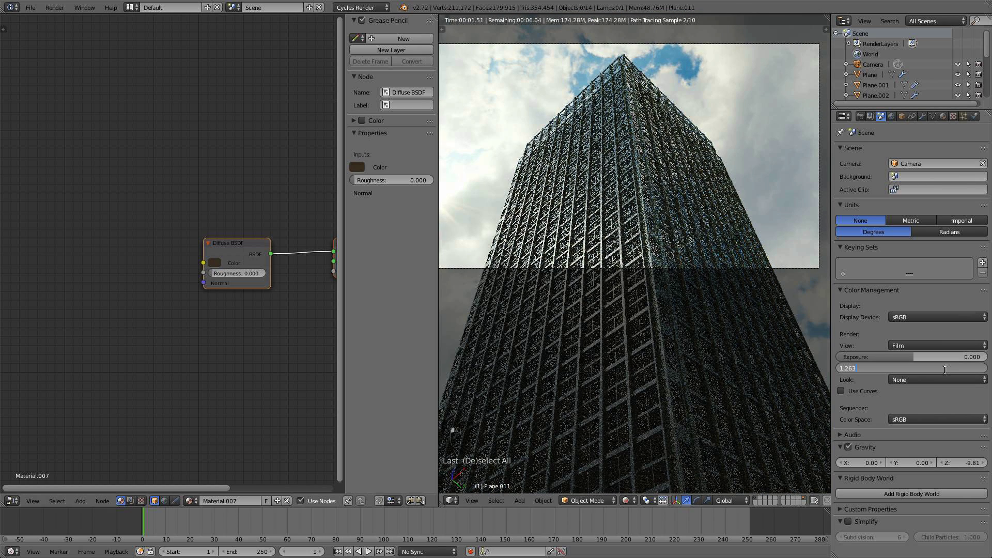
key("BackSpace")
key("BackSpace")
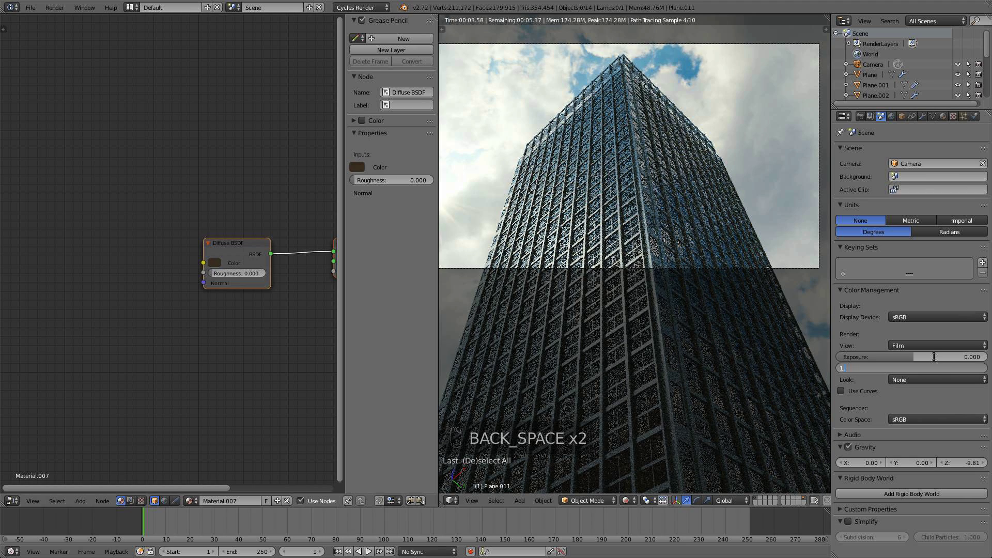
type("1")
key("Return")
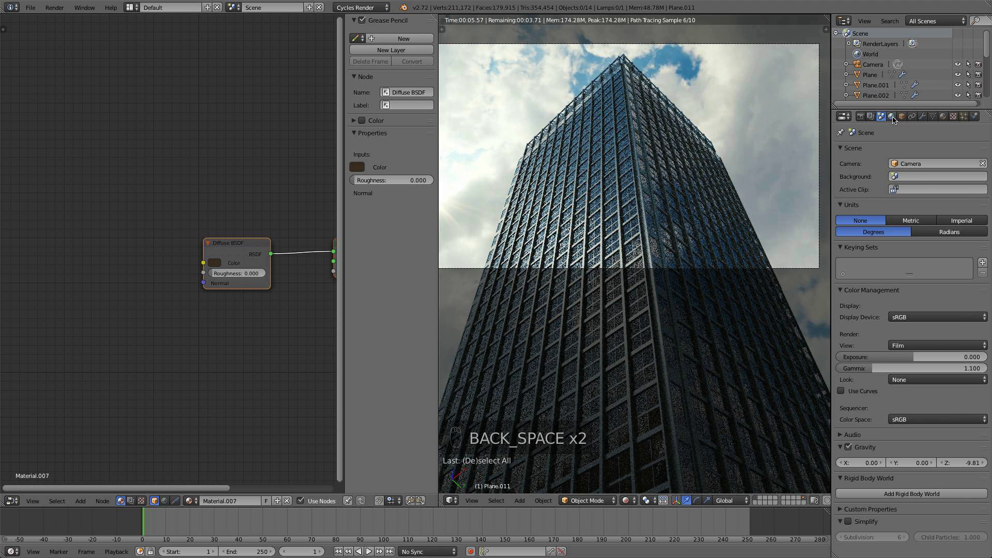
Raise the strength of the world's environment texture background to 1.3
left_click(892, 117)
left_click(972, 300)
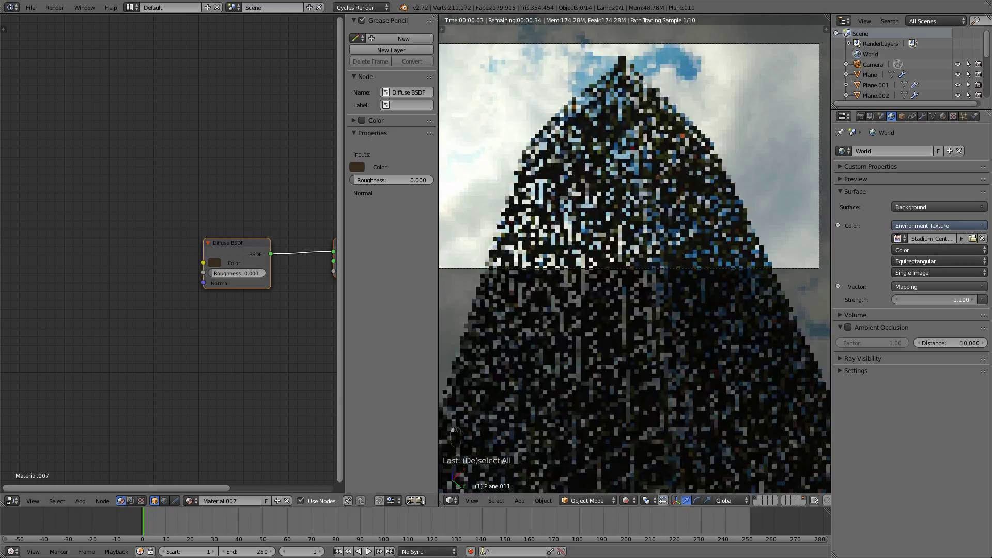
left_click(973, 299)
left_click(973, 299)
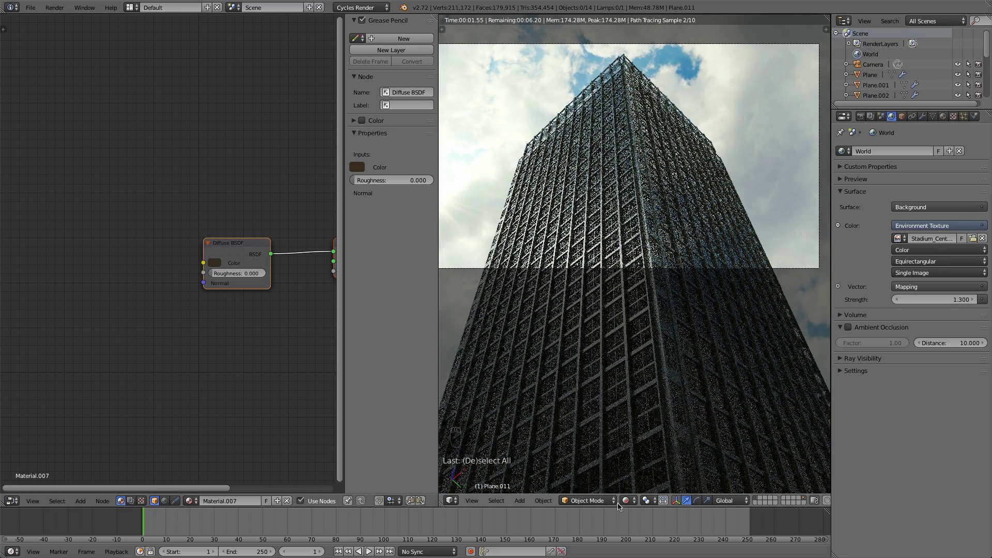
Leave rendered shading and inspect the office layout inside the building in wireframe from above and from the front
key("shift+z")
scroll(644, 385, "down", 3)
key("KP_7")
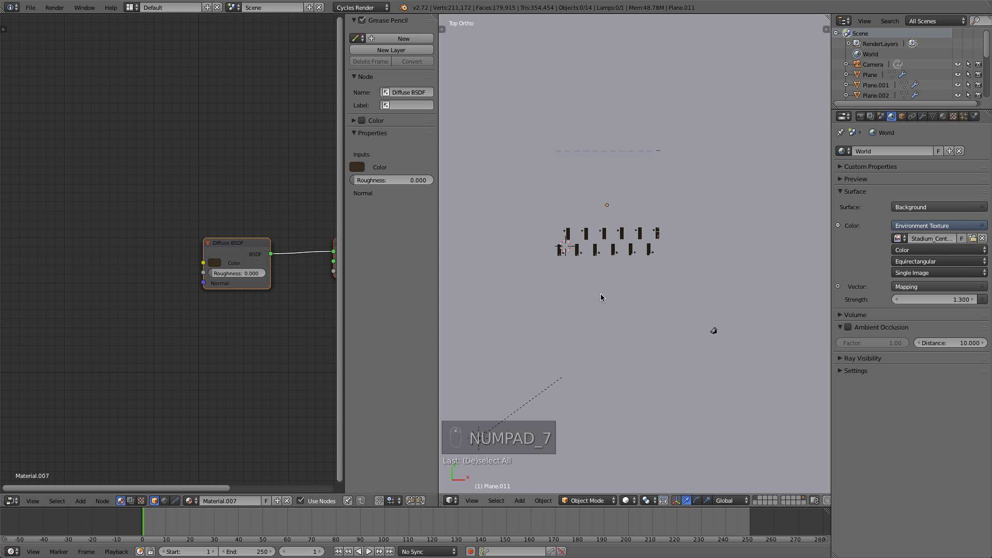
scroll(600, 293, "up", 4)
key("z")
scroll(591, 285, "down", 3)
scroll(616, 278, "up", 2)
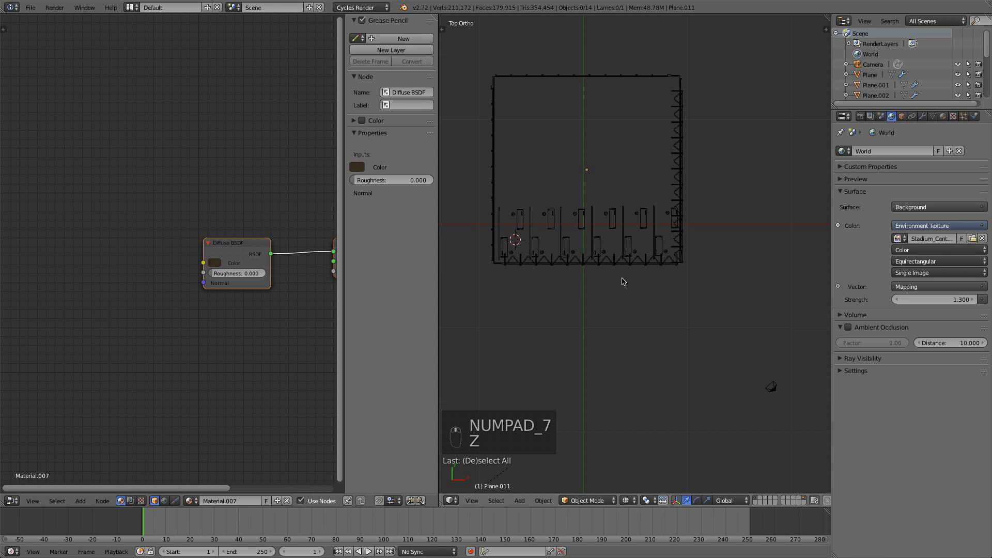
middle_click_drag(624, 281, 635, 266)
key("KP_1")
scroll(618, 206, "up", 6)
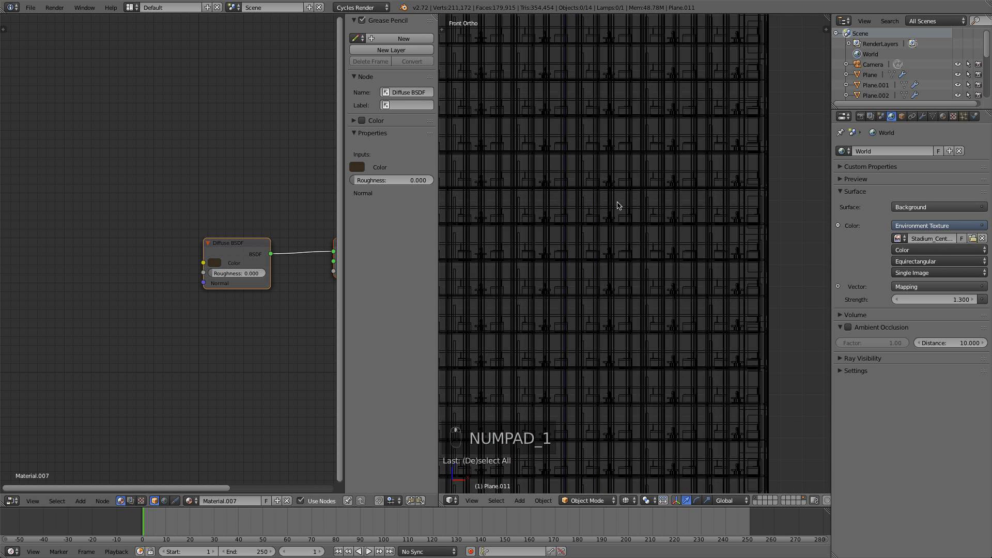
Select the tower's facade window-panel object at the building's base and enter its edit mode
key("Tab")
key("Tab")
key("Tab")
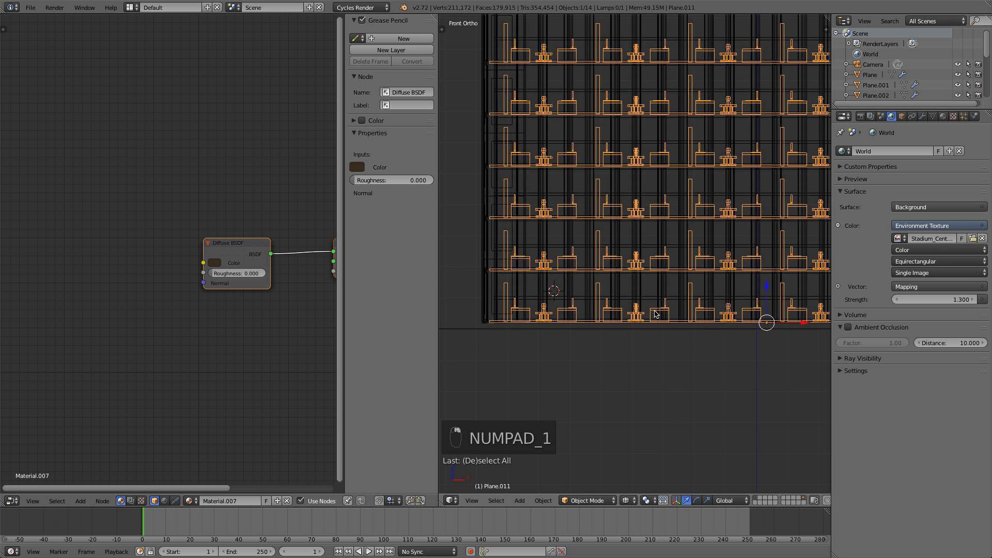
right_click(513, 288)
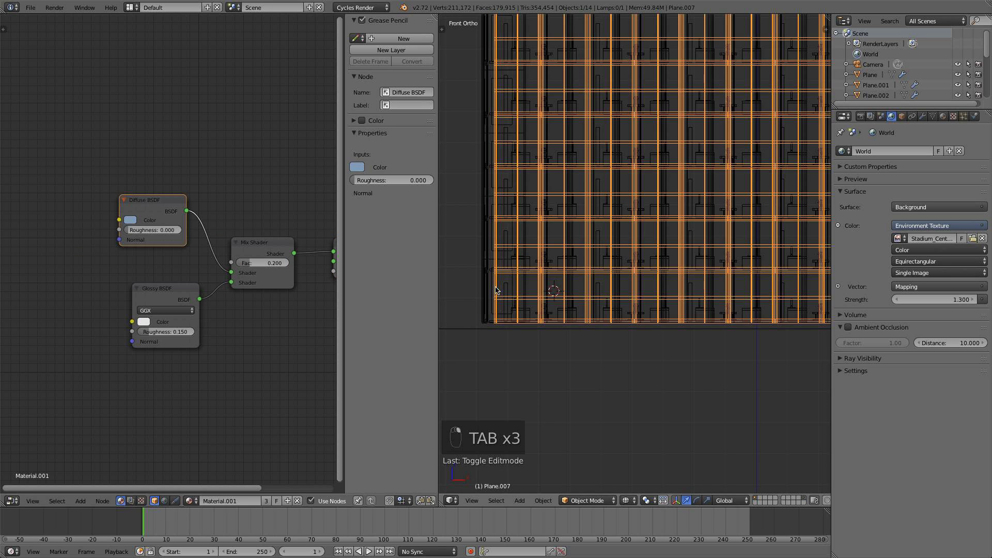
key("Tab")
scroll(665, 175, "up", 4)
middle_click_drag(665, 175, 742, 129, "shift")
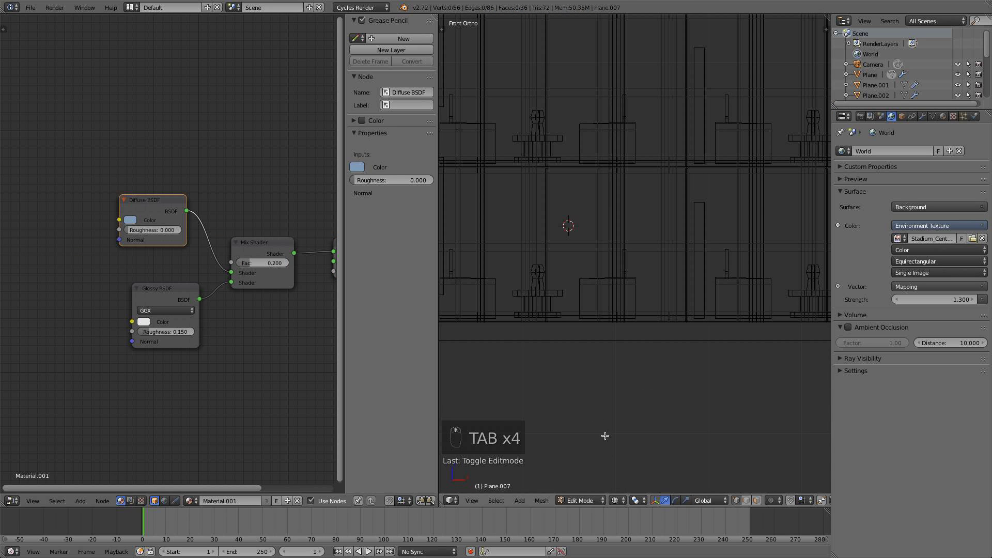
Inspect the facade's base window module from the front in solid and wireframe shading
scroll(598, 343, "down", 3)
key("z")
scroll(711, 291, "down", 3)
middle_click_drag(795, 280, 592, 279, "shift")
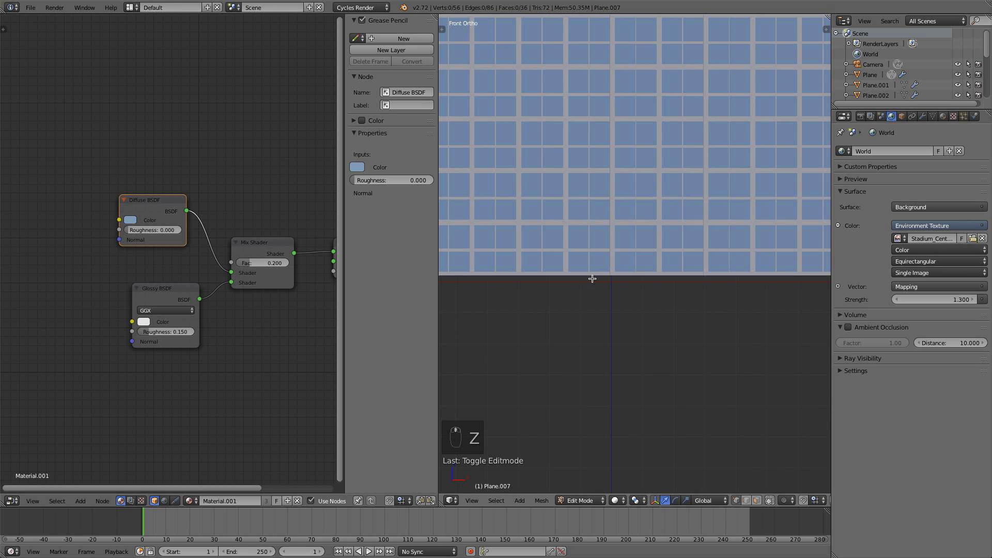
key("z")
middle_click_drag(757, 259, 693, 246)
key("KP_1")
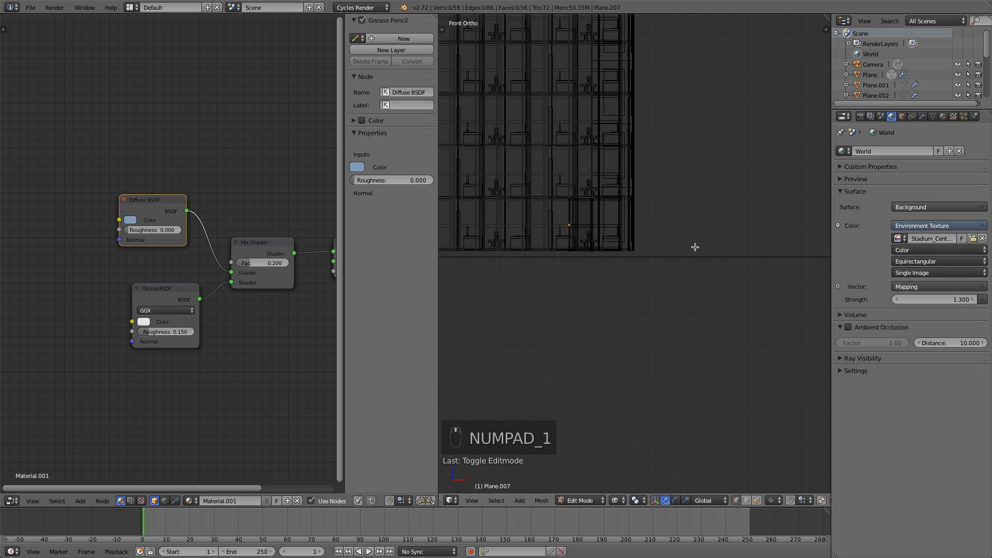
key("z")
scroll(589, 246, "up", 3)
key("z")
scroll(560, 244, "up", 3)
middle_click_drag(560, 243, 741, 294, "shift")
scroll(733, 282, "down", 9)
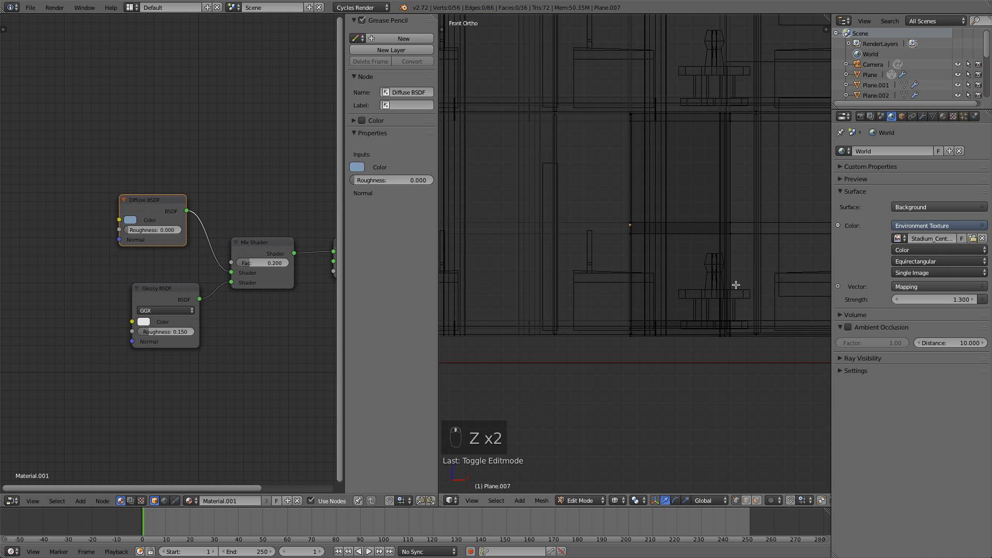
key("KP_1")
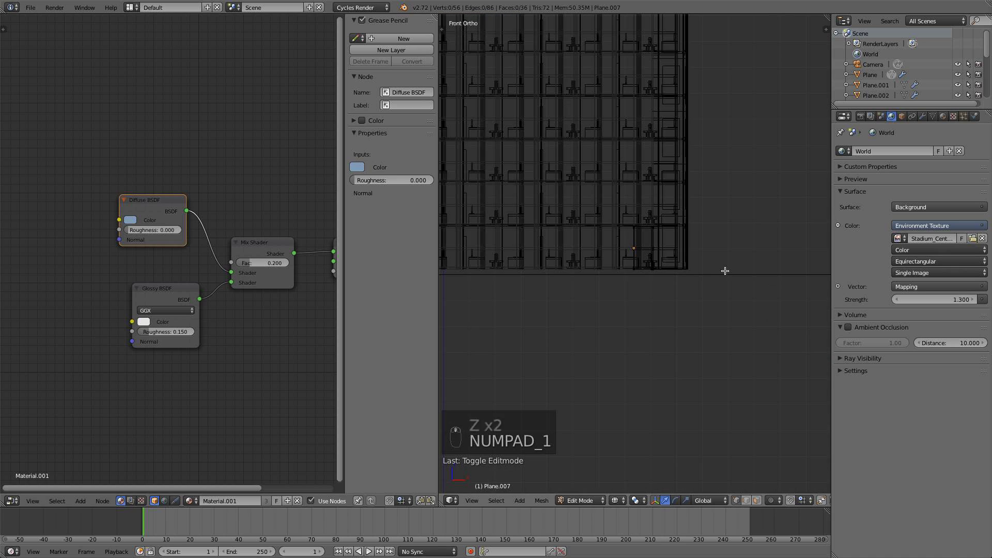
Select all linked geometry of the horizontal bar crossing the base window module and hide it
middle_click_drag(725, 270, 481, 290)
scroll(545, 307, "up", 5)
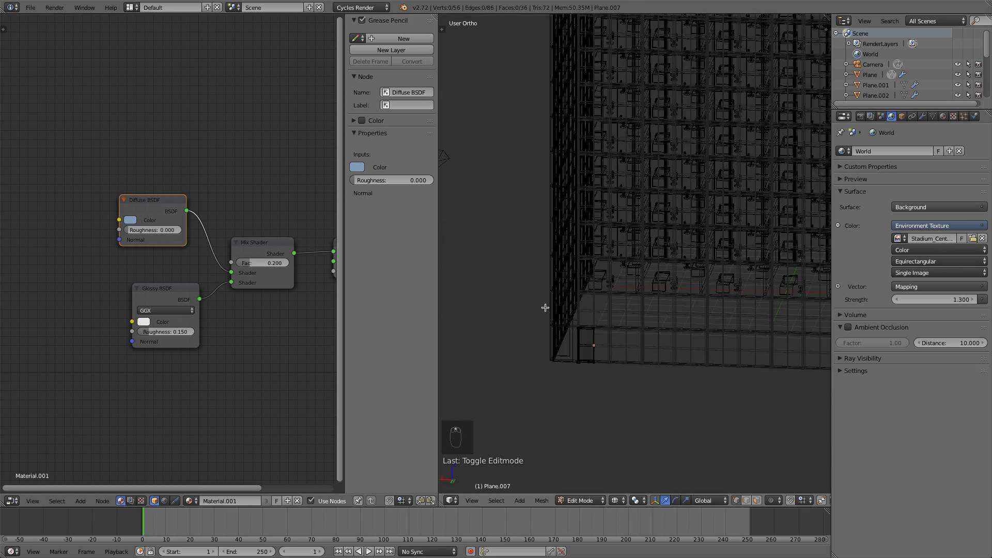
scroll(545, 307, "up", 8)
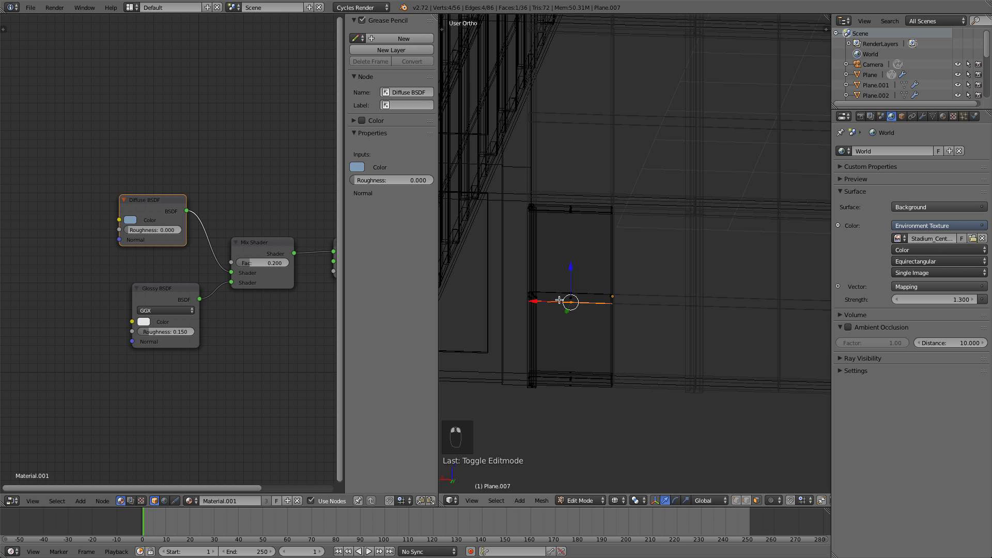
right_click(566, 298, "shift")
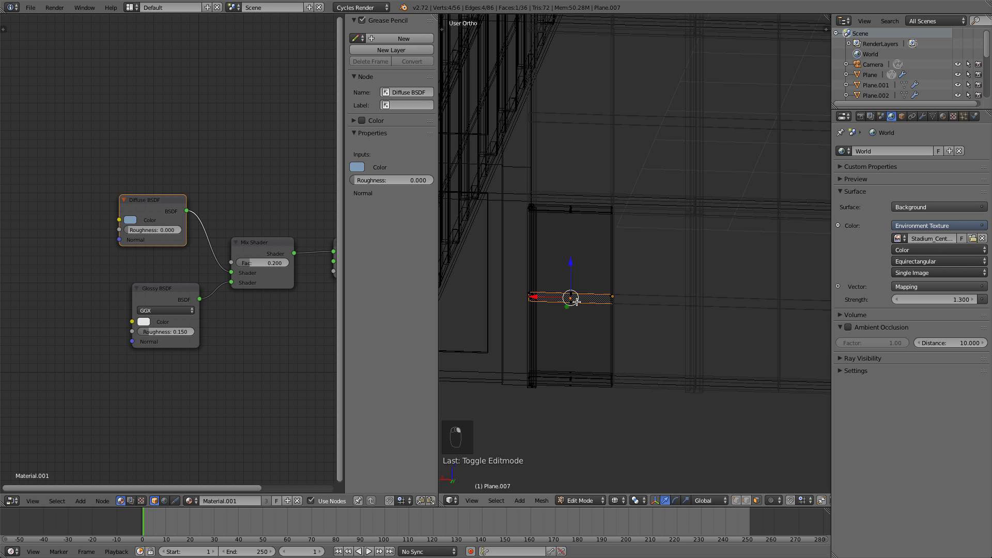
key("l")
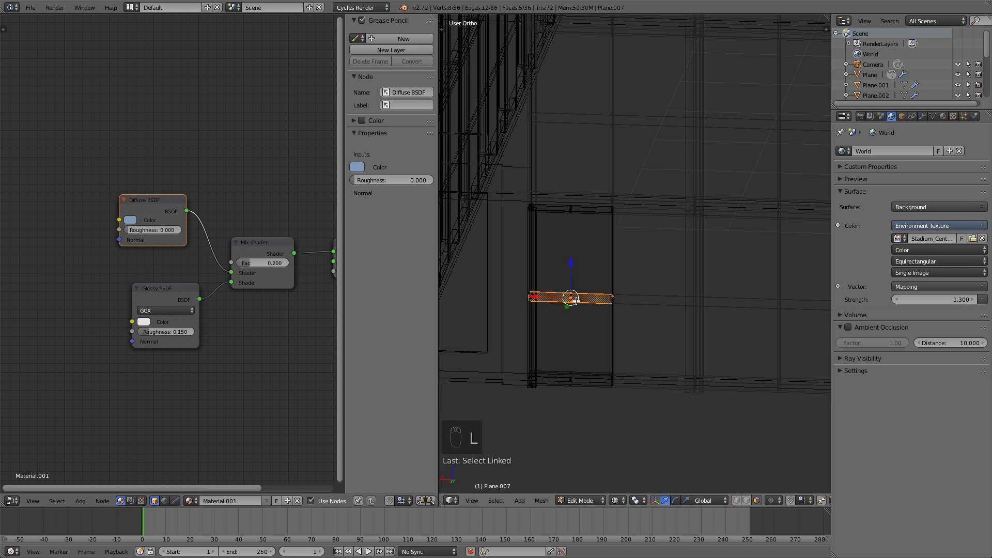
key("h")
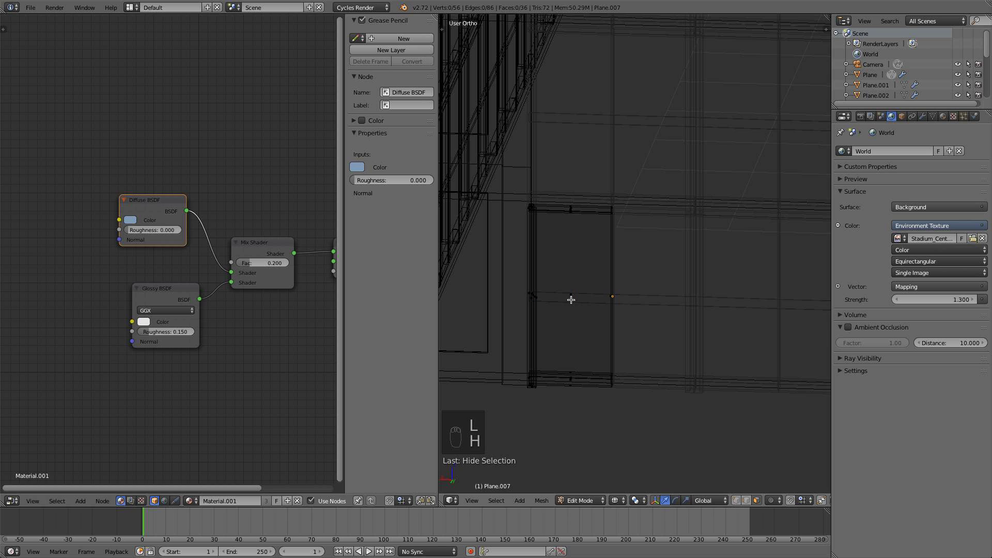
Select the linked glass pane of the base window module and subdivide it once
right_click(570, 300)
key("l")
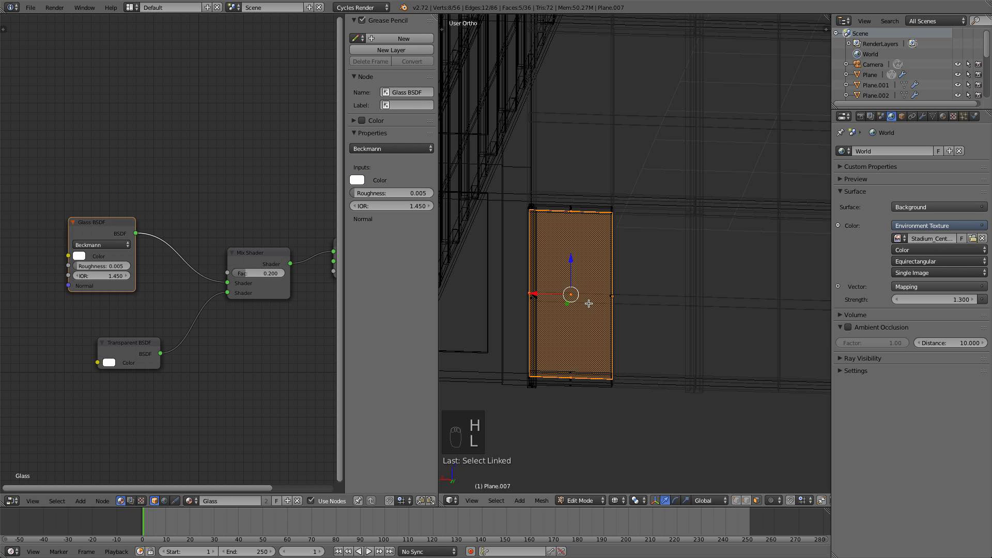
scroll(588, 303, "up", 1)
middle_click_drag(581, 308, 596, 288, "shift")
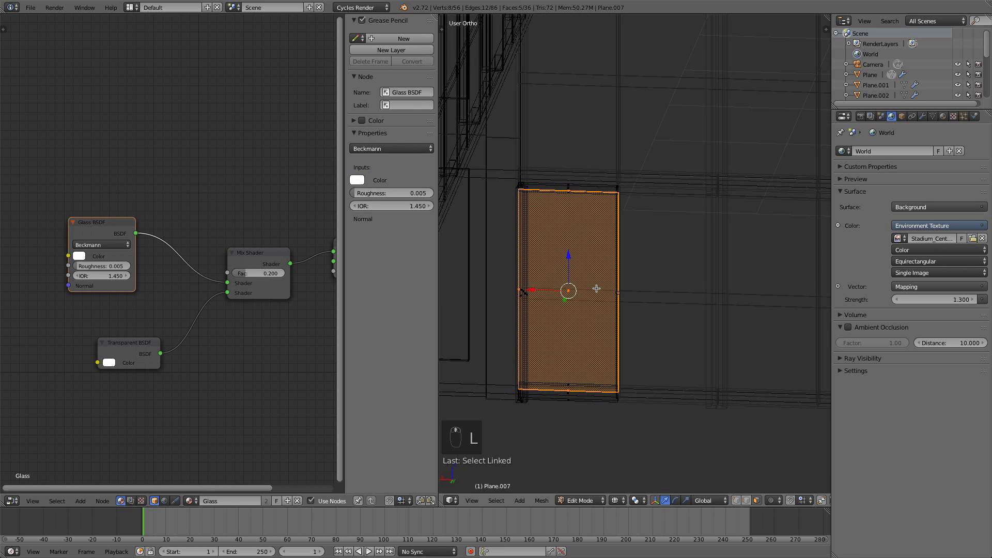
key("w")
left_click(594, 292)
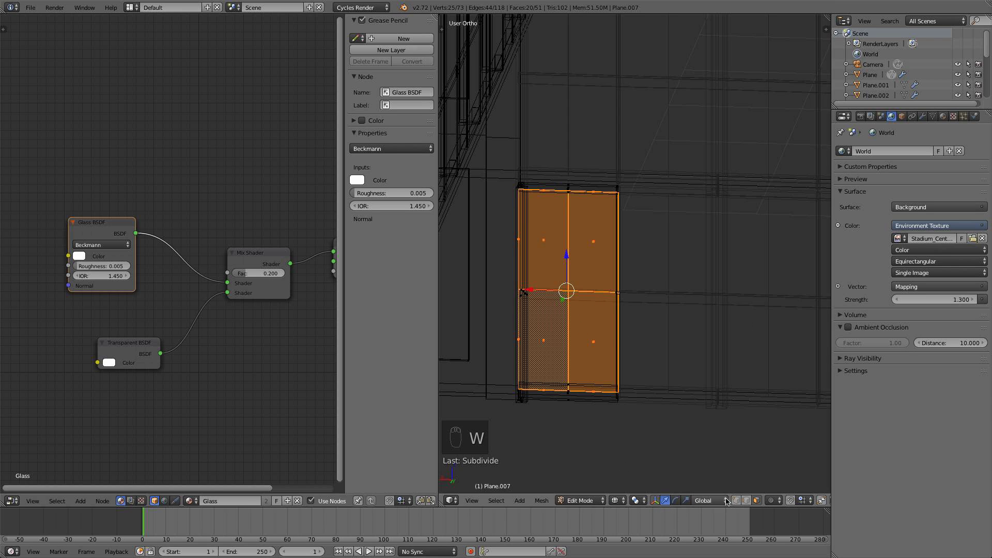
In vertex selection, move one centre vertex of the subdivided glass up and right, the opposite one down and slightly left, and deselect everything
left_click(681, 449)
right_click(566, 299)
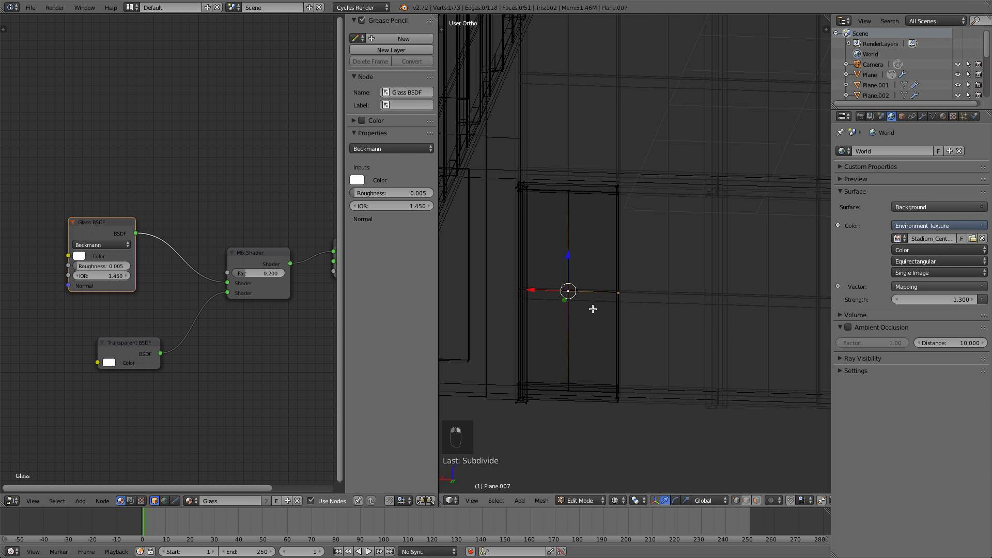
key("KP_3")
key("KP_1")
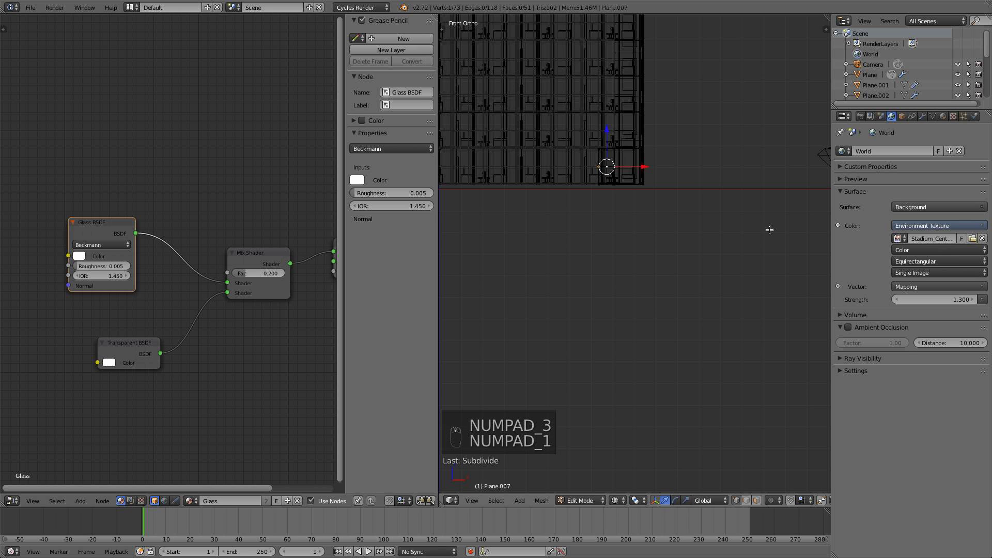
key("KP_3")
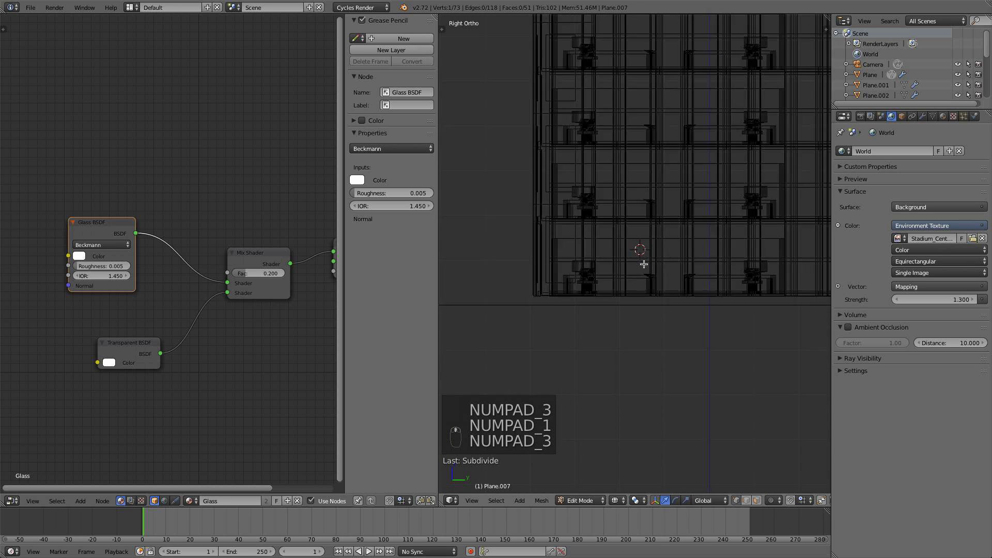
key("KP_1")
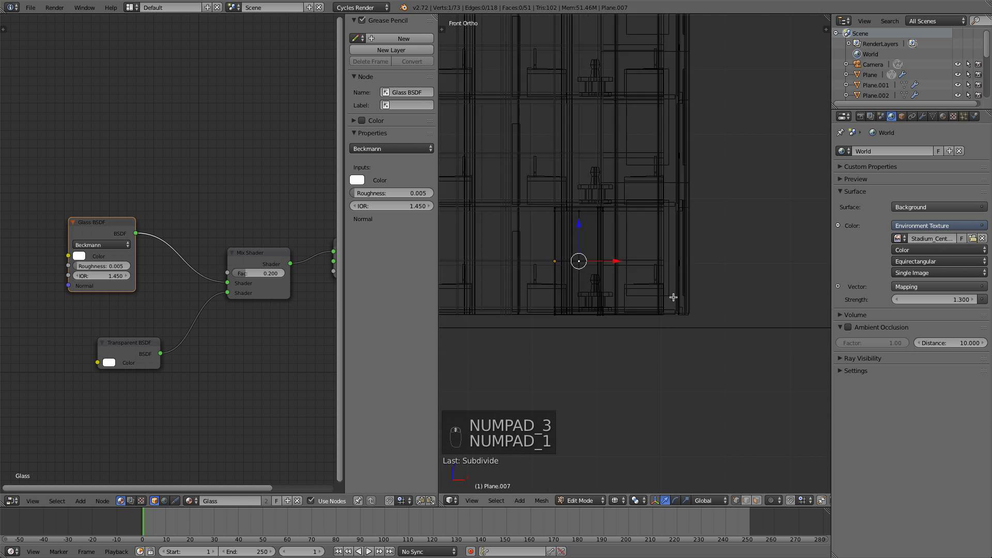
key("g")
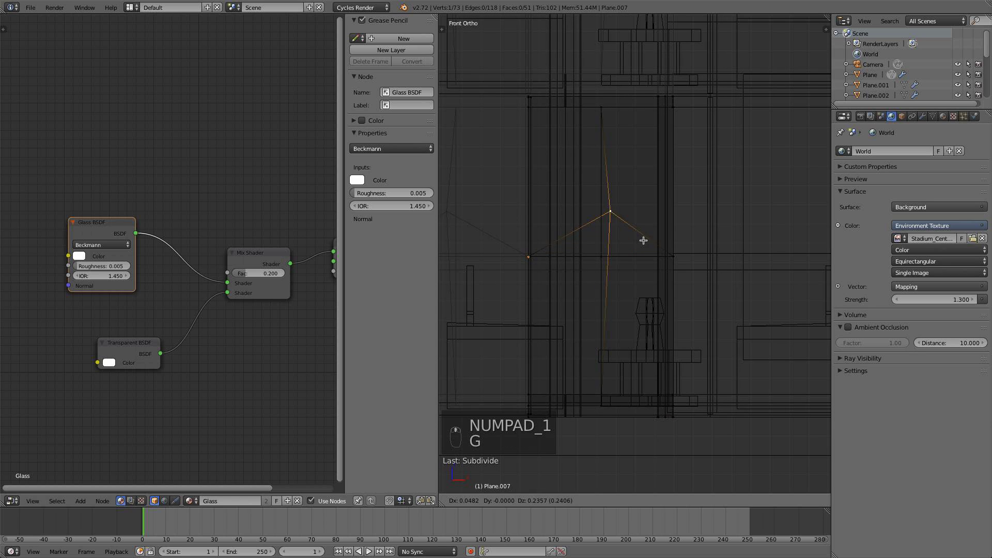
left_click(656, 239)
scroll(656, 239, "down", 3)
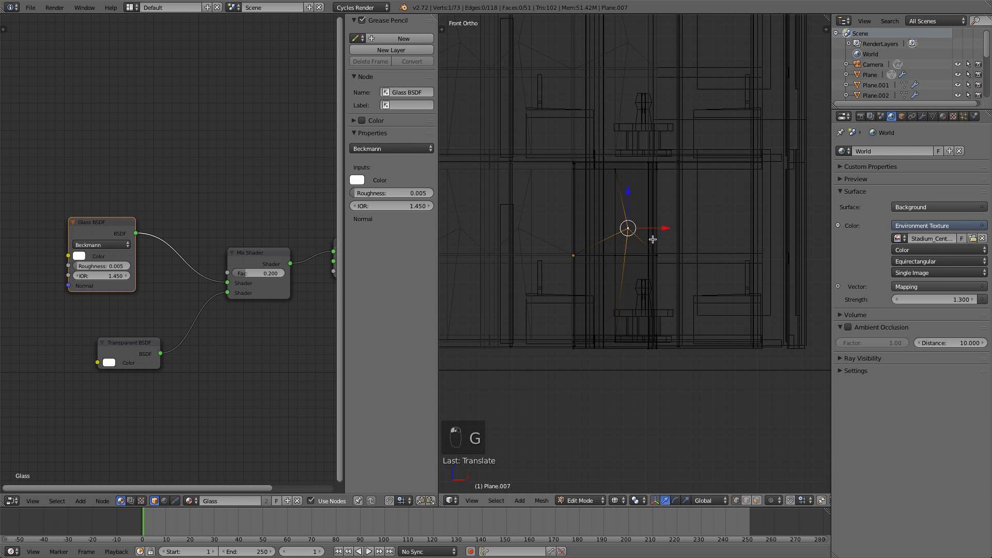
key("g")
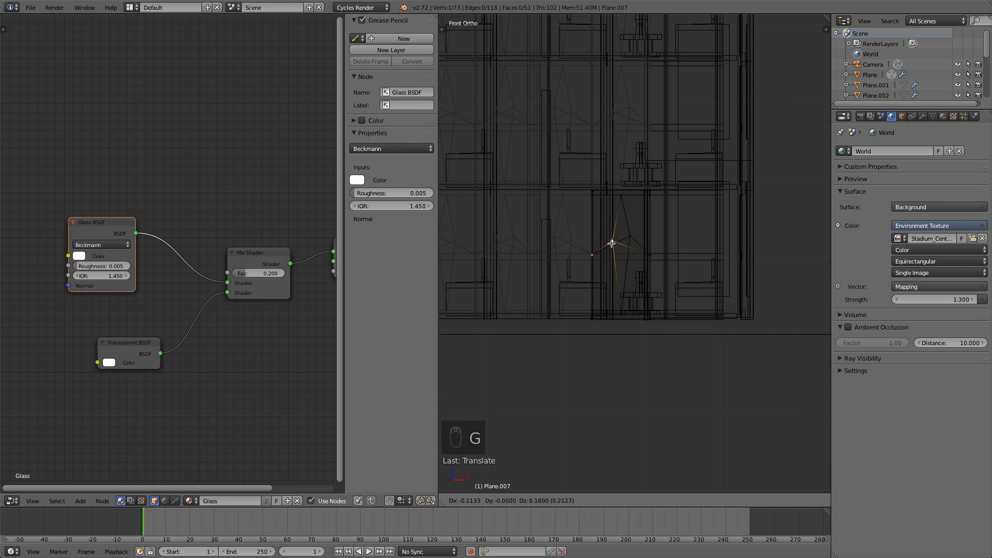
left_click(620, 282)
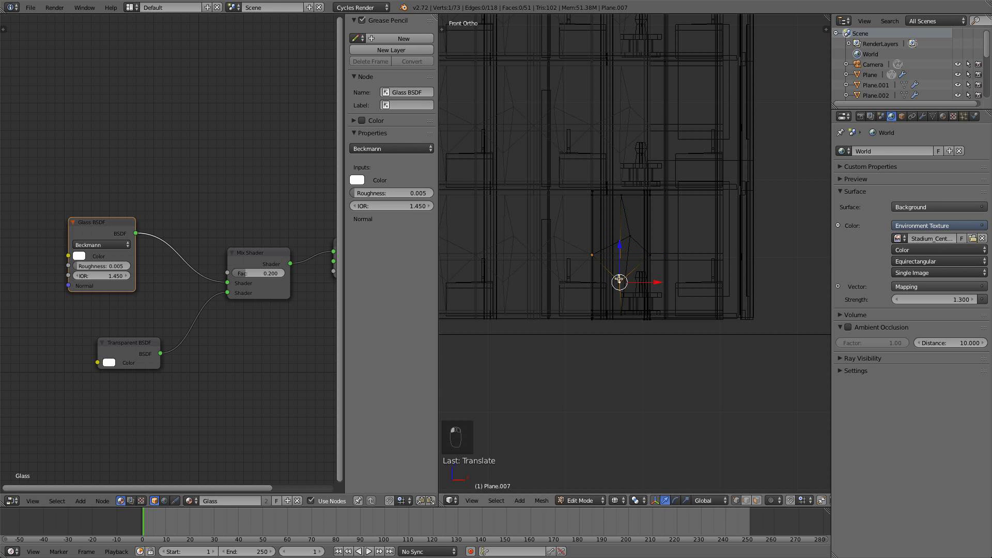
scroll(620, 282, "up", 2)
scroll(614, 291, "down", 2)
key("a")
scroll(617, 240, "up", 6)
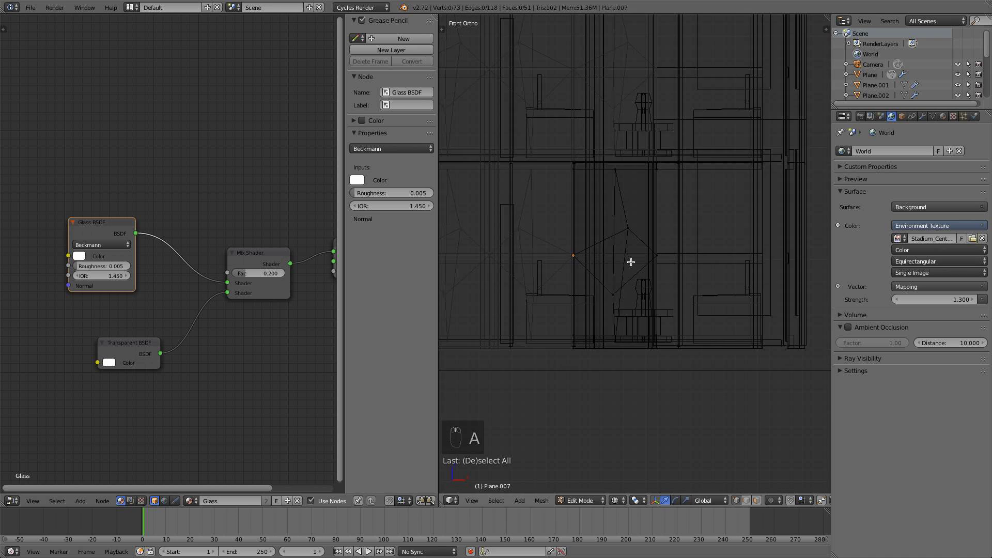
scroll(589, 240, "down", 5)
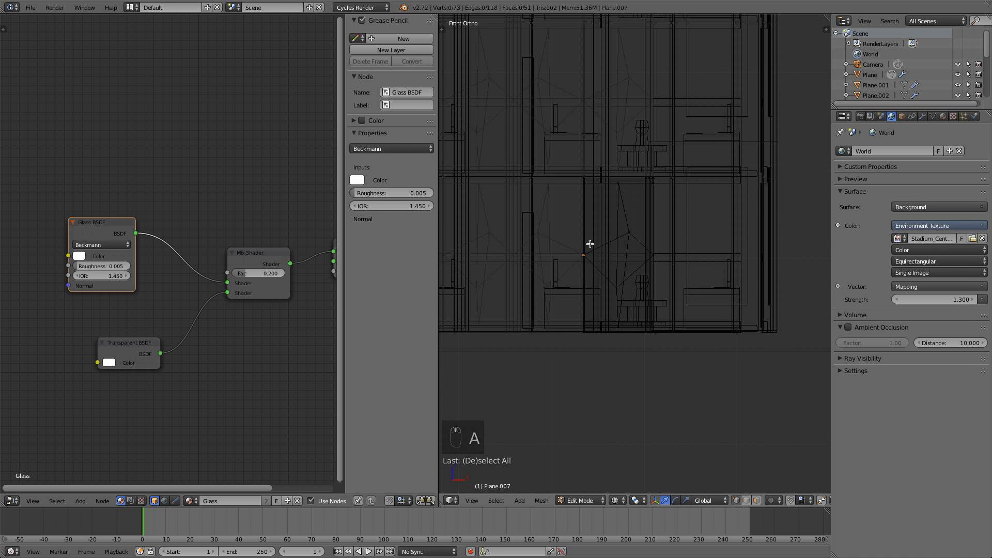
scroll(618, 242, "up", 4)
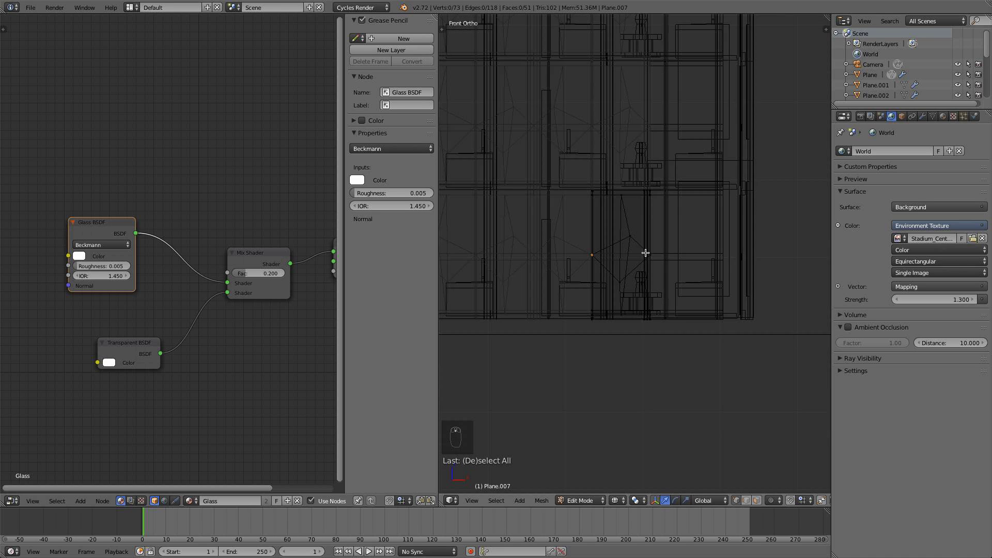
key("ctrl+r")
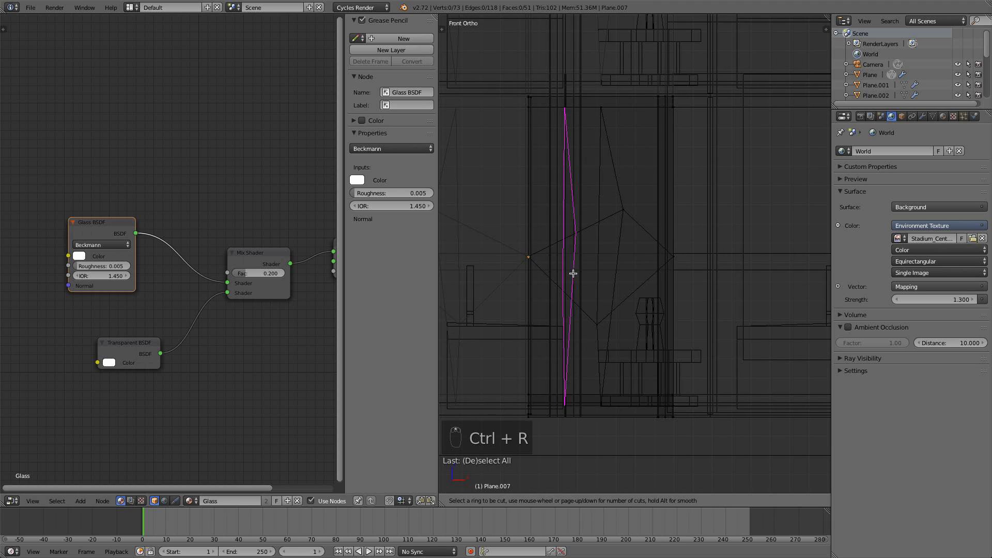
right_click(606, 265)
scroll(607, 266, "down", 6)
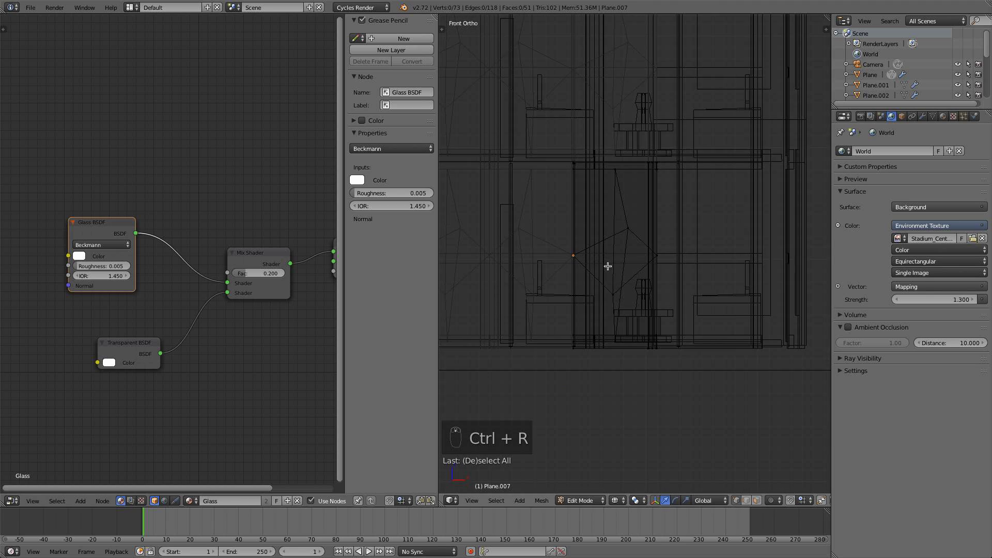
Select the linked geometry of the distorted glass pane and hide it
middle_click_drag(609, 267, 722, 256)
scroll(721, 256, "up", 8)
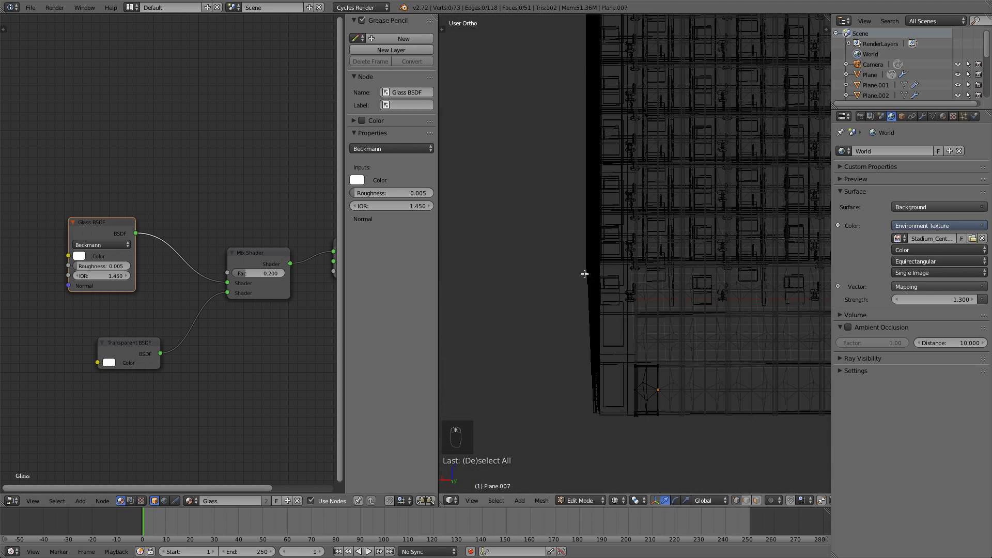
scroll(633, 359, "up", 1)
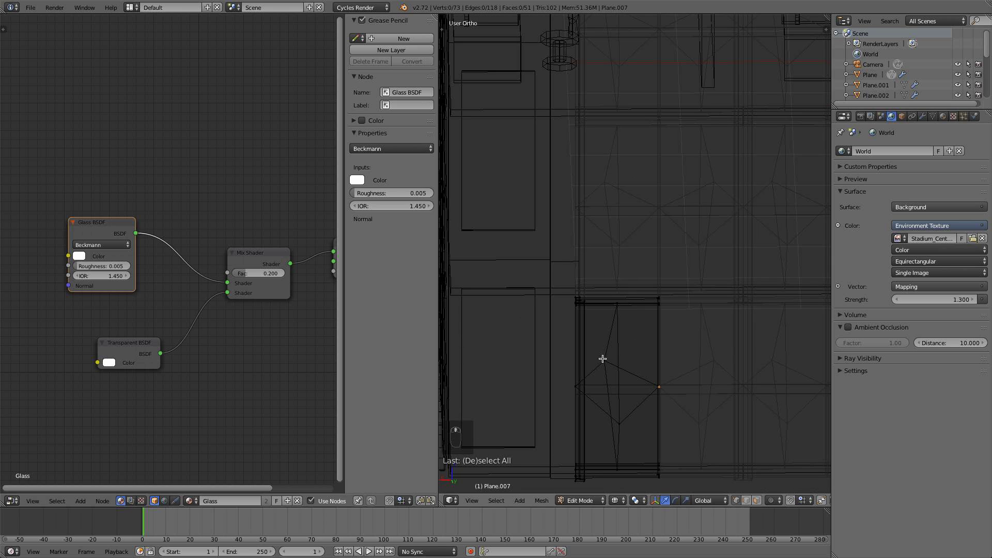
key("l")
key("h")
scroll(645, 347, "up", 2)
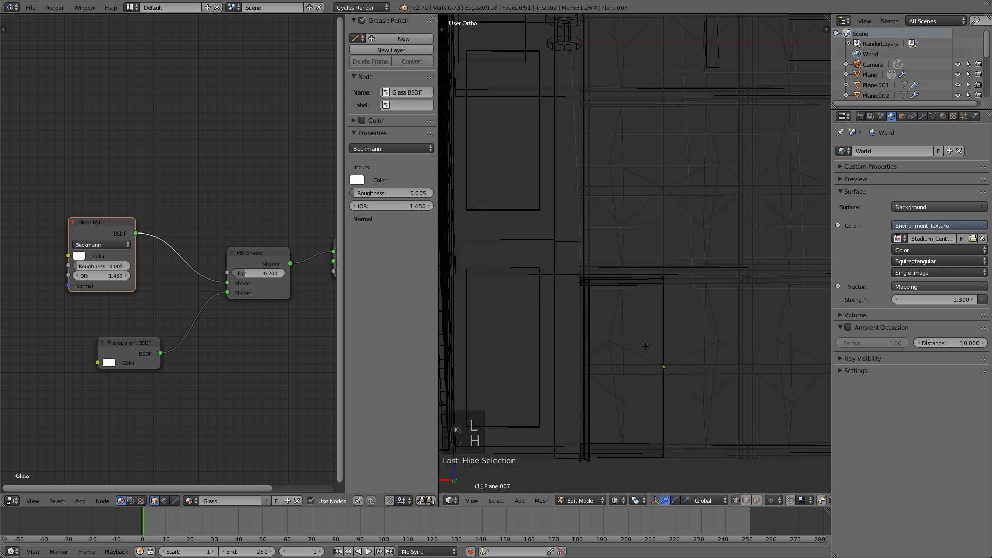
Add one loop cut around the window module's vertical frame bar at mid-height
key("ctrl+r")
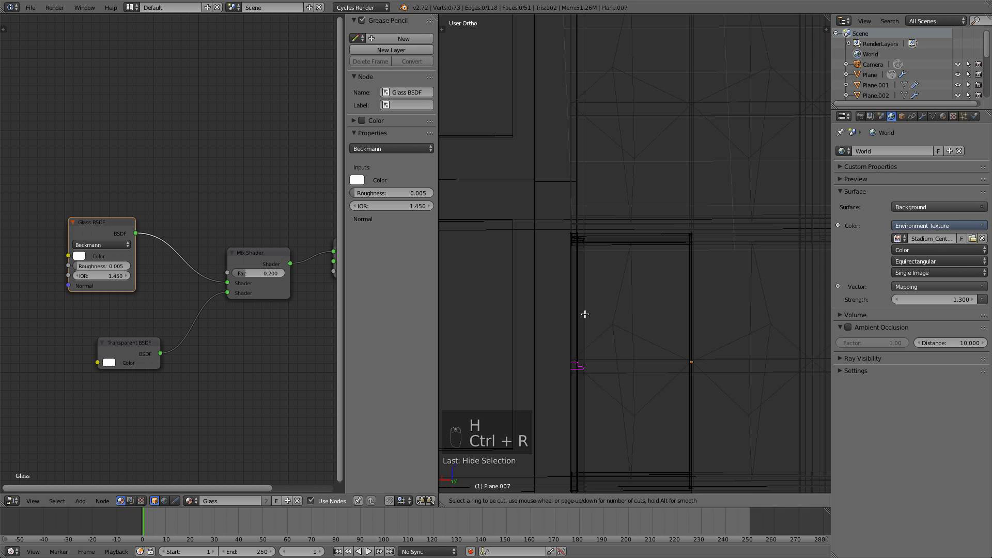
left_click(582, 315)
scroll(599, 279, "up", 1)
scroll(600, 284, "up", 2)
Shift the four mid-height loop vertices of the window module's vertical frame bar unevenly up and down, and deselect everything
right_click(551, 322)
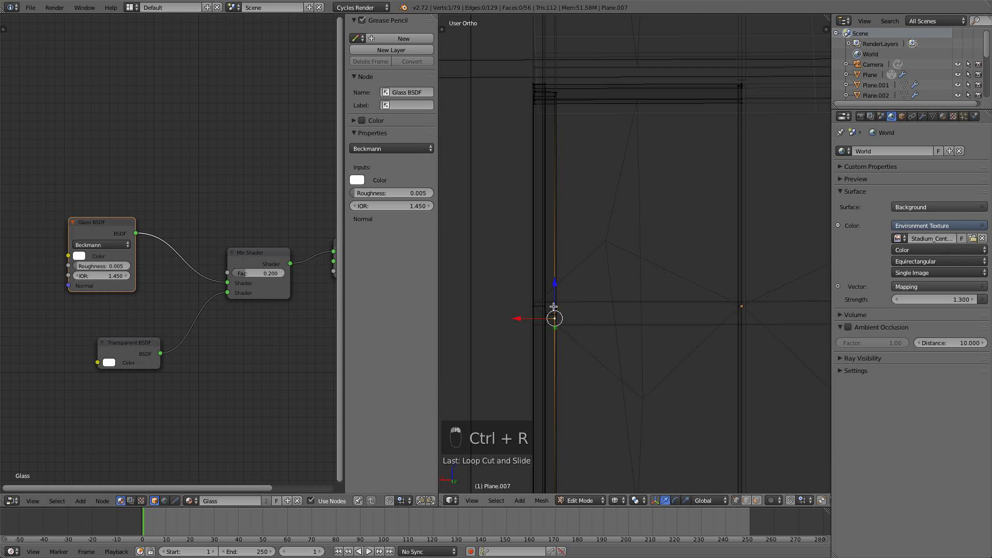
left_click_drag(554, 282, 555, 349)
right_click(541, 303)
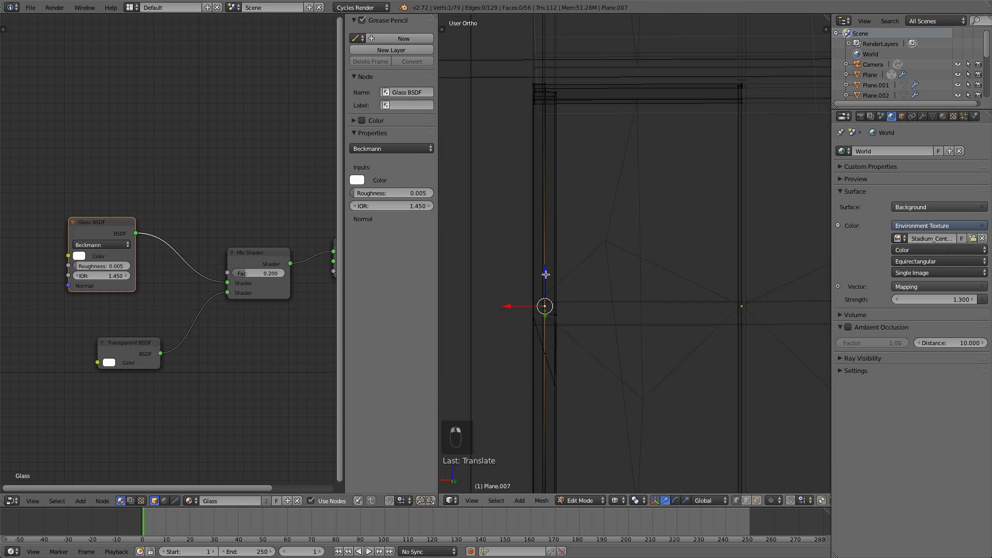
left_click_drag(545, 274, 546, 225)
left_click_drag(544, 175, 544, 175)
right_click(534, 327)
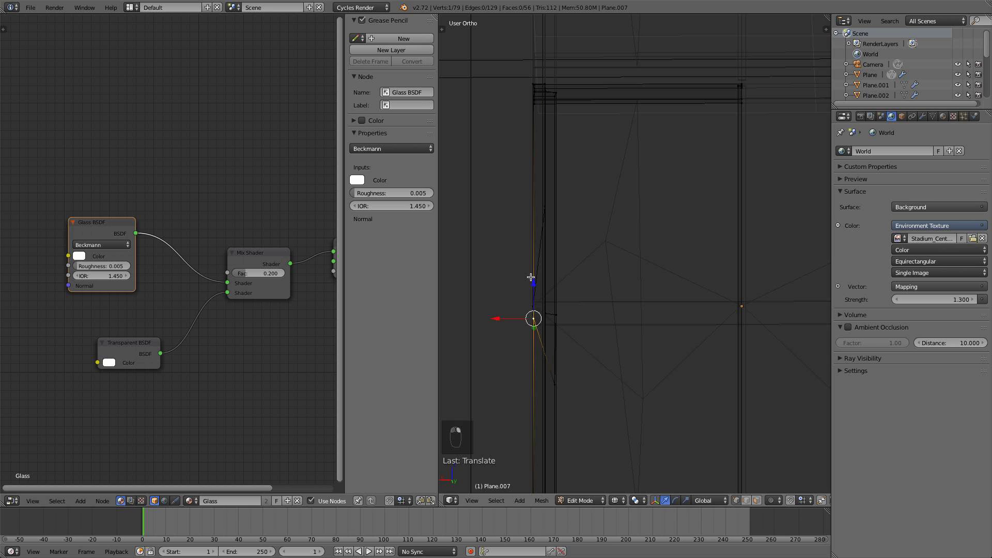
left_click_drag(532, 277, 532, 360)
left_click_drag(533, 433, 532, 434)
right_click(555, 312)
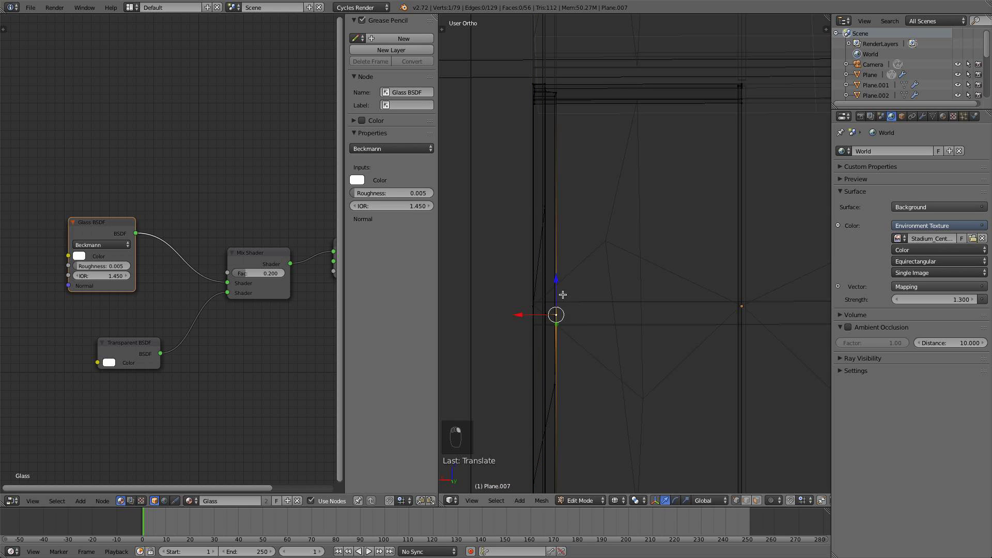
left_click_drag(557, 291, 573, 220)
middle_click_drag(725, 336, 620, 214, "shift")
scroll(646, 284, "down", 2)
key("a")
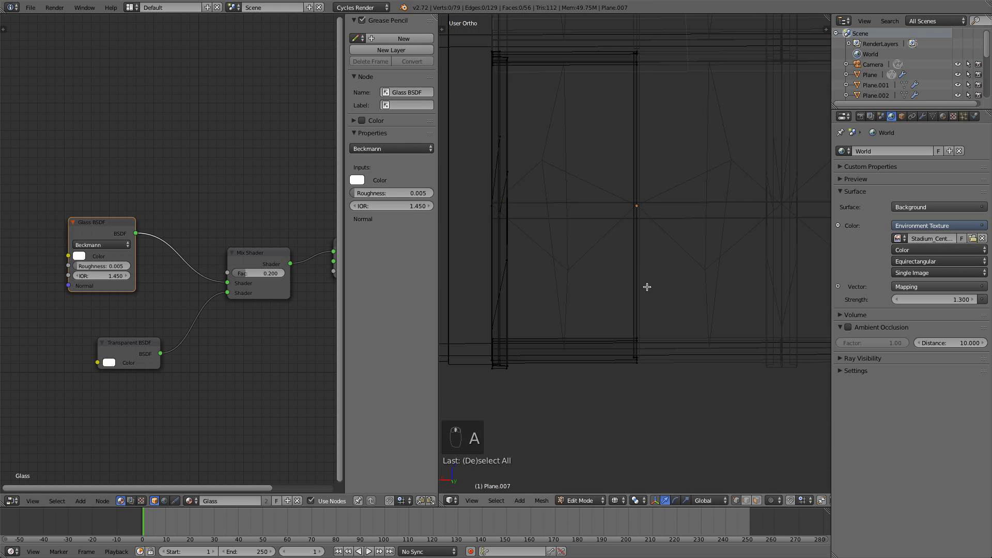
Add one loop cut across the window module's bottom frame bar and shift its vertices unevenly sideways
key("ctrl+r")
left_click(573, 359)
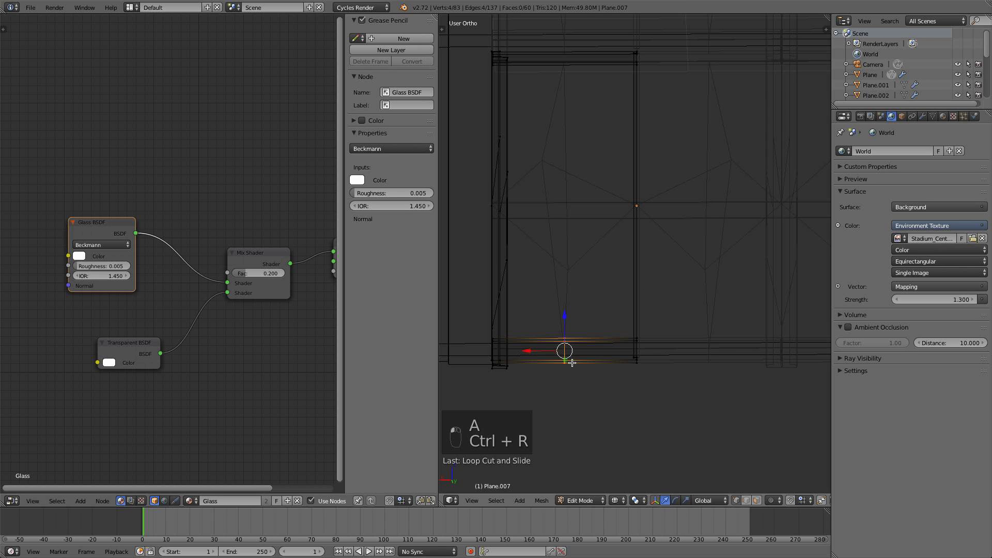
left_click(510, 363)
right_click(566, 339)
mouse_move(529, 340)
left_mouse_down()
mouse_move(558, 339)
mouse_move(521, 342)
mouse_move(533, 364)
mouse_move(576, 362)
mouse_move(536, 338)
left_mouse_up()
right_click(565, 345)
right_click(563, 365)
right_click(587, 341)
Add one loop cut across the window module's top frame bar, shift its vertices unevenly sideways, and deselect everything
middle_click_drag(576, 127, 585, 264, "shift")
scroll(584, 264, "up", 1)
key("ctrl+r")
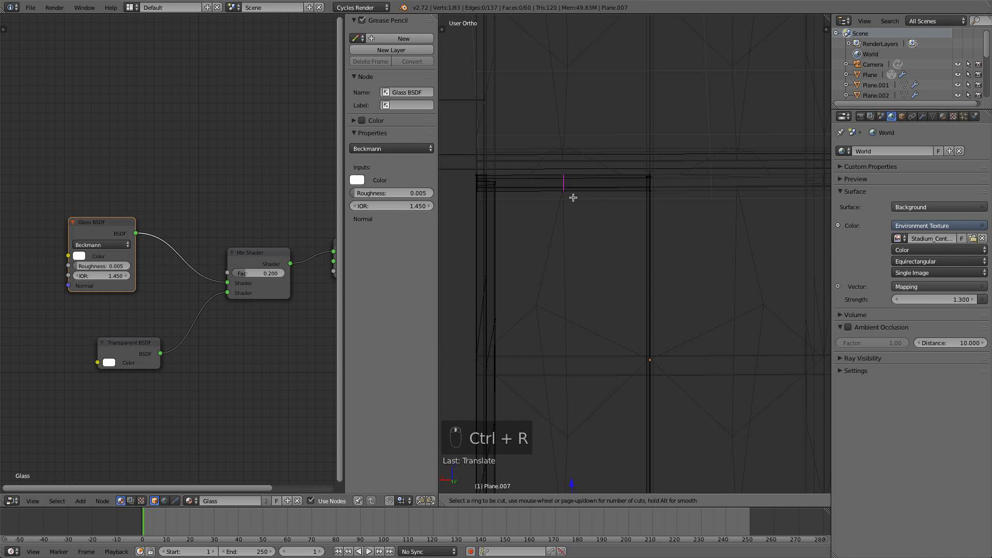
left_click(571, 191)
right_click(563, 187)
left_click_drag(535, 188, 507, 190)
key("b")
left_click_drag(575, 203, 594, 182)
right_click(615, 201)
right_click(615, 174)
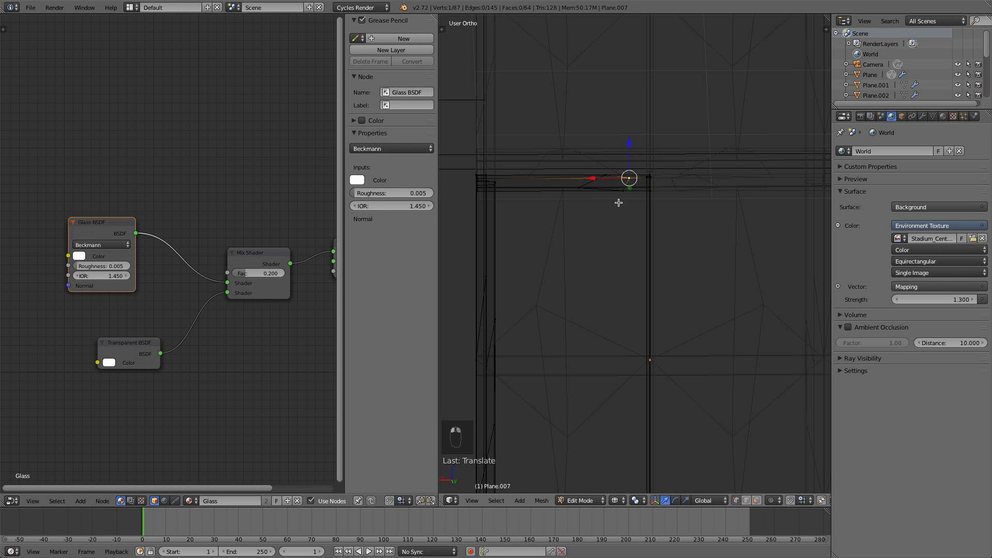
key("a")
Add a centred loop cut around the thin vertical bar at the module's origin, shift its vertices unevenly along Z, and deselect everything
middle_click_drag(692, 311, 660, 230, "shift")
key("ctrl+r")
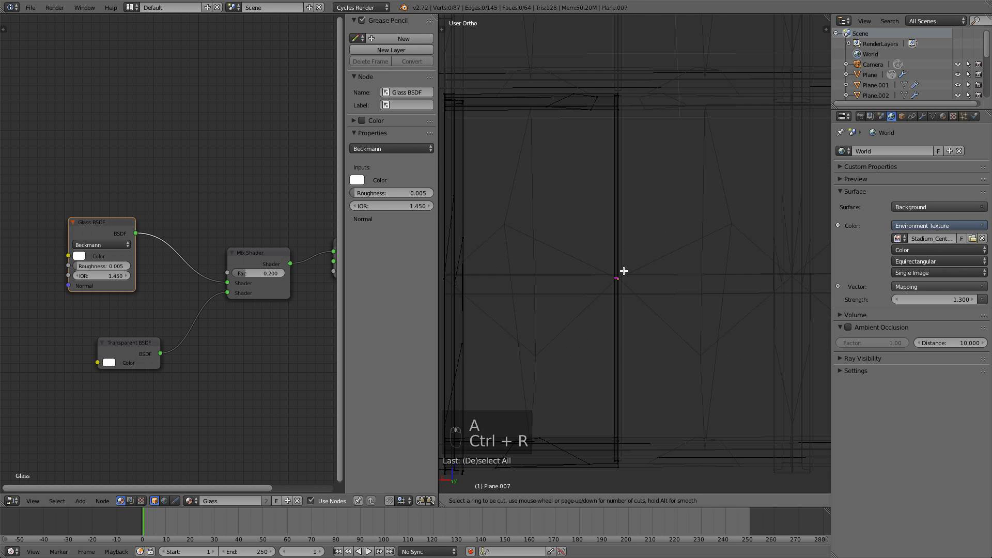
left_click(624, 271)
left_click(622, 276)
right_click(621, 279)
left_click_drag(622, 241, 622, 183)
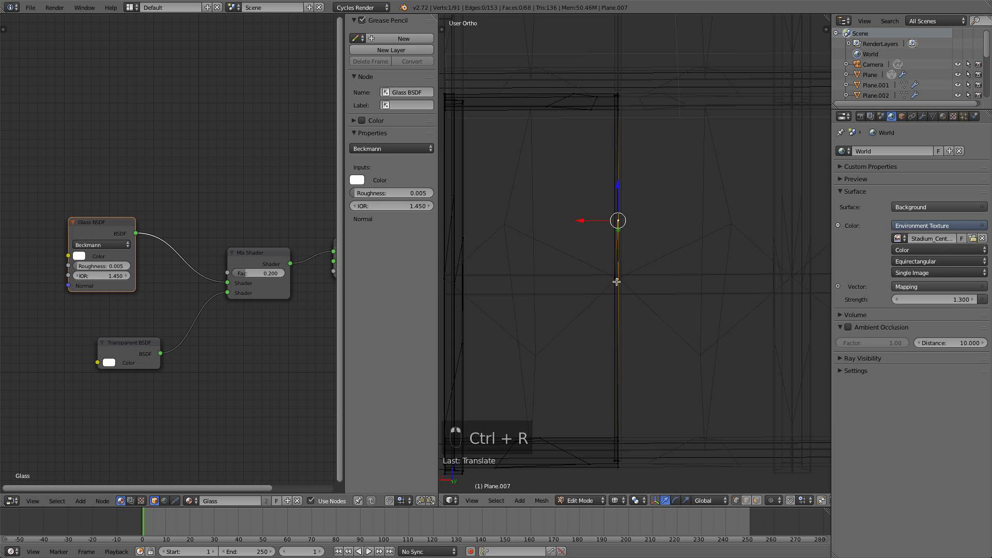
right_click(616, 281)
left_click_drag(615, 248, 609, 327)
right_click(626, 275)
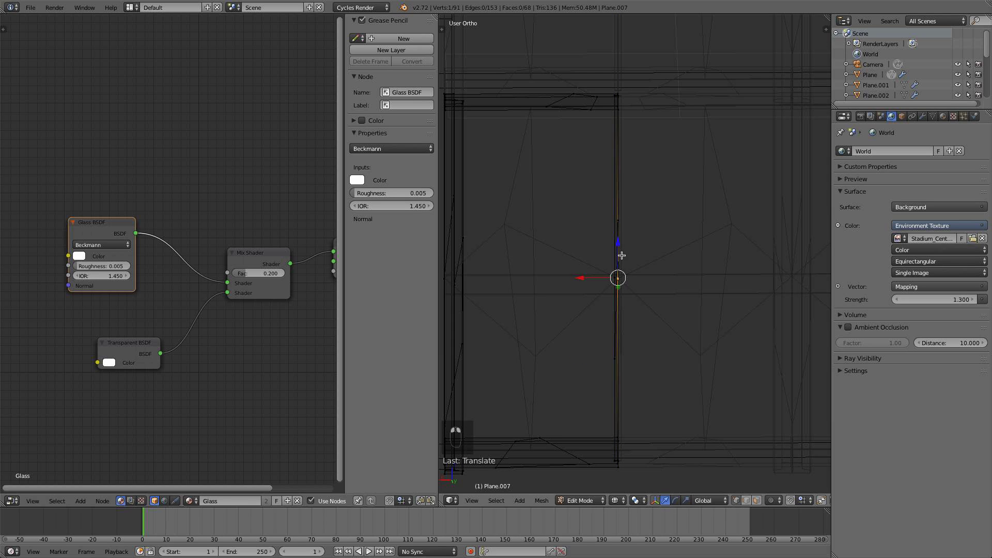
left_click_drag(622, 255, 616, 265)
key("super+h")
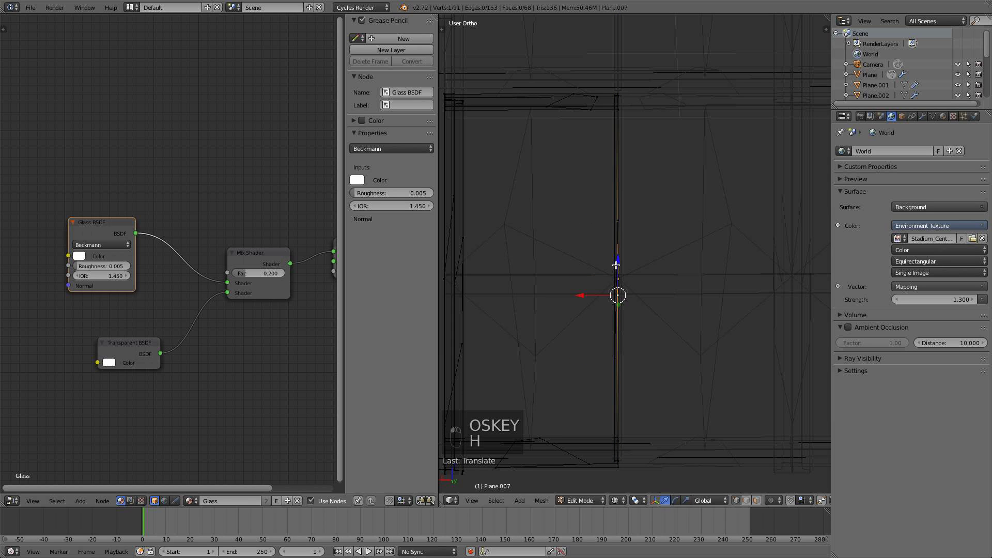
key("a")
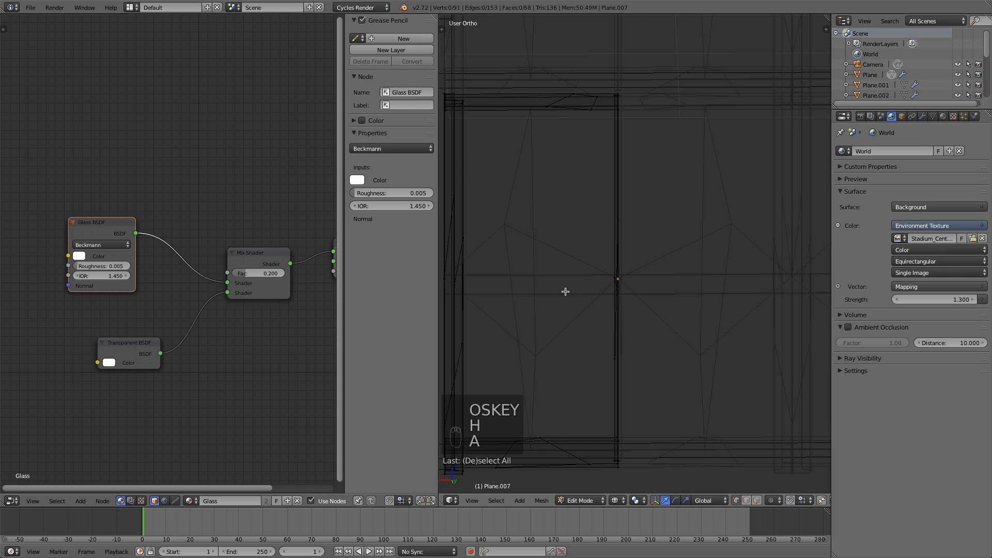
Unhide the glass pane, add a loop cut across the middle horizontal frame bar, and shift its vertices unevenly sideways
key("alt+h")
key("a")
key("ctrl+r")
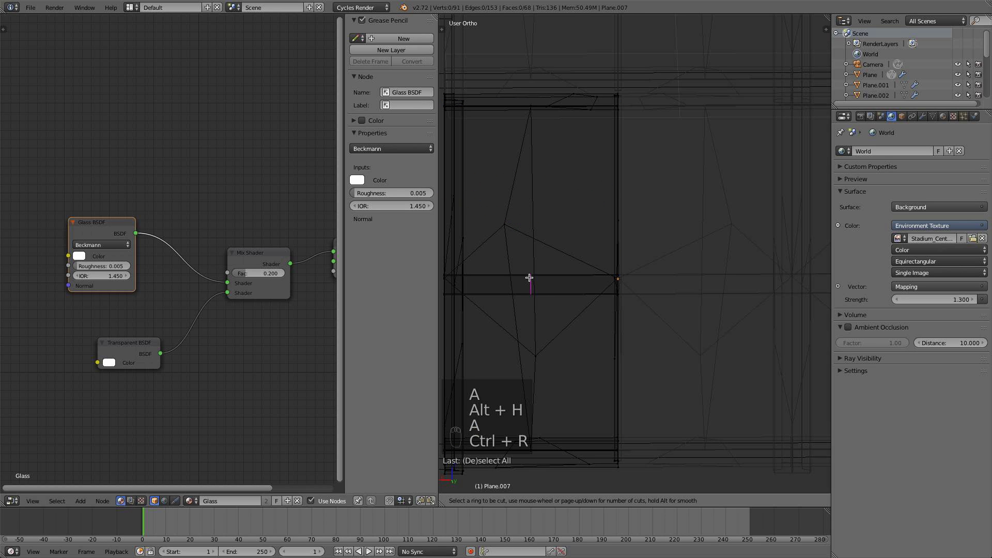
left_click(529, 278)
left_click(529, 295)
mouse_move(501, 294)
left_mouse_down()
mouse_move(482, 293)
mouse_move(534, 274)
mouse_move(505, 292)
mouse_move(567, 298)
left_mouse_up()
right_click(535, 277)
right_click(536, 293)
key("a")
Switch to solid shading, leave Edit Mode, and view the whole tower through the camera
scroll(581, 307, "down", 3)
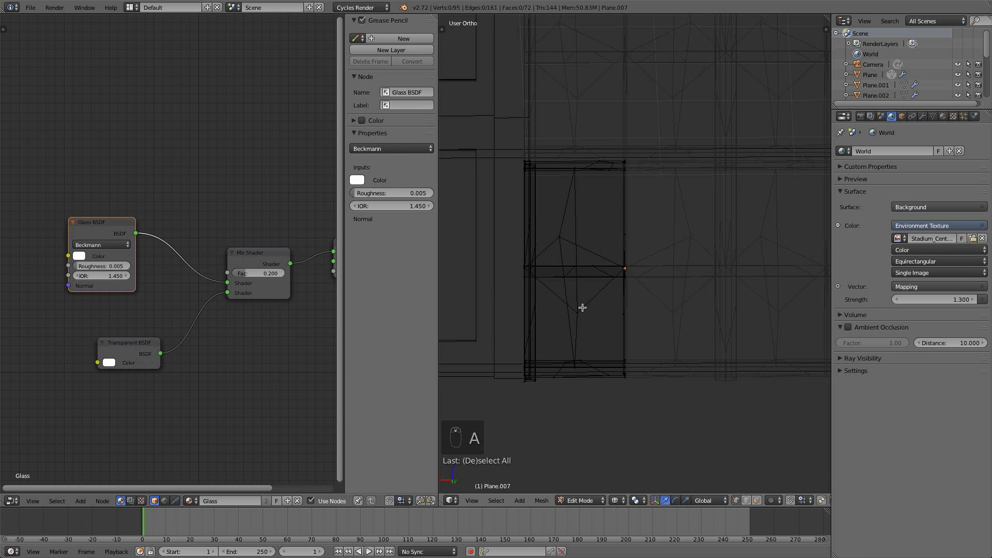
key("z")
scroll(584, 305, "down", 3)
middle_click_drag(584, 305, 588, 295)
key("a")
key("Tab")
scroll(653, 199, "down", 3)
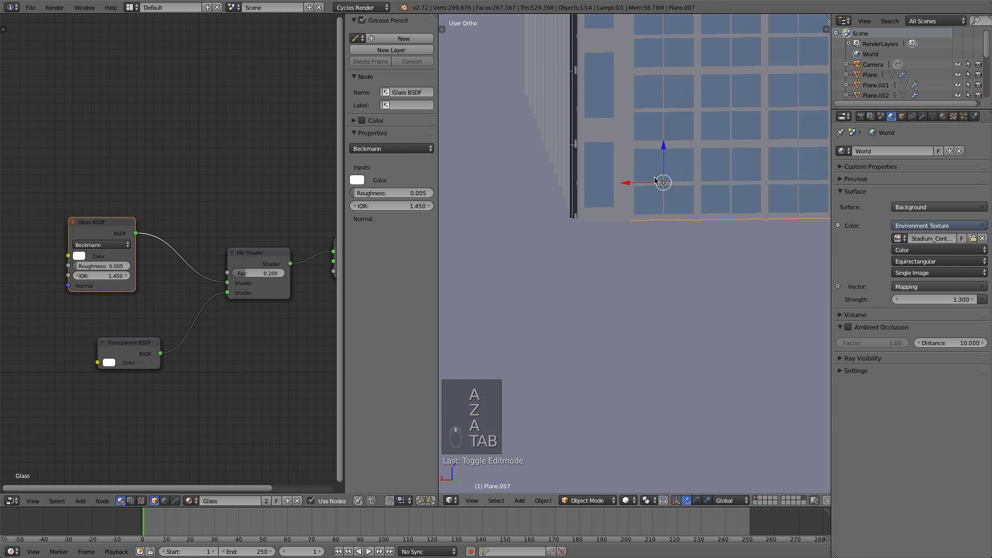
middle_click_drag(664, 179, 619, 266)
scroll(621, 188, "down", 2)
scroll(621, 187, "down", 5)
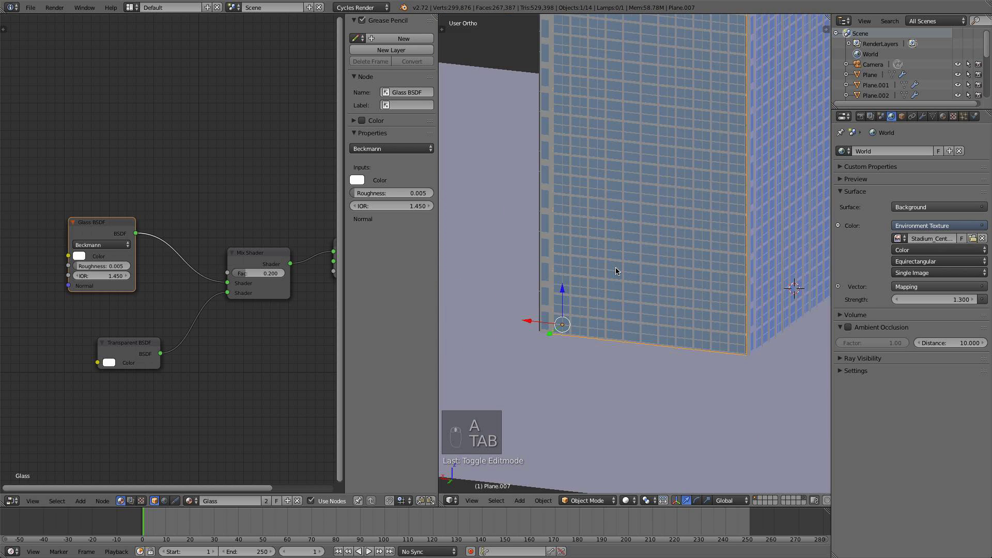
key("KP_0")
scroll(625, 269, "up", 4)
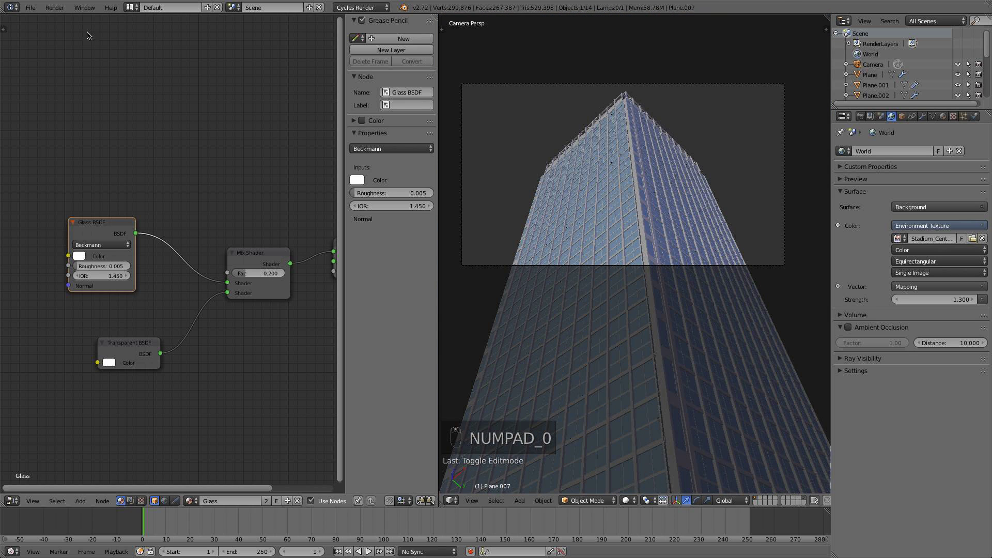
left_click(30, 7)
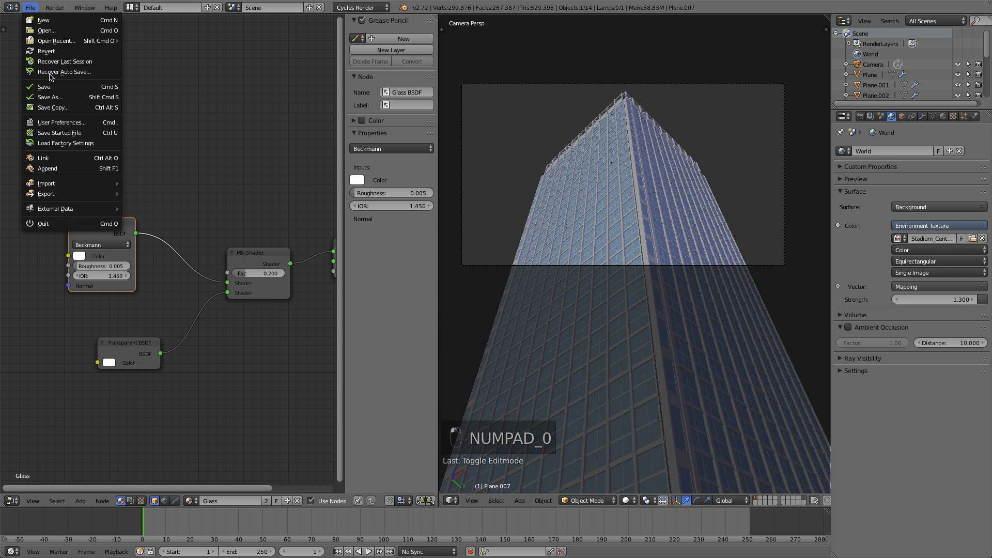
In a wireframe top view, box-select all facade objects of the tower without the camera and lamp
scroll(658, 271, "down", 3)
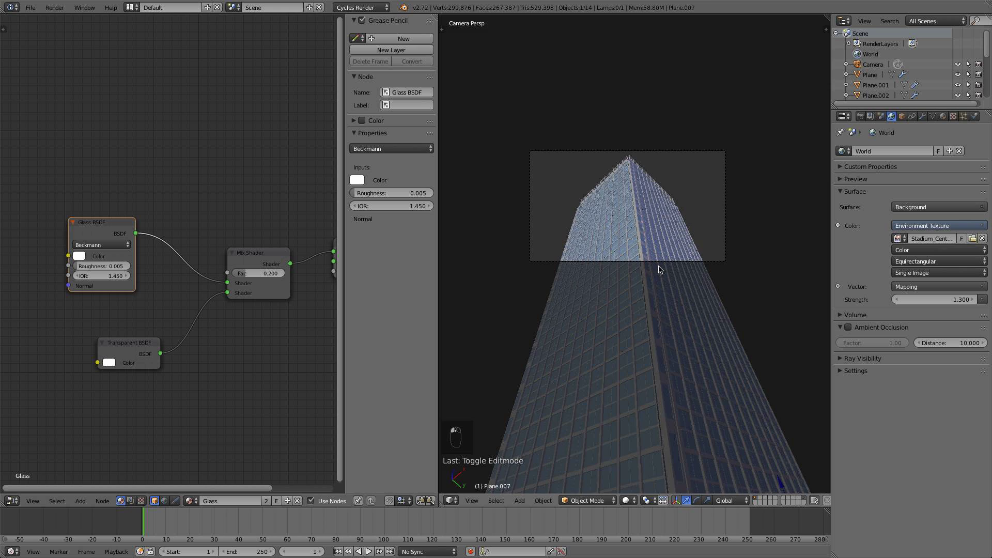
key("KP_7")
key("z")
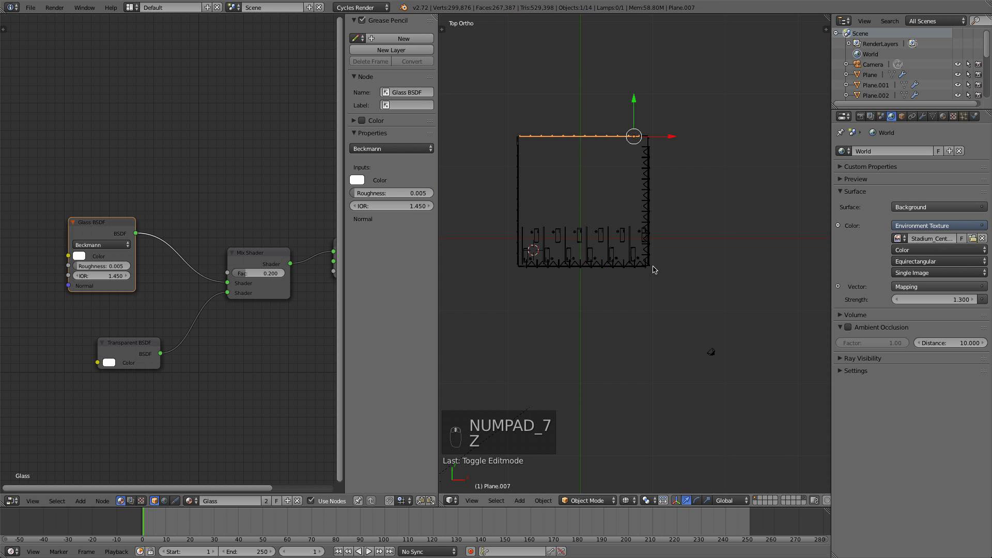
scroll(653, 269, "up", 2)
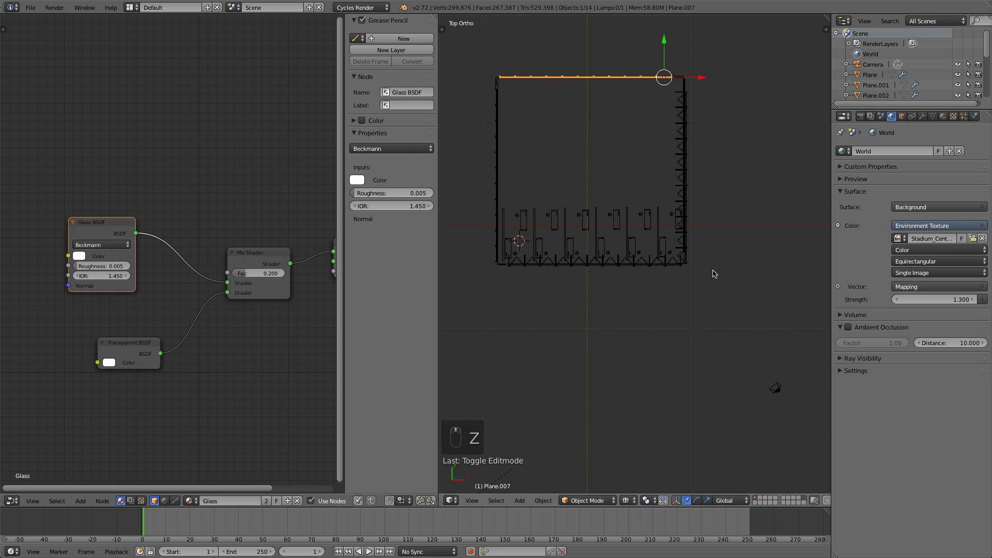
key("b")
left_click_drag(733, 336, 493, 73)
key("b")
middle_click_drag(661, 241, 591, 162)
key("KP_1")
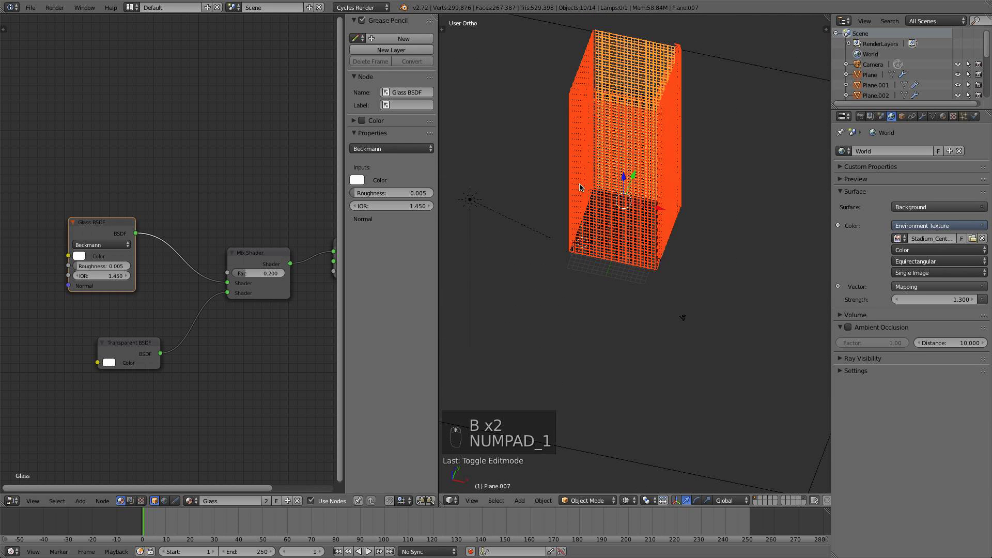
key("KP_7")
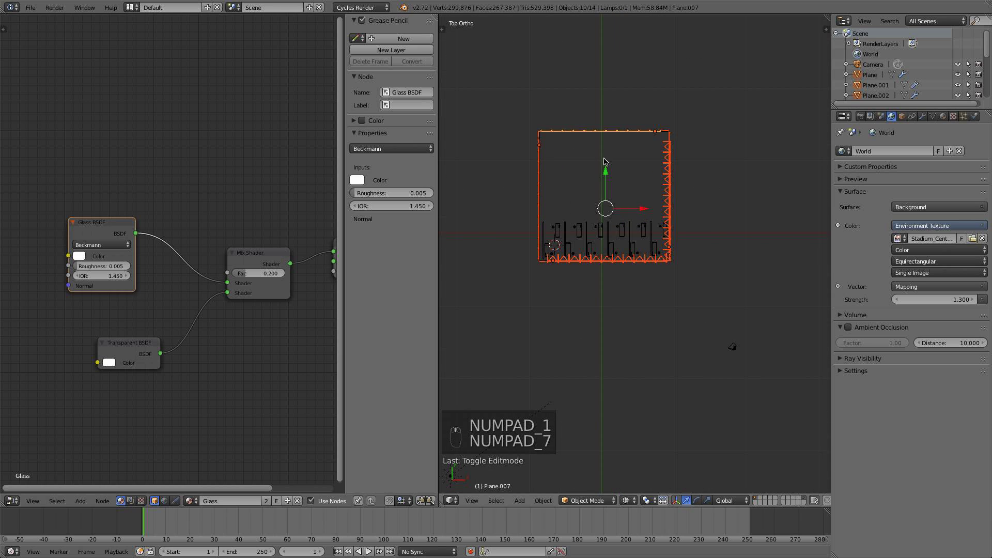
Duplicate the selected facades, place the copy beside the tower on the negative X side, shifted slightly toward positive Y, and check the camera view
key("shift+d")
right_click(626, 175)
middle_click_drag(626, 177, 676, 183, "shift")
left_click_drag(687, 214, 559, 217)
left_click(529, 183)
key("g")
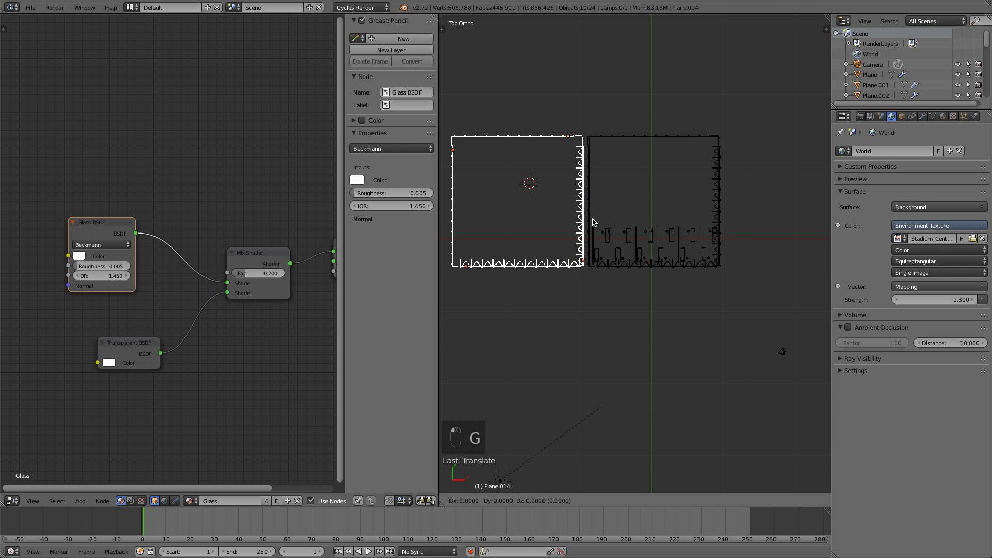
key("z")
key("g")
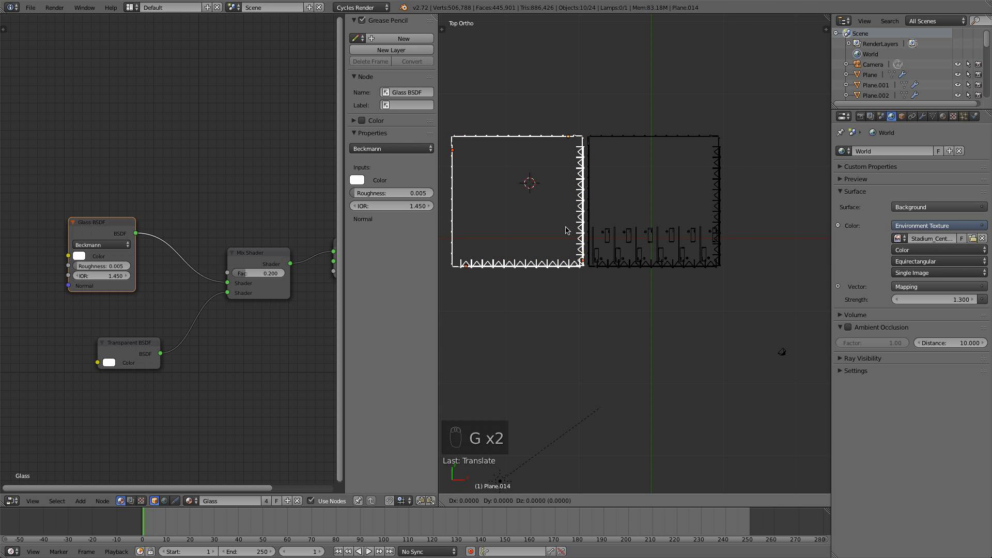
left_click(575, 210)
key("KP_0")
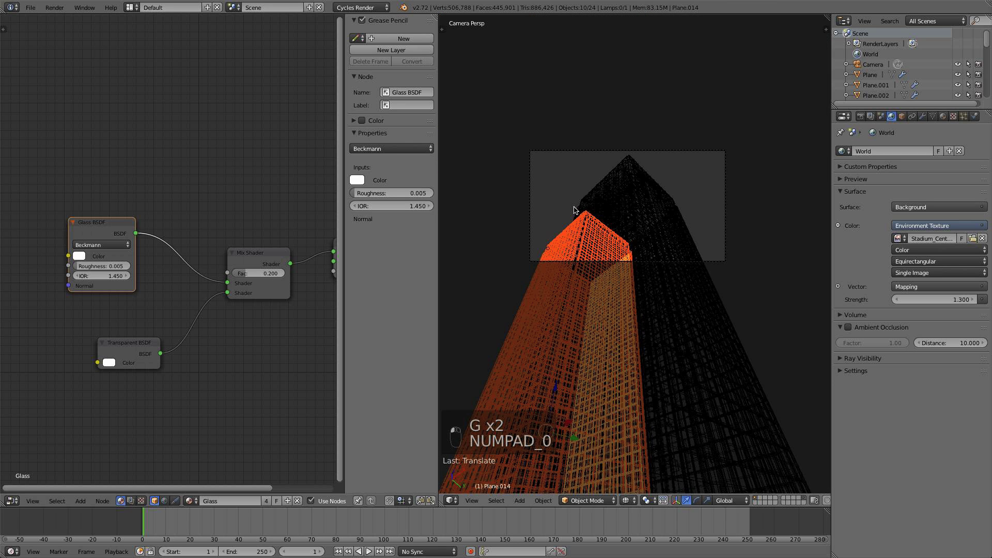
key("KP_7")
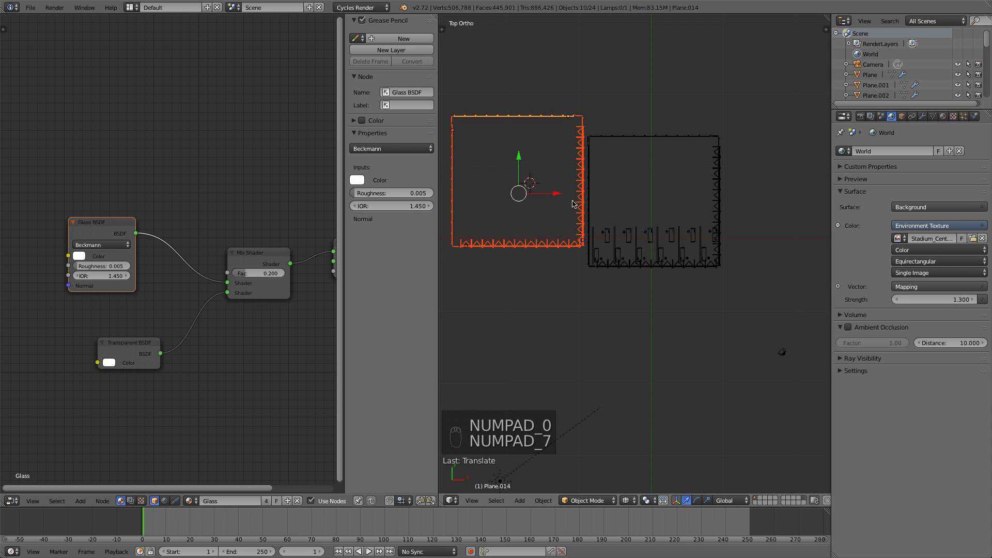
Duplicate the tower shell twice more and place both copies side by side on the negative Y side, beyond the camera
key("shift+d")
right_click(523, 156)
scroll(547, 173, "down", 6)
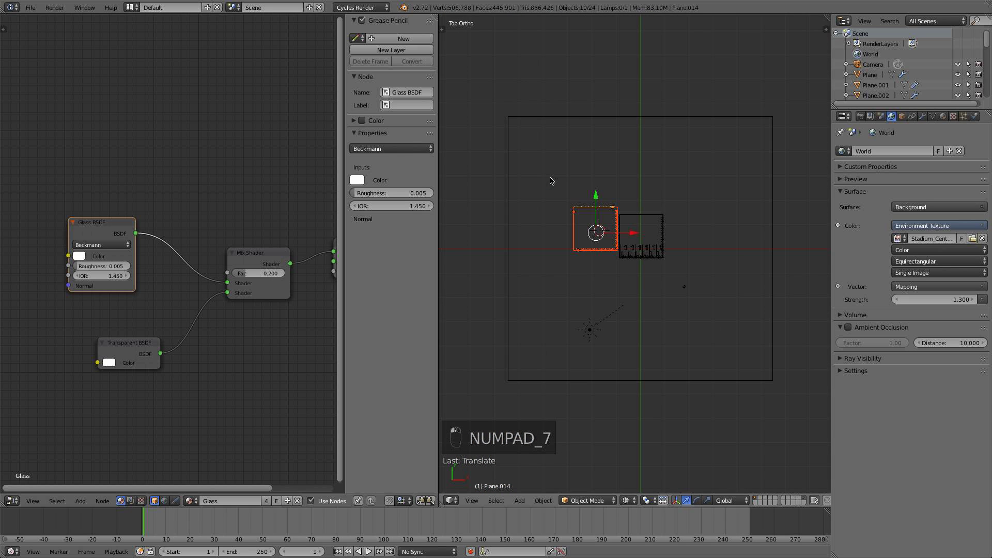
left_click_drag(597, 205, 596, 293)
left_click_drag(631, 321, 688, 316)
key("shift+d")
right_click(640, 324)
Rotate the newest tower copy 180° and move it about 3.4 units along Y to line up with its neighbour
type("r")
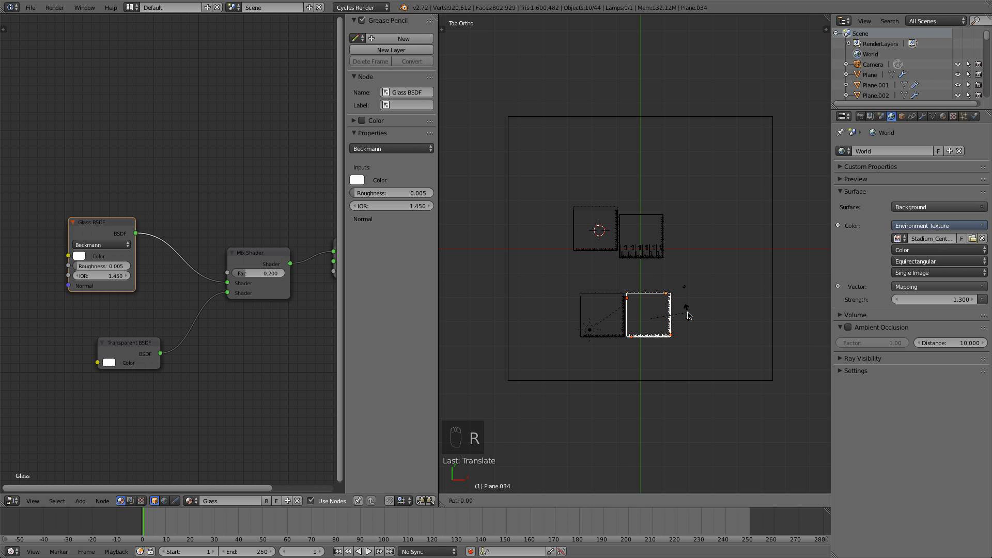
type("180")
key("Return")
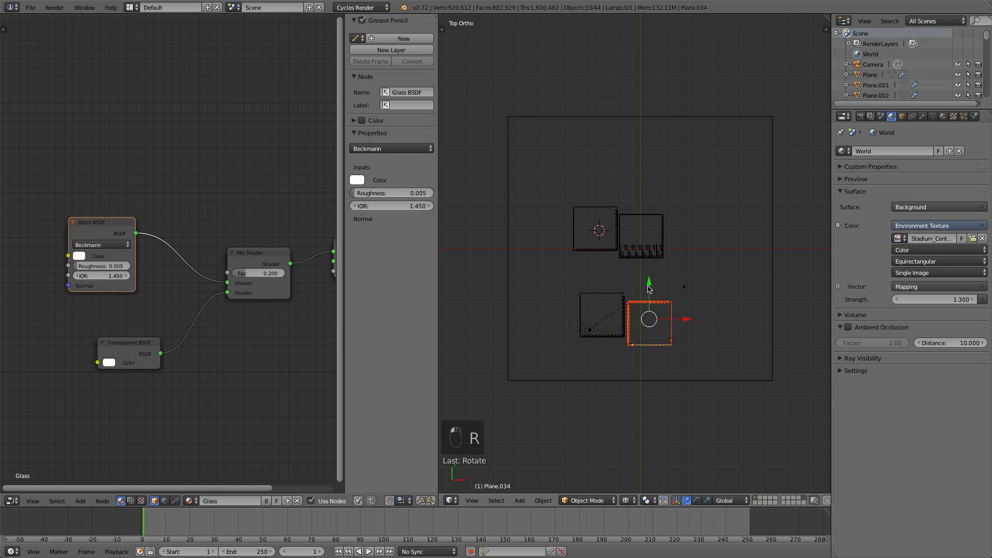
left_click_drag(649, 288, 649, 281)
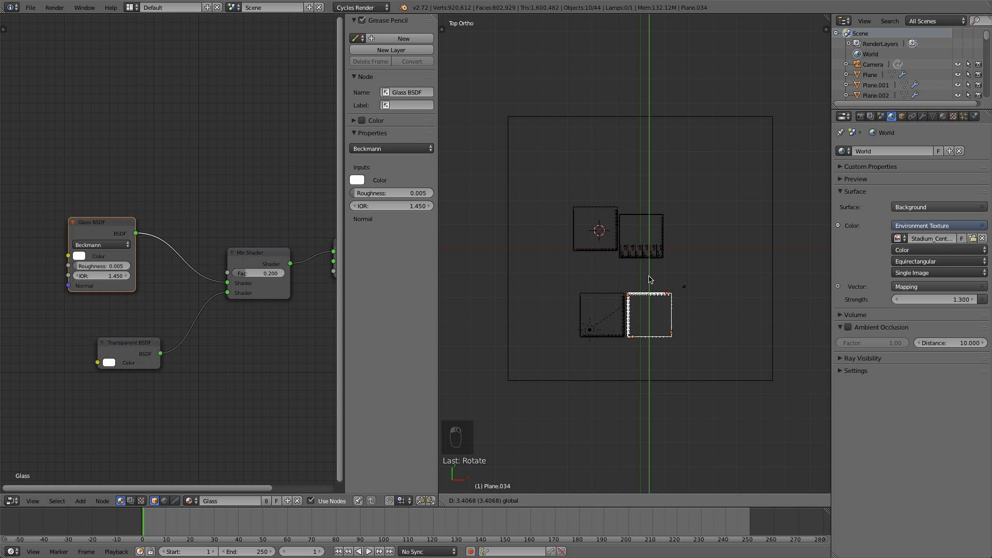
left_click(650, 280)
Duplicate the selected tower copy and place the duplicate level with the main tower, on its positive X side
key("shift+d")
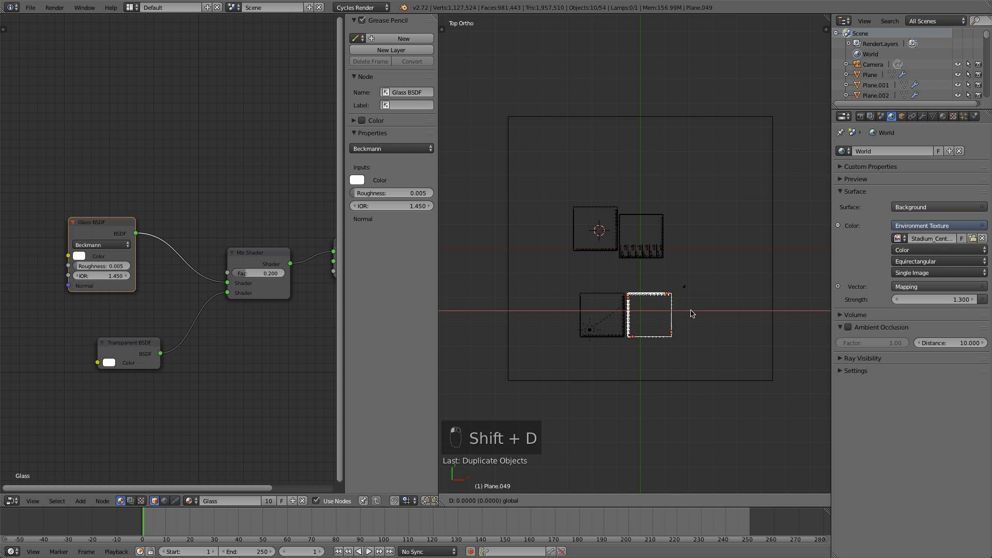
left_click(759, 308)
left_click_drag(727, 279, 686, 199)
left_click_drag(758, 232, 748, 227)
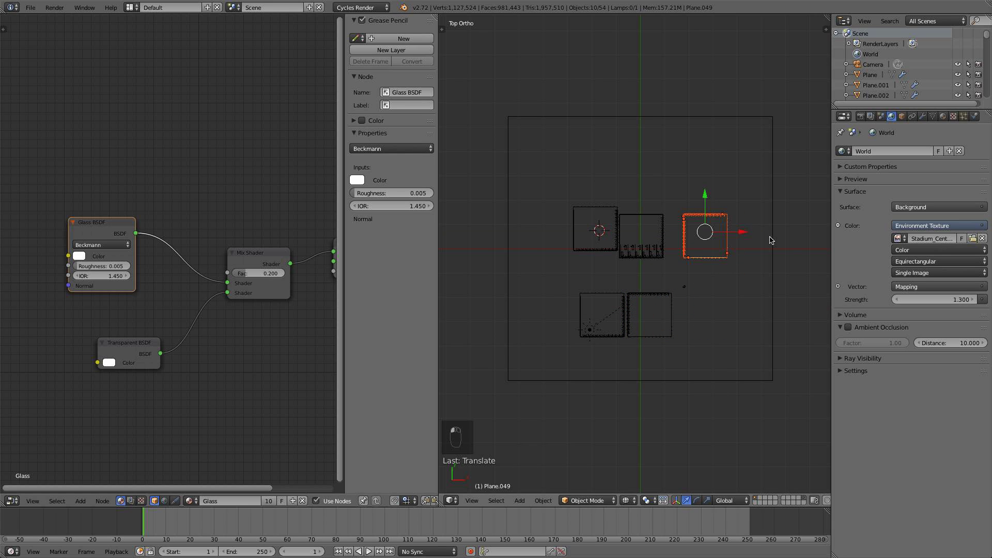
Rotate the new tower copy until its detailed facades face the main tower and the negative Y side
type("r90")
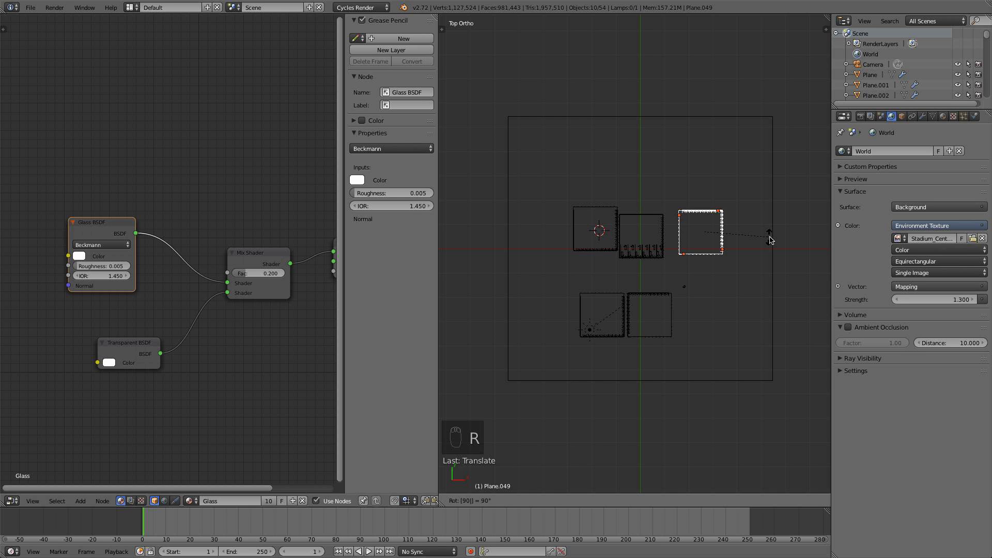
left_click(769, 239)
key("r")
left_click(770, 240)
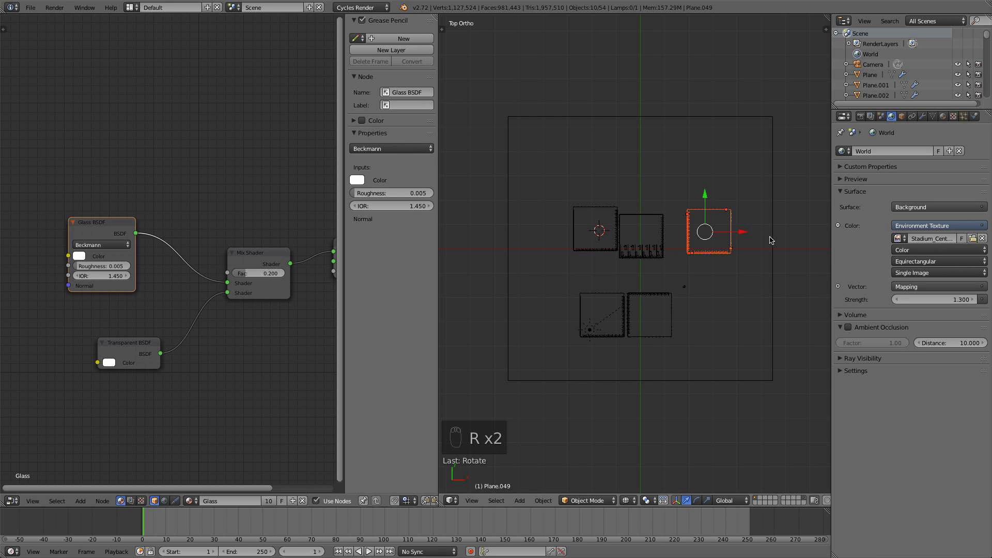
Nudge the rotated copy slightly closer to the main tower and check its placement through the camera
left_click_drag(706, 205, 738, 227)
key("KP_0")
key("KP_7")
key("KP_0")
key("KP_7")
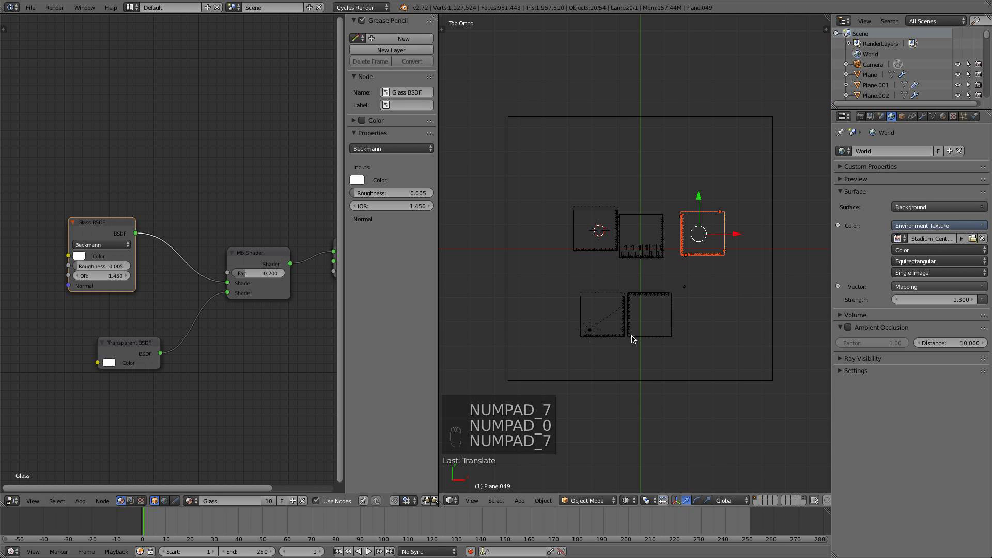
Box-select the two towers on the negative Y side without the lamp and shift them slightly toward positive X and positive Y
key("b")
left_click_drag(653, 354, 591, 313)
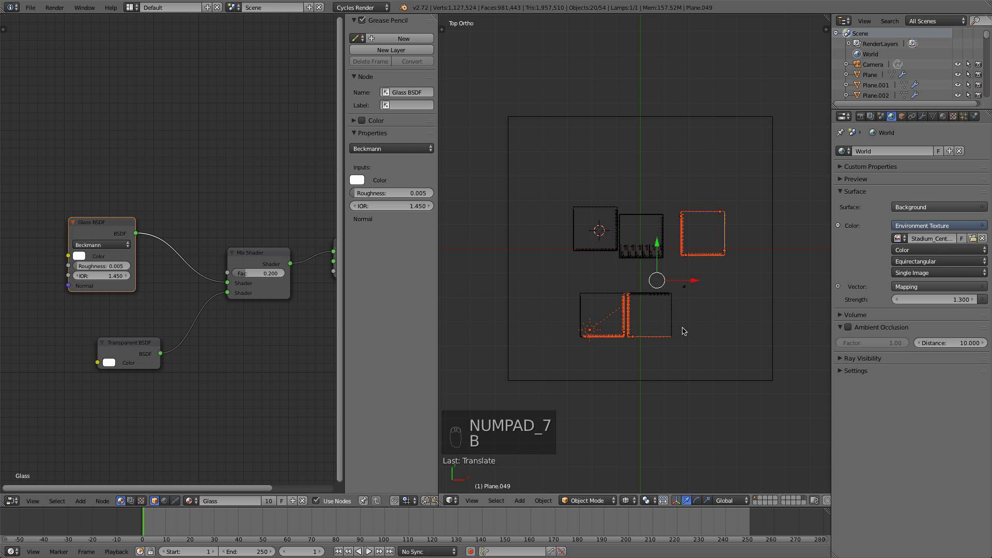
key("a")
key("b")
left_click_drag(679, 287, 522, 356)
key("b")
left_click_drag(659, 314, 669, 313)
left_click(625, 271)
Inspect the building arrangement from the camera in solid shading with everything deselected
key("KP_0")
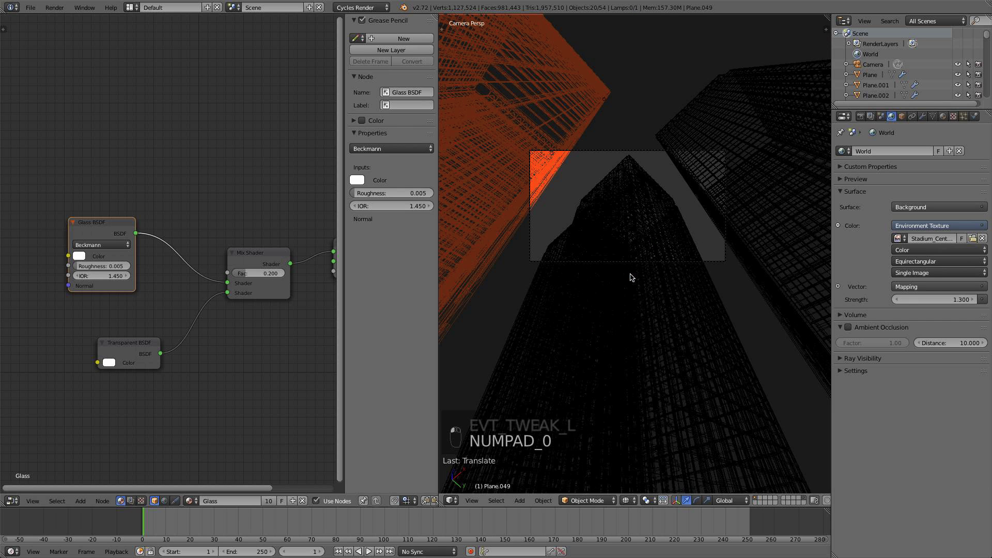
key("a")
key("a")
key("Tab")
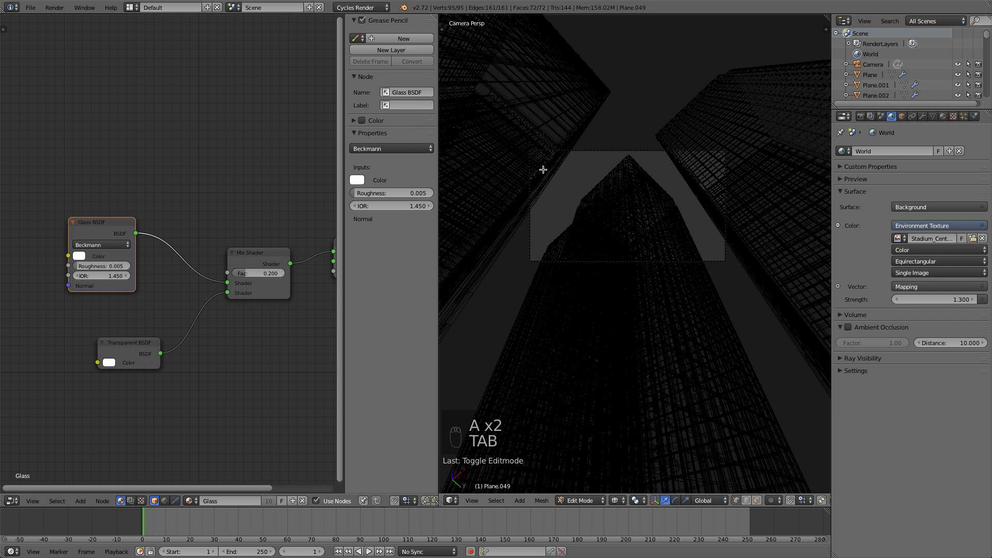
key("Tab")
key("z")
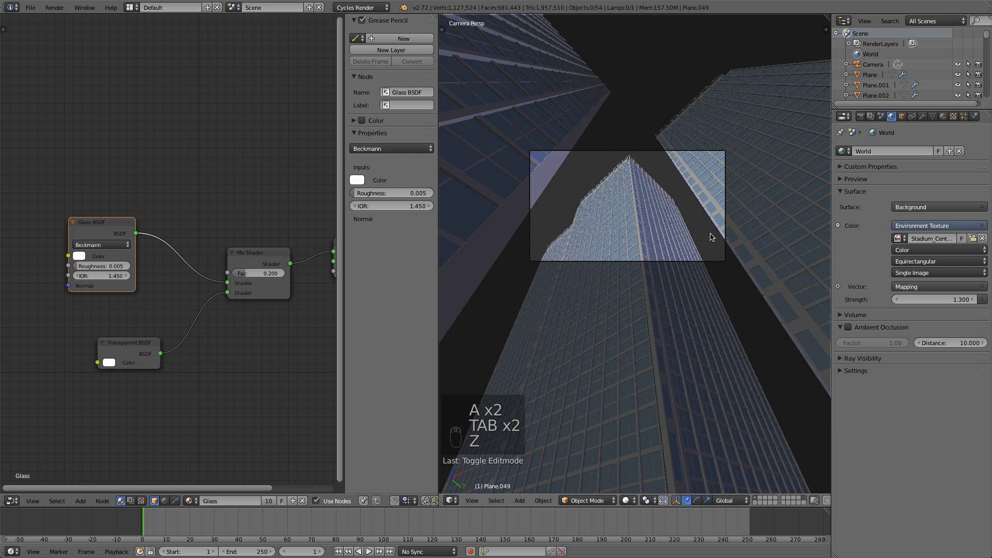
Duplicate the tower on the positive X side, place the copy behind the main tower toward positive Y, and check the solid camera view
key("KP_7")
key("z")
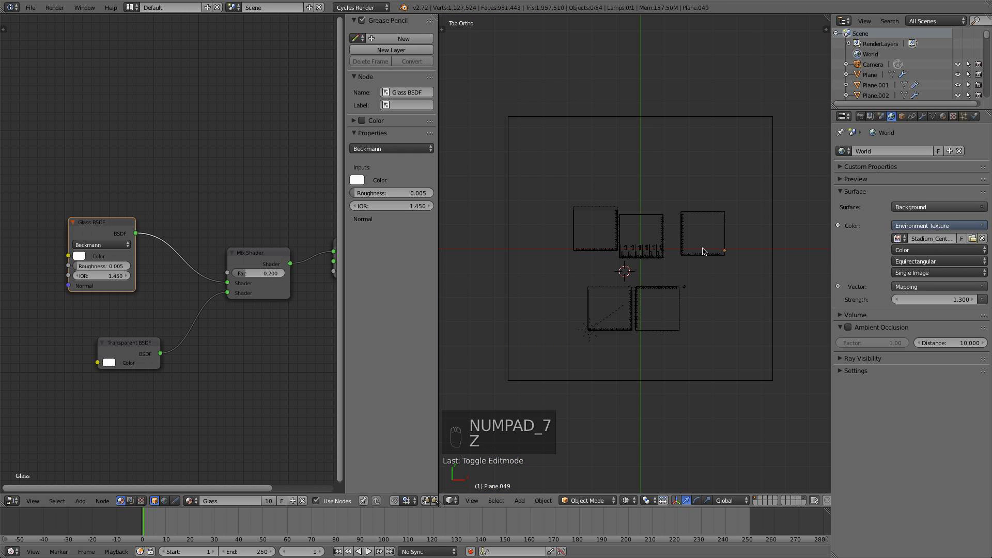
key("b")
left_click_drag(744, 260, 671, 188)
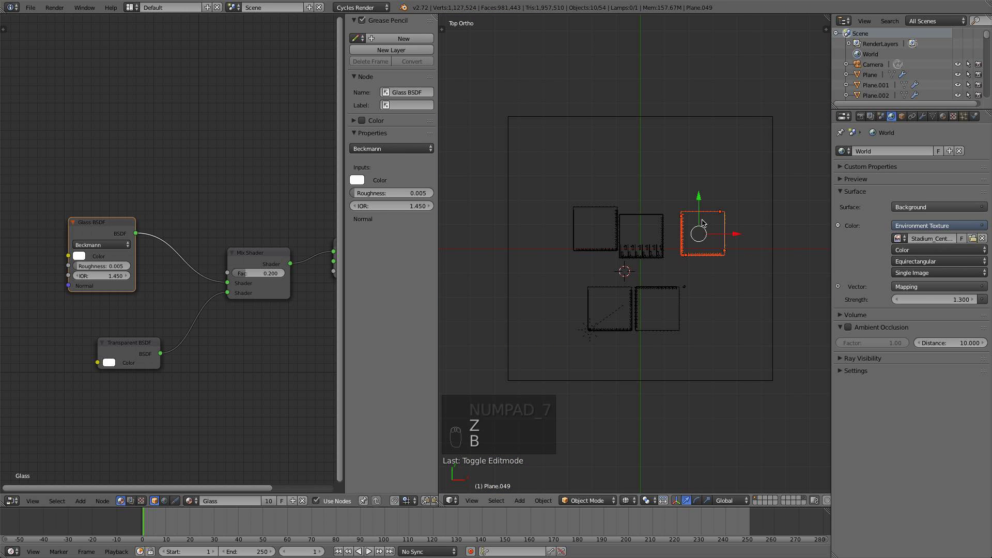
key("shift+d")
left_click(672, 167)
key("KP_0")
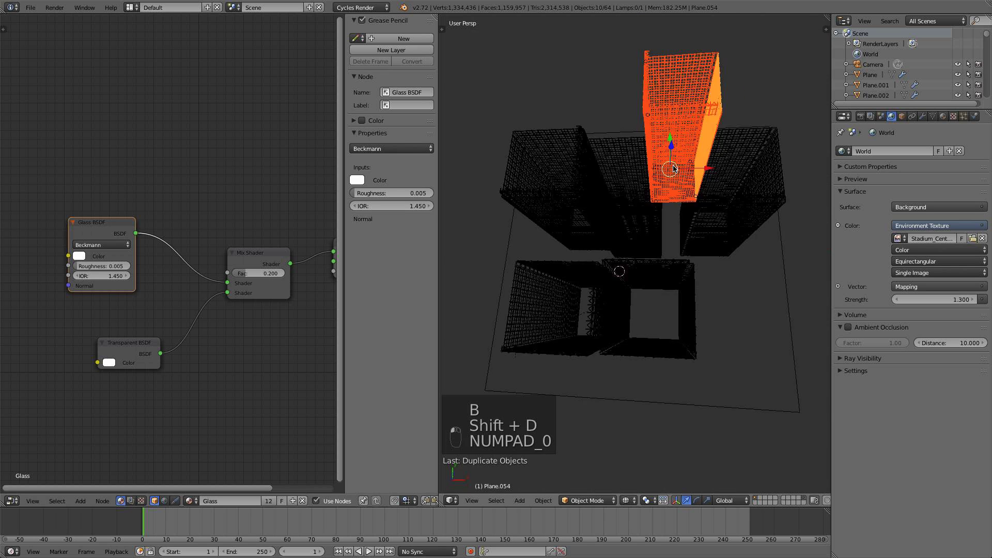
key("a")
key("a")
key("z")
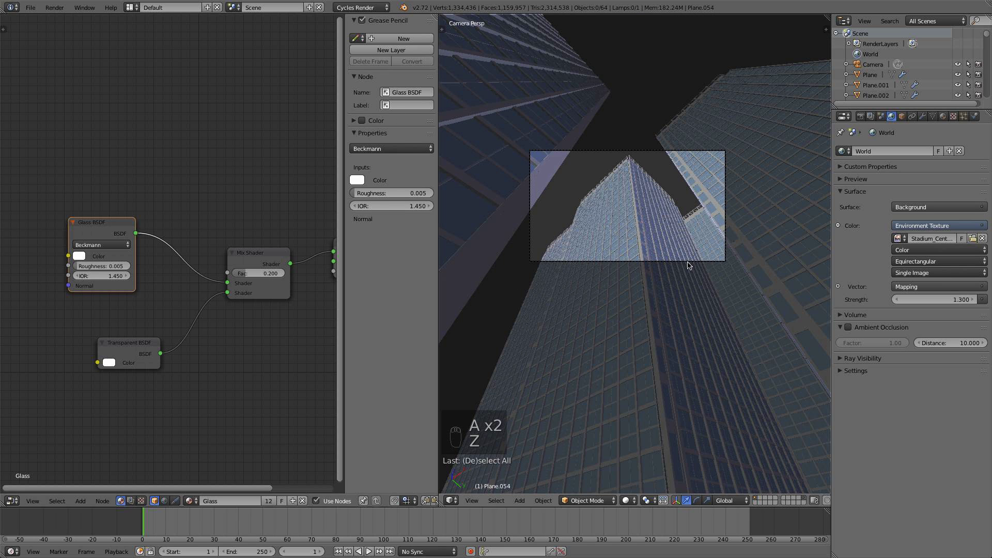
Move the camera toward negative X by about 1.5 units and by about 0.5 units more
right_click(694, 260)
key("g")
key("x")
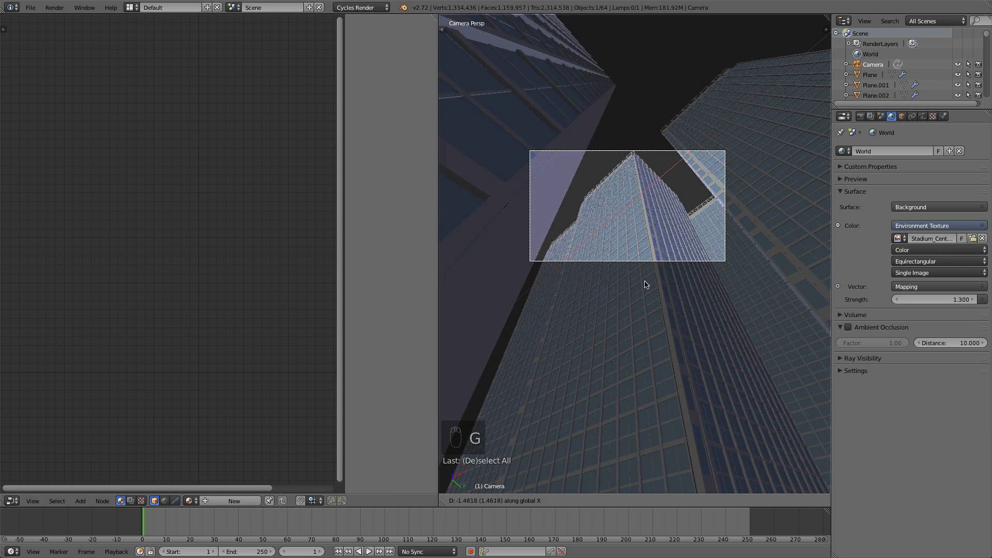
left_click(652, 287)
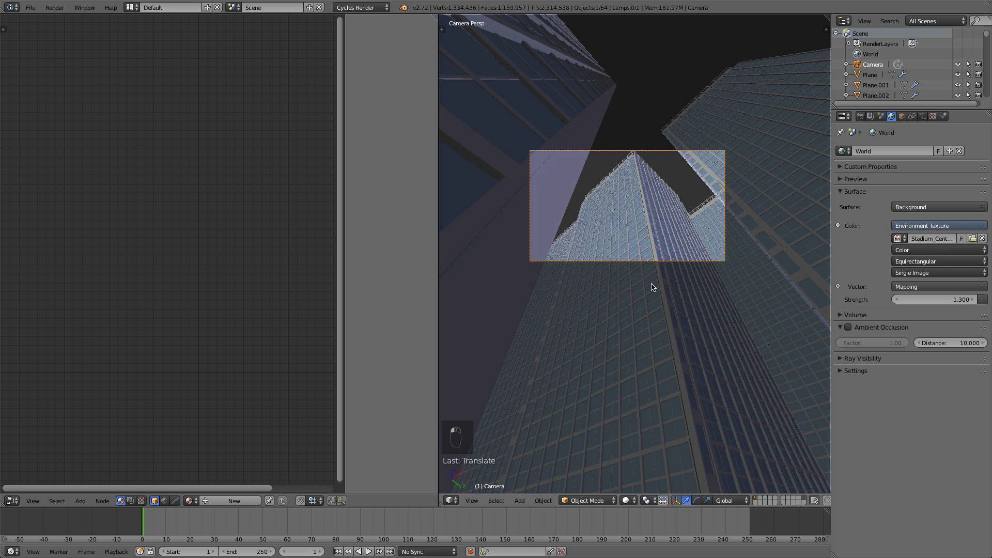
key("g")
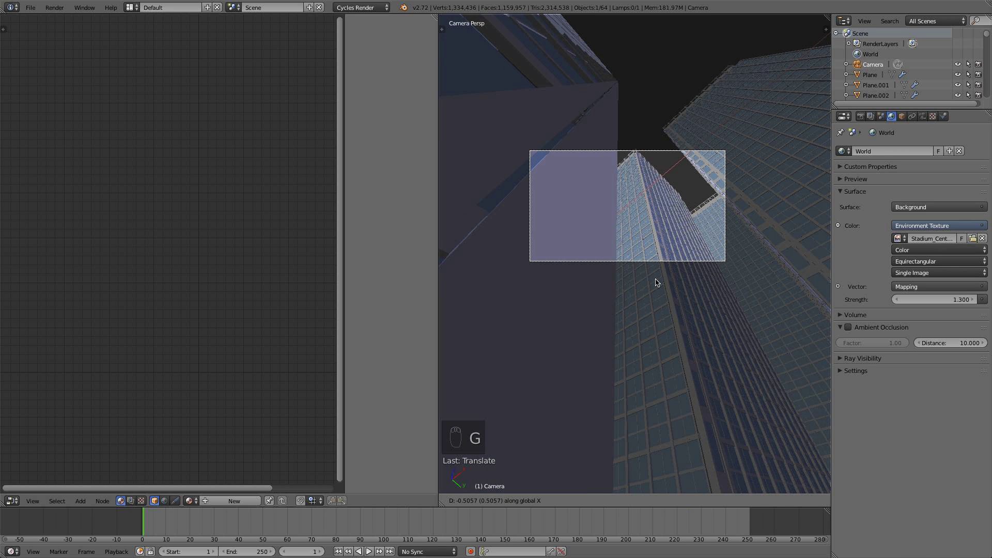
left_click(656, 284)
Select the two towers on the negative Y side with the lamp but without the camera, and move them along X toward the negative side
key("KP_7")
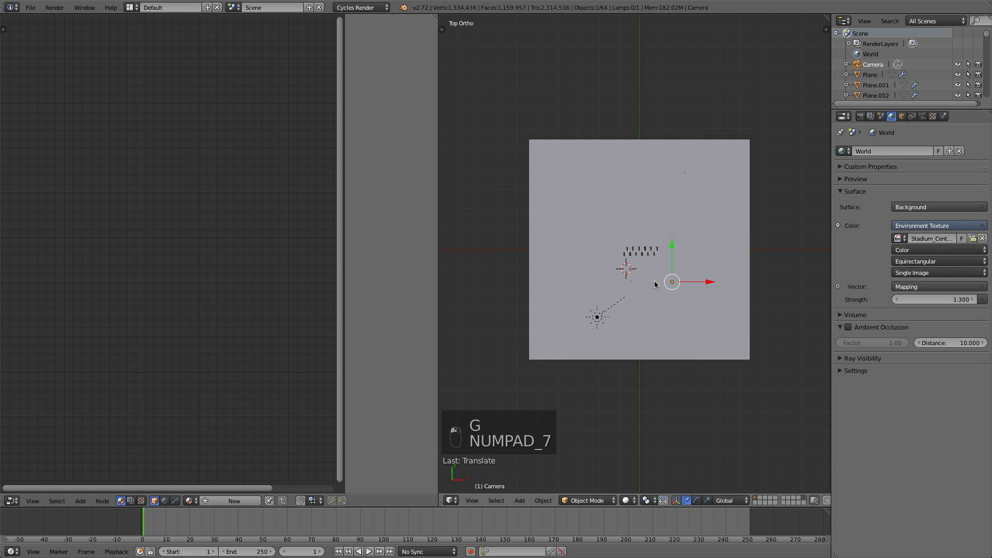
key("z")
key("a")
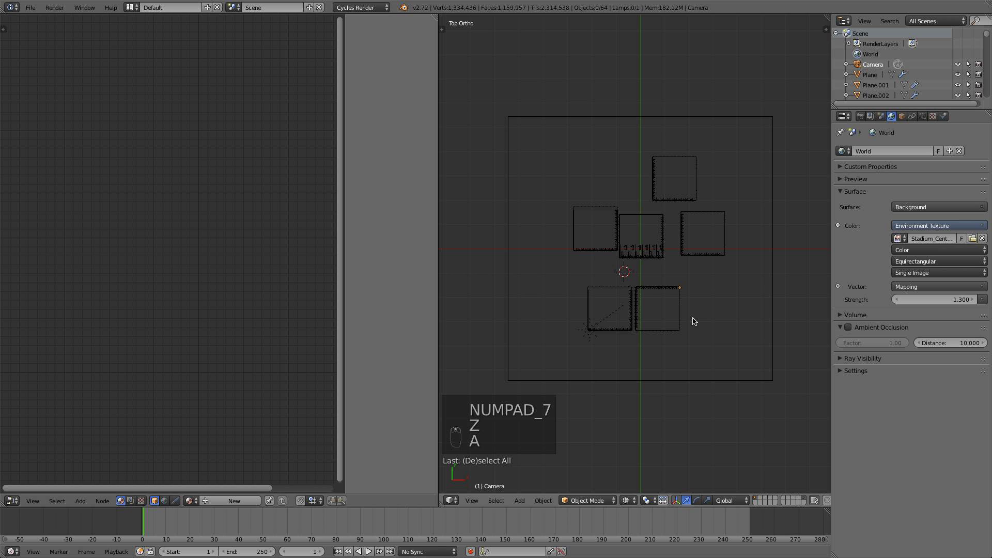
key("a")
key("a")
key("b")
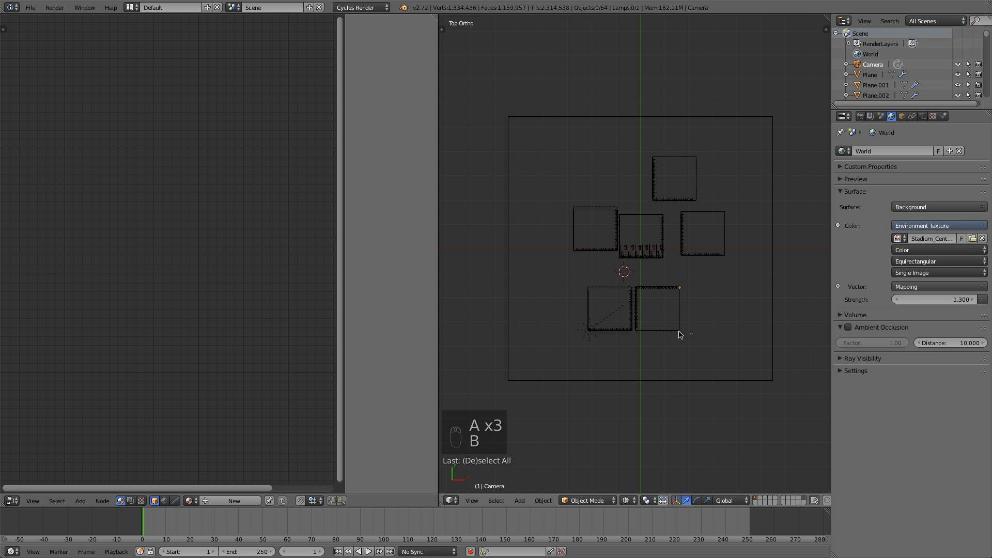
left_click_drag(693, 334, 570, 284)
scroll(694, 292, "up", 5)
scroll(715, 306, "up", 2)
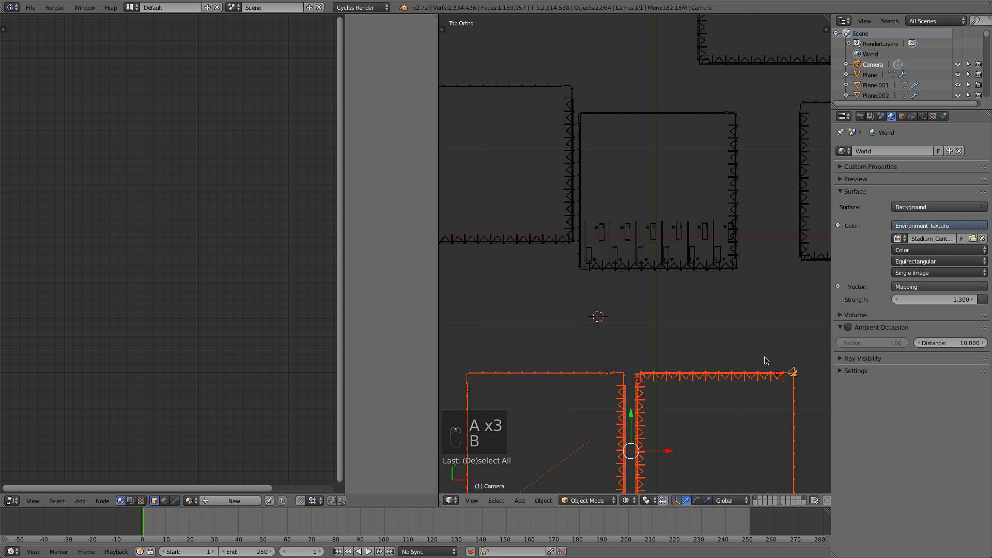
key("b")
left_click_drag(806, 363, 793, 371)
scroll(680, 398, "down", 3)
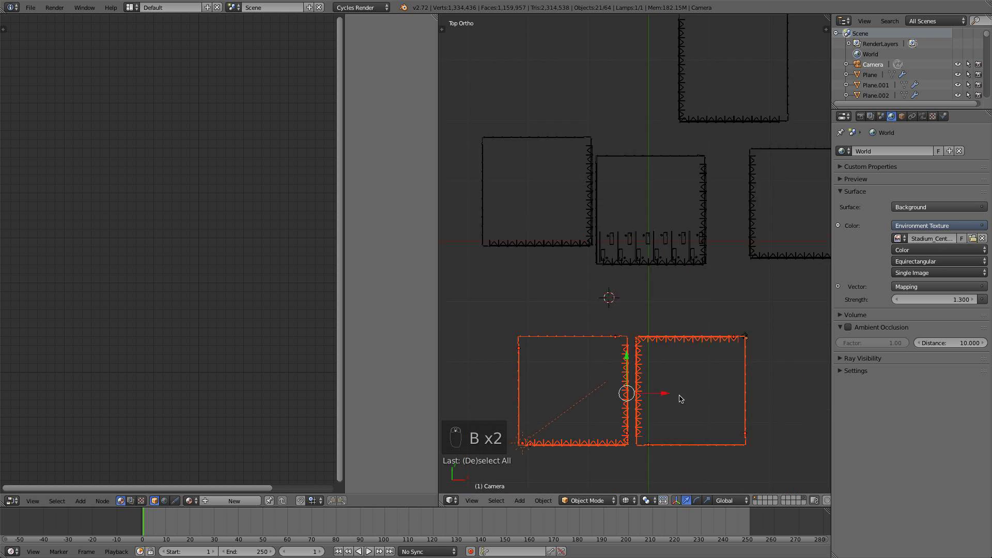
key("g")
key("x")
left_click(649, 371)
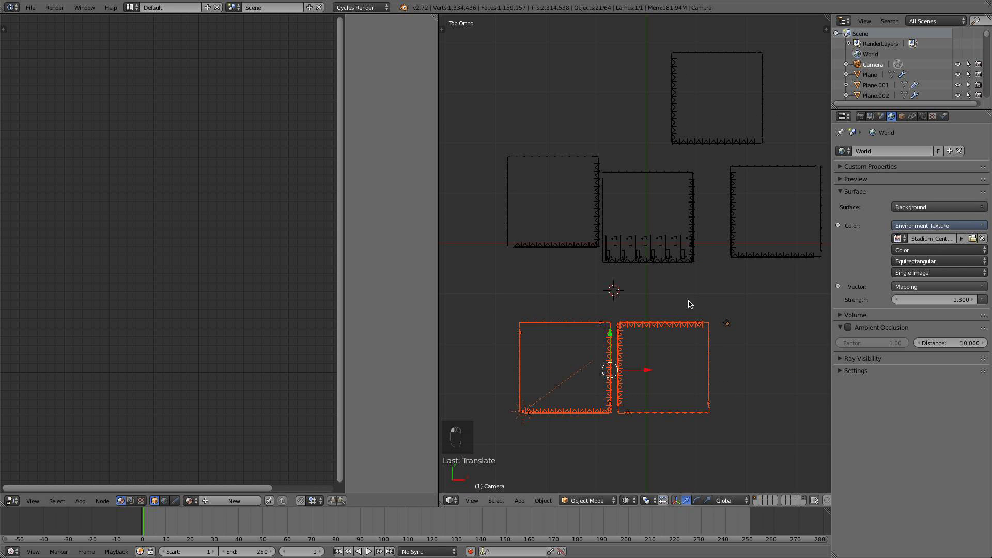
Check the solid camera view with nothing selected and save the file
key("KP_0")
key("a")
key("z")
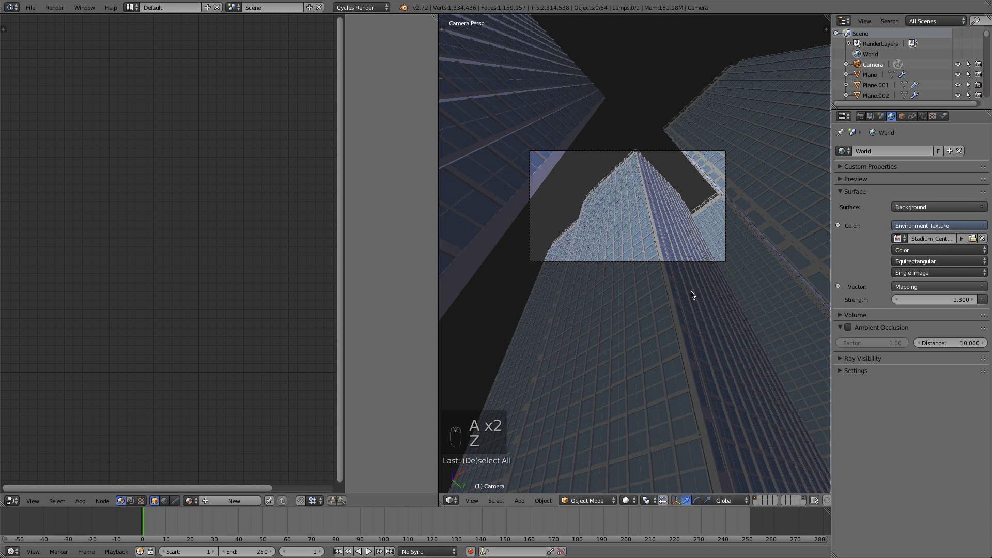
left_click(30, 8)
left_click(49, 88)
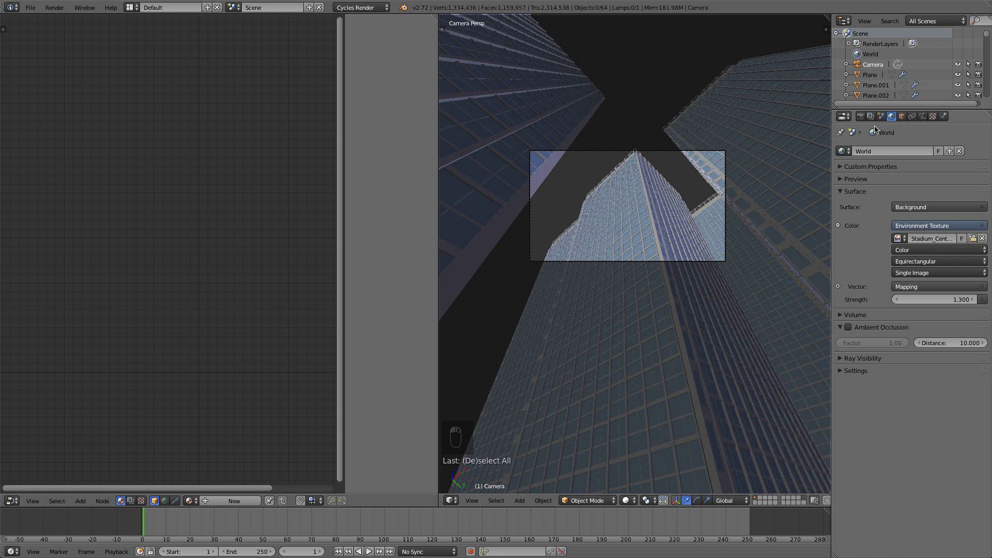
Set the render samples to 100 in the render sampling settings
left_click(860, 116)
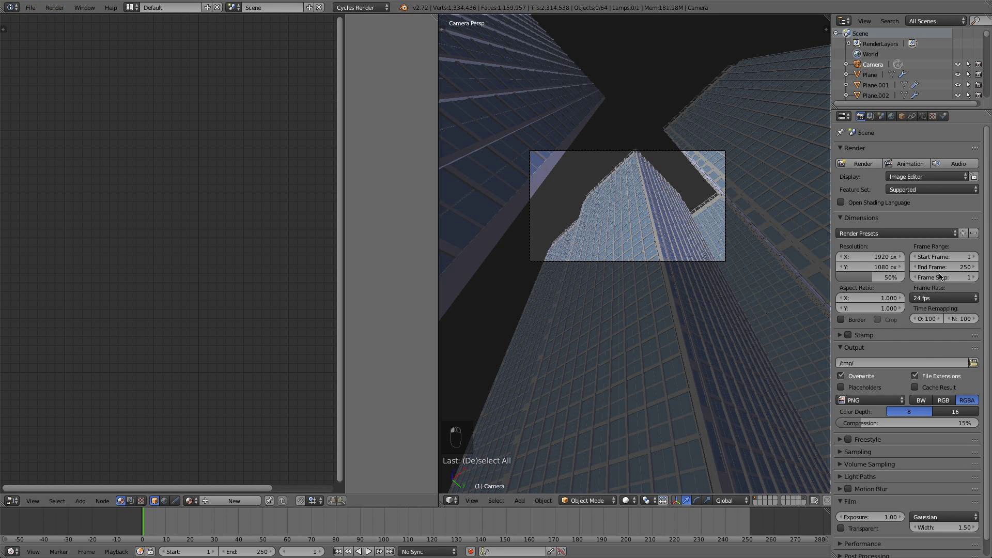
left_click(868, 453)
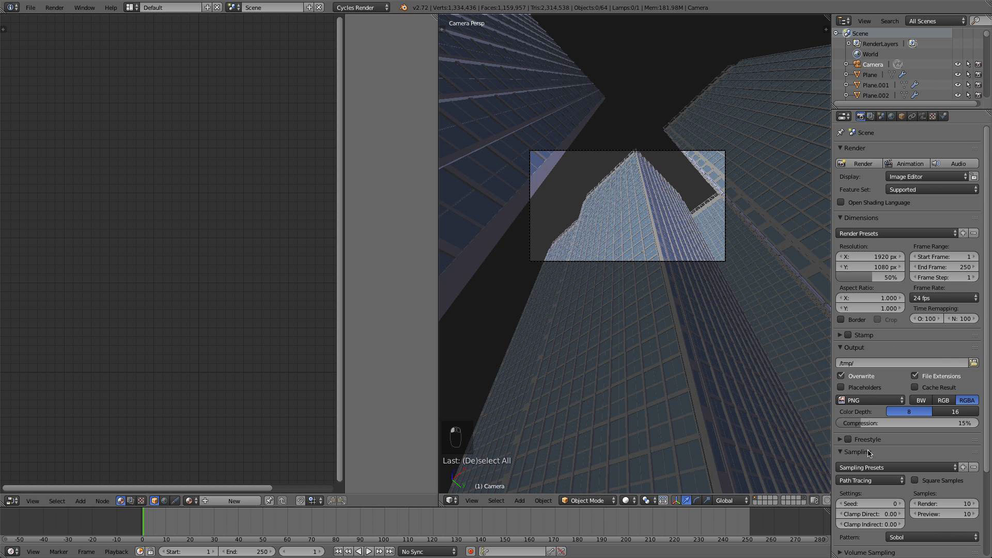
left_click(956, 498)
type("100")
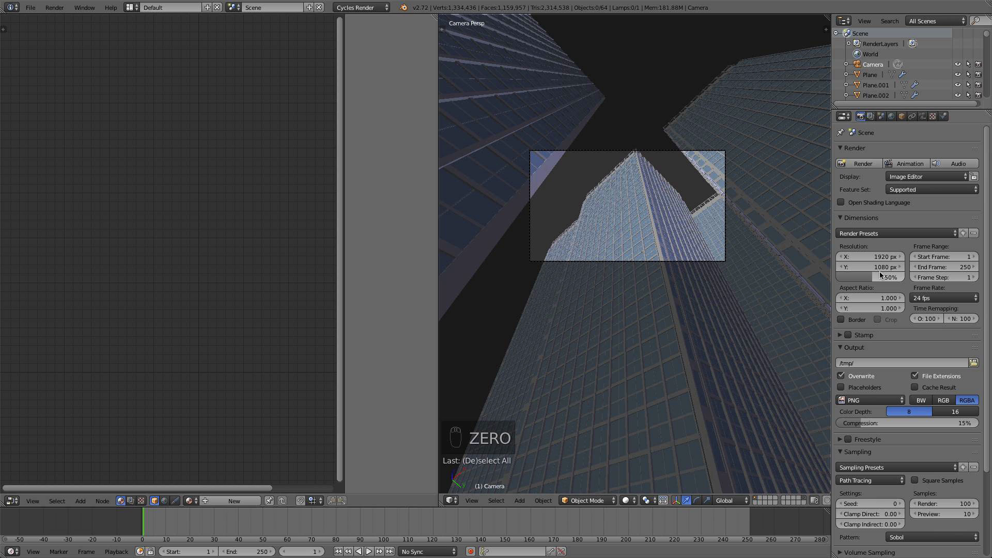
Set the render resolution to 1280 × 720 px at 100% scale
left_click(876, 255)
type("12809")
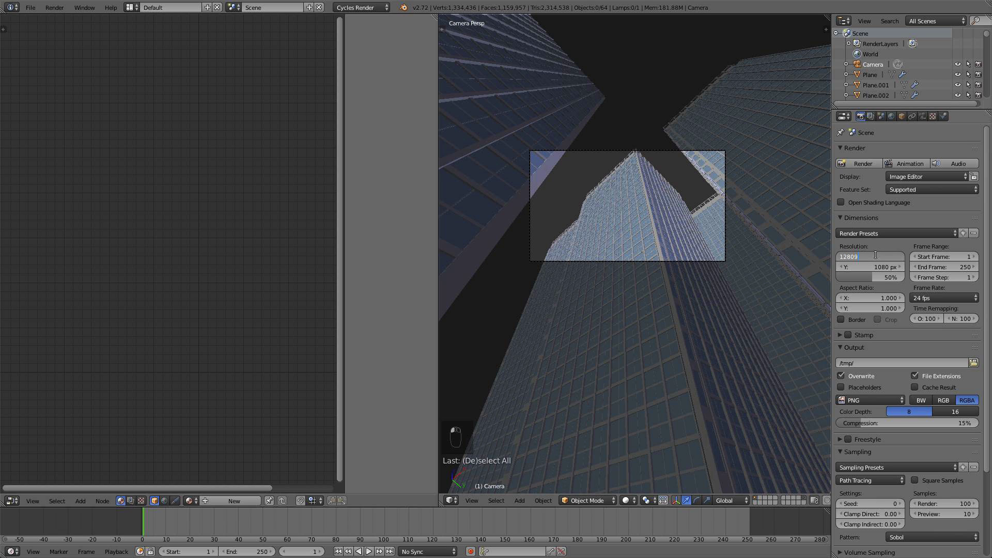
key("Return")
left_click(870, 266)
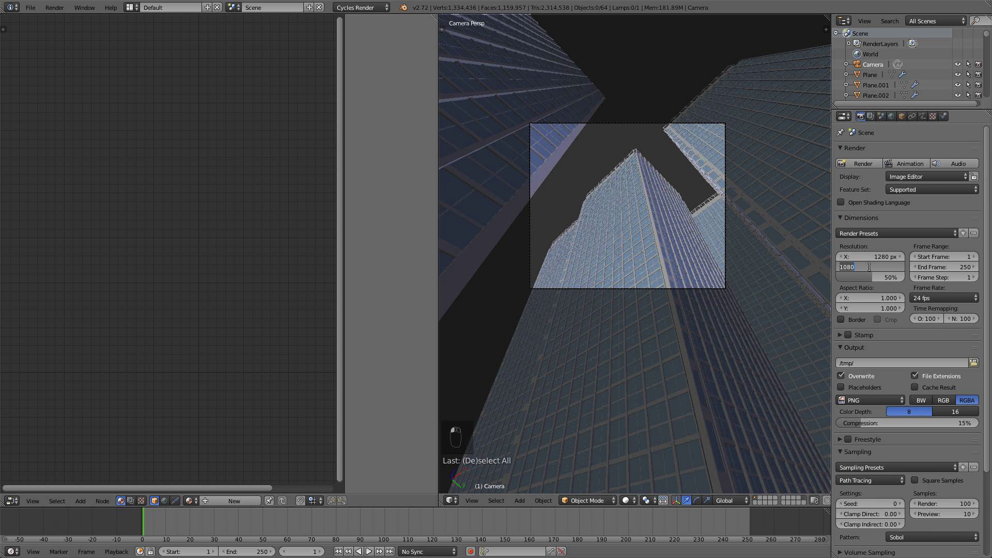
type("720")
key("Return")
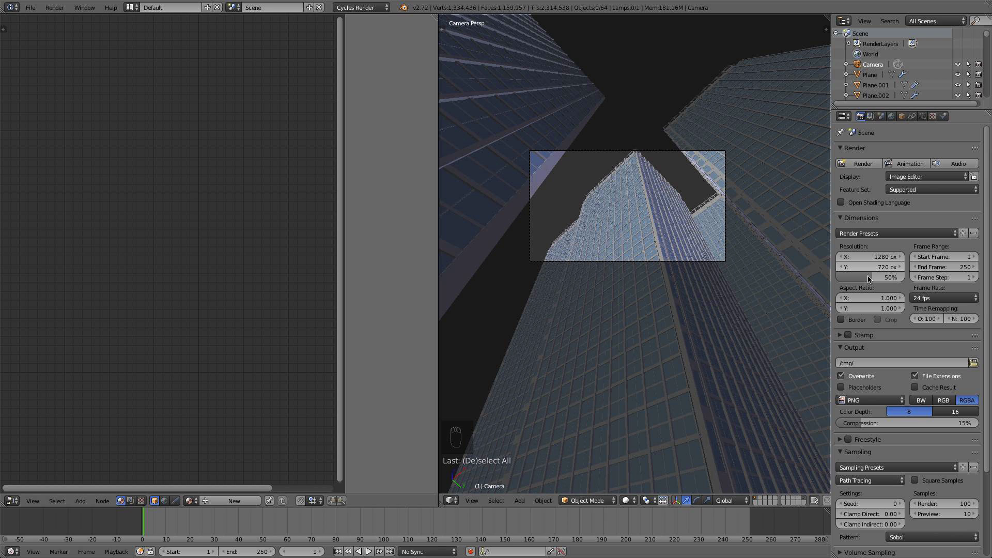
left_click_drag(870, 277, 906, 278)
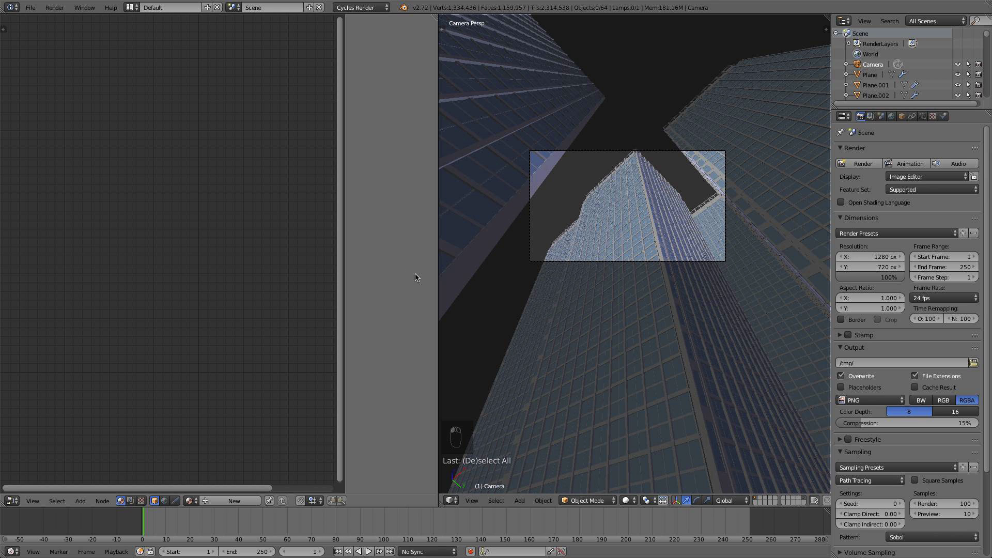
Hide the node editor's properties sidebar and save the file
key("t")
key("t")
key("n")
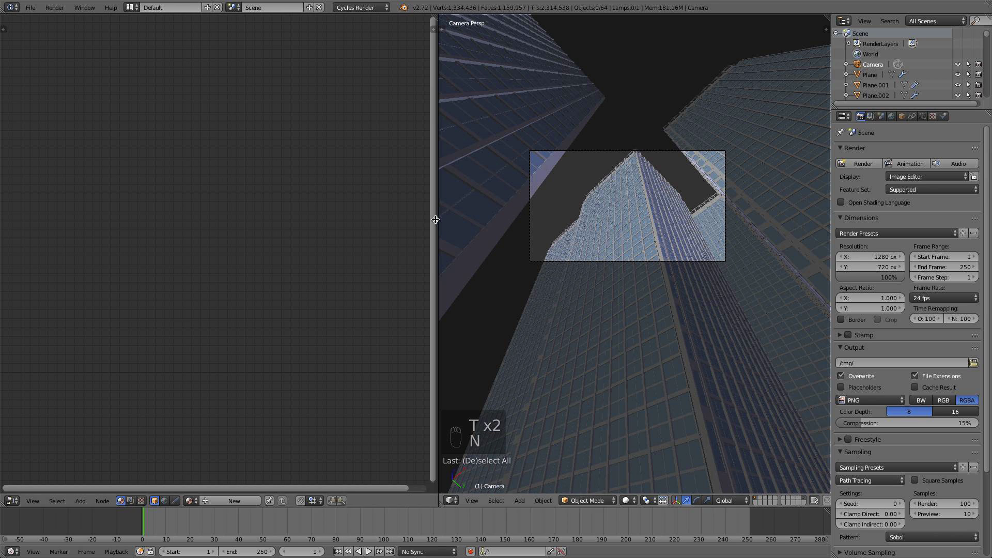
left_click(35, 8)
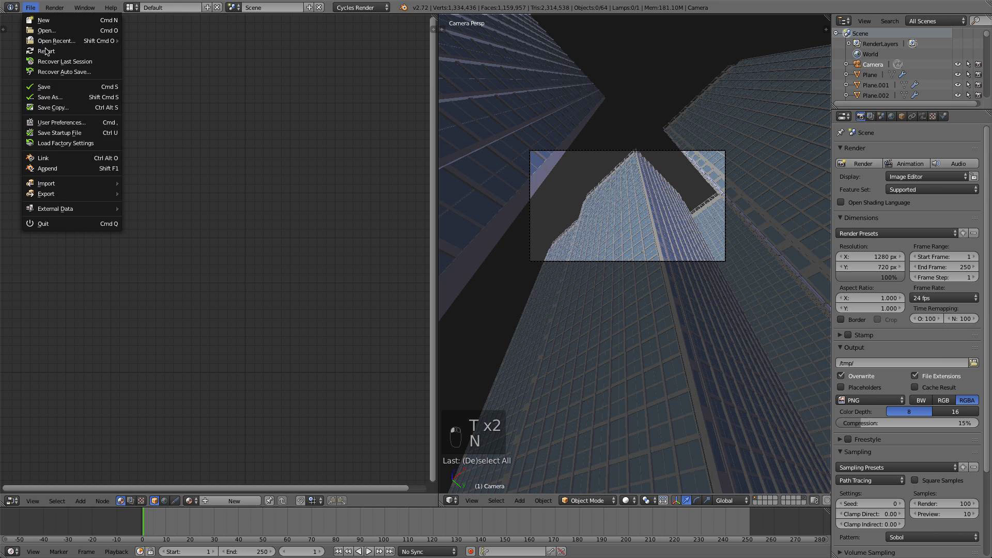
left_click(56, 86)
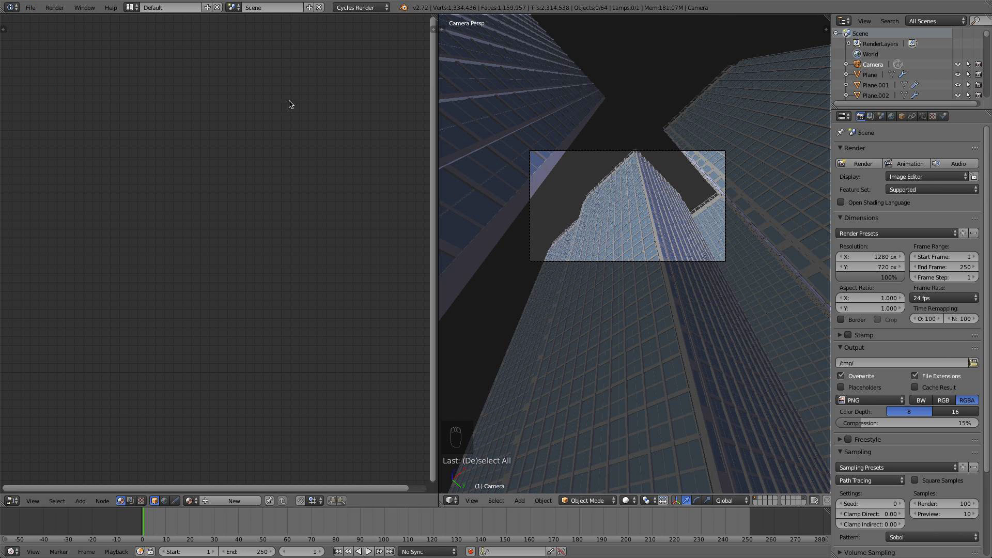
left_click(31, 9)
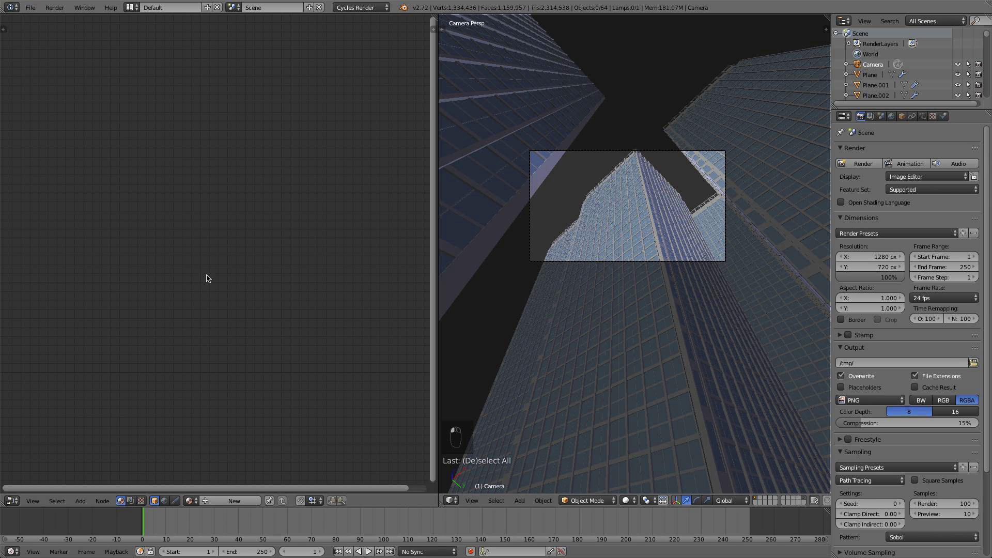
Expand the camera view over the empty node editor, then render the scene and inspect the finished image
left_click(51, 87)
left_click_drag(444, 507, 306, 465)
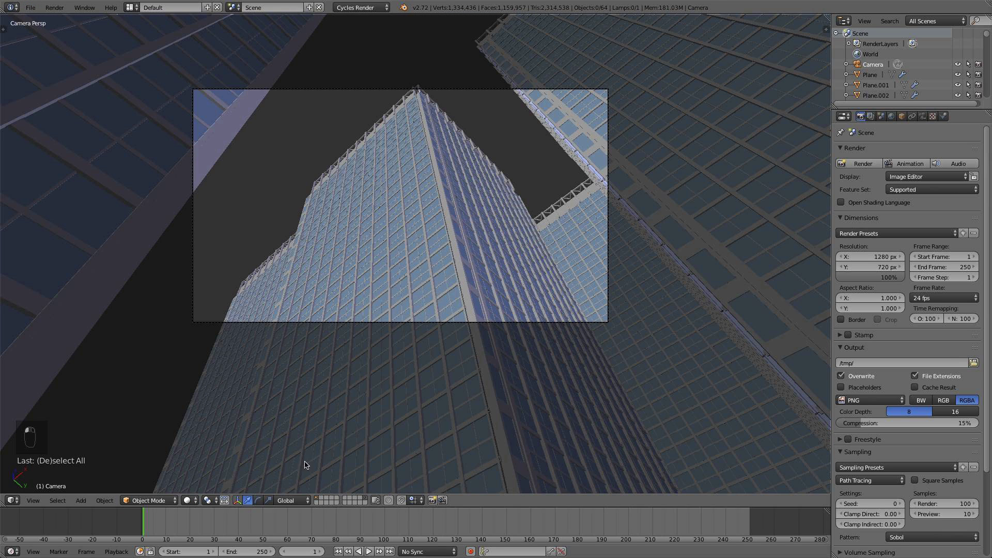
key("F12")
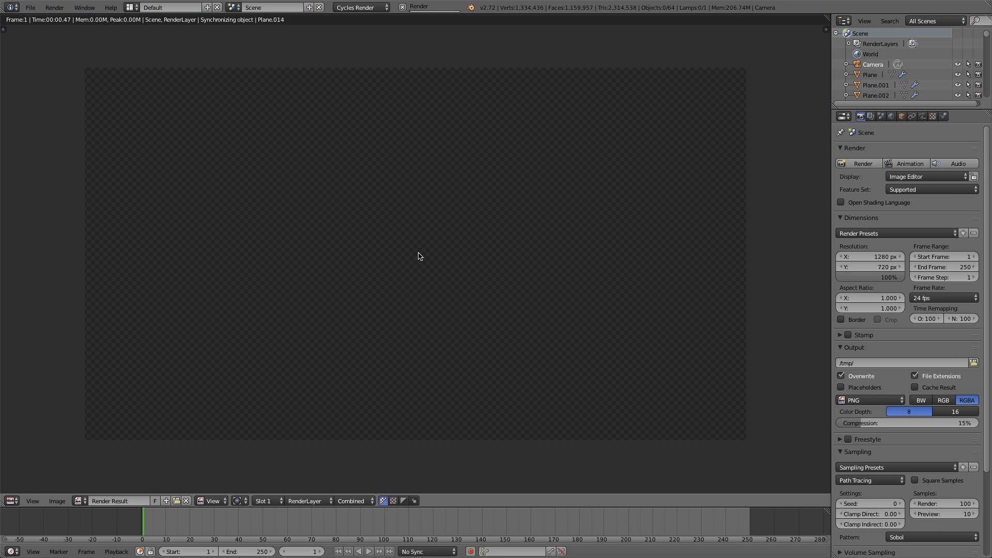
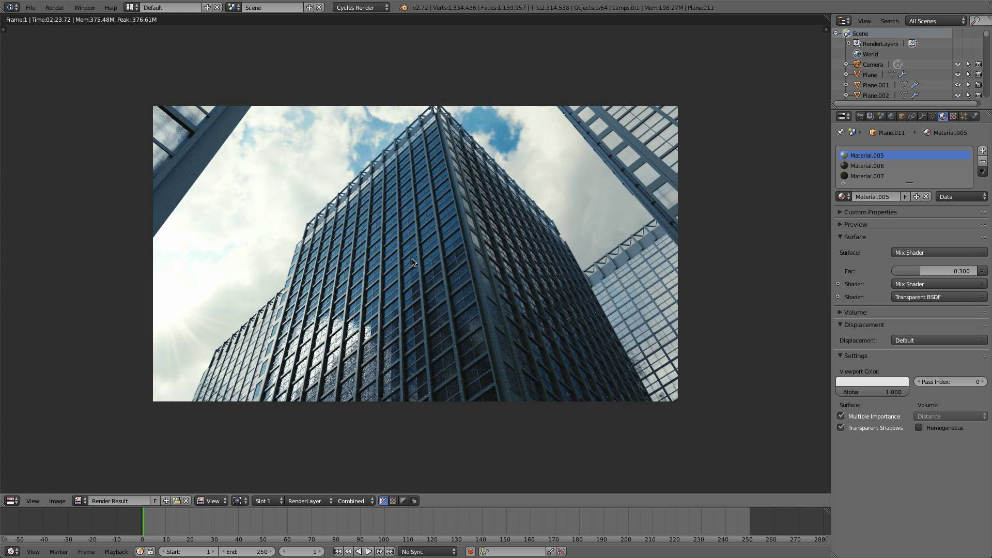
scroll(411, 265, "up", 2)
scroll(412, 268, "down", 2)
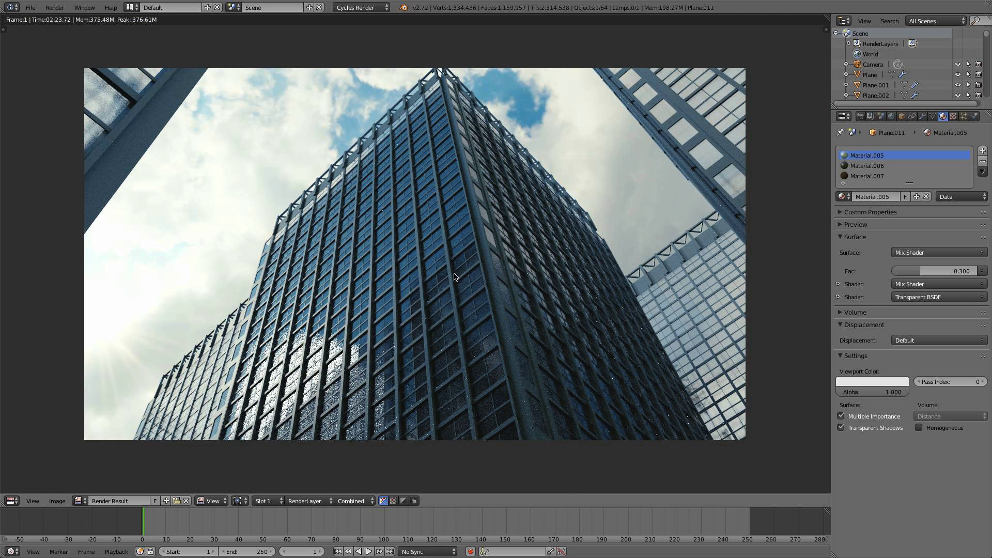
scroll(454, 276, "down", 3)
scroll(464, 280, "up", 1)
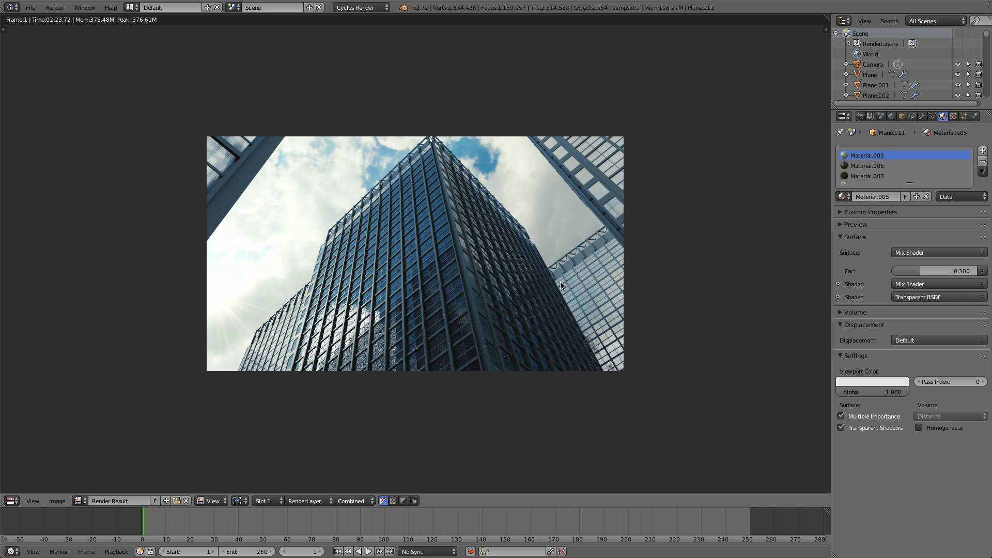
key("Escape")
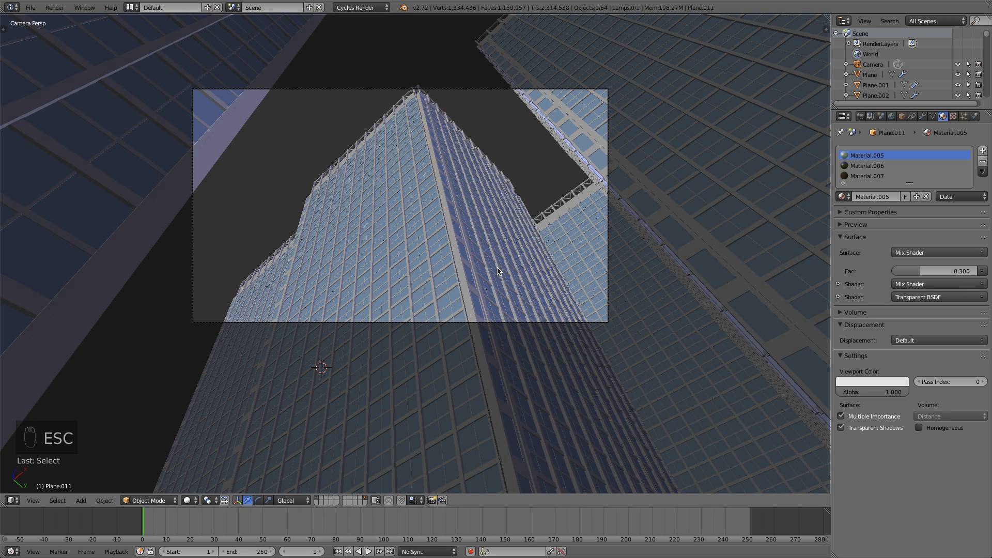
Select the camera and set its focal length to 26 mm
right_click(462, 325)
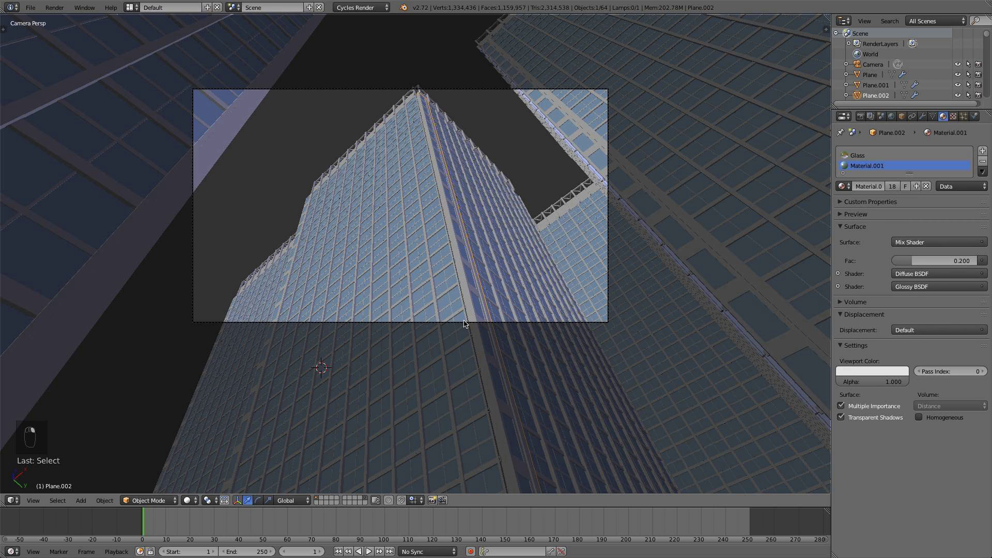
right_click(464, 324)
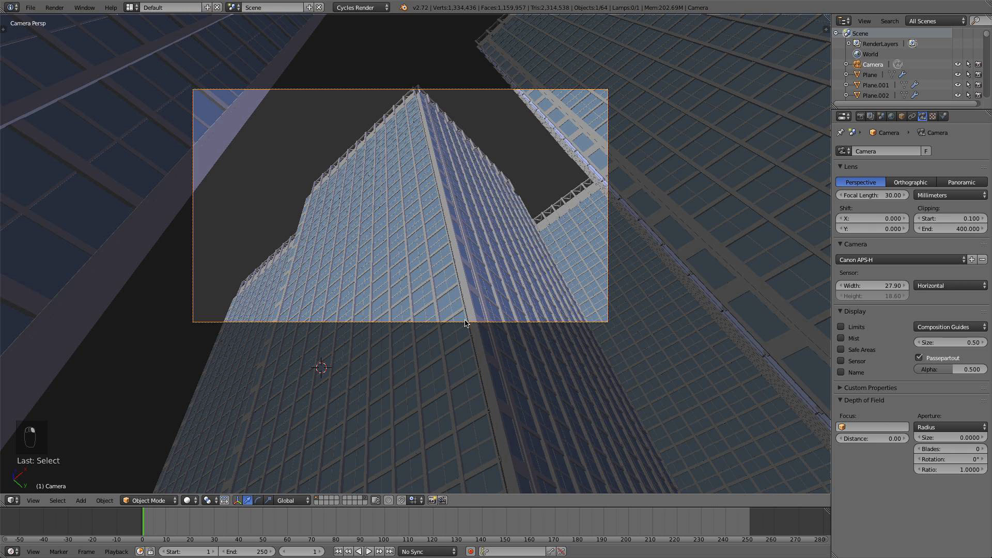
left_click(872, 195)
type("2")
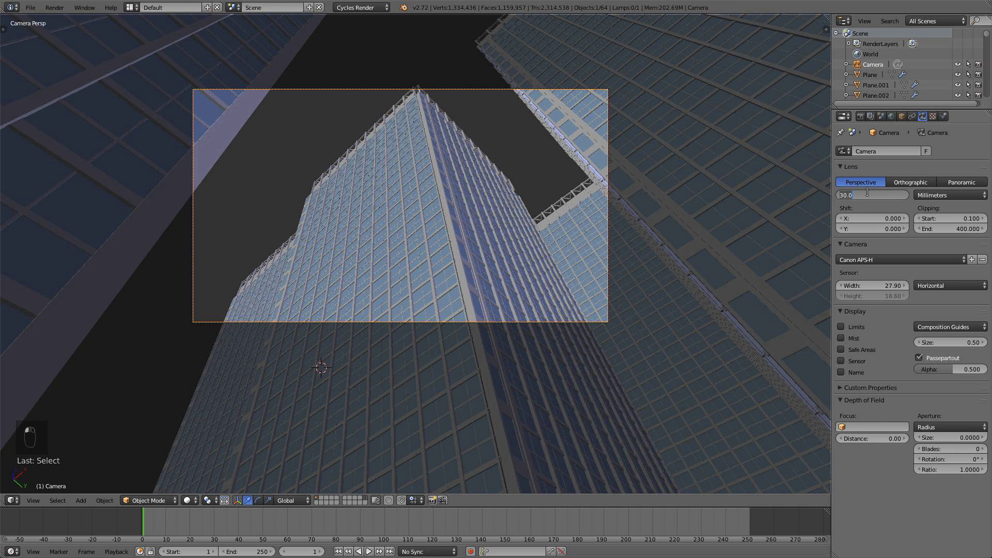
type("6")
key("Return")
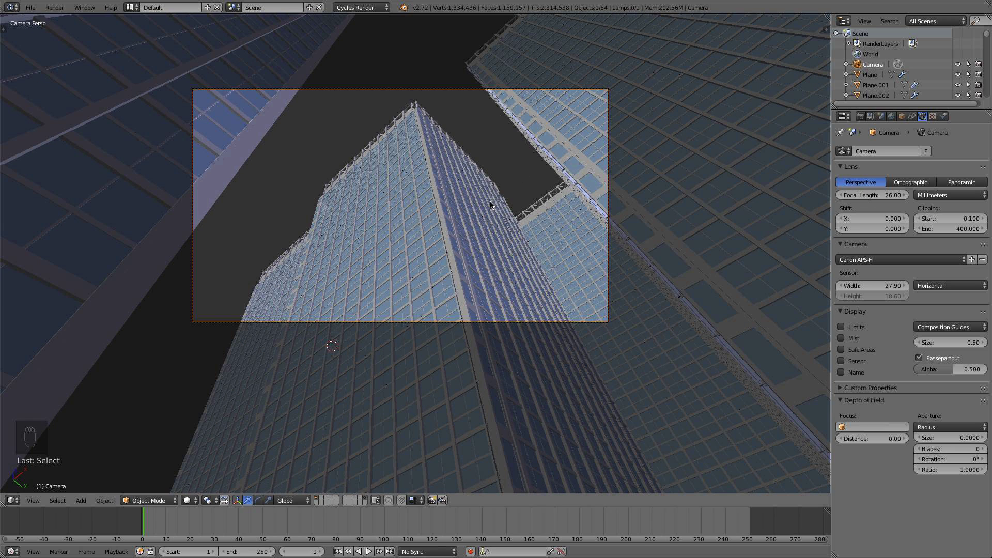
Move the camera about 0.99 units along its local Z axis
key("g")
key("z")
key("z")
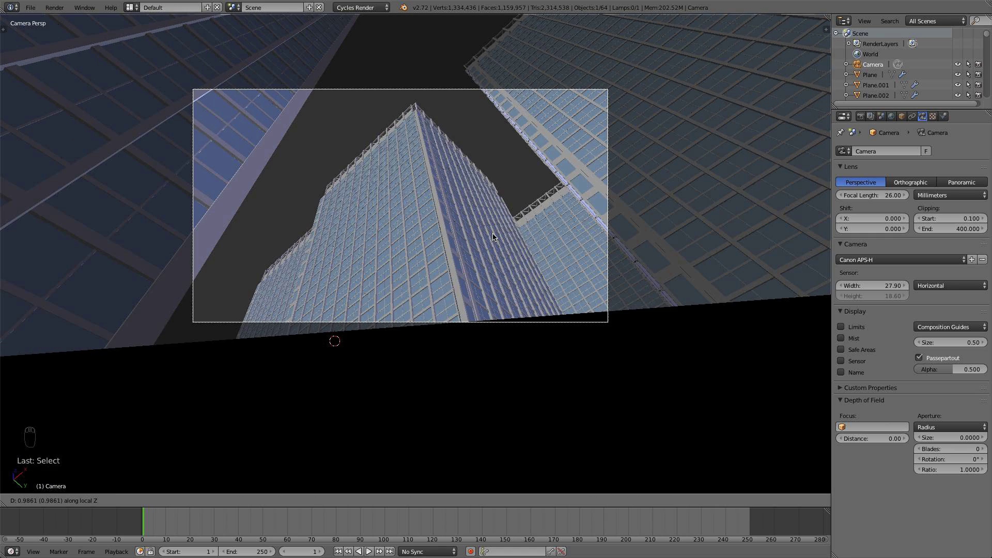
left_click(492, 236)
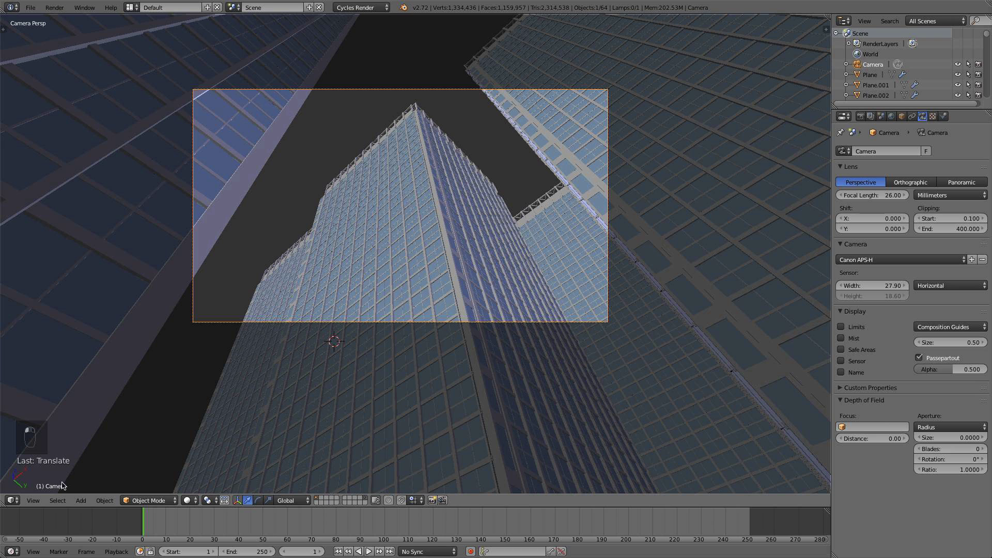
Split the 3D view and show the world's node tree with its Mapping node in the new area
left_click_drag(4, 502, 300, 467)
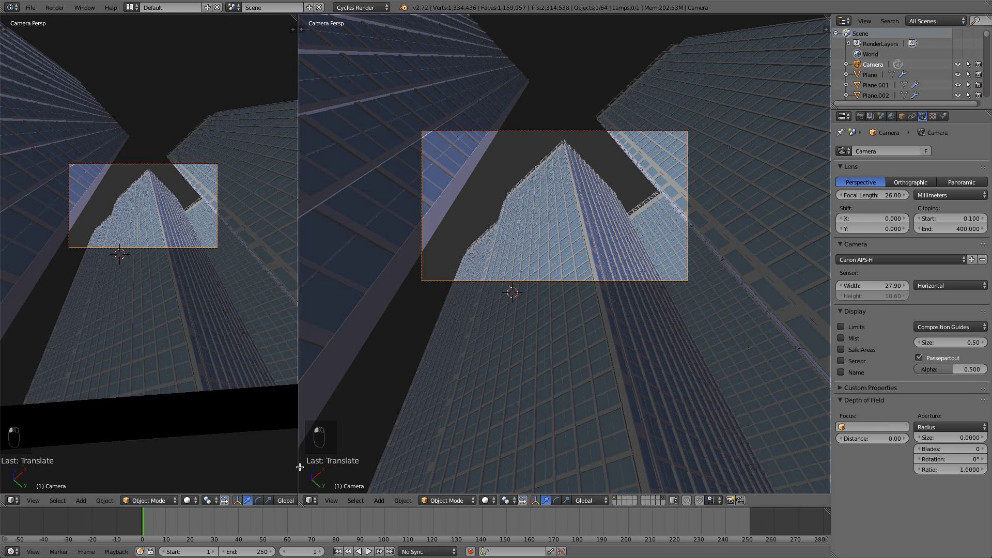
left_click(8, 501)
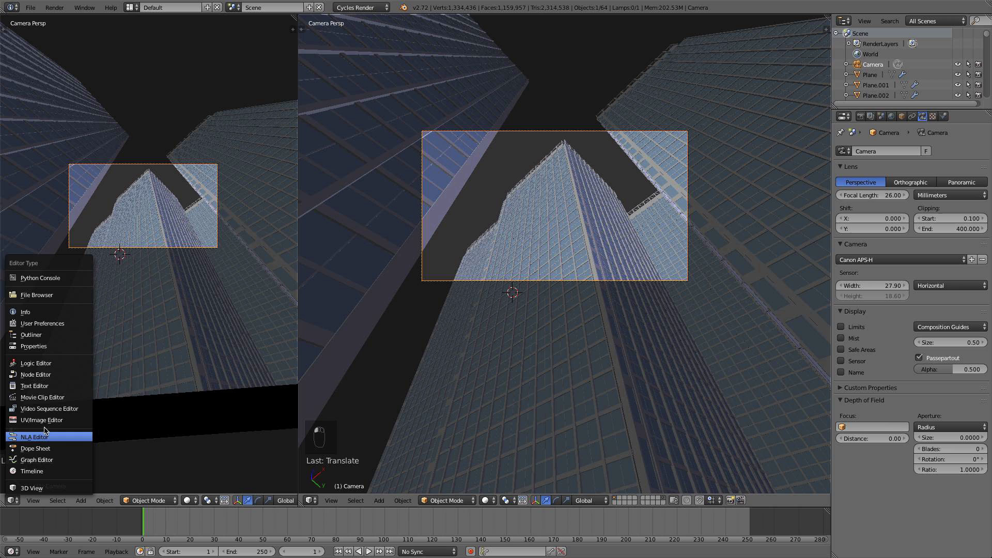
left_click(45, 375)
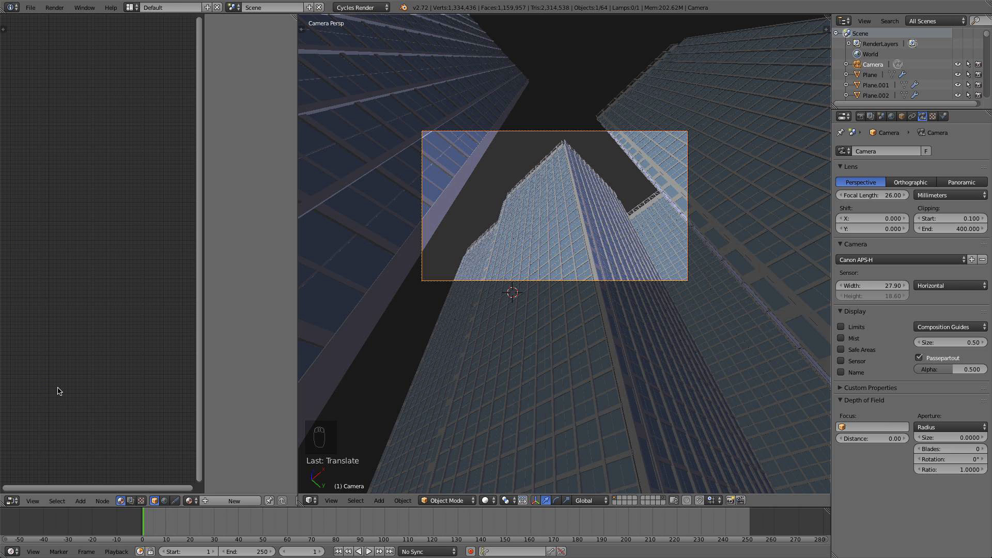
left_click(166, 501)
scroll(173, 421, "up", 4)
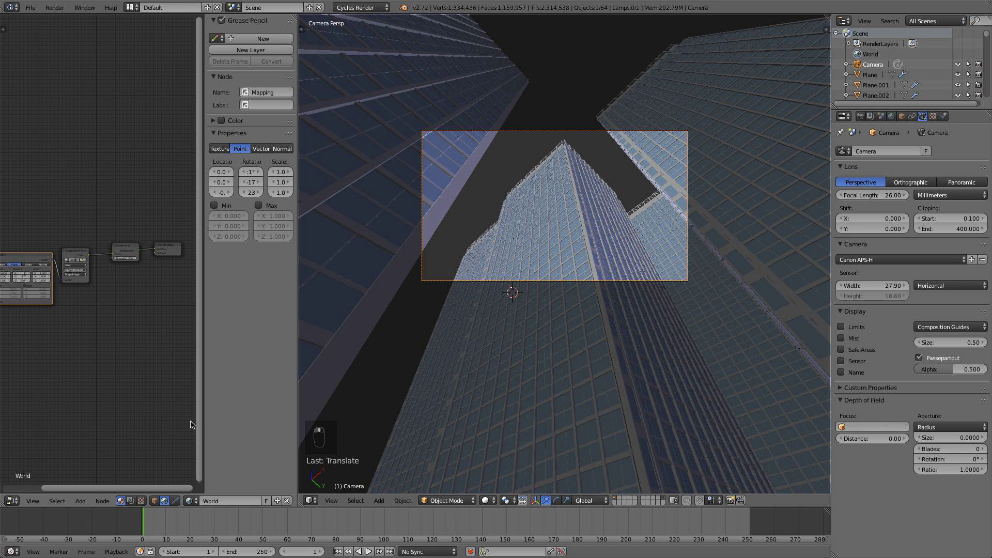
middle_click_drag(122, 372, 205, 368)
scroll(85, 364, "up", 3)
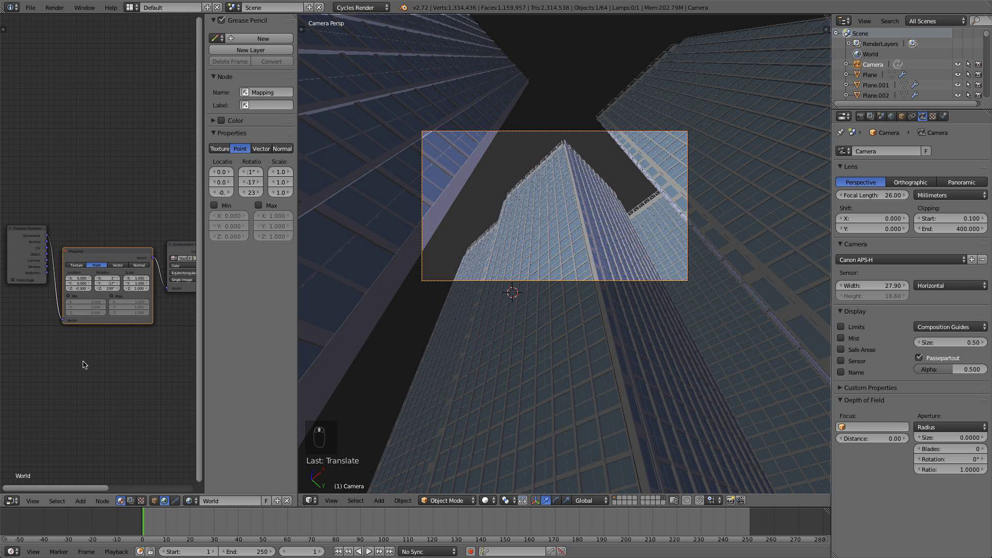
Hide the buildings by switching layers and preview the sky background with Rendered shading
left_click(616, 502)
left_click(488, 500)
left_click(507, 431)
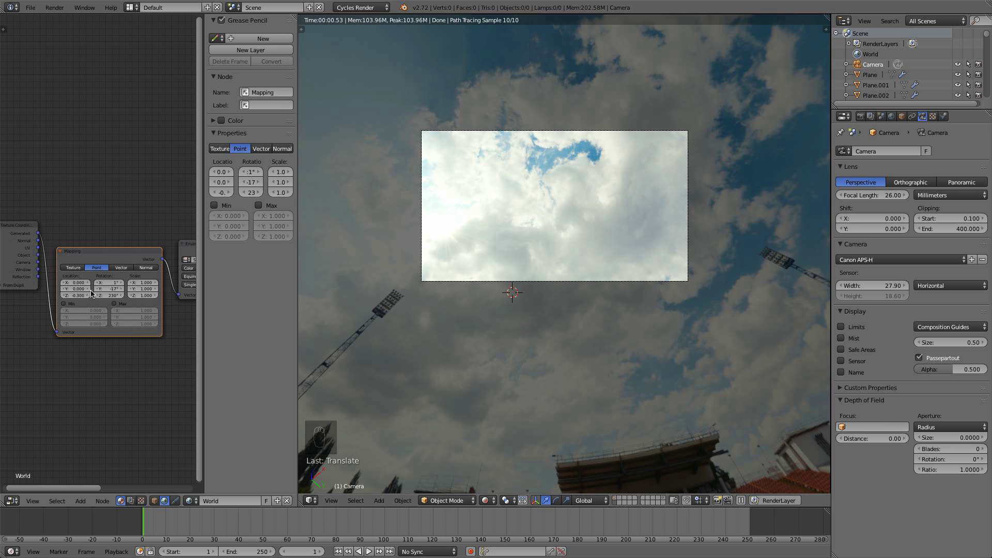
Set the world Mapping node's location to X -0.3, Y -0.3 and Z -0.5
left_click(65, 283)
left_click(65, 283)
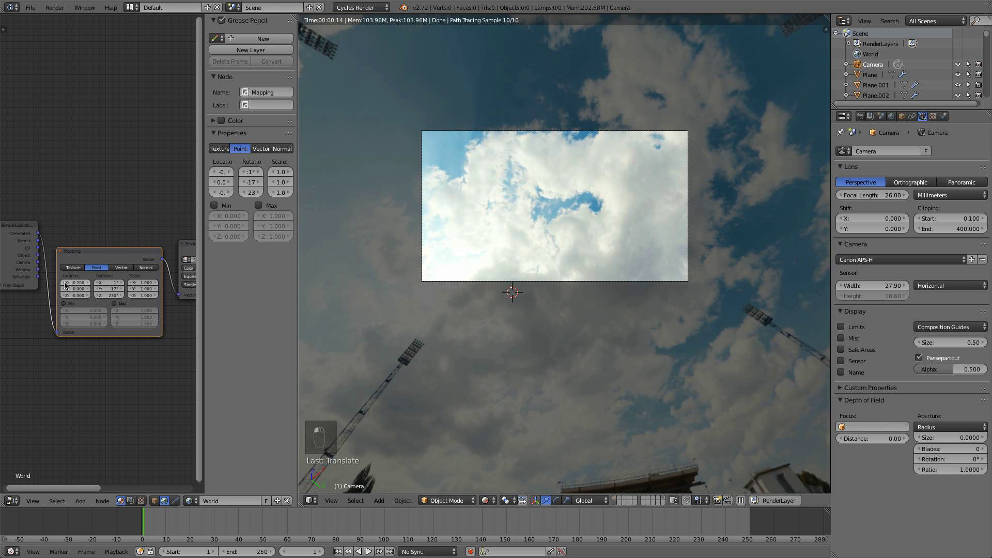
left_click(65, 283)
left_click(65, 289)
left_click(65, 290)
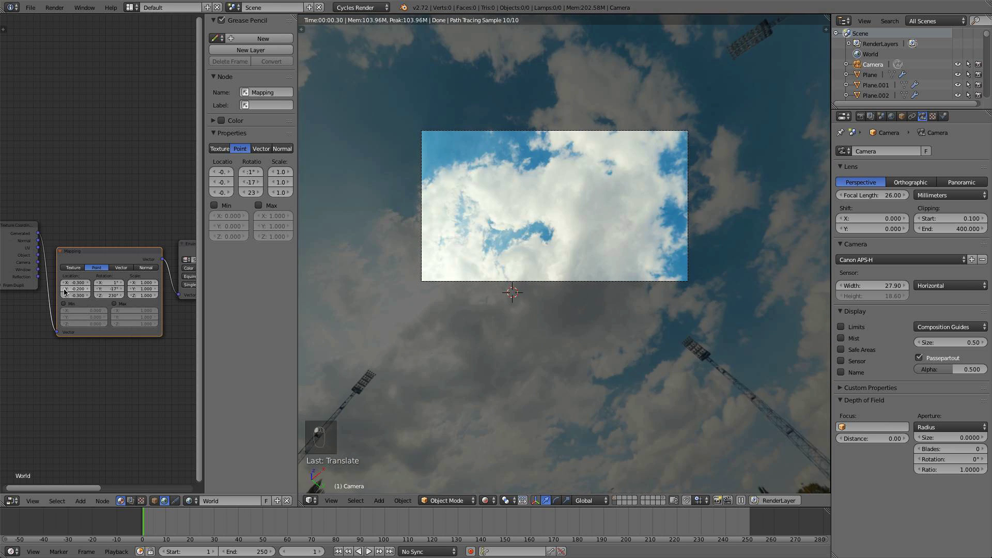
left_click(65, 289)
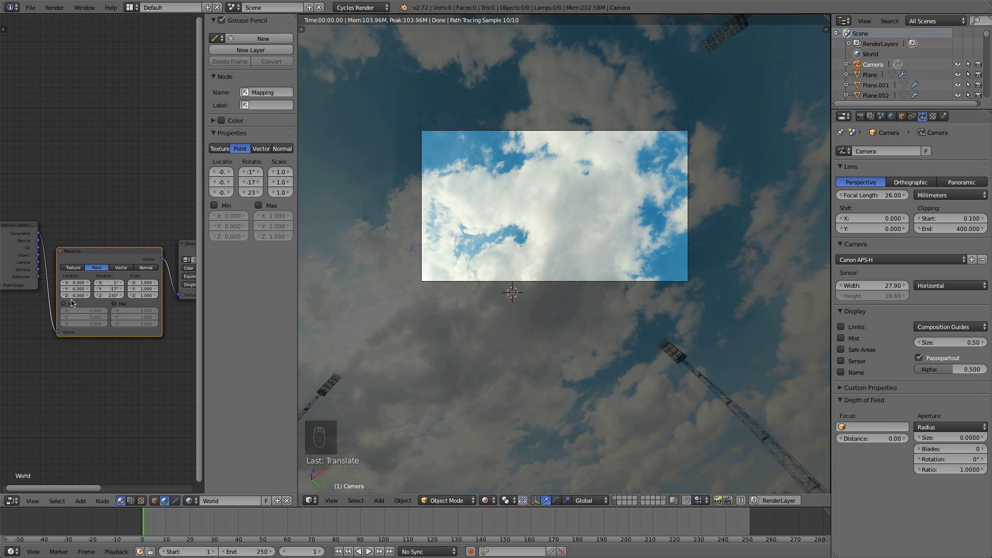
scroll(651, 355, "down", 3)
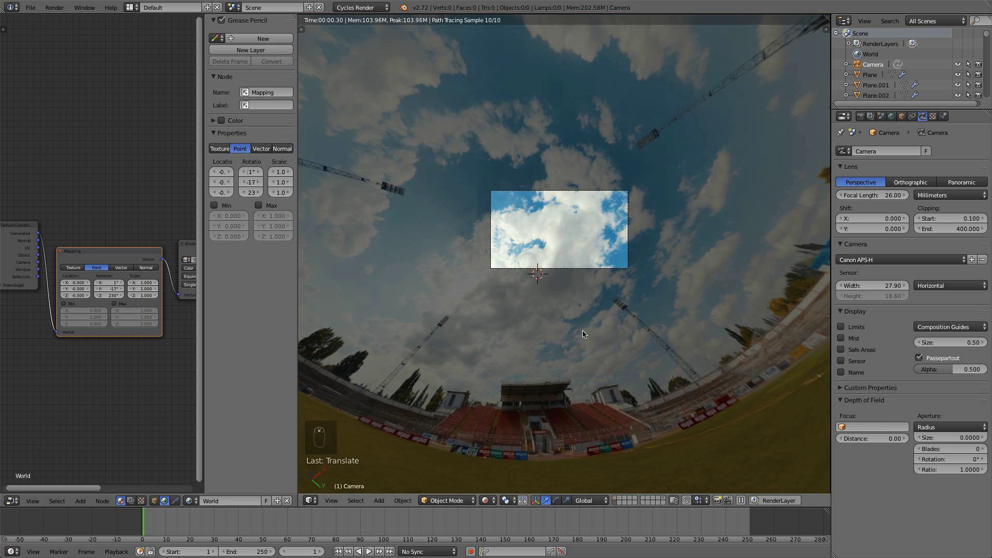
left_click(65, 295)
scroll(517, 310, "up", 4)
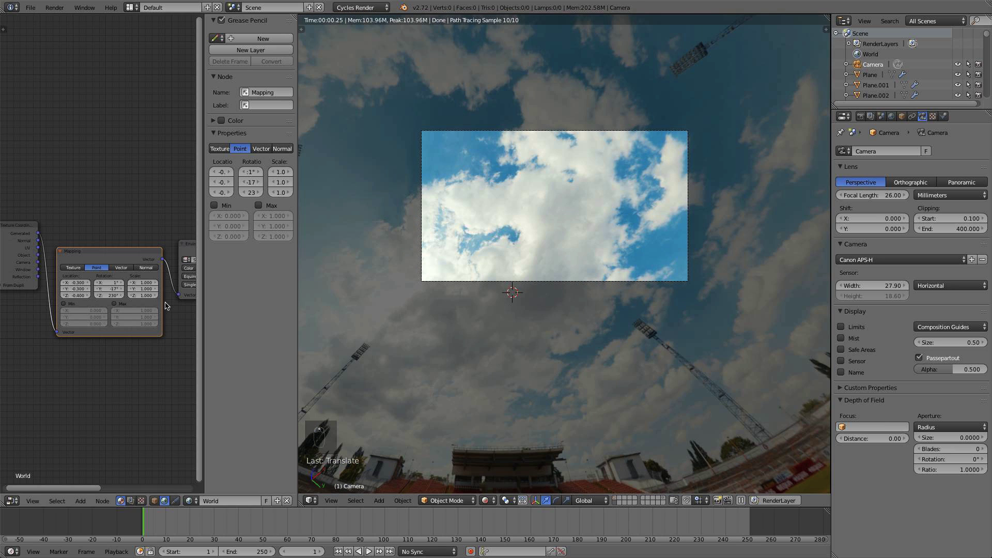
left_click(63, 296)
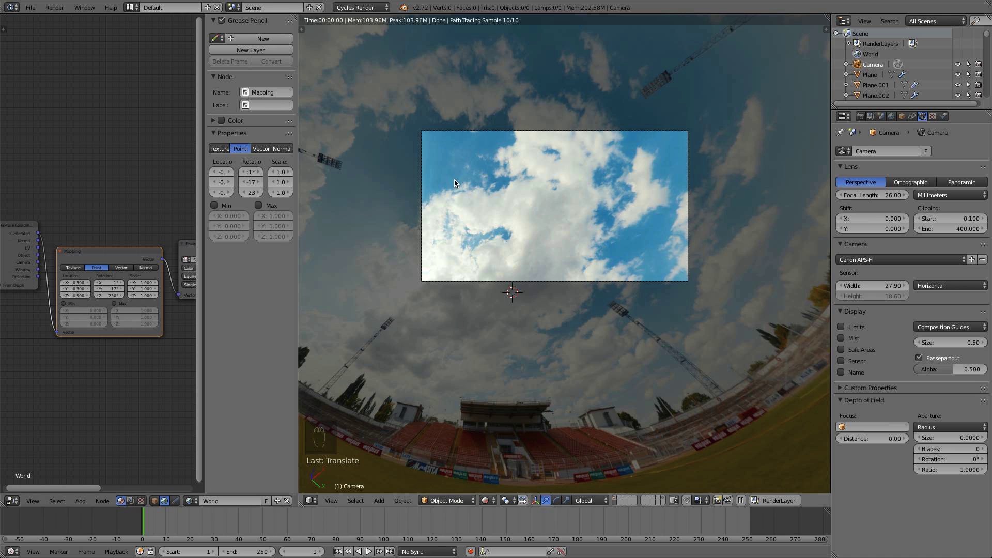
Return the camera view to Solid shading and show the layer with the buildings again
left_click(485, 500)
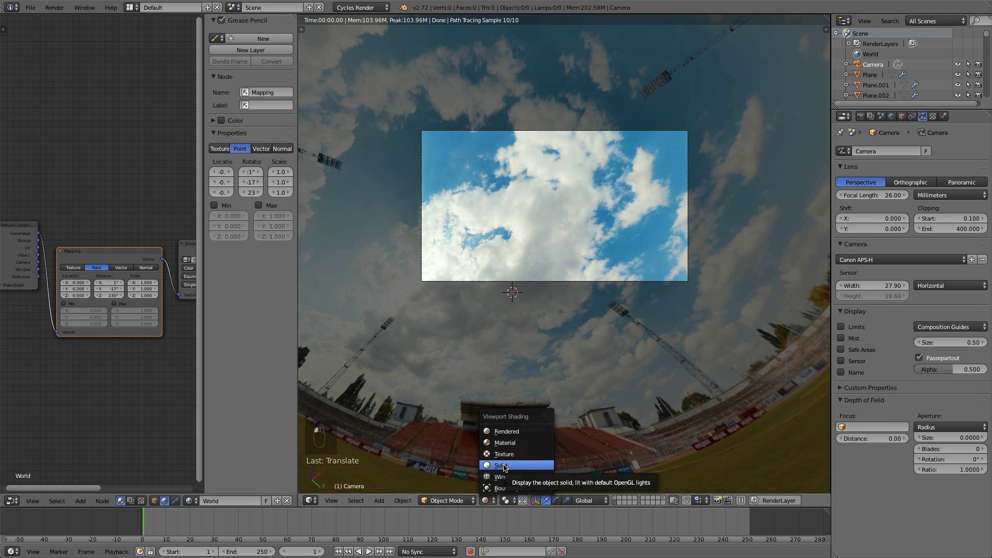
left_click(506, 468)
left_click(617, 499)
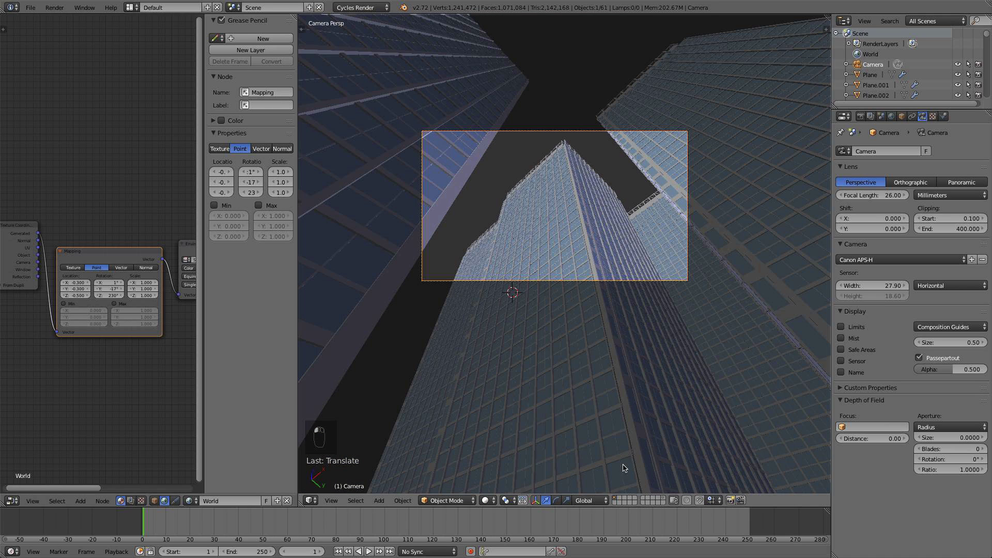
Select the main tower's front facade and display its Glass material in the node editor
scroll(650, 260, "down", 2)
scroll(620, 253, "up", 5)
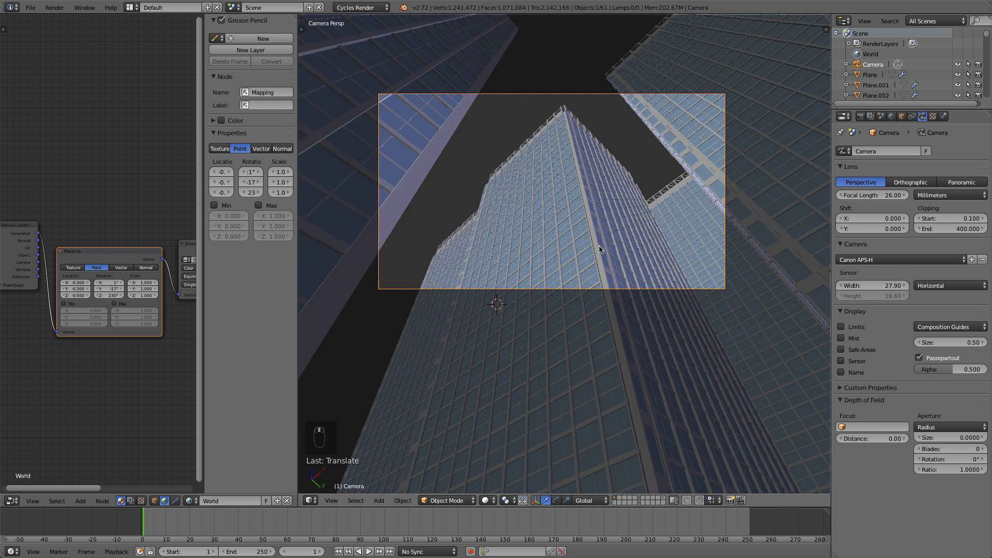
right_click(582, 245)
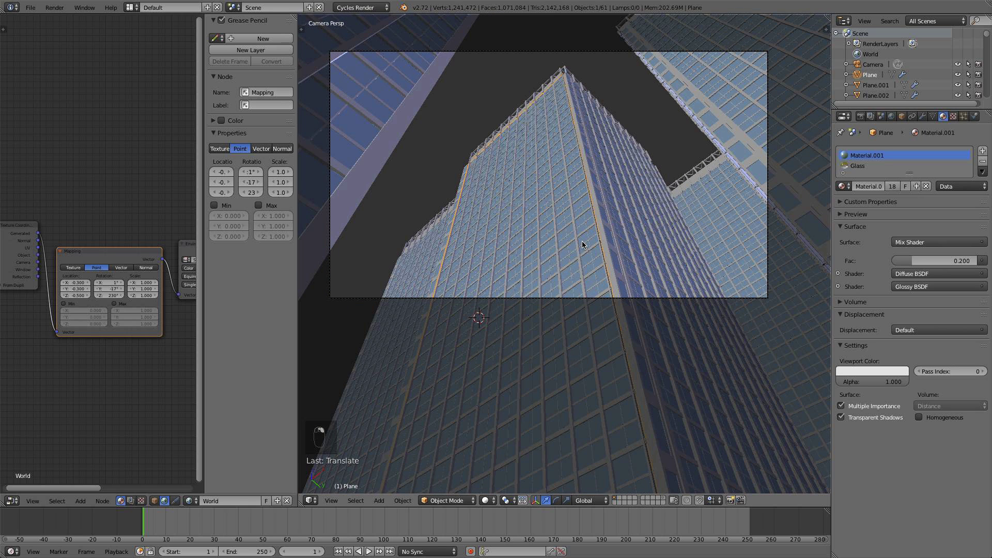
left_click(868, 165)
scroll(133, 325, "down", 1)
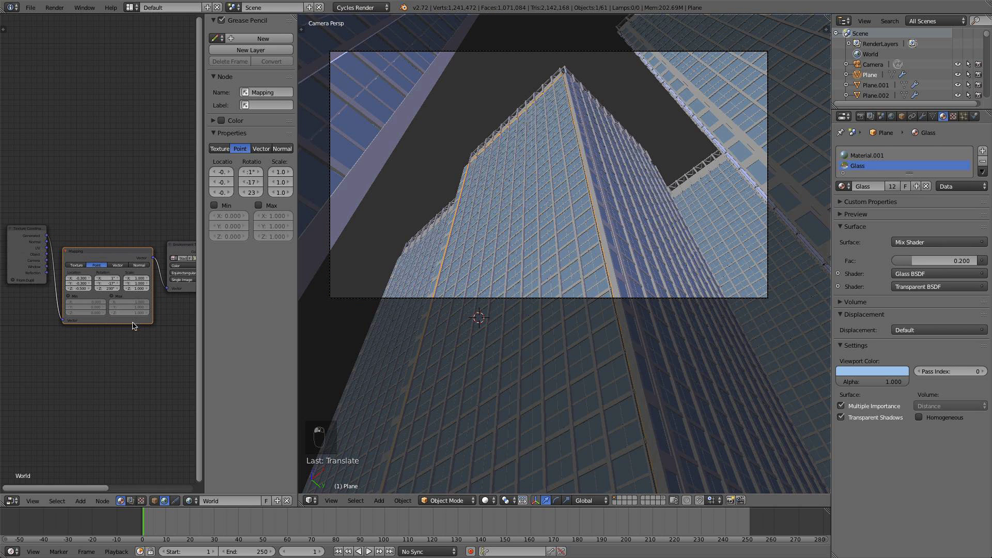
left_click(153, 500)
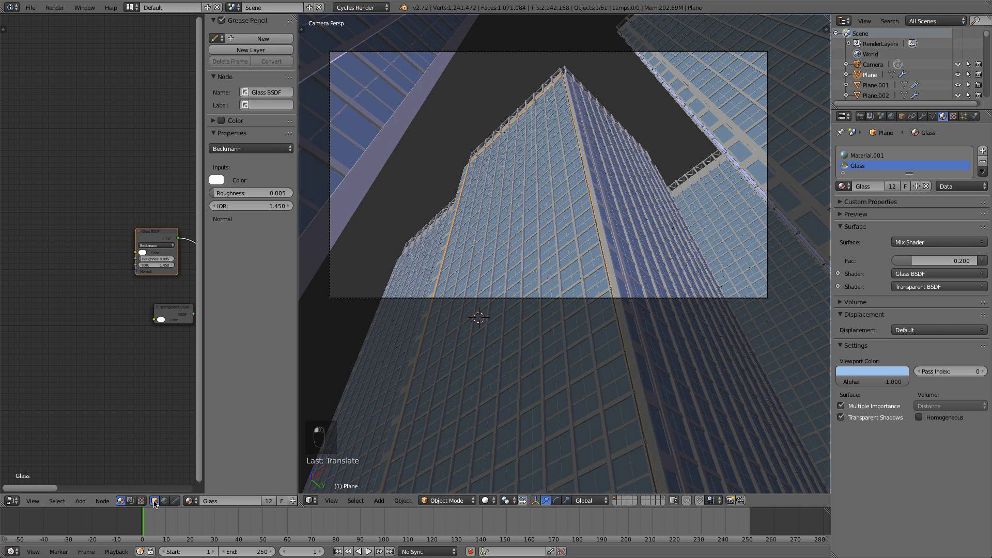
Set the Glass material's Mix Shader factor to 0.1
middle_click_drag(124, 341, 22, 345)
scroll(67, 334, "up", 2)
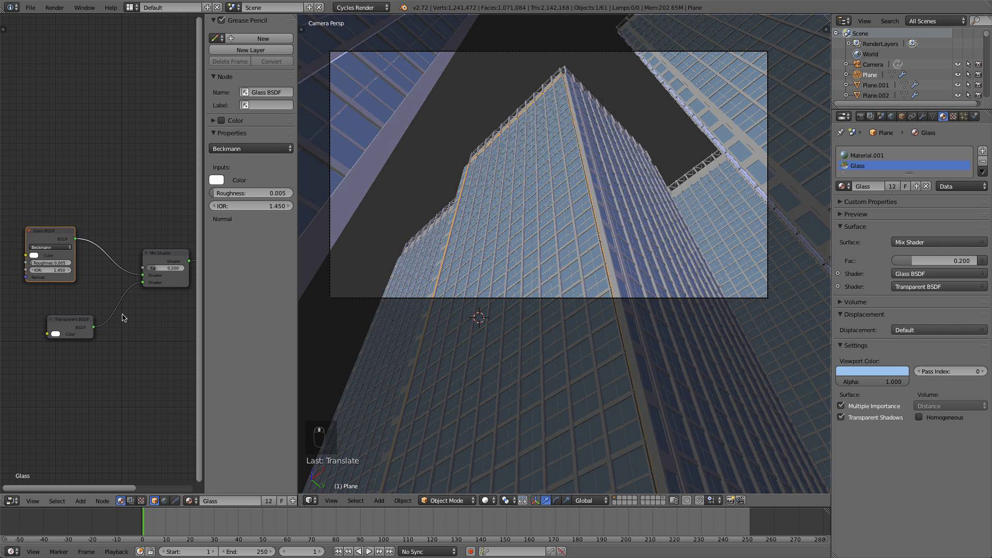
middle_click_drag(122, 317, 91, 321)
left_click(137, 273)
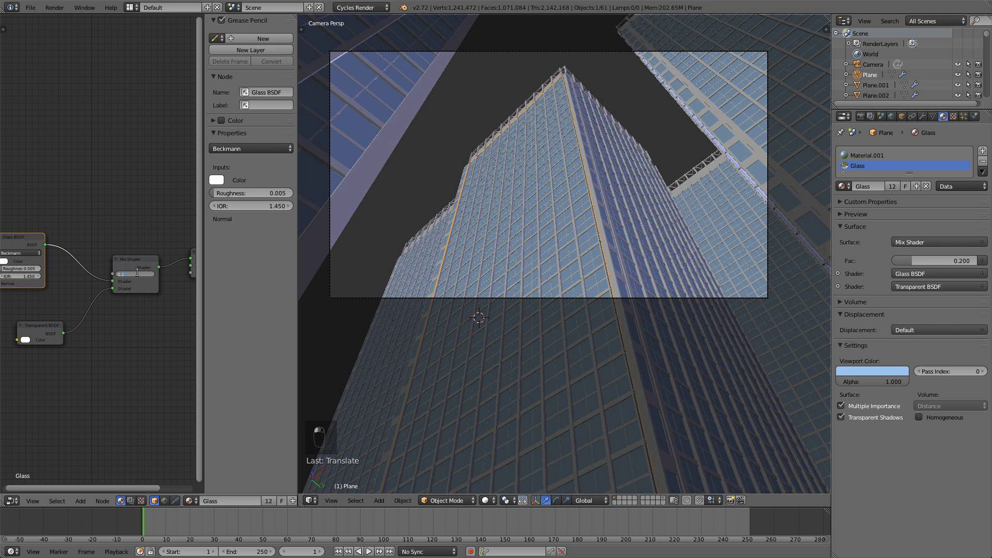
type("0.1")
key("Return")
Set the Glass BSDF roughness to 0.002
scroll(110, 284, "up", 3)
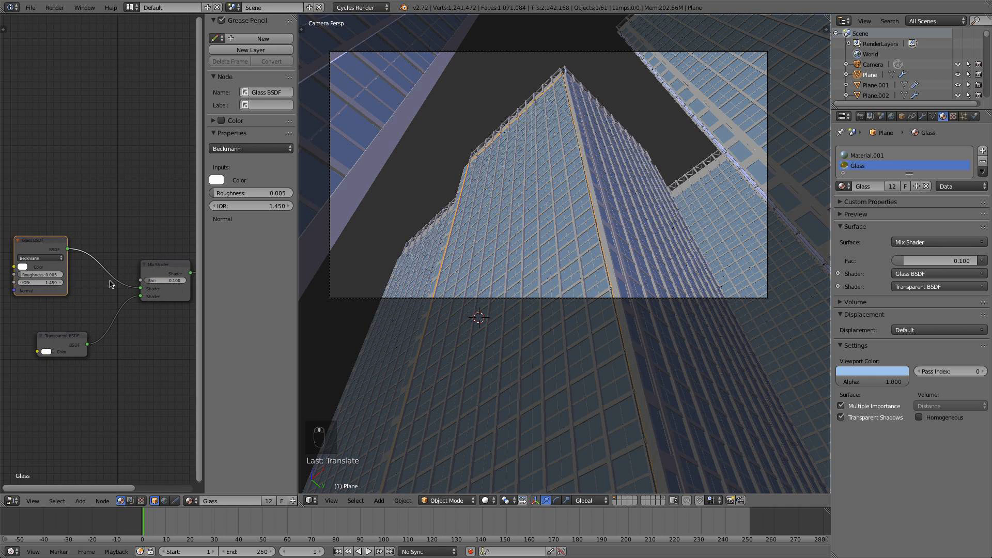
scroll(110, 284, "up", 1)
left_click(48, 276)
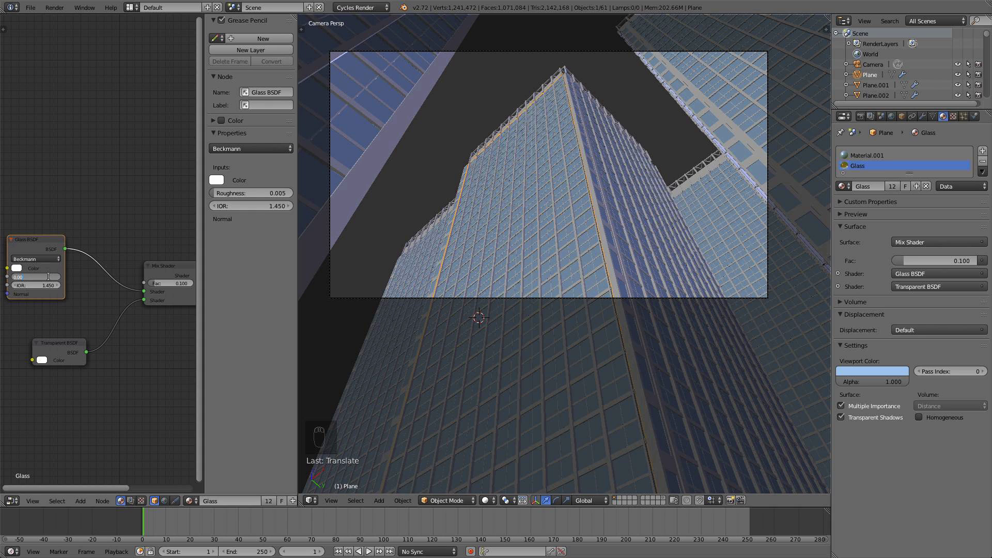
type("0.002")
key("Return")
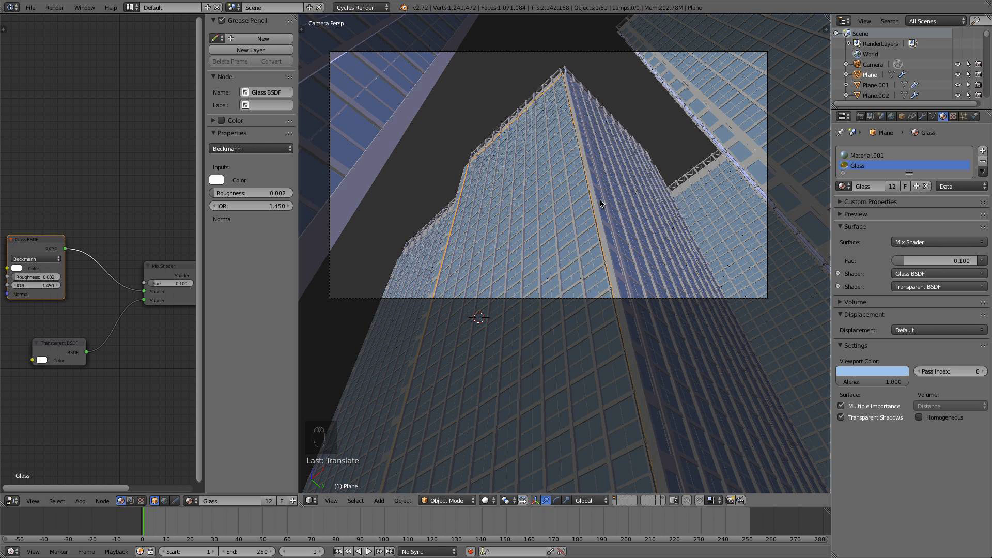
Show the buildings as wireframe from the front and unhide all hidden objects
key("shift+z")
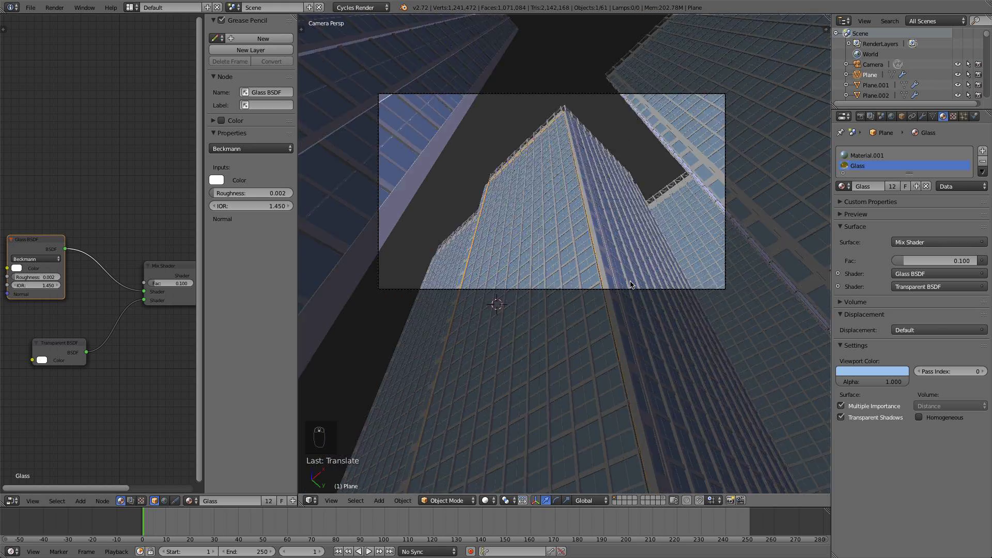
key("KP_1")
key("z")
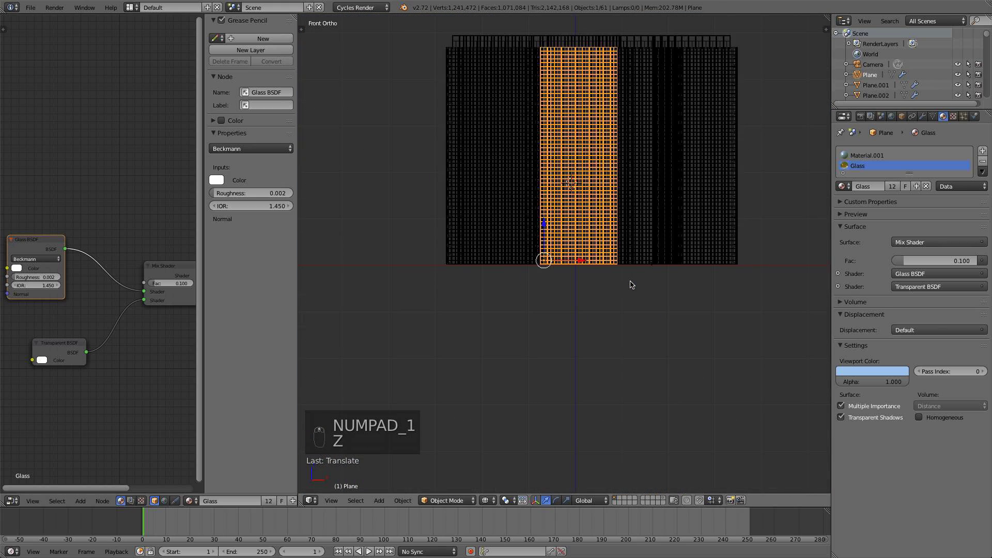
scroll(631, 284, "up", 8)
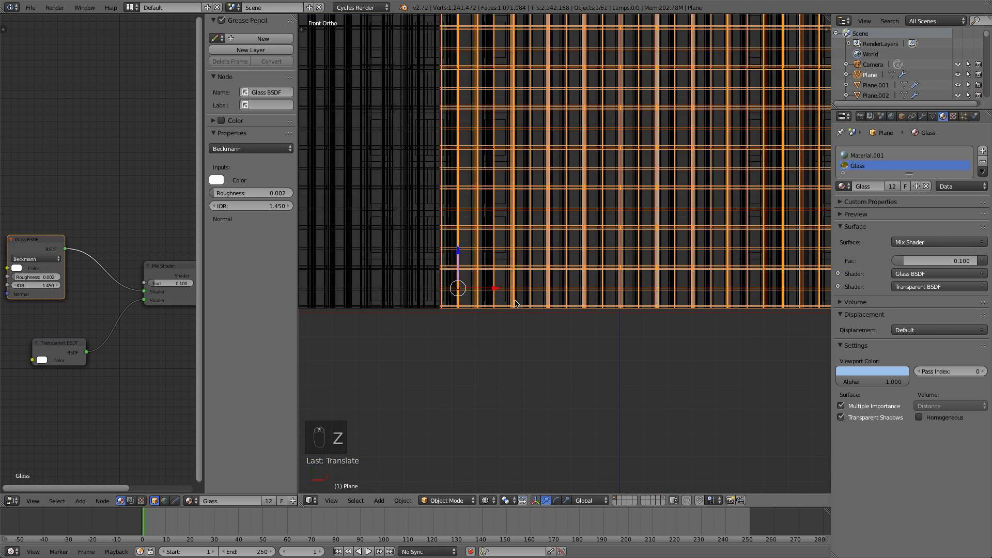
scroll(514, 304, "down", 4)
middle_click_drag(515, 303, 567, 312)
key("alt+h")
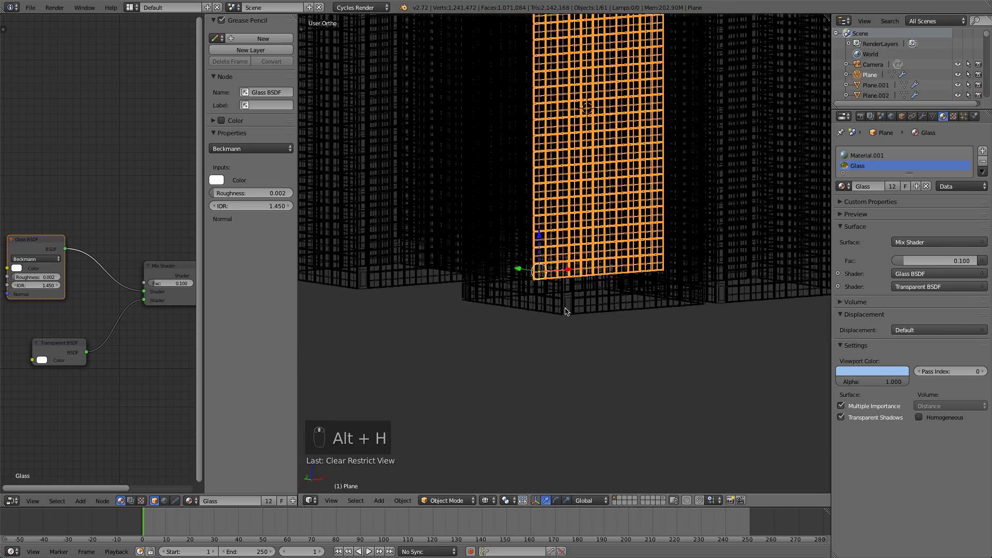
Move the interior floors, ground plane and lamp from their own layer to the first layer, and show the first layer
left_click(663, 502)
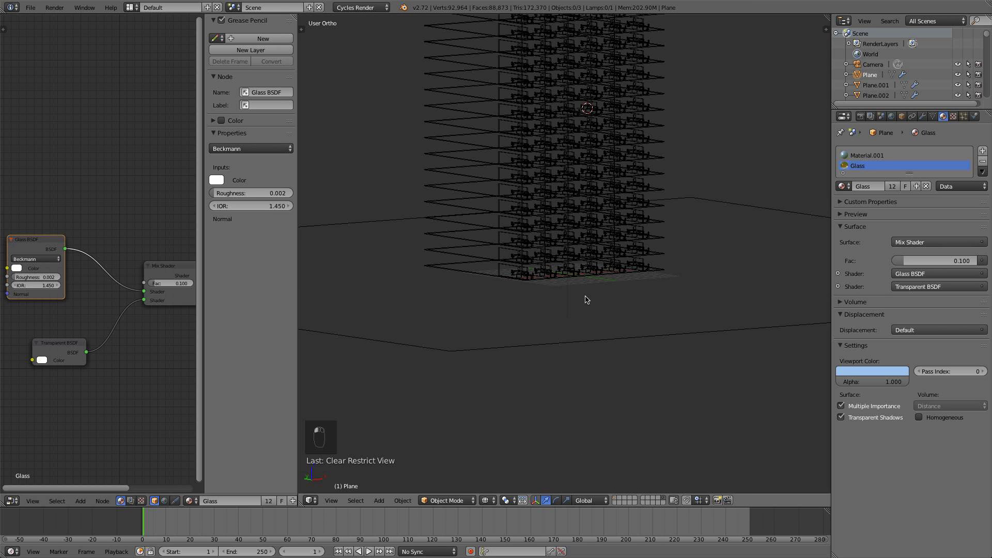
scroll(651, 336, "down", 2)
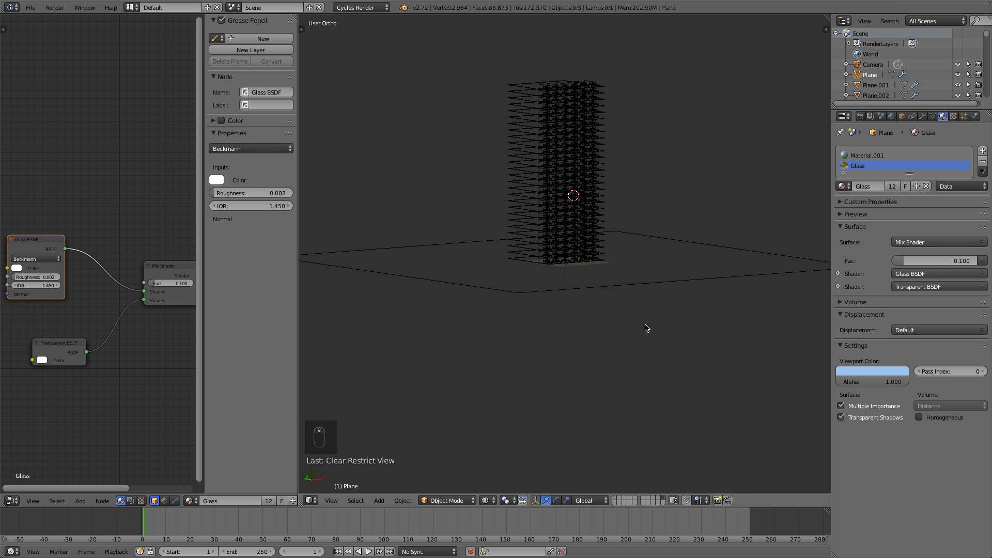
key("b")
left_click_drag(646, 328, 564, 224)
key("m")
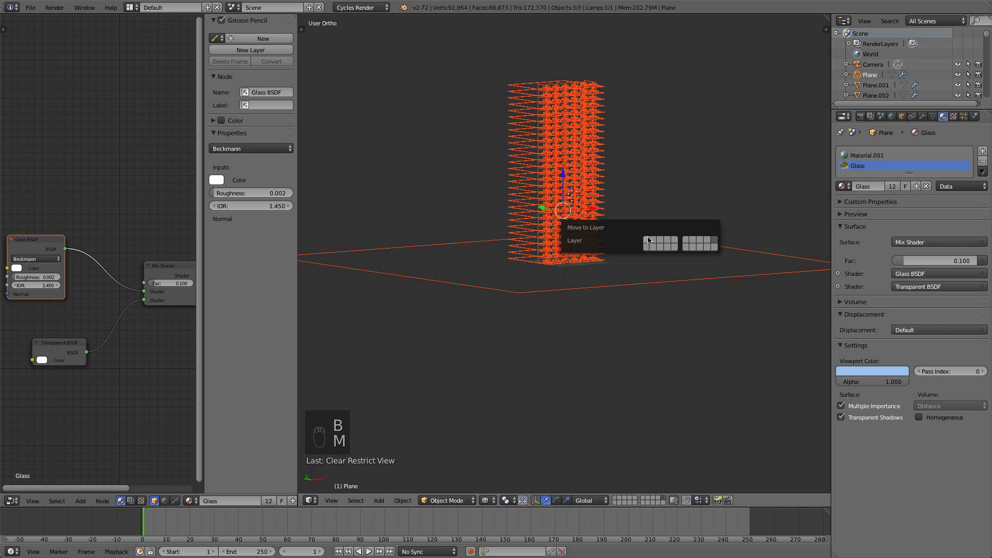
left_click(651, 240)
left_click(616, 498)
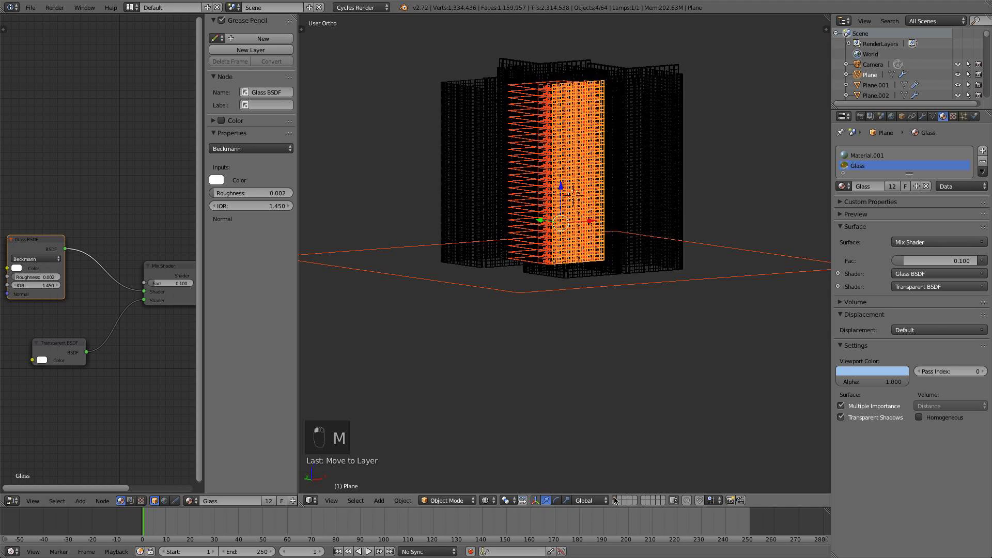
Try a count of 14 on the front facade's vertical Array modifier, and undo that change
scroll(572, 425, "up", 3)
key("KP_1")
scroll(573, 413, "up", 3)
scroll(577, 275, "up", 2)
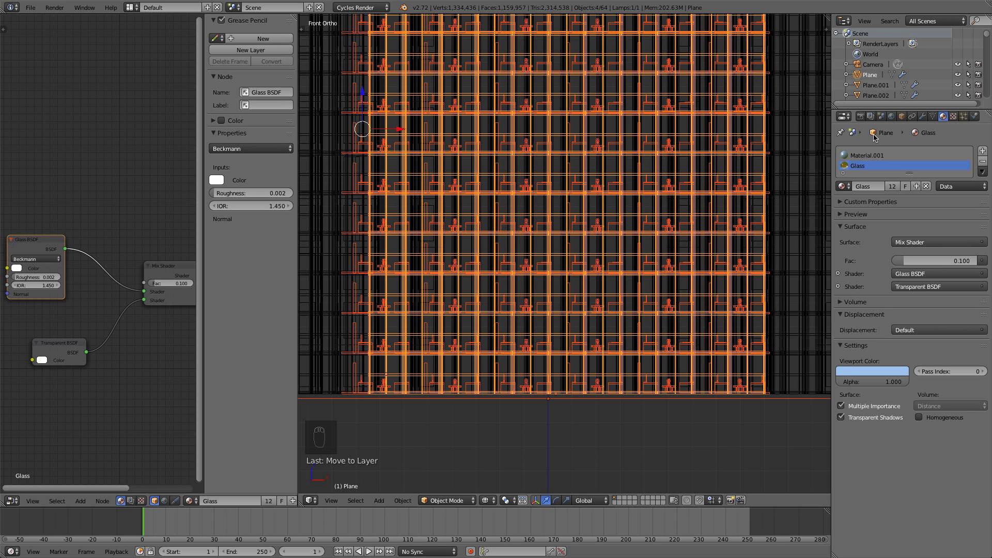
left_click(922, 116)
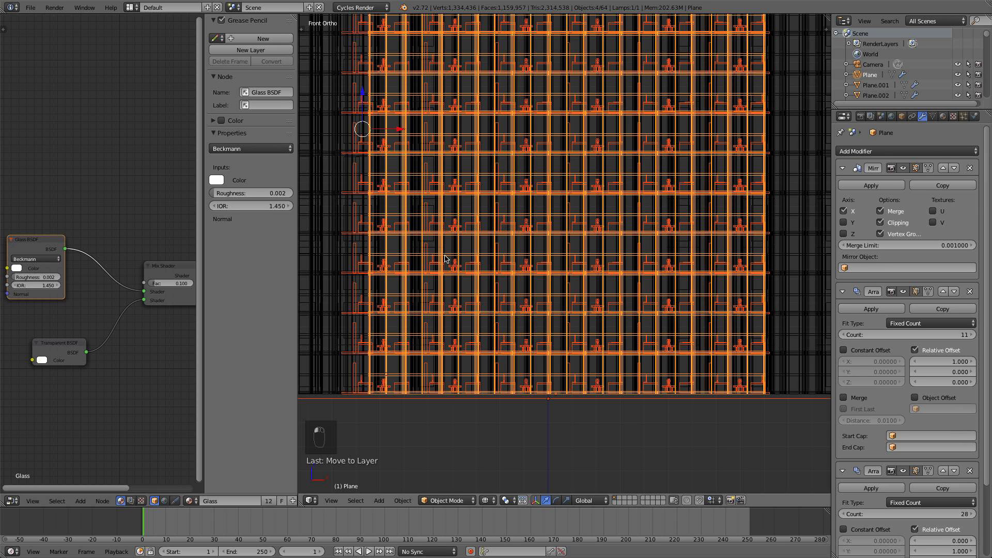
scroll(780, 339, "down", 1)
scroll(930, 439, "down", 2)
left_click(929, 472)
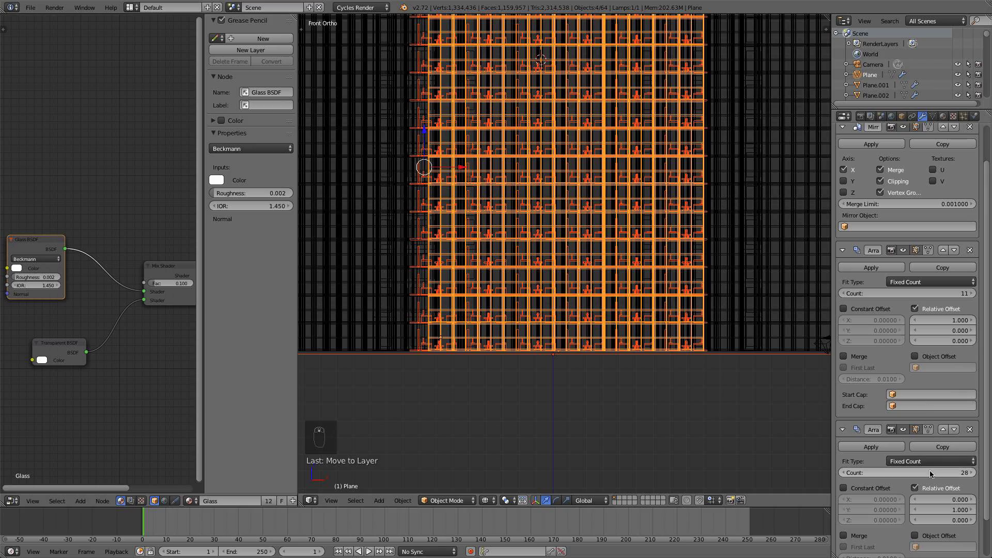
type("14")
key("Return")
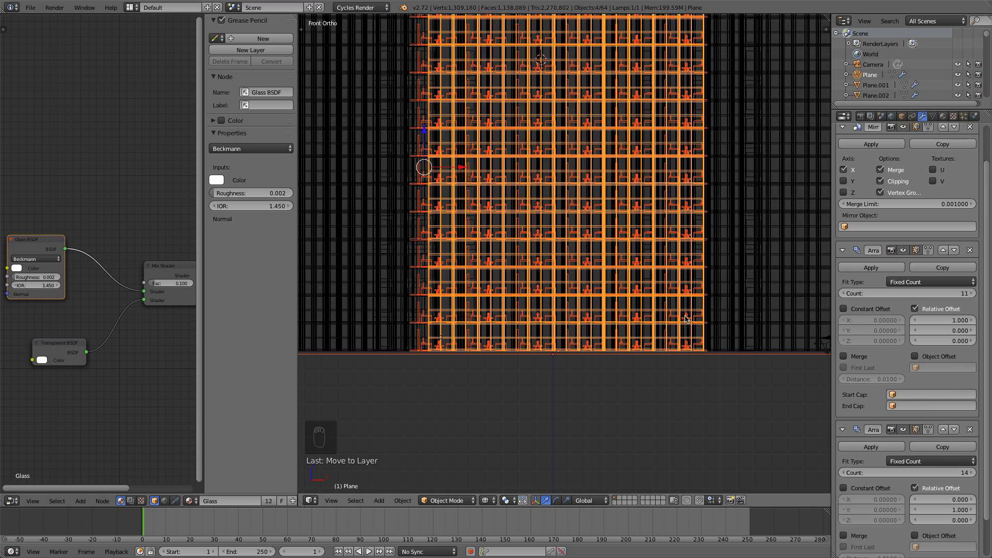
scroll(620, 217, "down", 3)
middle_click_drag(608, 193, 721, 213)
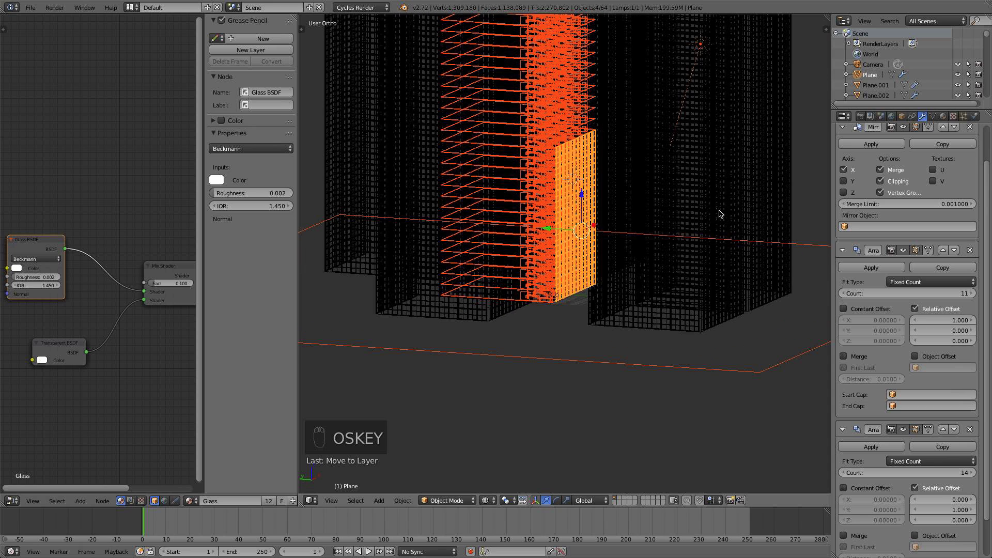
key("super+z")
Select the furnished interior floors inside the main tower and set their Array modifier's count to 14
right_click(522, 172)
right_click(553, 192)
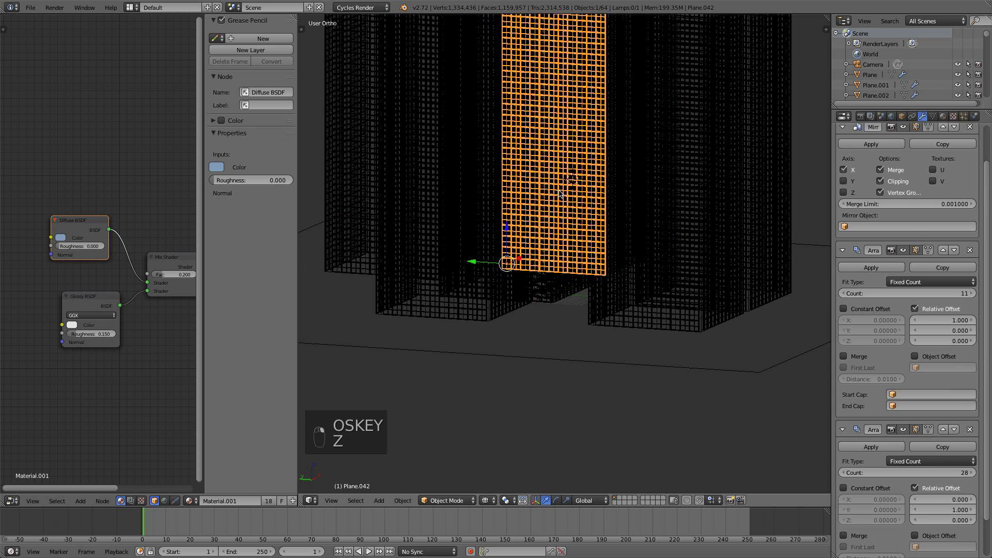
right_click(555, 193)
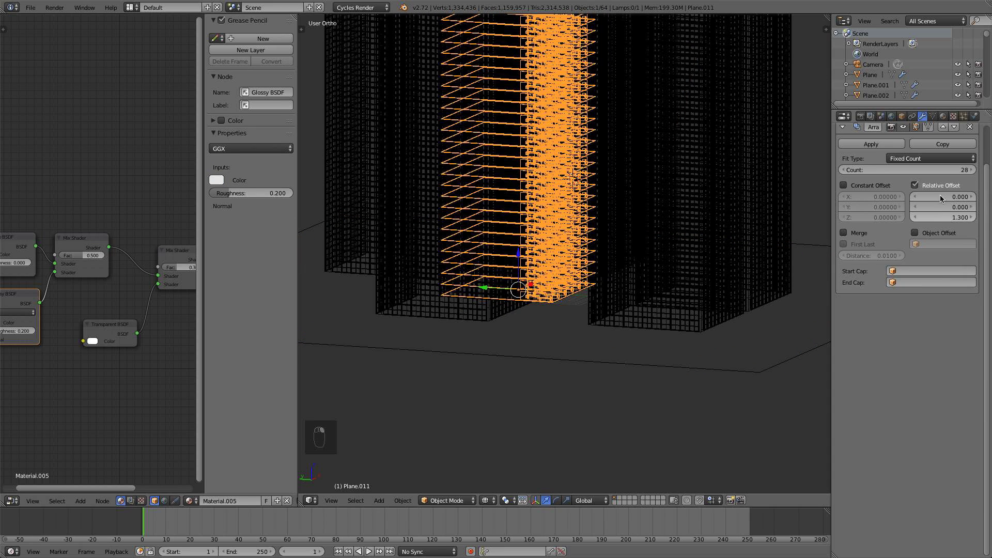
left_click(932, 169)
type("14")
key("Return")
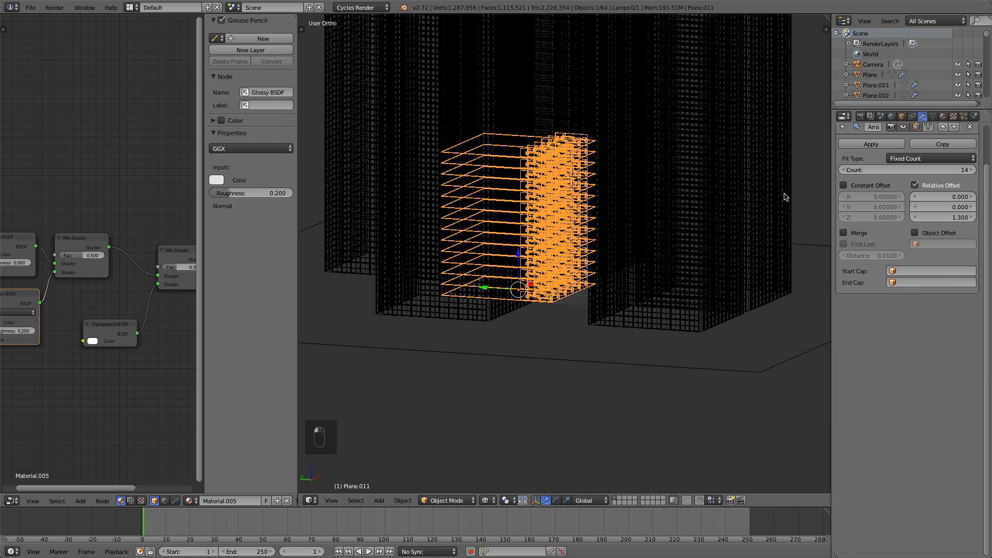
Set the interior floors' Array relative Z offset to 2.6 and check their spacing from the front
scroll(744, 196, "down", 2)
key("KP_1")
scroll(700, 205, "up", 3)
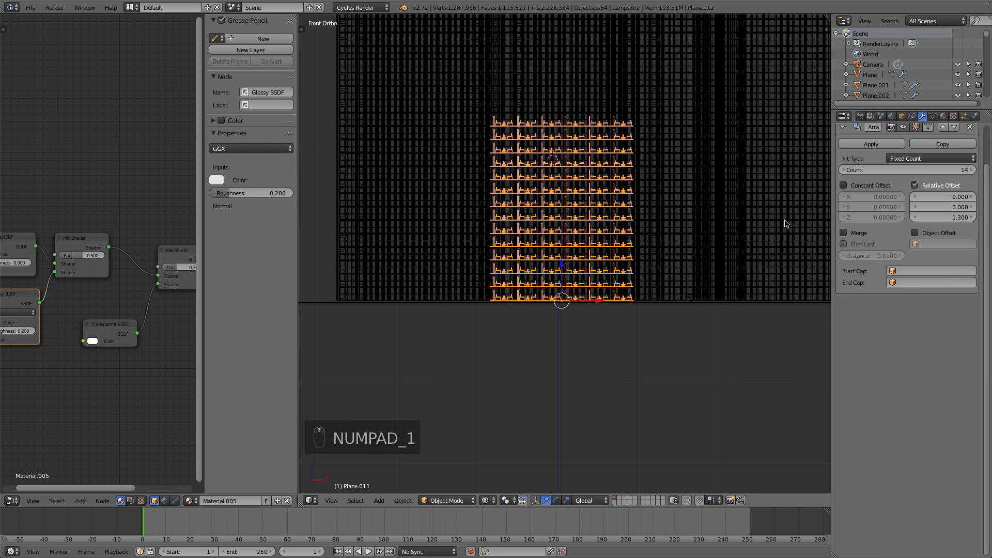
left_click(946, 218)
type("2.6")
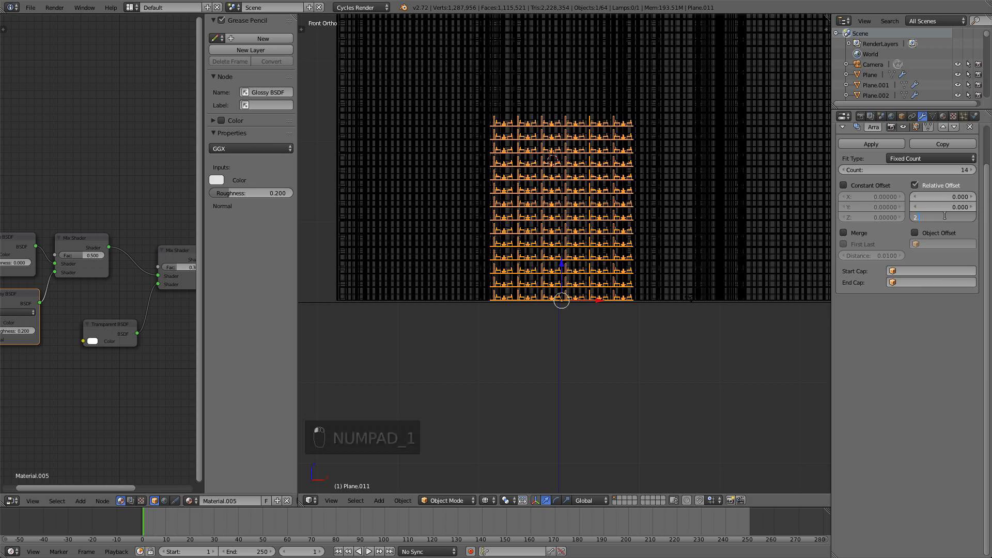
key("Return")
scroll(635, 166, "up", 6)
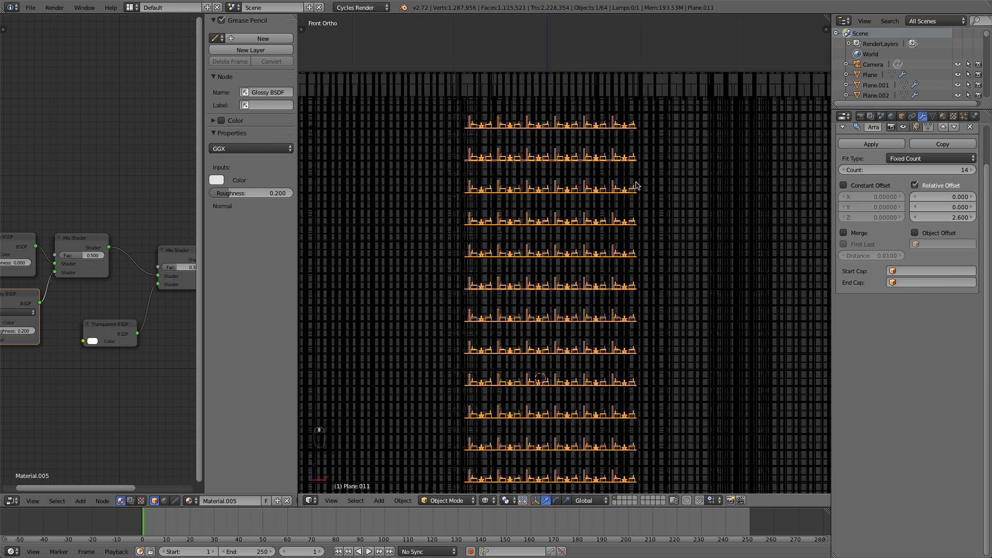
key("z")
key("z")
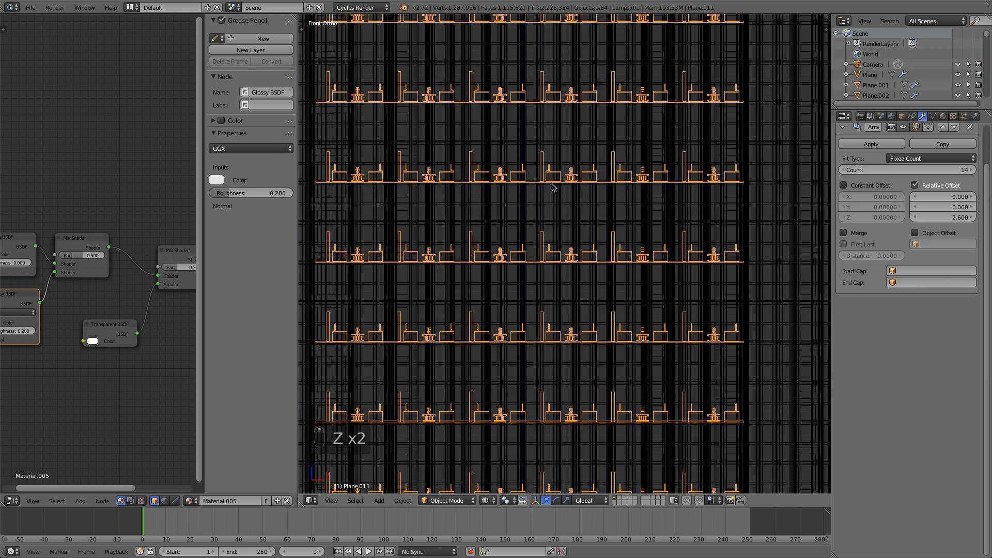
scroll(530, 87, "down", 8)
Return to the camera view in Solid shading with nothing selected, and save the file
key("KP_0")
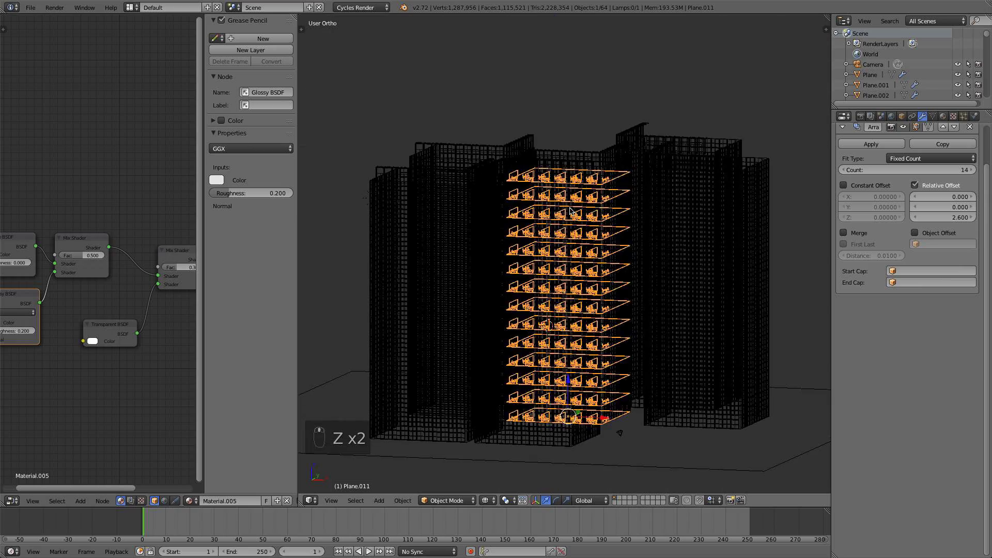
scroll(571, 211, "up", 5)
key("a")
key("a")
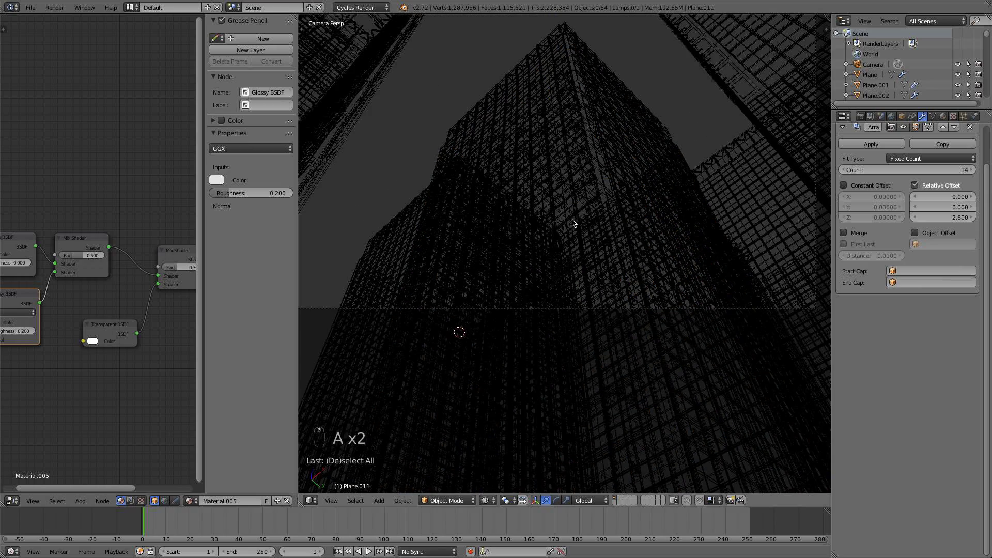
left_click(483, 500)
left_click(491, 468)
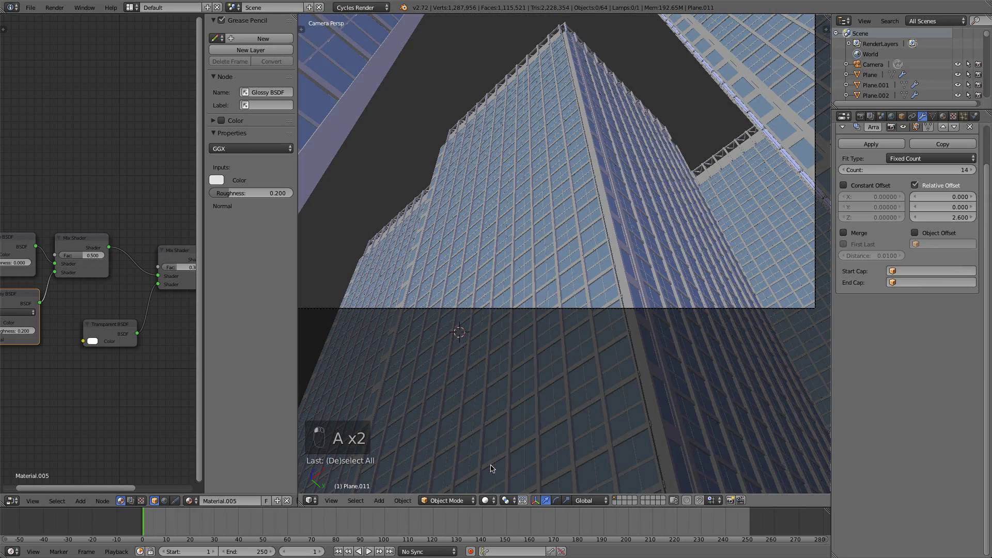
left_click(30, 8)
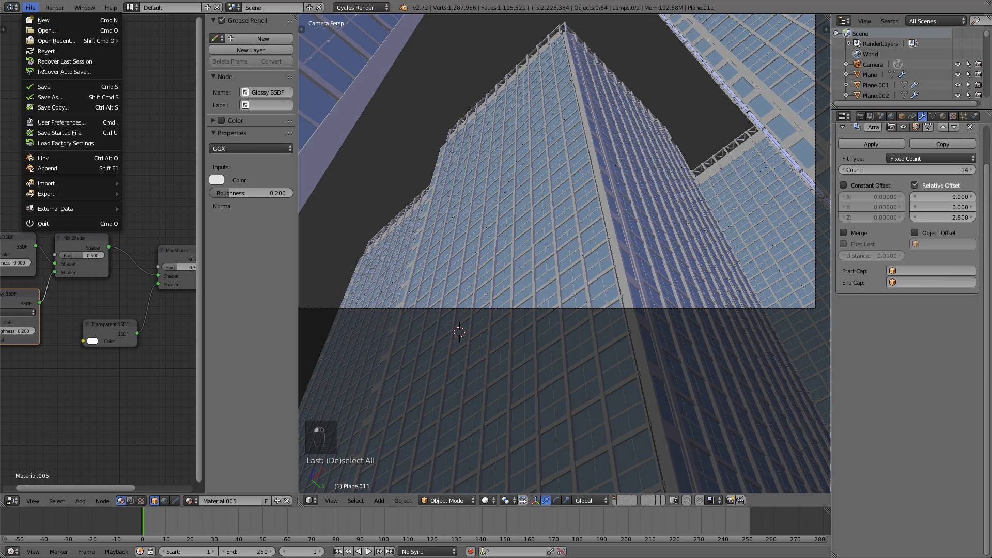
left_click(45, 88)
Show the camera view as wireframe, select the main tower's front facade and enter Edit Mode on its mesh
scroll(620, 228, "up", 3)
key("z")
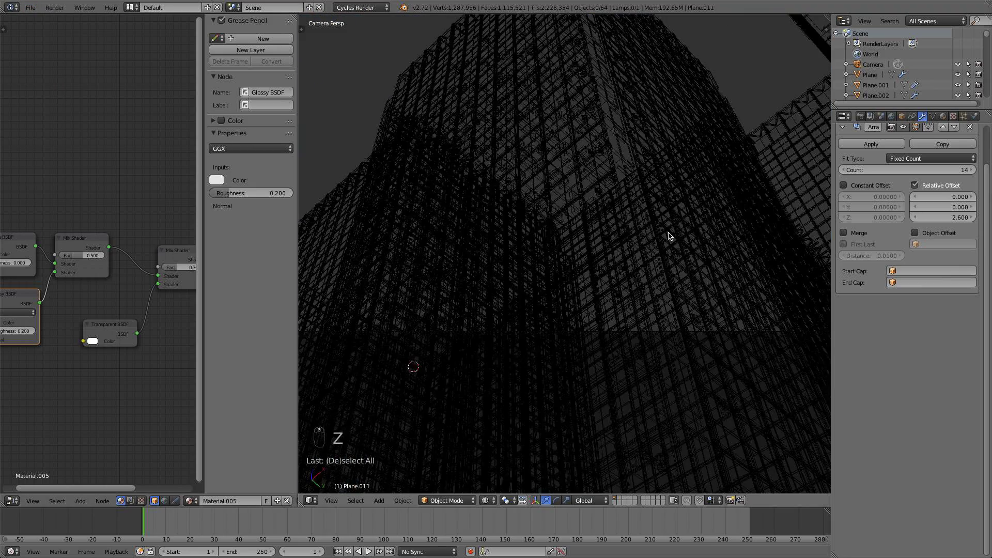
scroll(668, 236, "up", 3)
scroll(649, 250, "up", 4)
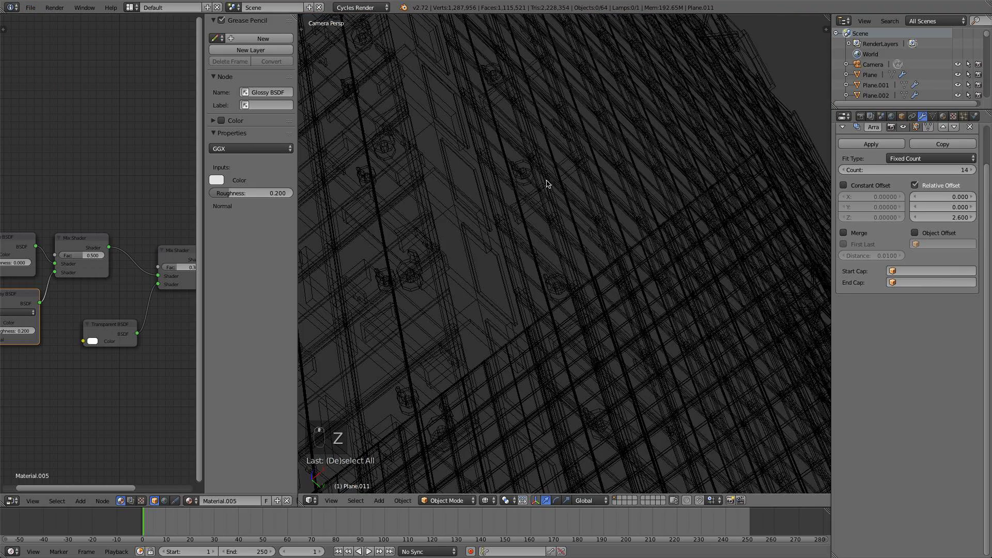
right_click(547, 183)
right_click(395, 283)
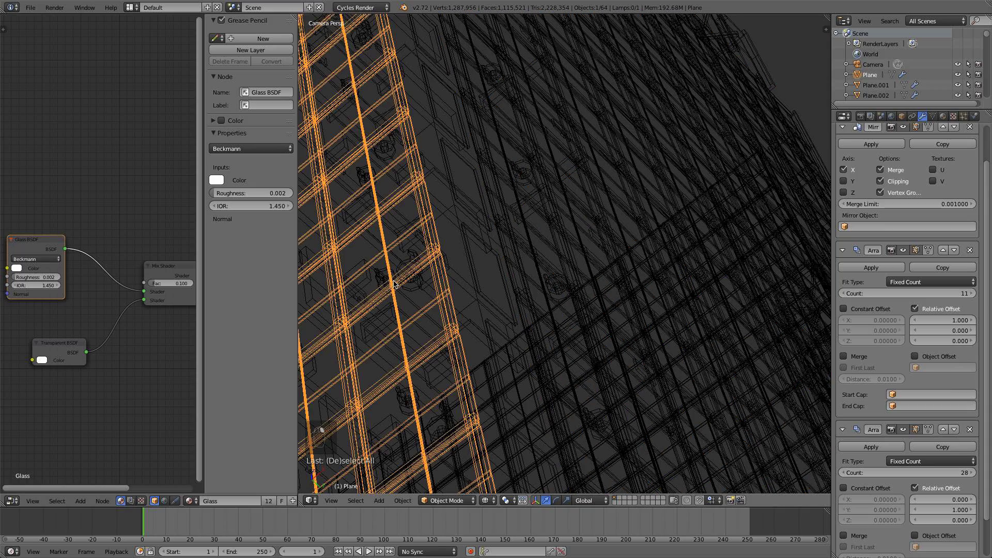
key("Tab")
key("Tab")
key("Tab")
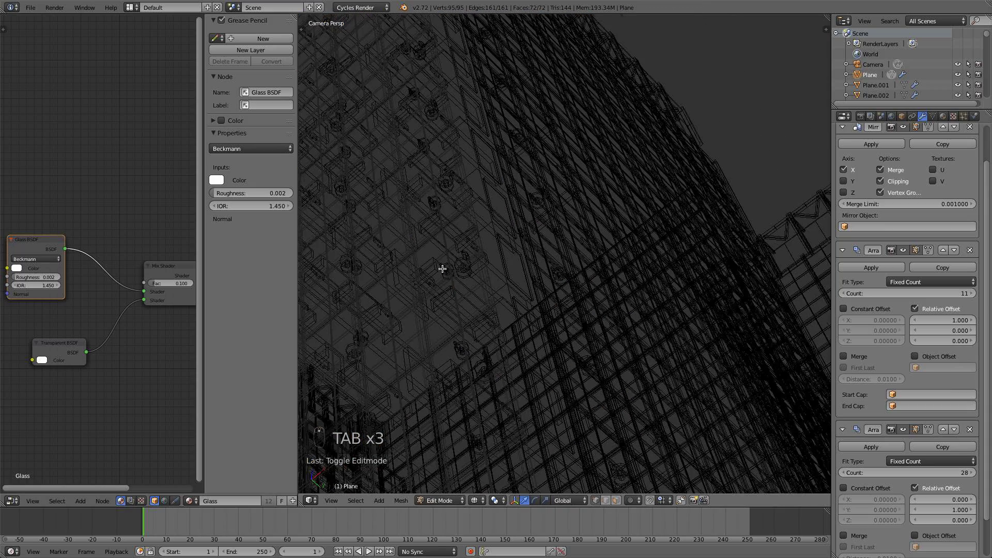
Examine the front facade's base window panel against the interior floors in the front view
scroll(443, 269, "down", 6)
key("KP_1")
middle_click_drag(580, 371, 605, 232, "shift")
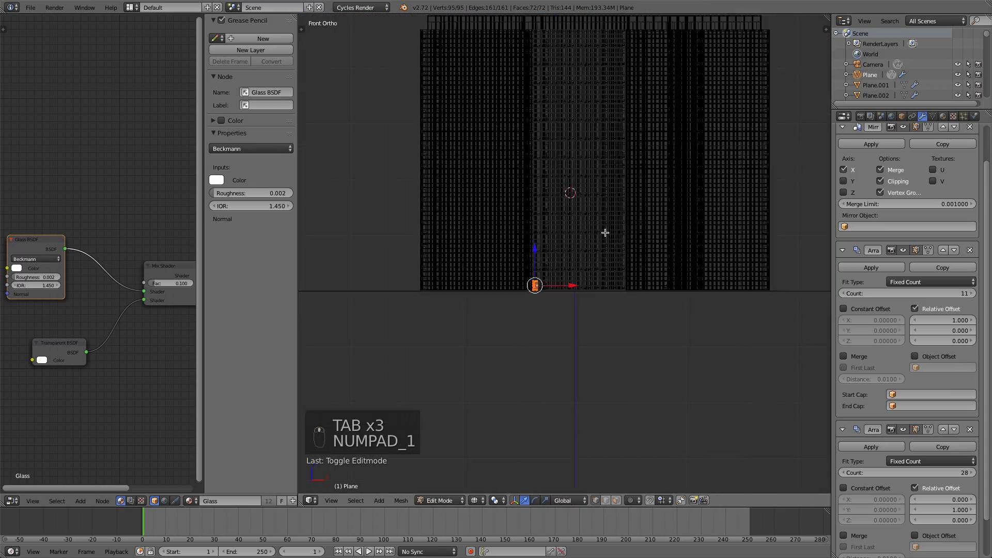
scroll(598, 271, "up", 7)
scroll(597, 275, "up", 1)
middle_click_drag(466, 323, 548, 189, "shift")
scroll(548, 189, "up", 5)
middle_click_drag(522, 155, 492, 332, "shift")
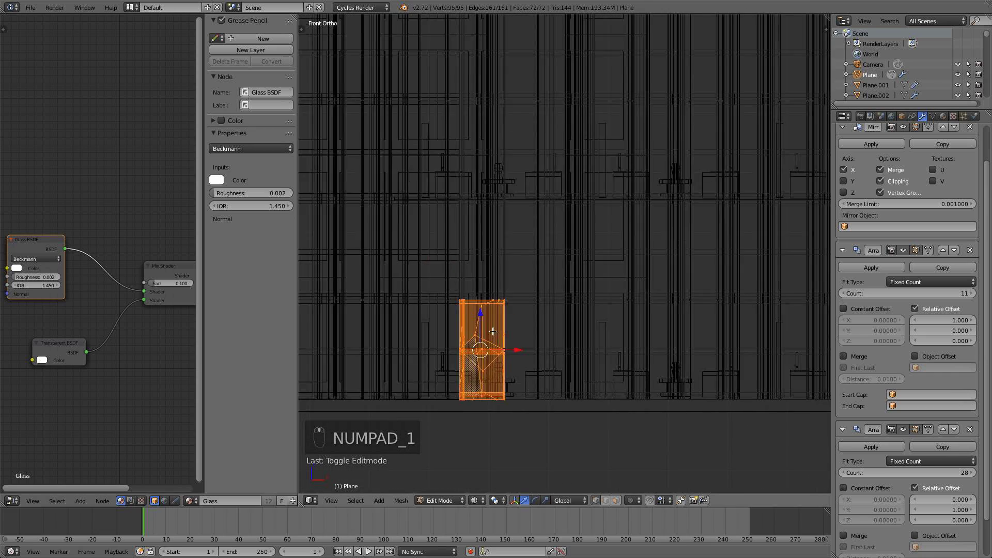
Leave the front facade's mesh, select the adjacent facade Plane.029 and examine its base panel in Edit Mode
scroll(492, 332, "down", 3)
key("Tab")
scroll(509, 311, "down", 3)
right_click(459, 224)
key("Tab")
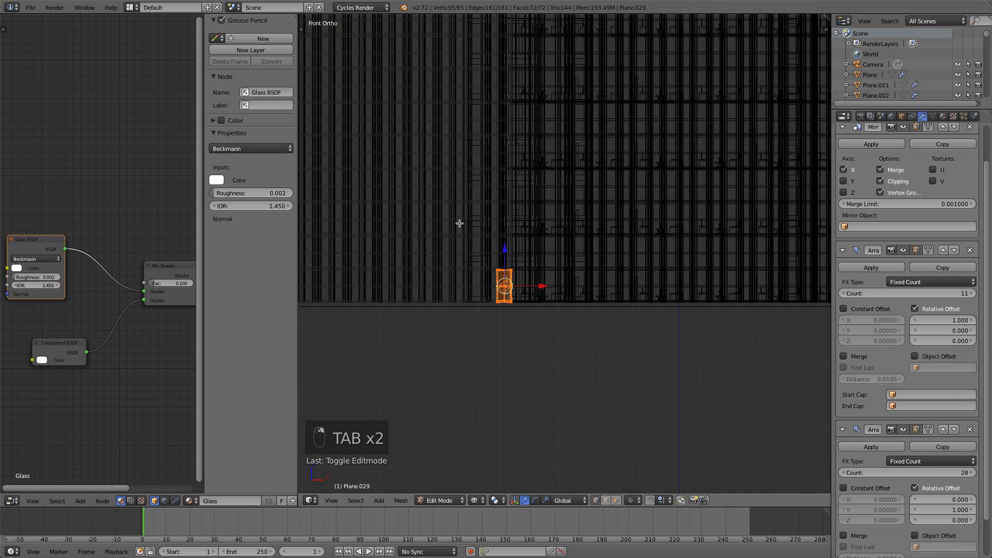
scroll(486, 266, "up", 3)
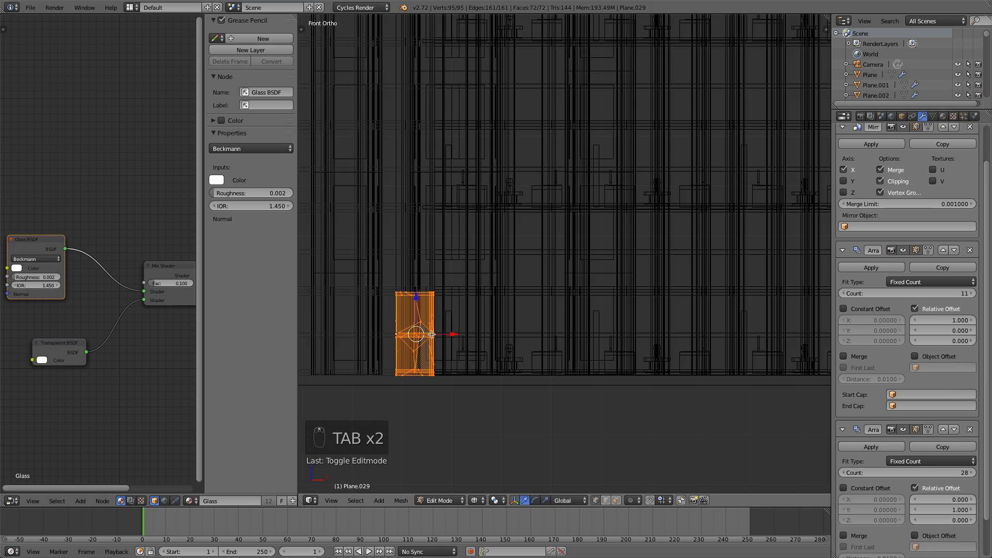
Exit Edit Mode, deselect everything and return to the wireframe camera view
key("Tab")
key("a")
key("a")
key("a")
key("a")
scroll(465, 348, "down", 5)
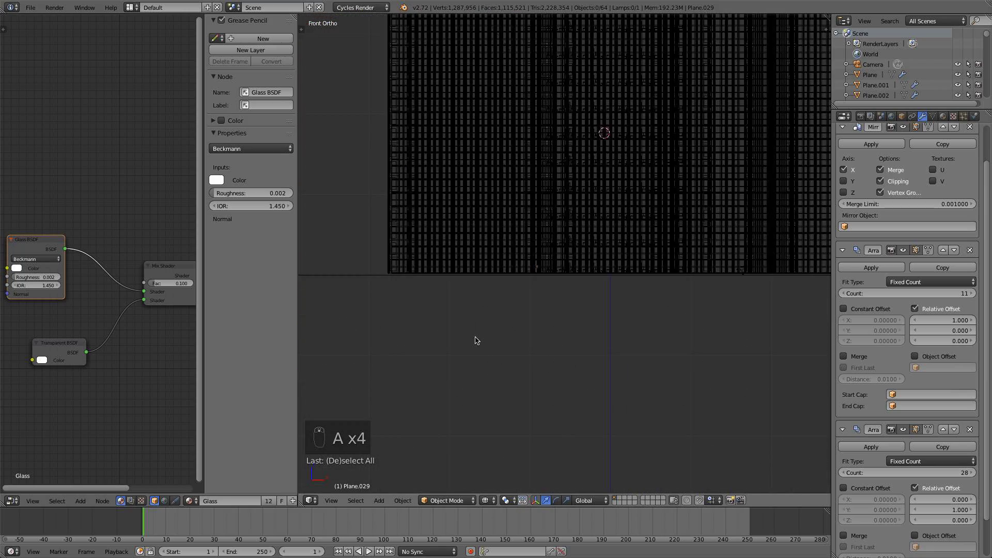
key("KP_0")
scroll(490, 323, "down", 5)
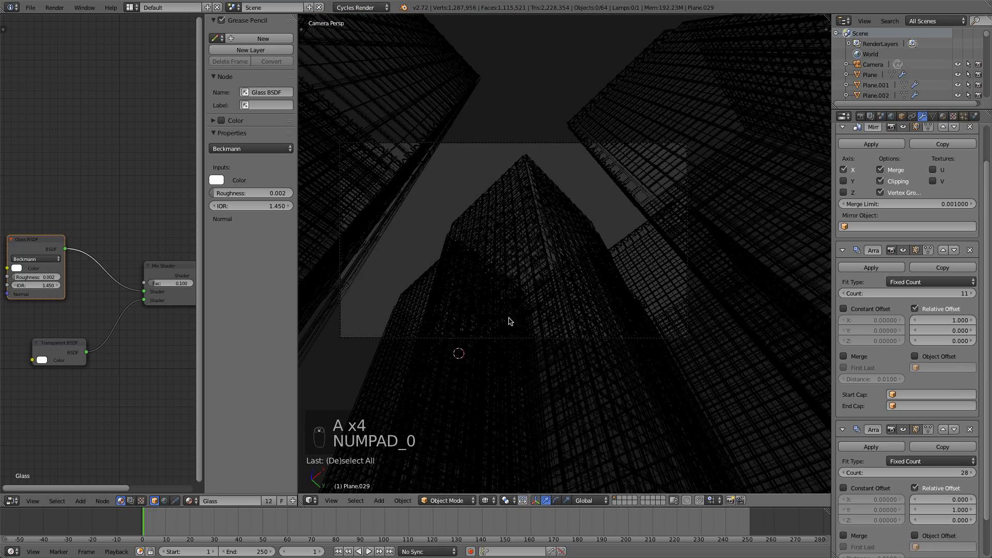
scroll(496, 310, "up", 5)
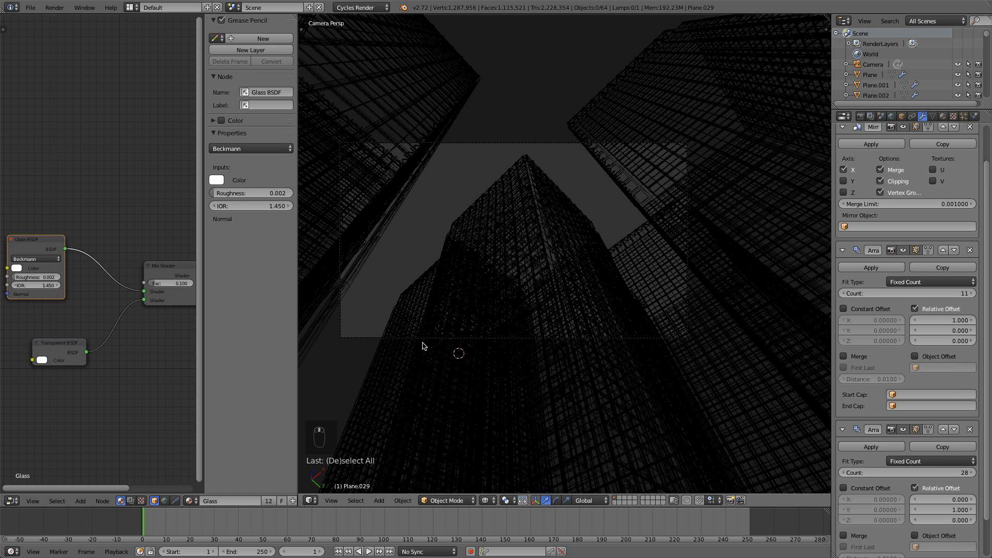
Select both middle-row buildings in the top view and move them a short distance along the positive X axis
right_click(417, 356)
key("KP_7")
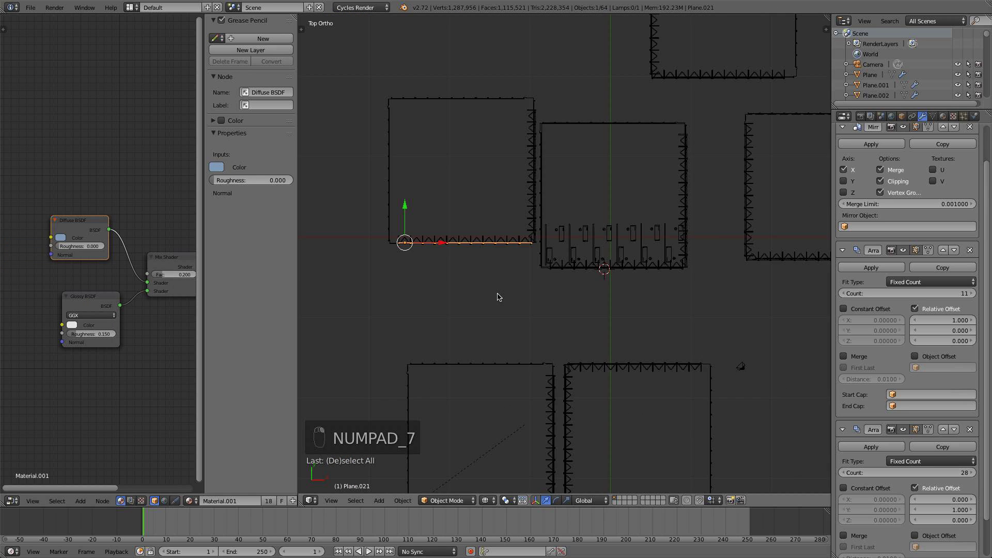
scroll(594, 279, "down", 3)
key("a")
key("a")
key("b")
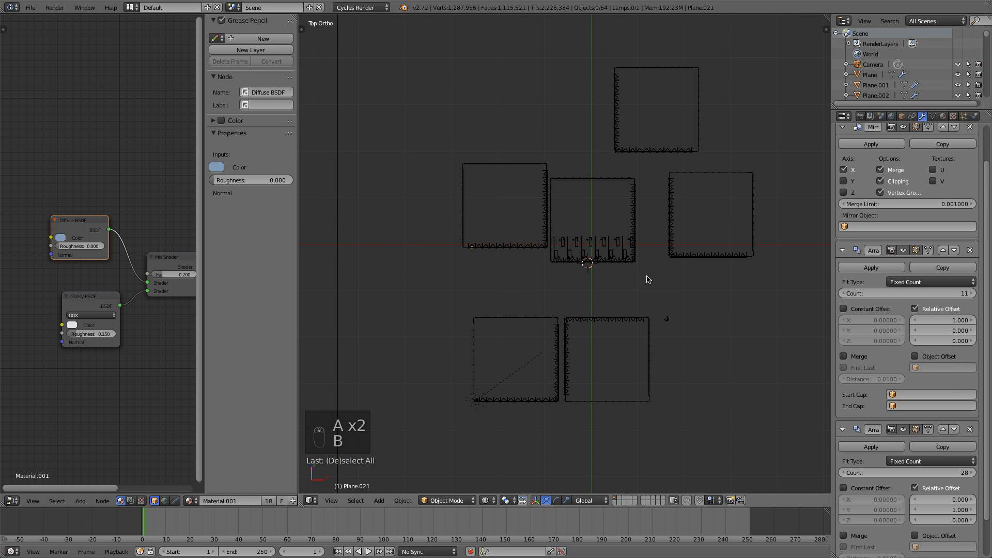
key("b")
left_click_drag(647, 277, 432, 158)
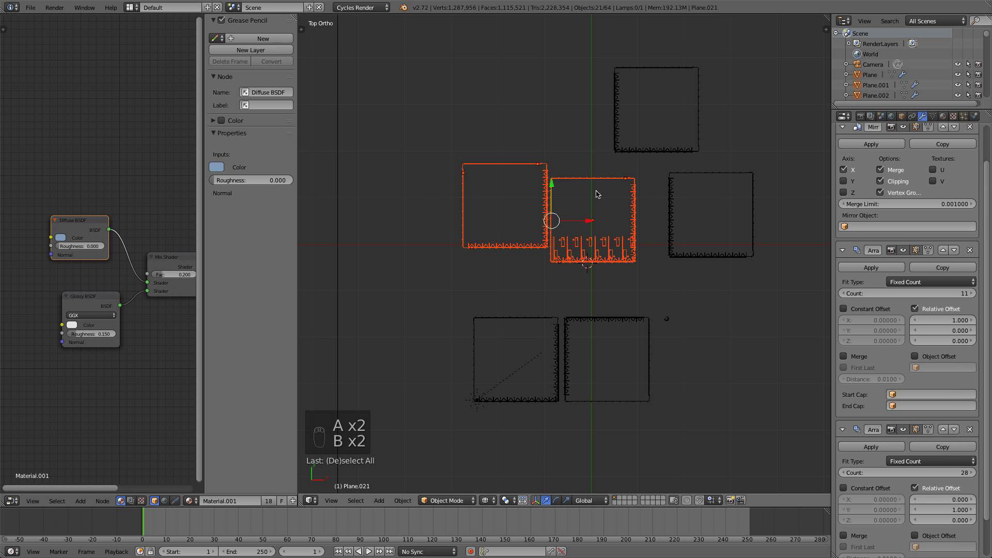
key("g")
key("x")
left_click(607, 222)
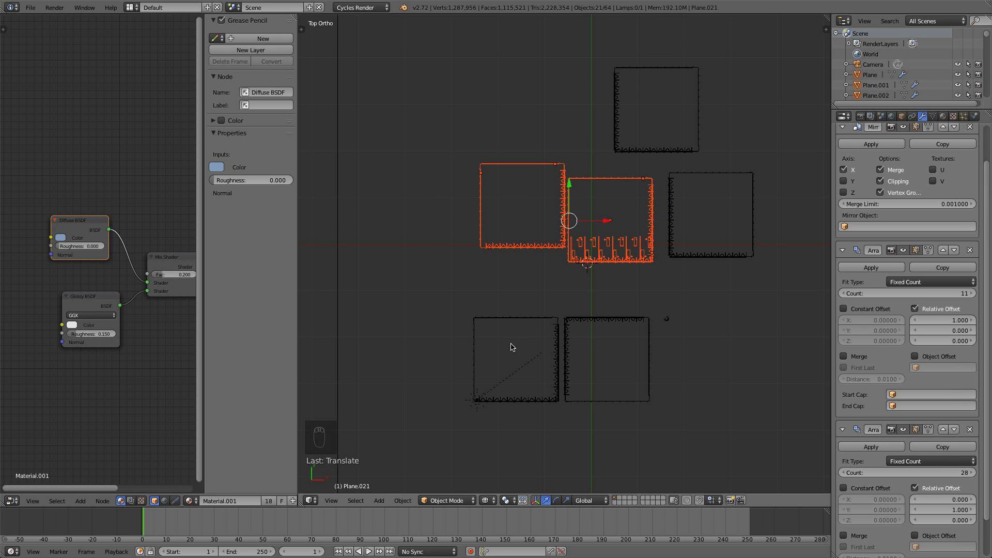
Select the two buildings of the front row and shift them together slightly along the negative X axis
key("a")
key("b")
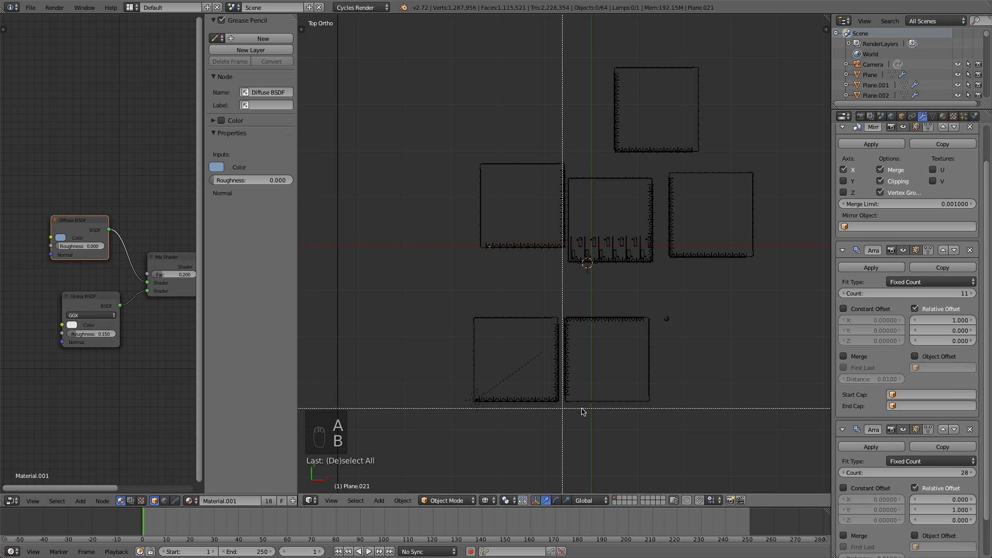
left_click_drag(651, 416, 459, 310)
left_click_drag(595, 364, 583, 364)
key("a")
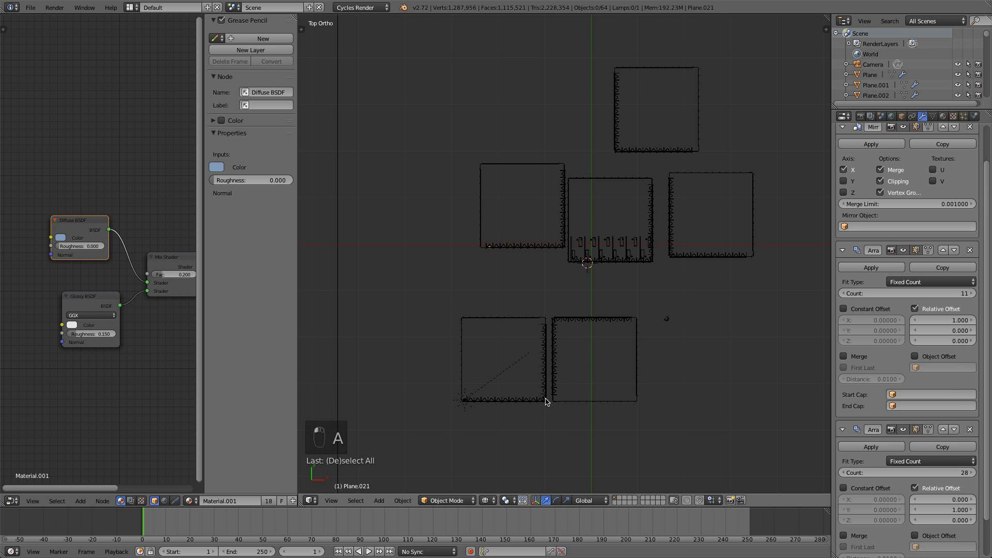
Move the front-row building on the negative X side farther from its neighbour and check the framing through the camera
key("b")
left_click_drag(549, 410, 381, 293)
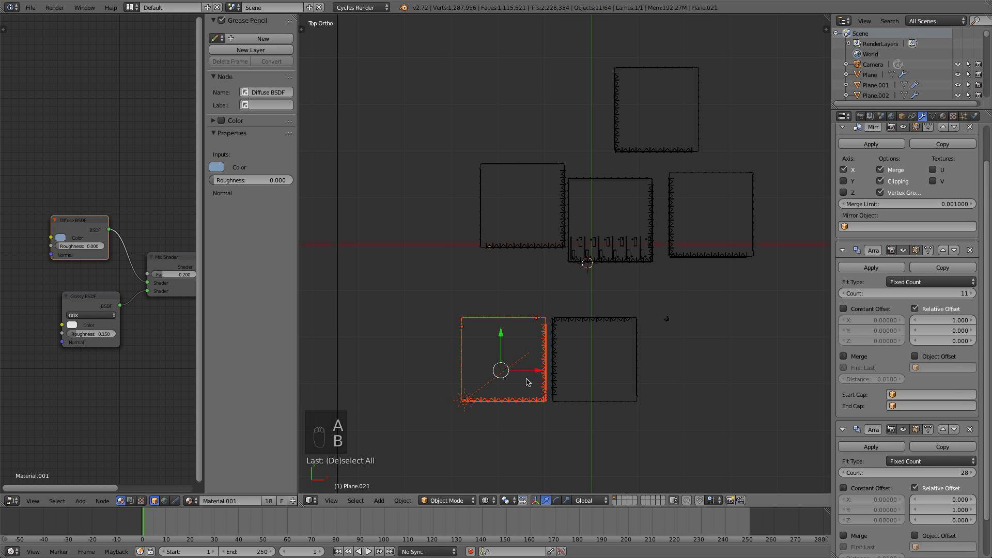
left_click_drag(531, 373, 484, 379)
key("KP_0")
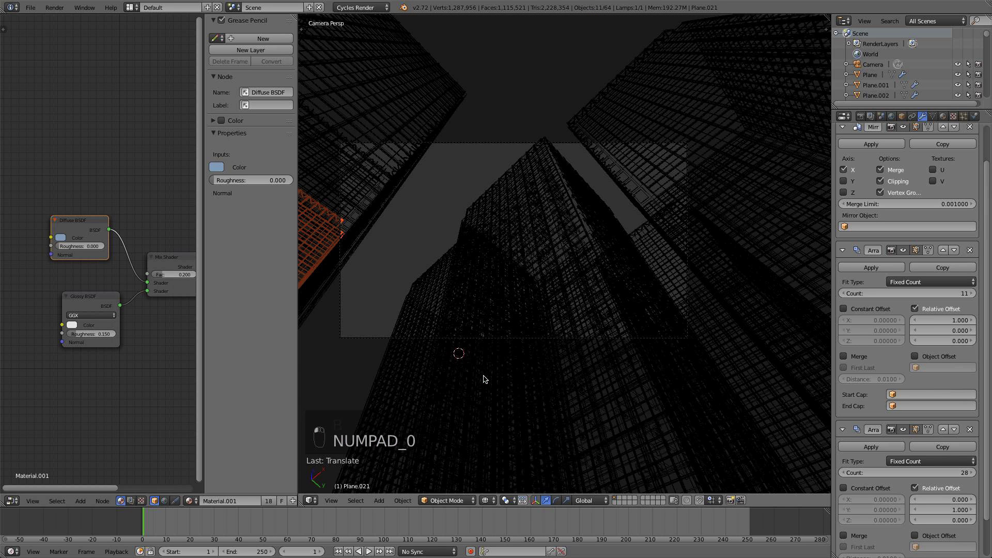
key("a")
key("a")
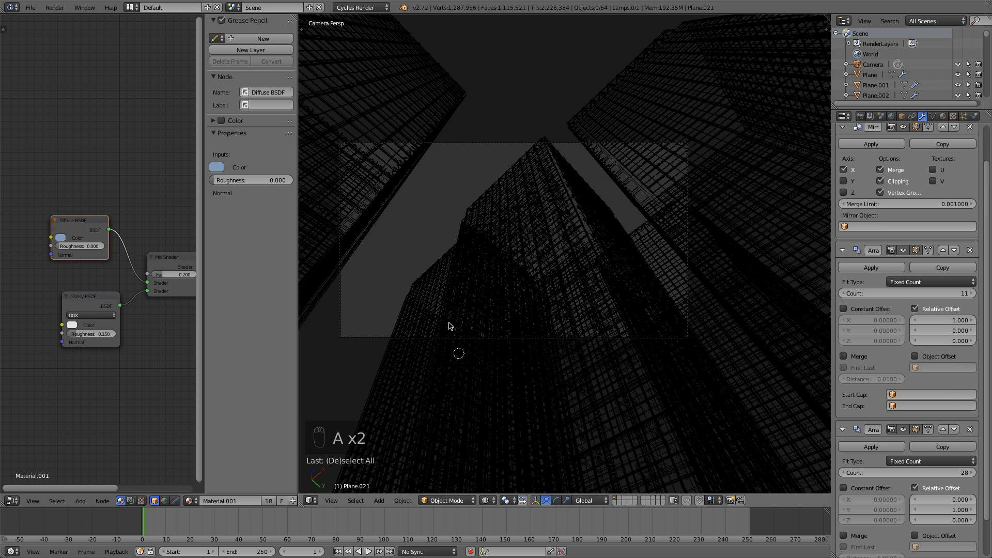
Duplicate the front-left building without its lamp and place the copy beside the middle row on the negative X side
key("KP_7")
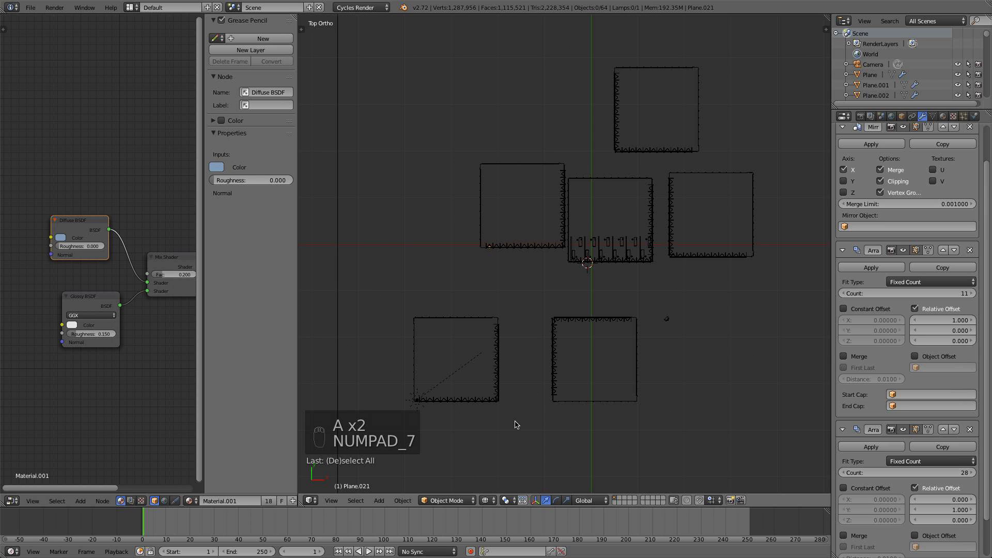
key("b")
left_click_drag(516, 425, 362, 295)
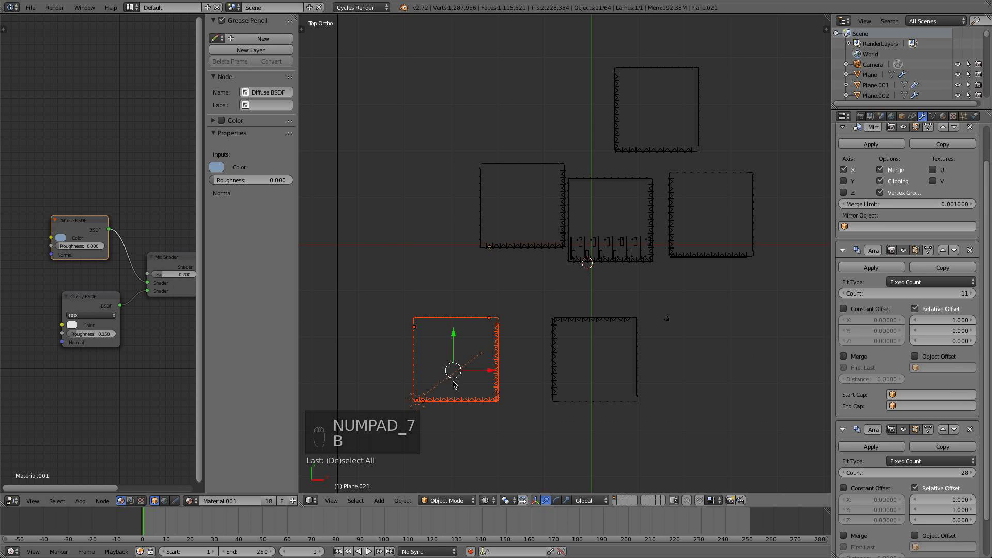
key("b")
middle_click_drag(454, 390, 407, 353)
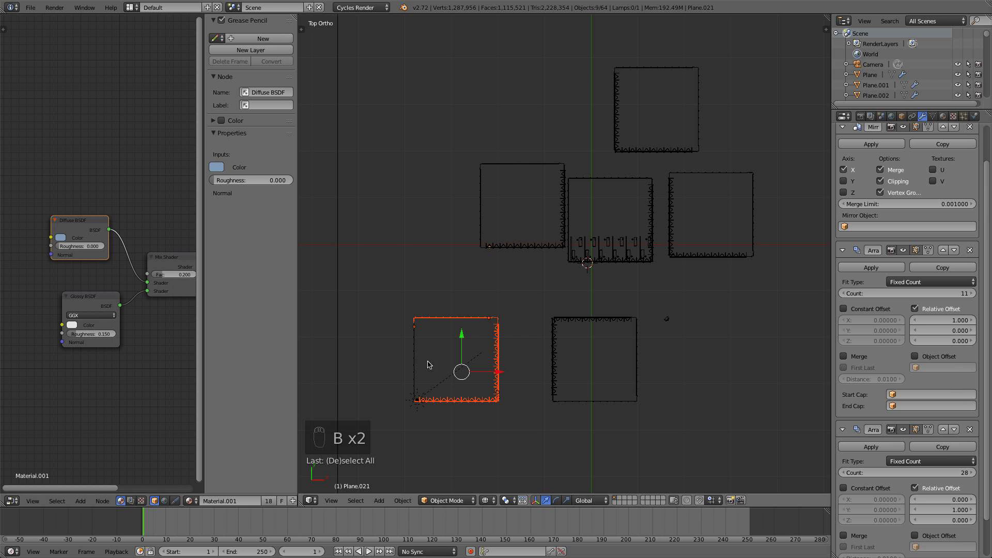
key("b")
left_click_drag(423, 334, 370, 398)
key("g")
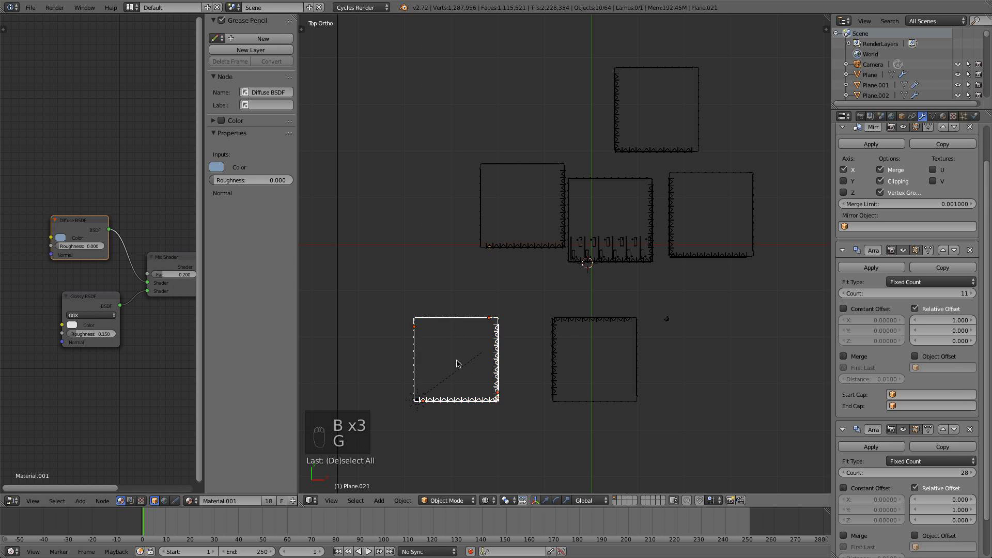
right_click(472, 355)
key("shift+d")
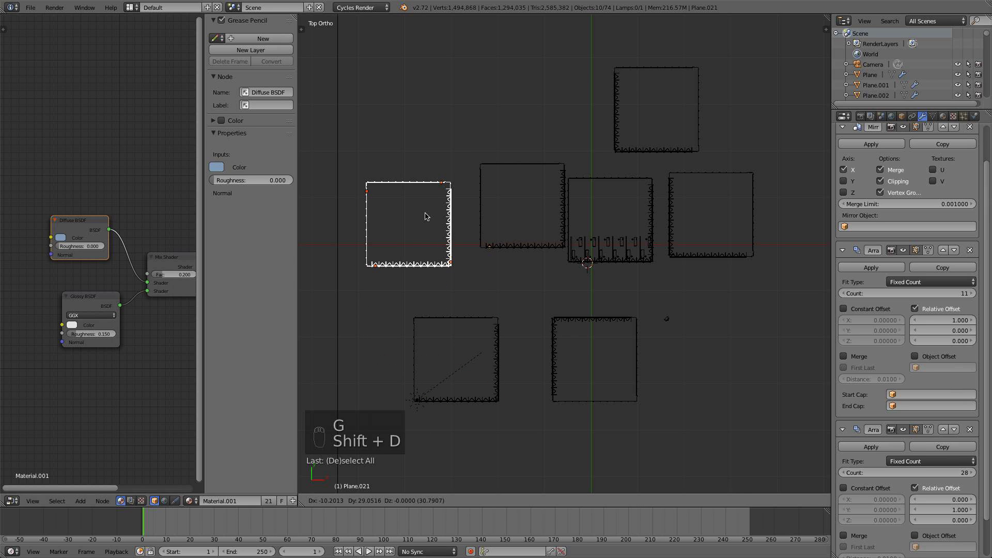
left_click(432, 205)
key("KP_0")
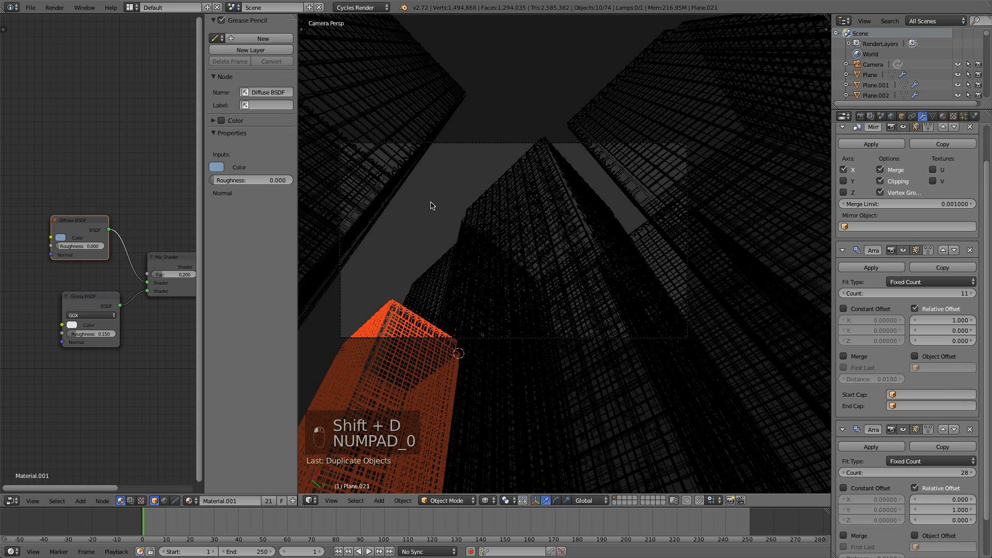
Deselect everything and display the camera view in solid shading
key("a")
key("a")
key("z")
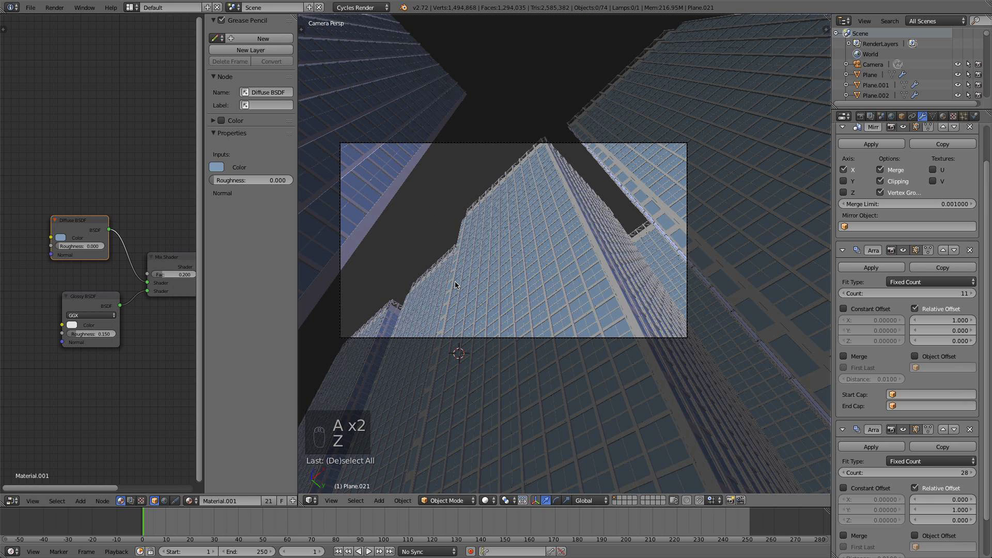
scroll(455, 283, "down", 2)
scroll(500, 305, "up", 3)
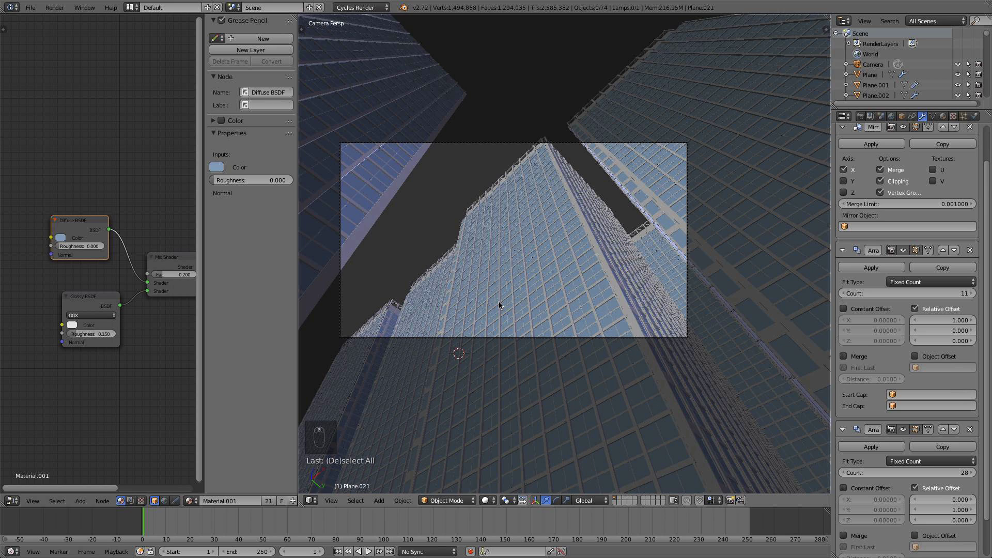
Select the camera and trackball-rotate it to tilt farther upward, with an X rotation of about 154°
right_click(570, 361)
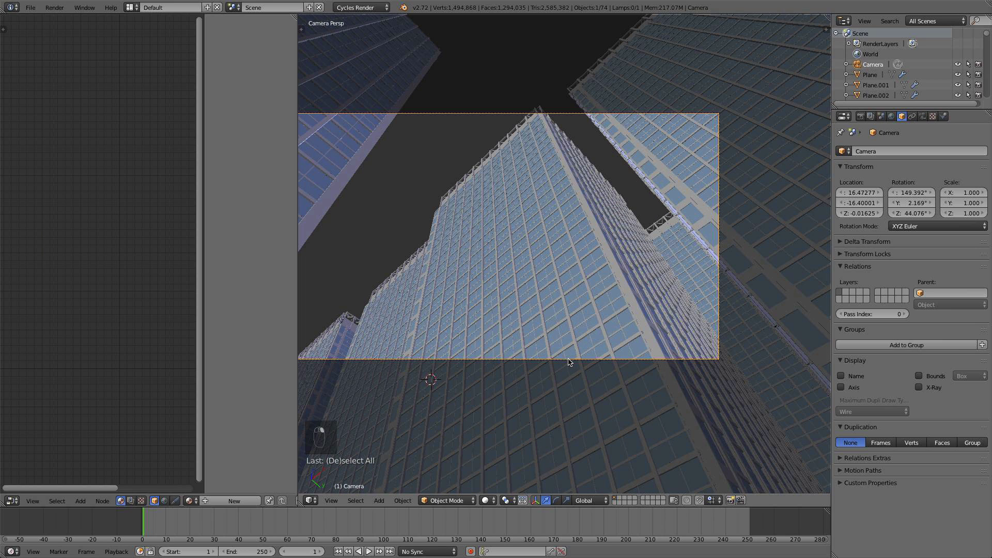
scroll(570, 362, "down", 1)
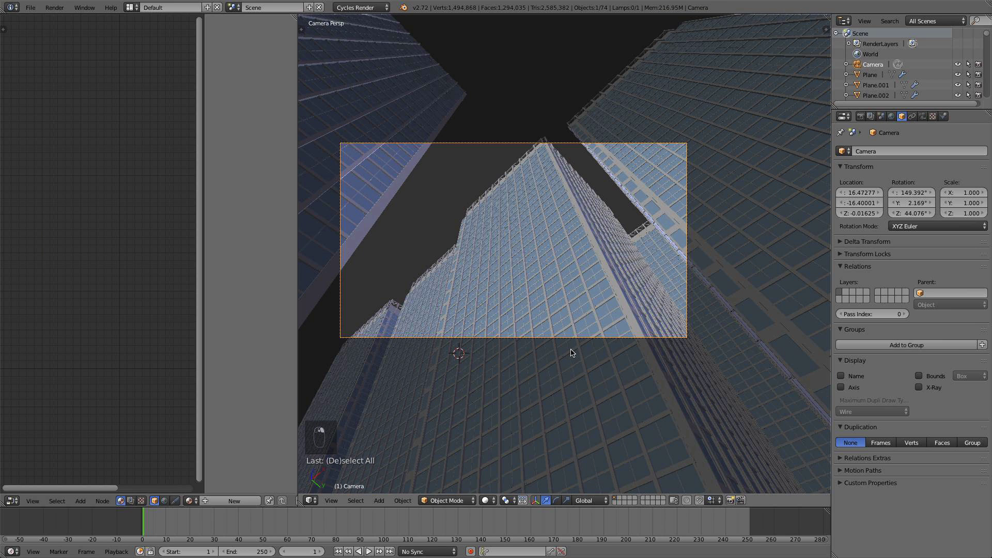
key("r")
key("r")
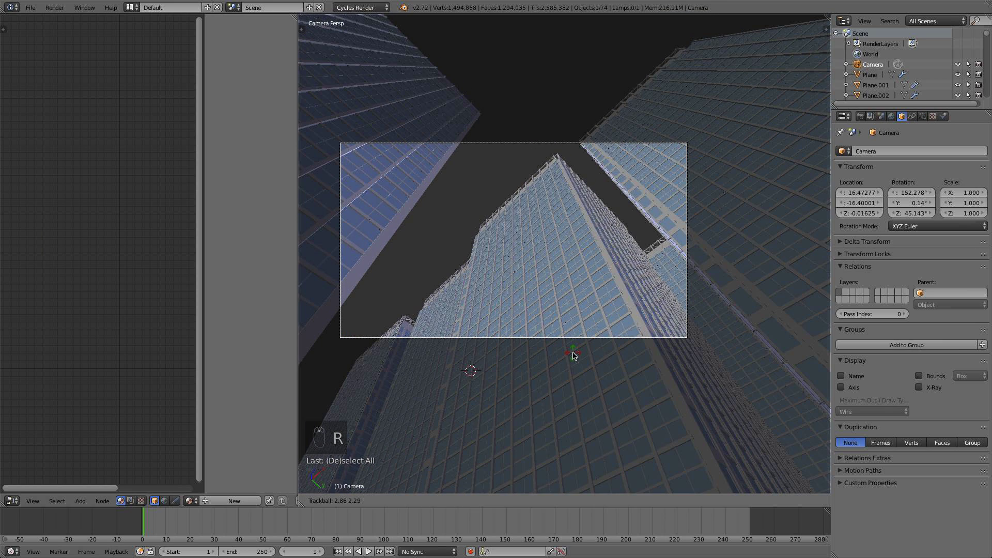
left_click(570, 349)
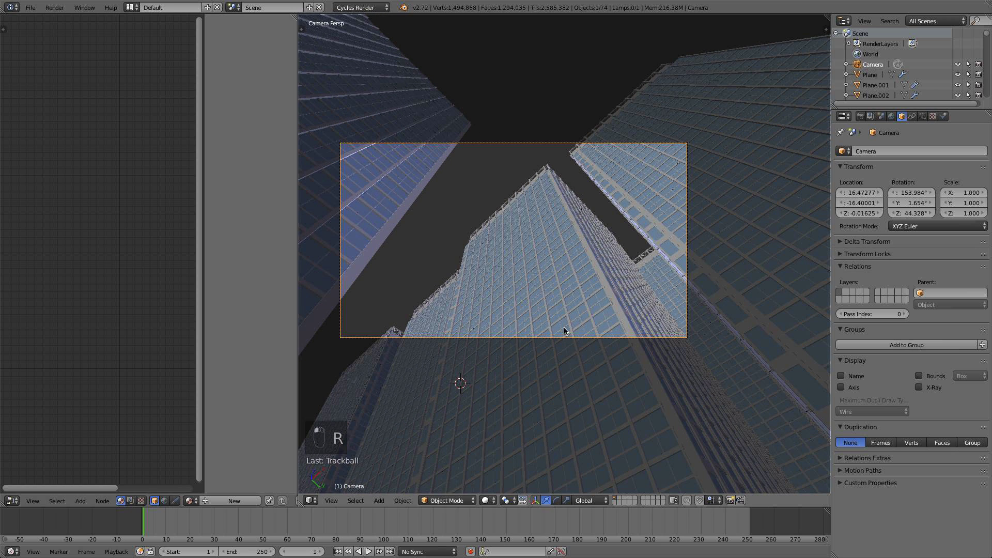
scroll(563, 328, "down", 2)
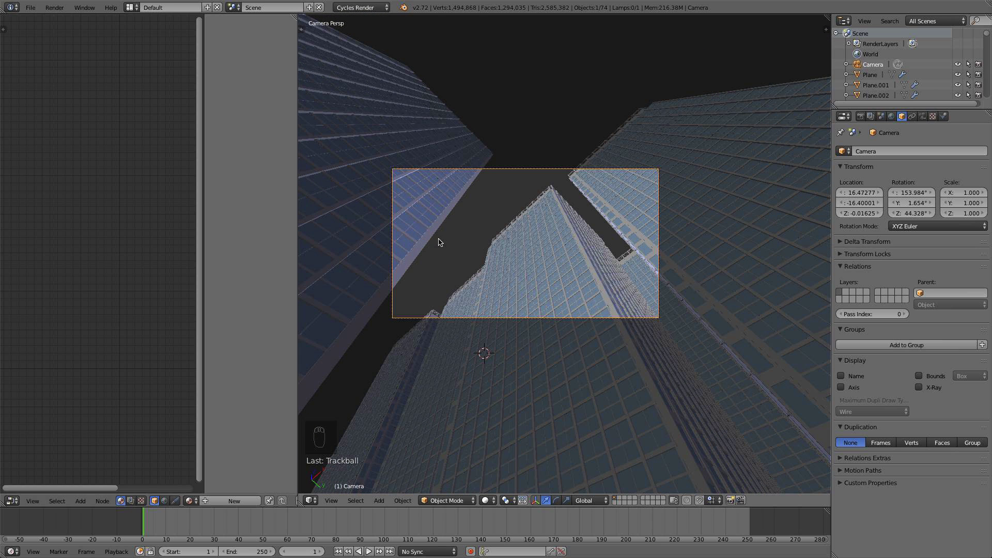
Save the blend file
left_click(30, 8)
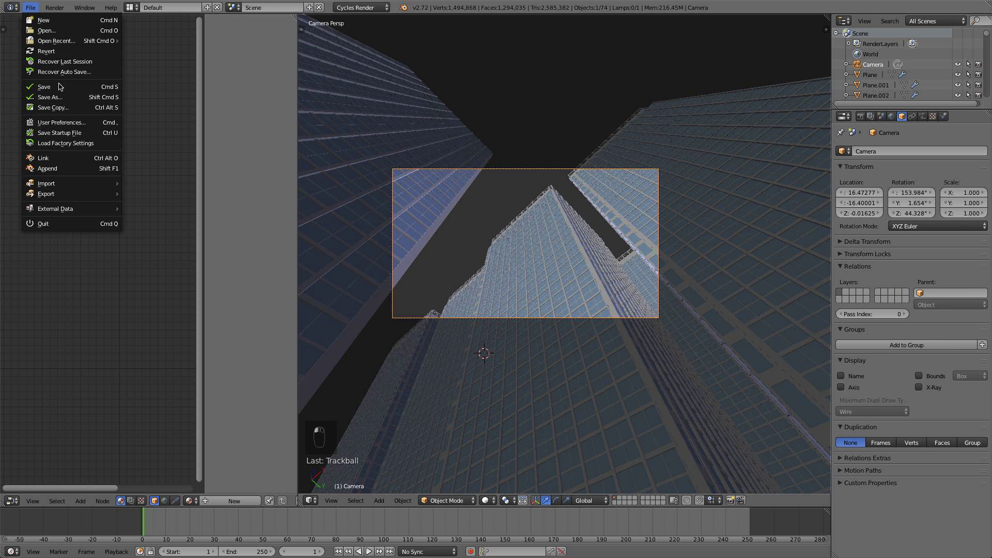
left_click(60, 87)
left_click(30, 7)
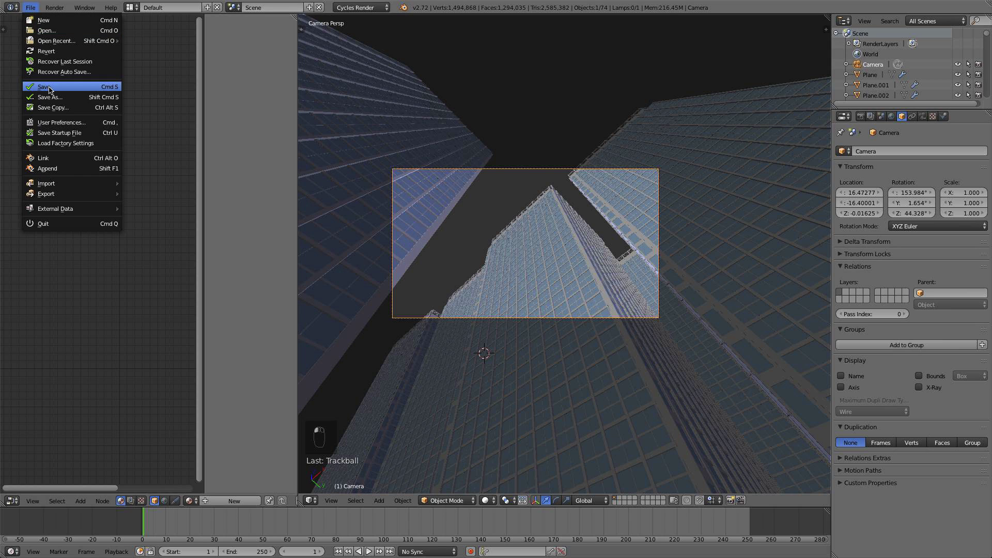
left_click(49, 88)
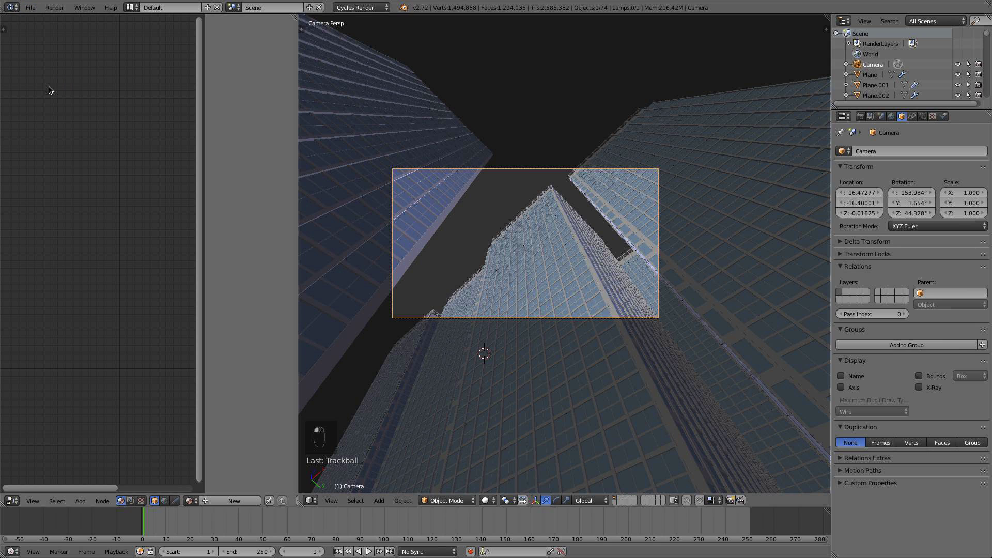
Set the render samples to 200
left_click(860, 116)
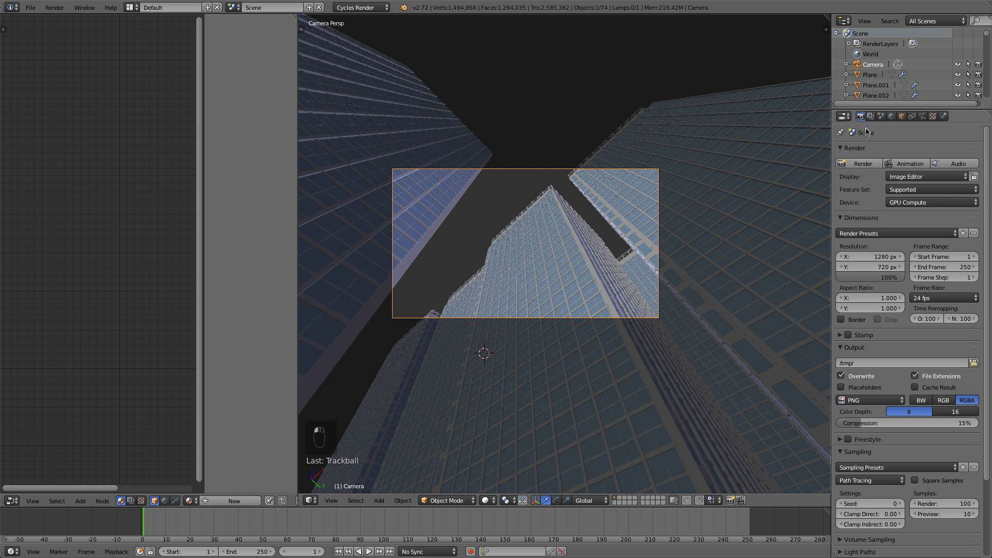
left_click(947, 501)
type("200")
key("Return")
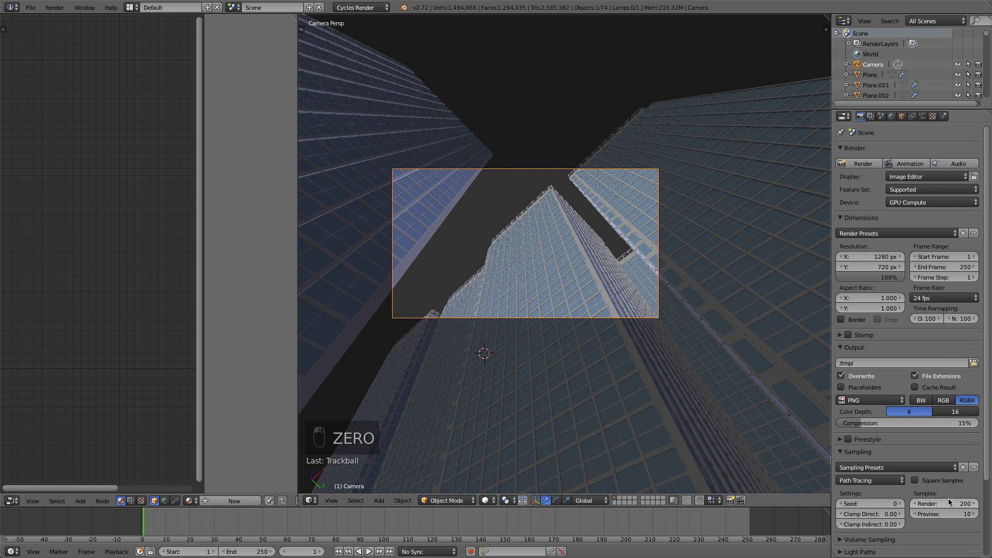
Set the render tile size to 256 × 256 in the performance settings
scroll(905, 511, "down", 5)
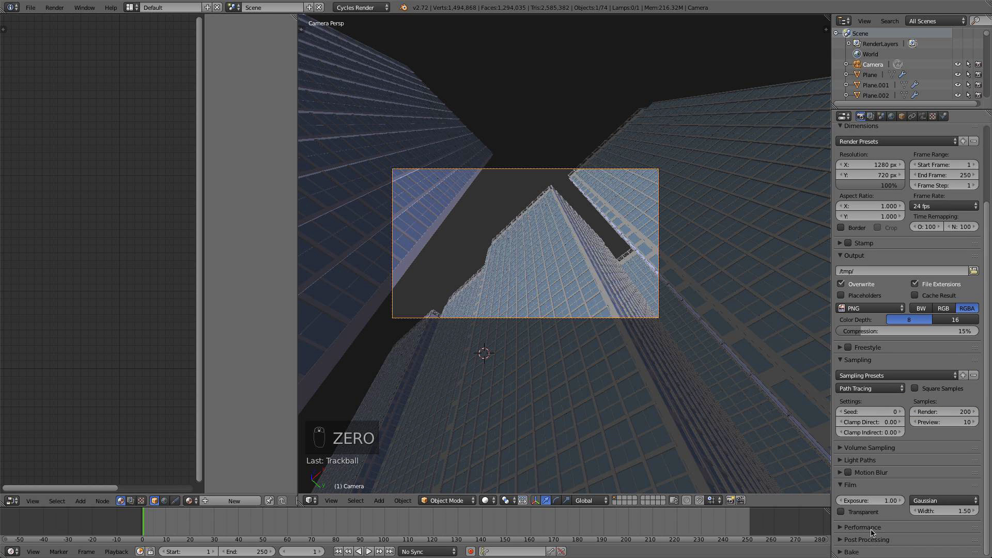
left_click(872, 527)
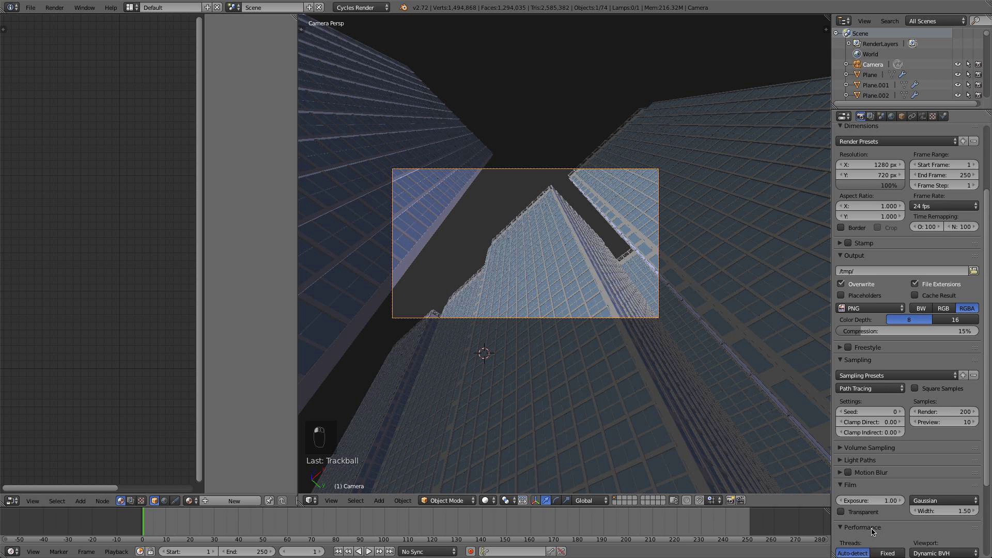
scroll(872, 530, "down", 1)
scroll(872, 532, "down", 2)
left_click(872, 531)
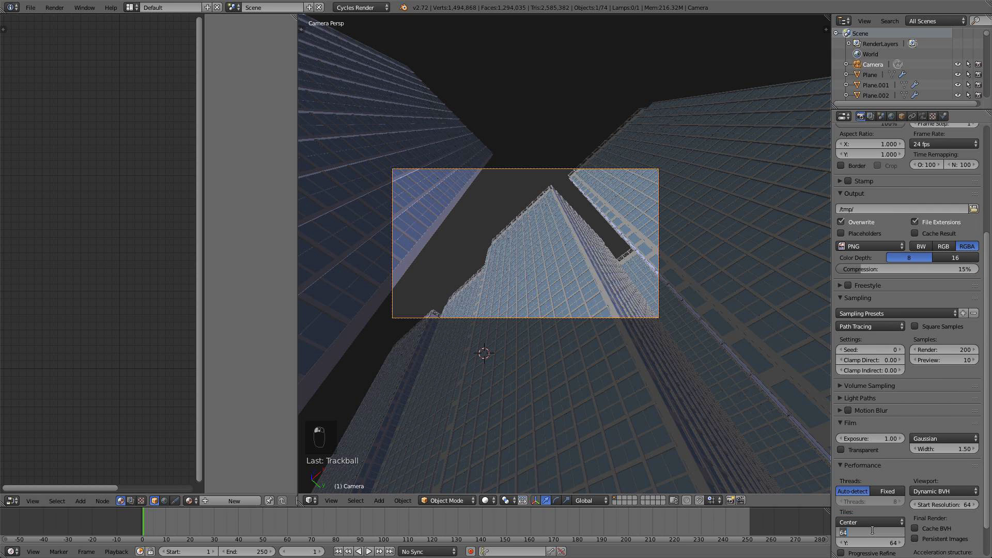
type("256")
key("Return")
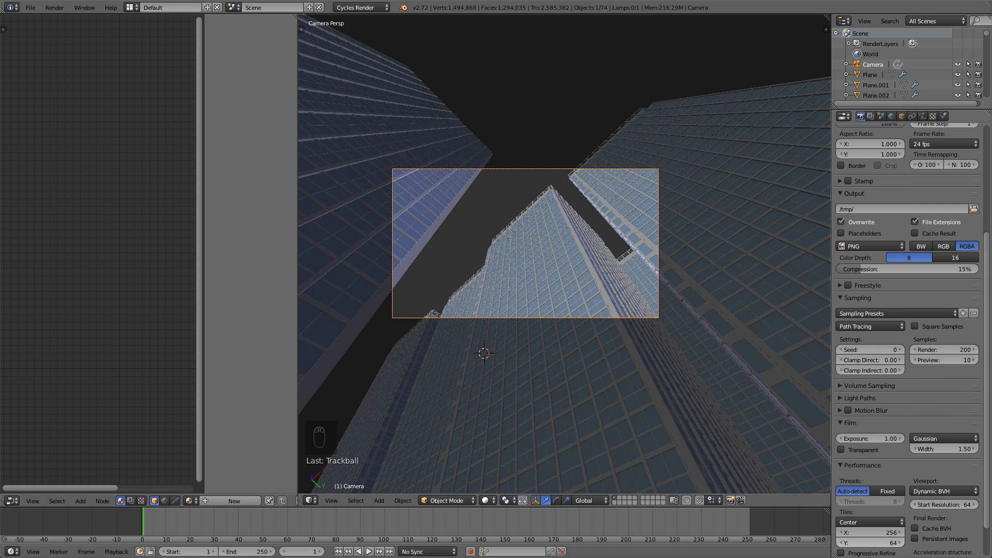
left_click(874, 540)
type("256")
key("Return")
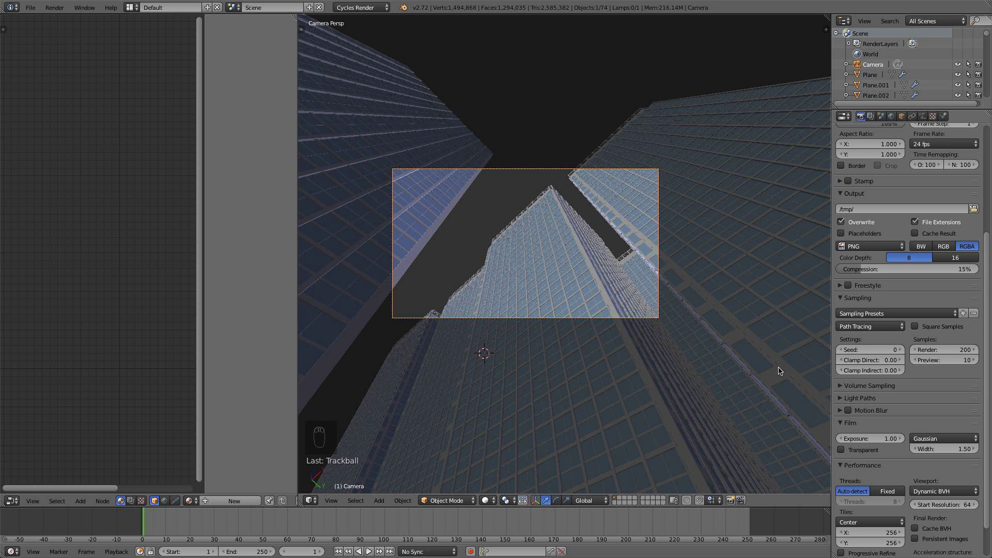
Save the blend file again and render the final image from the camera
left_click(31, 7)
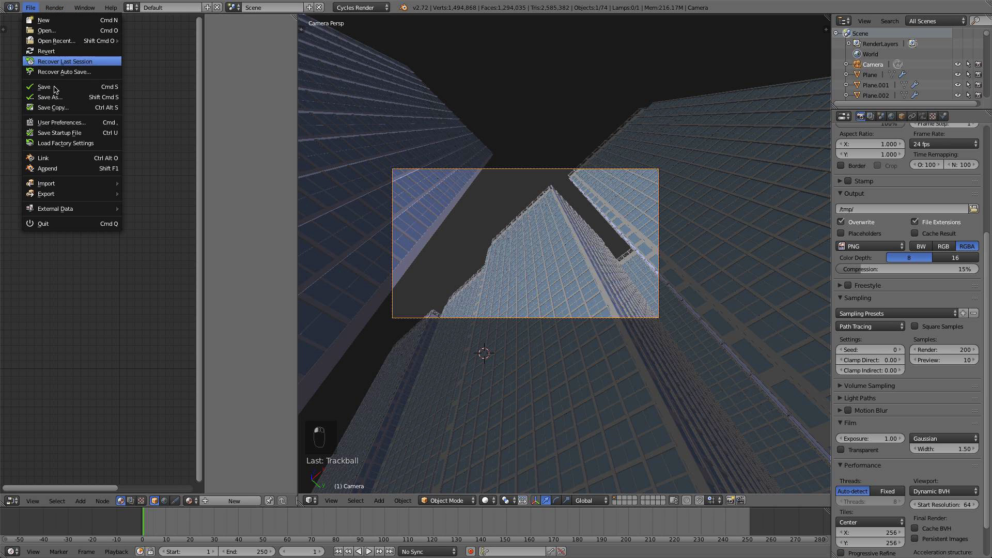
scroll(554, 278, "up", 3)
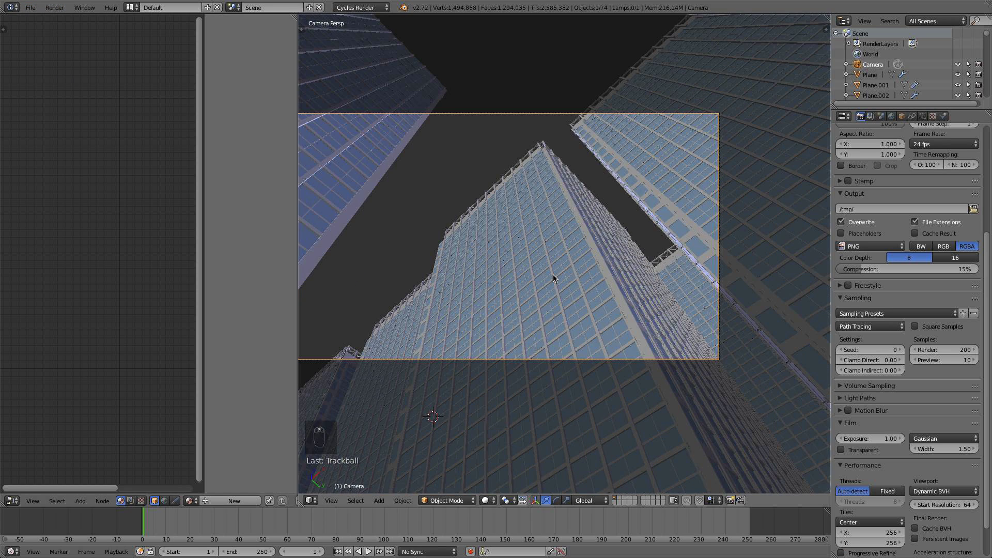
key("F12")
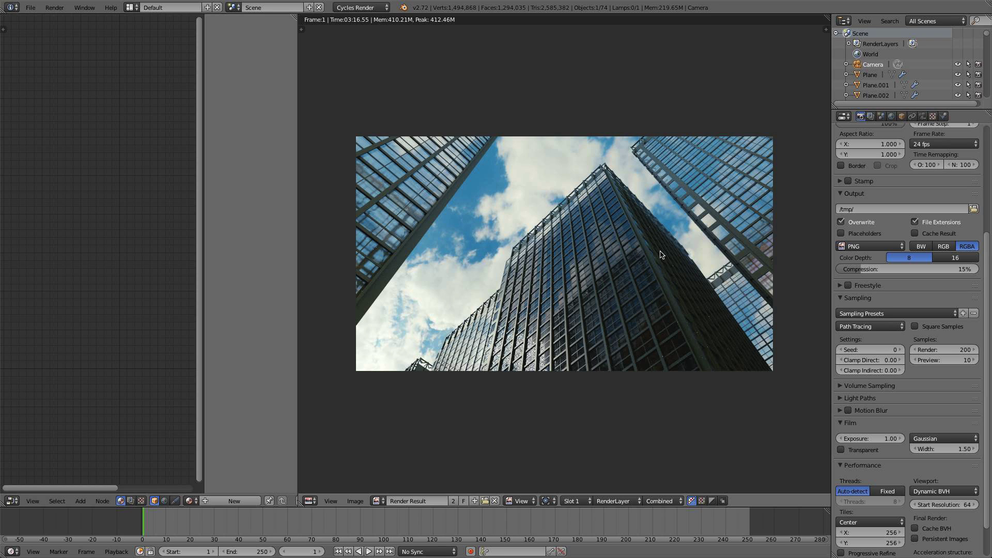
Examine the finished render up close and hide the node editor's sidebar
scroll(663, 261, "up", 1)
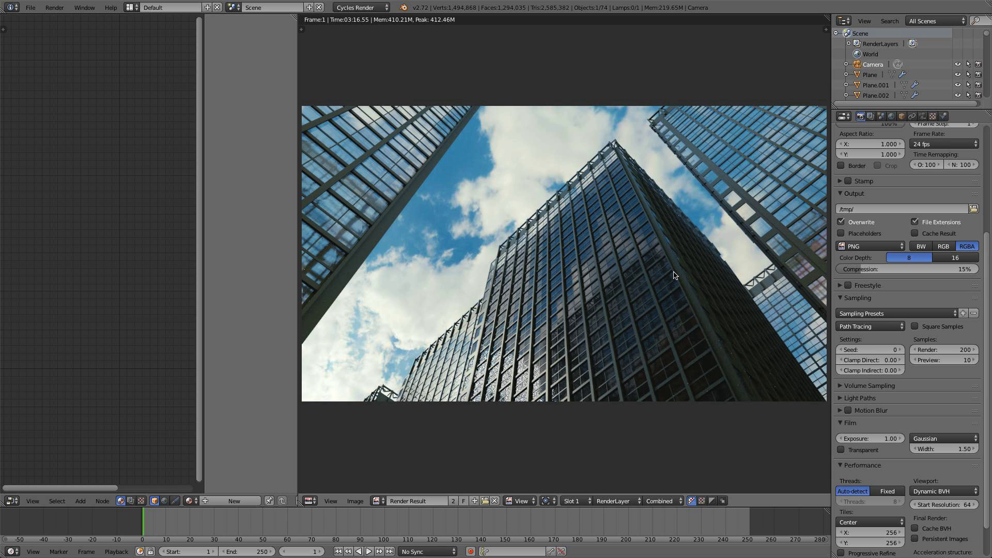
key("t")
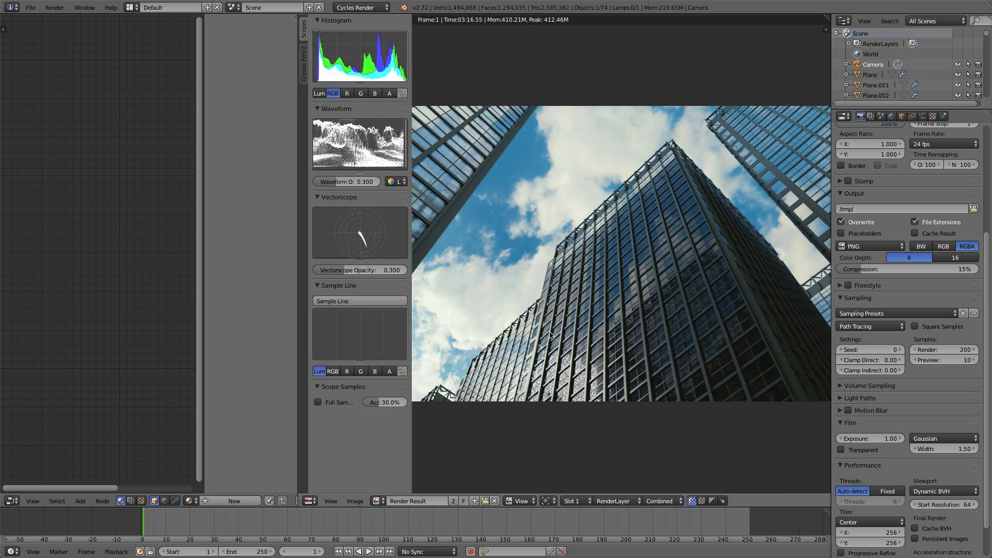
key("t")
key("n")
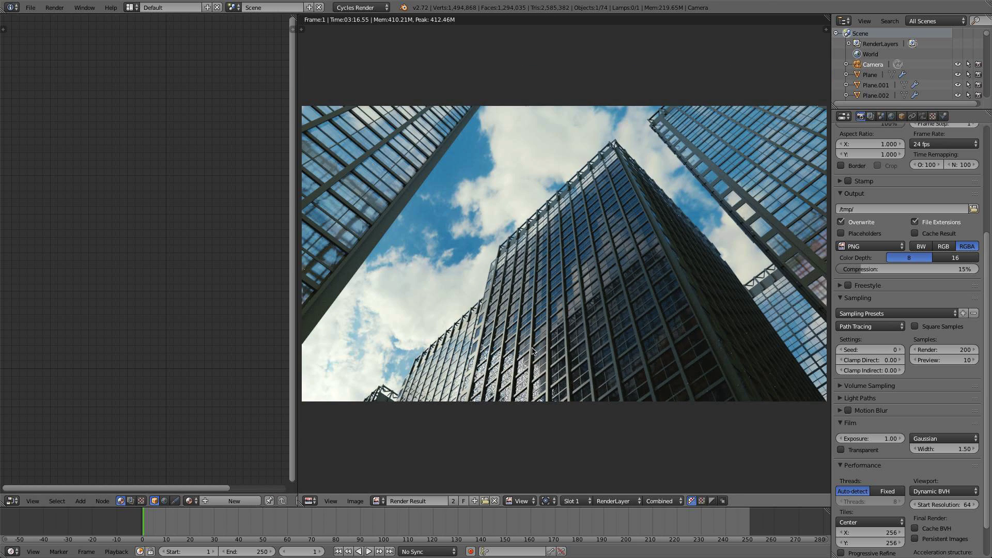
scroll(515, 332, "up", 2)
scroll(474, 403, "down", 1)
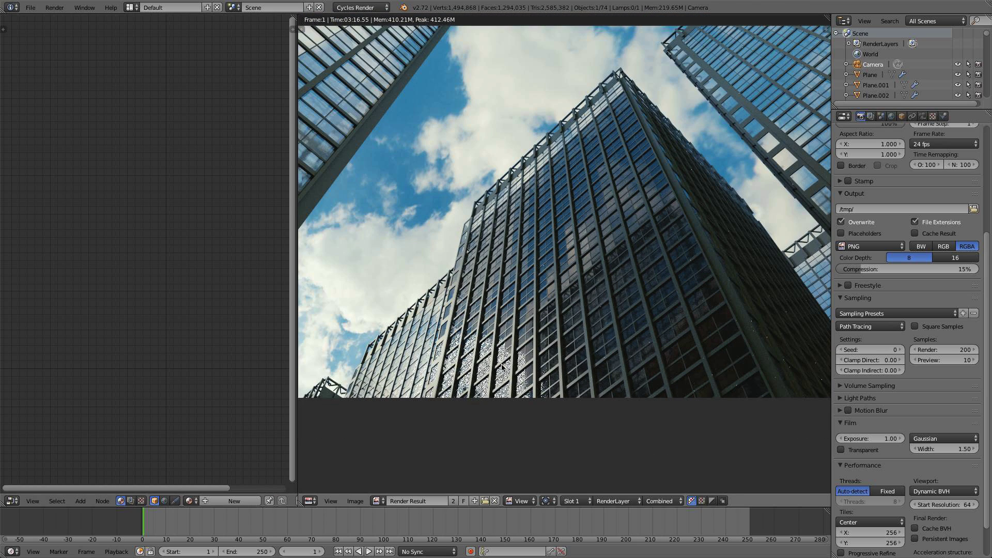
Expand the Volume Sampling and Light Paths render settings and examine their options
scroll(862, 382, "down", 1)
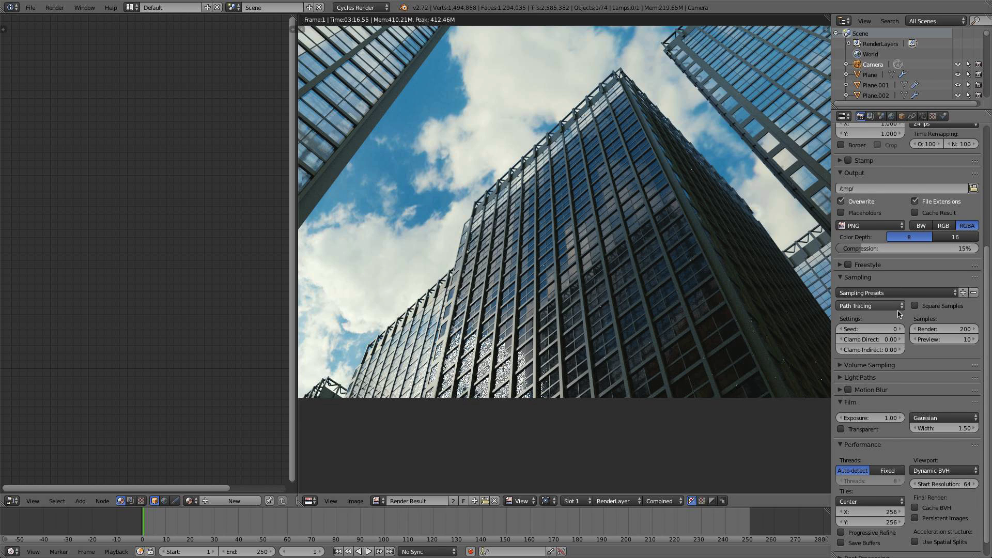
left_click(845, 379)
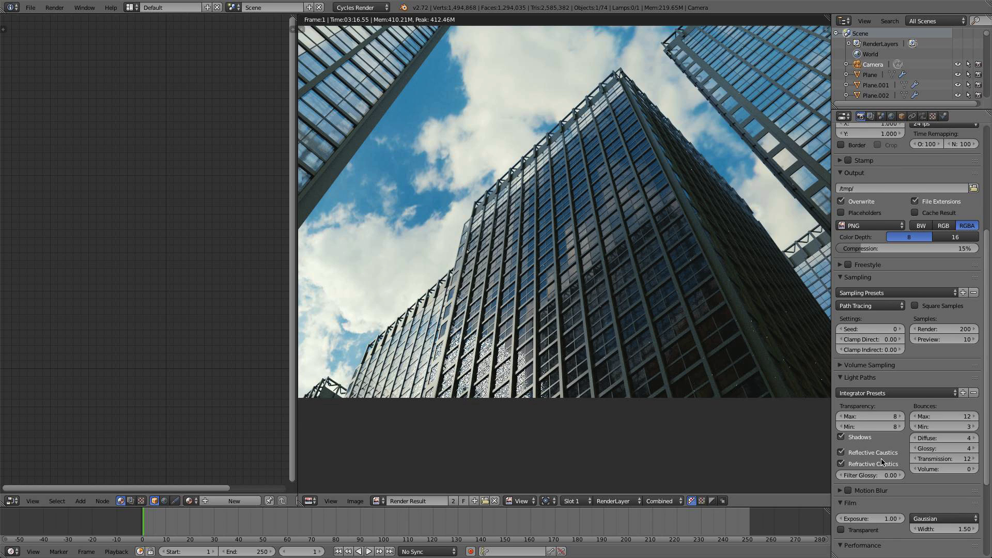
scroll(882, 461, "down", 3)
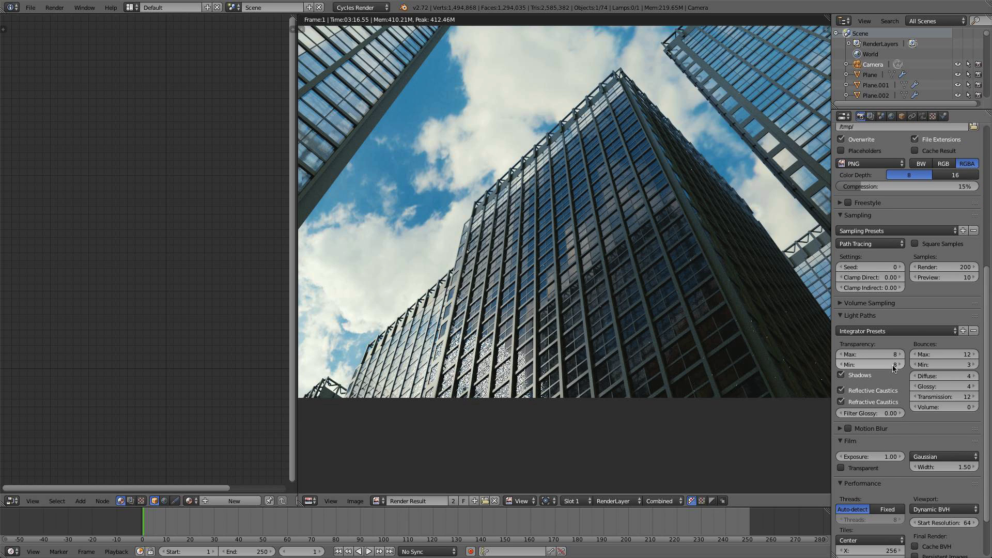
left_click(874, 315)
left_click(871, 308)
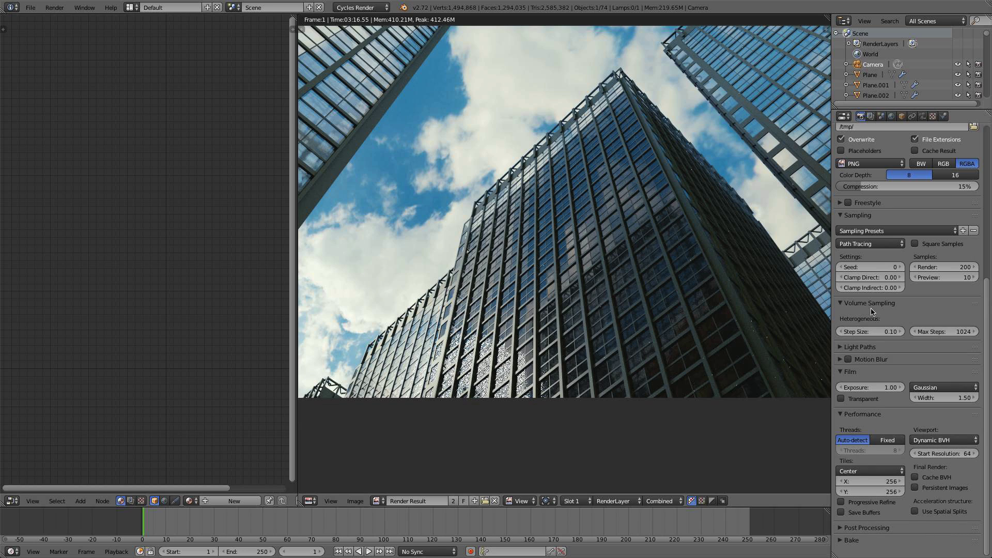
left_click(871, 350)
scroll(885, 424, "down", 1)
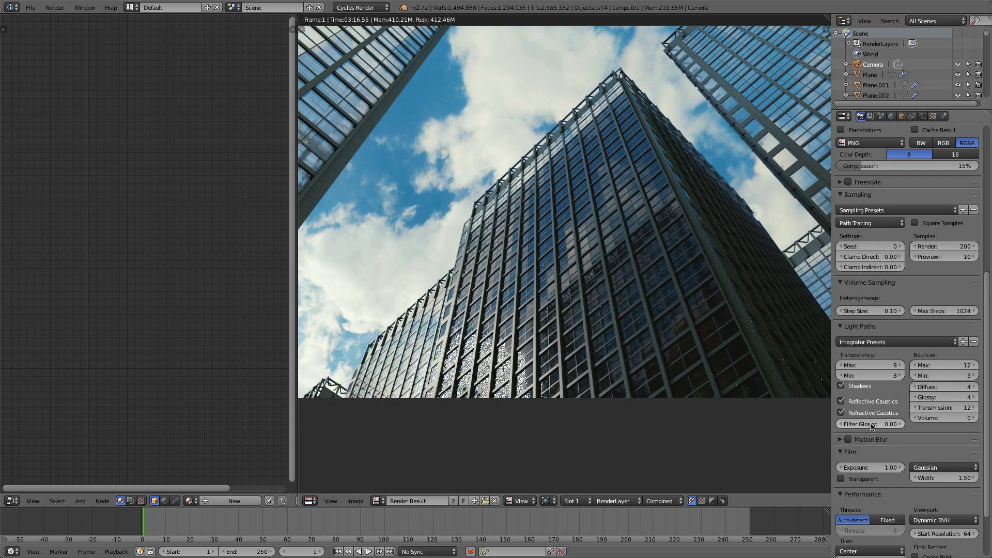
scroll(909, 455, "down", 3)
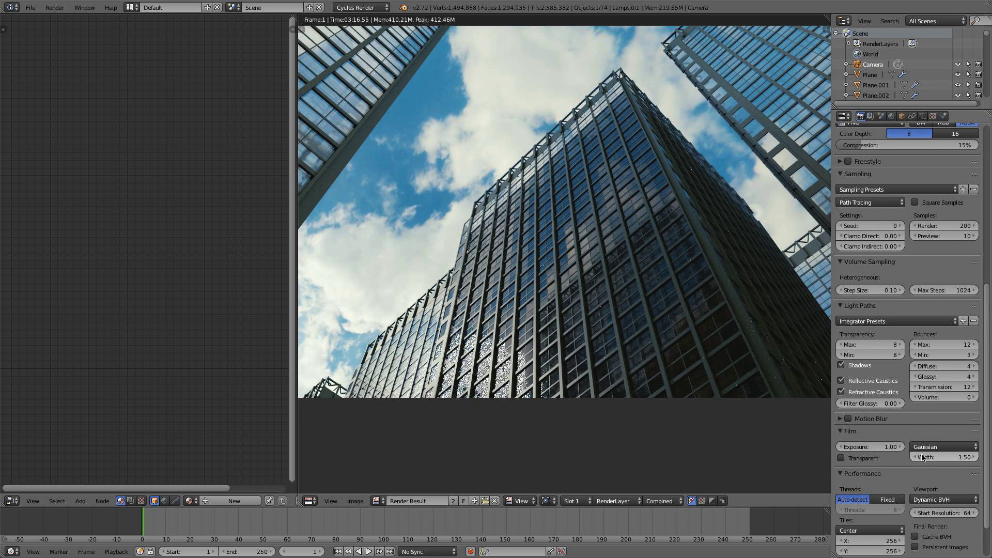
scroll(871, 356, "up", 2)
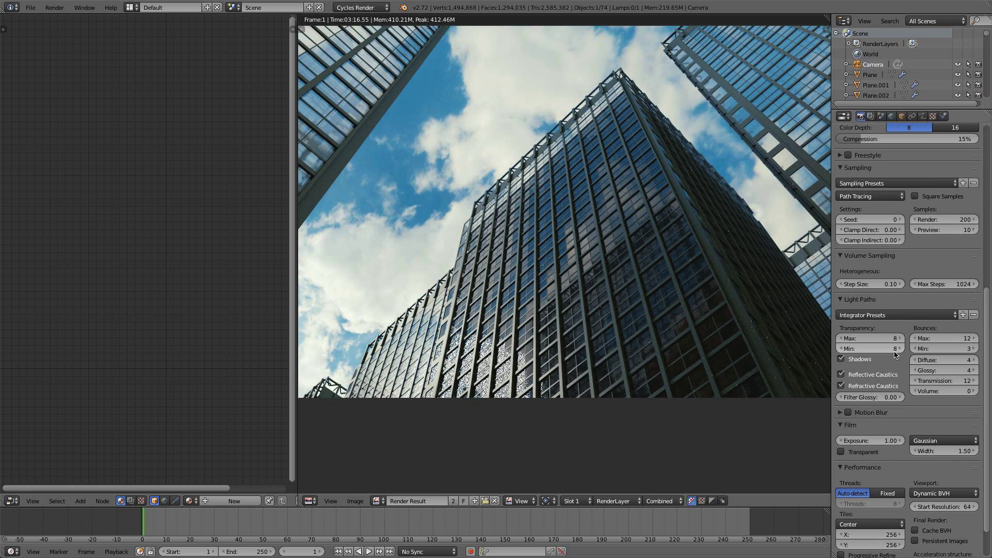
Set both the direct and indirect sample clamping to 6.00
left_click(872, 230)
type("6")
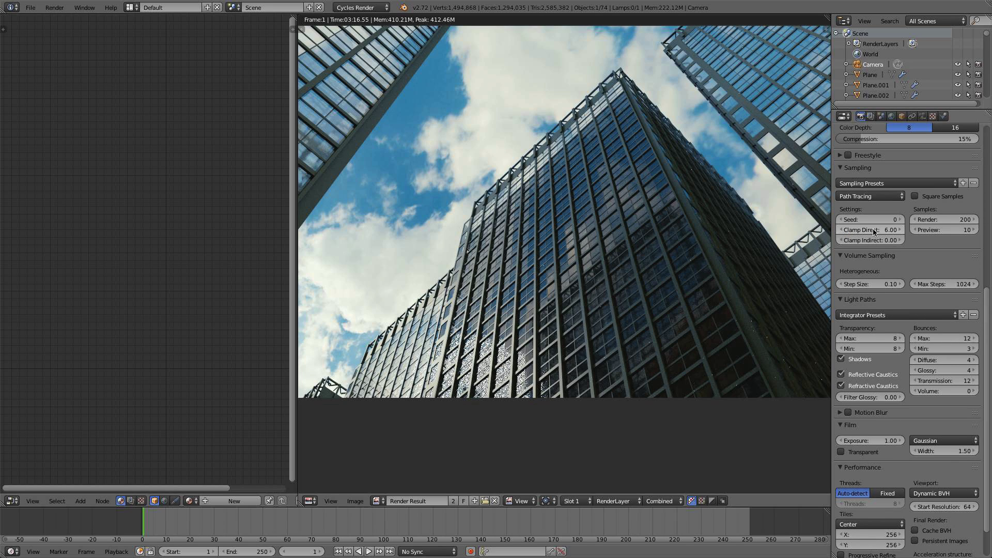
key("Tab")
type("6")
key("Return")
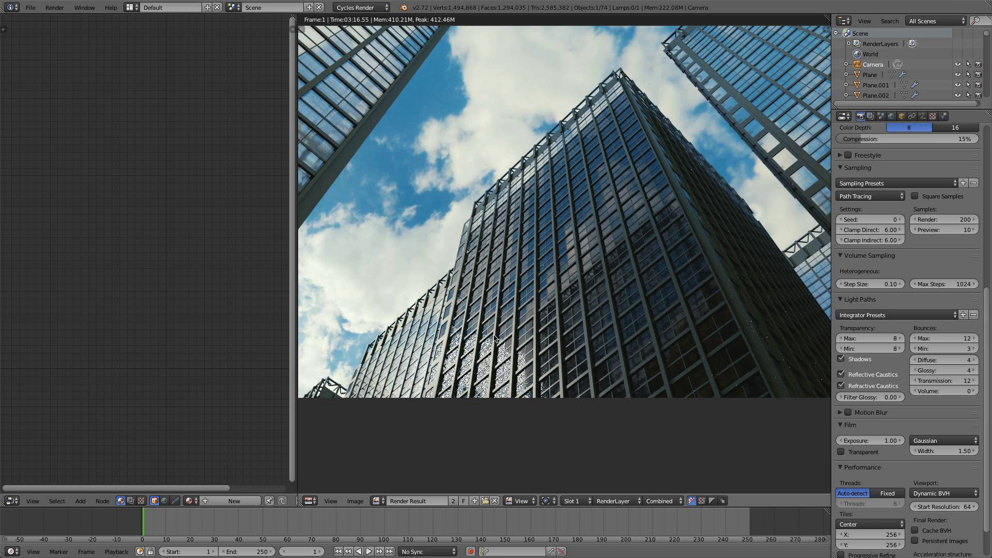
Switch the area showing the render result to the 3D View and widen it over the node editor
scroll(495, 339, "down", 3)
scroll(573, 261, "up", 2)
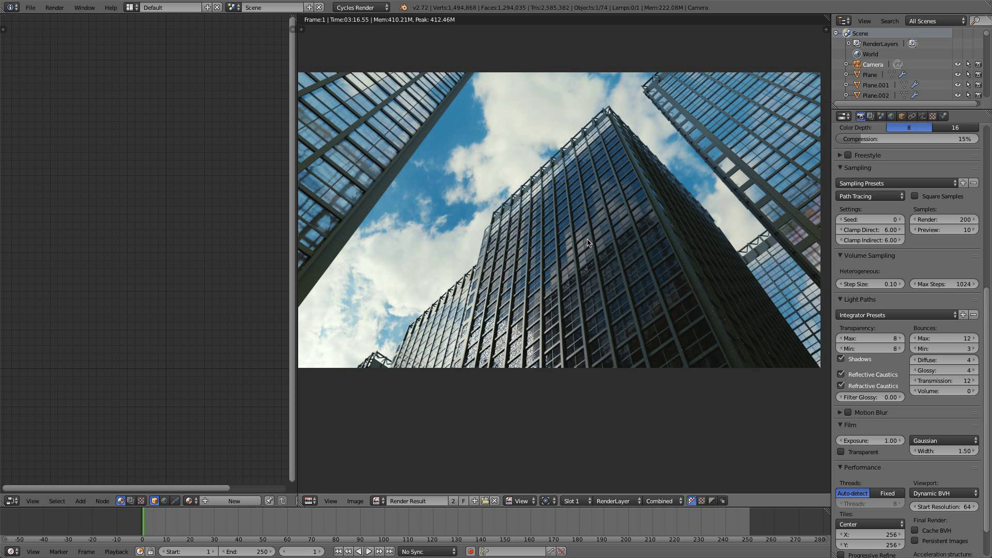
middle_click_drag(611, 244, 564, 288)
scroll(575, 266, "down", 2)
scroll(672, 321, "up", 3)
scroll(696, 400, "down", 2)
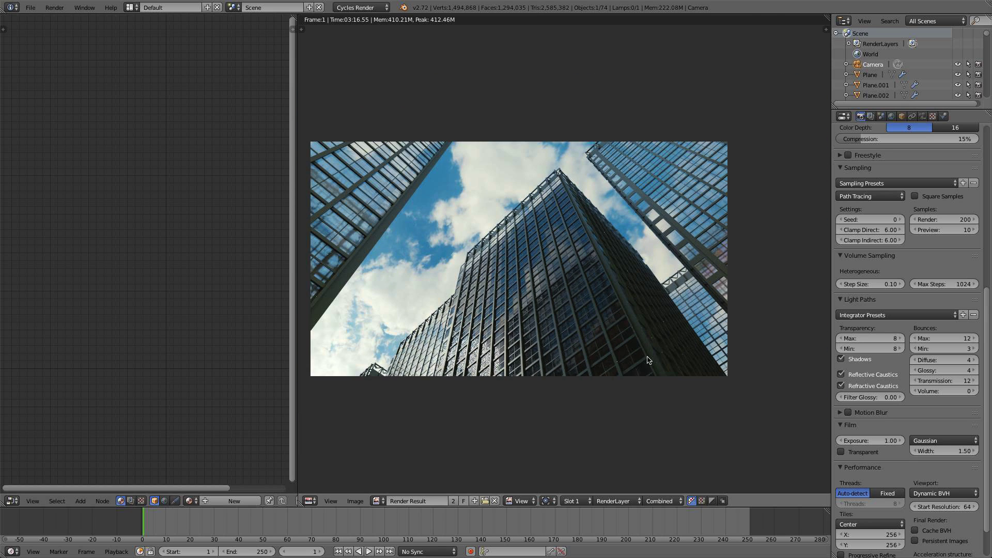
left_click(309, 500)
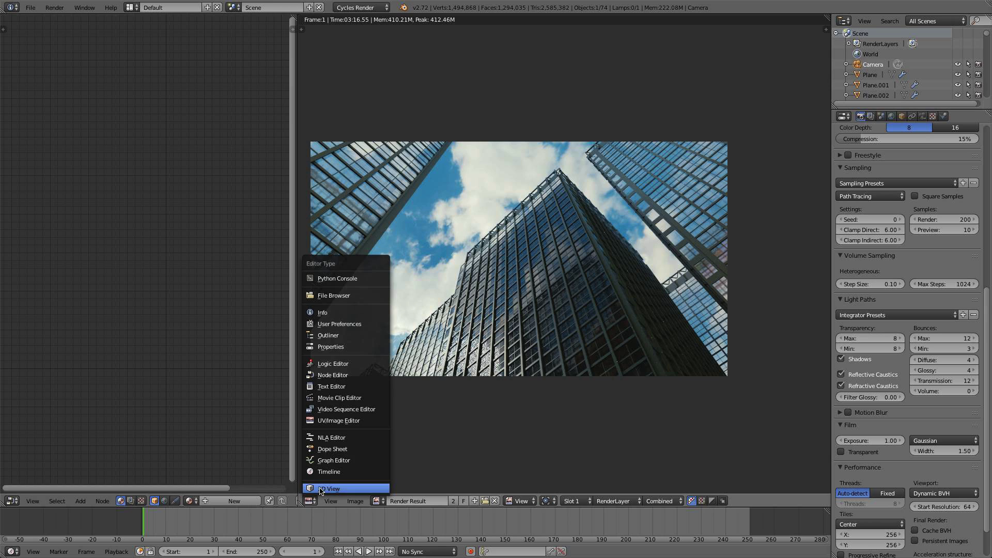
left_click(321, 488)
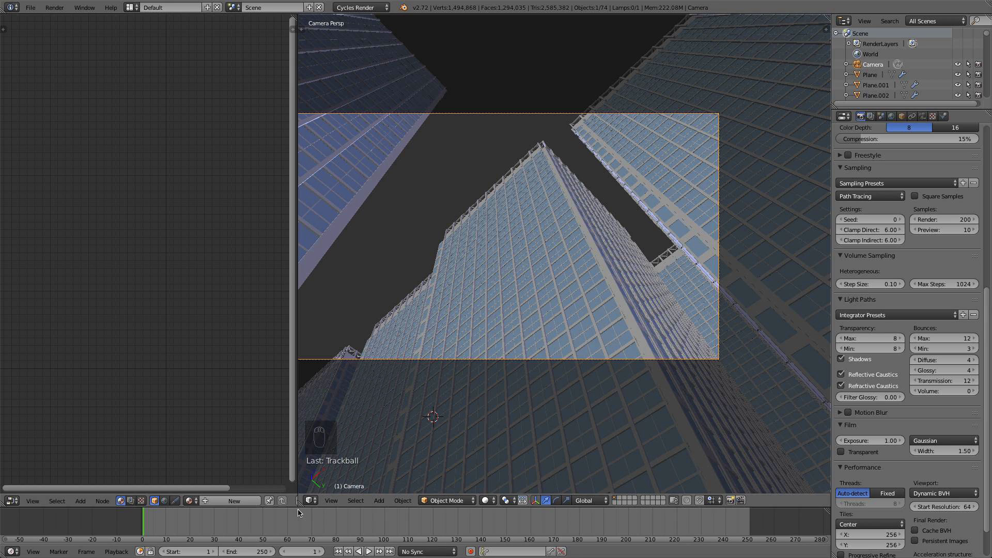
left_click_drag(300, 502, 155, 501)
Slightly lighten the Diffuse BSDF color of the ground plane's material
key("KP_1")
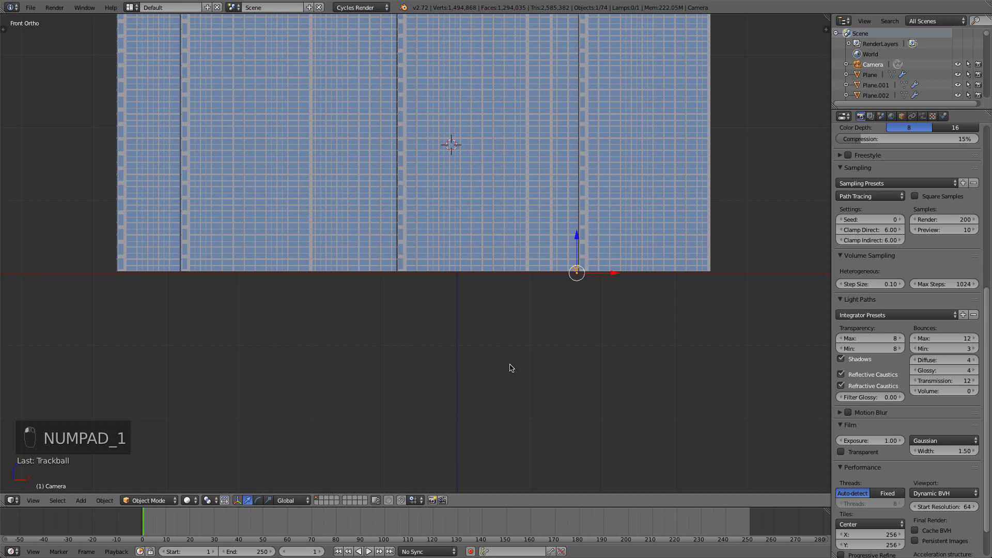
mouse_move(510, 364)
middle_mouse_down()
mouse_move(525, 355)
mouse_move(515, 373)
middle_mouse_up()
right_click(642, 321)
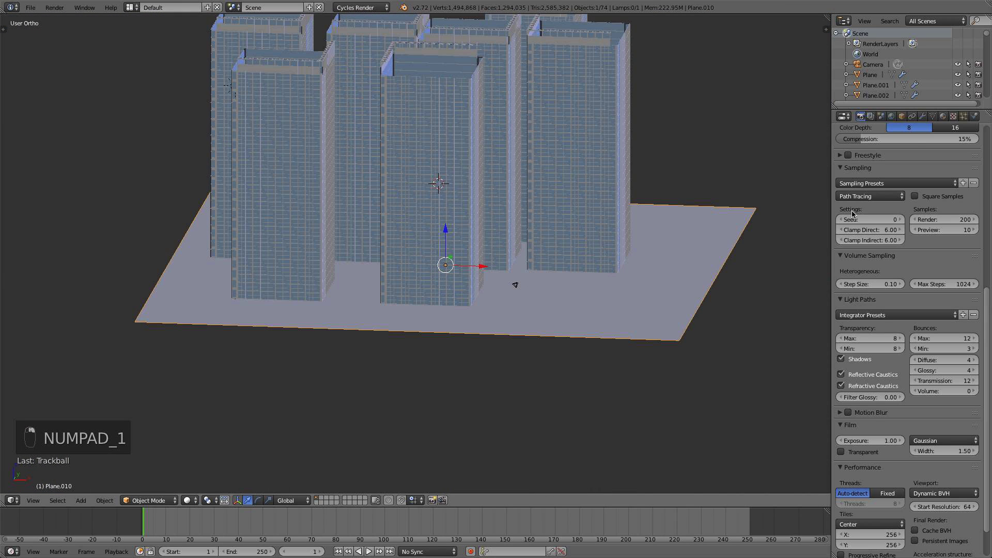
left_click(941, 117)
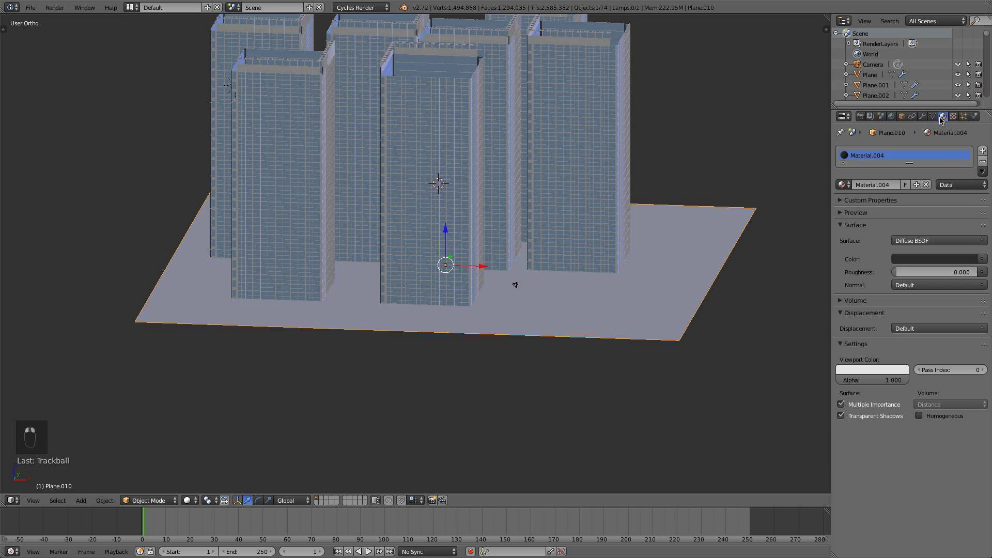
left_click(925, 260)
left_click_drag(970, 171, 968, 166)
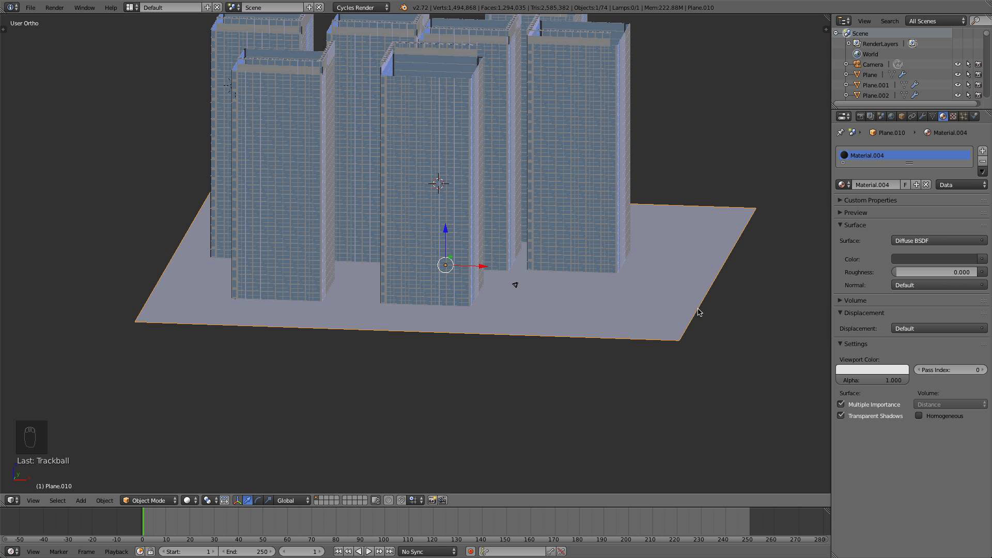
Enable the camera's Limits and Mist display and set its depth of field distance to about 34.46
right_click(515, 287)
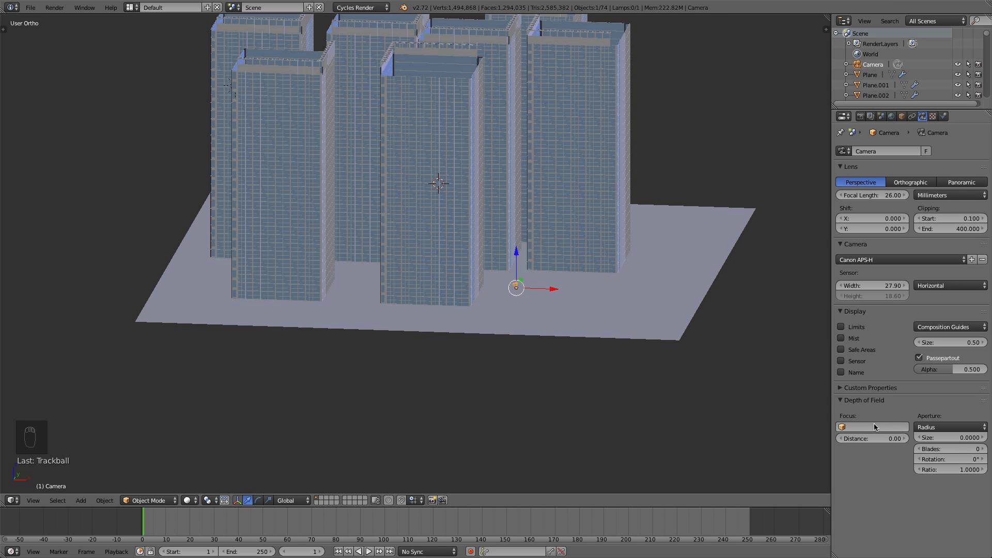
left_click(859, 328)
left_click(851, 339)
middle_click_drag(554, 306, 510, 307)
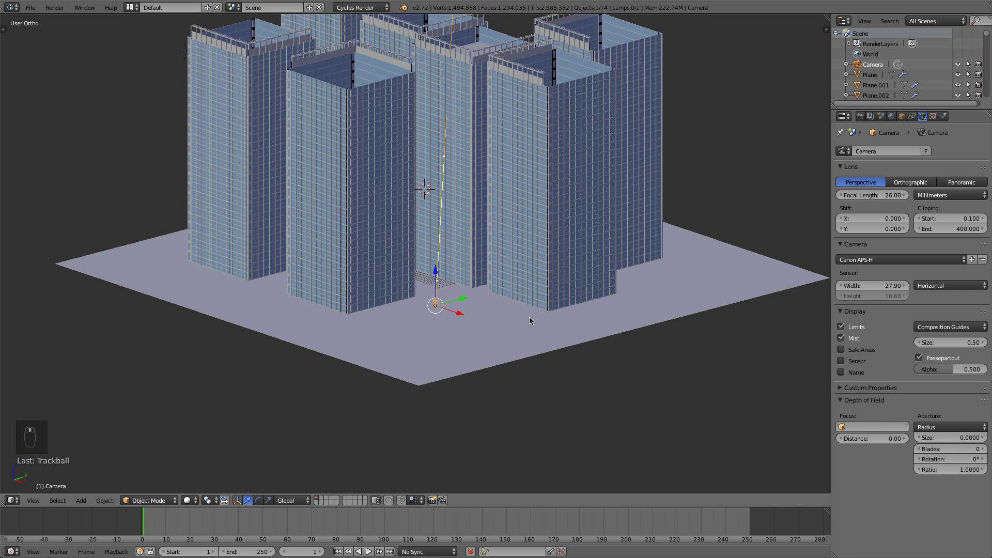
middle_click_drag(494, 345, 687, 365)
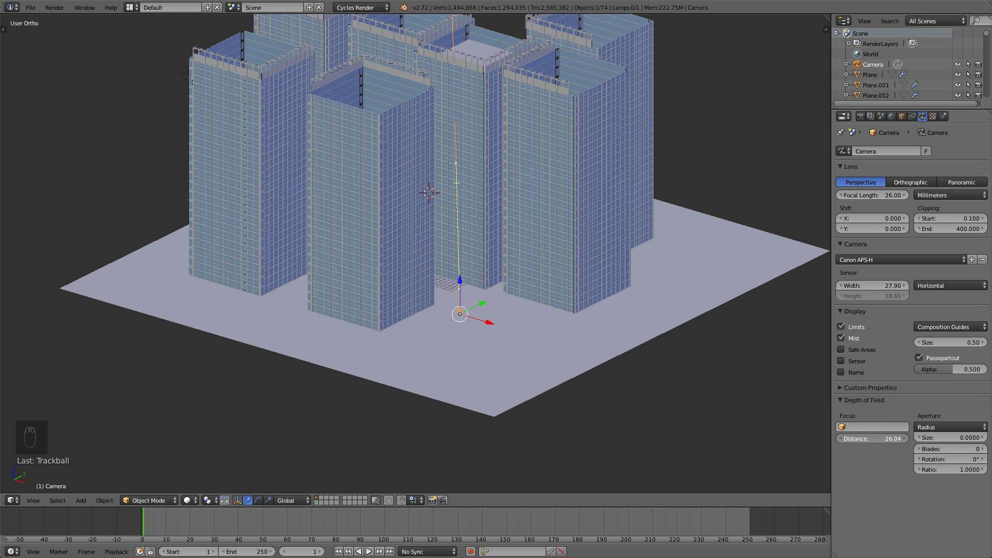
middle_click_drag(671, 340, 576, 270)
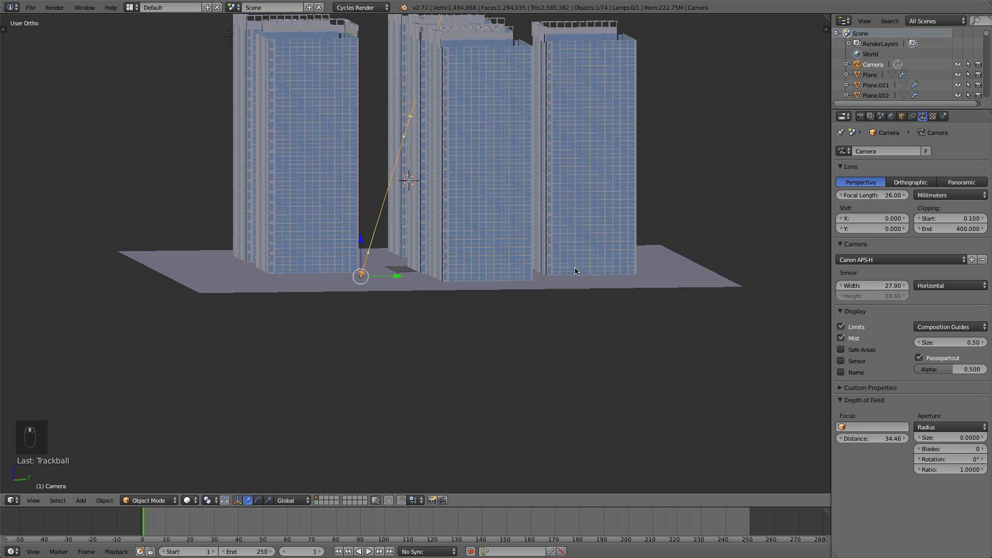
Change the camera's aperture type to F/stop and set its number to 1.2
left_click(958, 427)
left_click(946, 404)
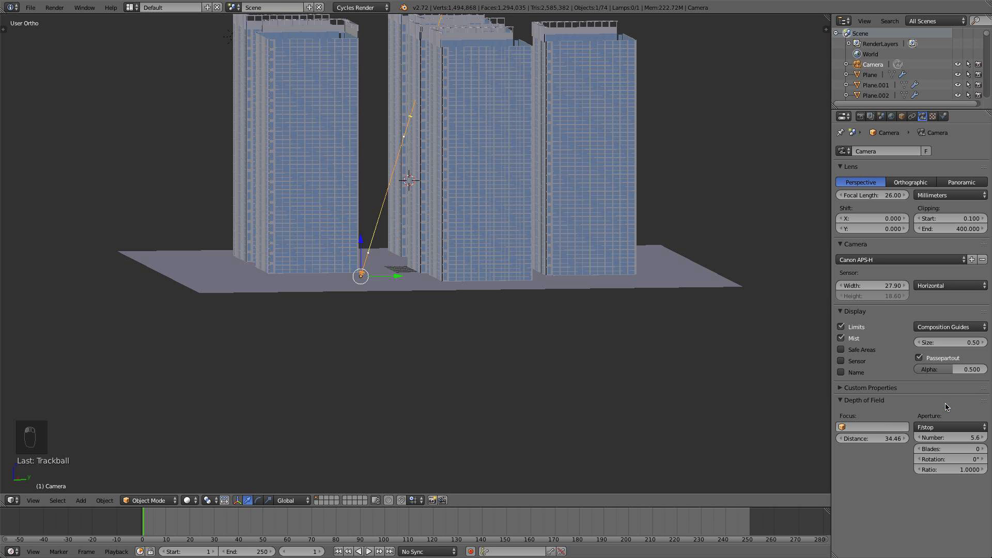
left_click(951, 437)
type("1")
key("Return")
left_click(951, 437)
type("1.2")
key("Return")
Look through the render layer's passes
left_click(870, 116)
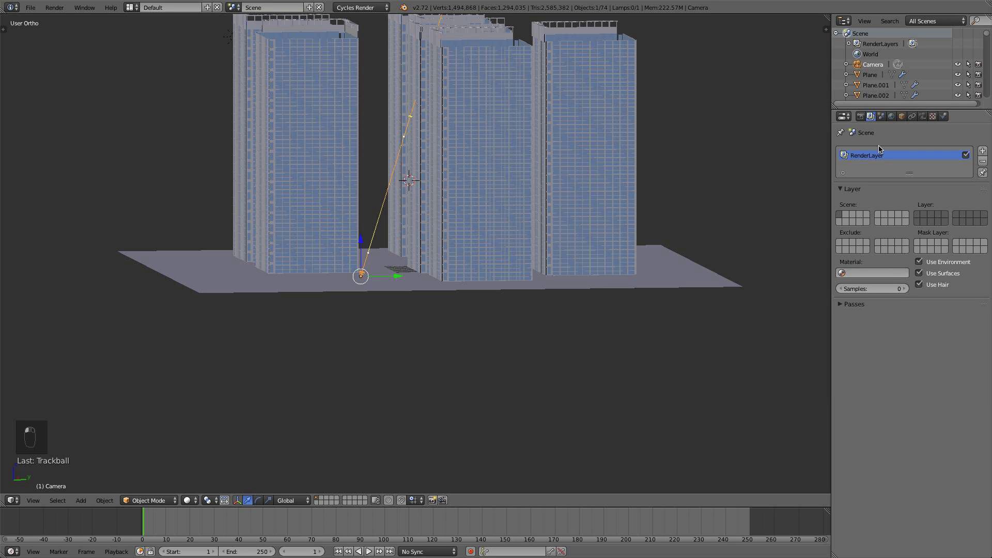
left_click(854, 304)
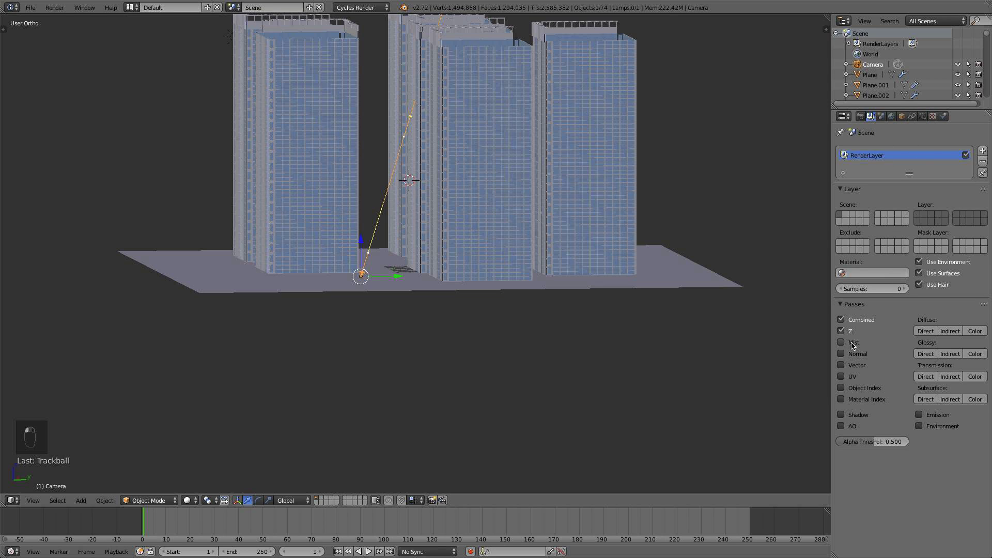
left_click(855, 305)
Set the world's mist pass start to 15 and its depth to 35
left_click(892, 117)
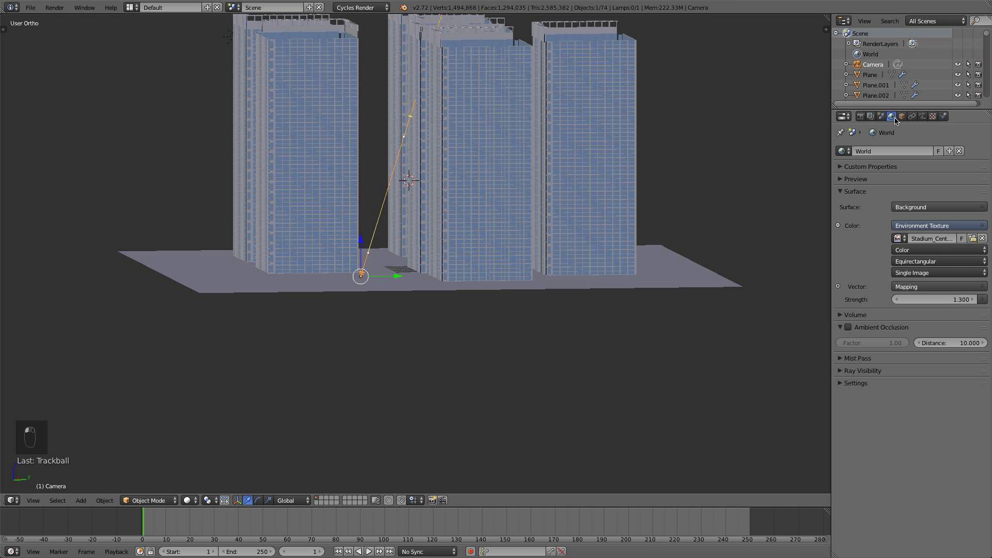
left_click(857, 358)
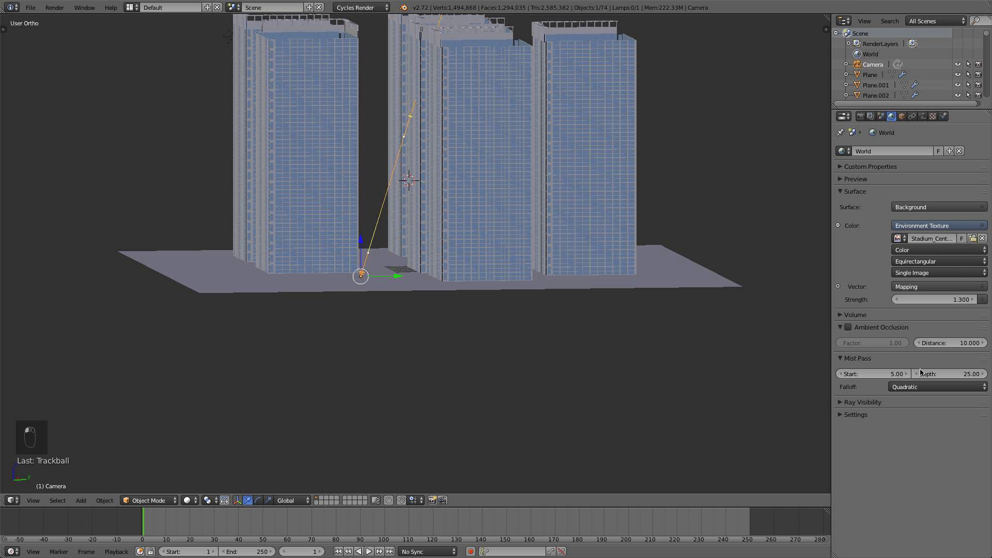
left_click(884, 373)
type("15")
key("Return")
middle_click_drag(552, 162, 652, 193)
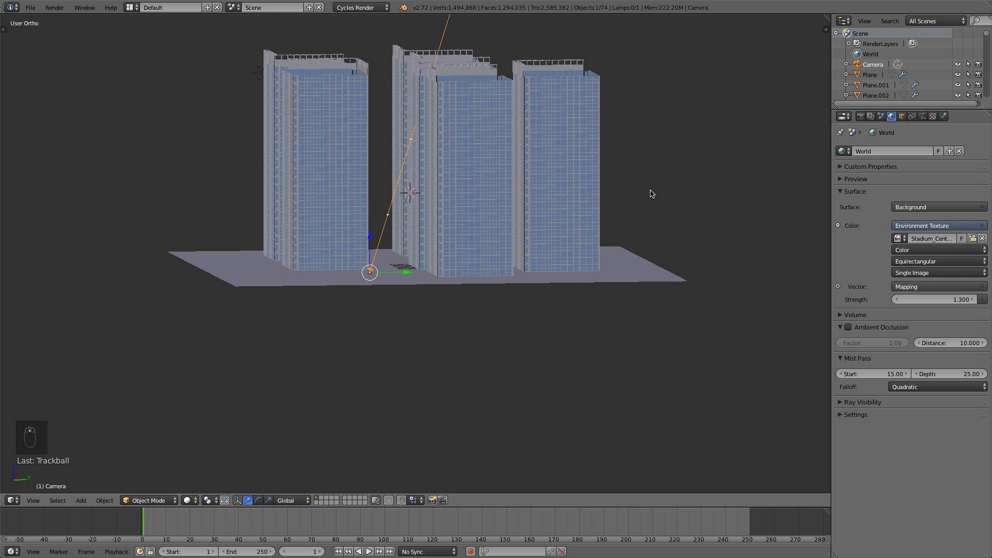
left_click(962, 375)
type("35")
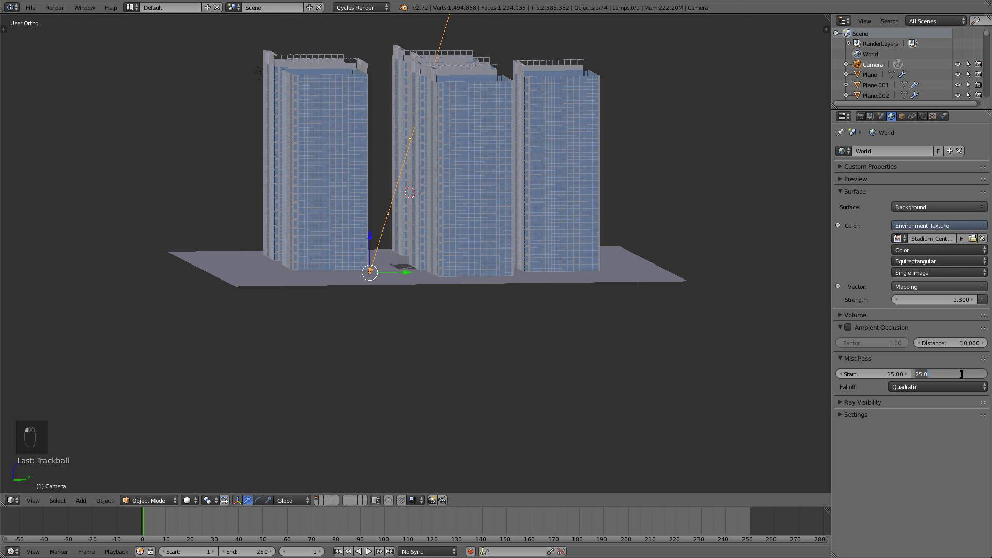
key("Return")
Show the scene in wireframe to compare the camera's mist line with the towers, and set the mist pass depth to 40
middle_click_drag(636, 190, 489, 199)
scroll(488, 199, "up", 4)
key("z")
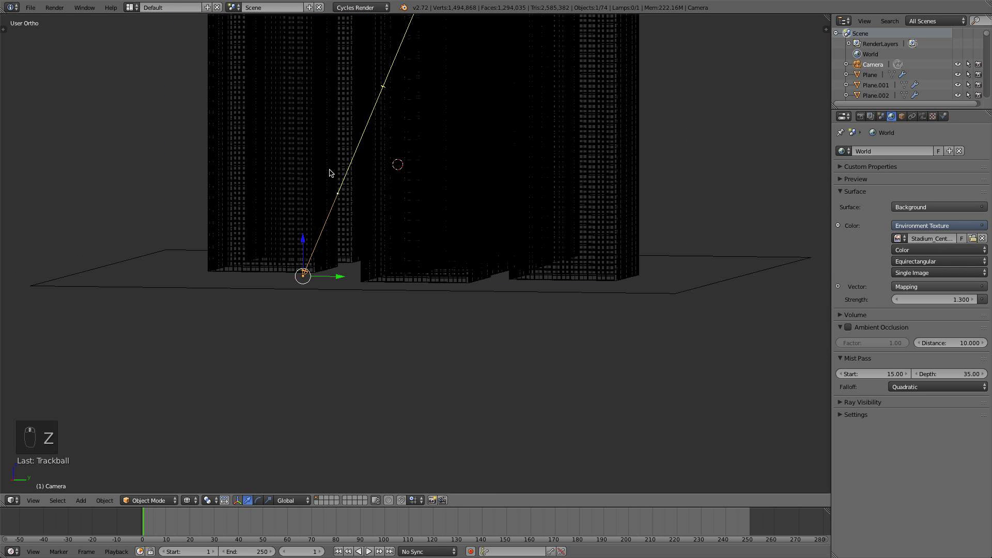
middle_click_drag(408, 123, 423, 226, "shift")
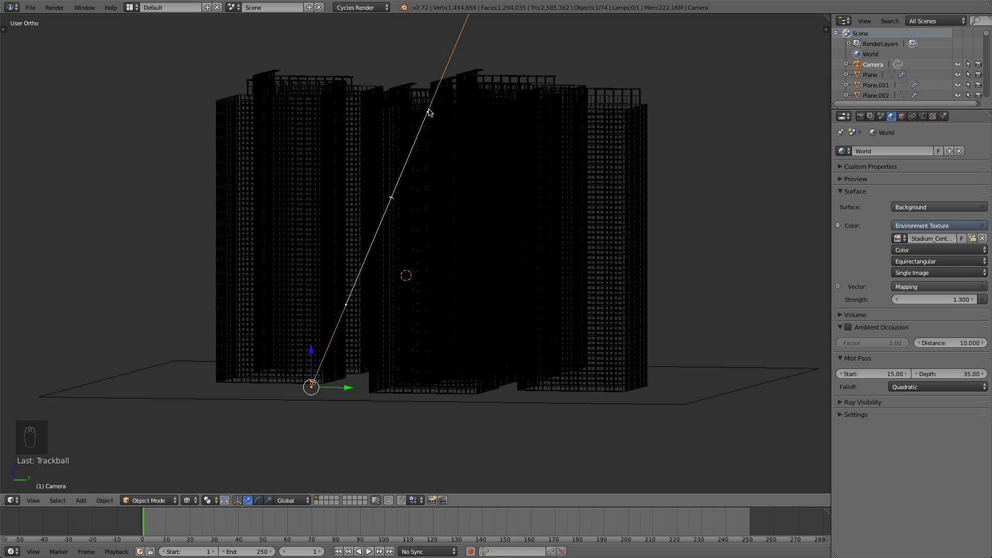
left_click(939, 373)
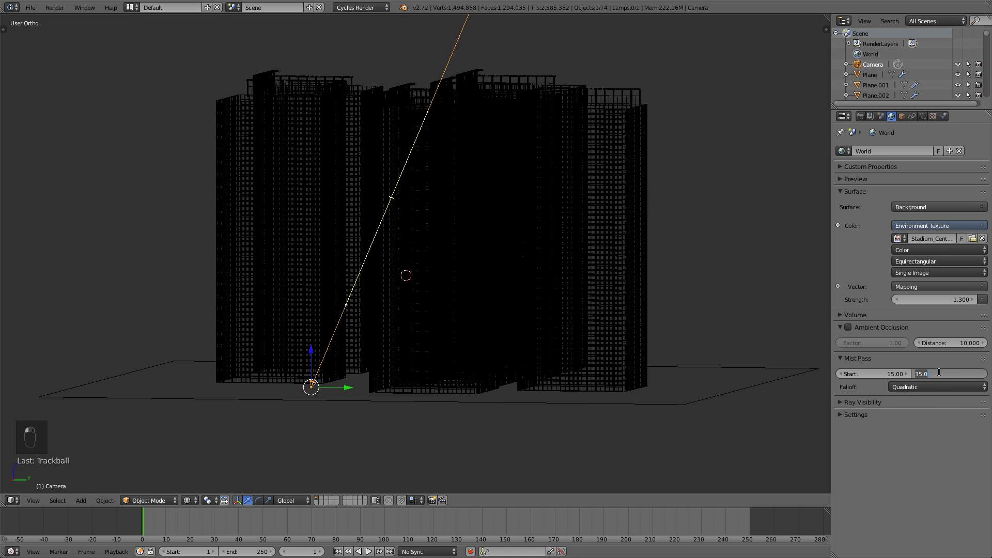
type("40")
key("Return")
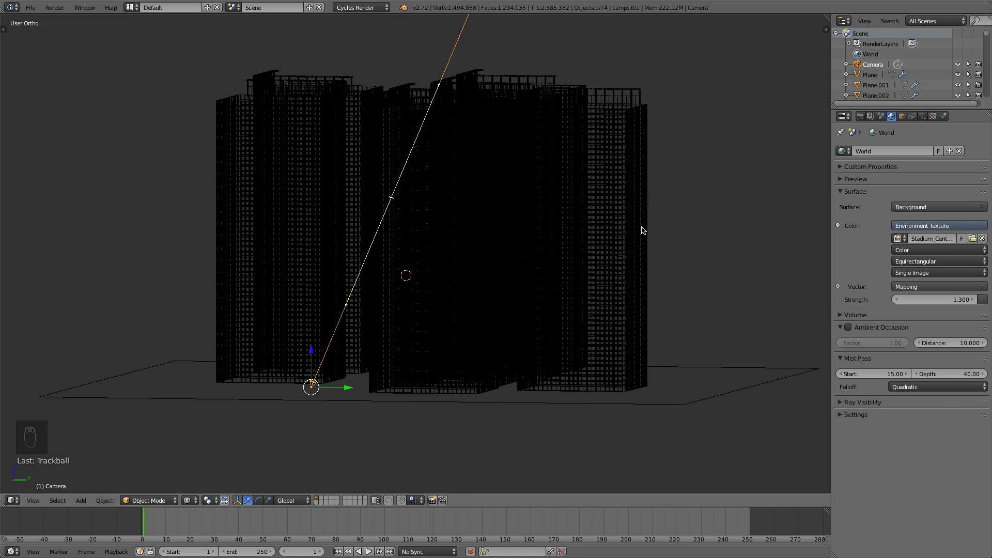
Look through the camera, deselect everything and switch the viewport to solid shading
key("KP_0")
scroll(642, 230, "up", 1)
key("a")
scroll(636, 235, "down", 4)
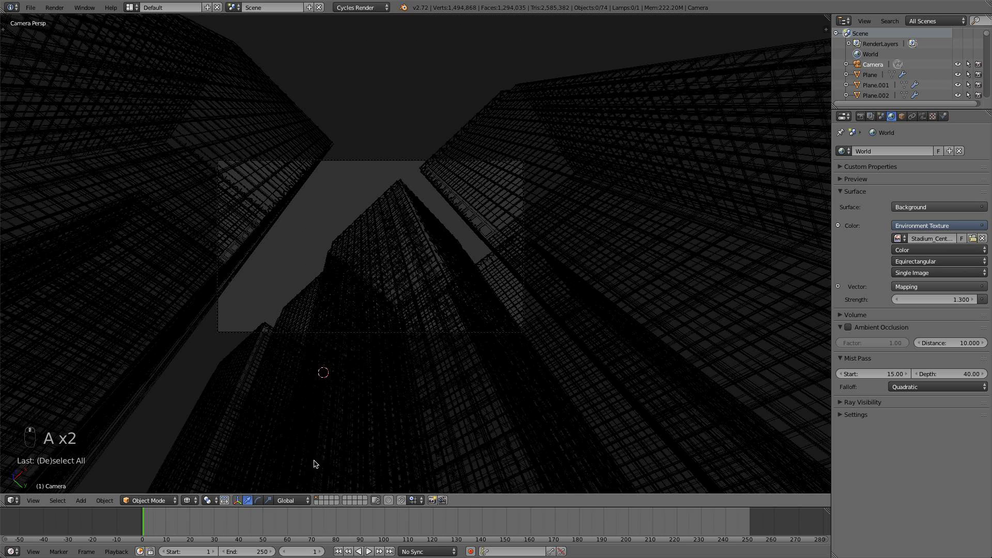
left_click(186, 506)
left_click(222, 468)
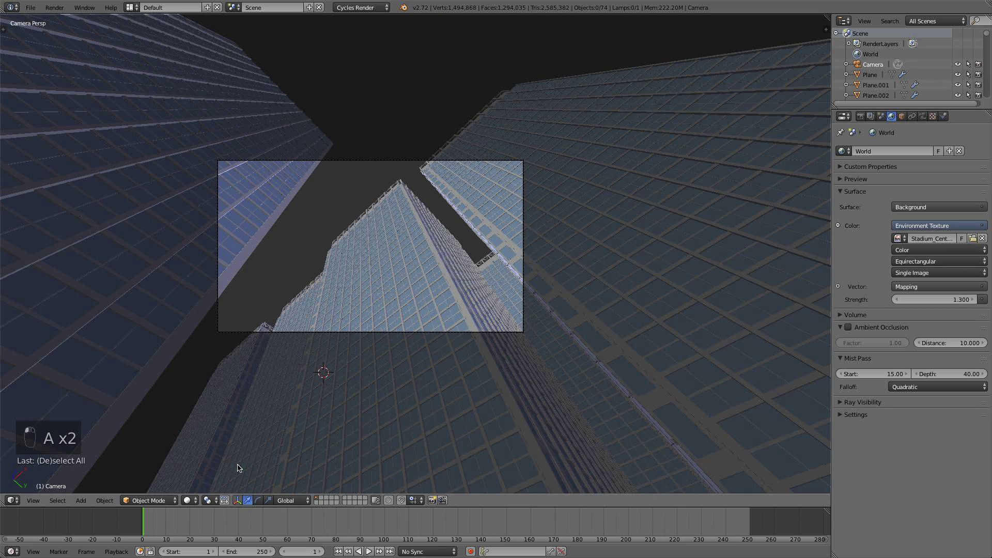
left_click(188, 500)
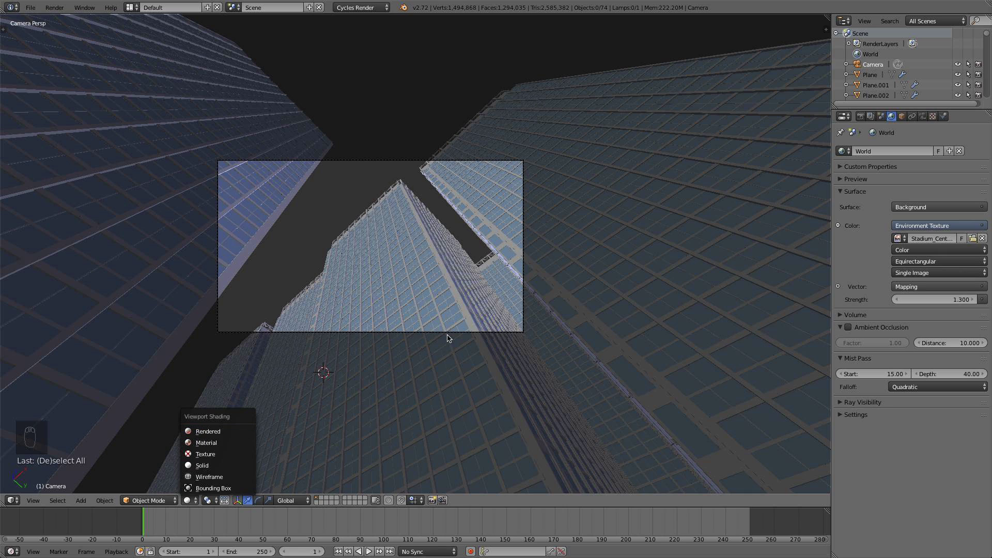
scroll(560, 334, "down", 3)
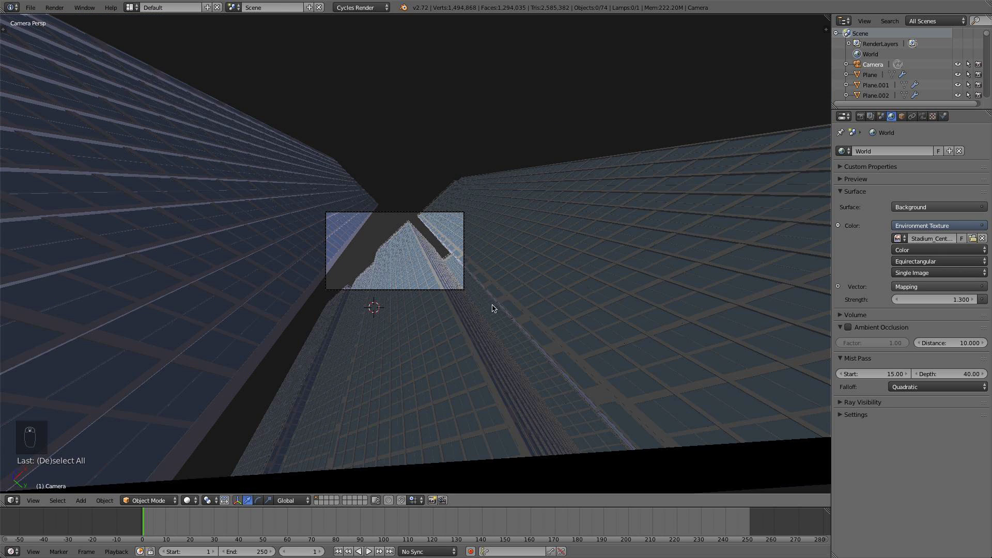
Select Plane.011 on the central tower and set its Array modifier count to 15
middle_click_drag(489, 323, 455, 453, "shift")
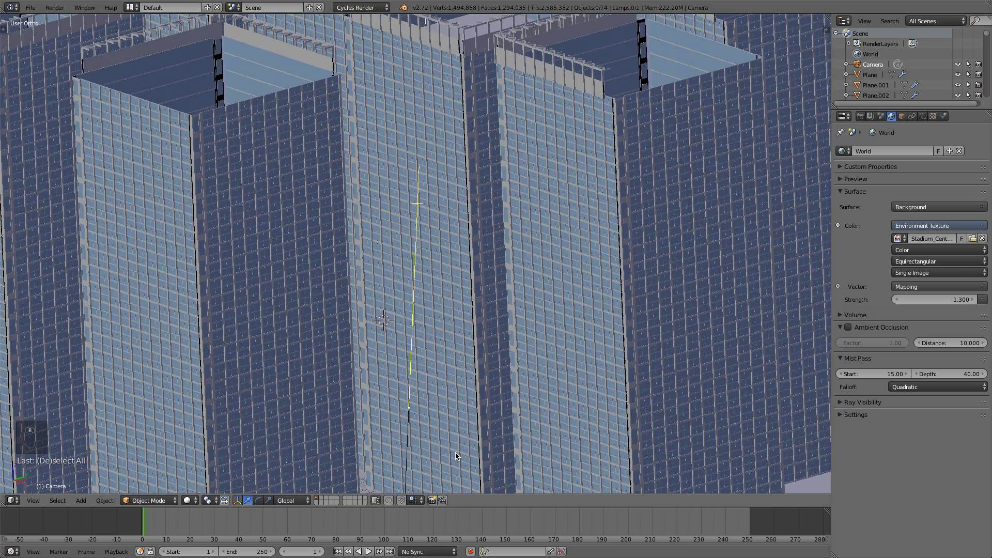
key("KP_1")
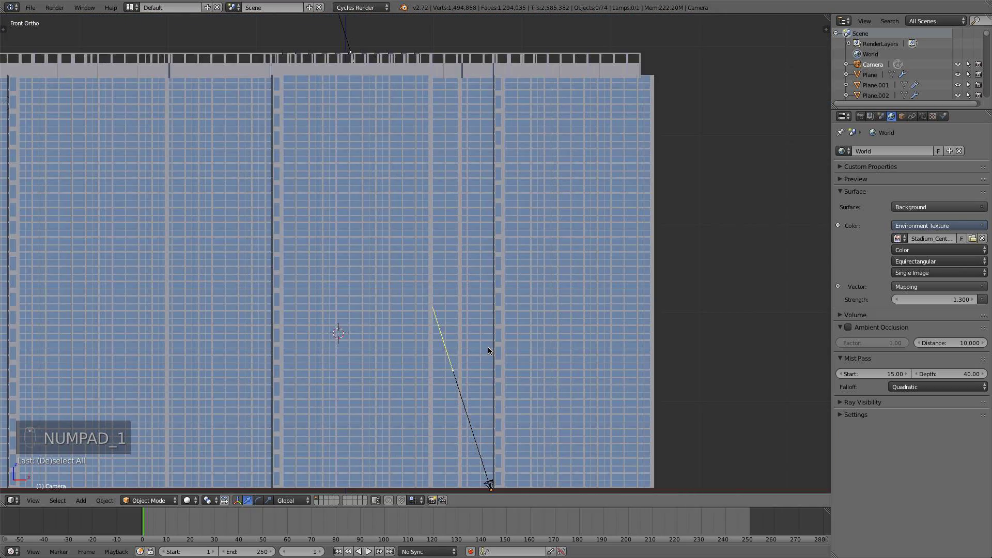
middle_click_drag(487, 350, 459, 297)
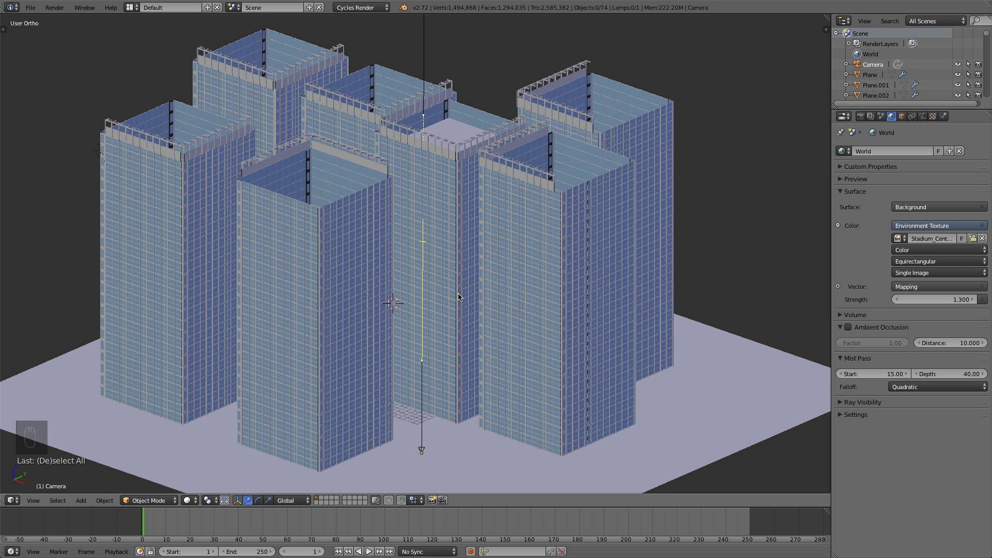
right_click(447, 127)
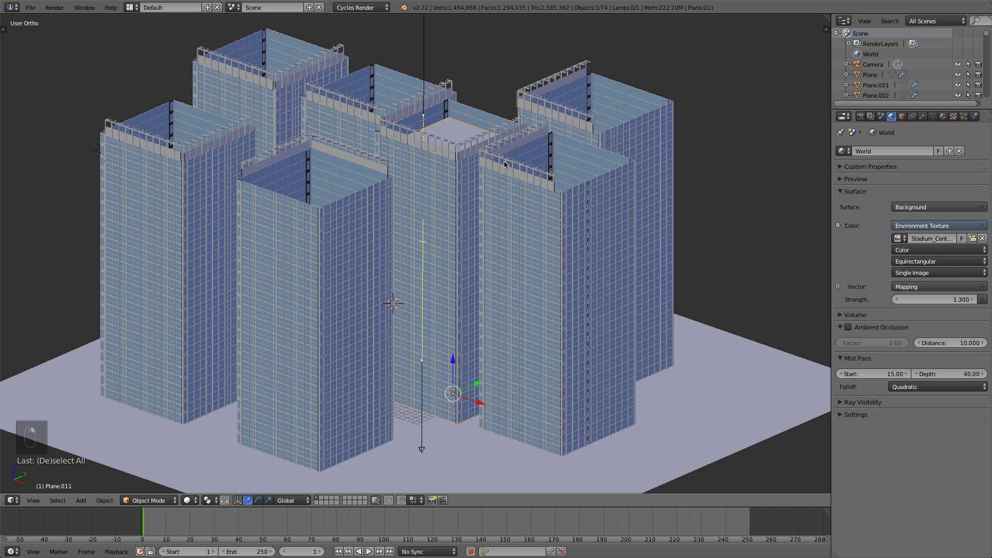
left_click(922, 116)
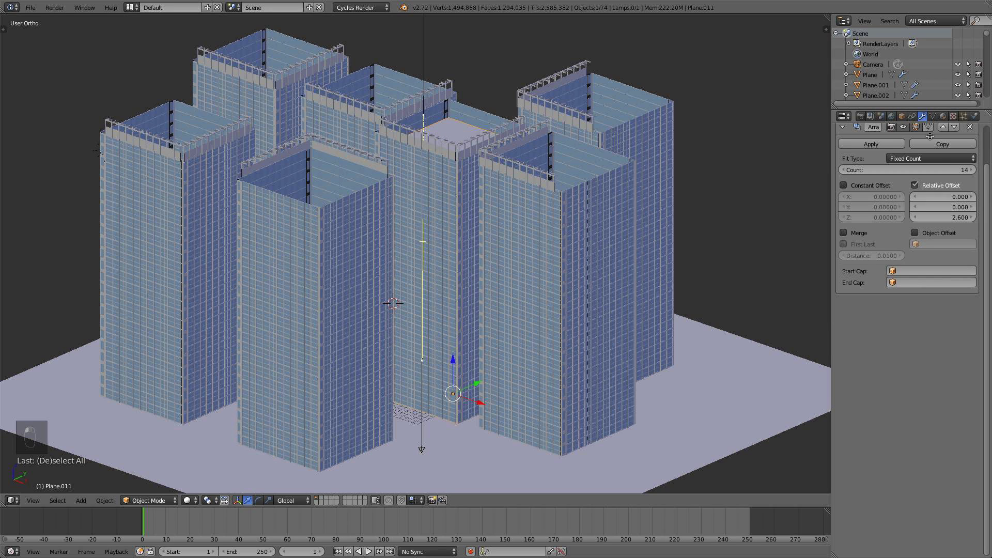
left_click(969, 170)
middle_click_drag(641, 178, 602, 171)
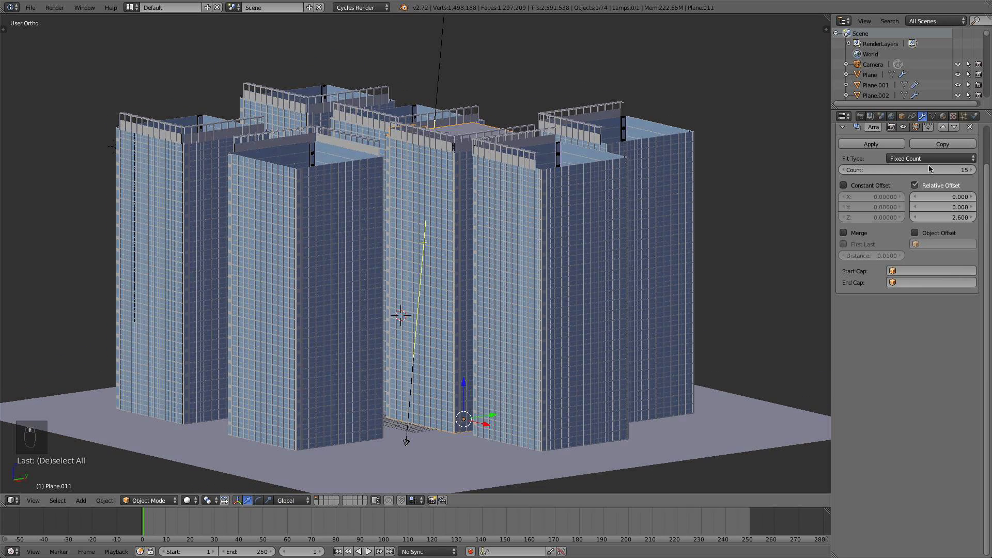
Check the extended tower through the camera, deselect everything and save the scene file
key("KP_0")
key("KP_0")
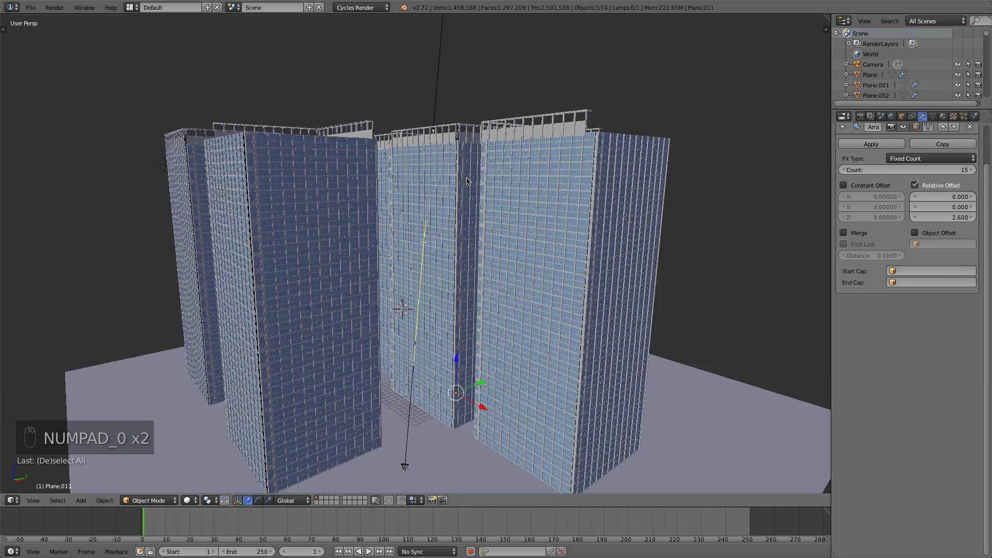
scroll(439, 202, "up", 6)
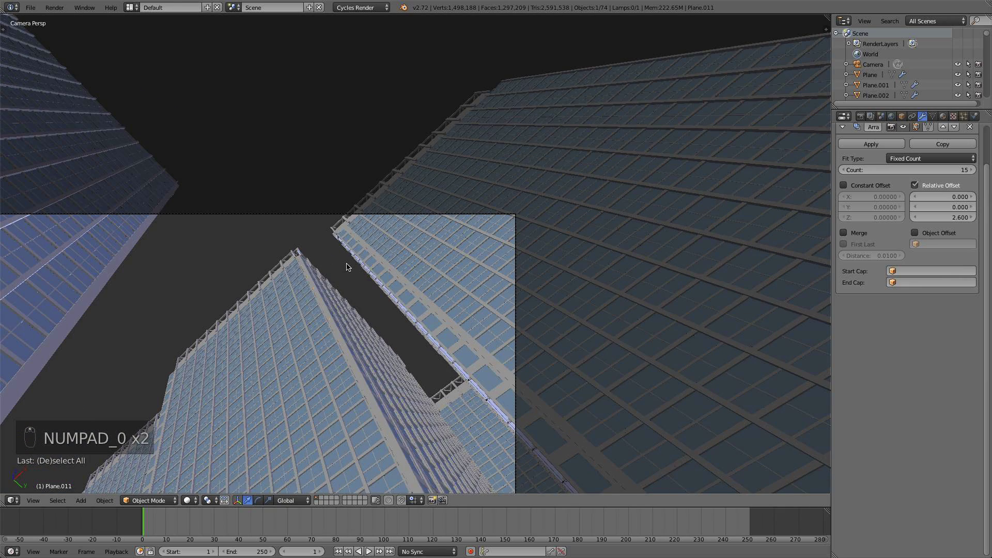
key("a")
key("a")
key("a")
scroll(470, 271, "down", 4)
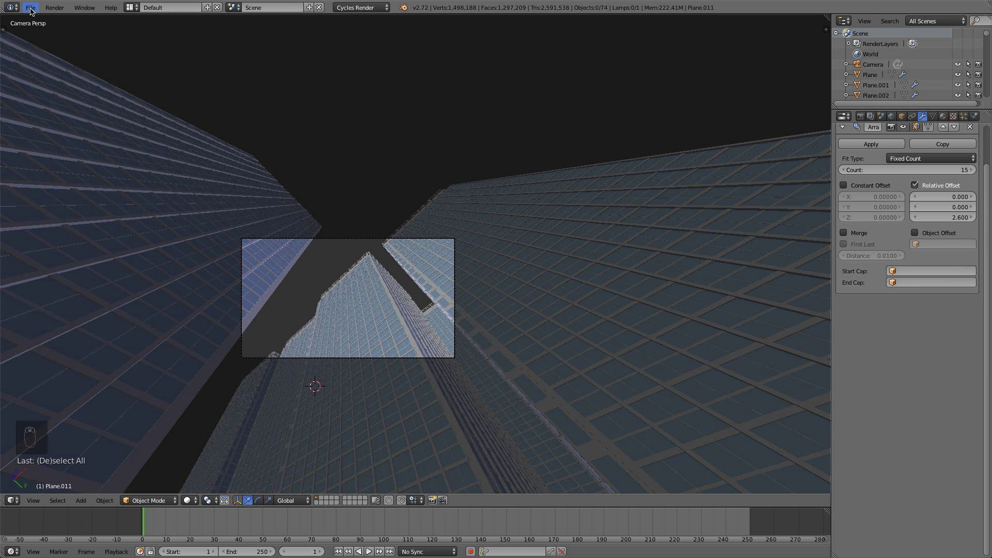
left_click(29, 8)
left_click(61, 86)
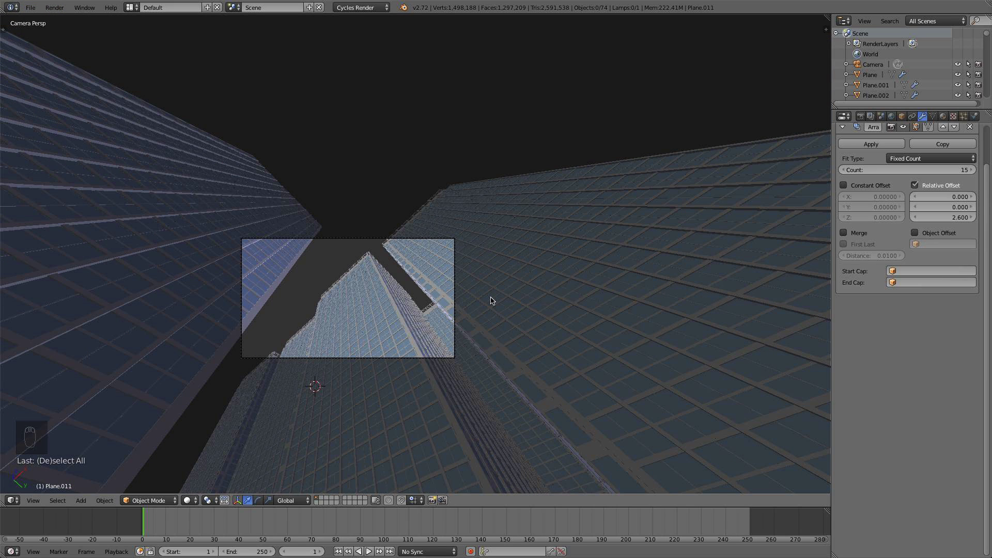